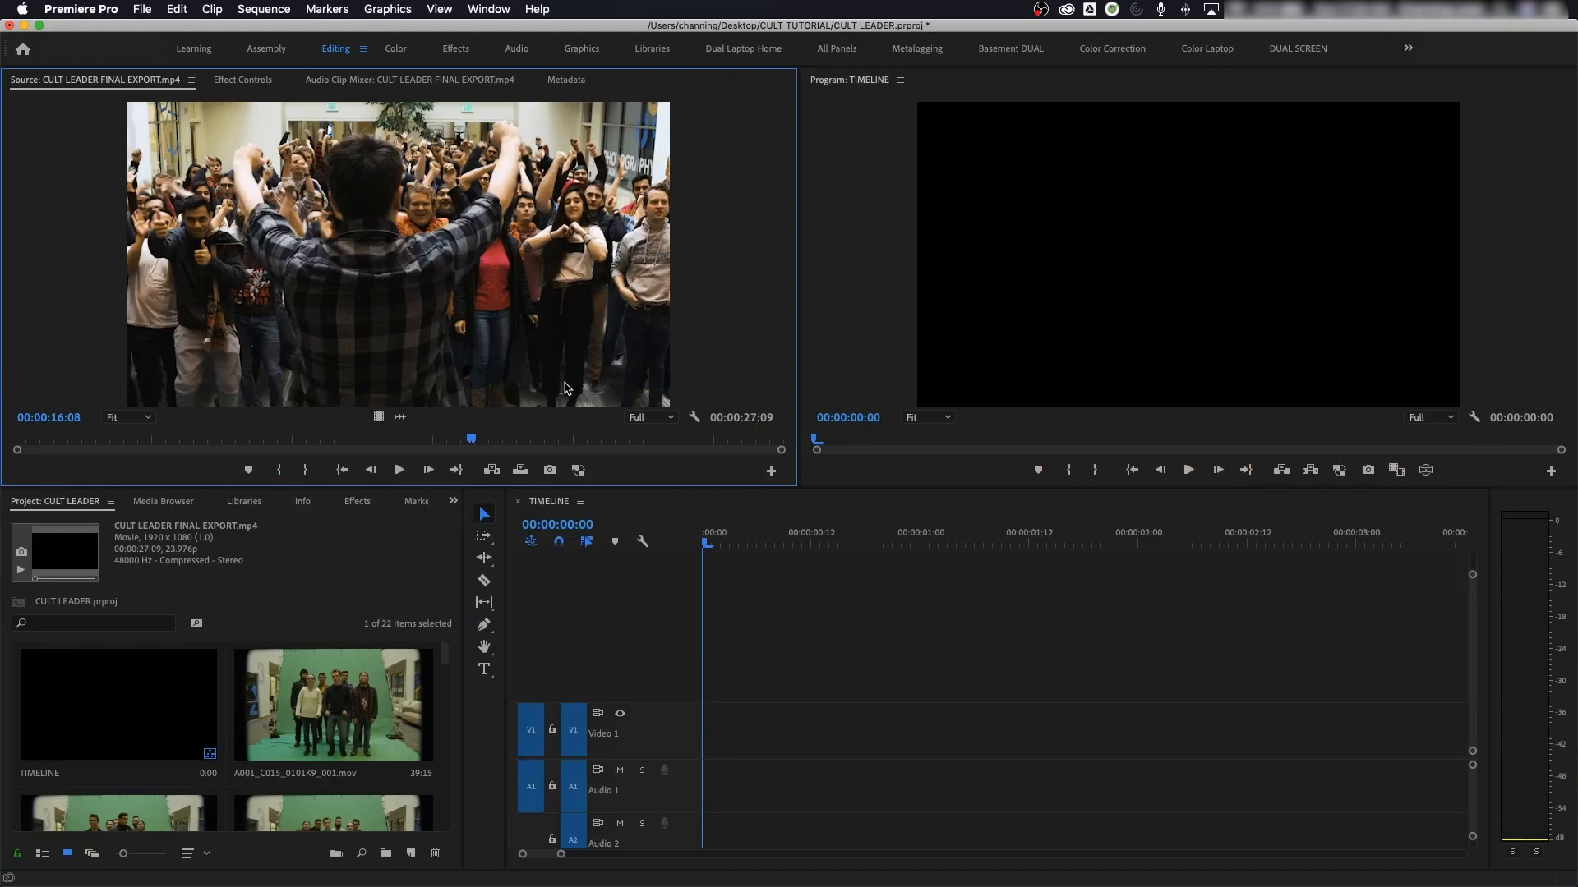
# Step: Preview the empty-room clip A001_C034_01011H_001.mov and the front shot A001_C028_0101DY_001.mov, scrubbing through both to compare the camera movement
pyautogui.press('`')
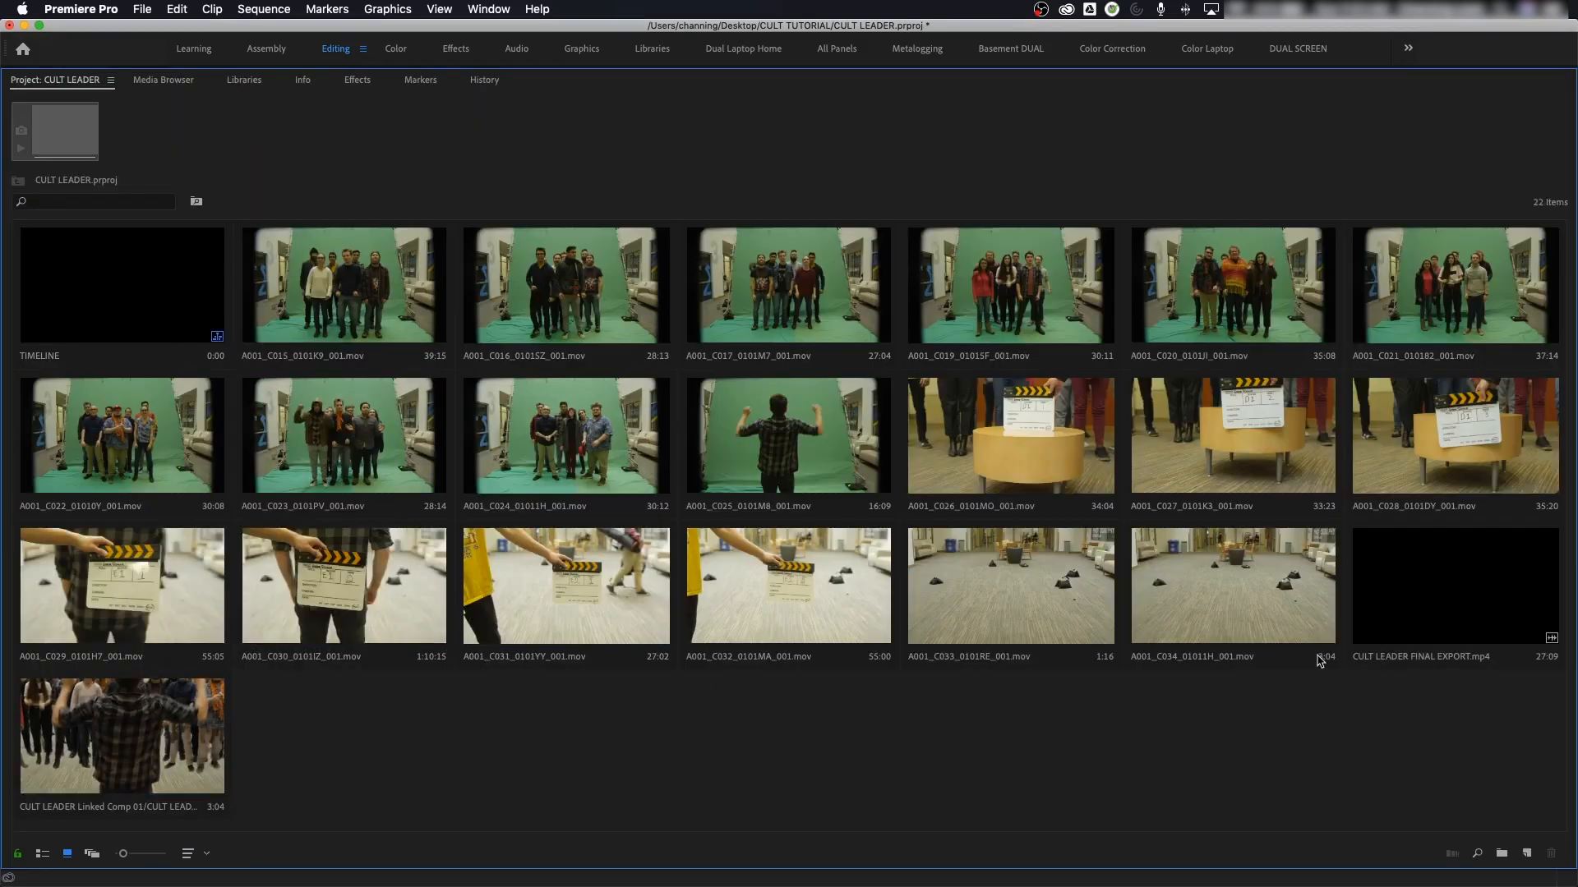
pyautogui.doubleClick(1255, 634)
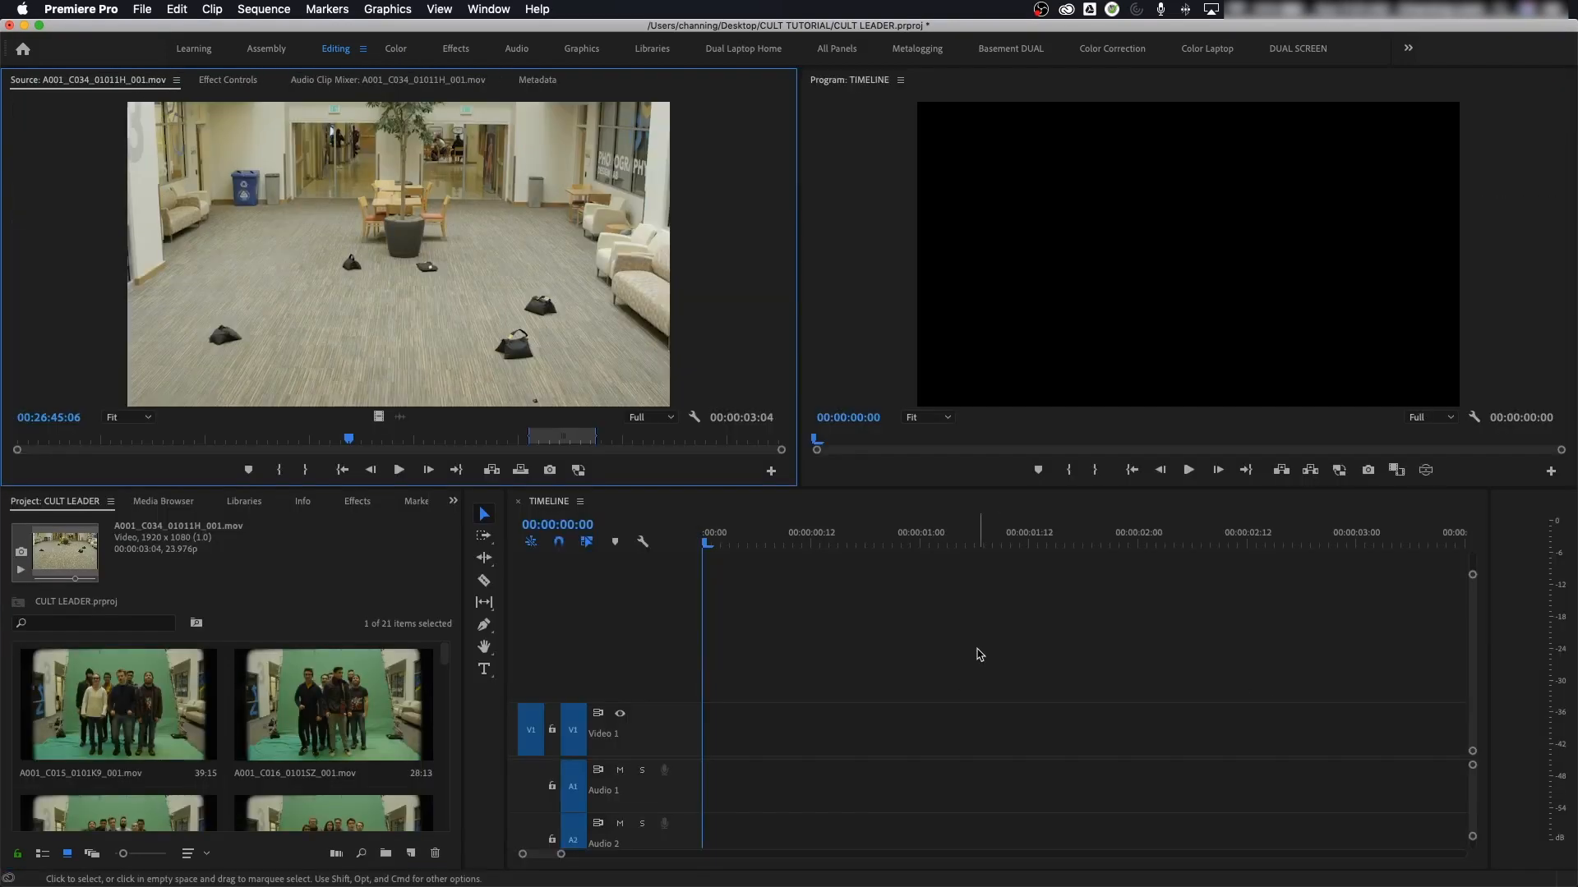
pyautogui.moveTo(404, 441); pyautogui.dragTo(527, 444)
pyautogui.press('`')
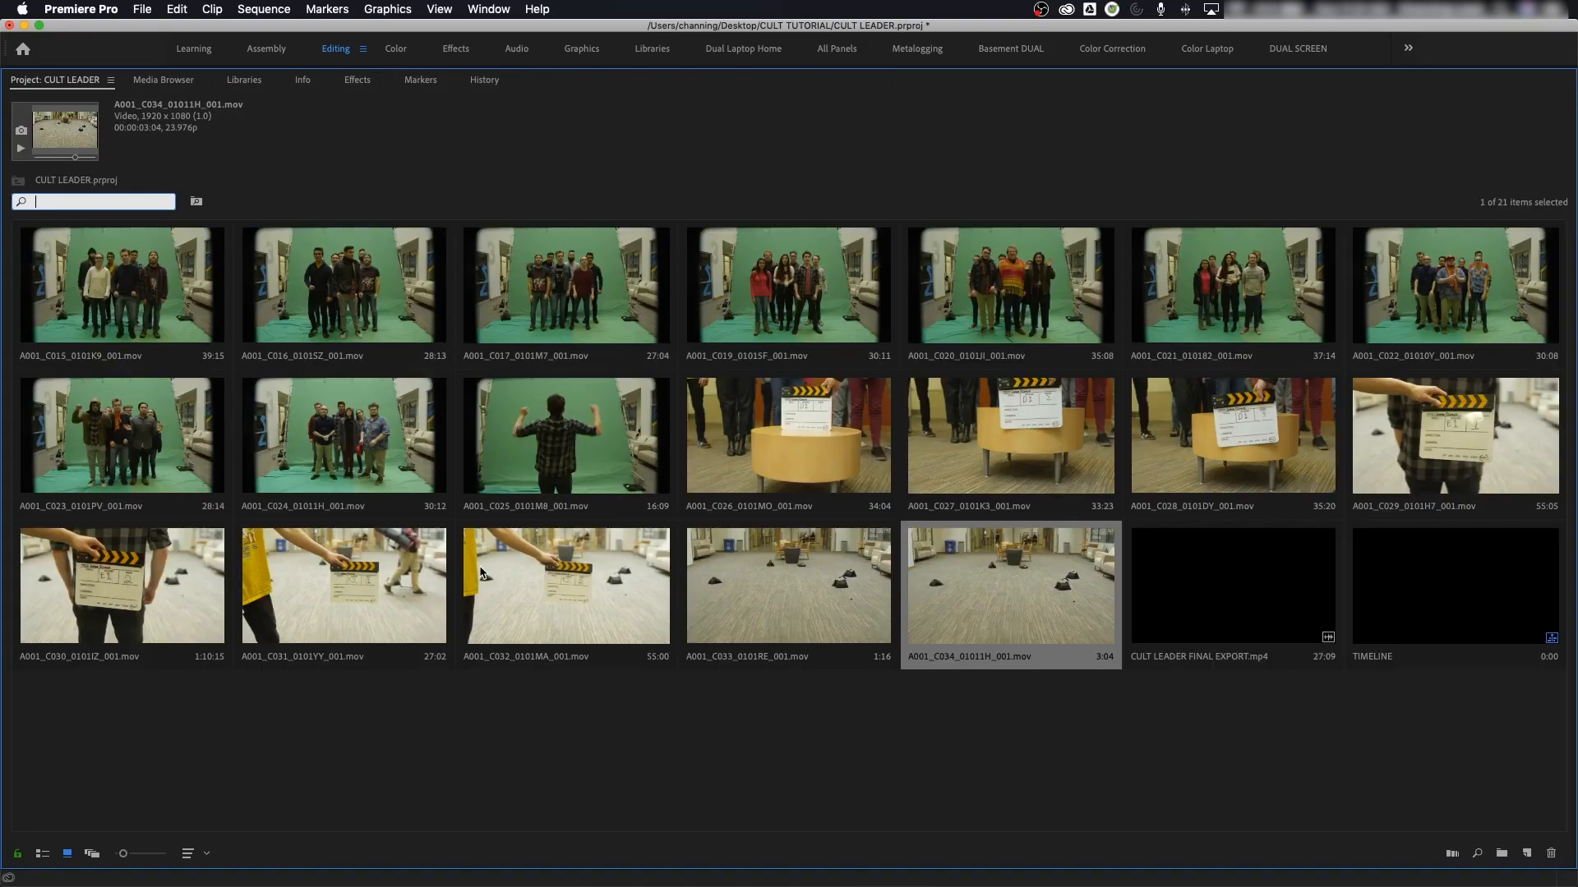
pyautogui.doubleClick(1232, 434)
pyautogui.moveTo(411, 442); pyautogui.dragTo(370, 472)
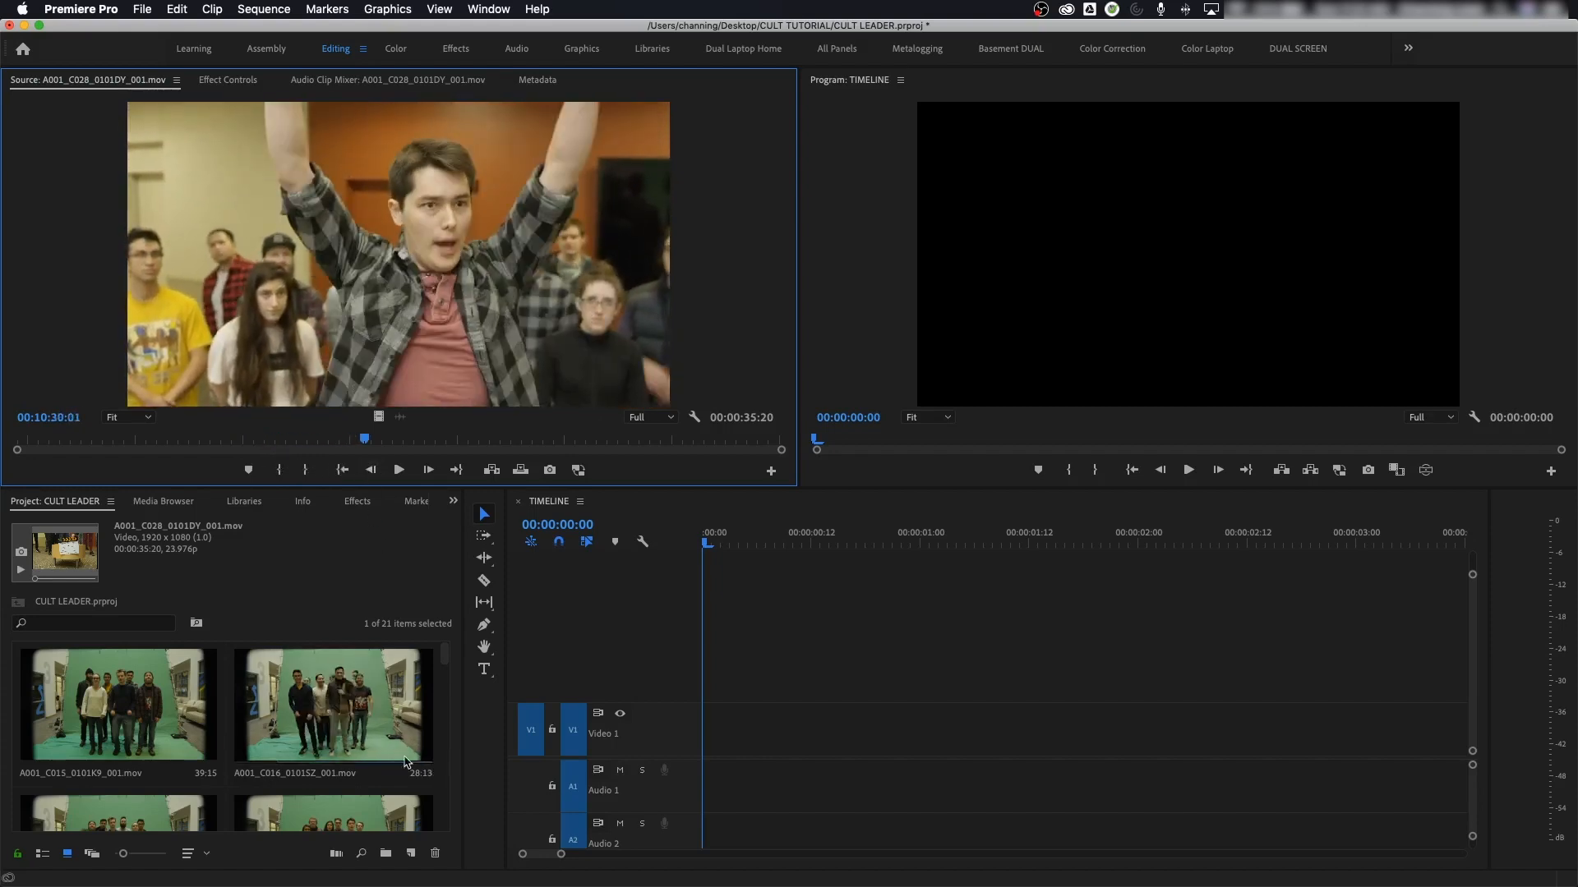
pyautogui.press('`')
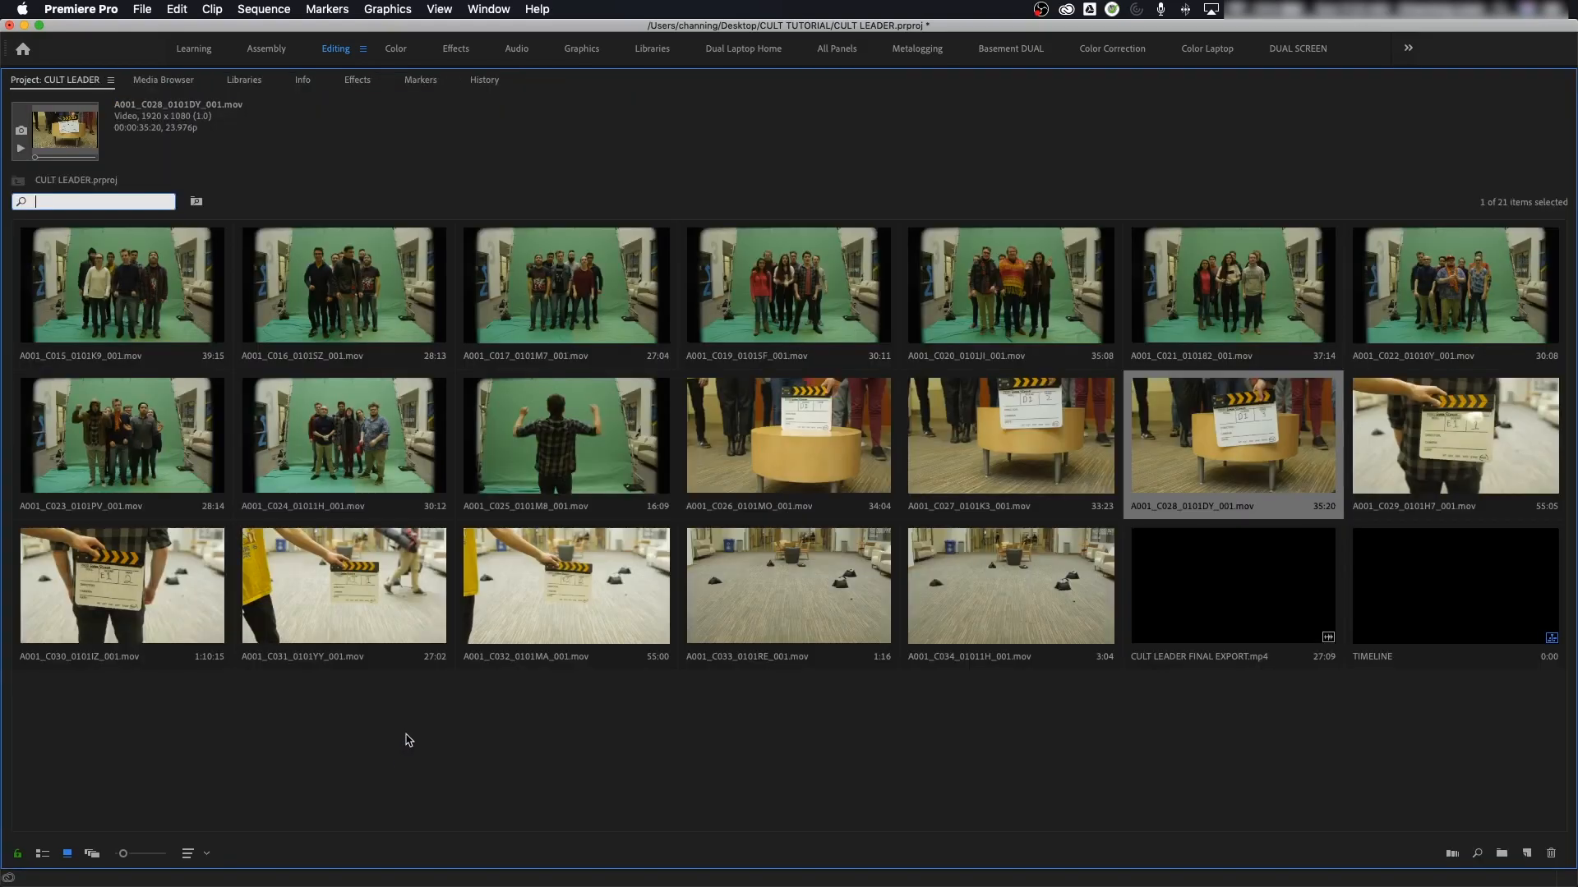
pyautogui.doubleClick(1050, 606)
pyautogui.moveTo(544, 440); pyautogui.dragTo(557, 443)
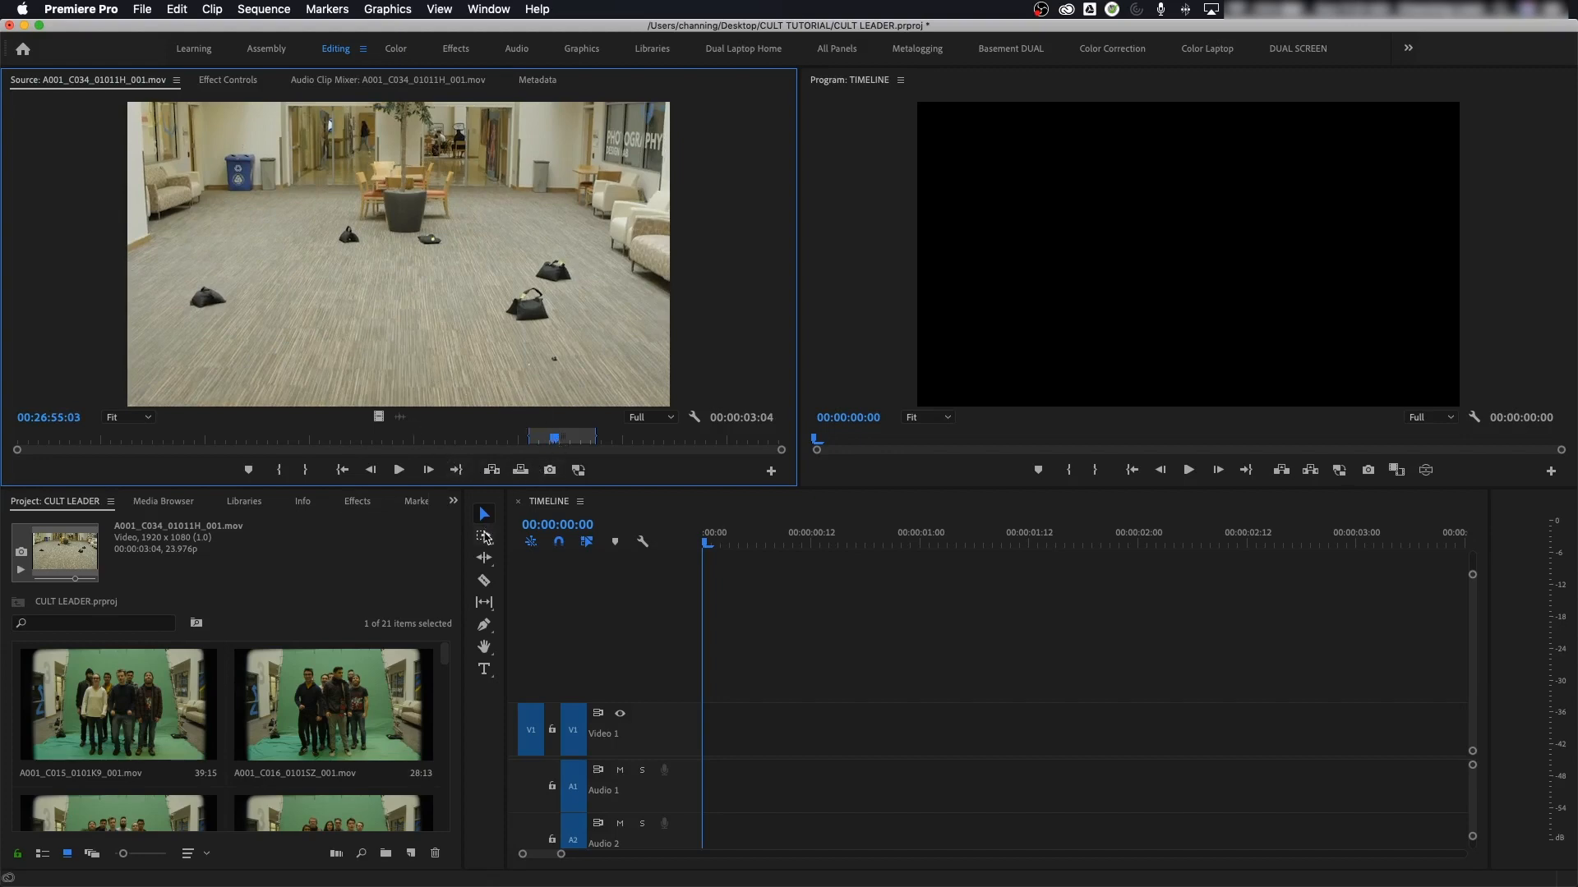
pyautogui.press('`')
pyautogui.doubleClick(1230, 444)
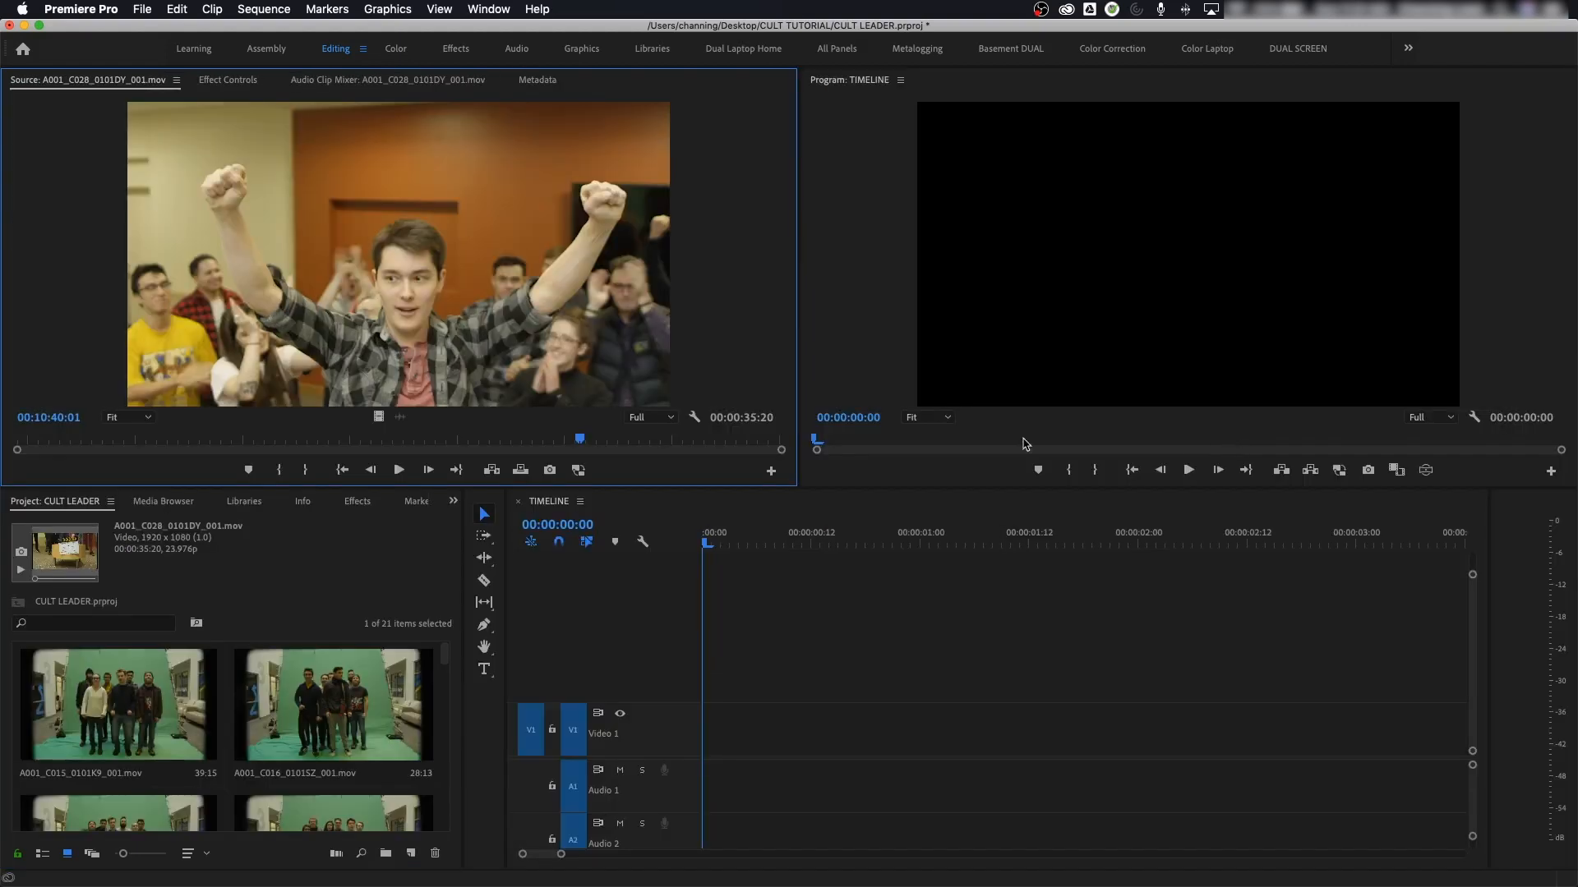
# Step: Preview the leader's back shot A001_C030_0101IZ_001.mov, scrubbing back and forth over the moment he raises his arms
pyautogui.press('`')
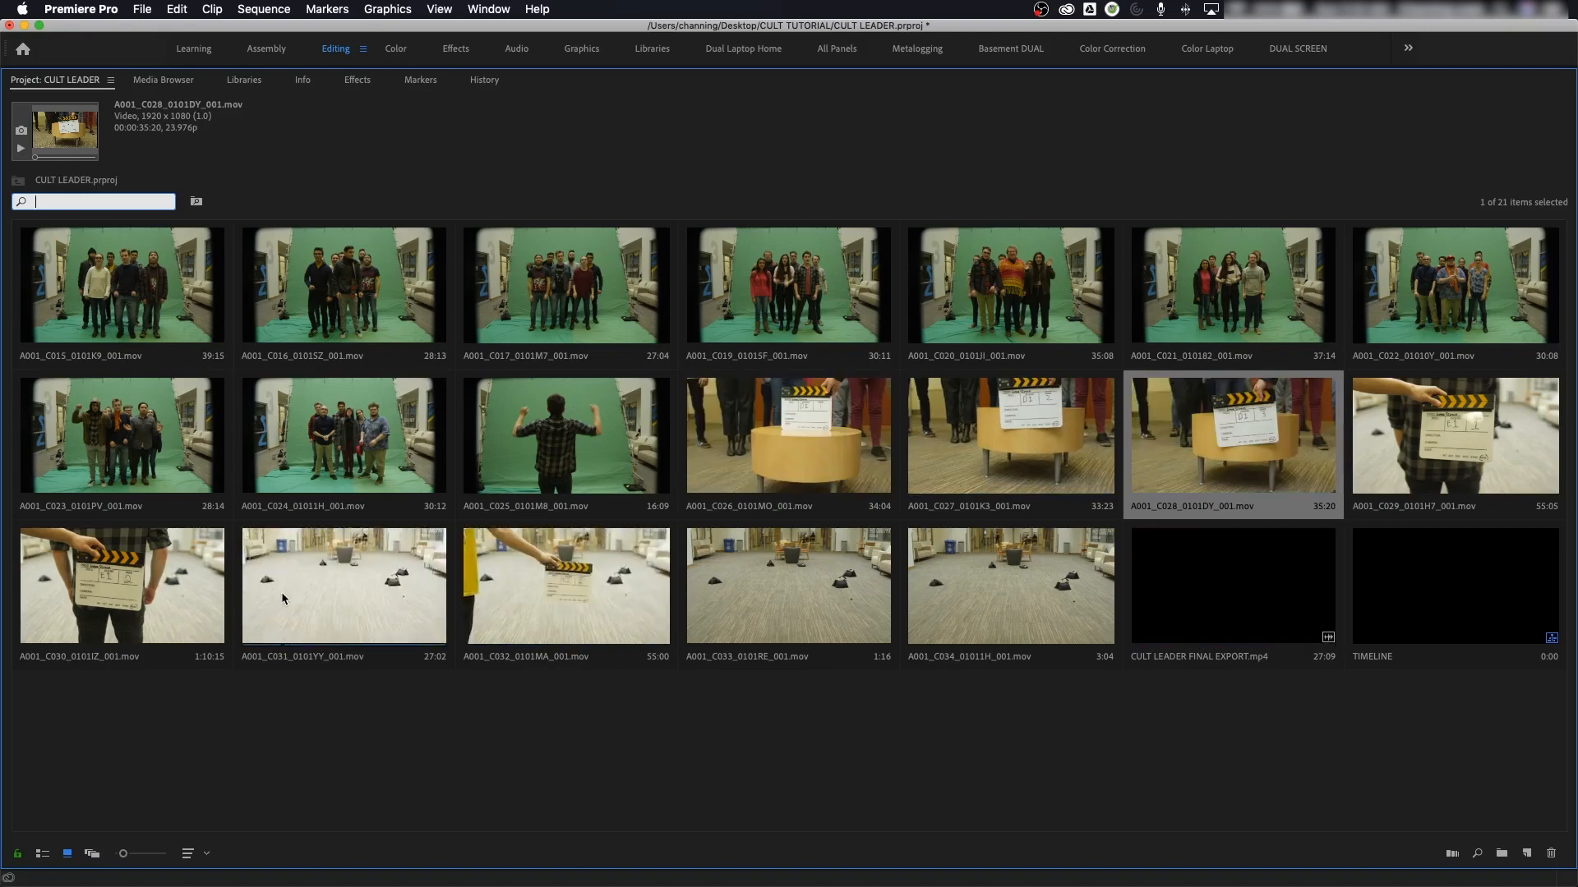
pyautogui.doubleClick(107, 592)
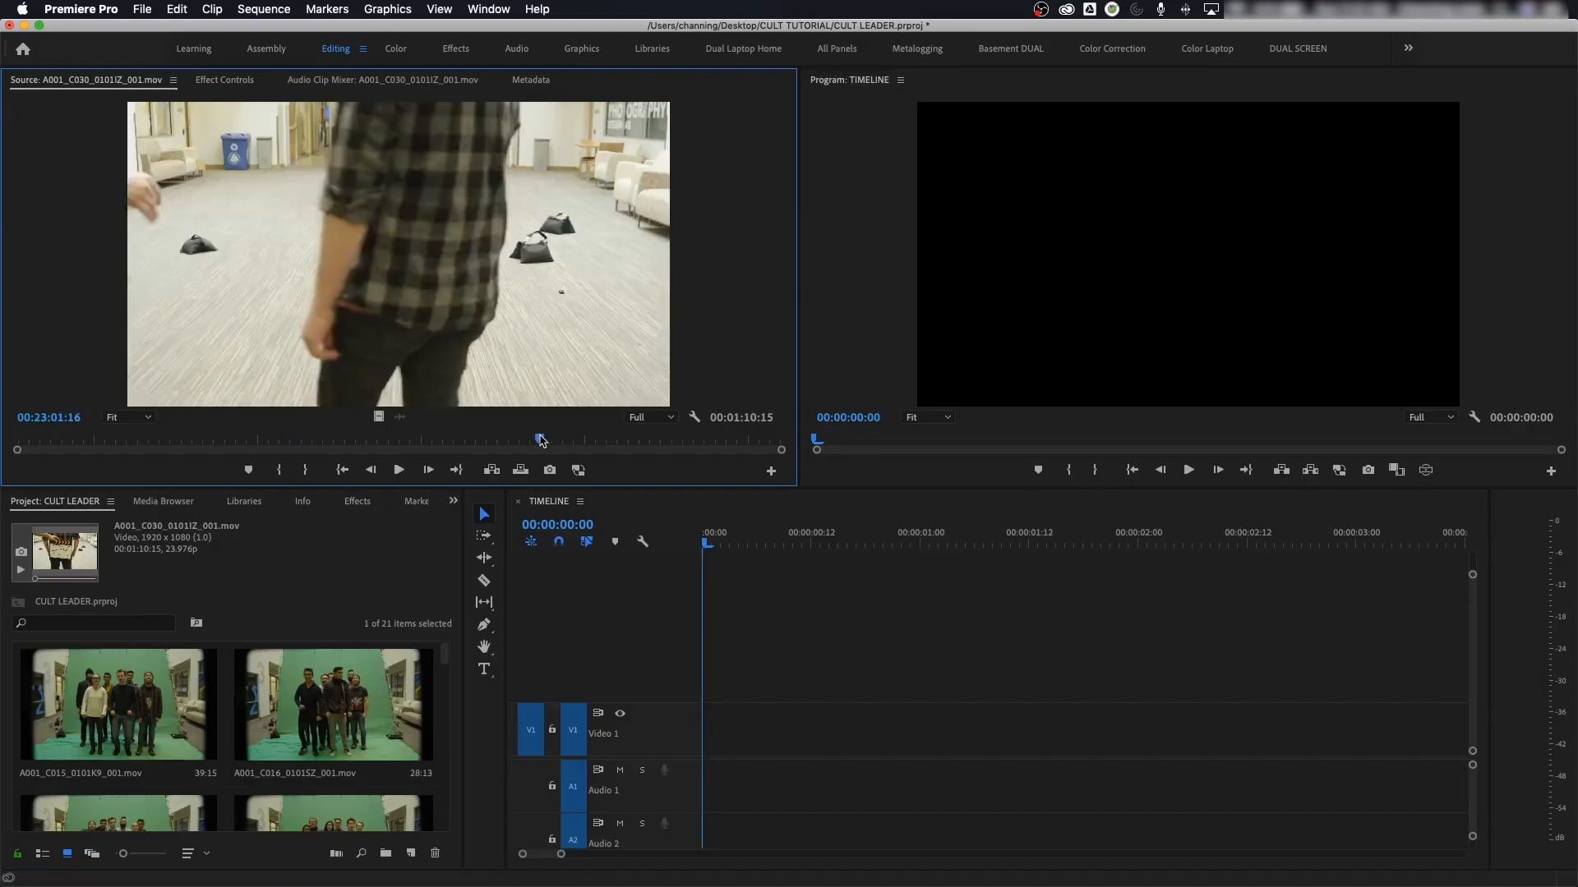
pyautogui.moveTo(541, 441); pyautogui.dragTo(170, 441)
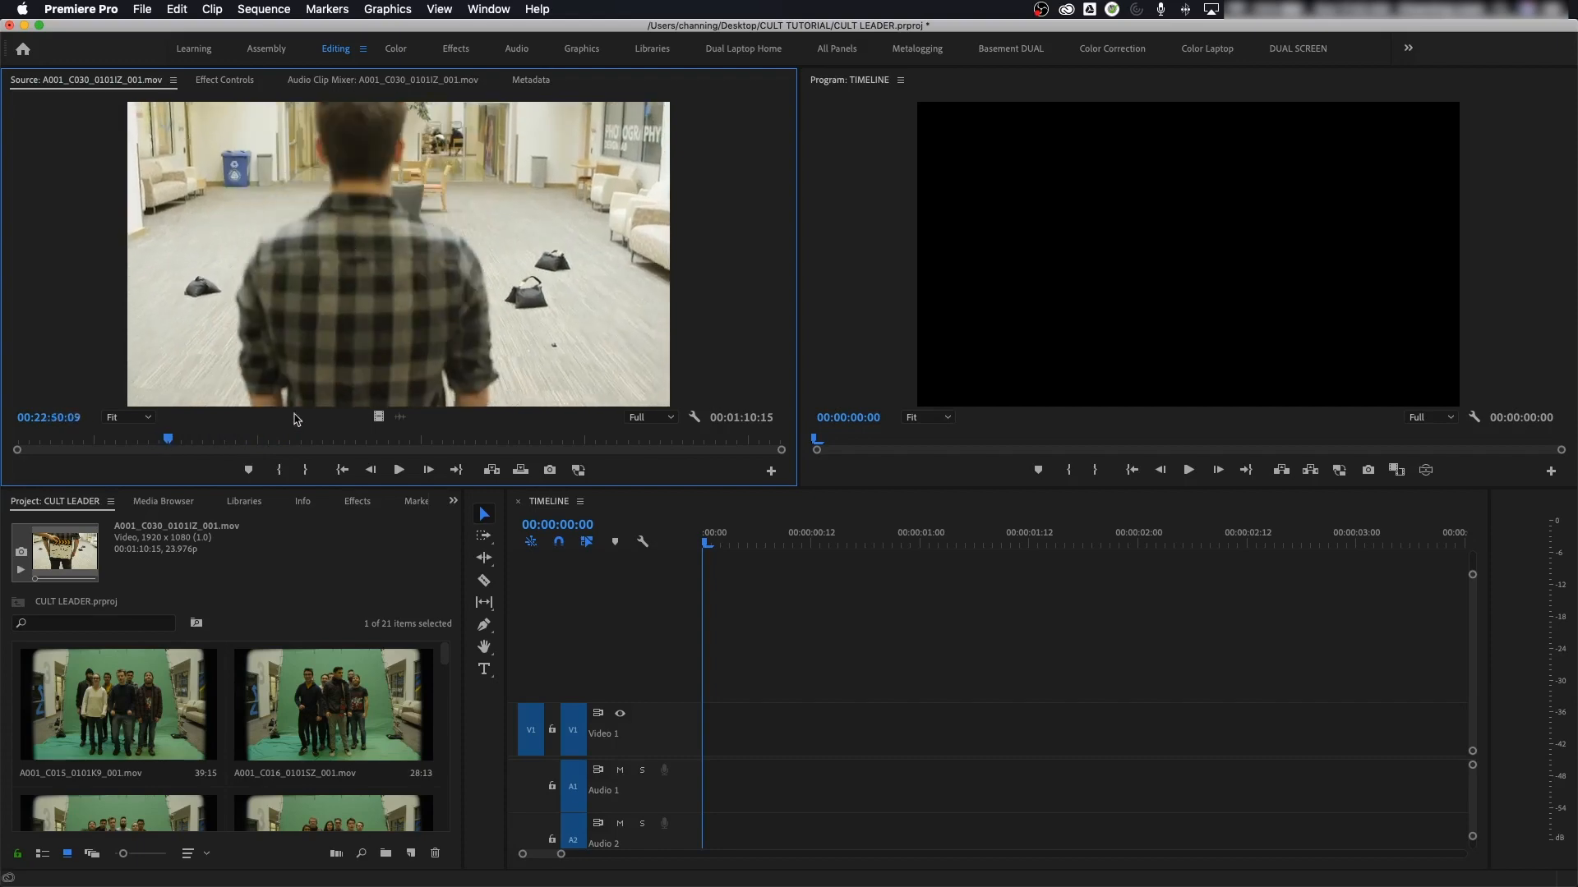
pyautogui.moveTo(179, 448); pyautogui.dragTo(195, 447)
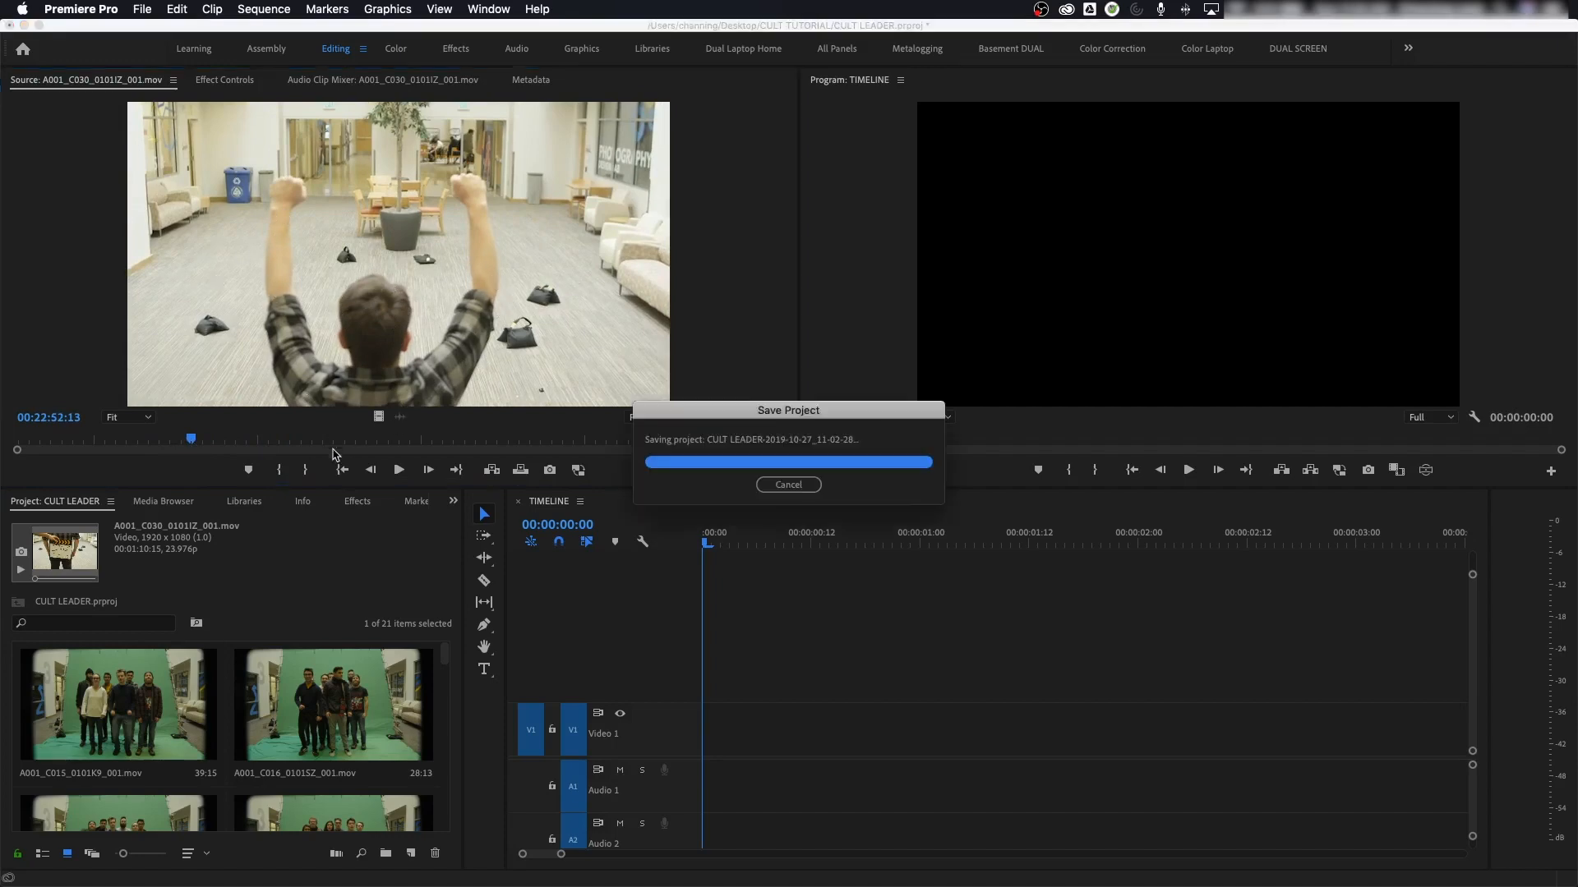
pyautogui.moveTo(195, 442); pyautogui.dragTo(145, 445)
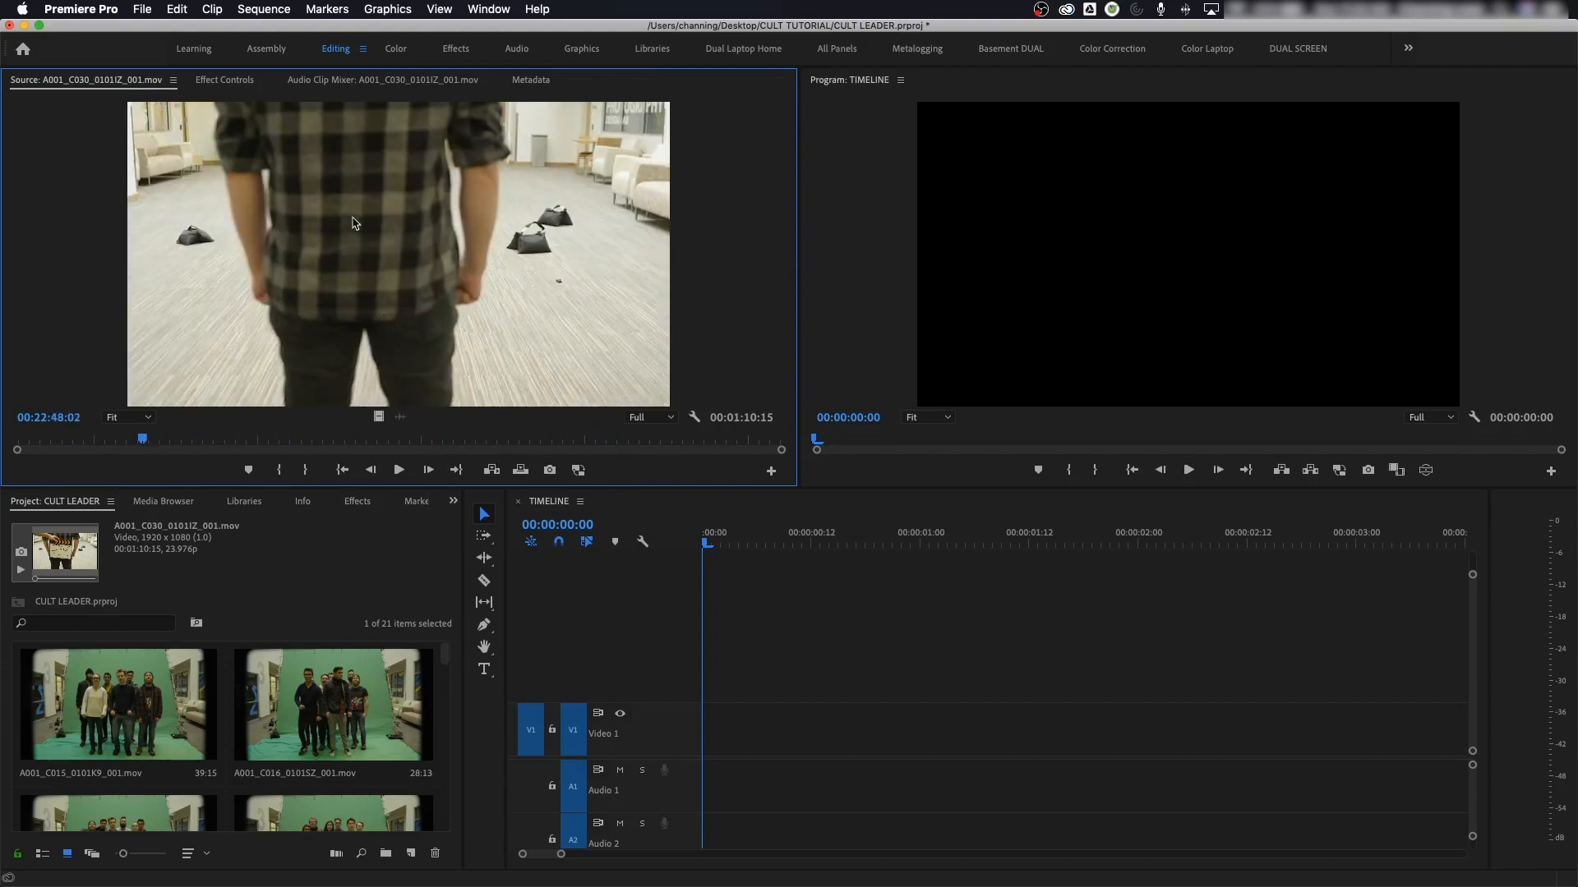
pyautogui.moveTo(143, 442); pyautogui.dragTo(206, 445)
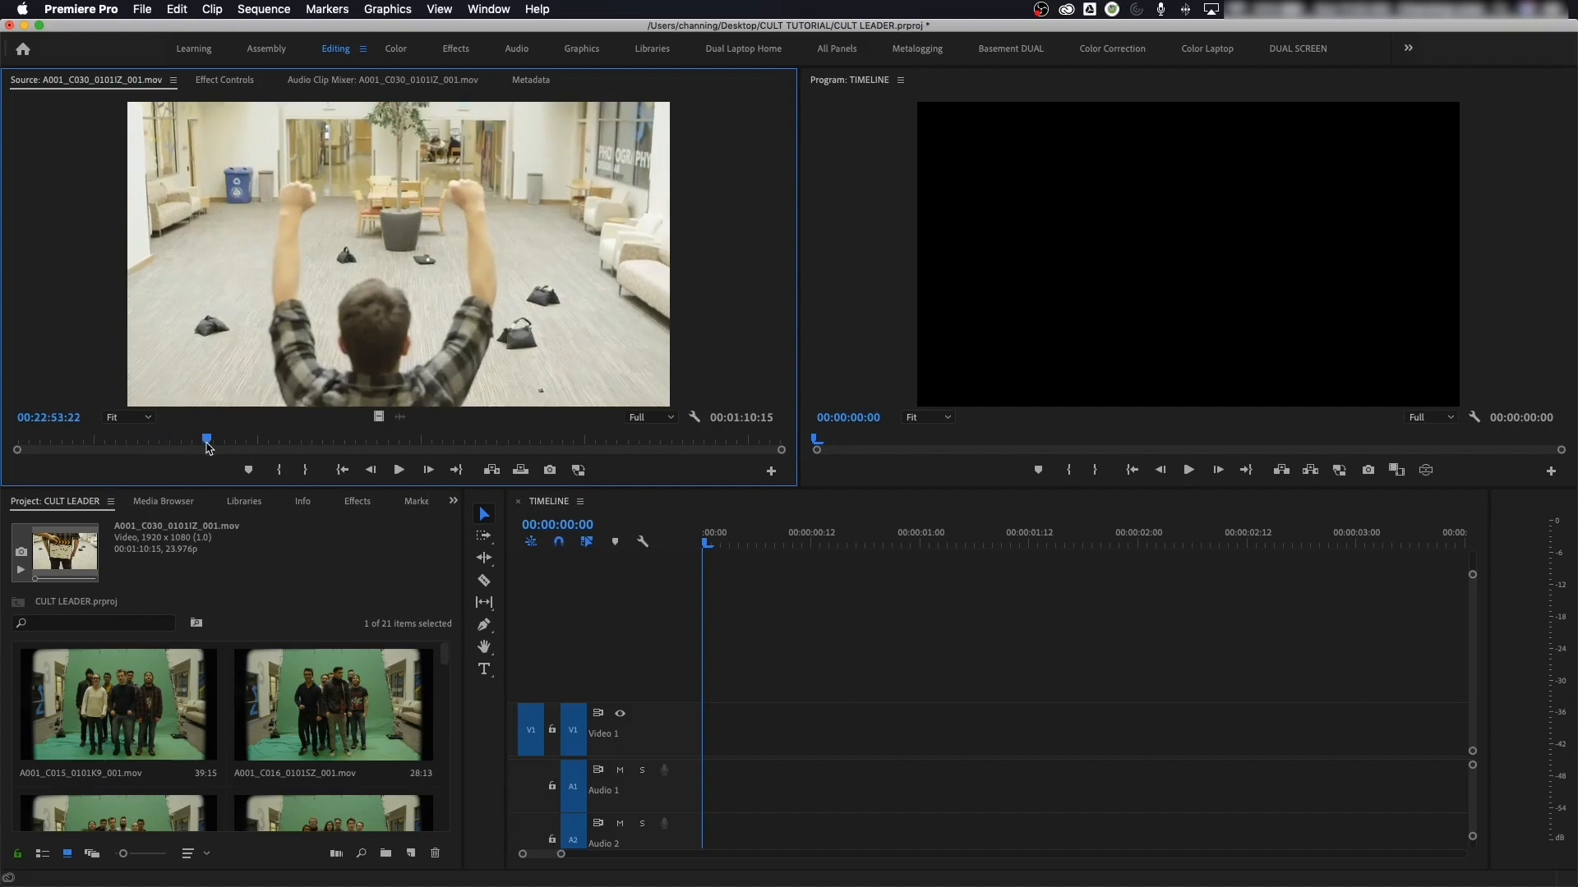
# Step: Preview the green-screen clip of the leader, A001_C025_0101M8_001.mov, and the first crowd clip, A001_C015_0101K9_001.mov
pyautogui.press('`')
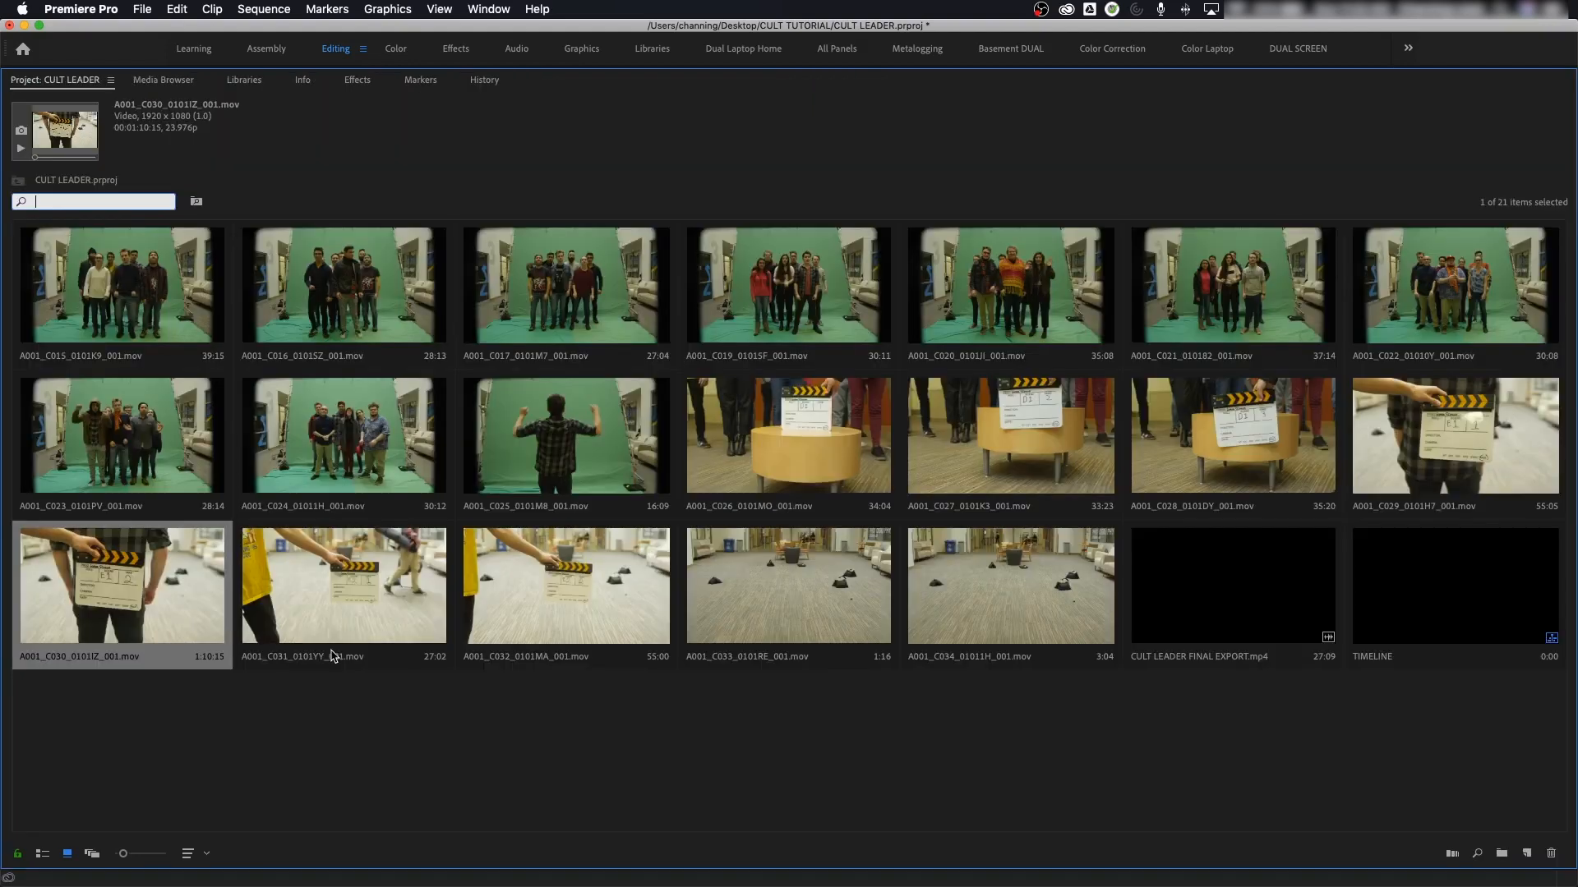
pyautogui.doubleClick(632, 459)
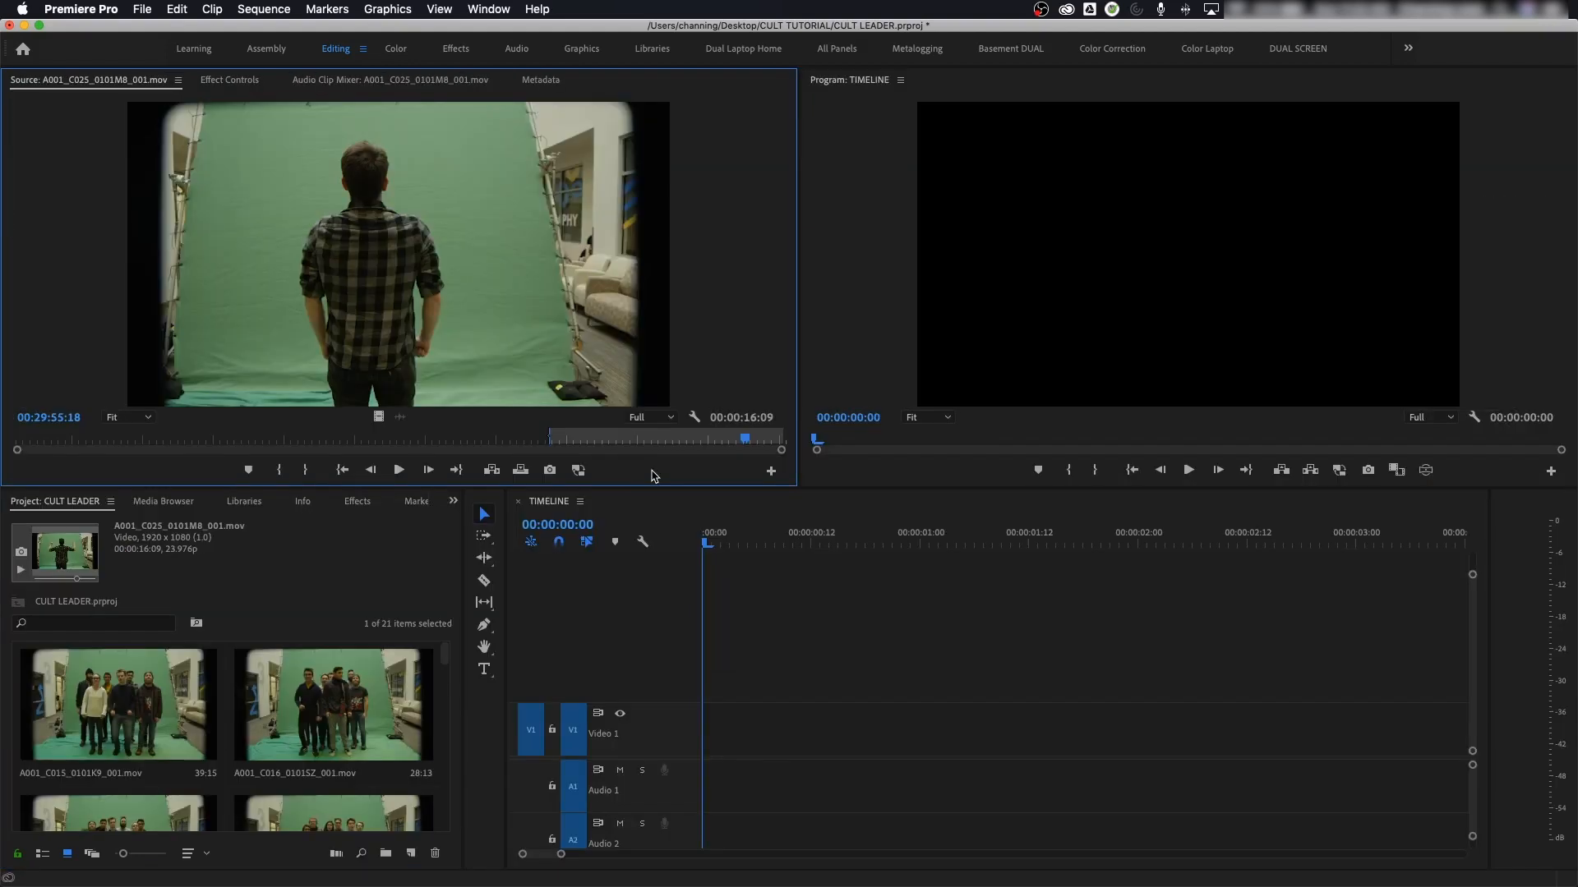
pyautogui.moveTo(544, 442); pyautogui.dragTo(641, 451)
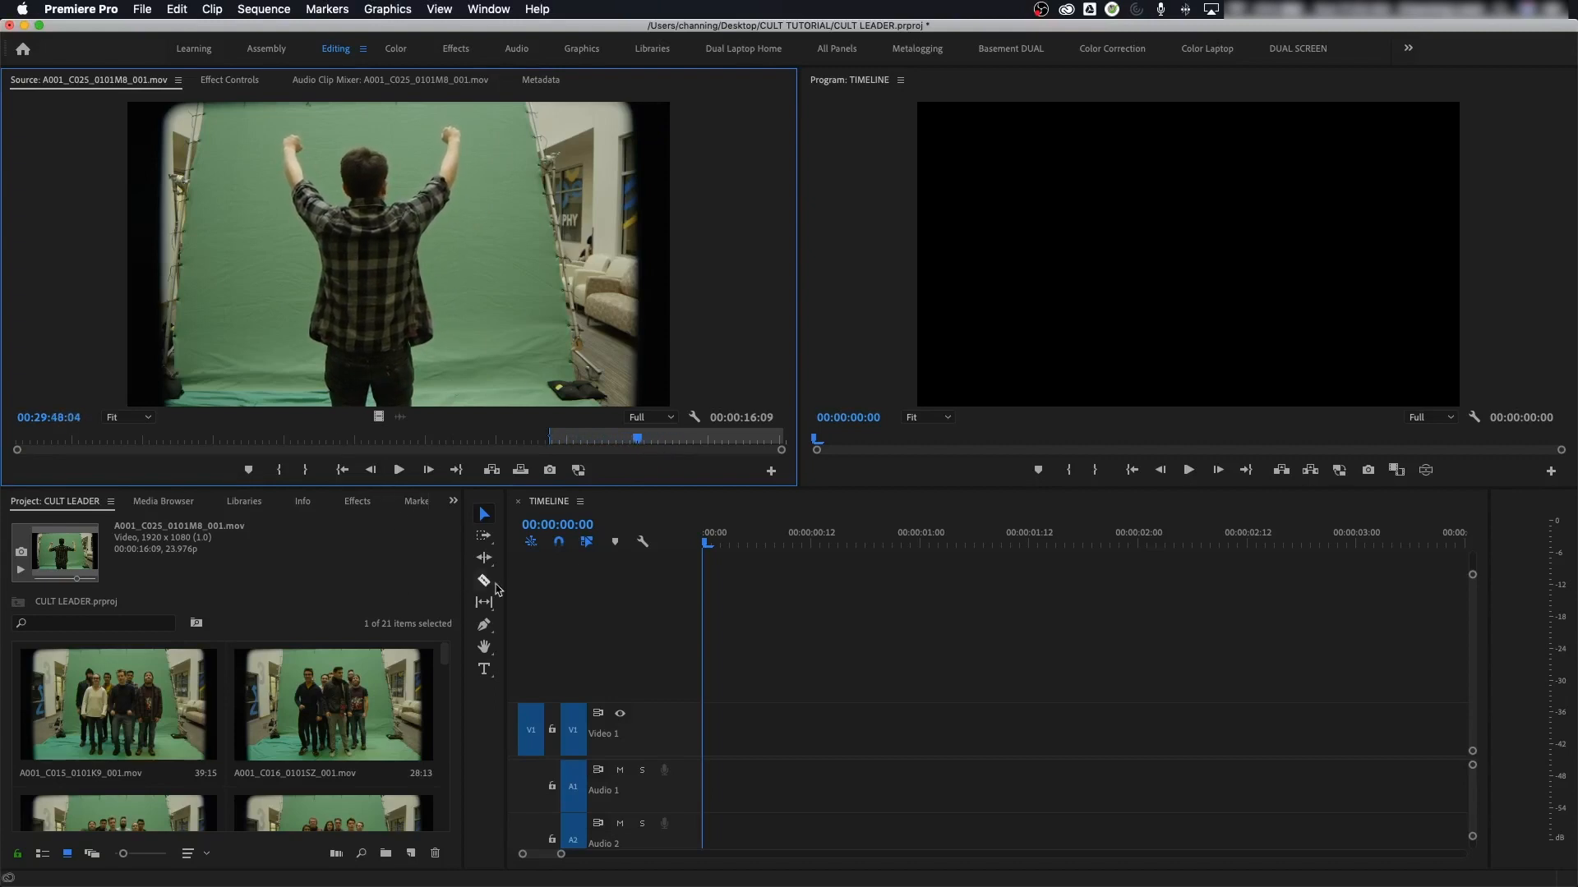
pyautogui.doubleClick(179, 715)
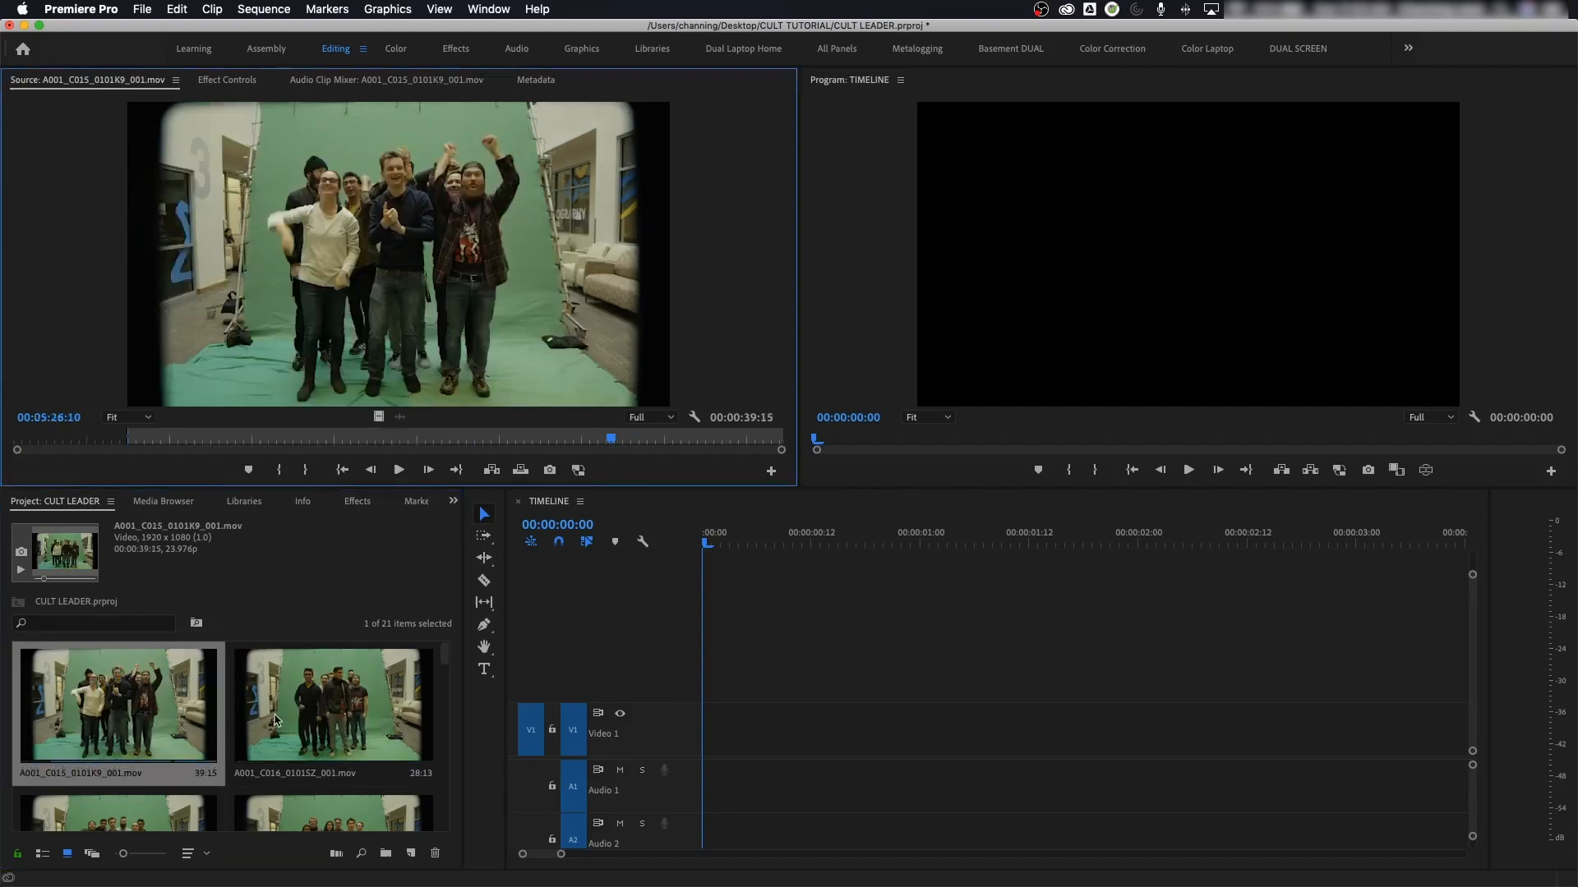
# Step: Review the empty-room clip A001_C034_01011H_001.mov and place it at the start of the timeline on Video 1
pyautogui.press('`')
pyautogui.doubleClick(964, 597)
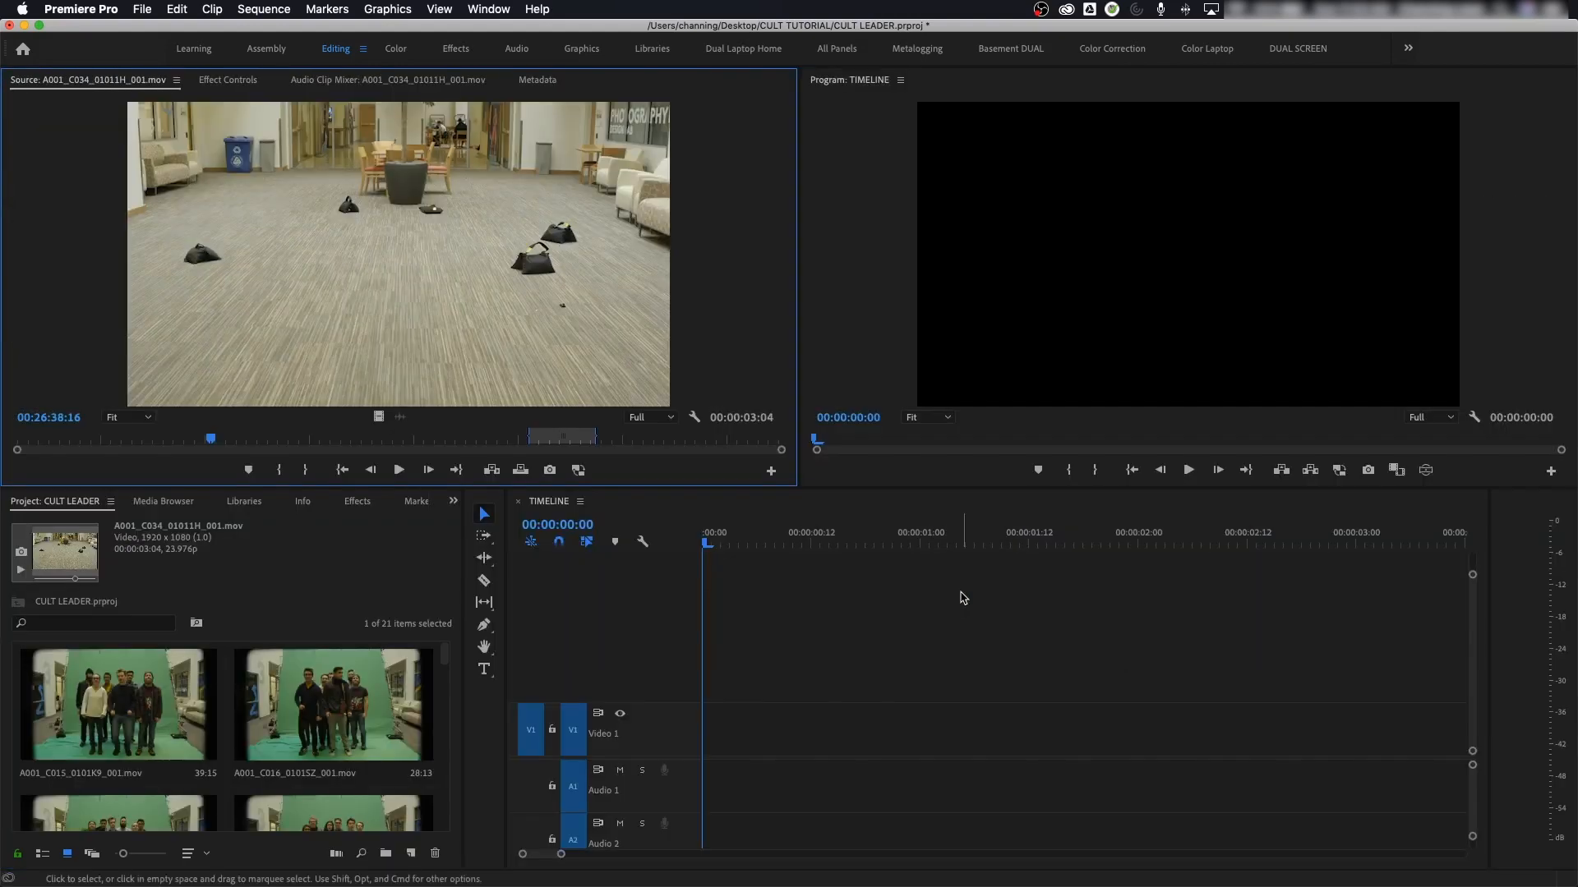
pyautogui.moveTo(544, 440); pyautogui.dragTo(595, 446)
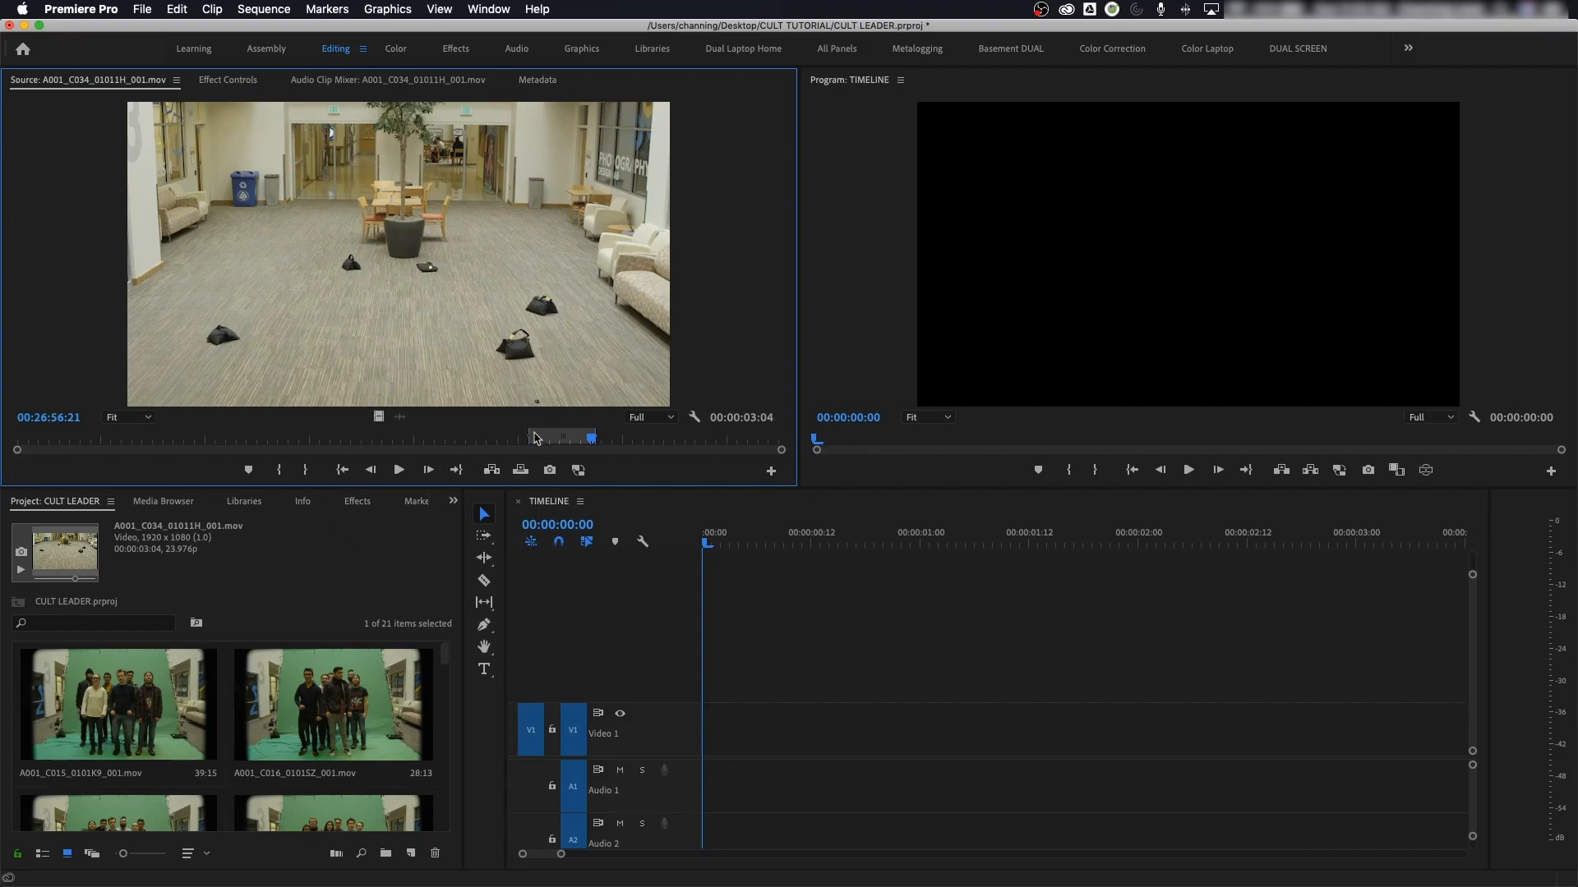
pyautogui.moveTo(550, 440); pyautogui.dragTo(528, 441)
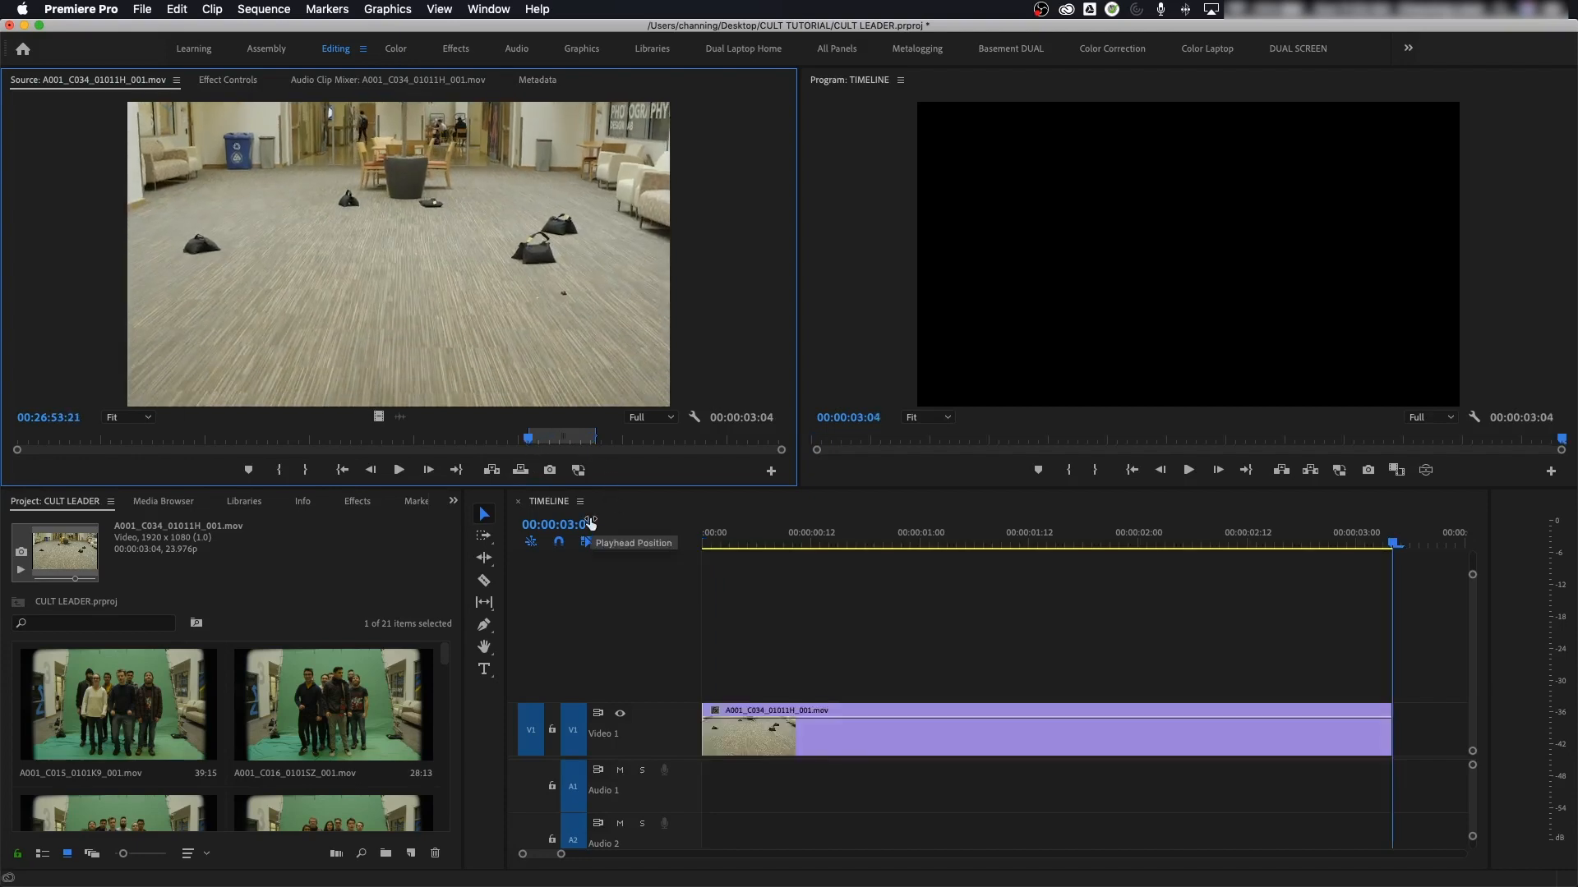
# Step: Set the In point of the leader's green-screen clip A001_C025_0101M8_001.mov at 00:29:41:23 and move its playhead to 00:29:48:04
pyautogui.press('`')
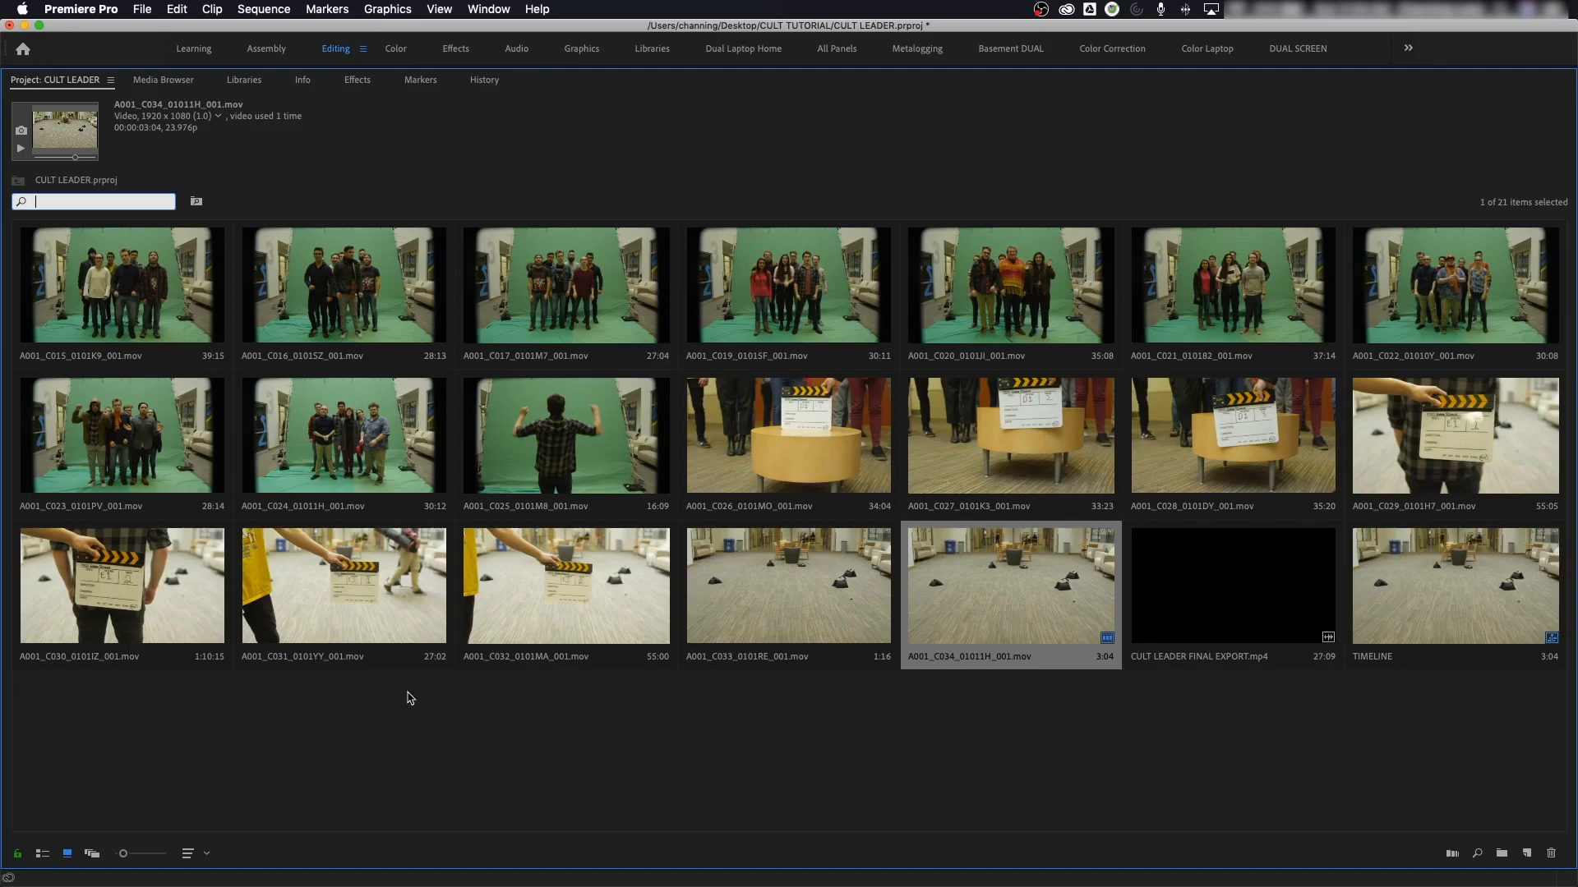
pyautogui.doubleClick(579, 469)
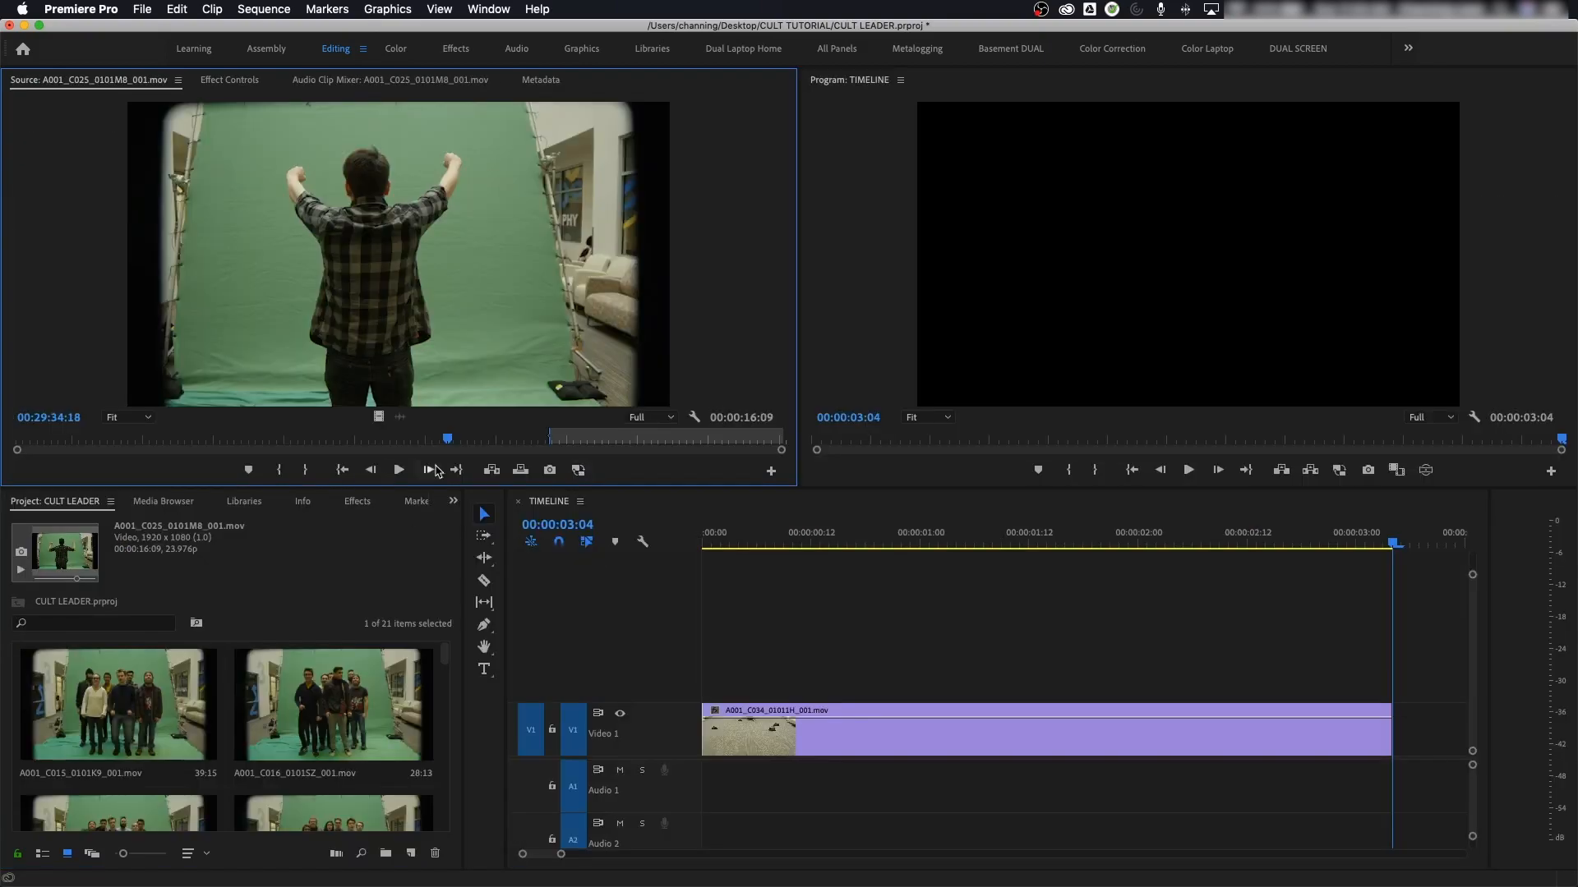
pyautogui.click(456, 442)
pyautogui.moveTo(456, 442); pyautogui.dragTo(546, 442)
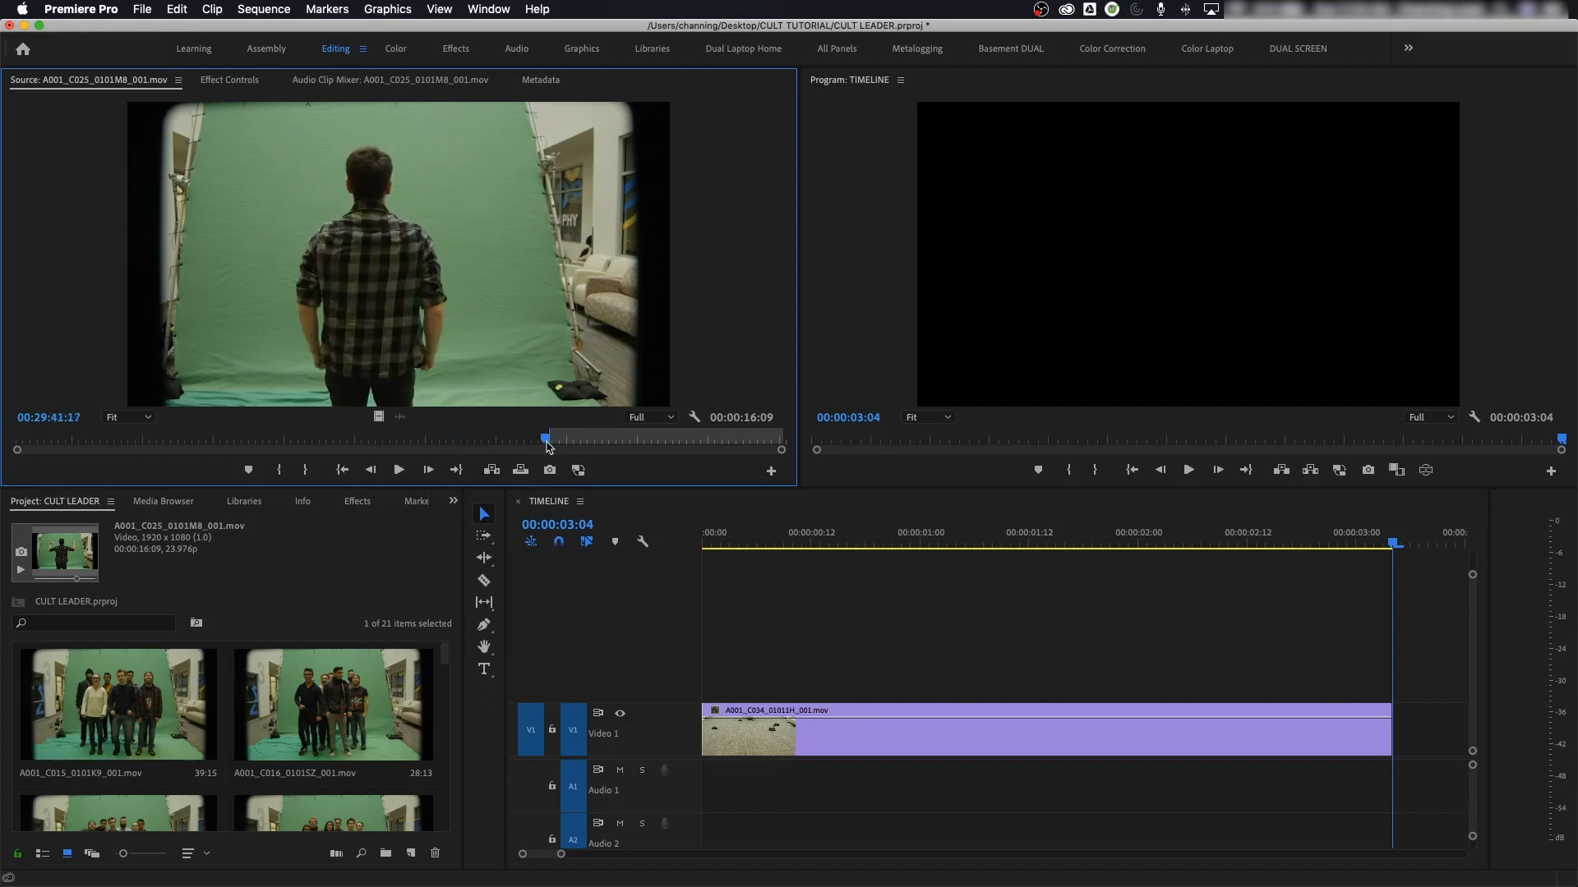
pyautogui.press('Right')
pyautogui.press('Right')
pyautogui.press('Right')
pyautogui.press('Right')
pyautogui.write('1')
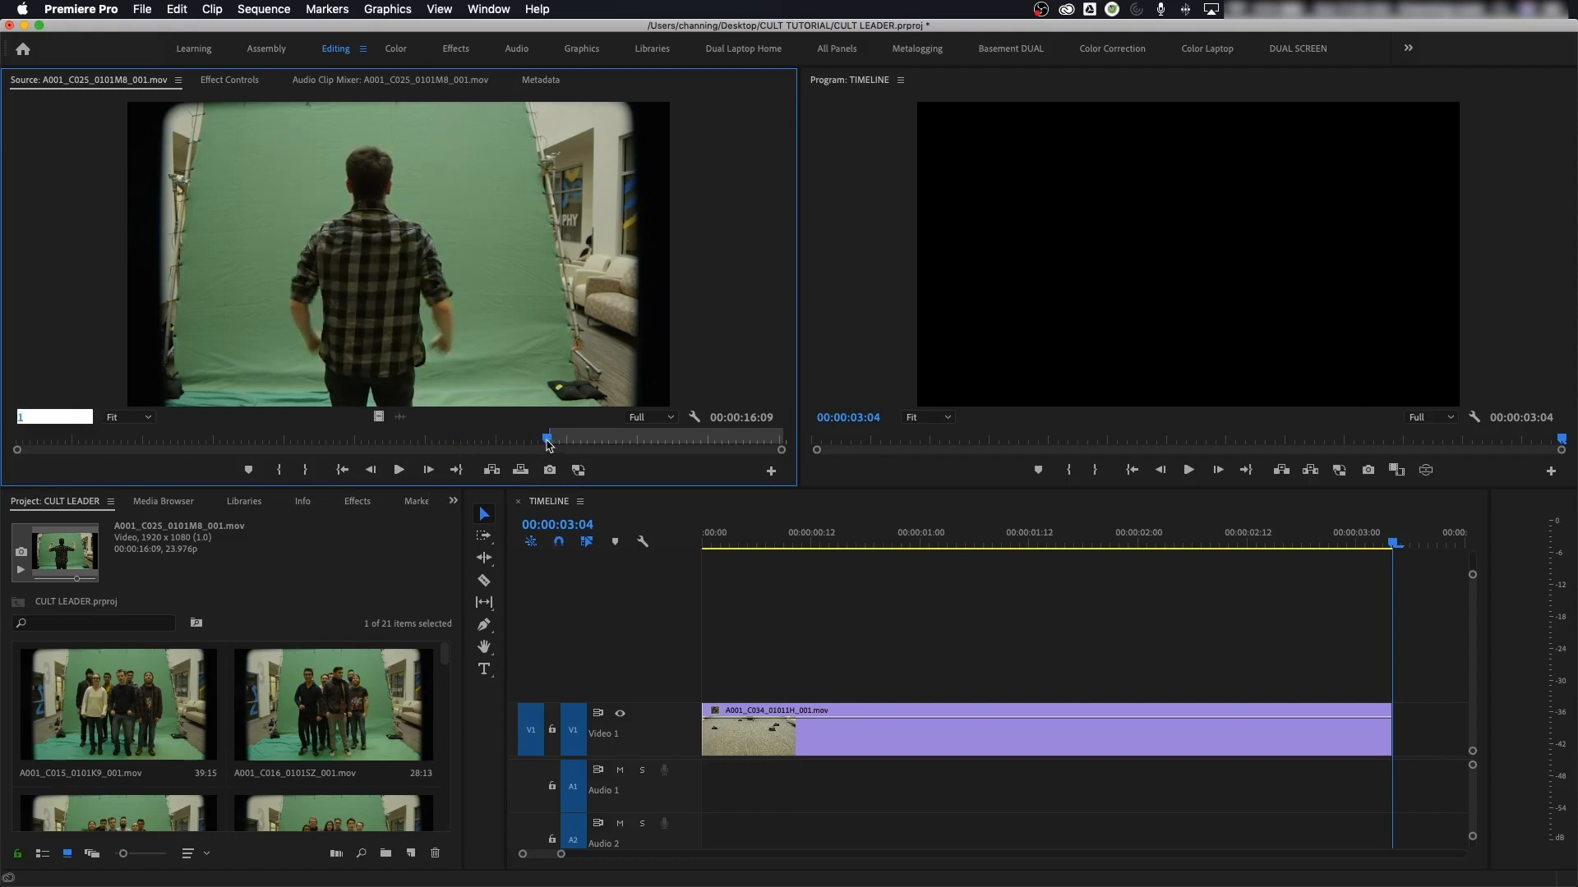
pyautogui.press('Escape')
pyautogui.click(550, 442)
pyautogui.moveTo(548, 442); pyautogui.dragTo(551, 443)
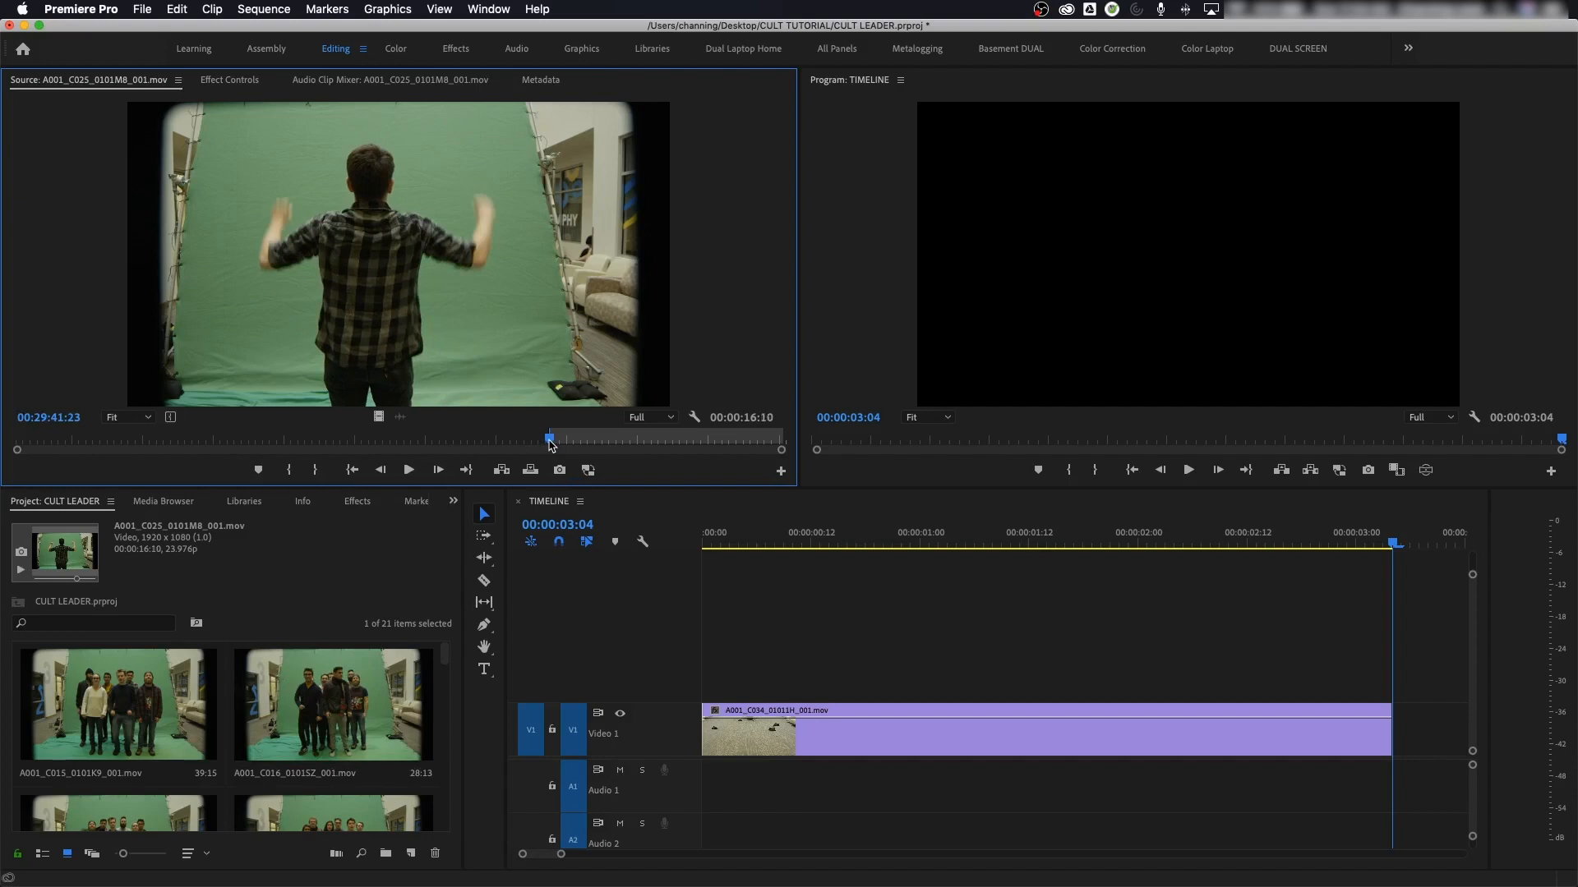
pyautogui.moveTo(552, 442); pyautogui.dragTo(638, 445)
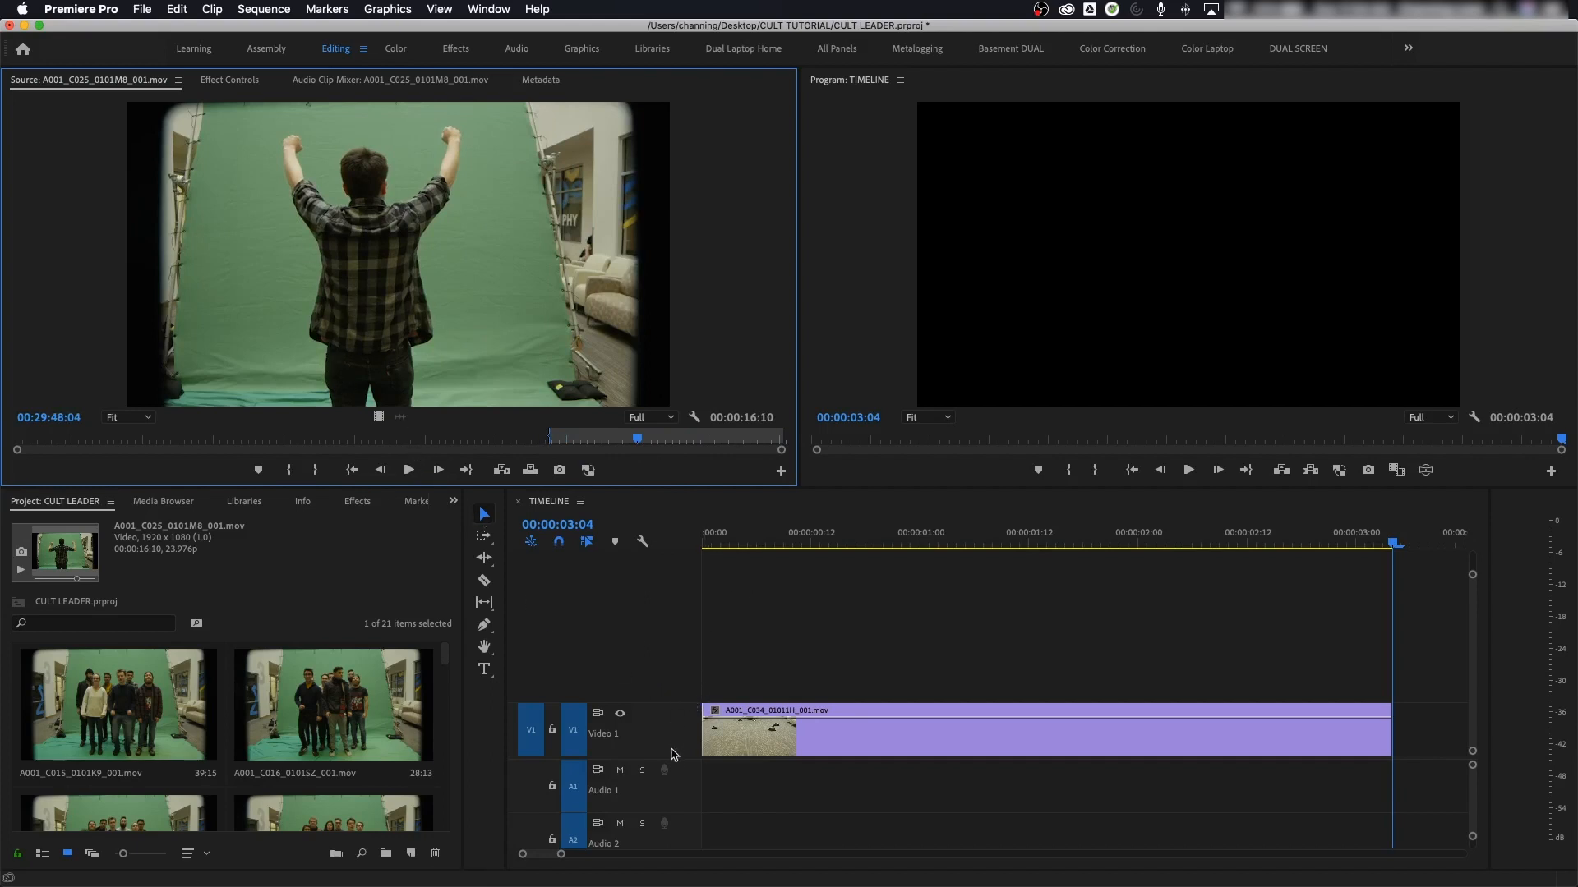
# Step: Add 9 video tracks after Video 1 and one standard audio track after Audio 3 to the sequence
pyautogui.scroll(1, 670, 740)
pyautogui.rightClick(670, 690)
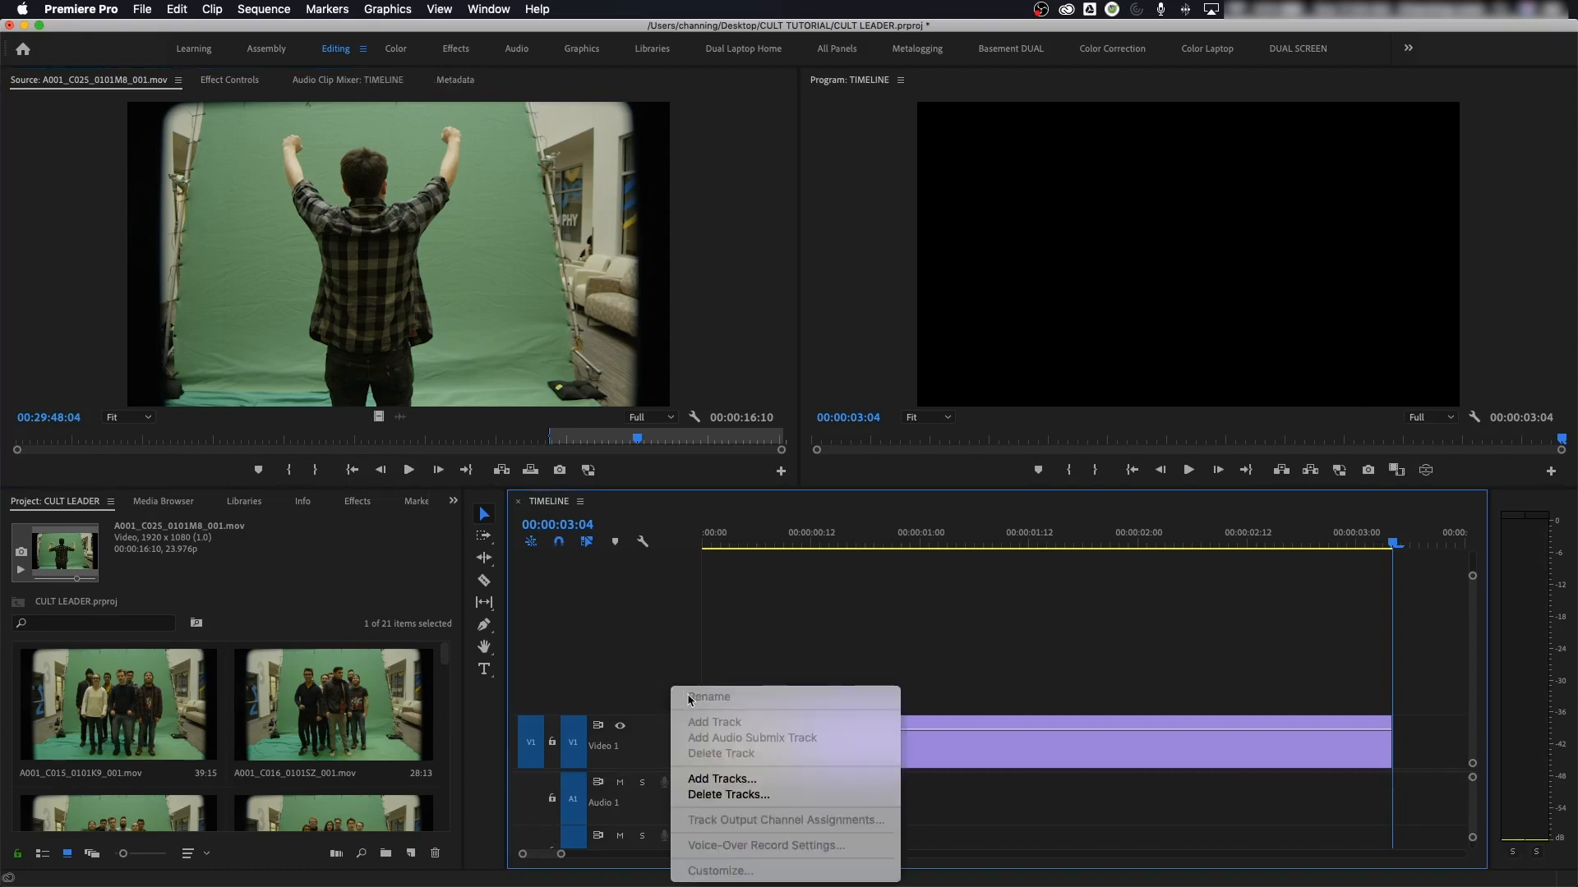
pyautogui.click(728, 781)
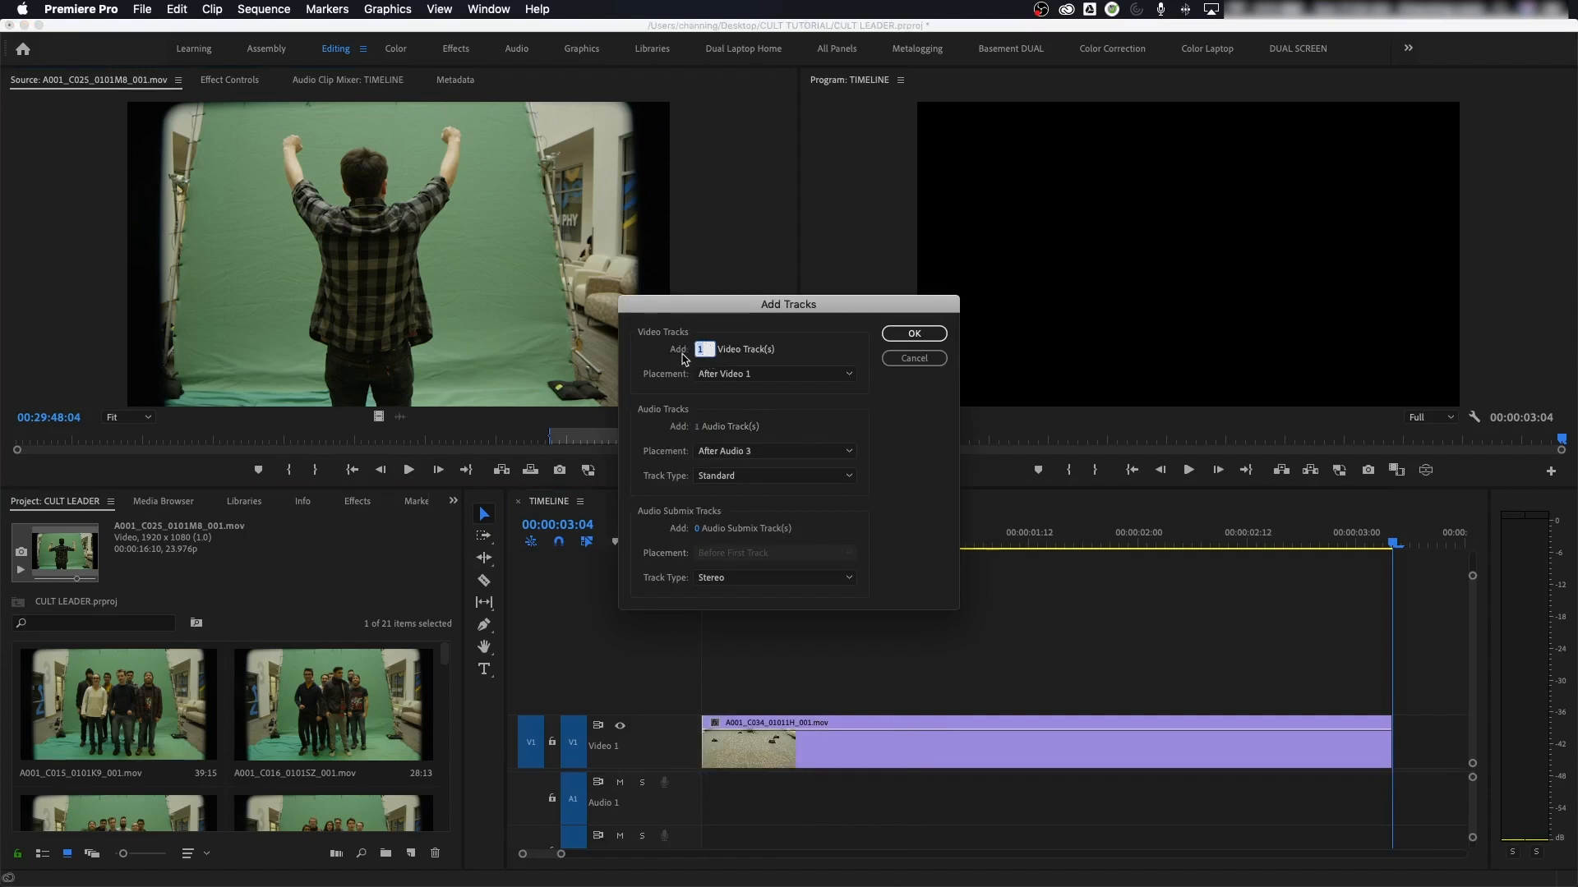
pyautogui.write('9')
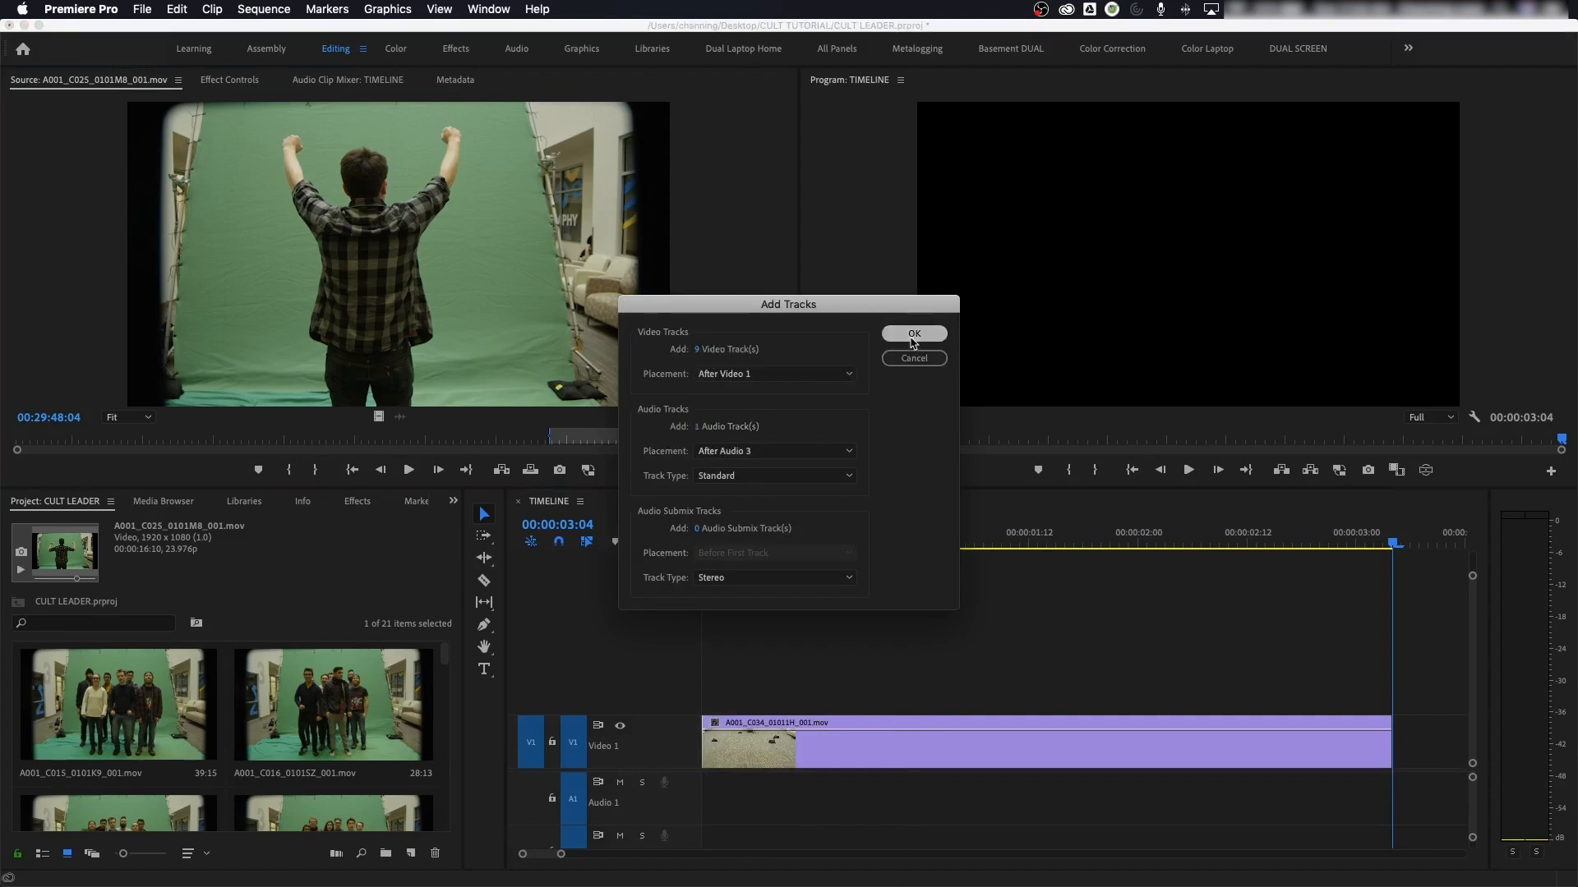
pyautogui.click(913, 334)
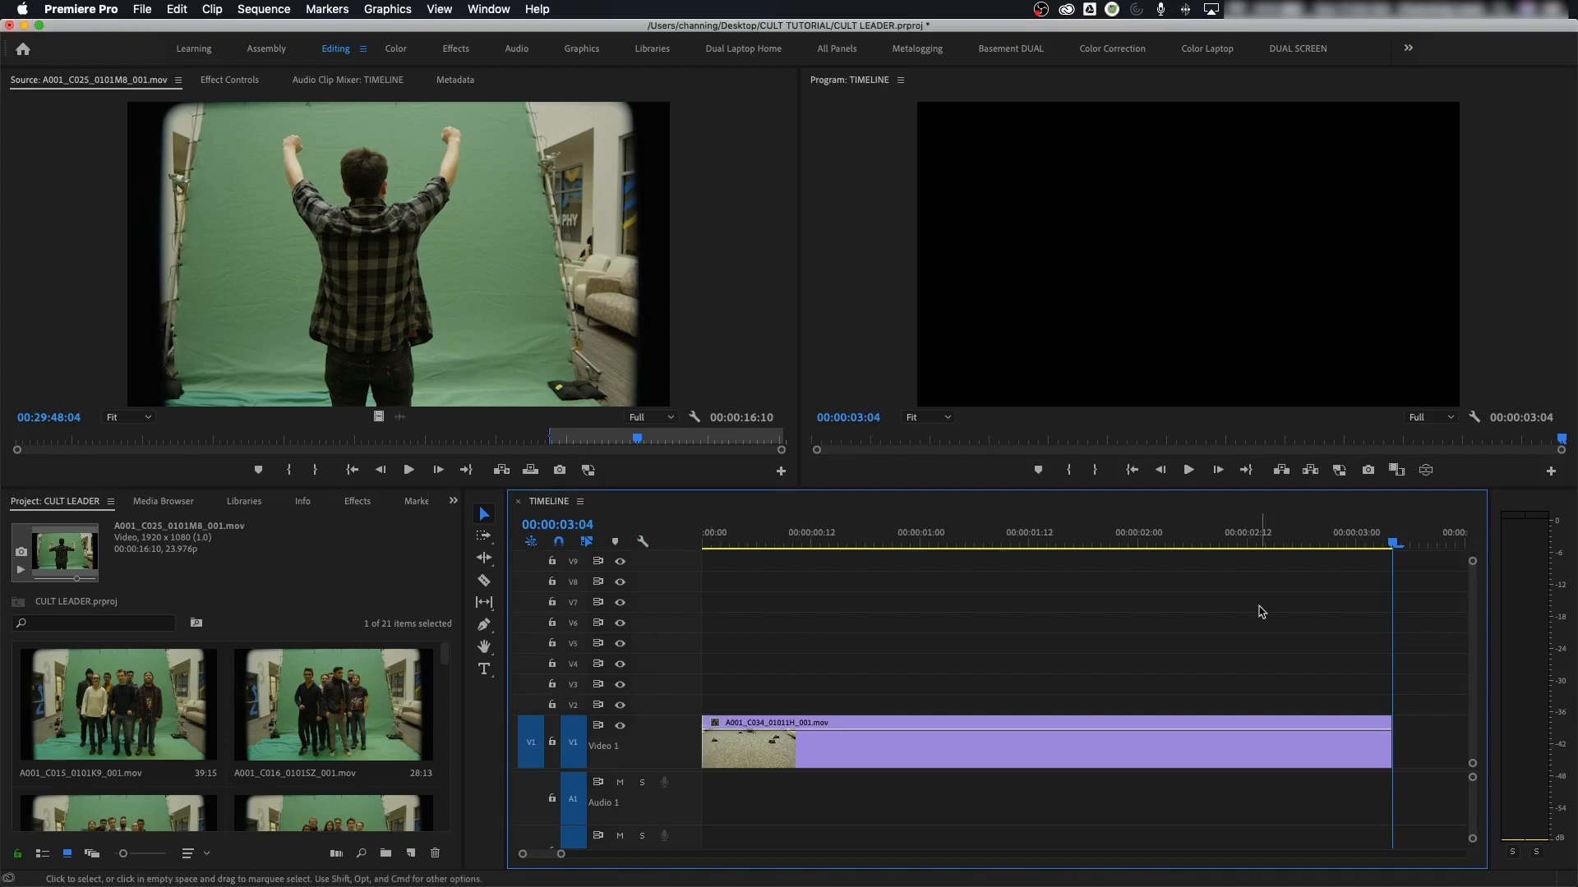
# Step: Mark the sequence's In point at its first frame and its Out point at the room clip's last frame, 00:00:03:03
pyautogui.press('Home')
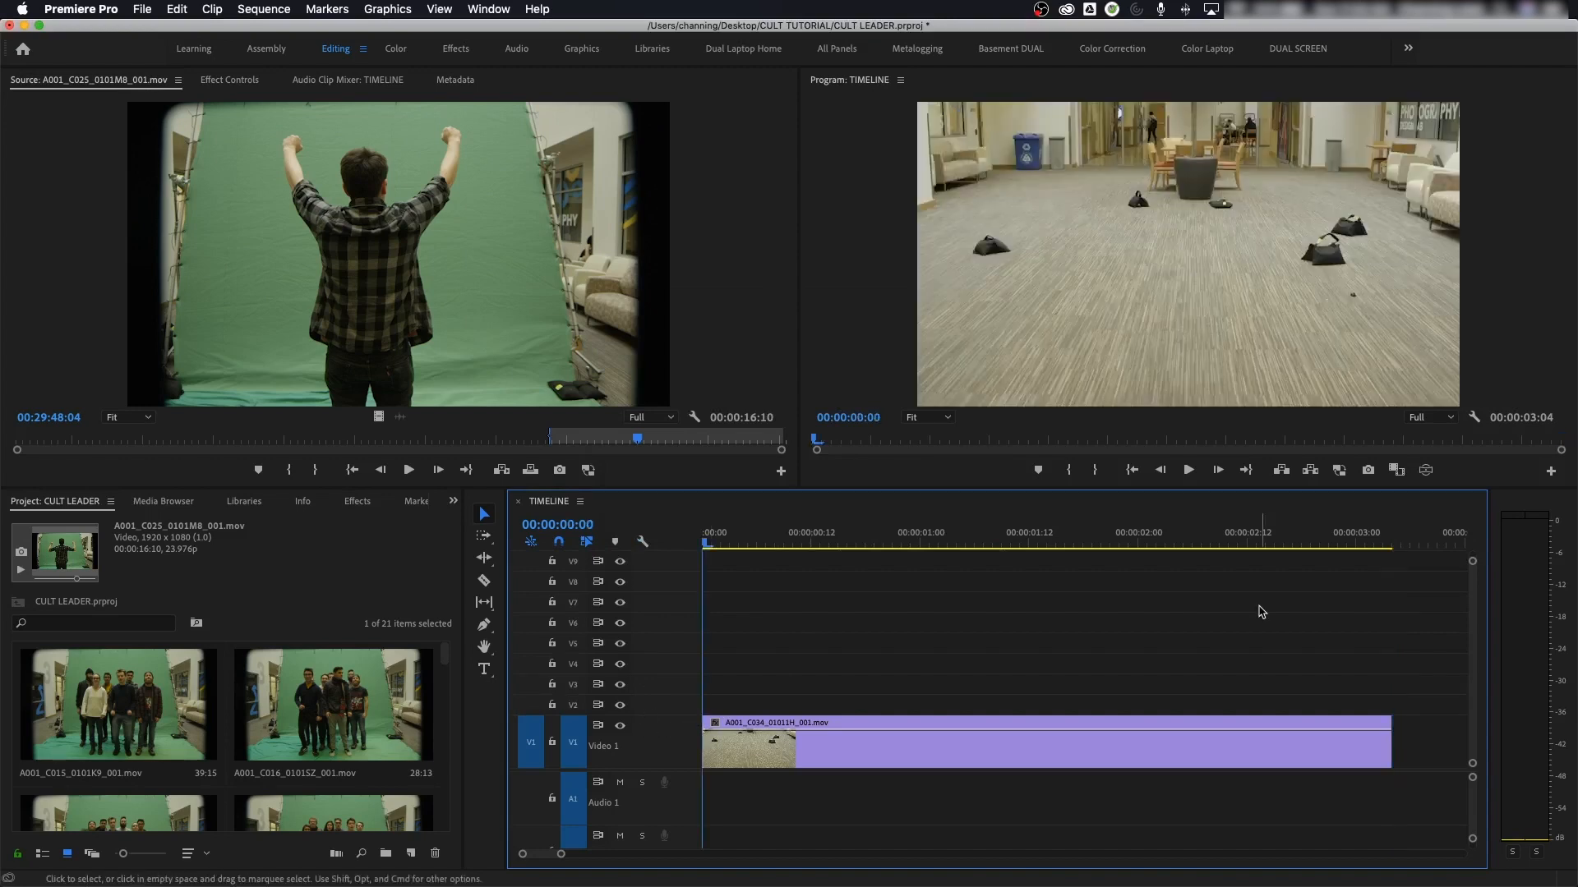
pyautogui.press('super+a')
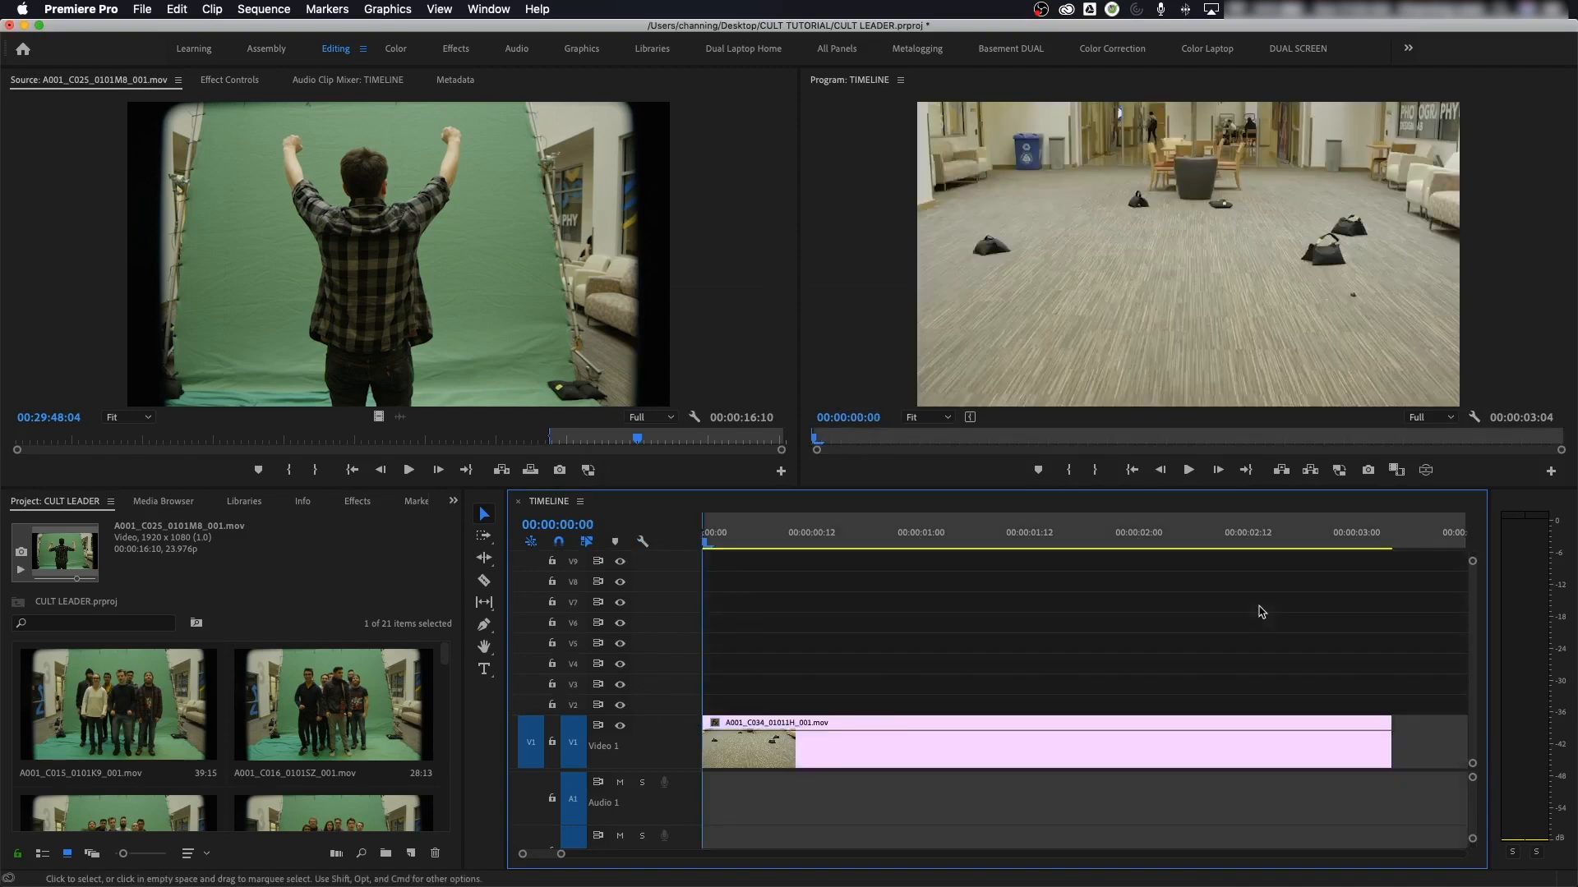
pyautogui.press('End')
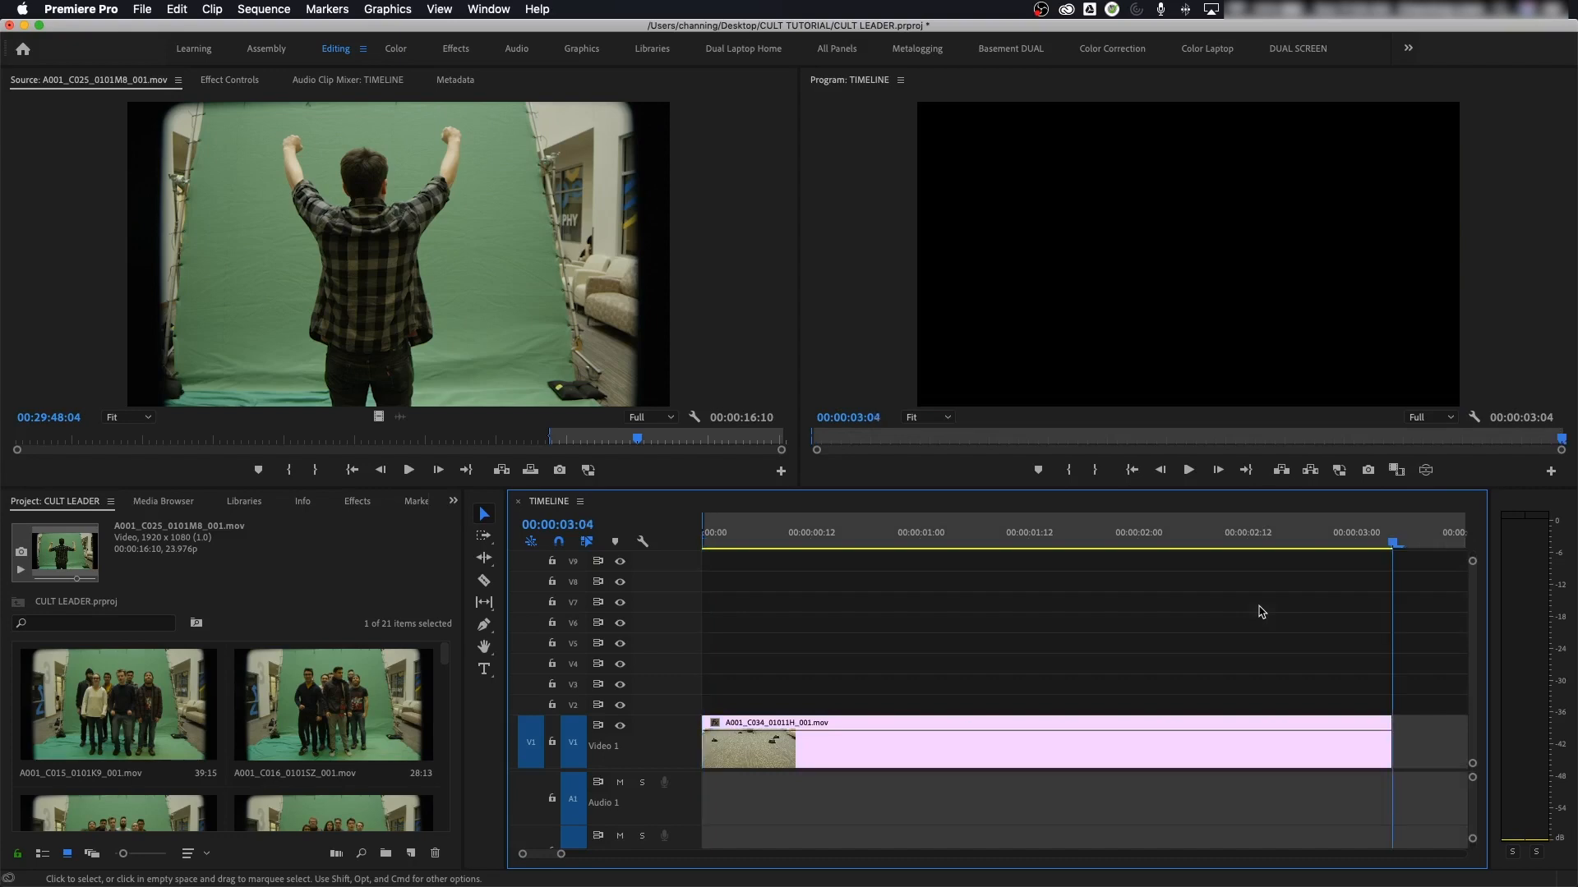
pyautogui.press('Left')
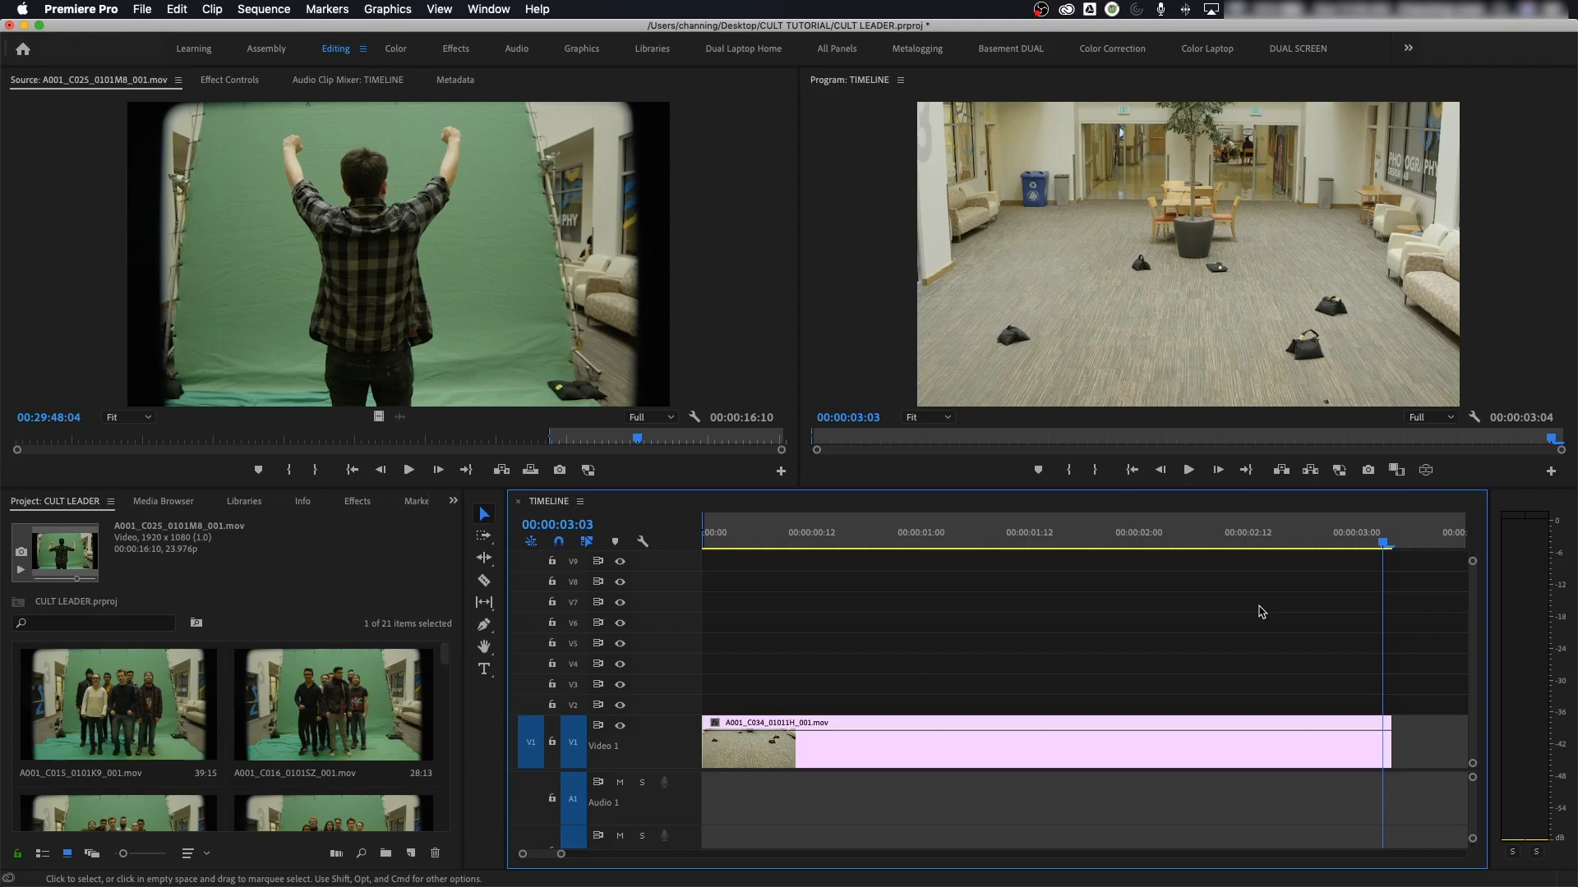
pyautogui.press('o')
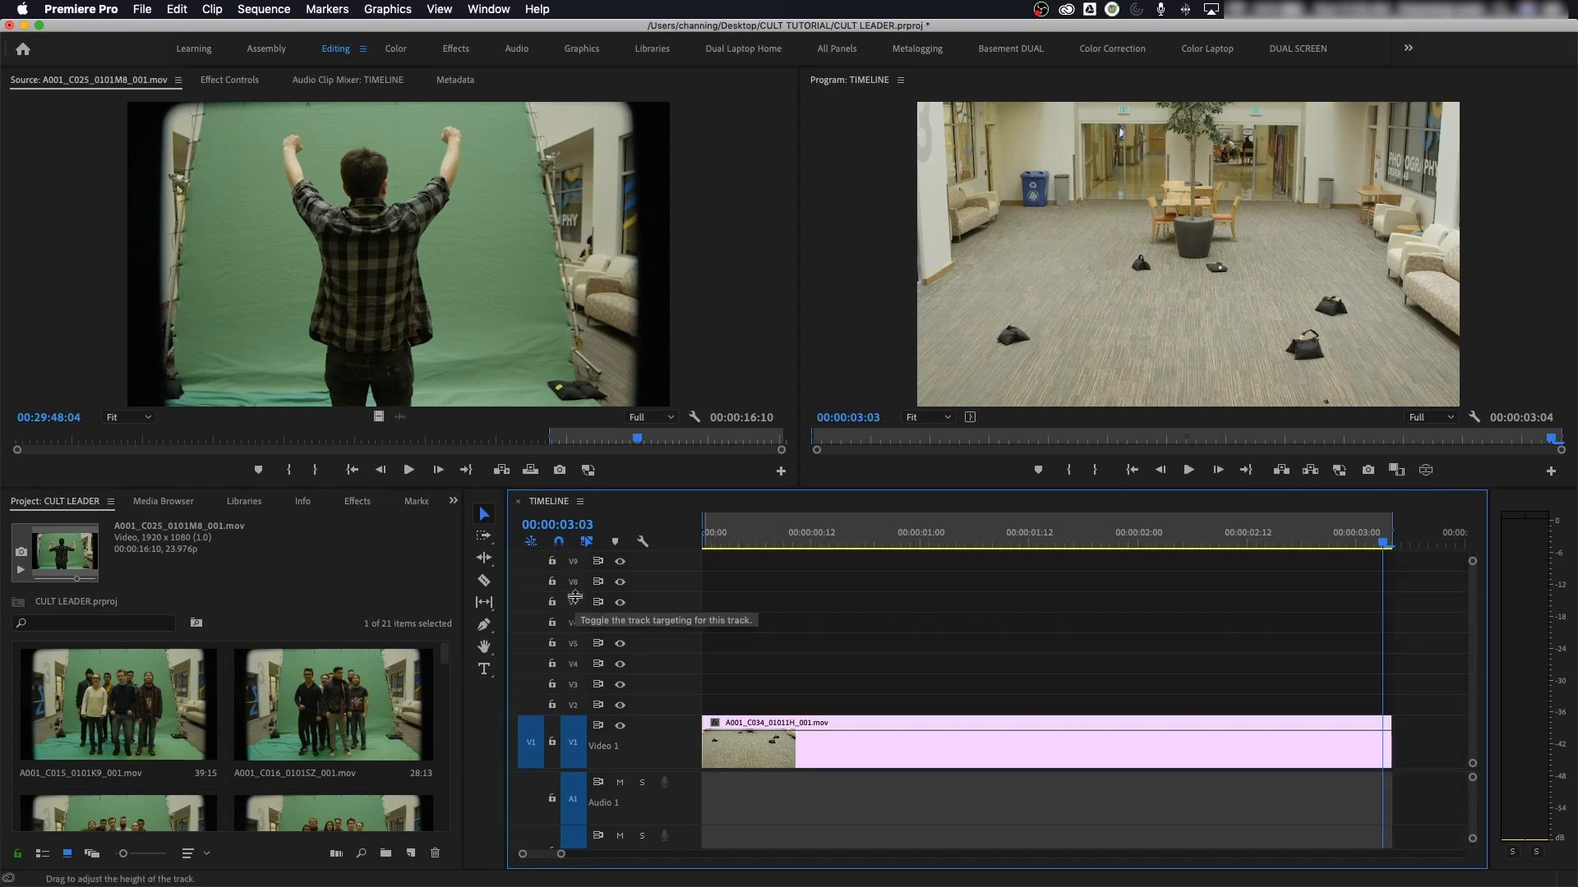
# Step: Overwrite the leader's green-screen clip A001_C025_0101M8_001.mov onto Video 2 across the marked range and expand the video tracks around frame 00:00:00:08
pyautogui.moveTo(533, 740); pyautogui.dragTo(536, 709)
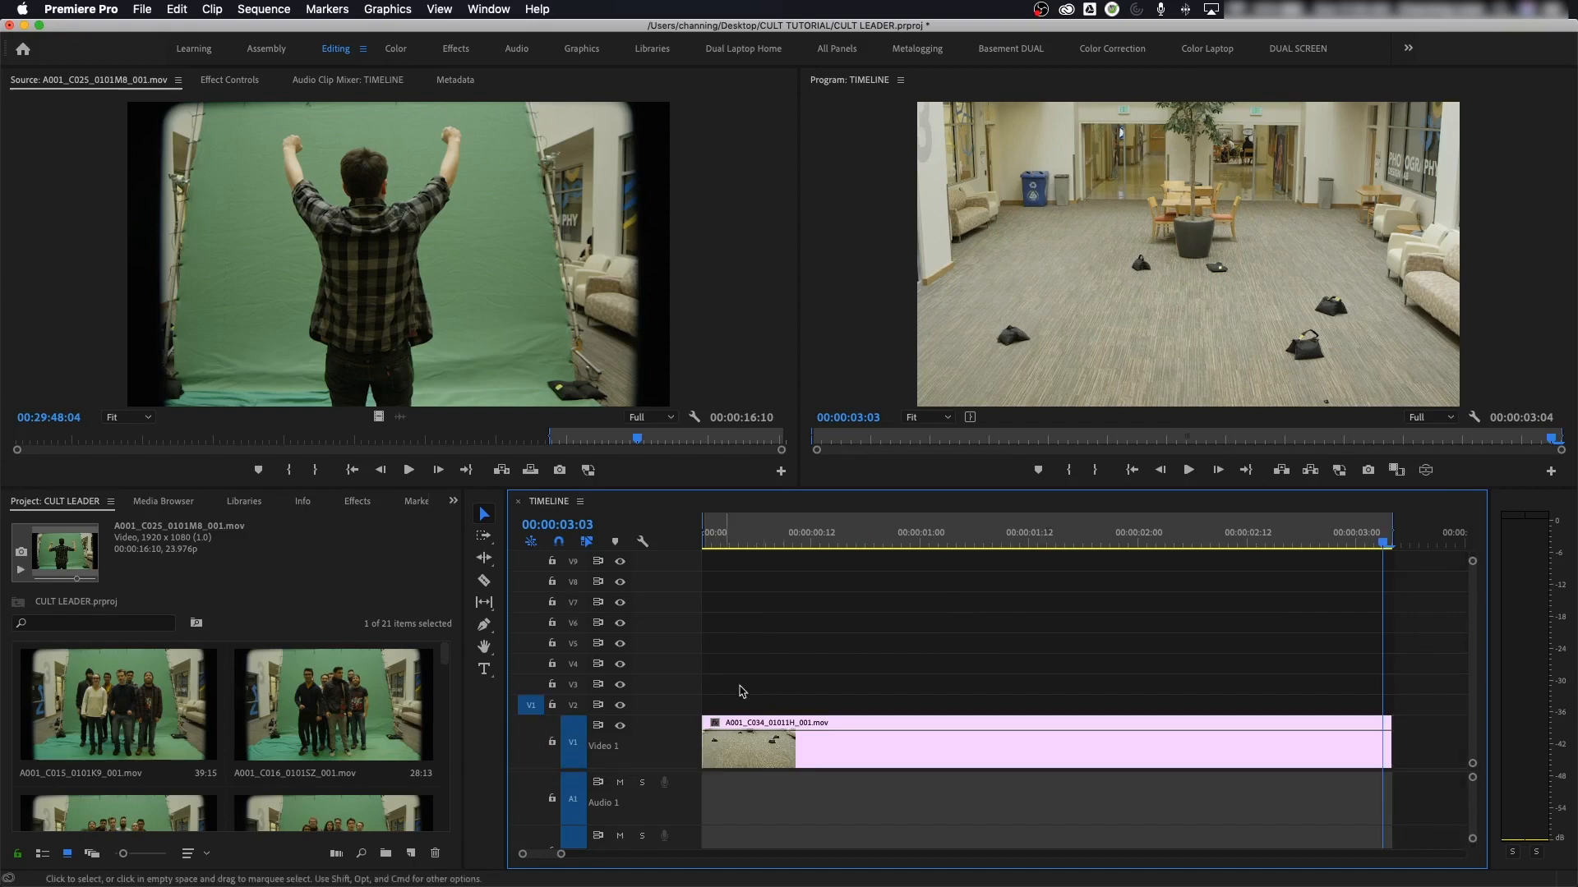
pyautogui.press('.')
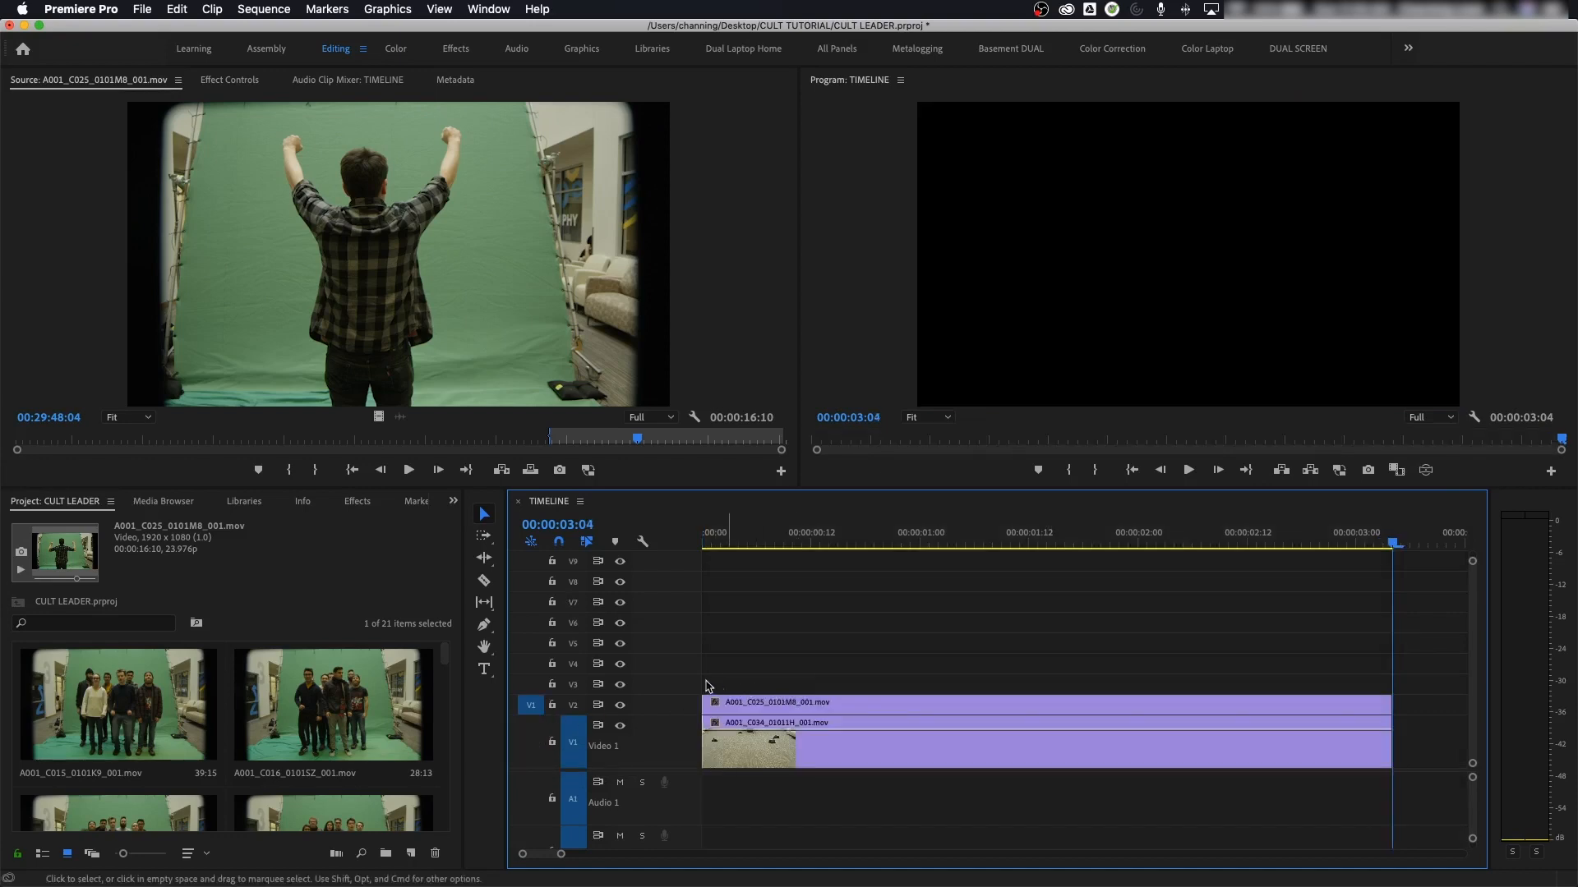
pyautogui.click(785, 540)
pyautogui.moveTo(790, 538)
pyautogui.mouseDown()
pyautogui.moveTo(708, 541)
pyautogui.moveTo(851, 556)
pyautogui.moveTo(775, 544)
pyautogui.mouseUp()
pyautogui.hotkey('shift', '=')
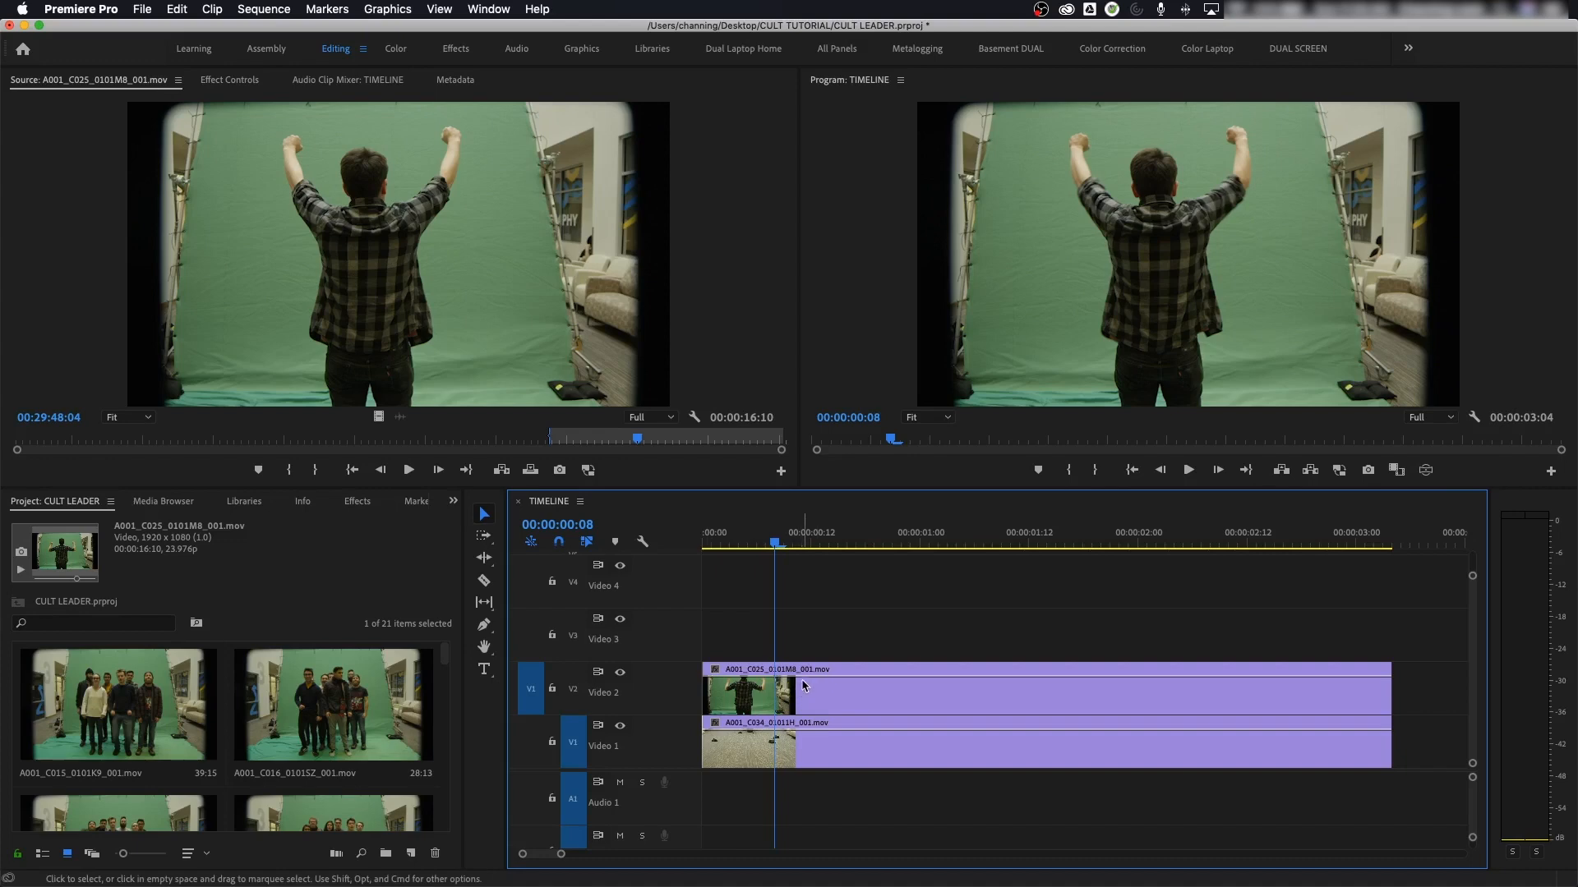
# Step: Compare the leader clip with the room plate by temporarily lowering its opacity, playing the sequence, and restoring full opacity
pyautogui.moveTo(801, 677); pyautogui.dragTo(802, 697)
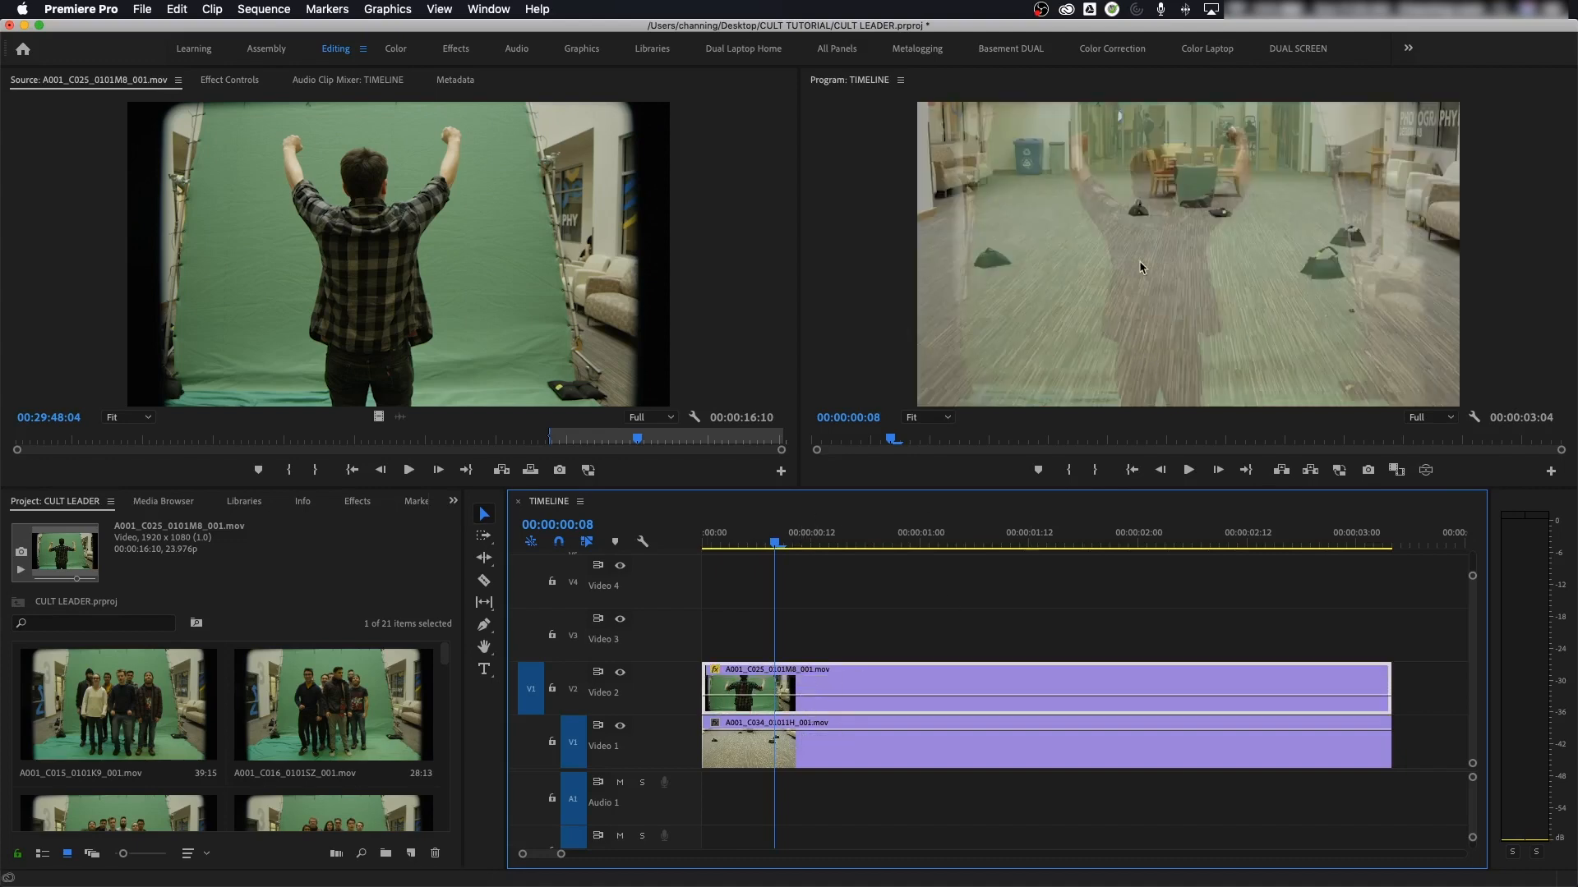
pyautogui.press('space')
pyautogui.press('space')
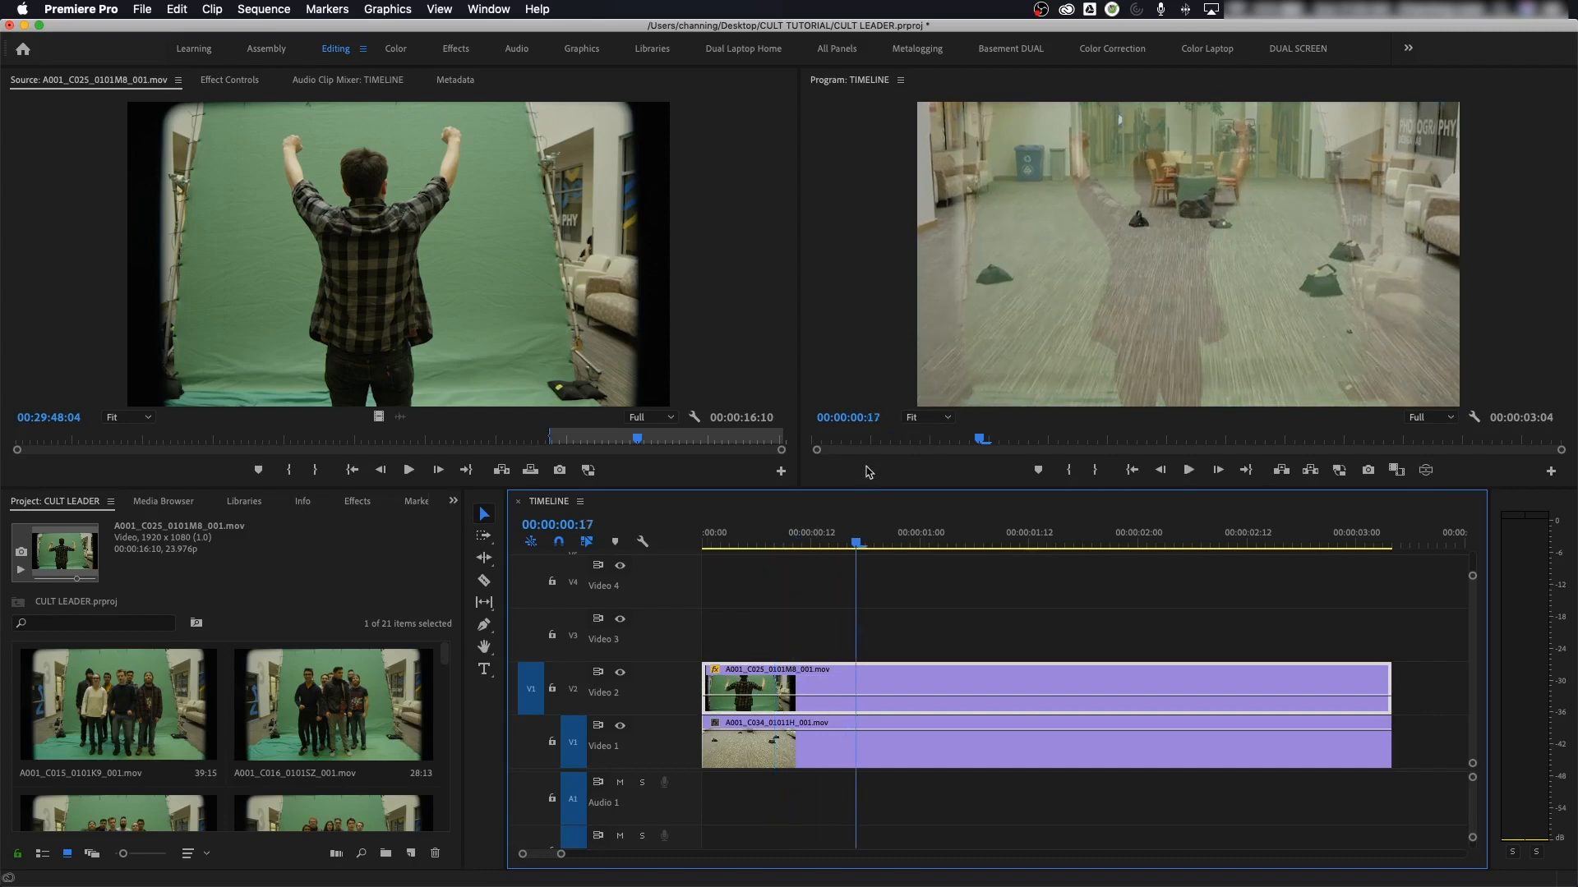
pyautogui.moveTo(842, 536); pyautogui.dragTo(655, 557)
pyautogui.press('space')
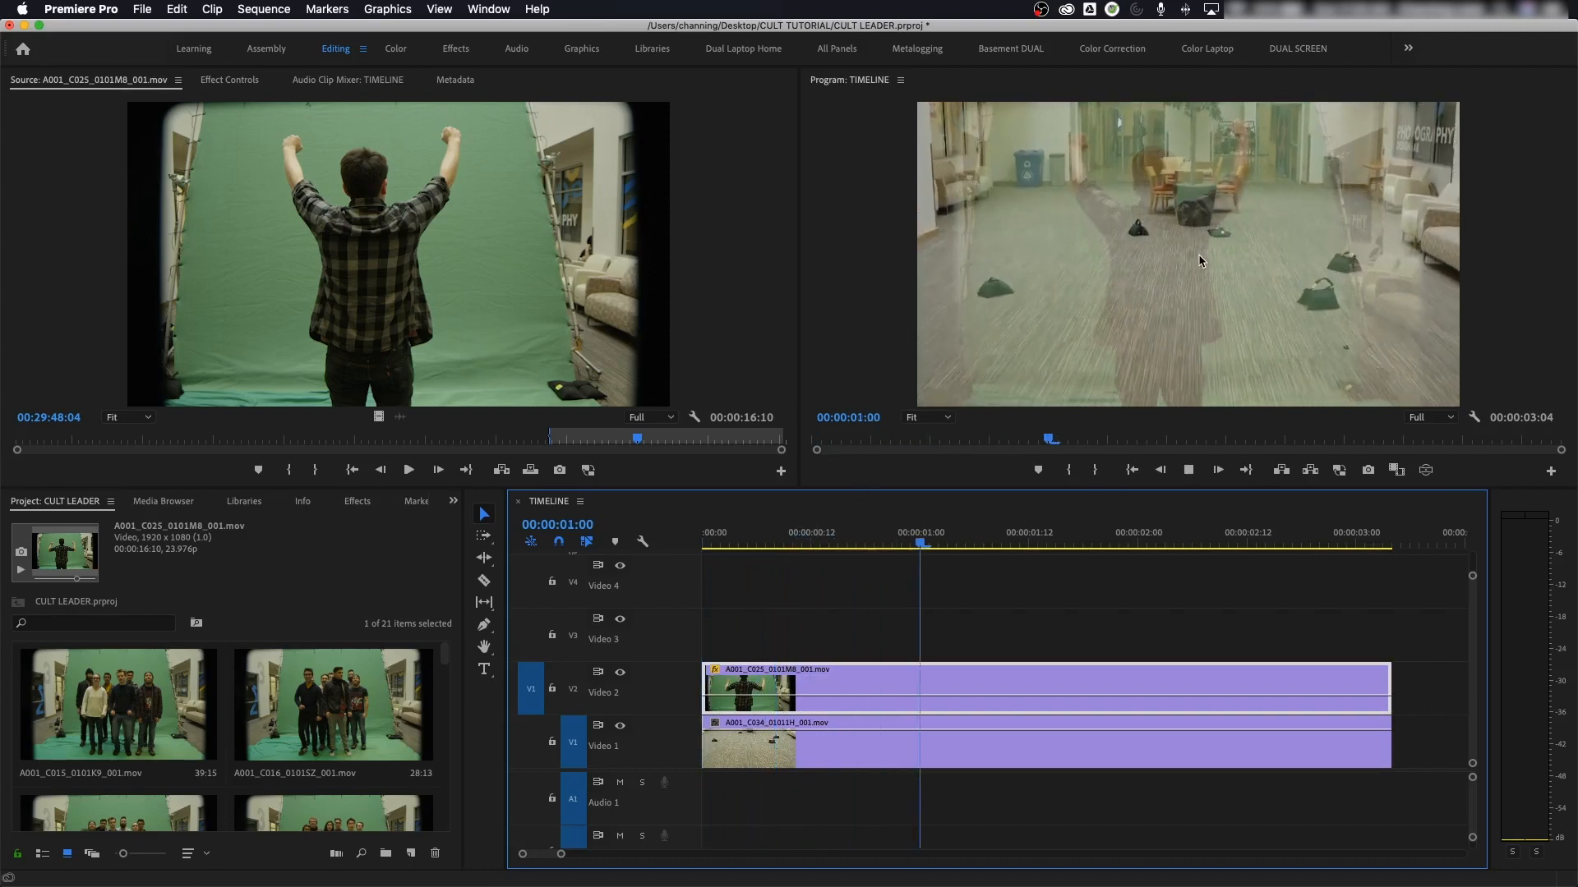
pyautogui.press('space')
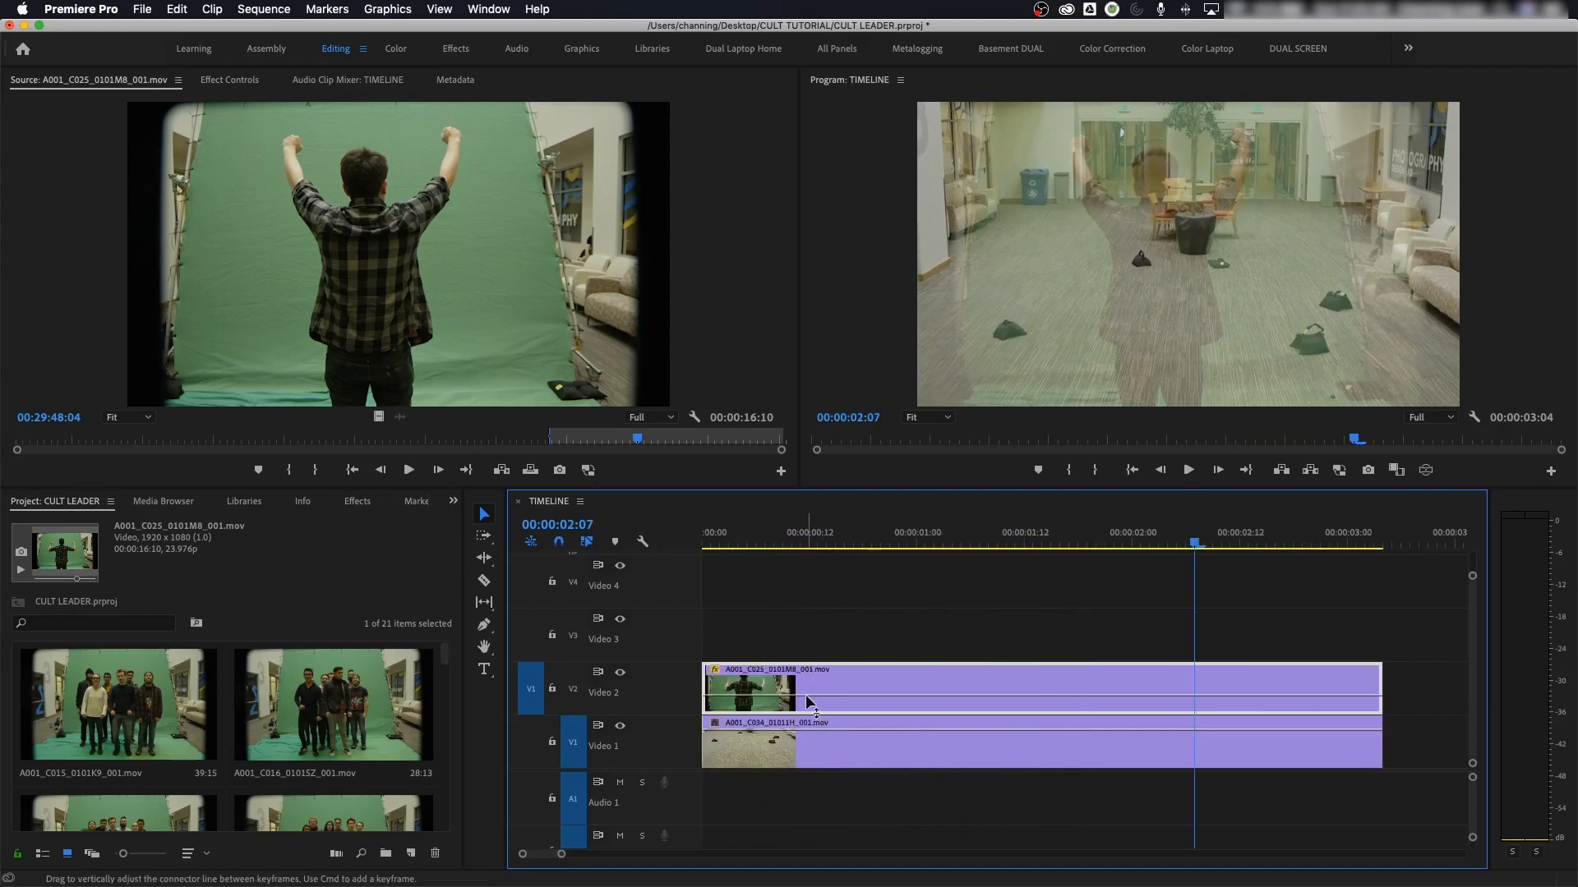
pyautogui.moveTo(807, 696); pyautogui.dragTo(809, 654)
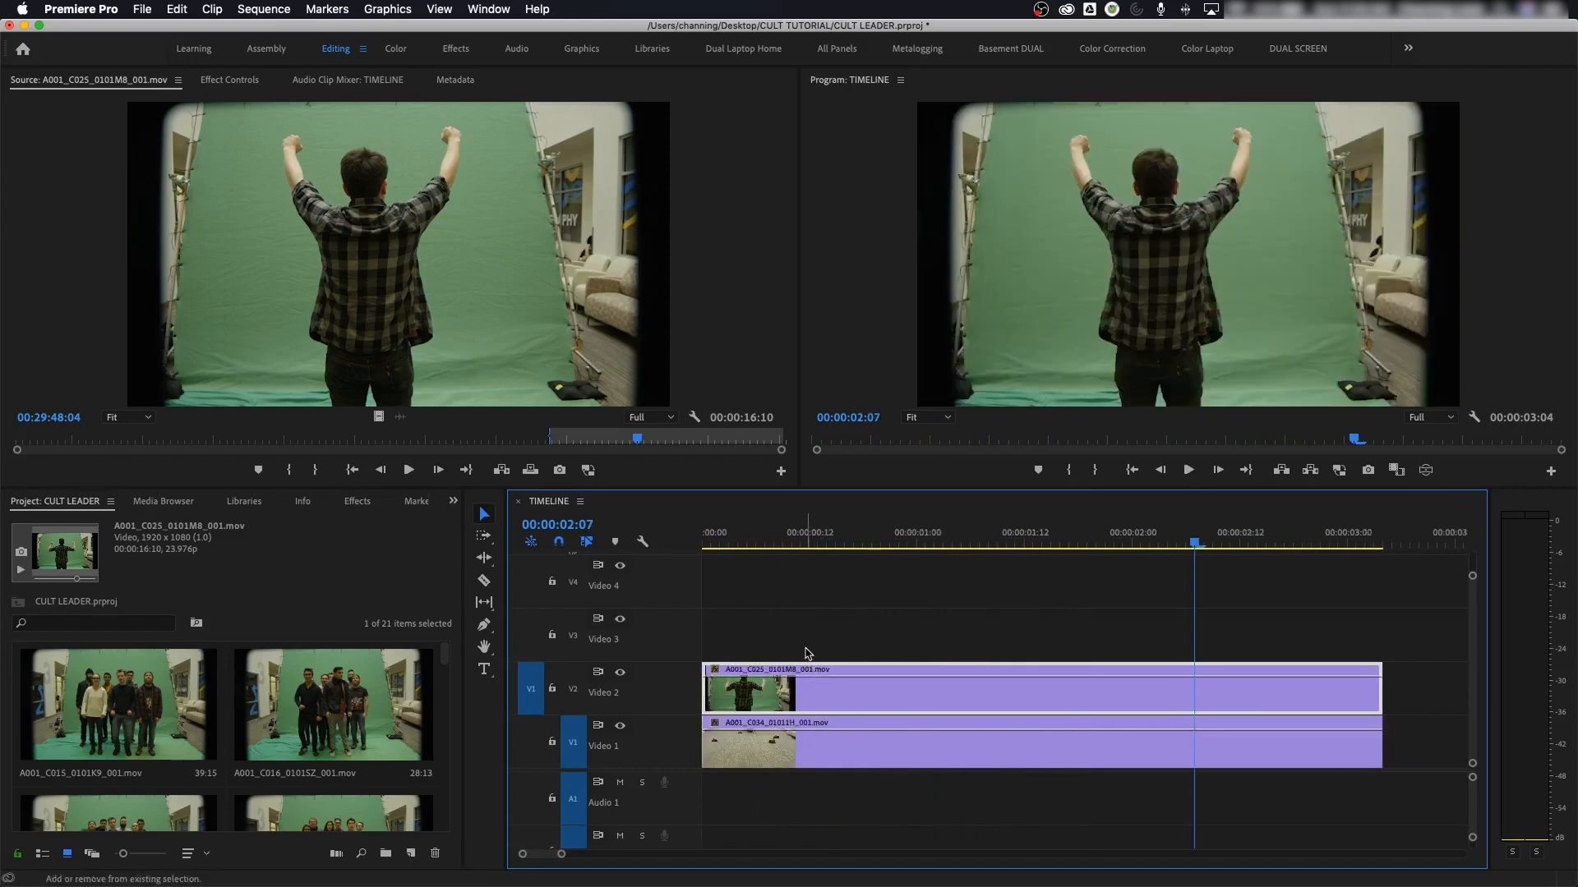
# Step: Minimize the tracks with the playhead at the sequence start and patch the source video to Video 3
pyautogui.hotkey('shift', '-')
pyautogui.press('Home')
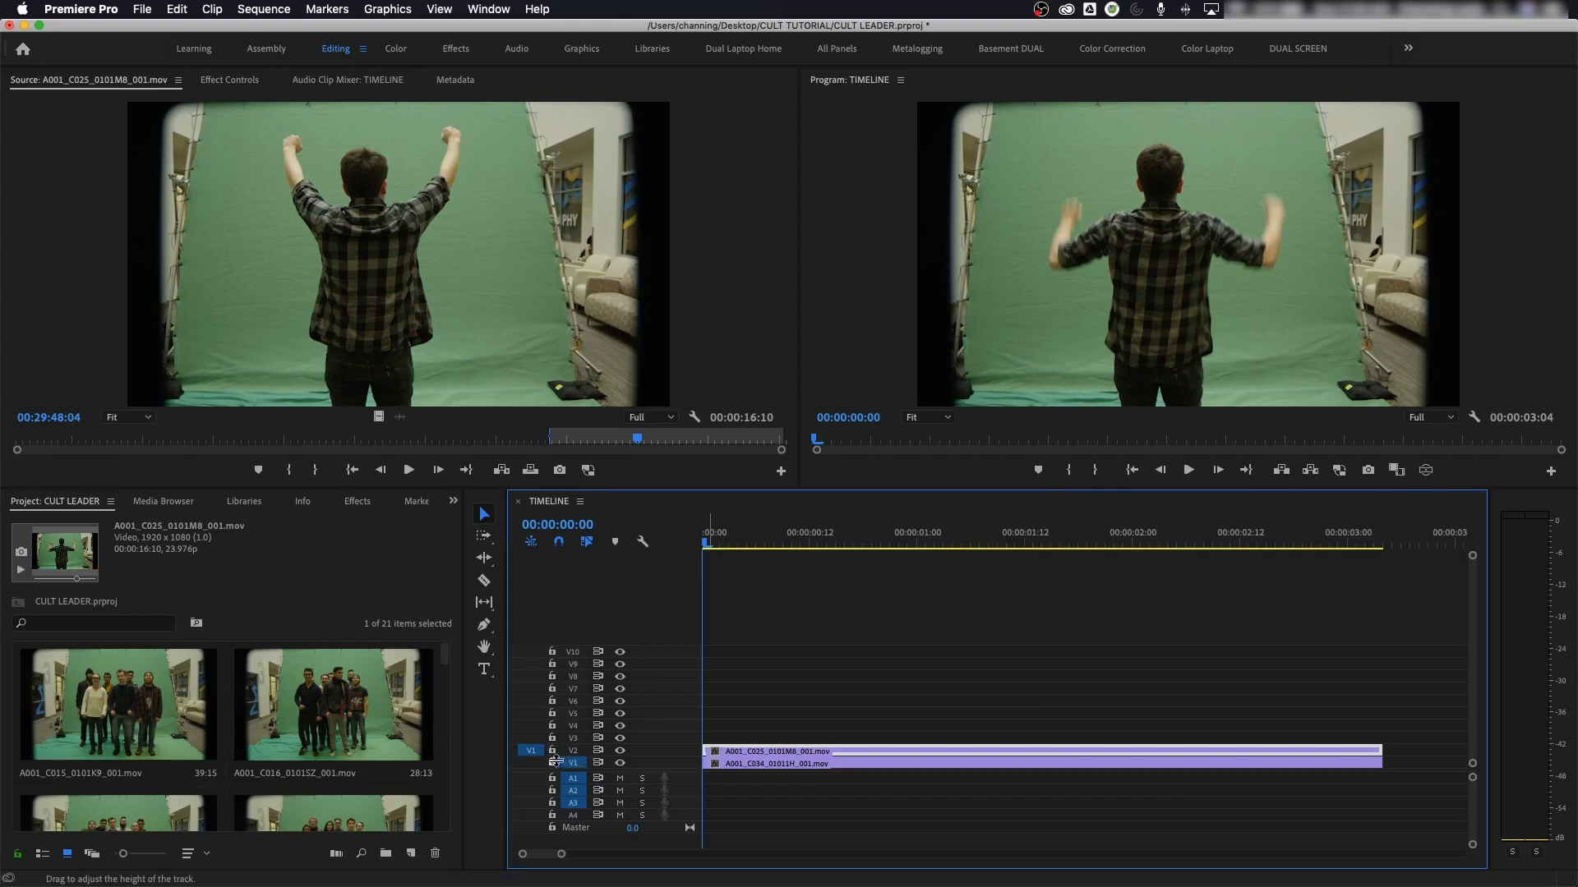
pyautogui.click(536, 739)
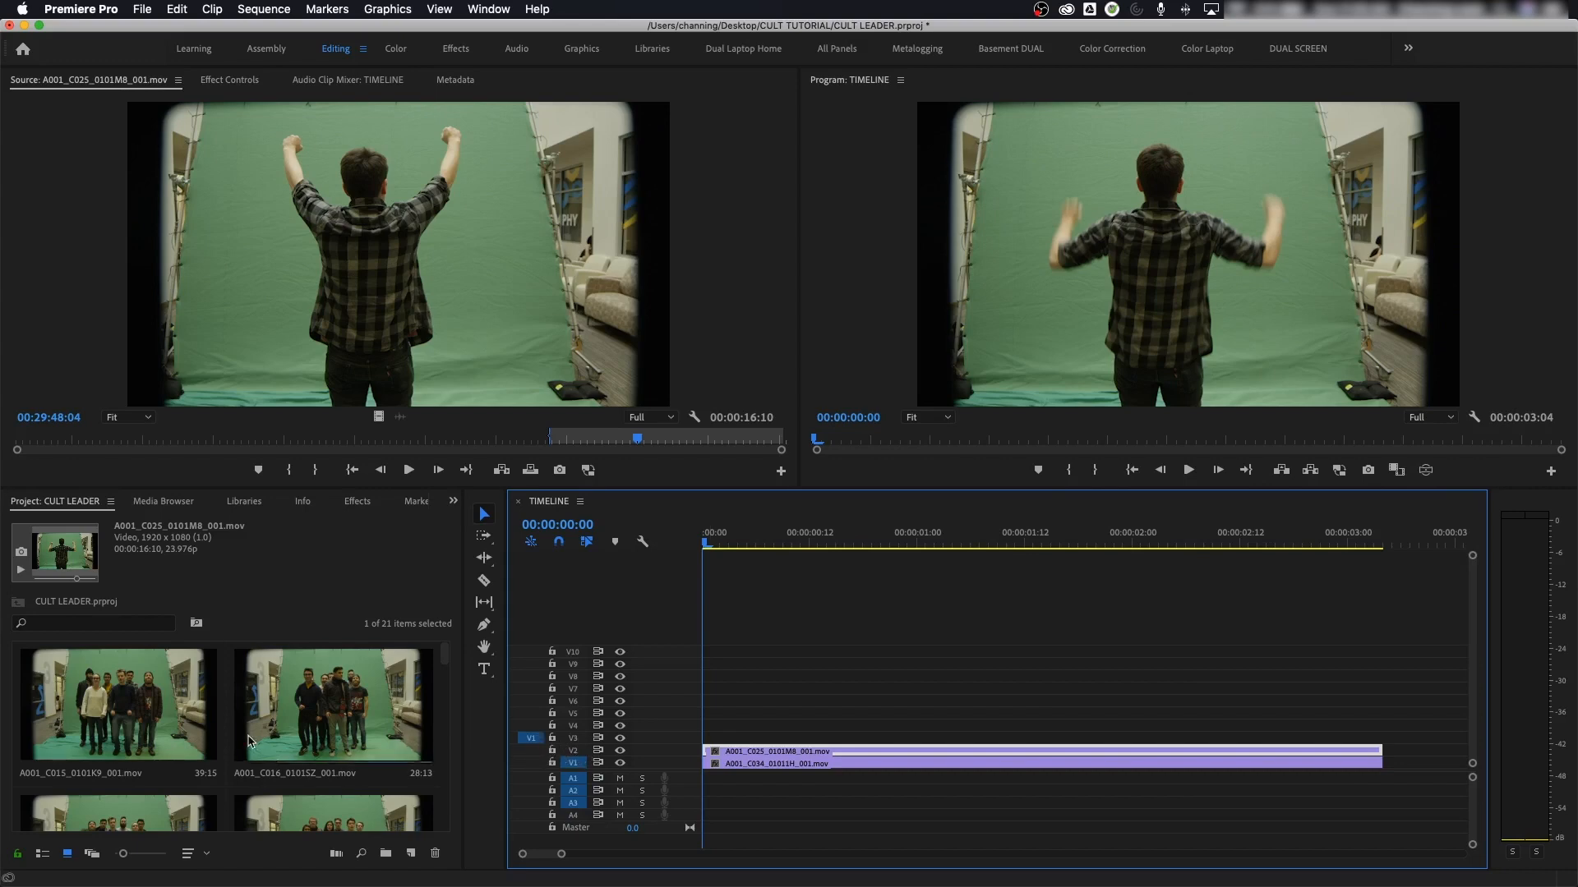
# Step: Review the crowd's cheering in green-screen clips A001_C015, A001_C016 and A001_C017 to find usable moments
pyautogui.press('`')
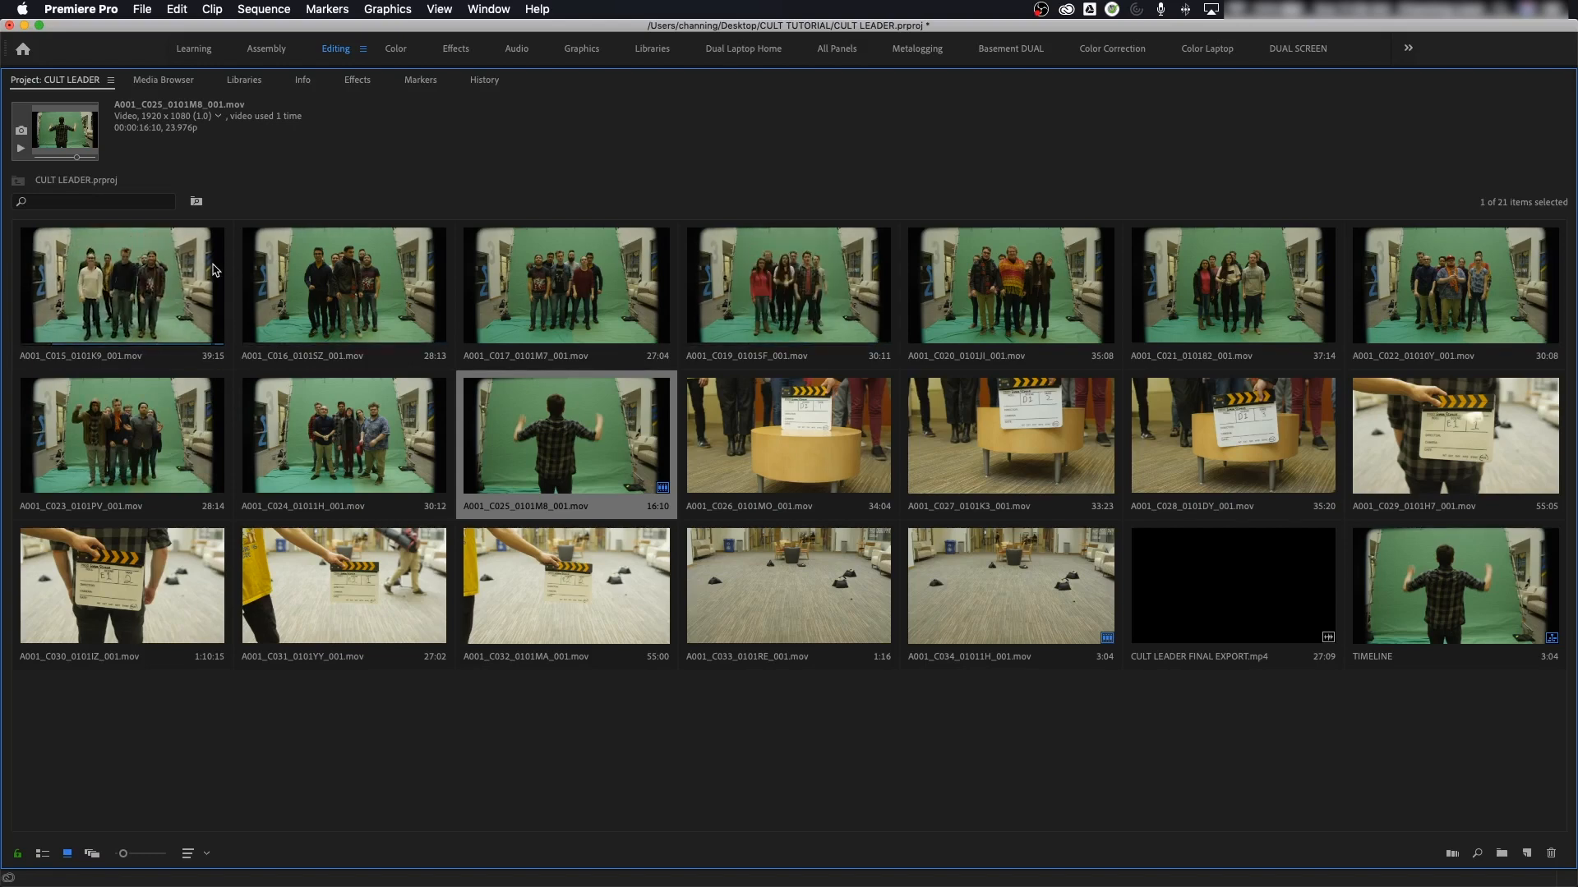
pyautogui.click(188, 278)
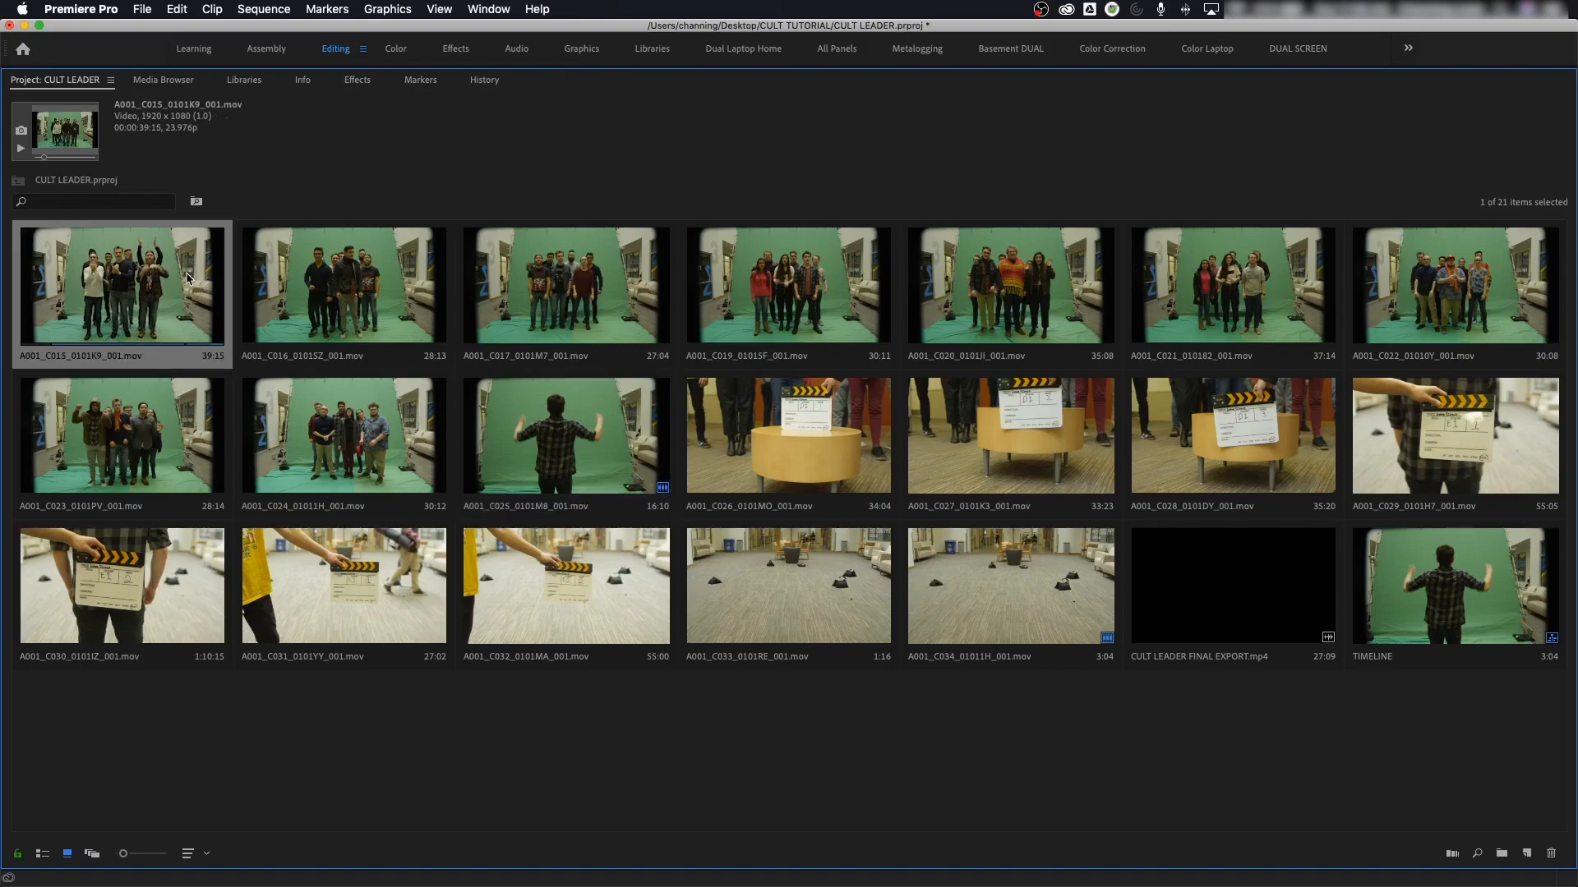
pyautogui.doubleClick(187, 278)
pyautogui.moveTo(130, 438); pyautogui.dragTo(335, 438)
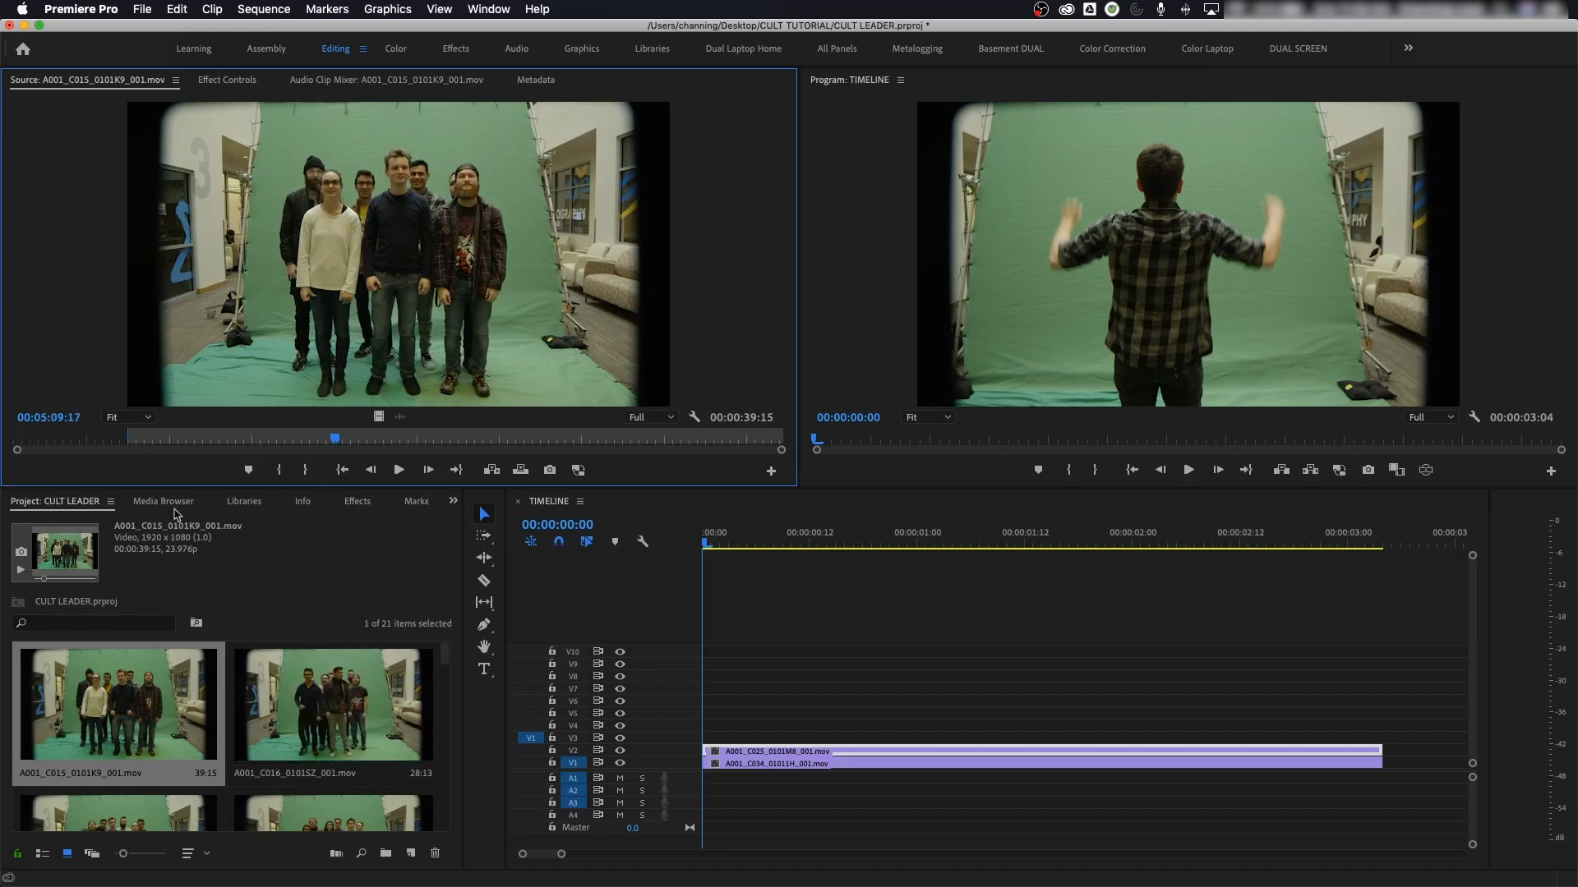
pyautogui.doubleClick(309, 707)
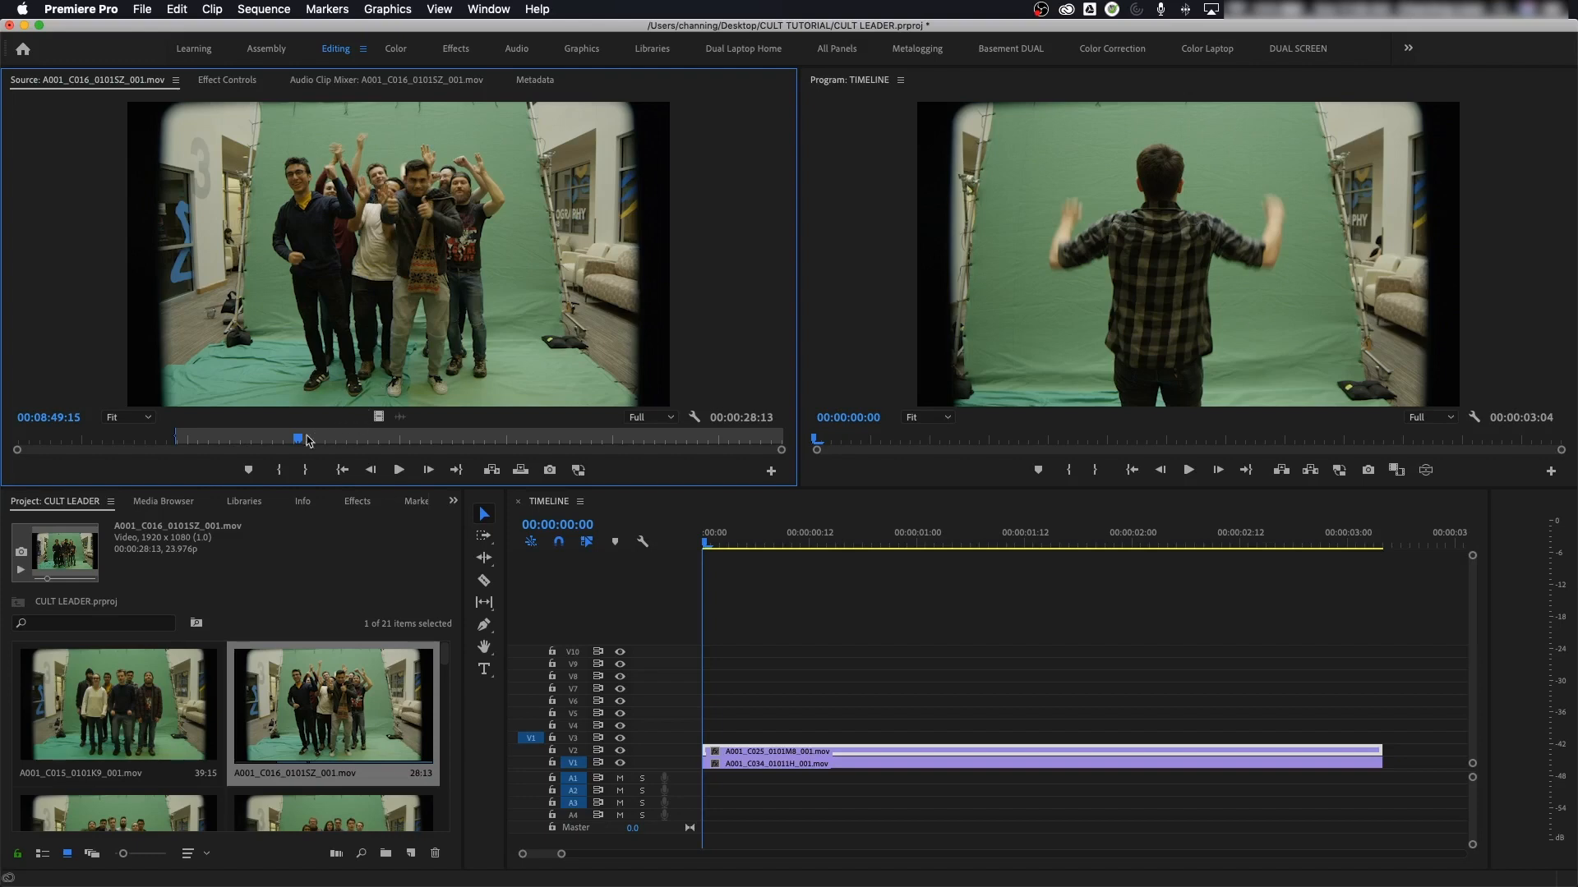
pyautogui.moveTo(308, 441); pyautogui.dragTo(333, 469)
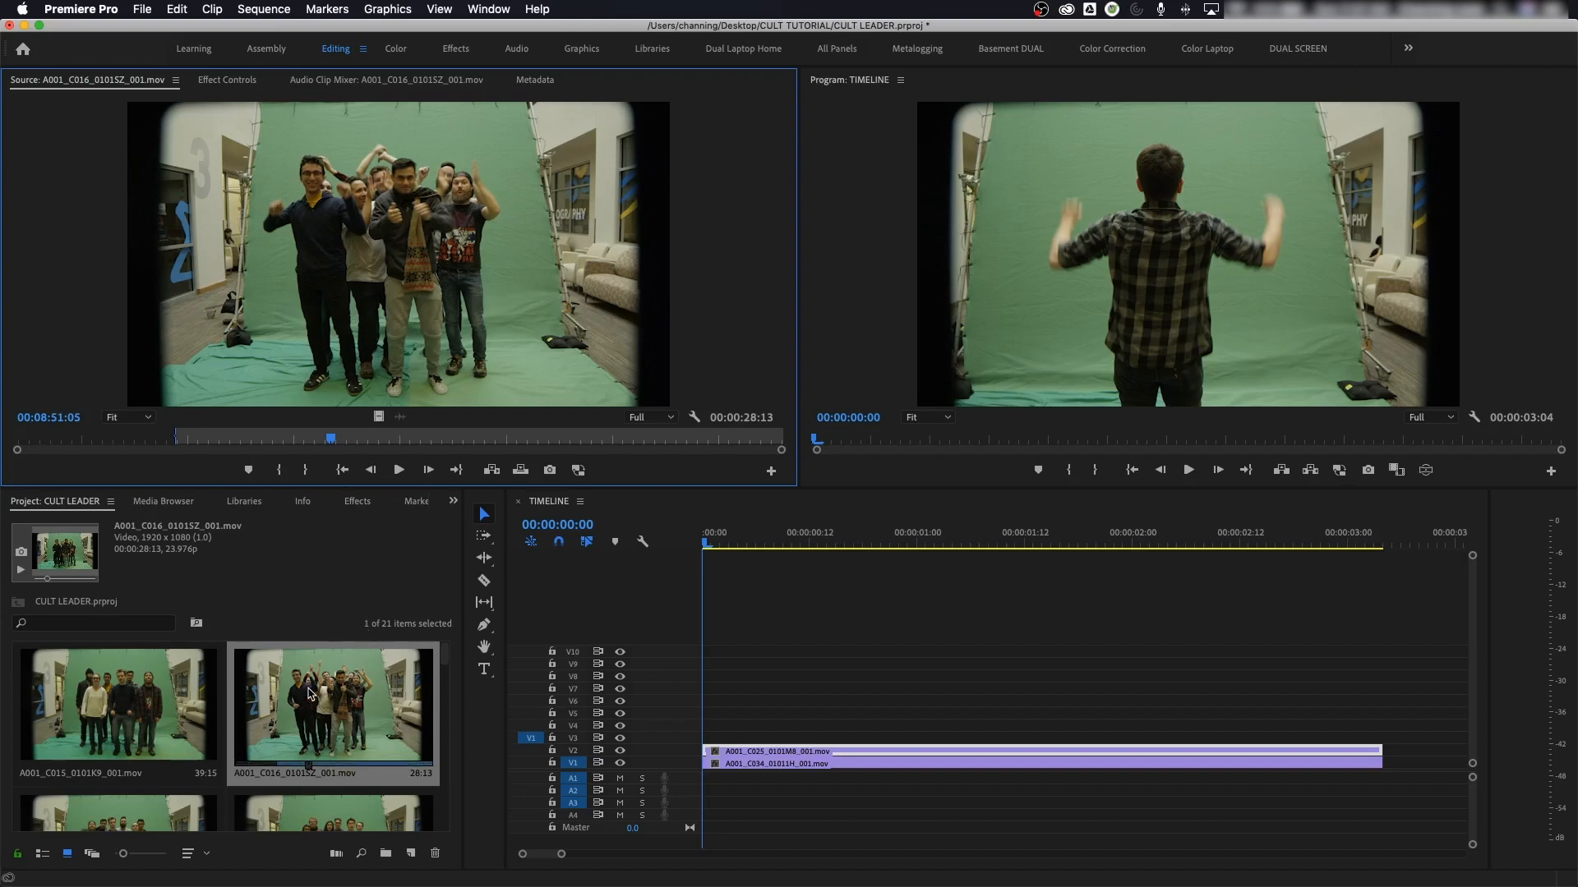
pyautogui.doubleClick(159, 815)
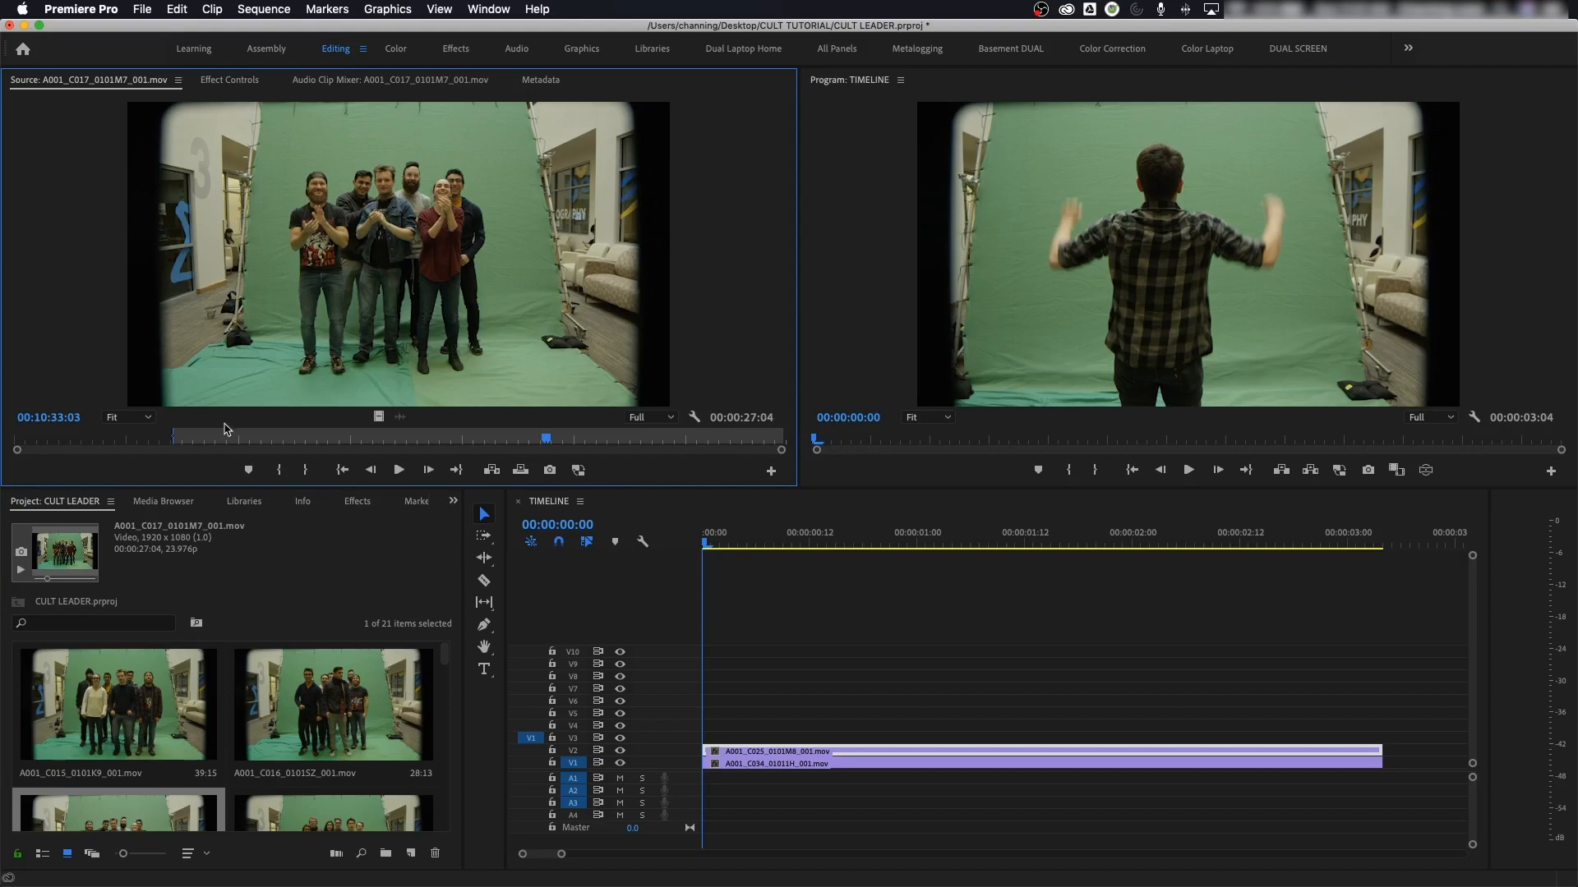
pyautogui.moveTo(224, 438); pyautogui.dragTo(274, 448)
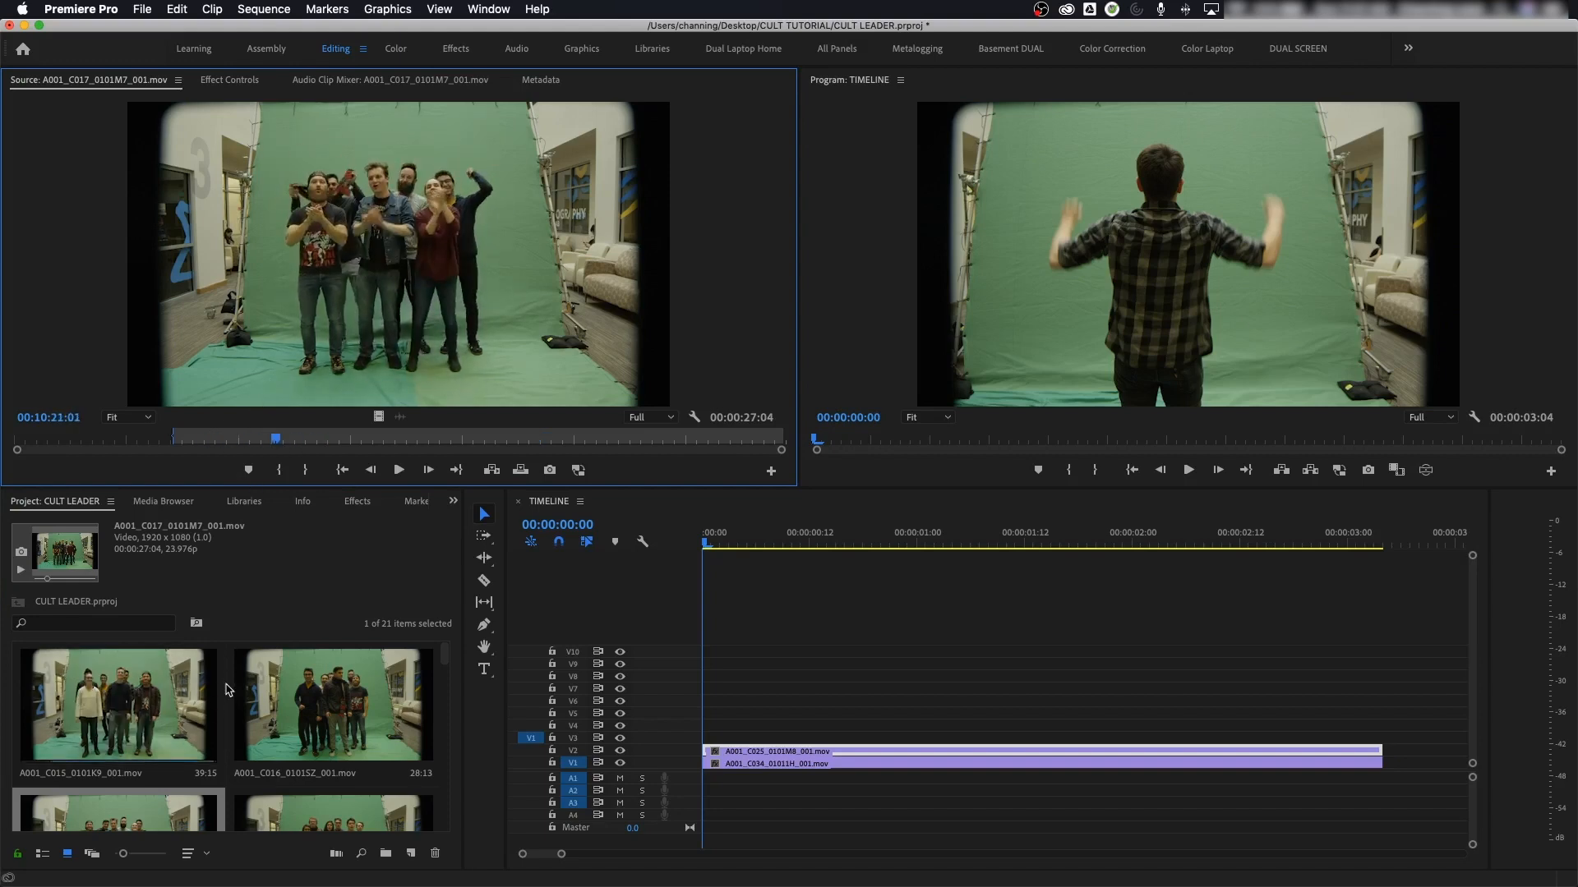
# Step: Review crowd clip A001_C019 and preview the remaining group clips through A001_C022 in the enlarged project bin
pyautogui.press('`')
pyautogui.click(831, 308)
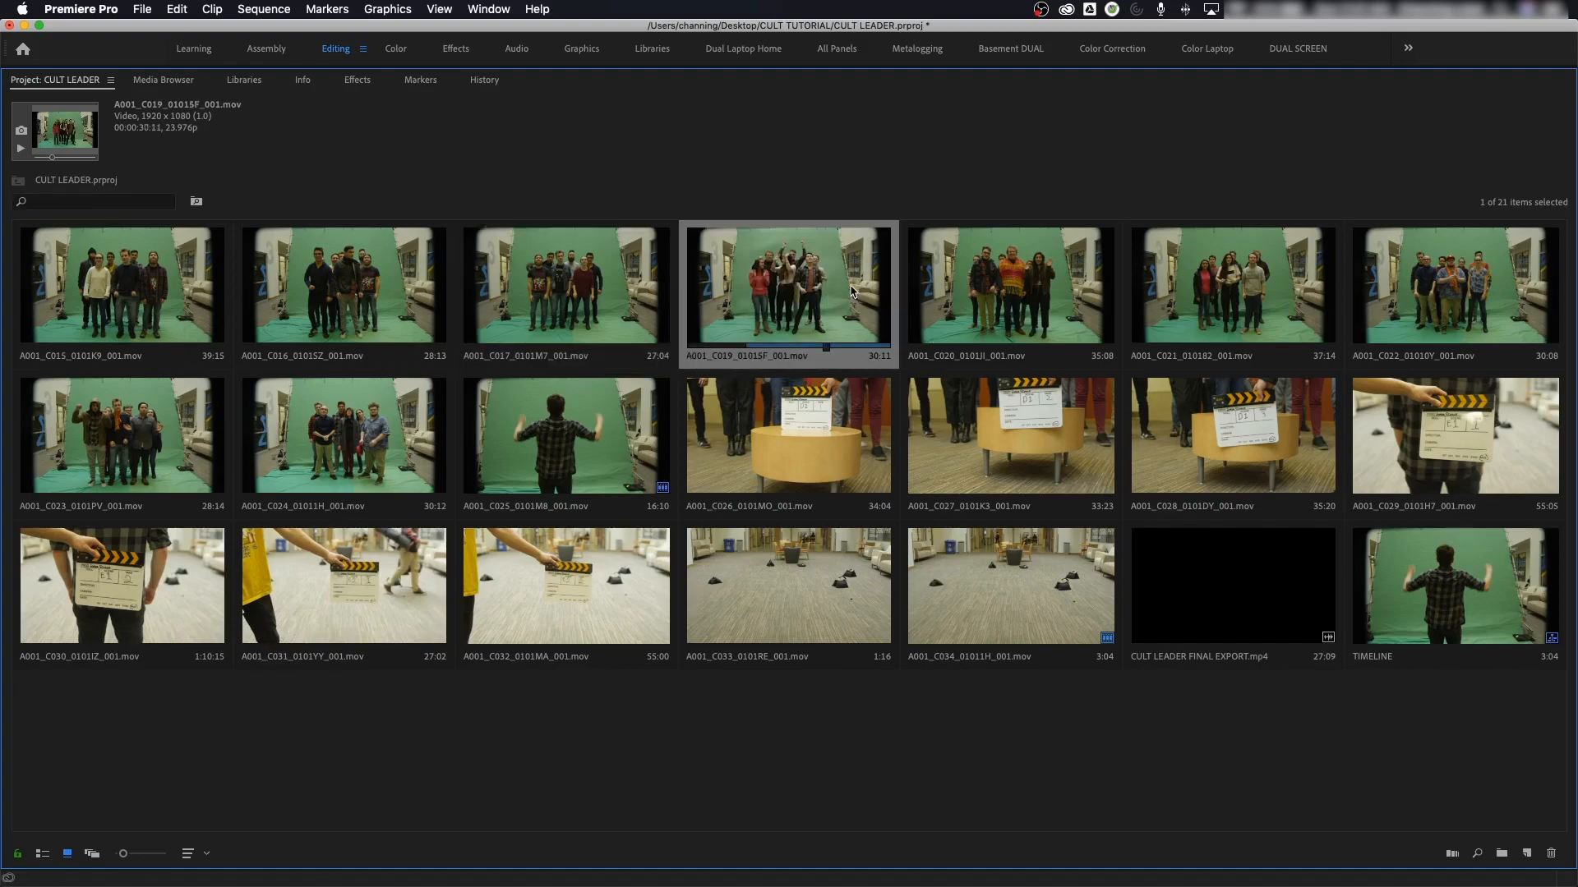
pyautogui.doubleClick(818, 289)
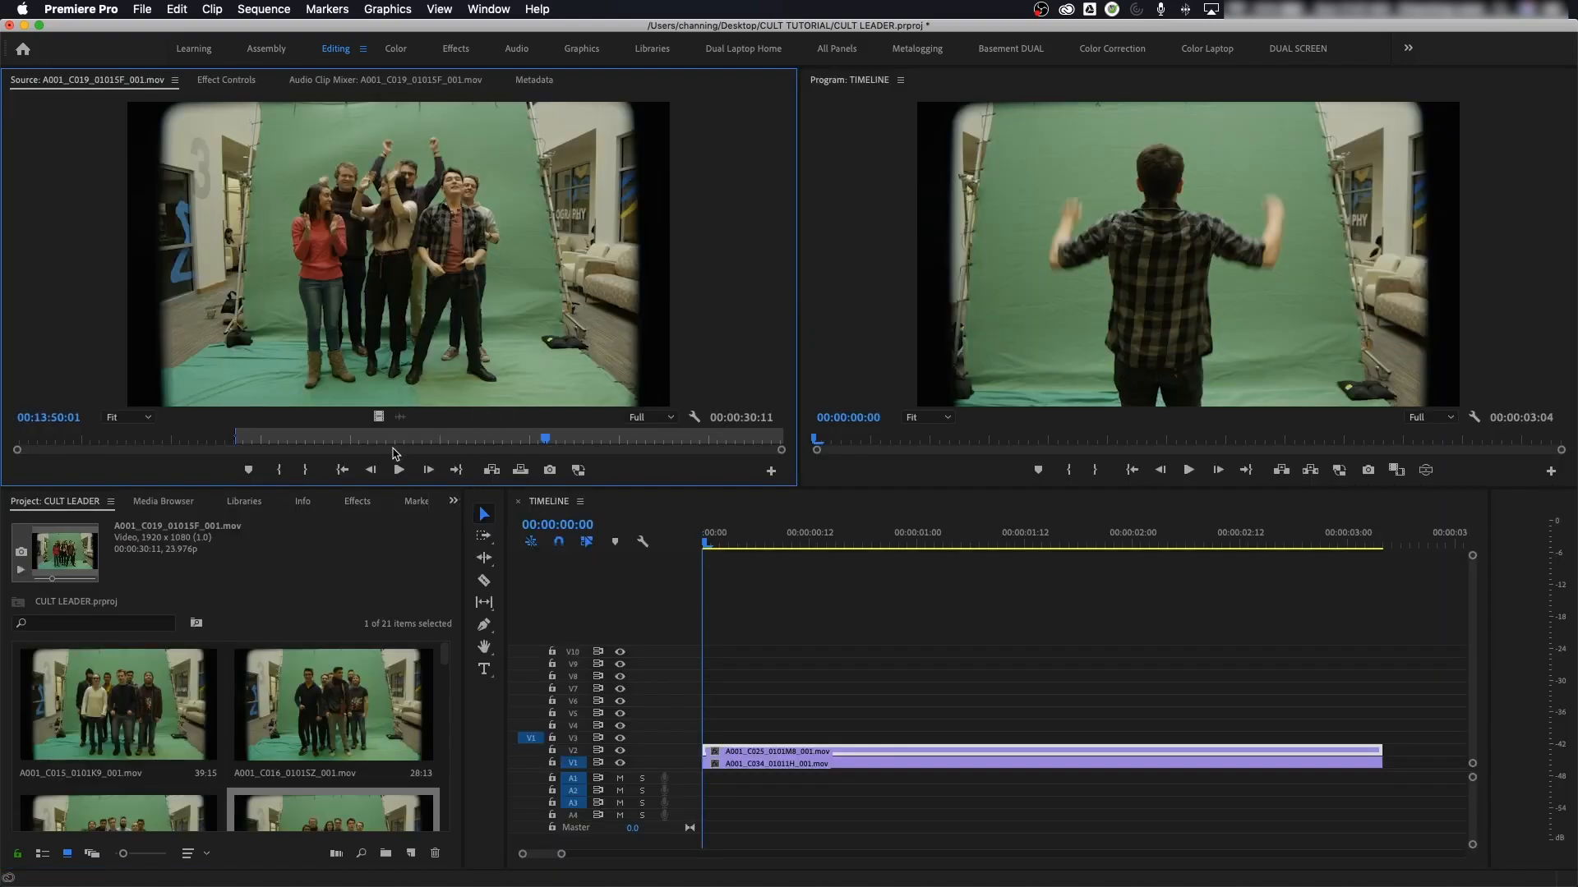
pyautogui.press('`')
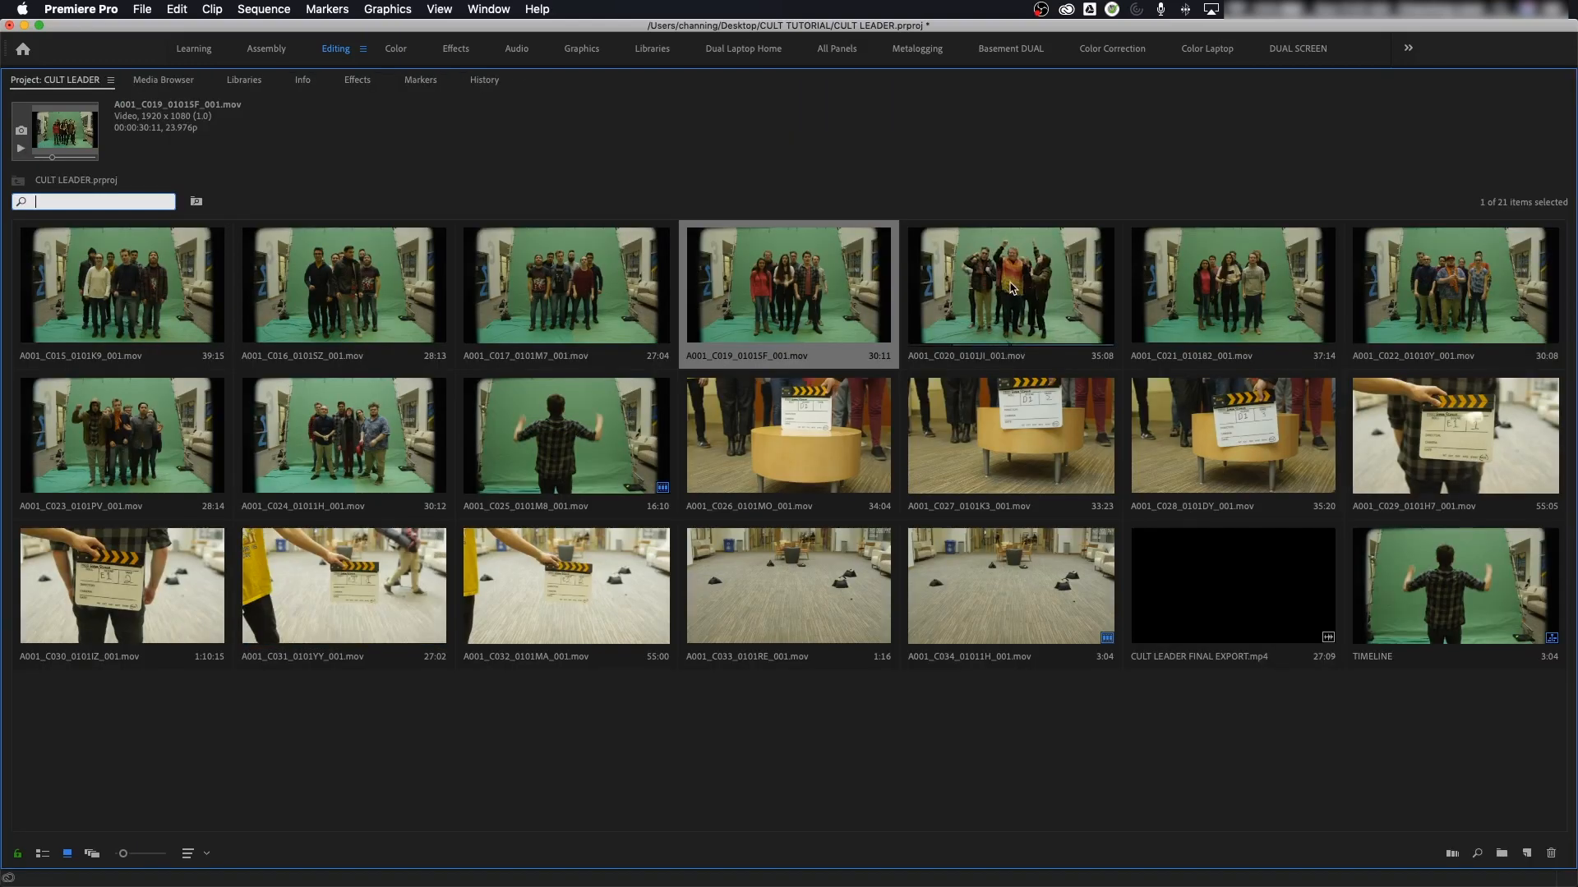
pyautogui.click(1453, 286)
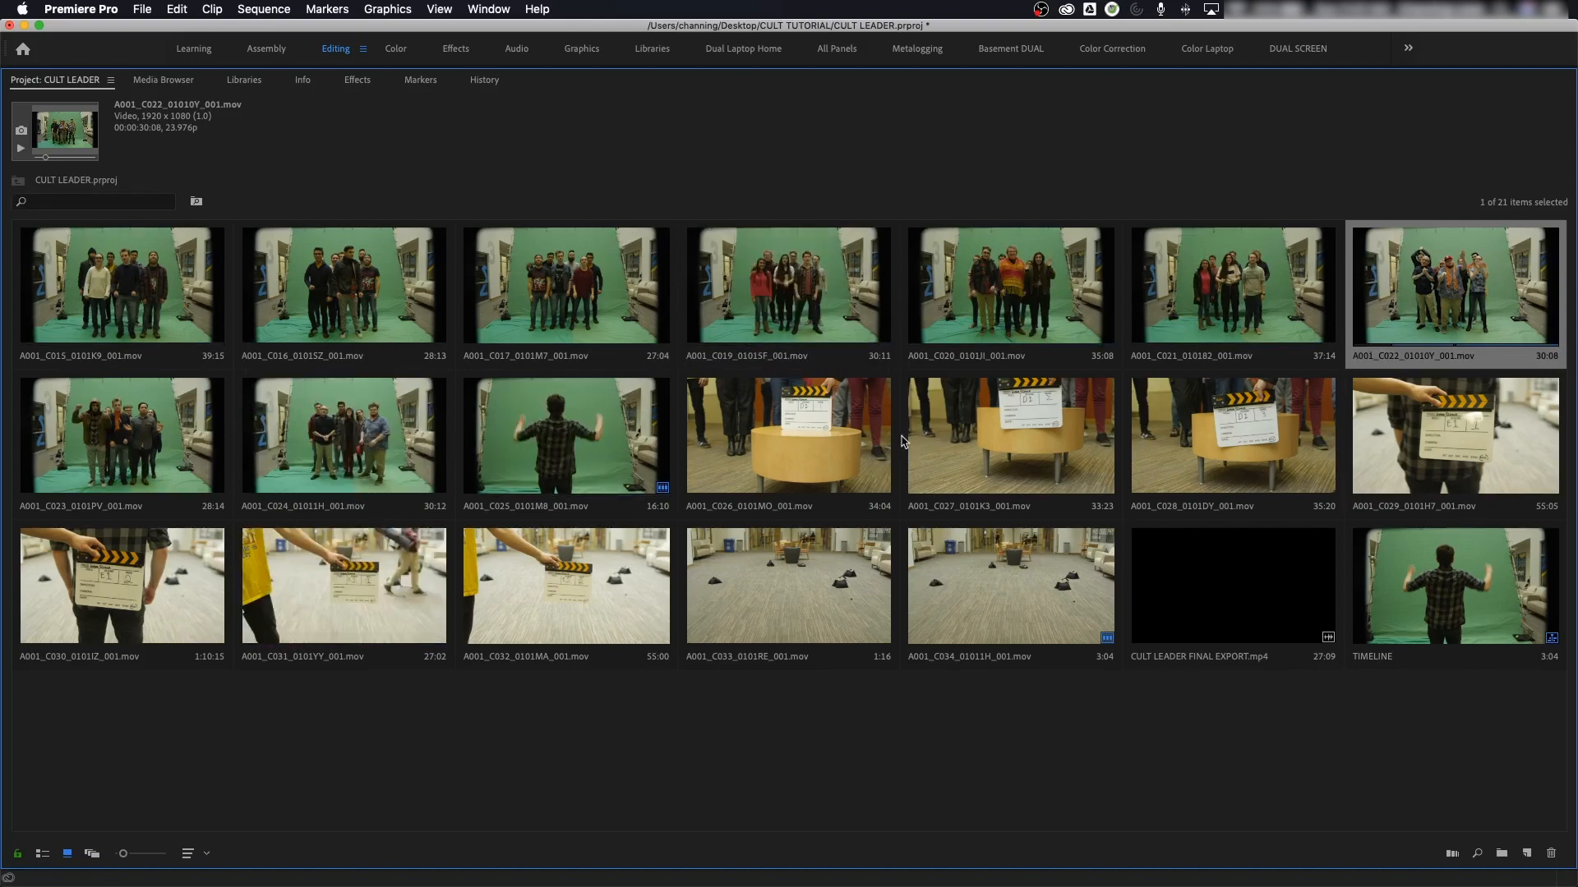
pyautogui.press('`')
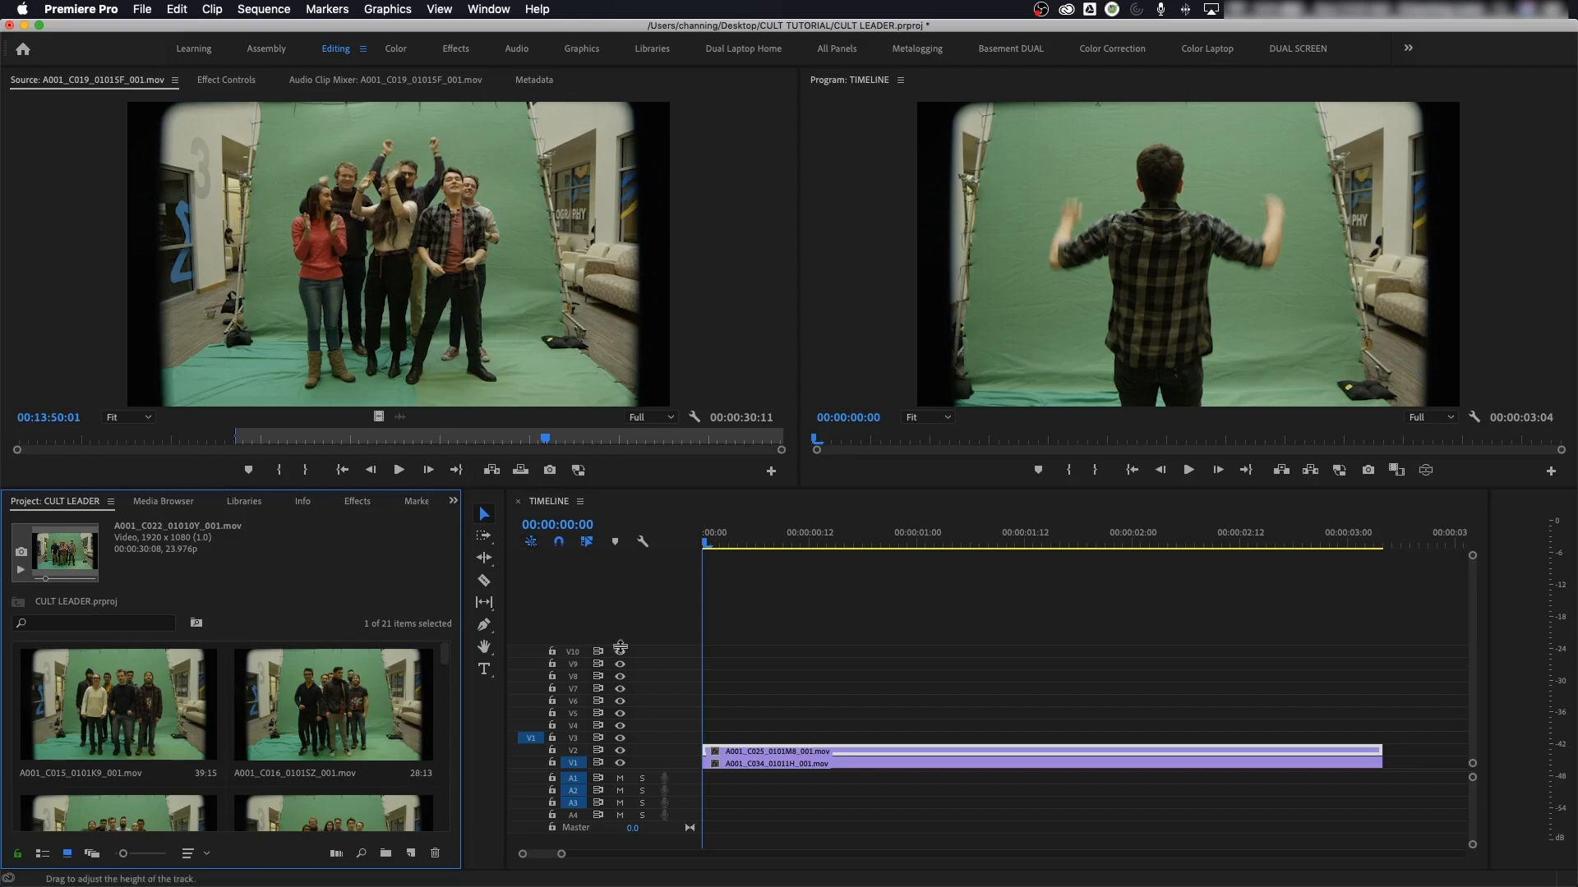
# Step: Compare the framing and performance of crowd clips A001_C015 and A001_C016 with the empty-room clip A001_C034_01011H_001.mov
pyautogui.doubleClick(154, 692)
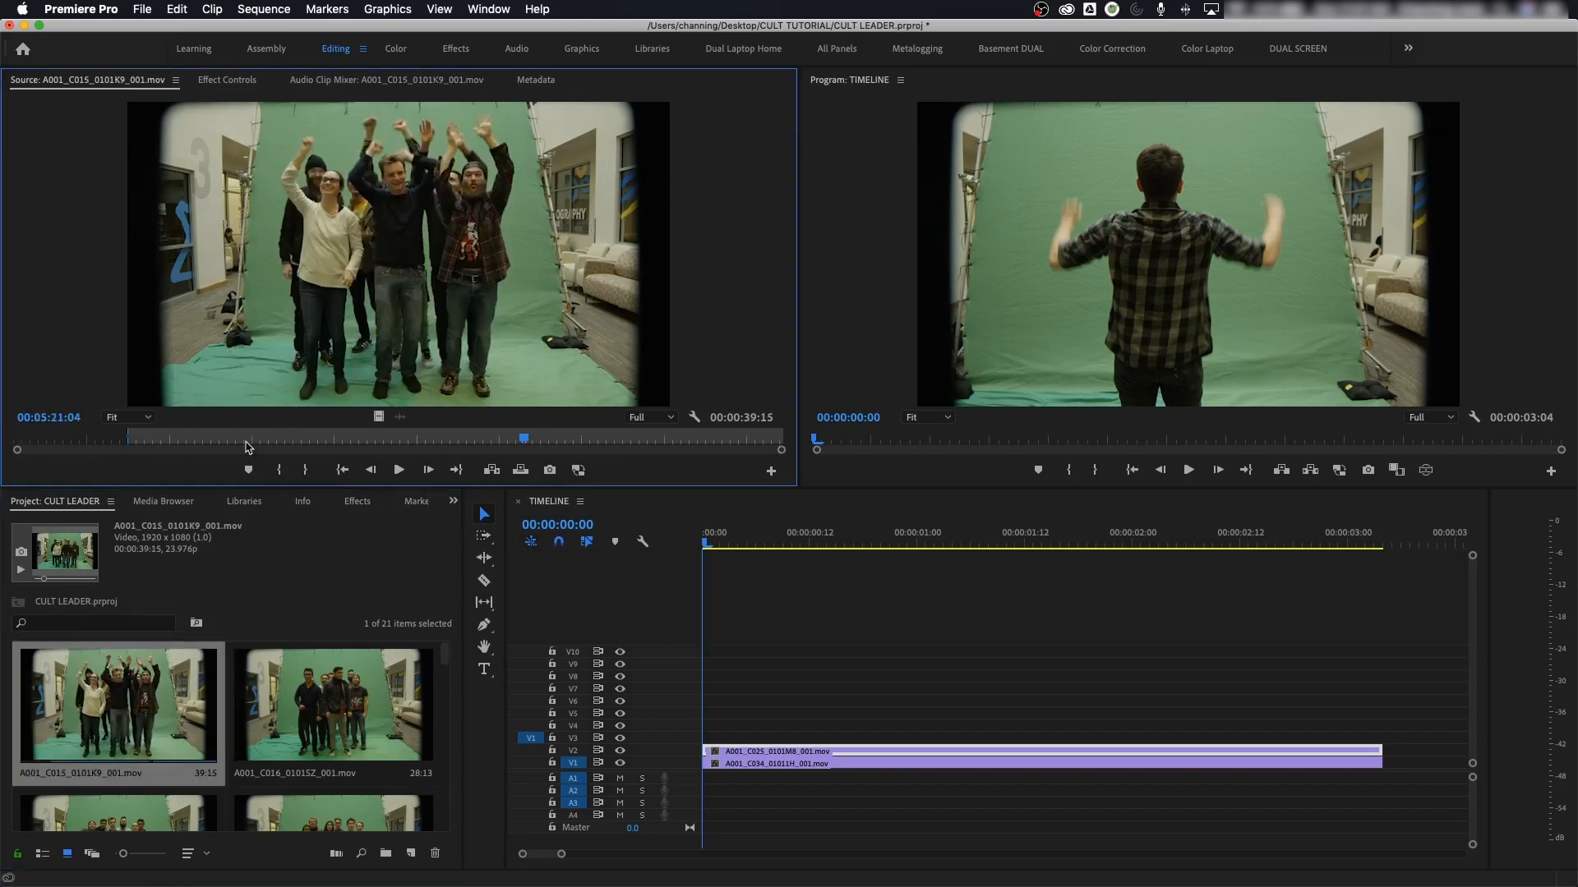
pyautogui.moveTo(246, 446); pyautogui.dragTo(386, 444)
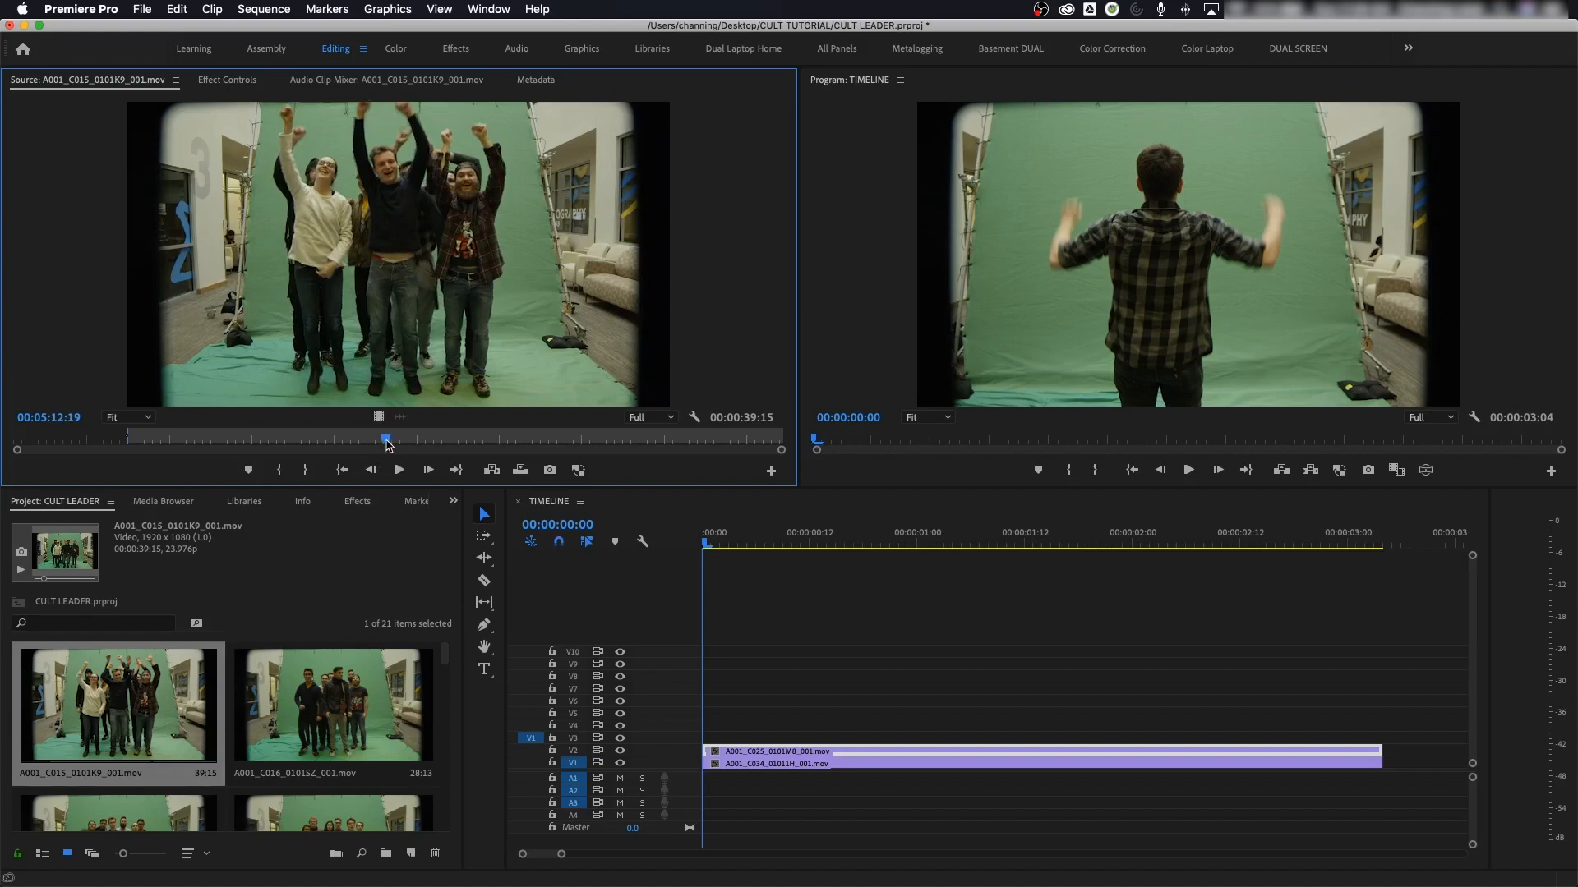
pyautogui.moveTo(388, 445); pyautogui.dragTo(353, 450)
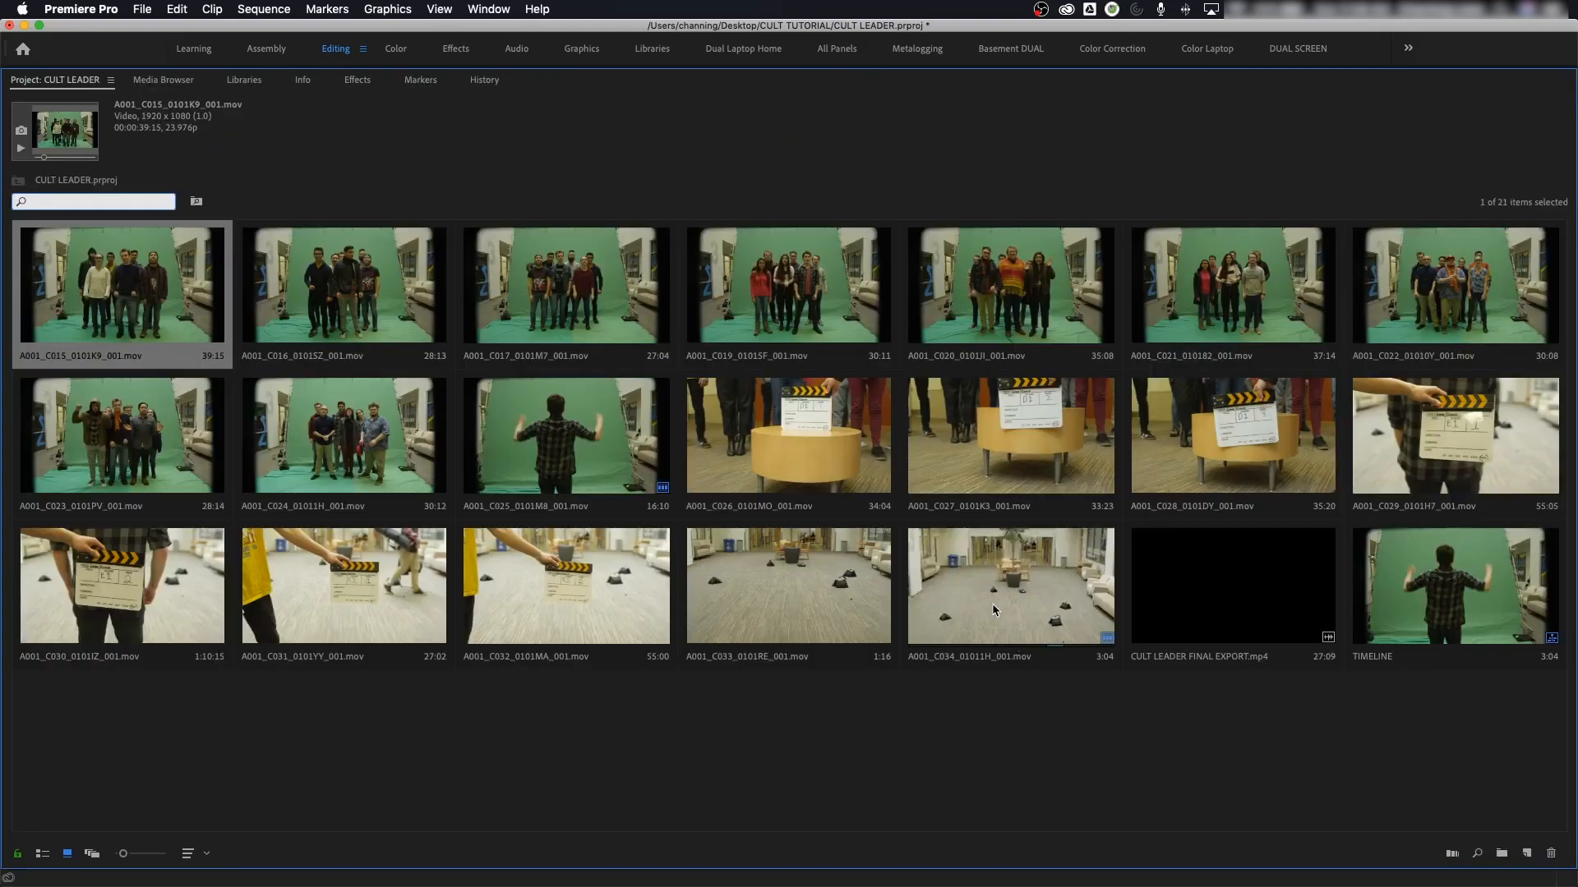
pyautogui.doubleClick(1023, 579)
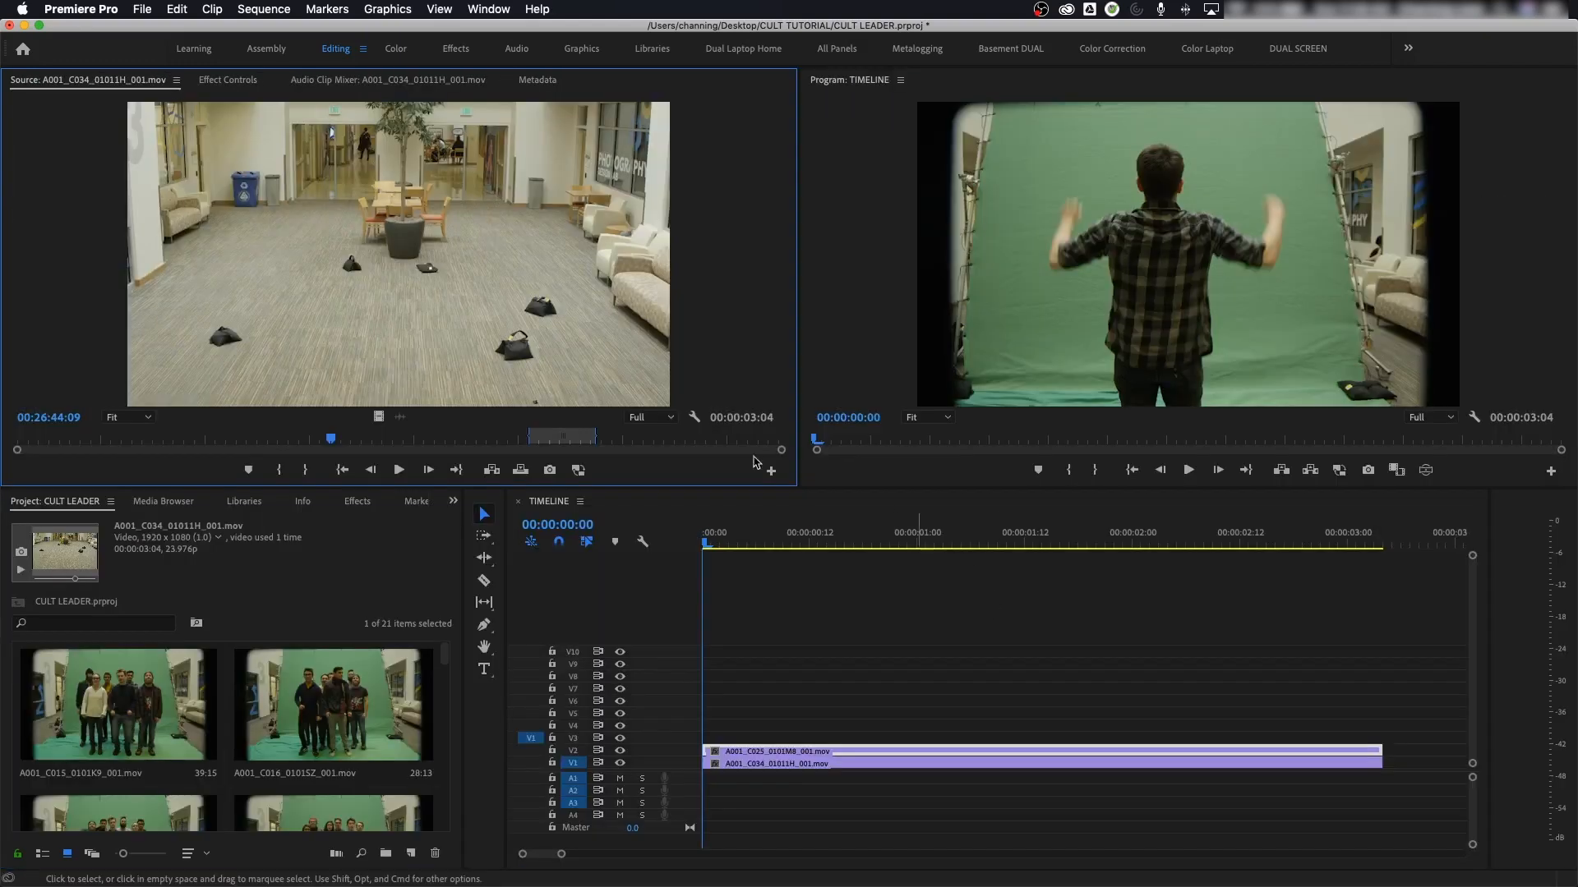
pyautogui.moveTo(530, 440); pyautogui.dragTo(574, 441)
pyautogui.press('`')
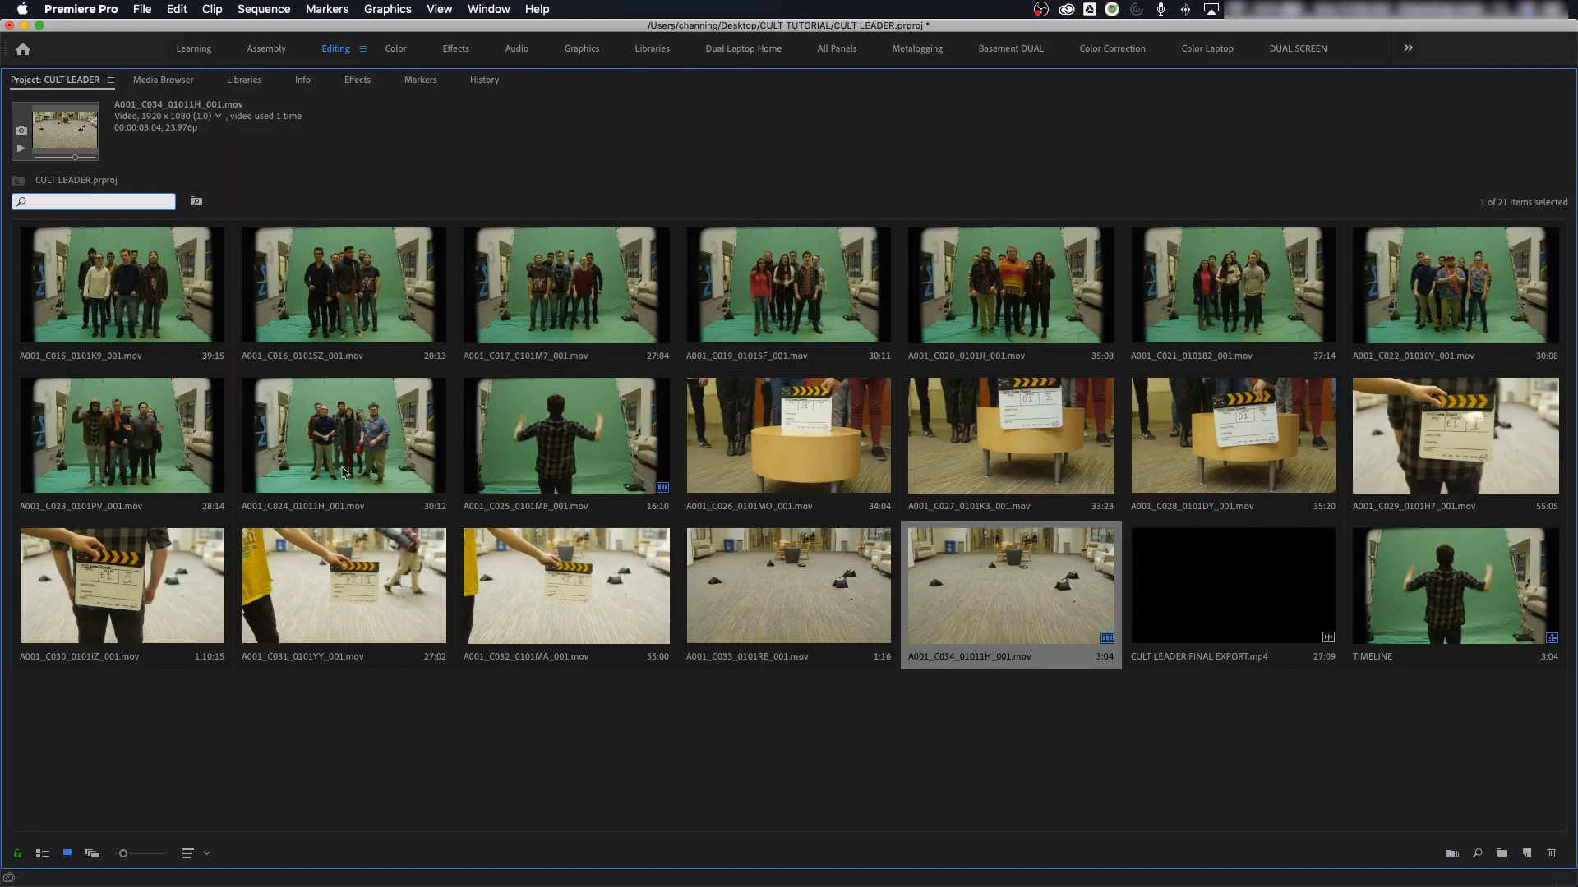
pyautogui.click(341, 299)
pyautogui.press('`')
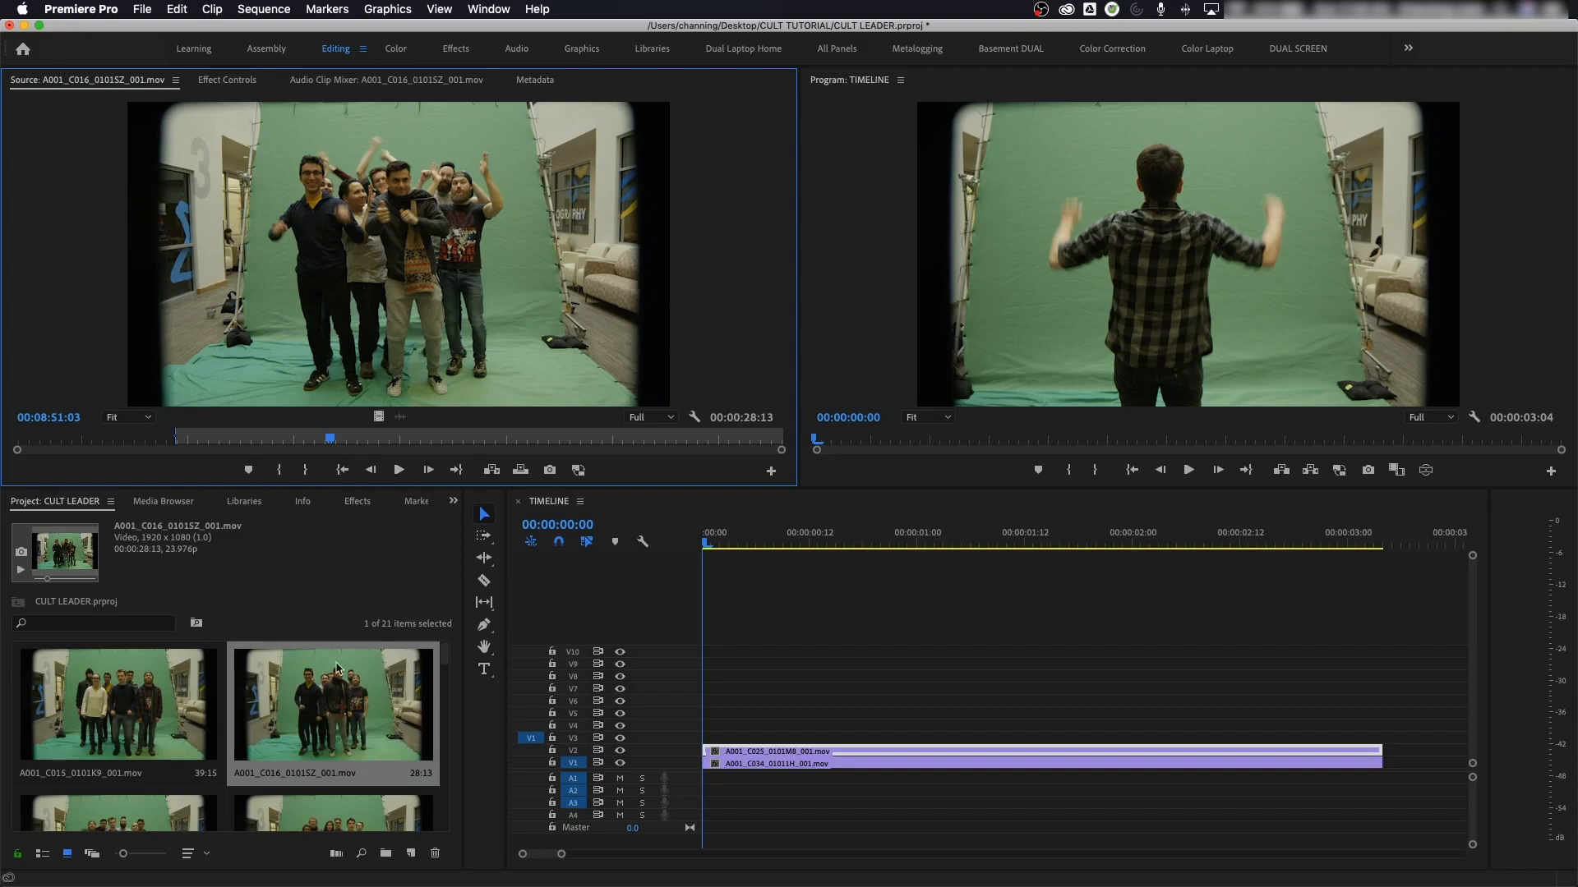
pyautogui.press('`')
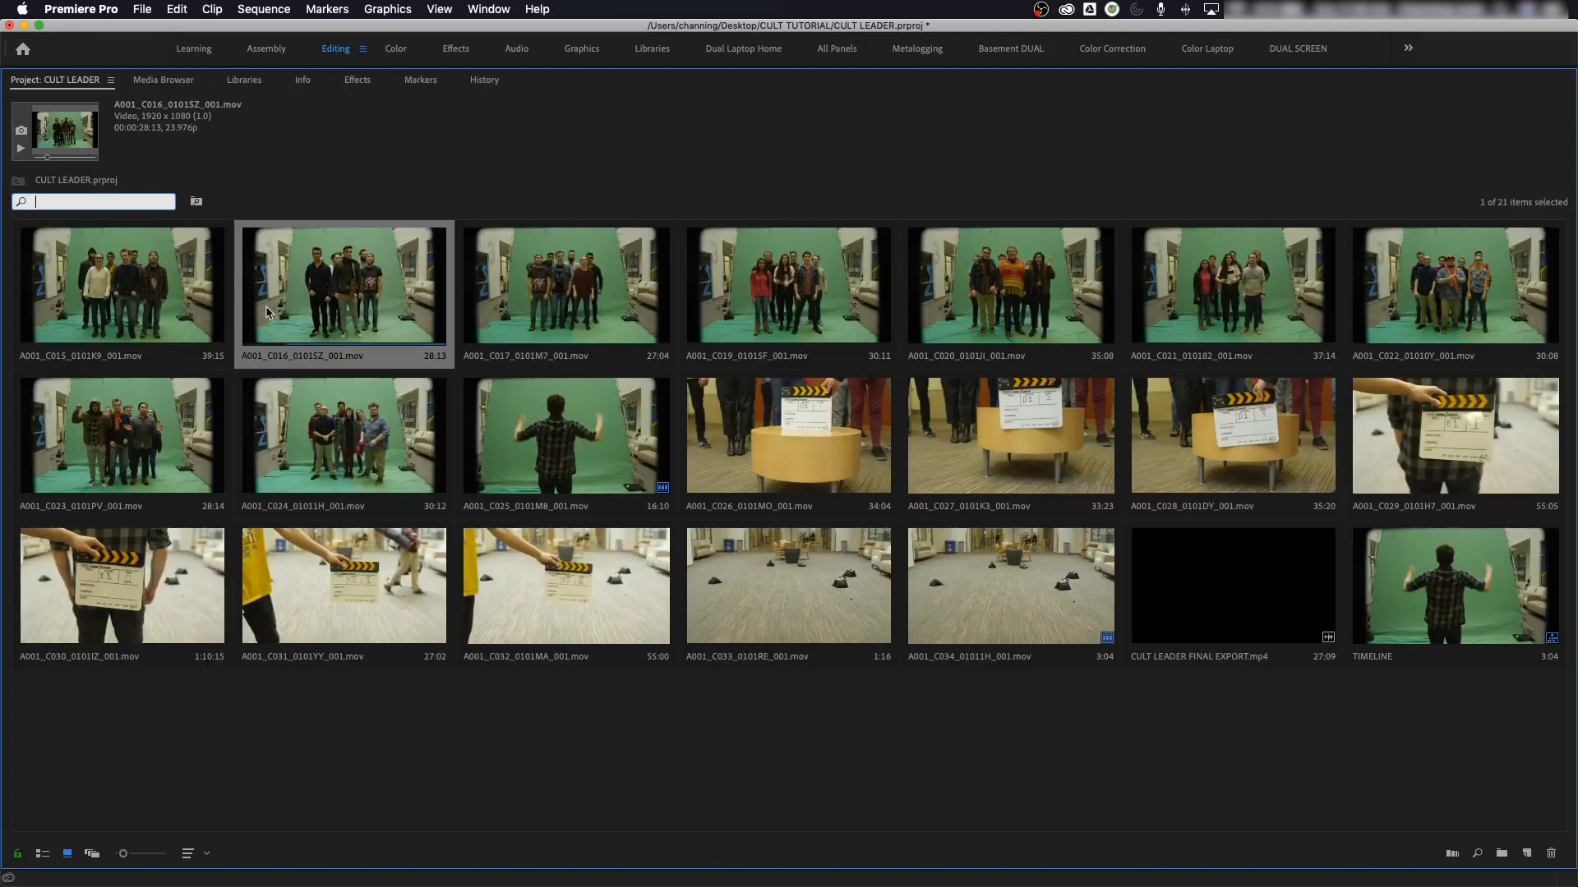
# Step: Set the In point of crowd clip A001_C015_0101K9_001.mov at 00:05:11:06 and play the clip from there to check its start
pyautogui.doubleClick(170, 298)
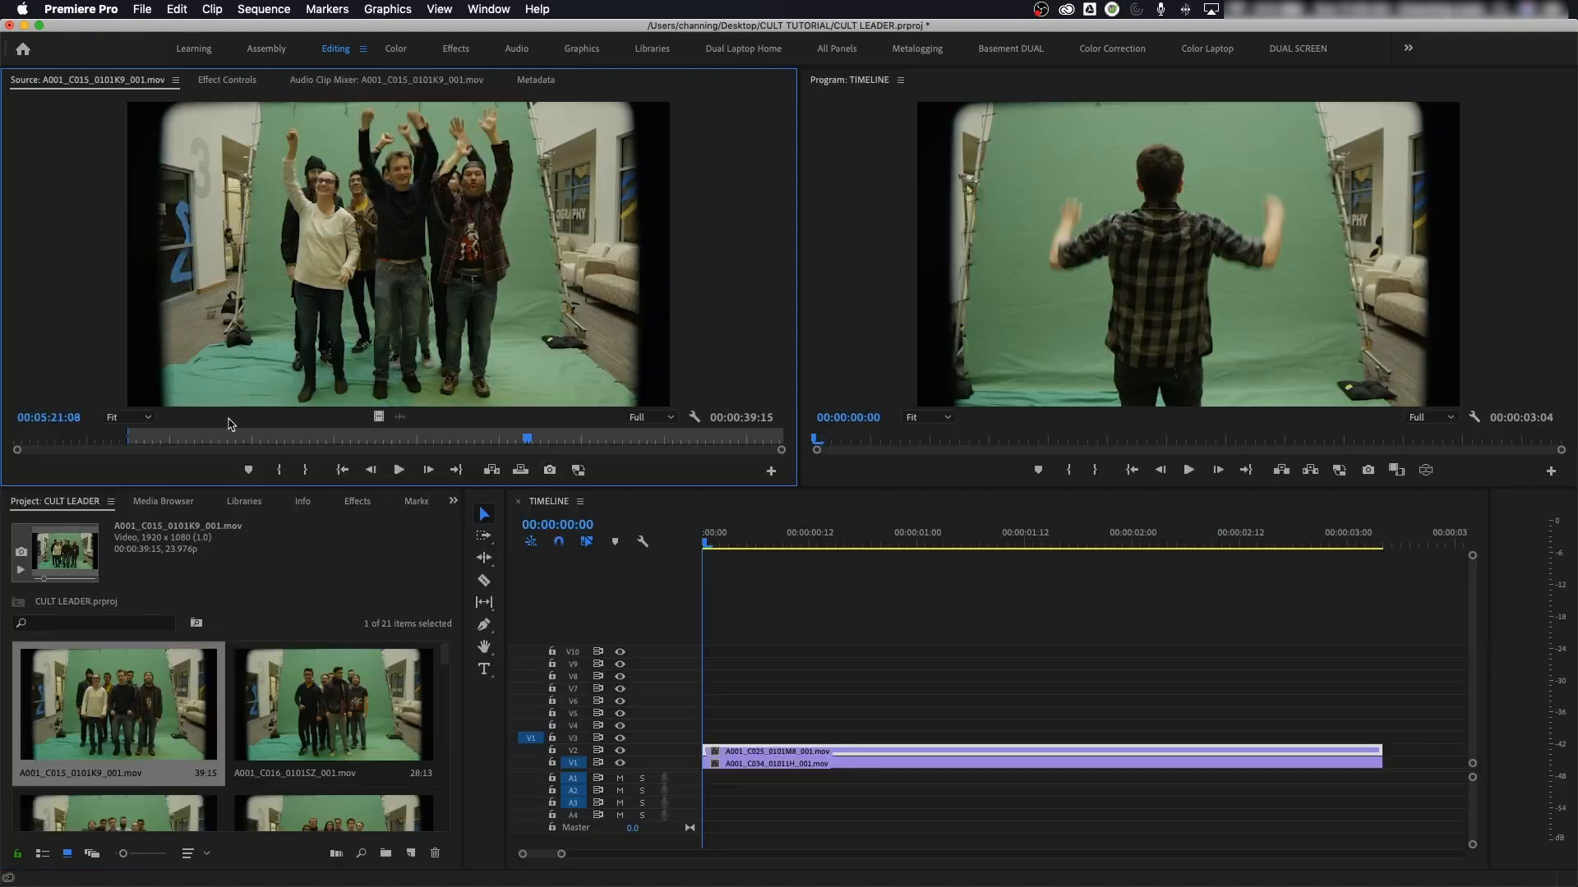
pyautogui.moveTo(211, 440); pyautogui.dragTo(361, 461)
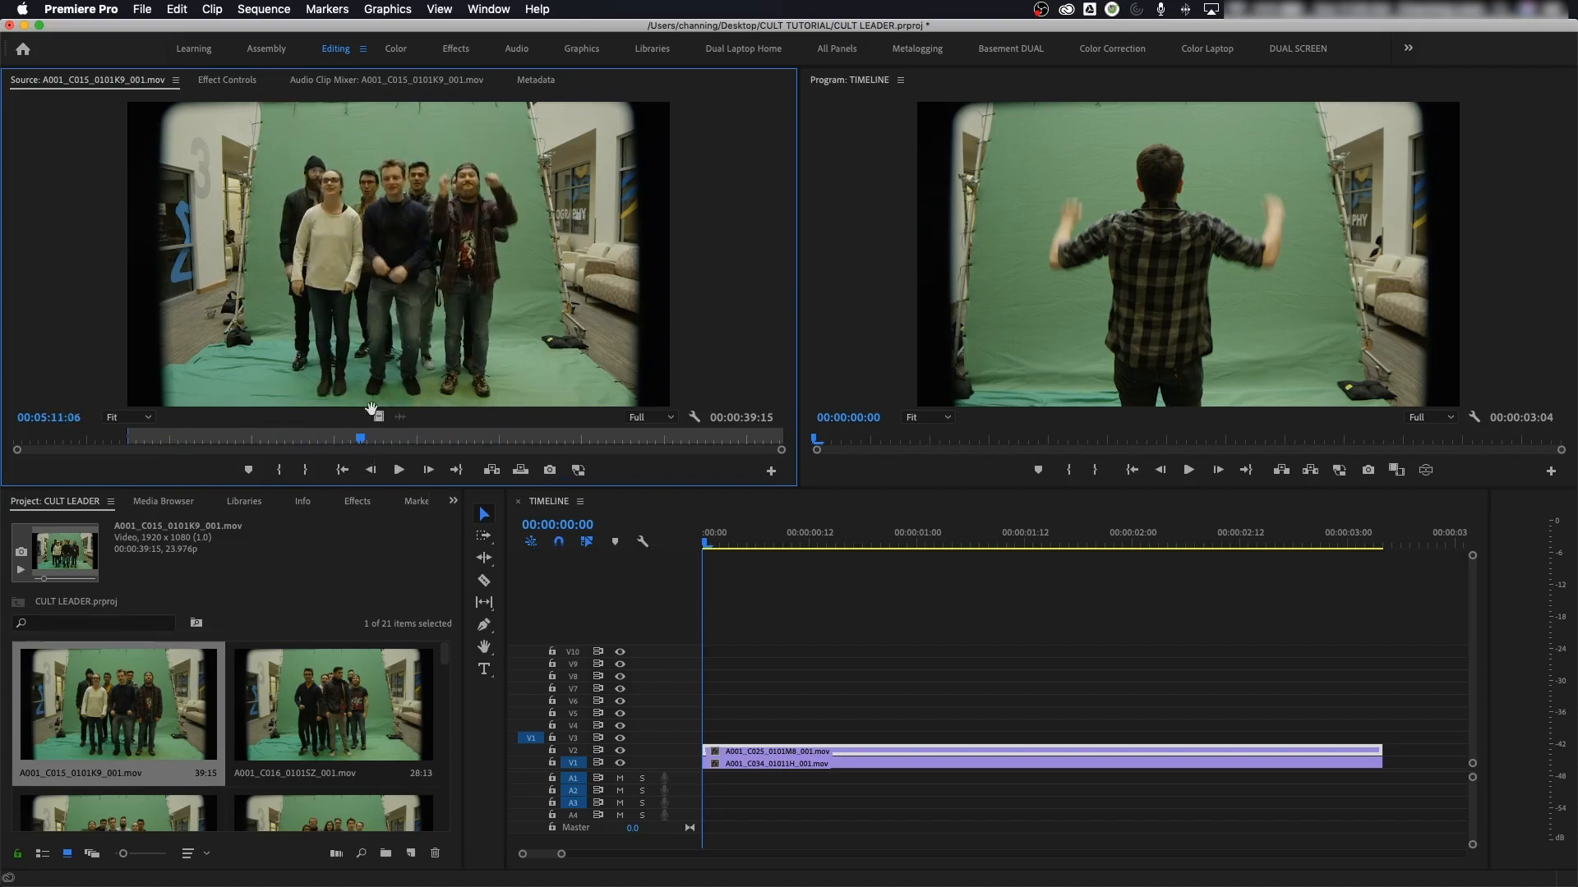
pyautogui.press('i')
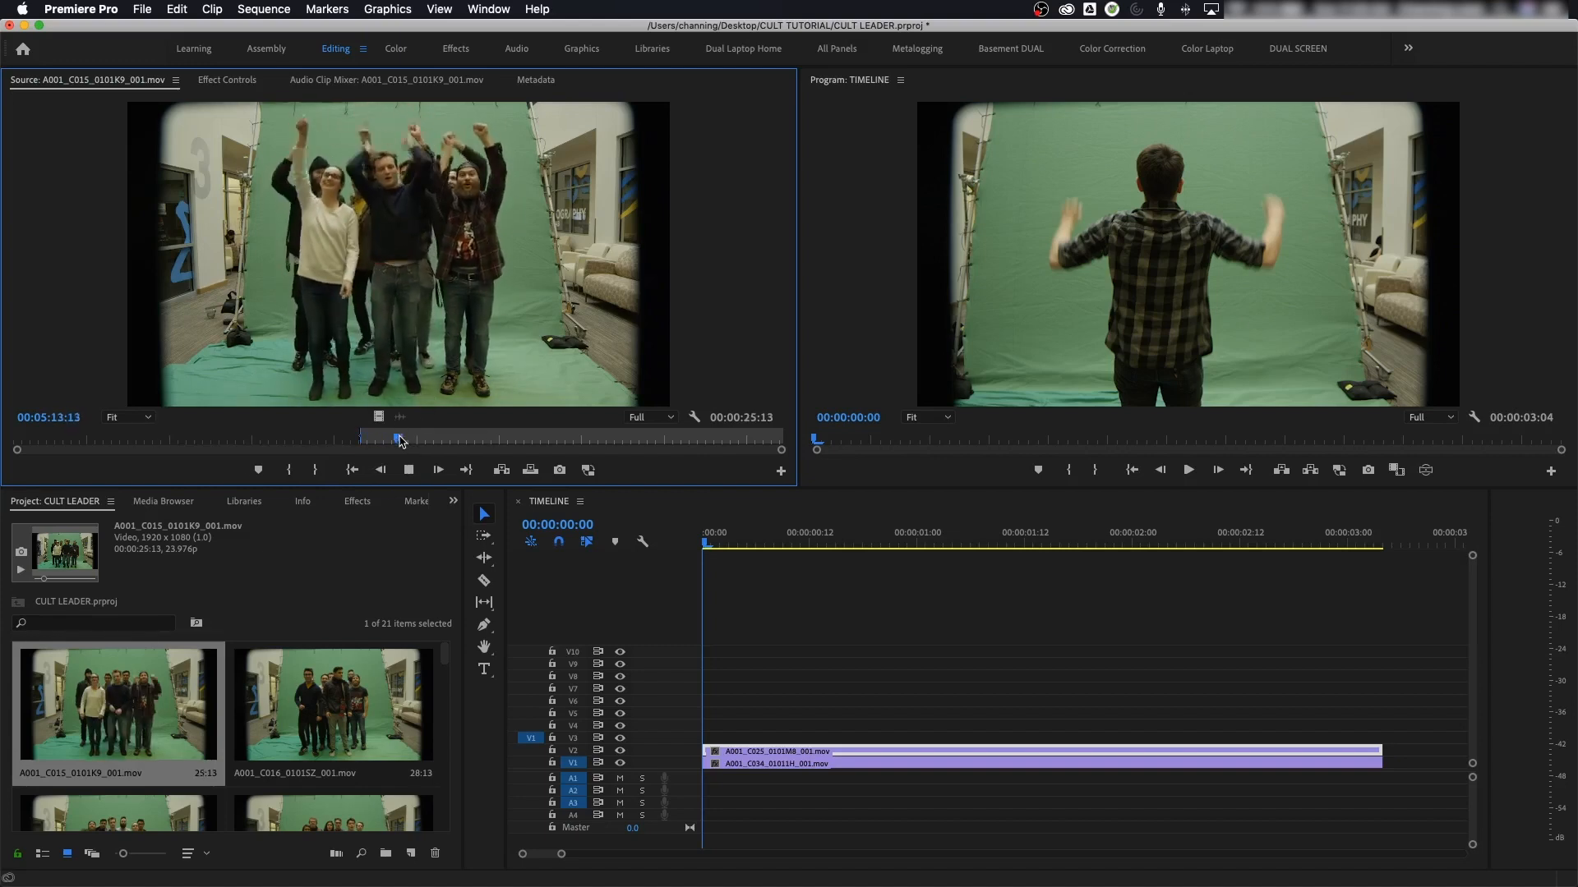
pyautogui.press('space')
# Step: Mark the sequence's In point at 00:00:00:00 and its Out point at the clips' last frame, 00:00:03:03, for the crowd clip
pyautogui.click(720, 542)
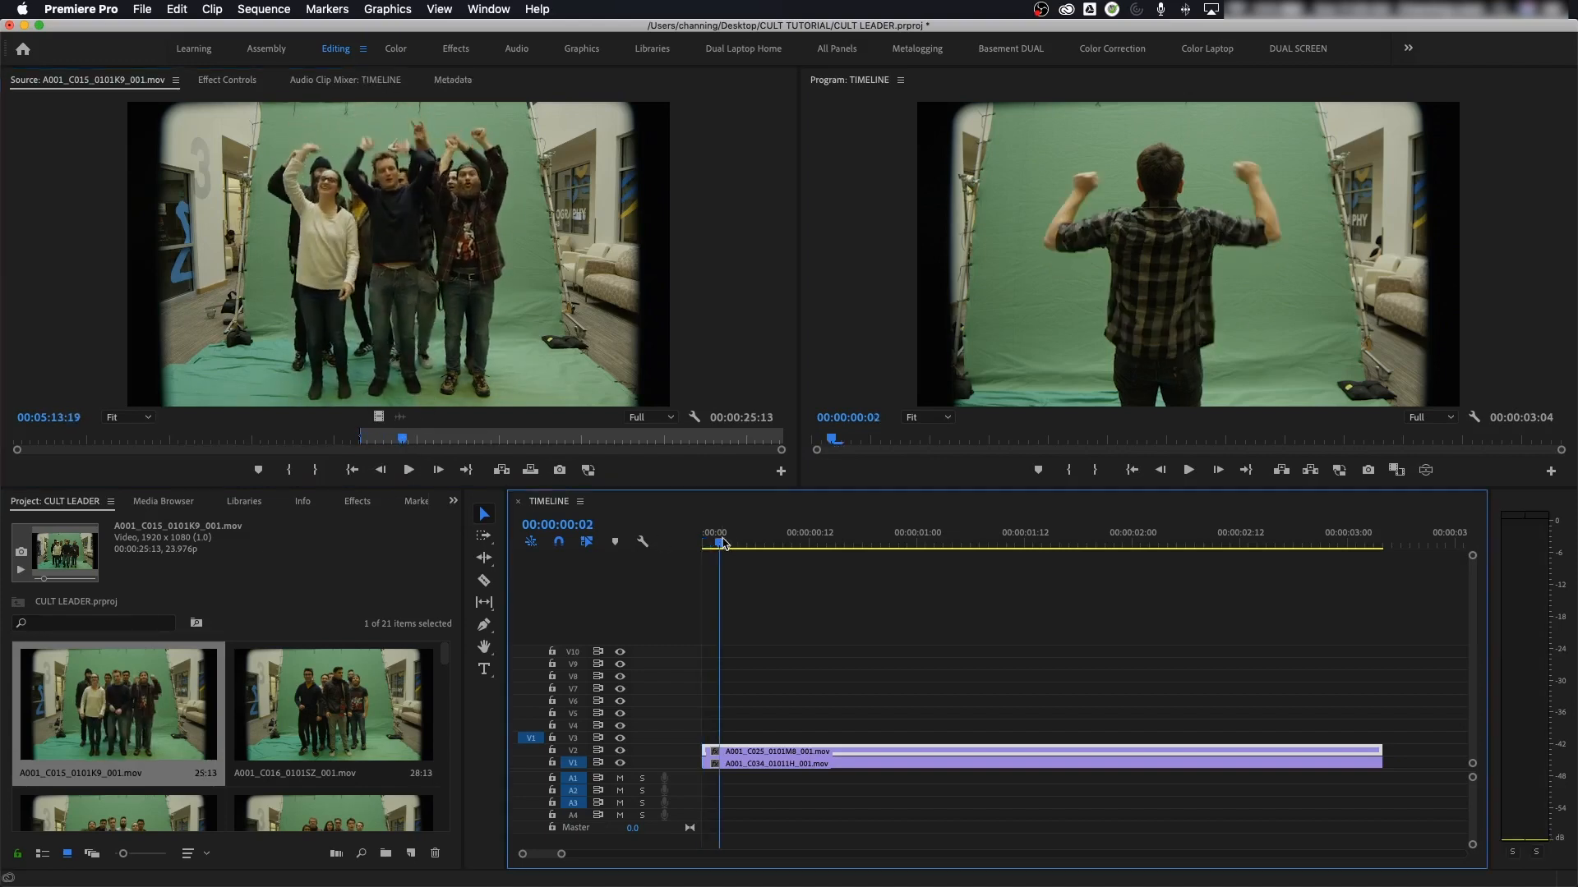
pyautogui.press('Home')
pyautogui.press('super+a')
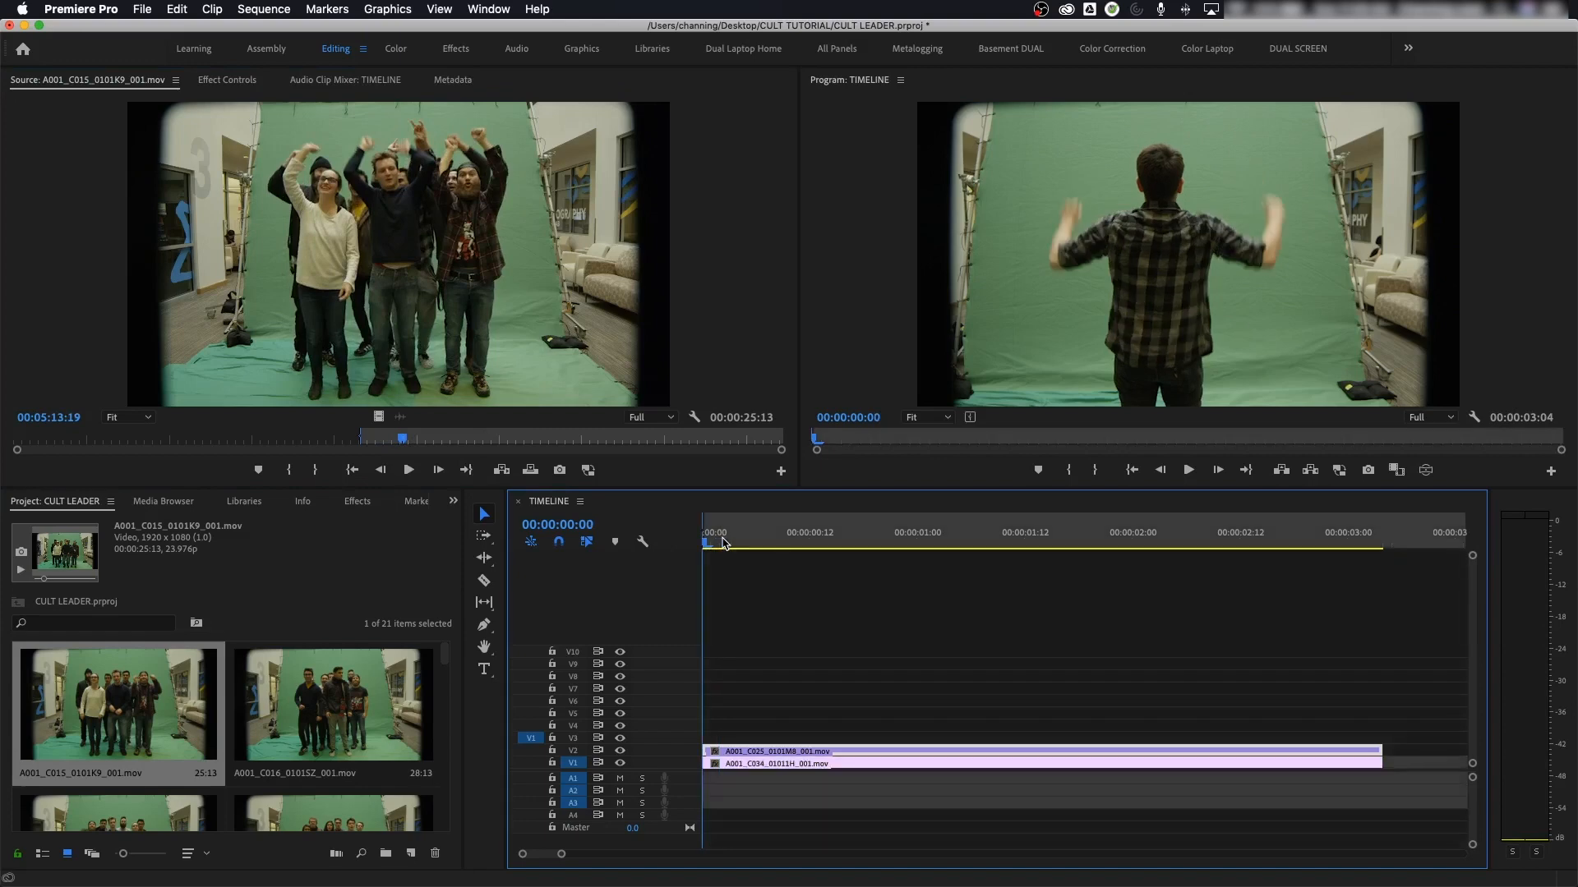
pyautogui.press('End')
pyautogui.press('Left')
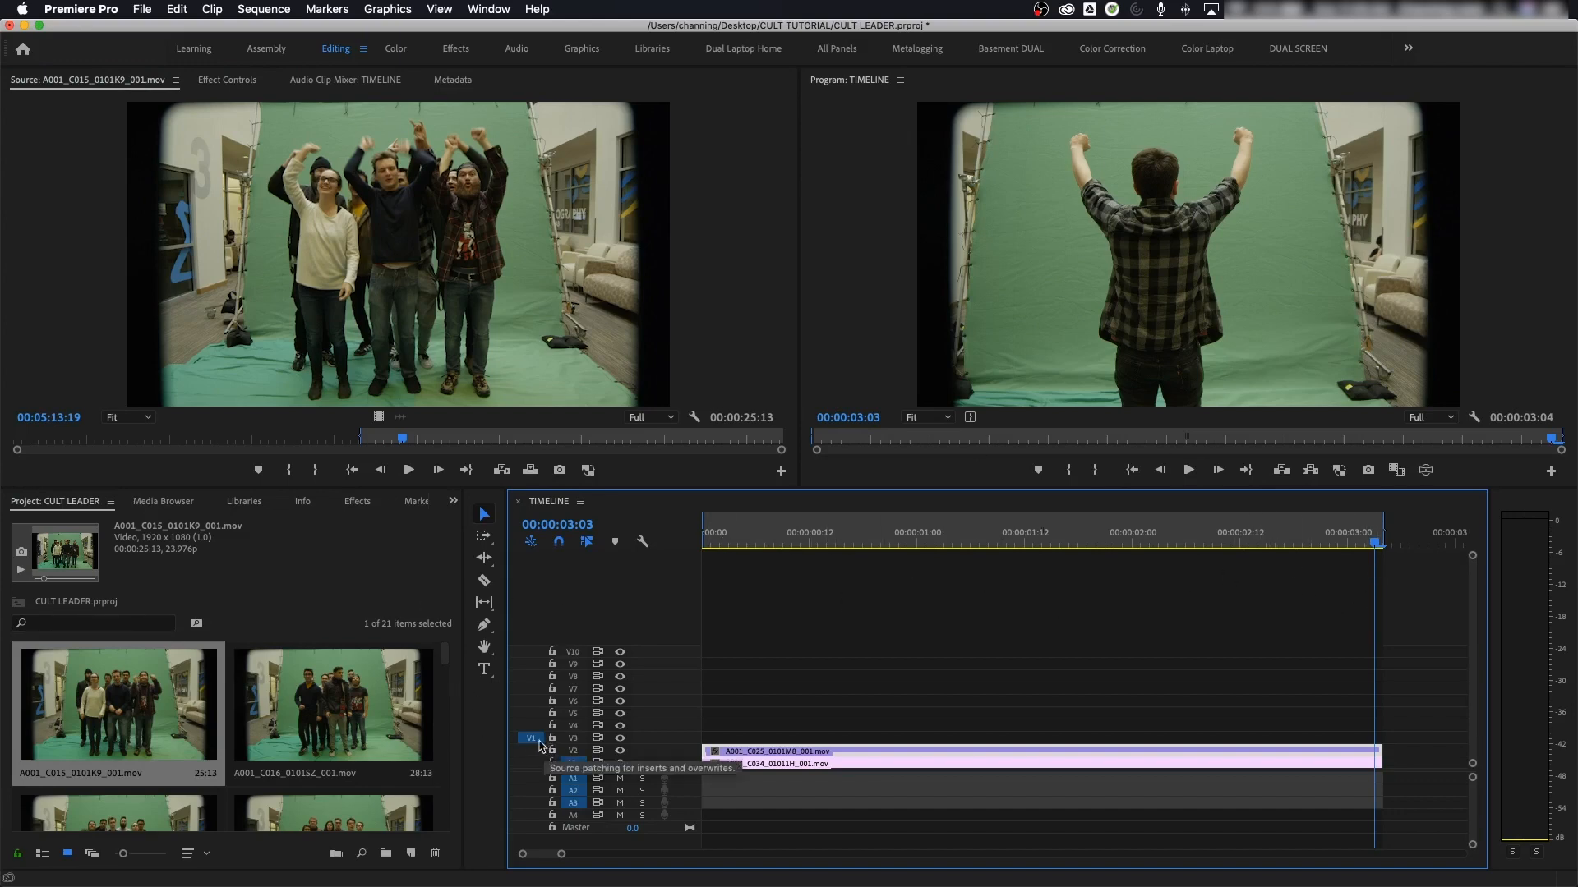
# Step: Overwrite crowd clip A001_C015_0101K9_001.mov onto V3, and open A001_C019_0101SF_001.mov as the source, cued at 00:13:32:22
pyautogui.press('.')
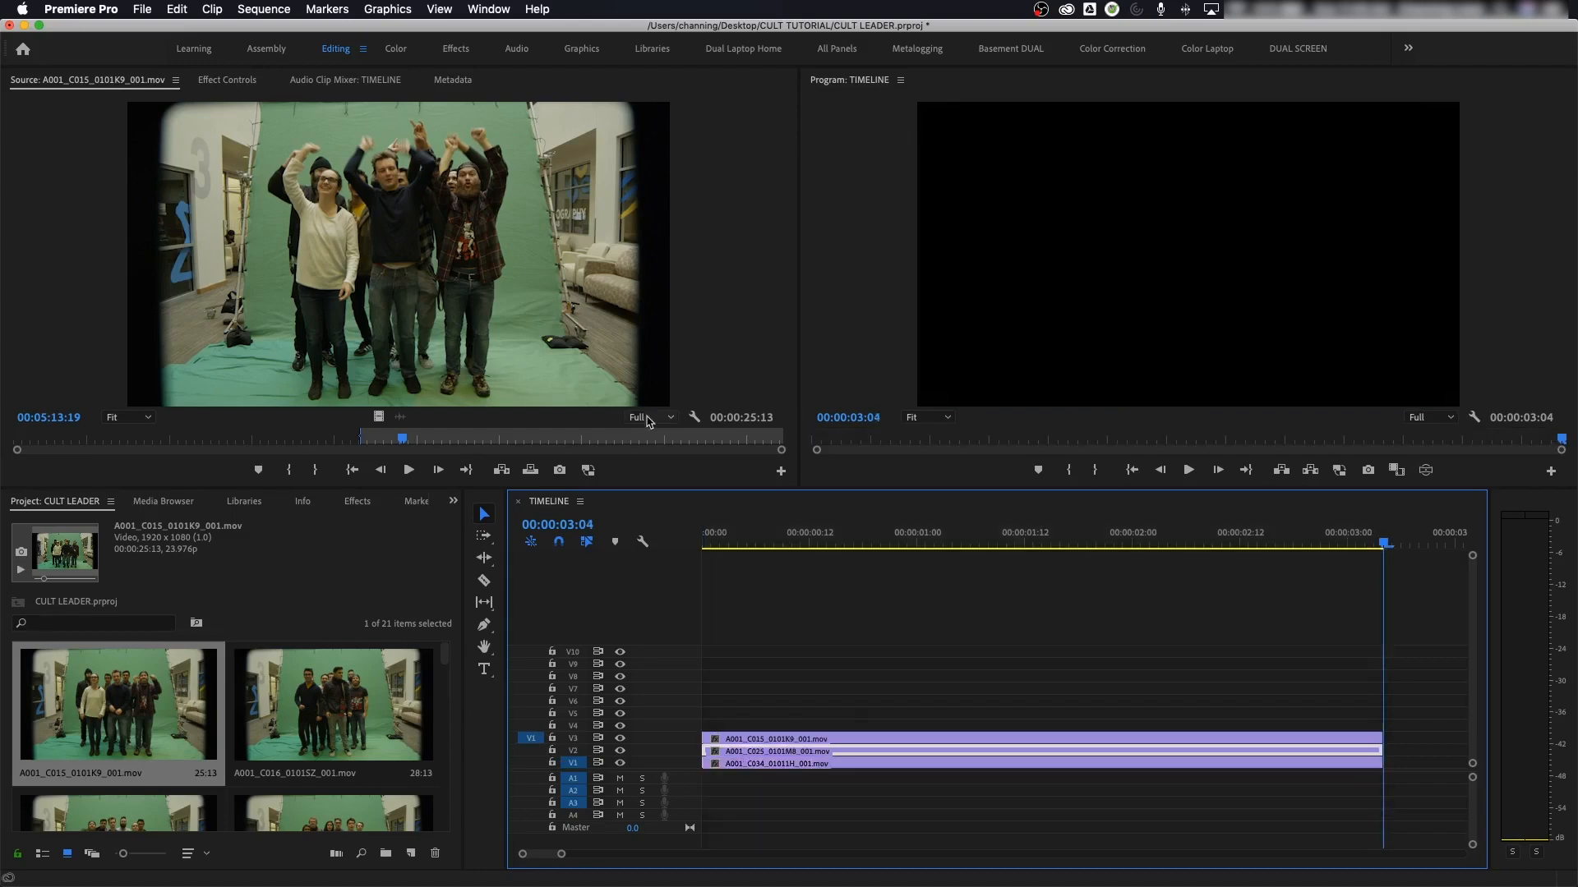
pyautogui.press('`')
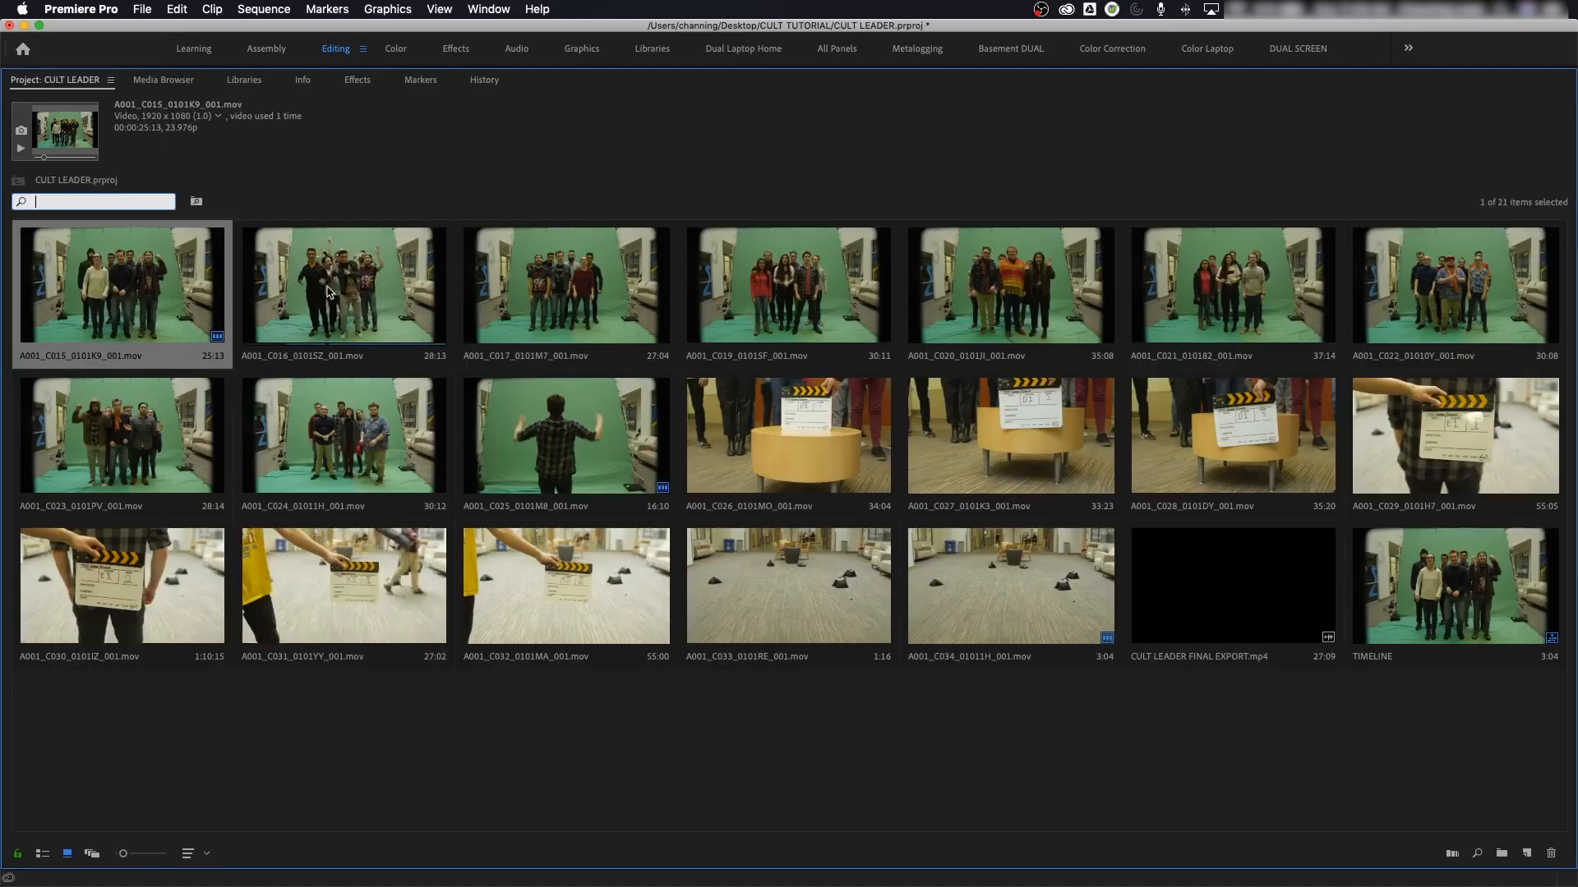
pyautogui.click(787, 275)
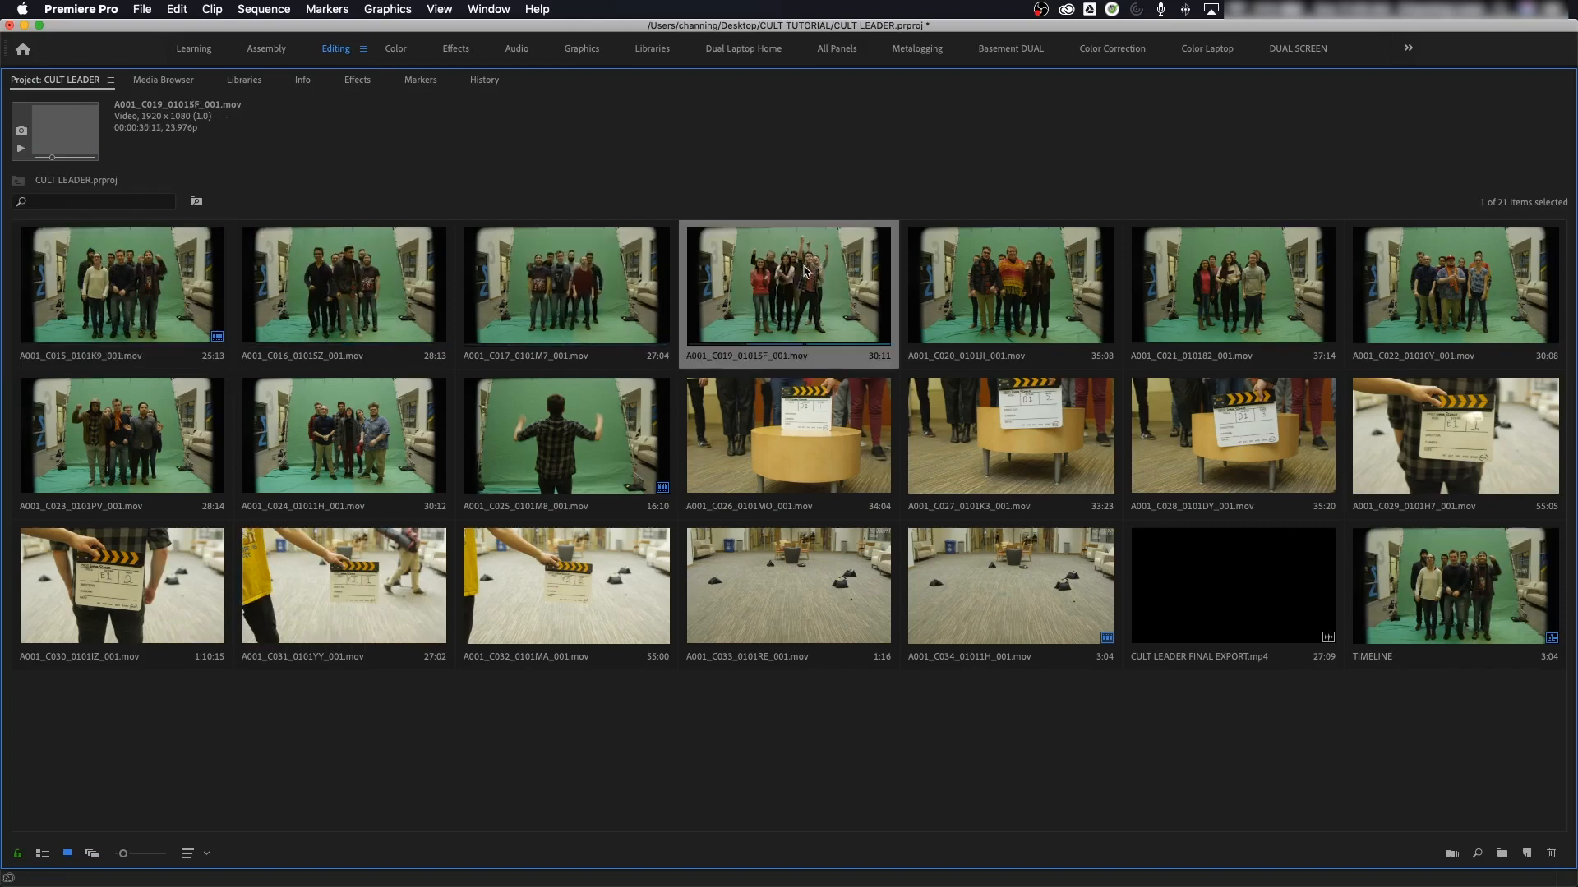
pyautogui.doubleClick(787, 285)
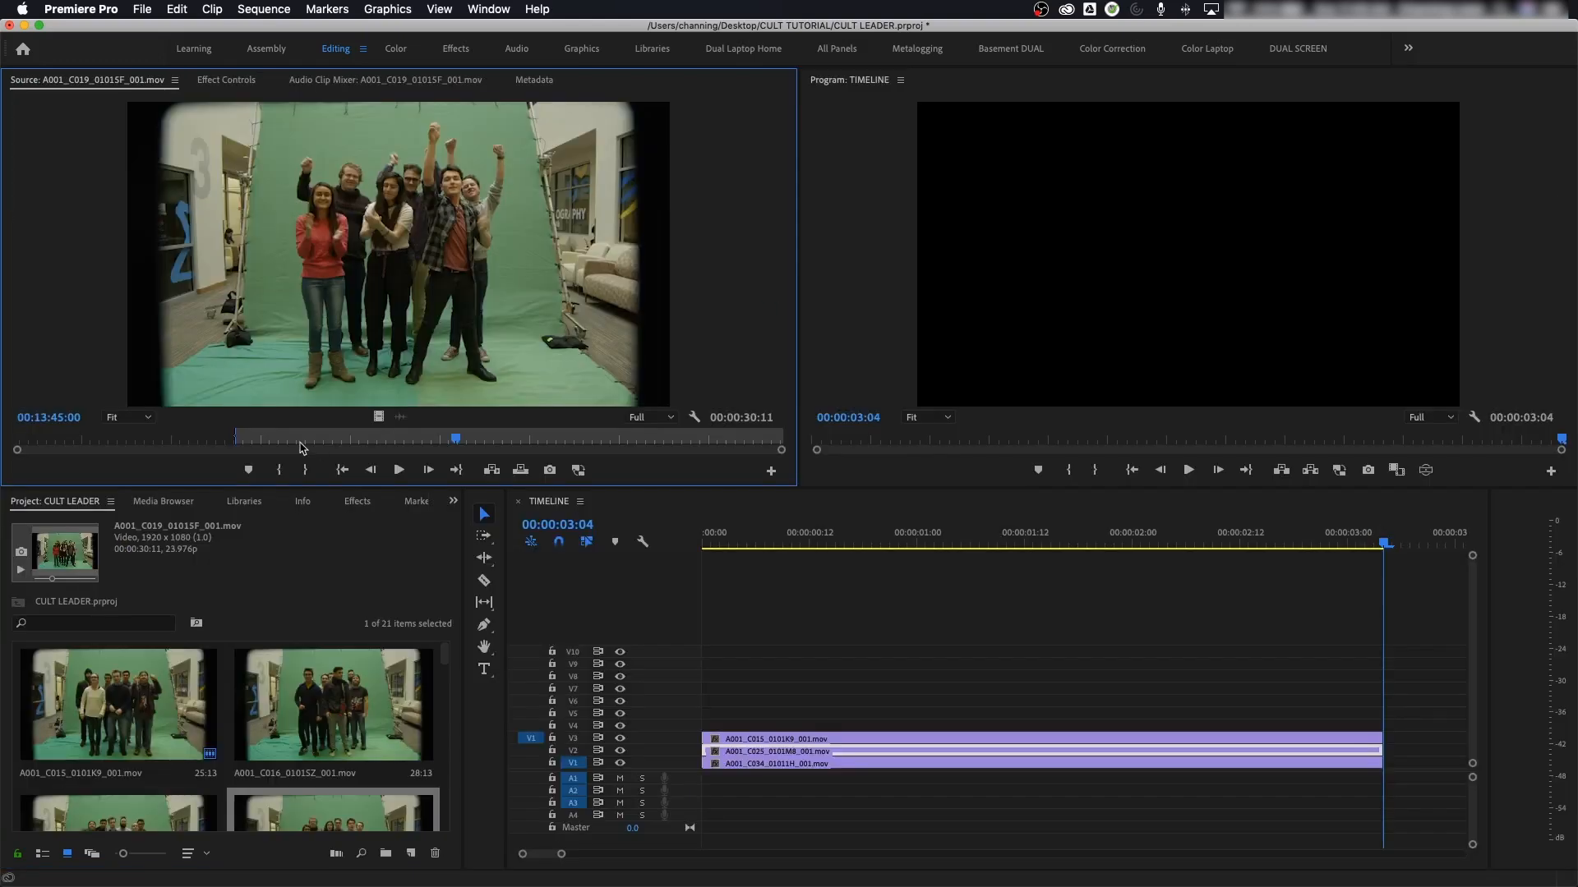
pyautogui.moveTo(284, 446); pyautogui.dragTo(238, 436)
# Step: Mark the sequence from 00:00:00:00 to 00:00:03:03 and overwrite crowd clip A001_C019_0101SF_001.mov onto V4 within that range
pyautogui.click(573, 529)
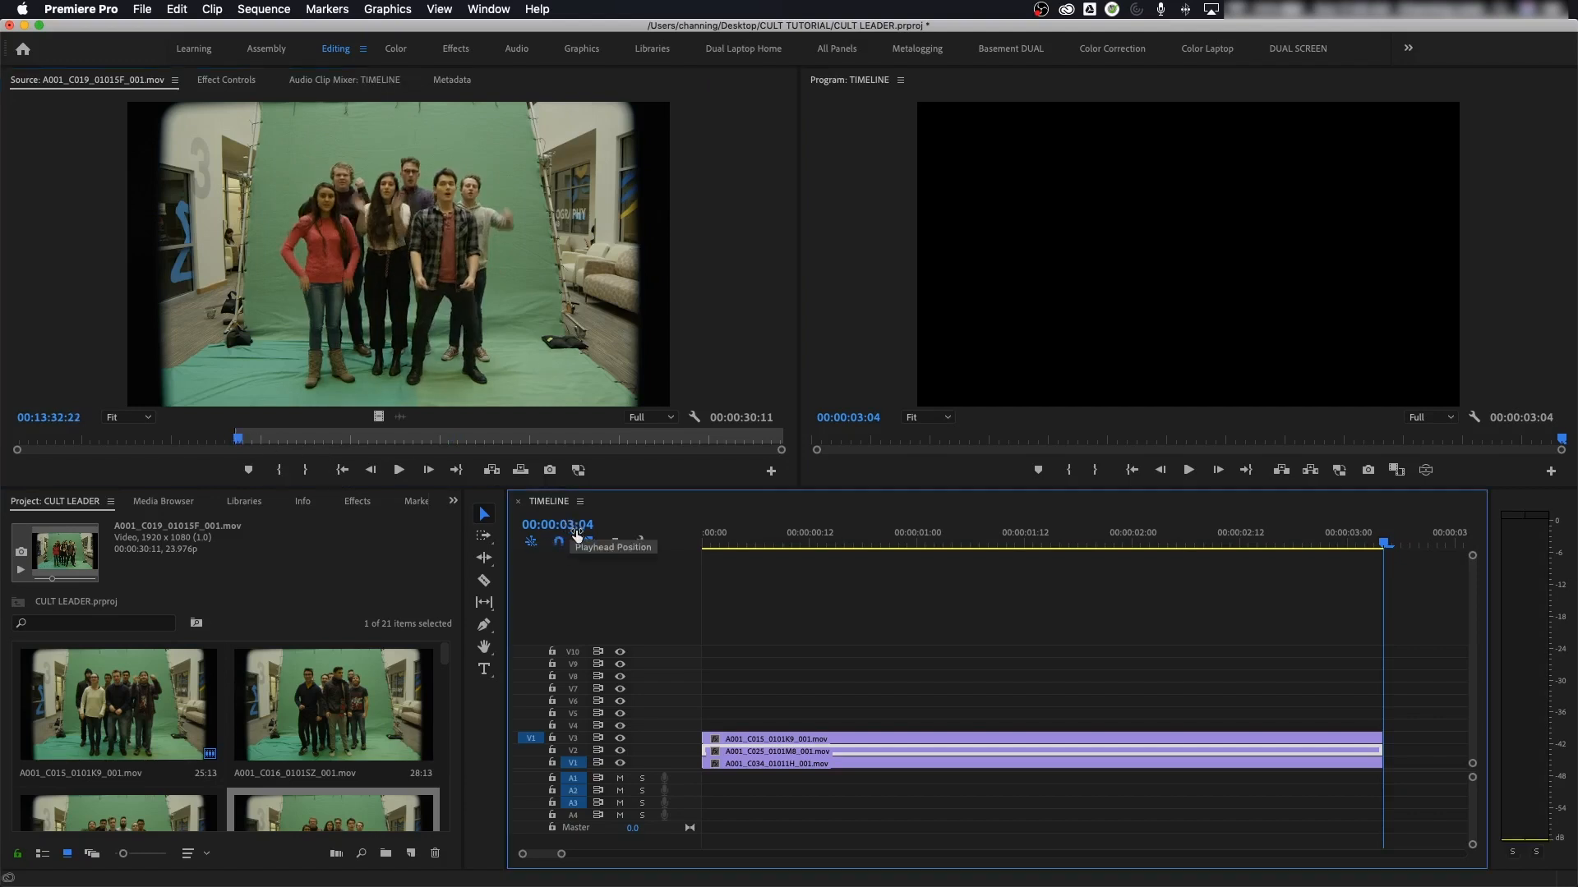
pyautogui.press('Home')
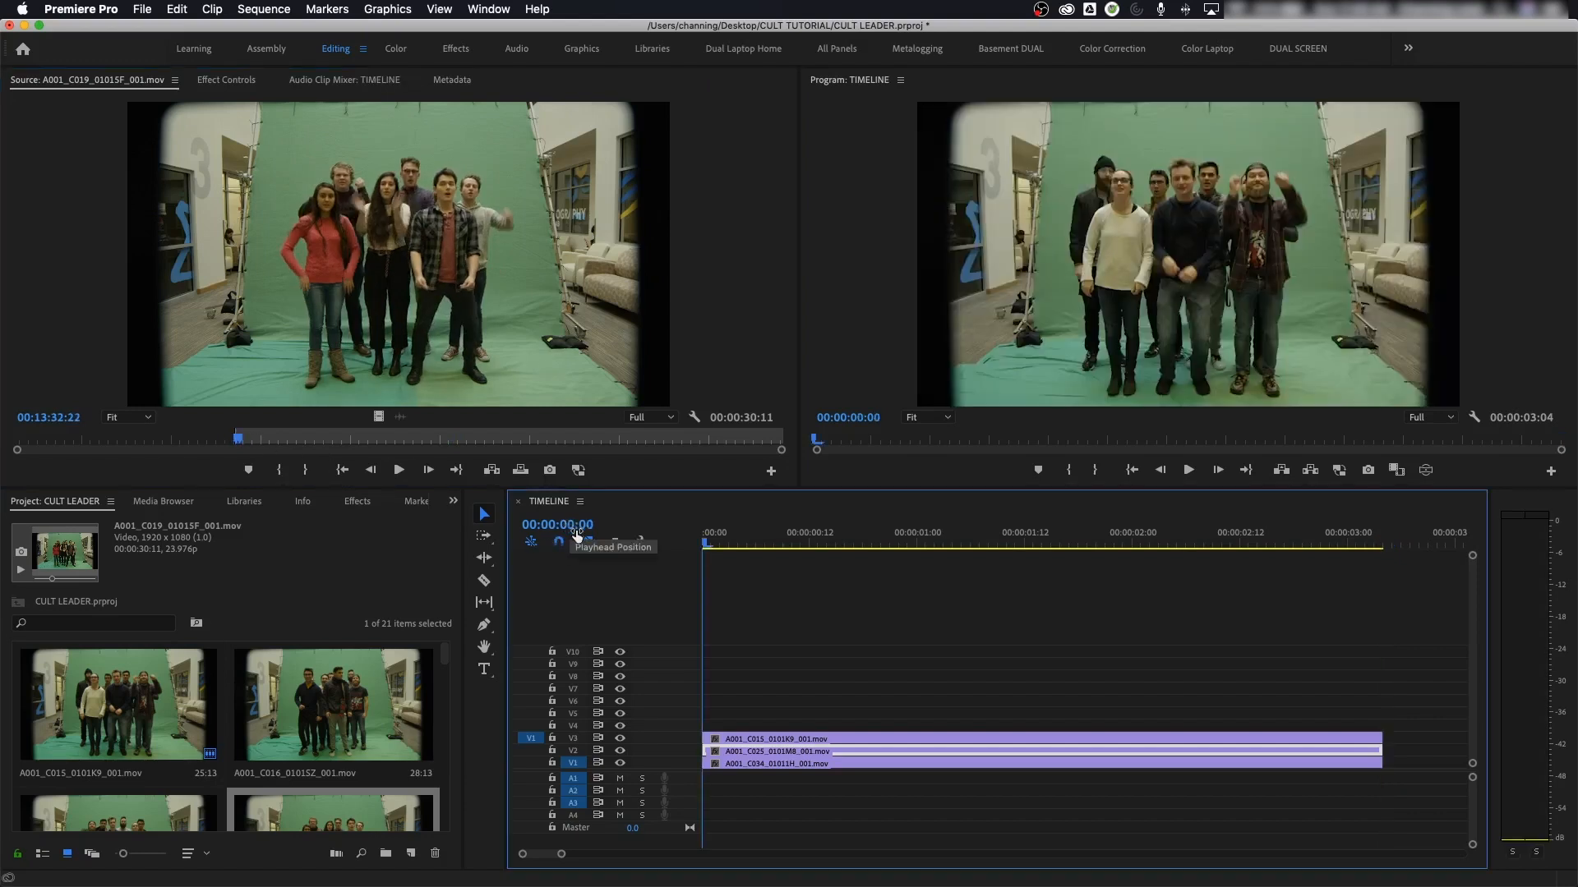
pyautogui.press('i')
pyautogui.press('End')
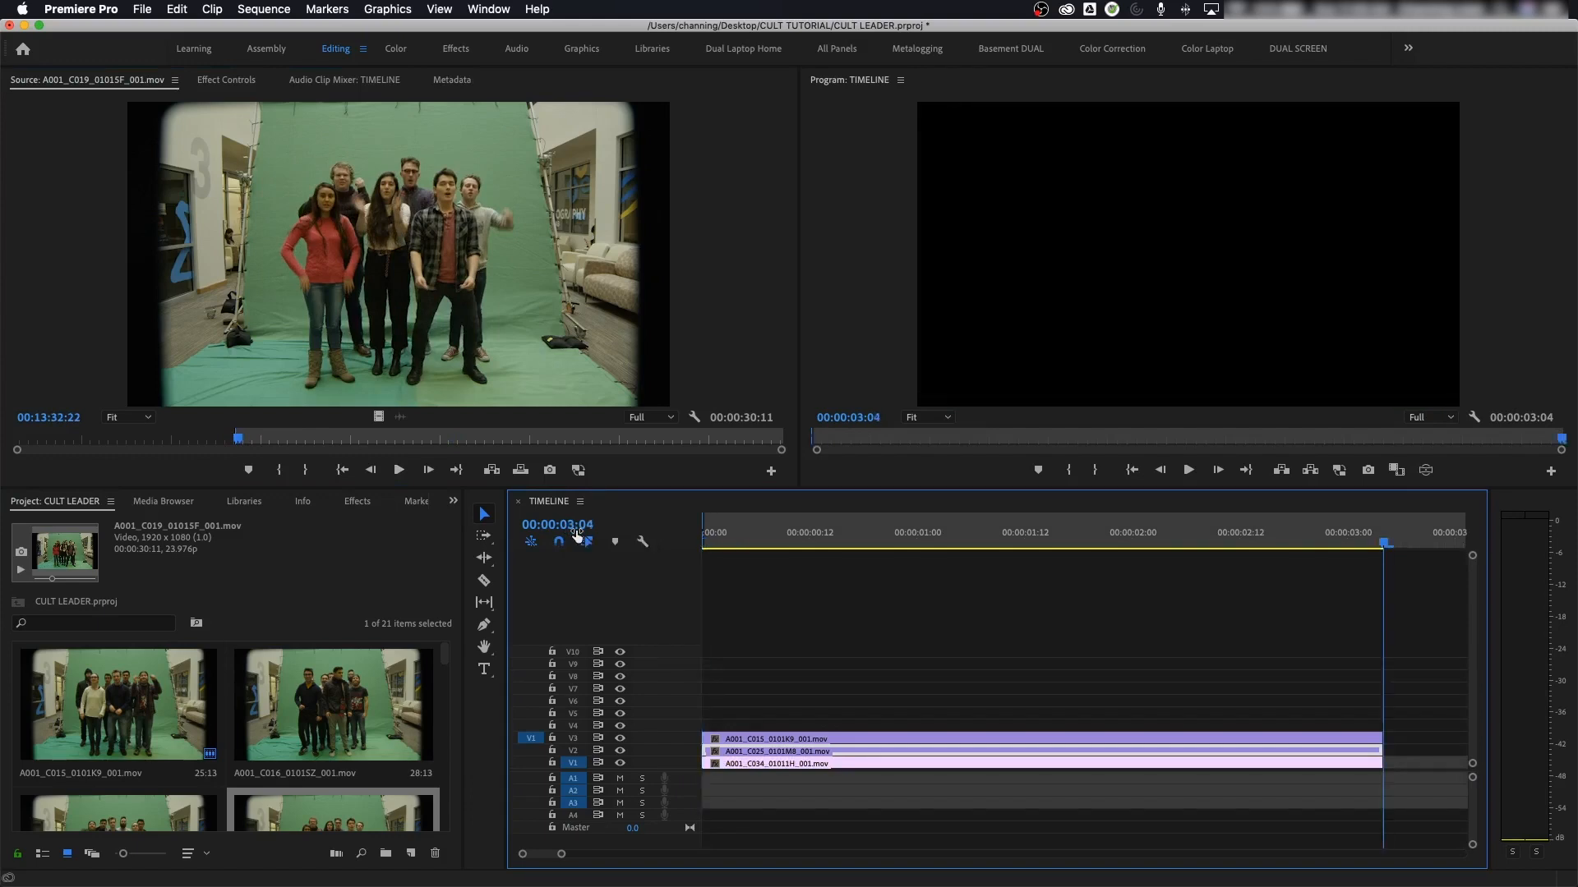
pyautogui.press('Left')
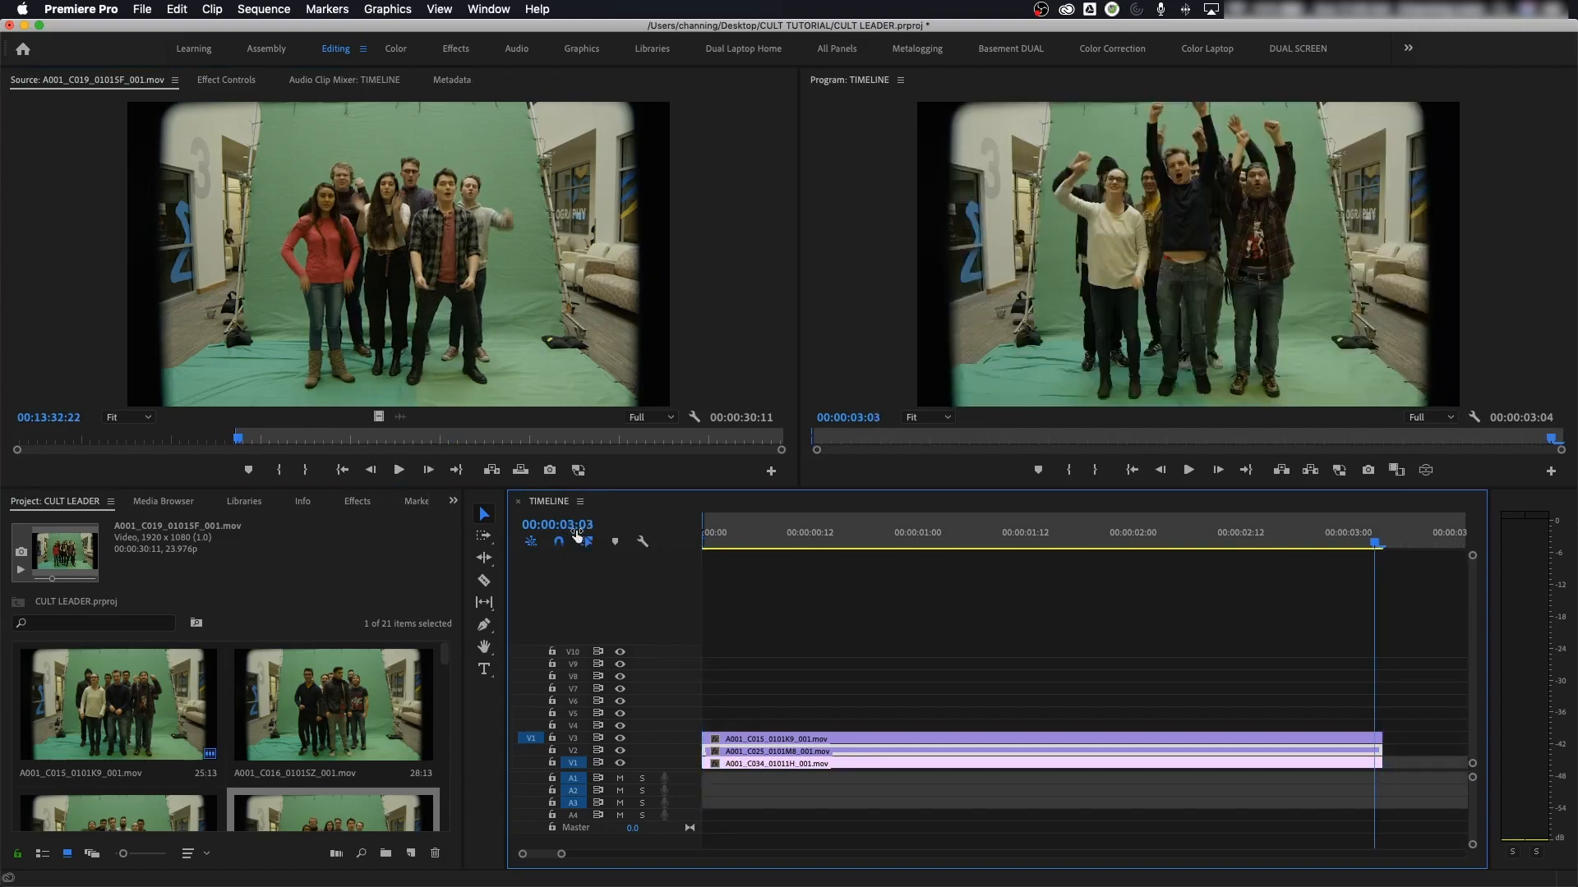
pyautogui.press('o')
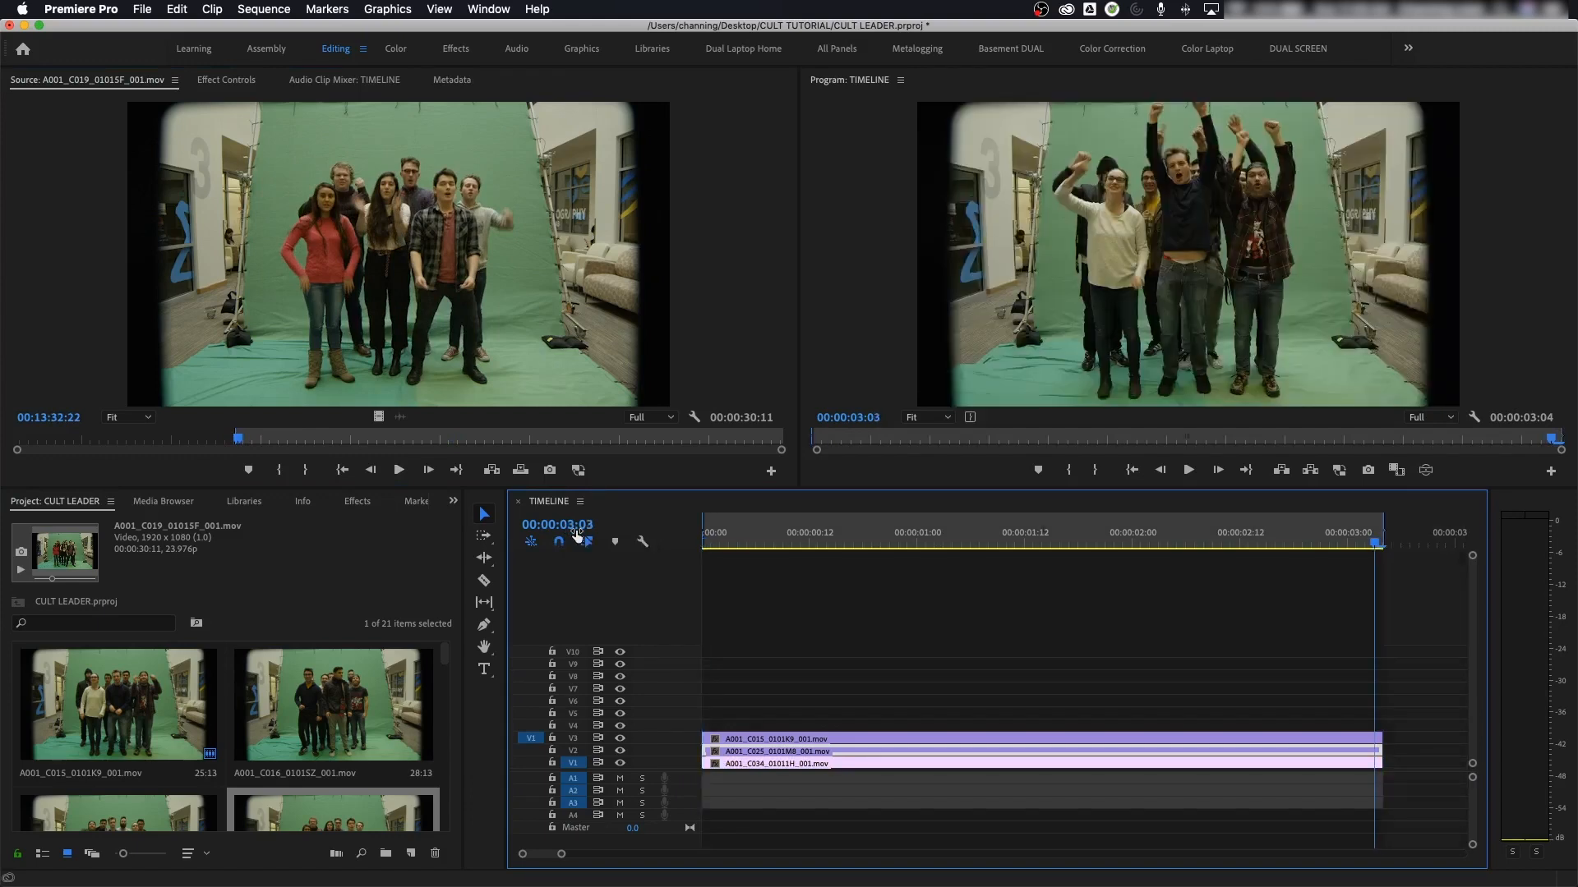
pyautogui.click(530, 726)
pyautogui.press('.')
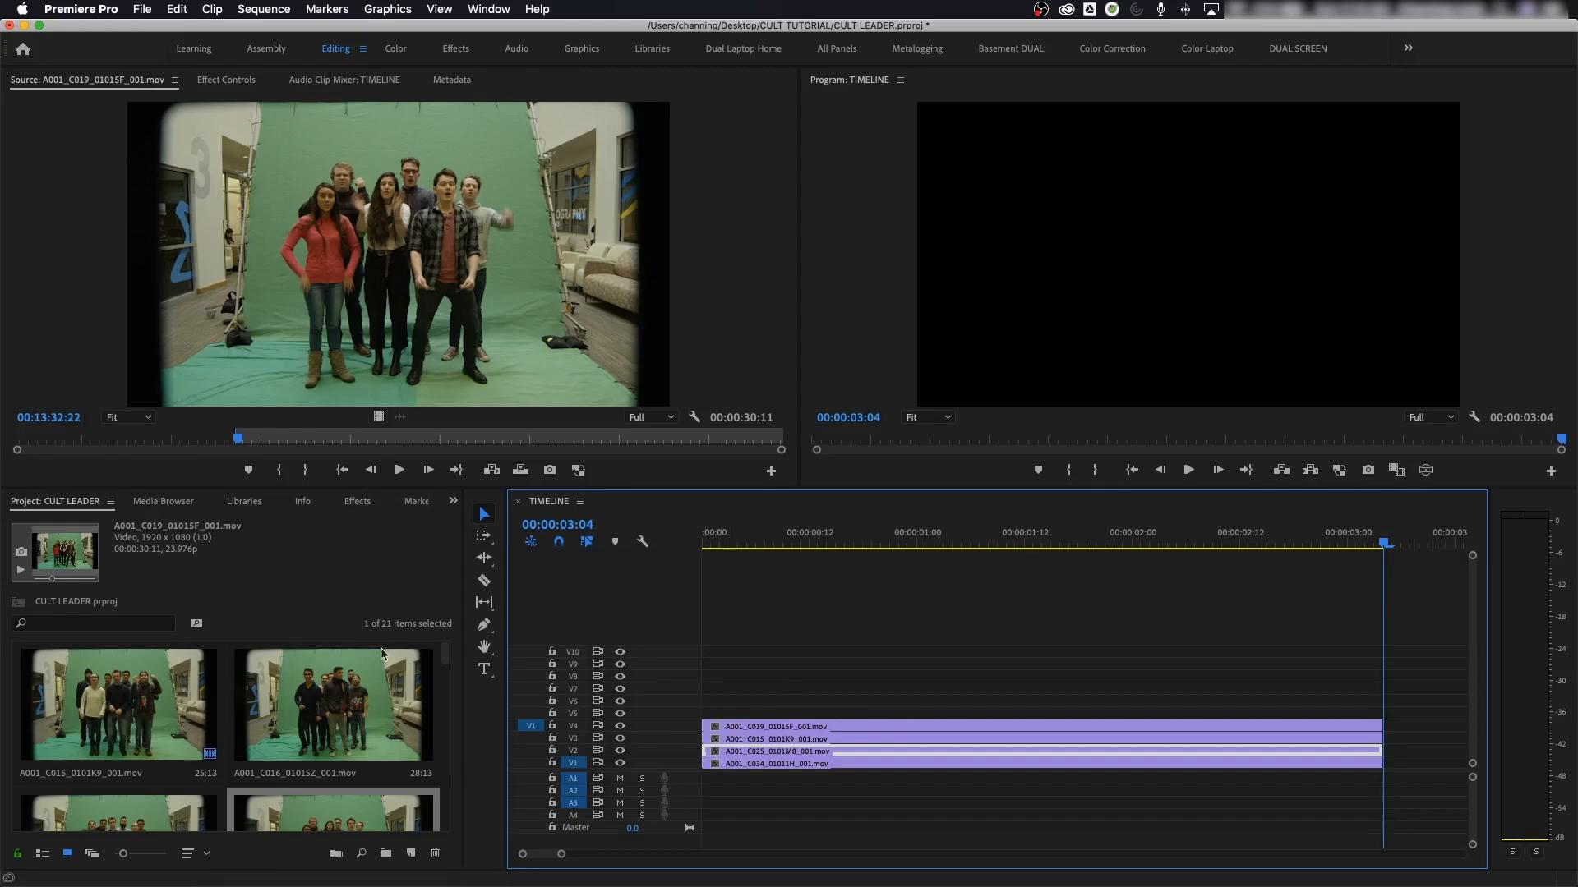
# Step: Open crowd clip A001_C022_01010Y_001.mov from the project bin as the source and cue it at 00:21:05:18
pyautogui.press('`')
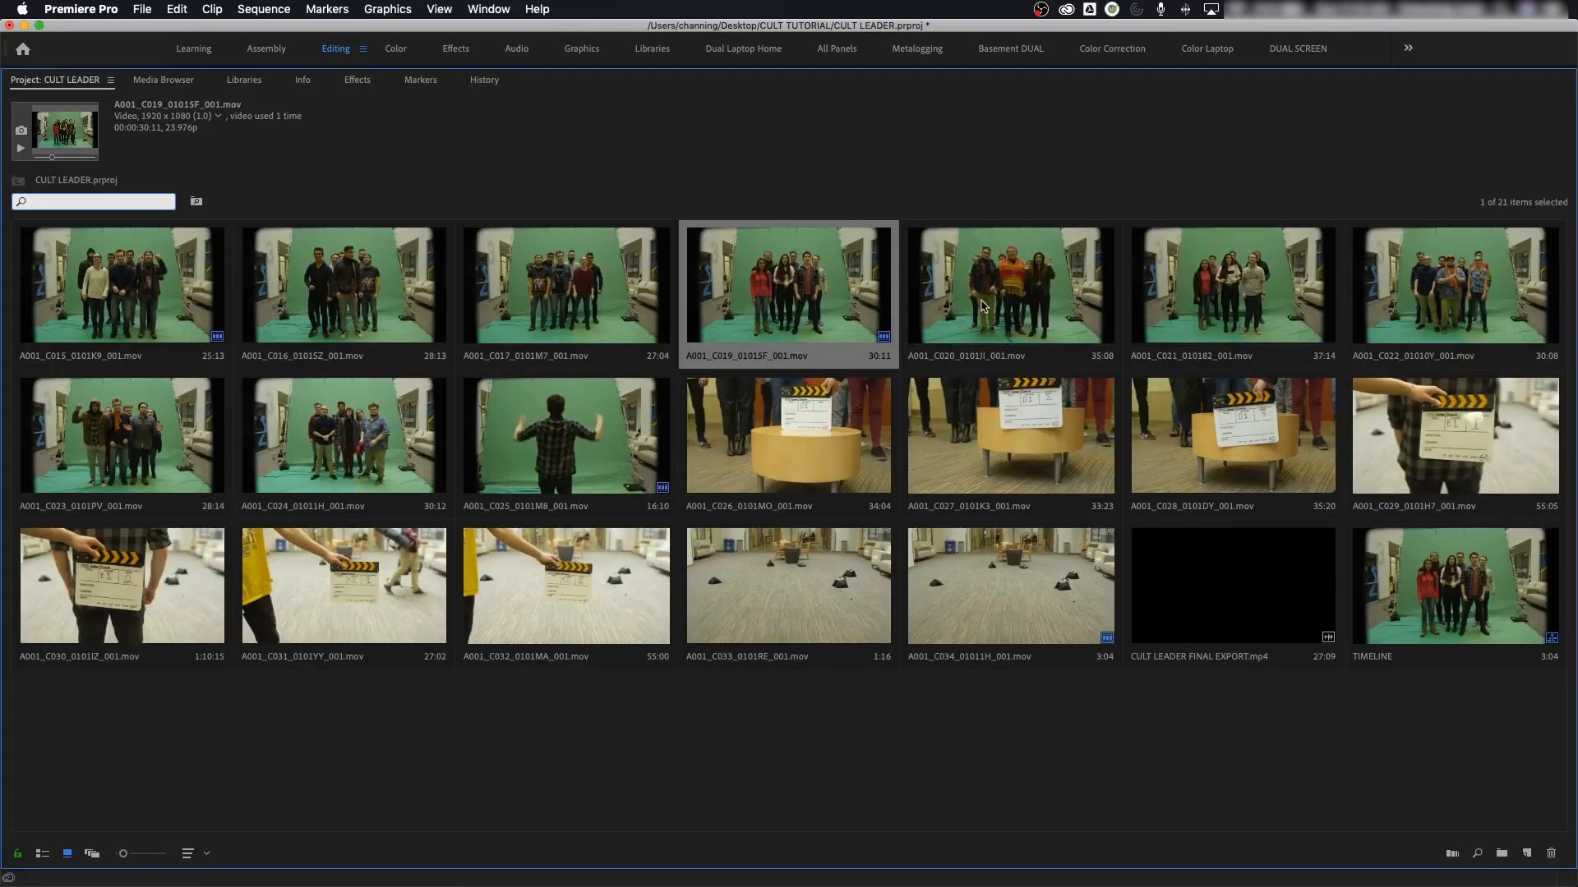
pyautogui.doubleClick(1410, 282)
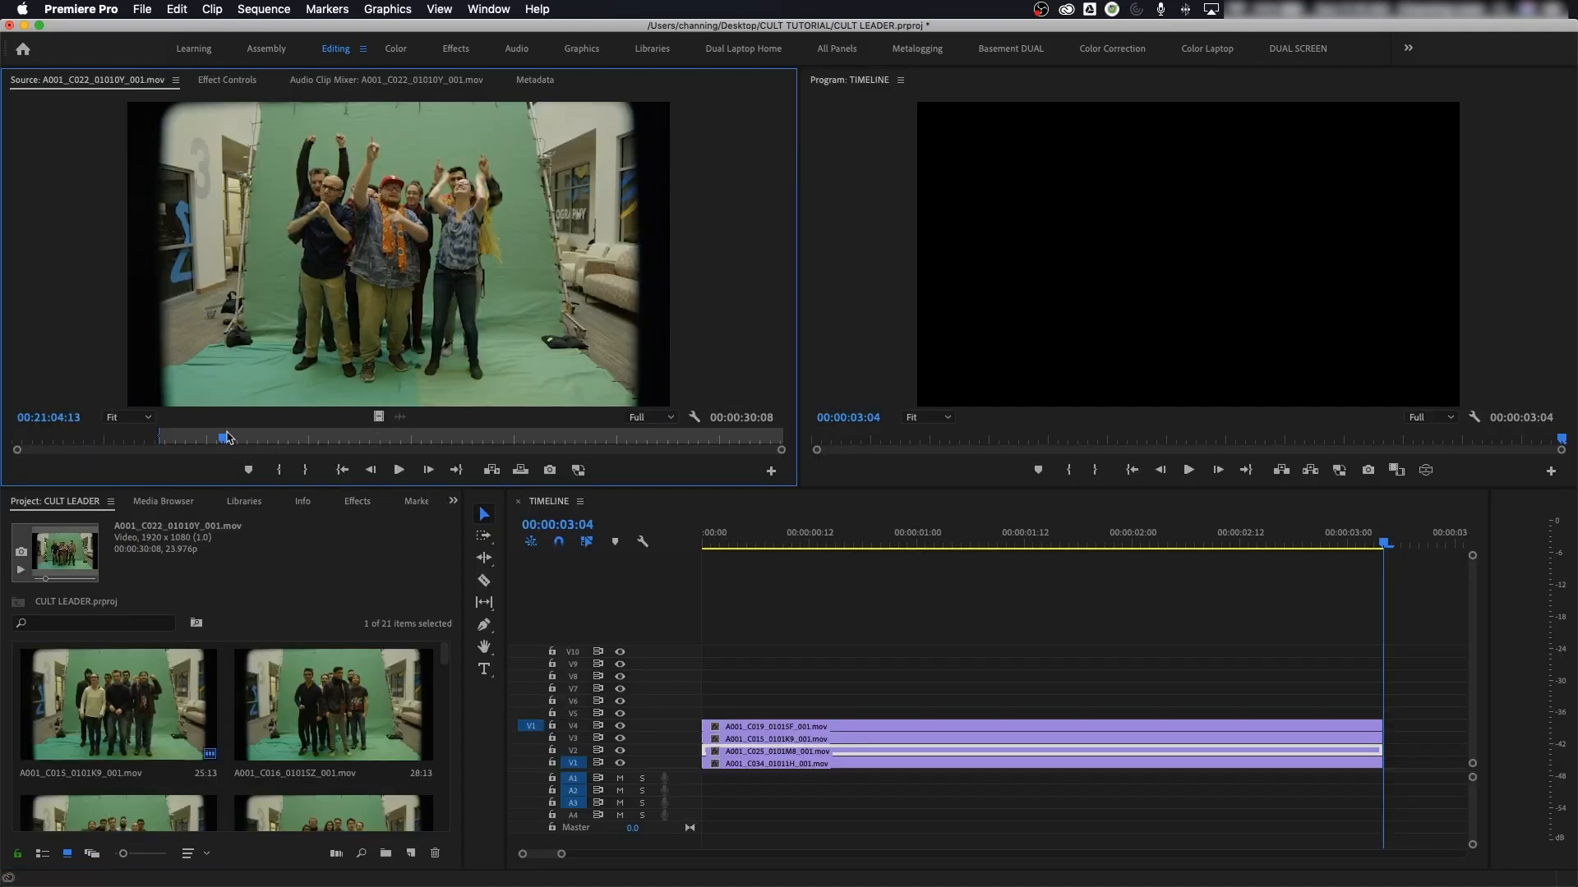
pyautogui.moveTo(223, 438)
pyautogui.mouseDown()
pyautogui.moveTo(159, 443)
pyautogui.moveTo(251, 448)
pyautogui.mouseUp()
# Step: Mark the sequence range from 00:00:00:00 to 00:00:03:03 again and overwrite A001_C022_01010Y_001.mov onto V5
pyautogui.click(902, 534)
pyautogui.press('Home')
pyautogui.press('i')
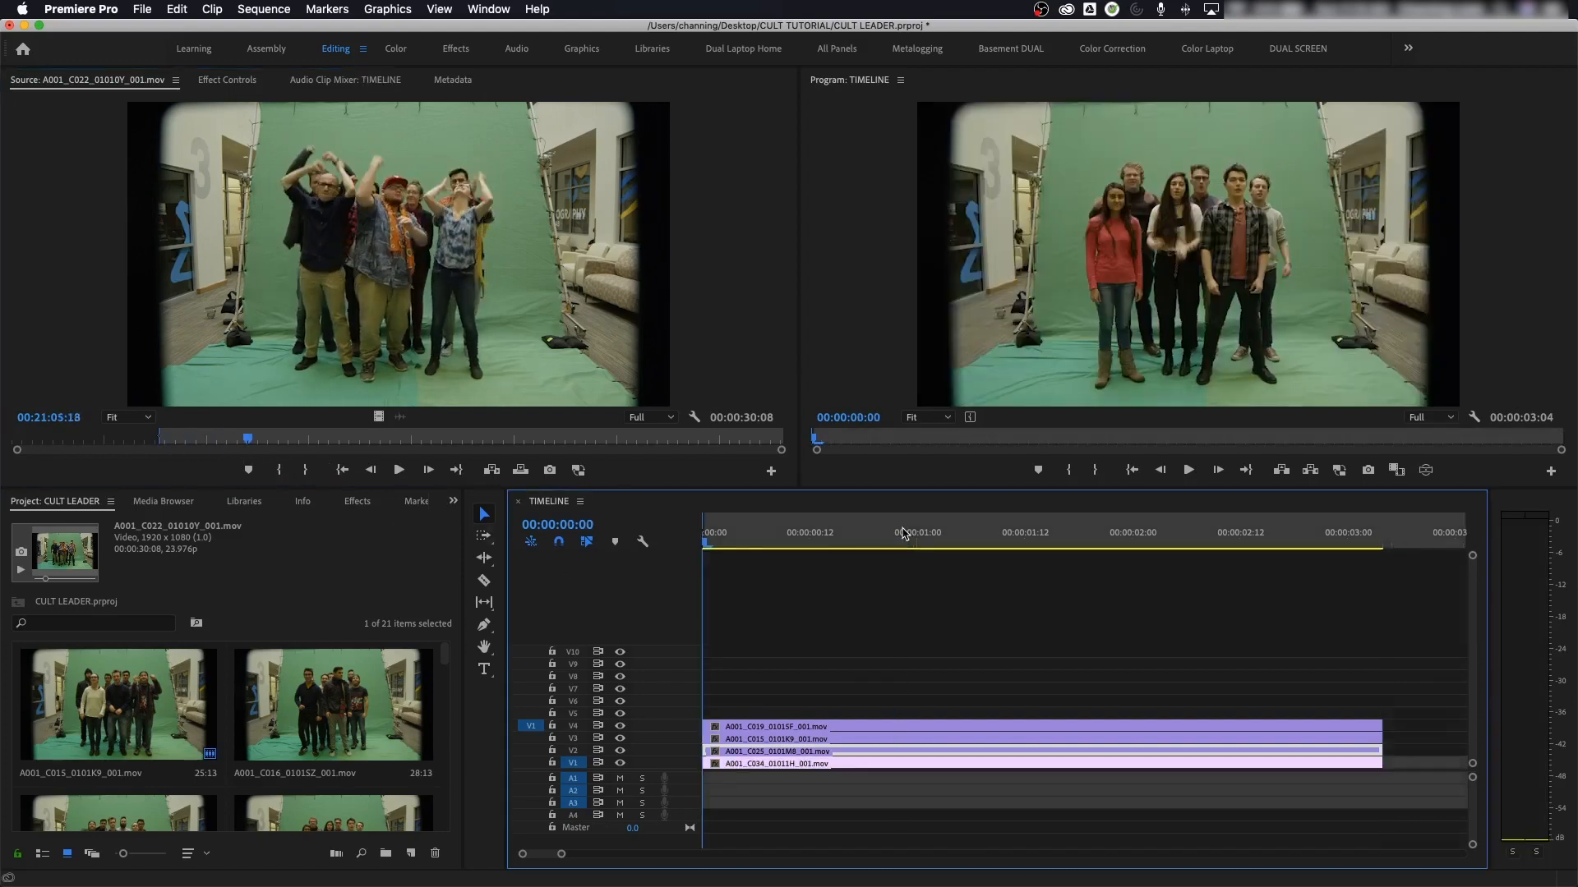
pyautogui.press('End')
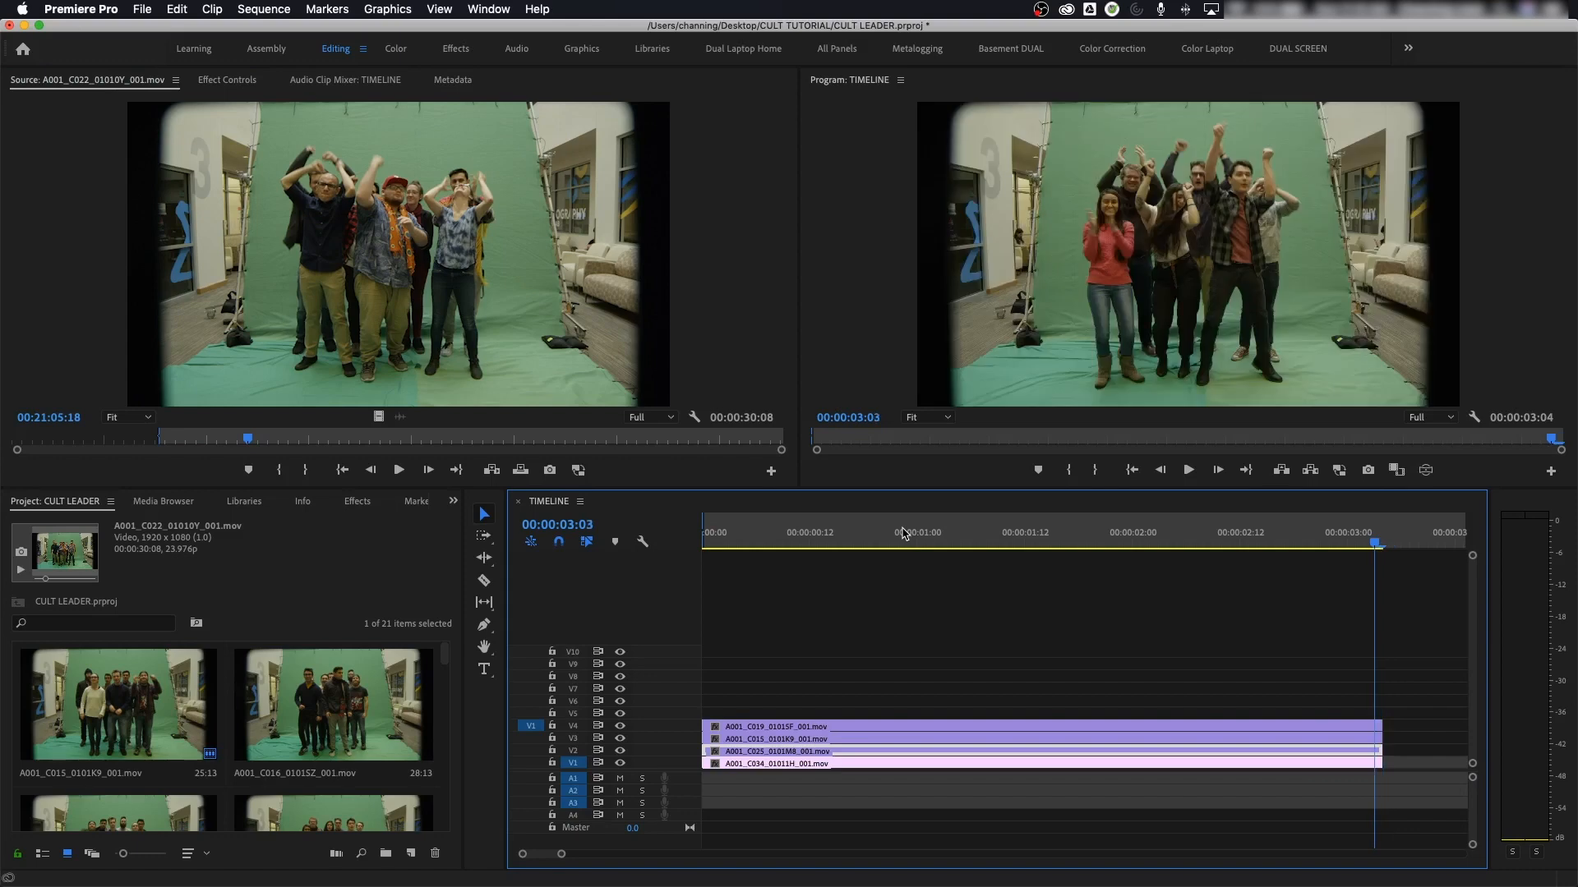
pyautogui.press('o')
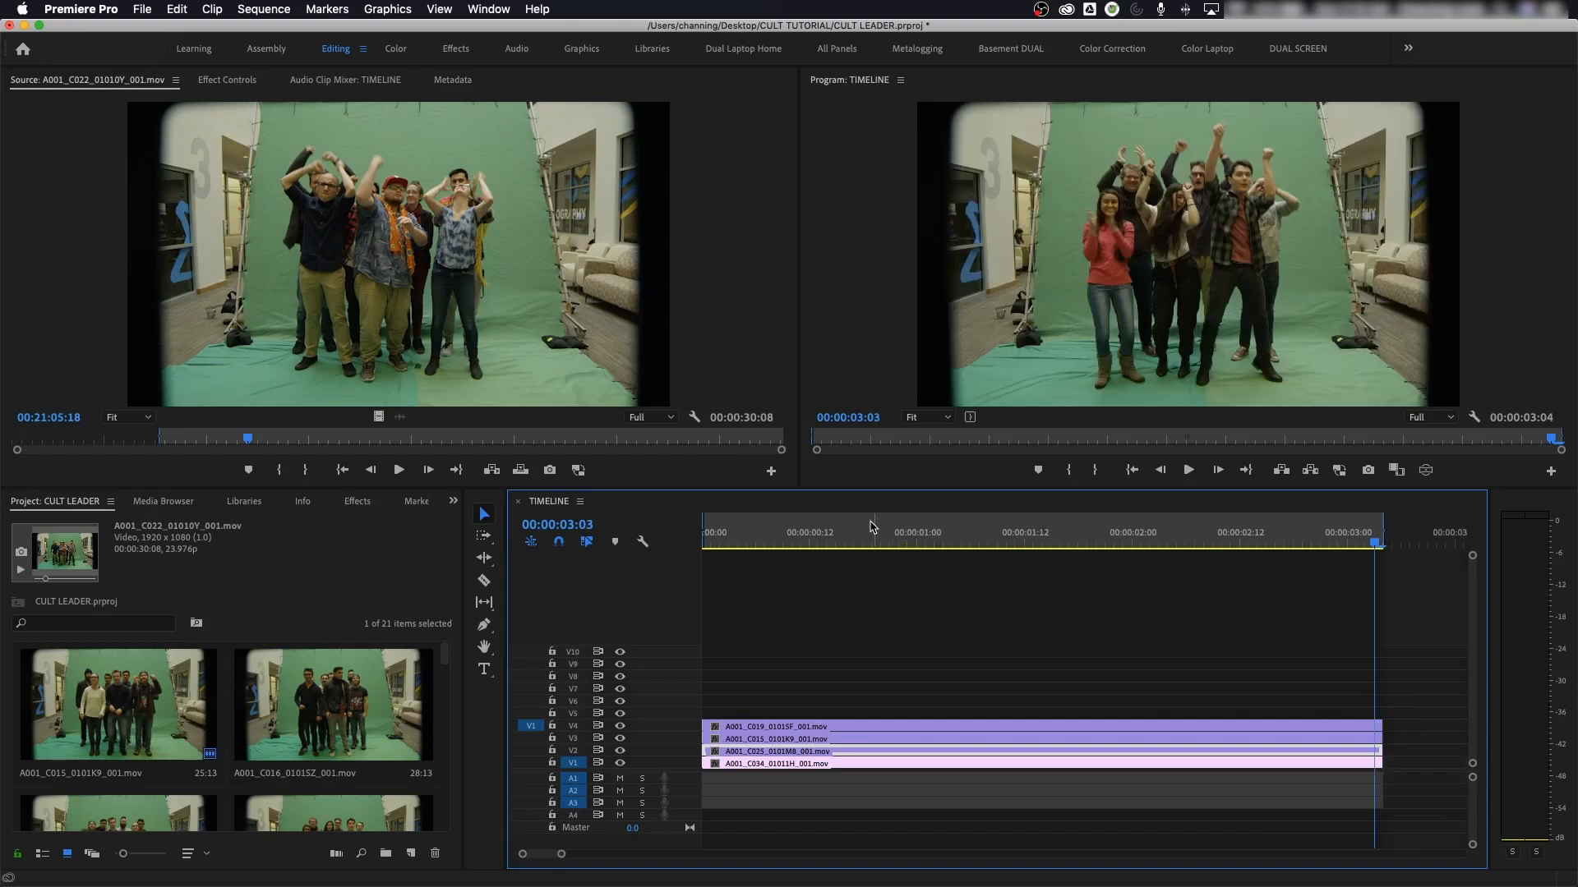
pyautogui.press('.')
pyautogui.press('super+z')
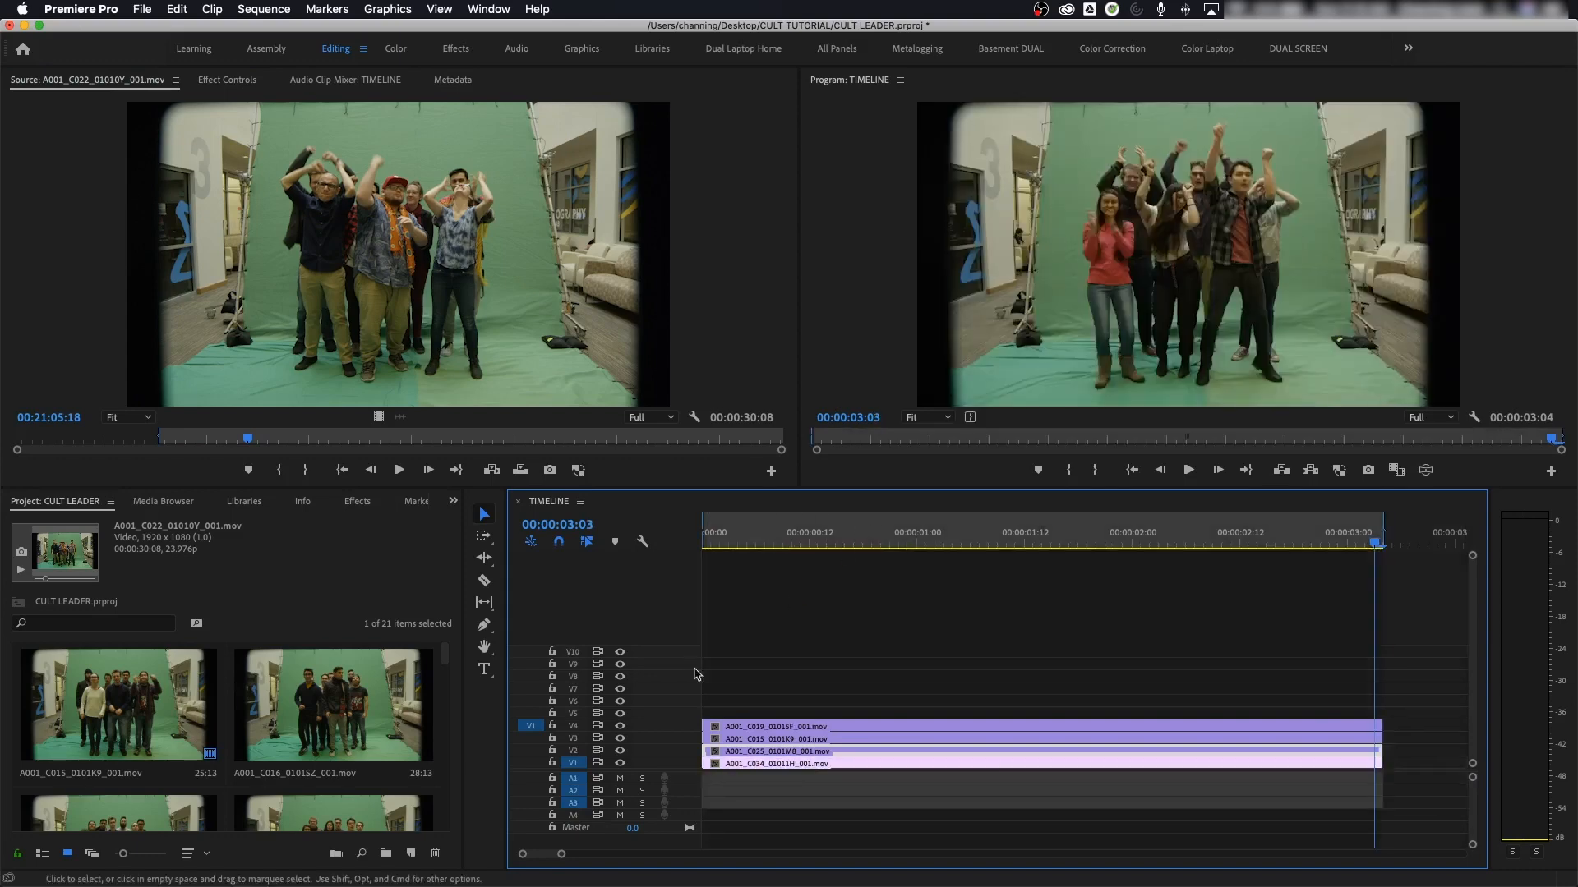
pyautogui.click(531, 713)
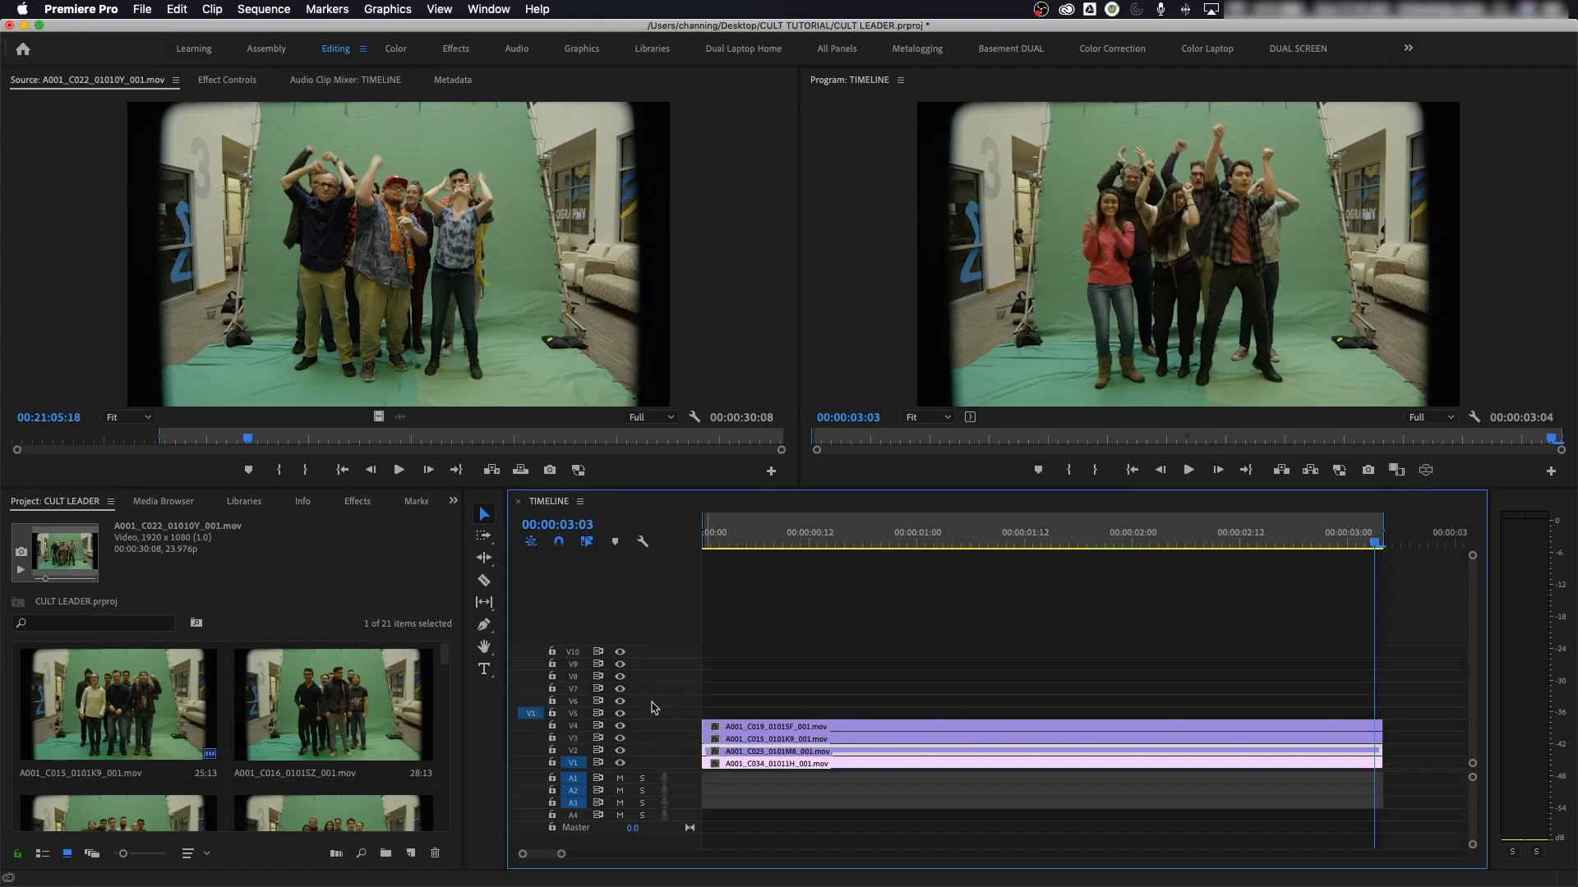
pyautogui.press('.')
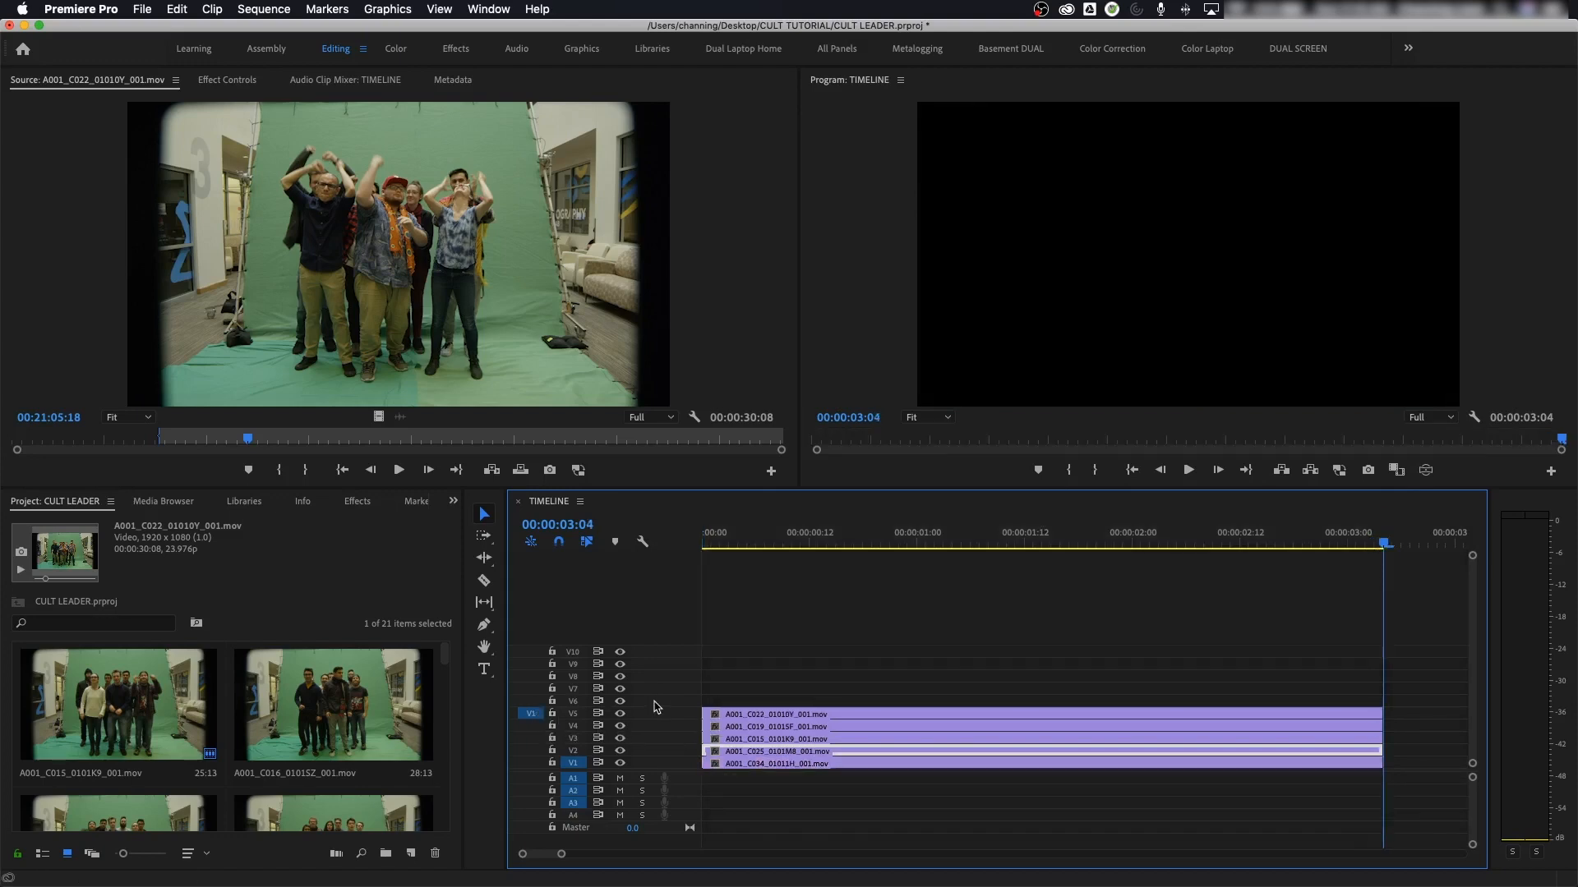
# Step: Review the unused crowd clips A001_C016, A001_C020, A001_C023 and A001_C017 in the enlarged project bin
pyautogui.press('`')
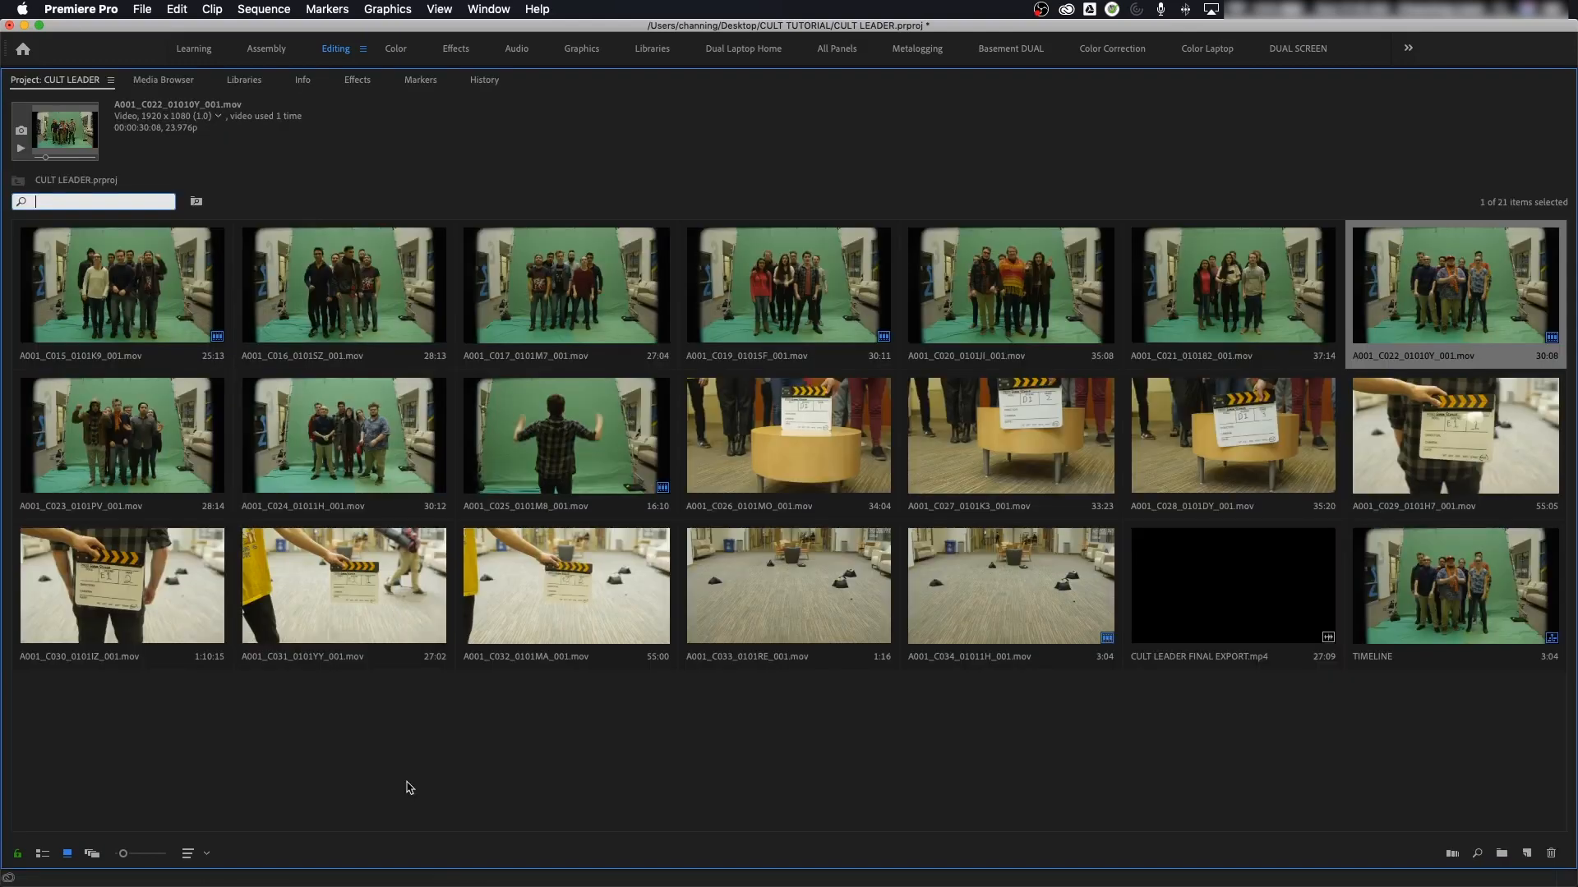
pyautogui.click(346, 317)
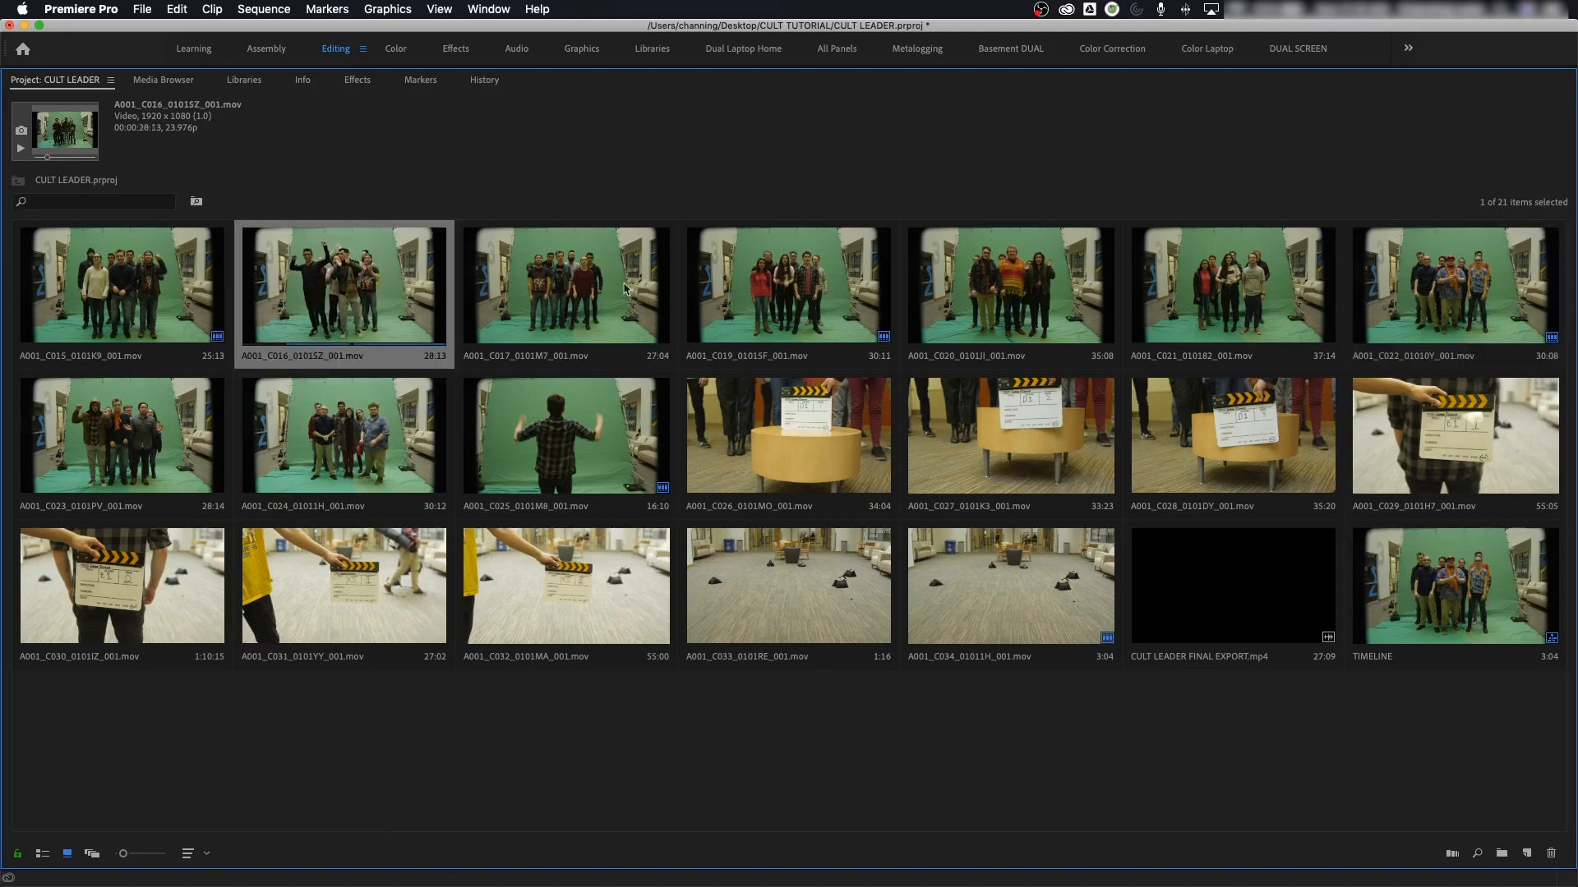
pyautogui.click(945, 287)
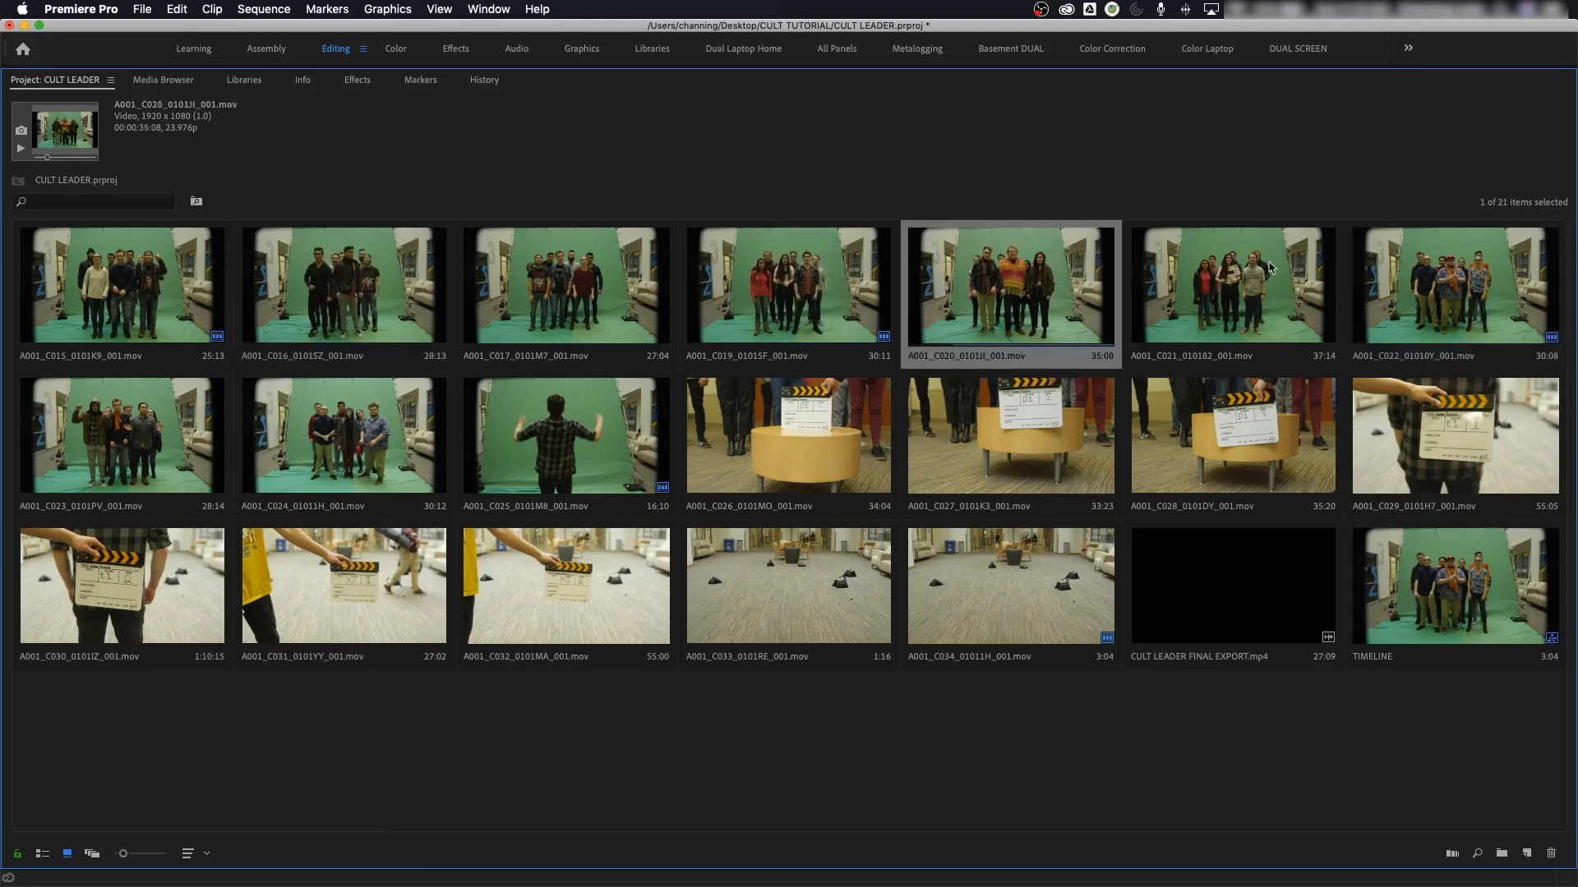
pyautogui.click(116, 451)
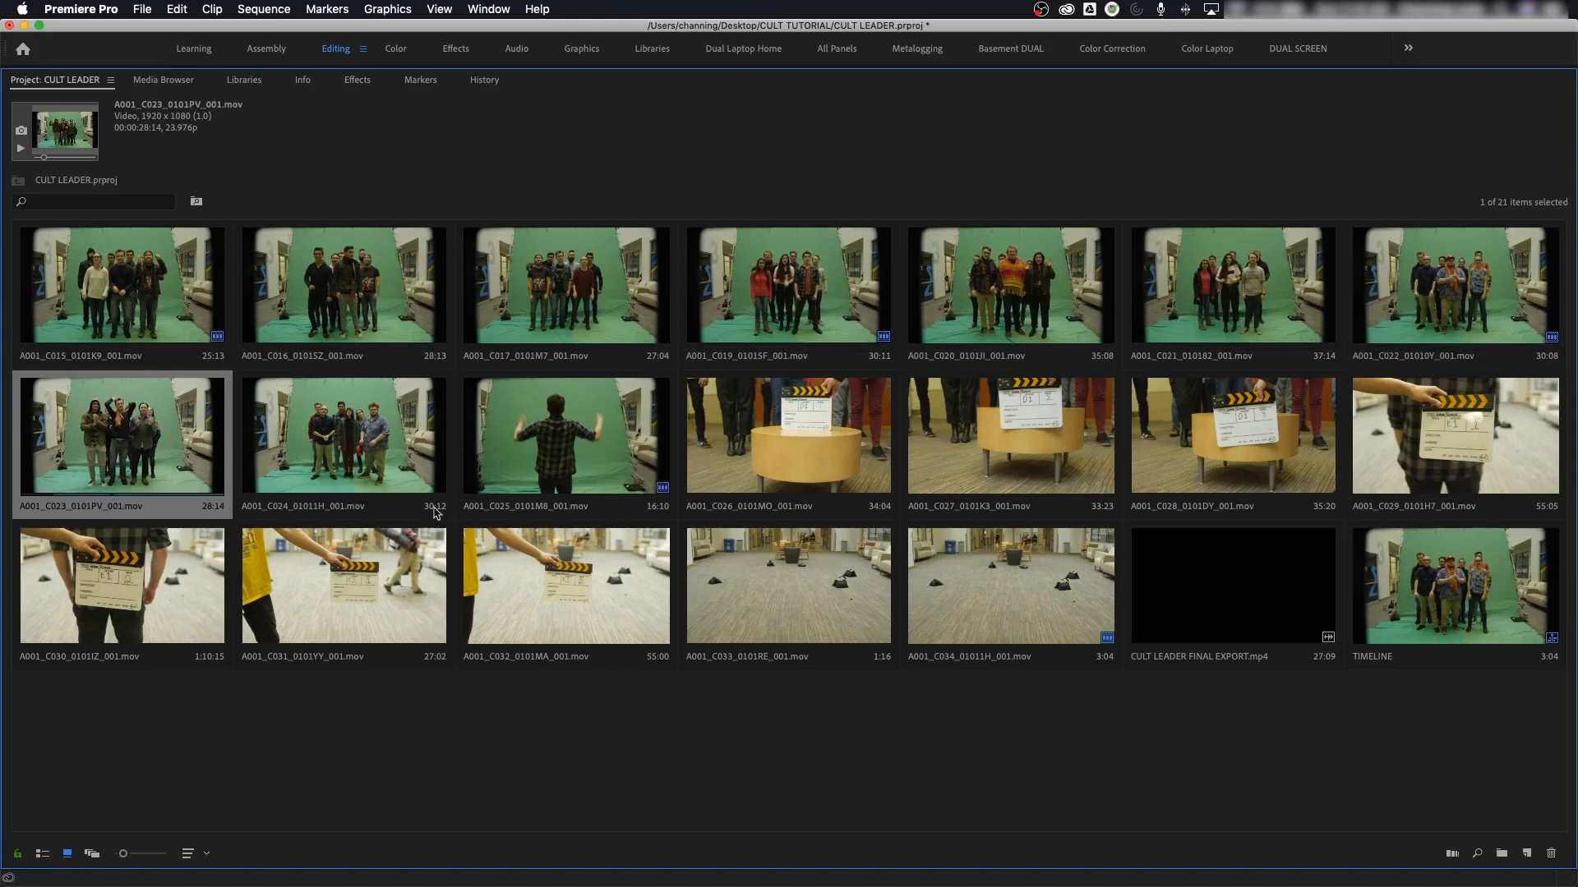
pyautogui.click(543, 288)
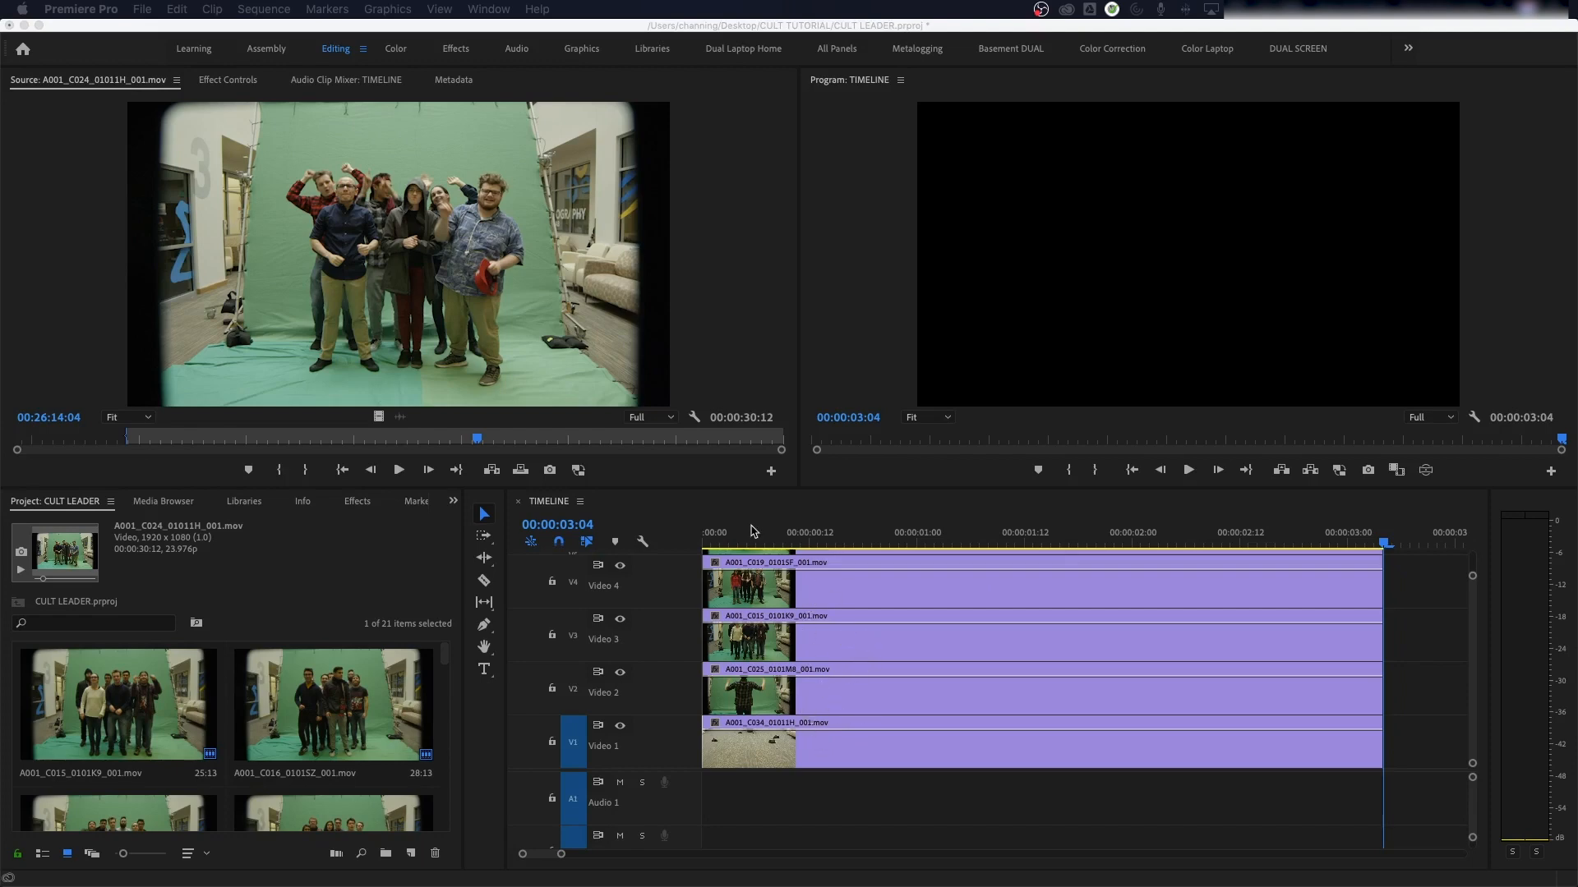
# Step: Show the full stack of clips from V1 to V11 in the enlarged timeline and save the project
pyautogui.press('`')
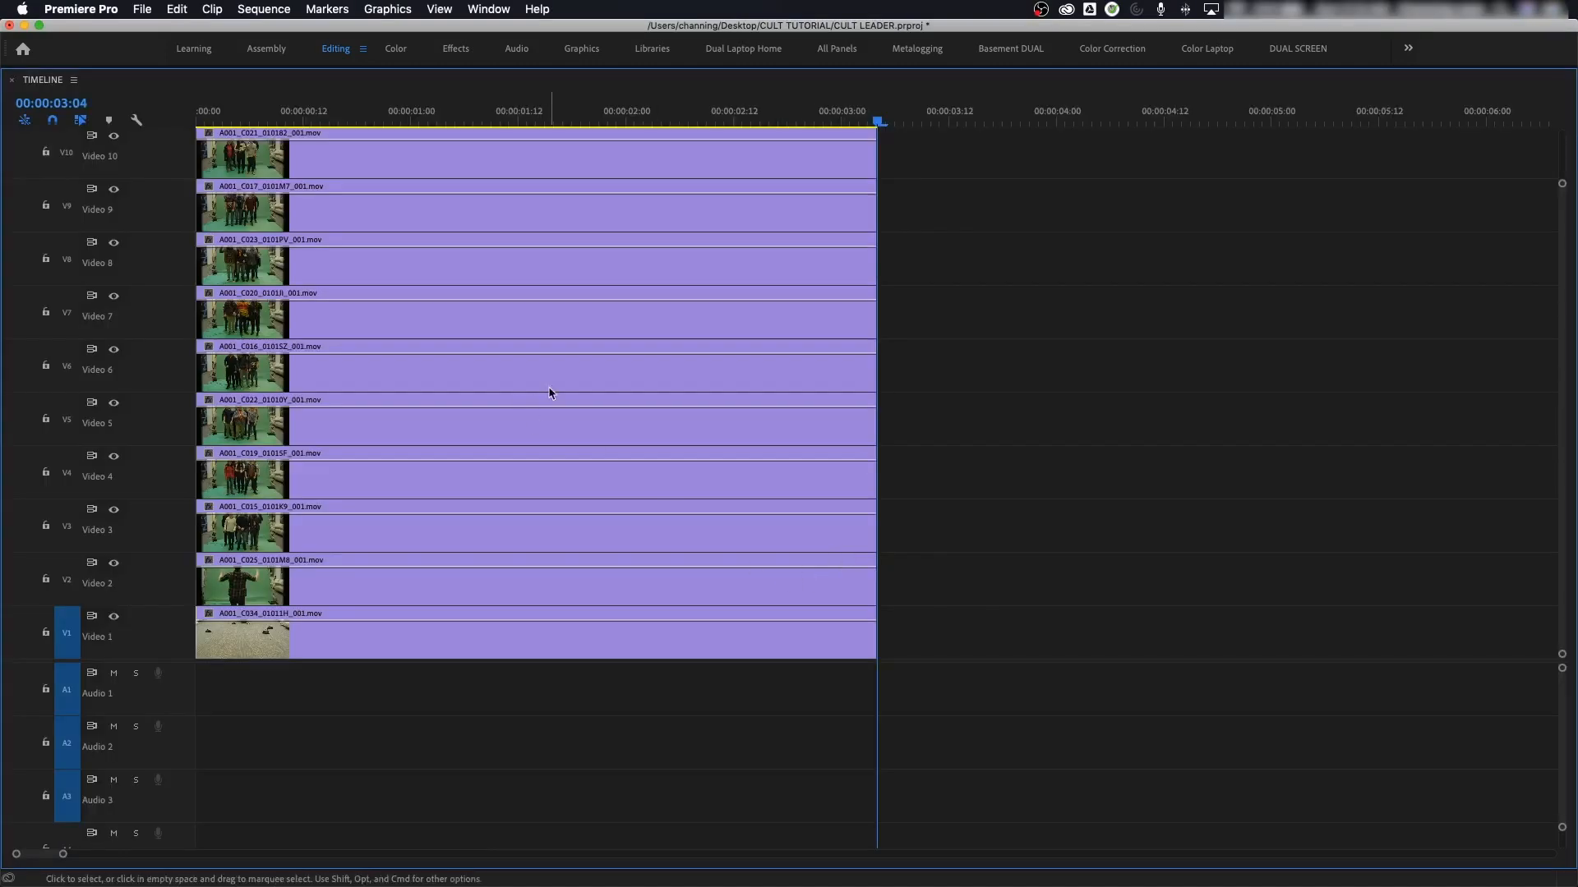
pyautogui.press('\\')
pyautogui.scroll(2, 362, 423)
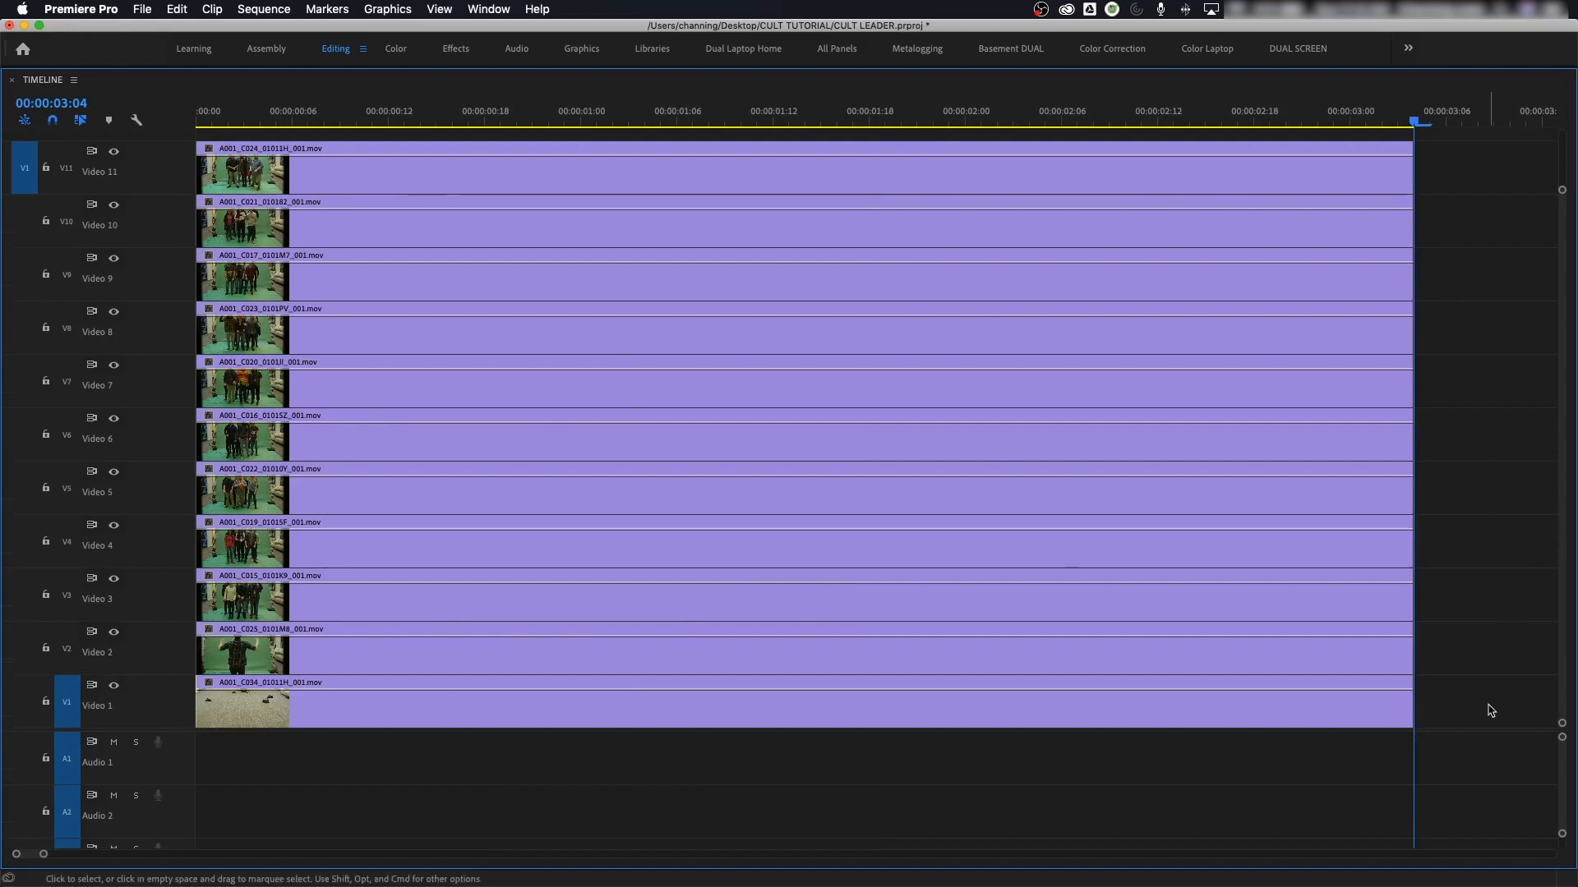
pyautogui.press('super+s')
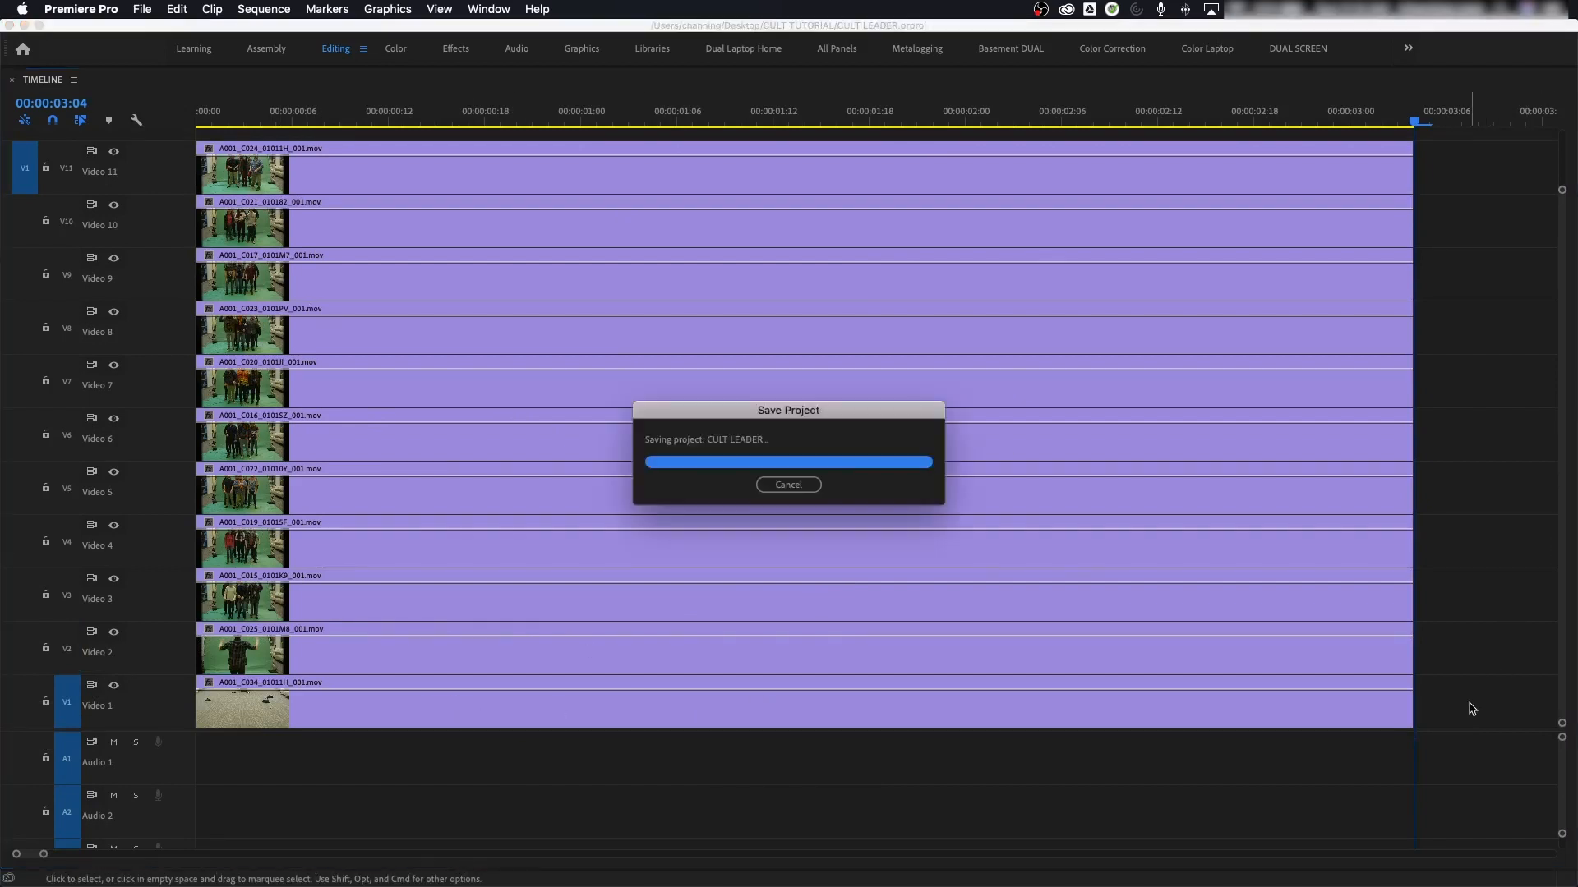
# Step: Select all clips on V1 to V11 and turn off Scale to Frame Size for them
pyautogui.moveTo(1471, 705); pyautogui.dragTo(782, 173)
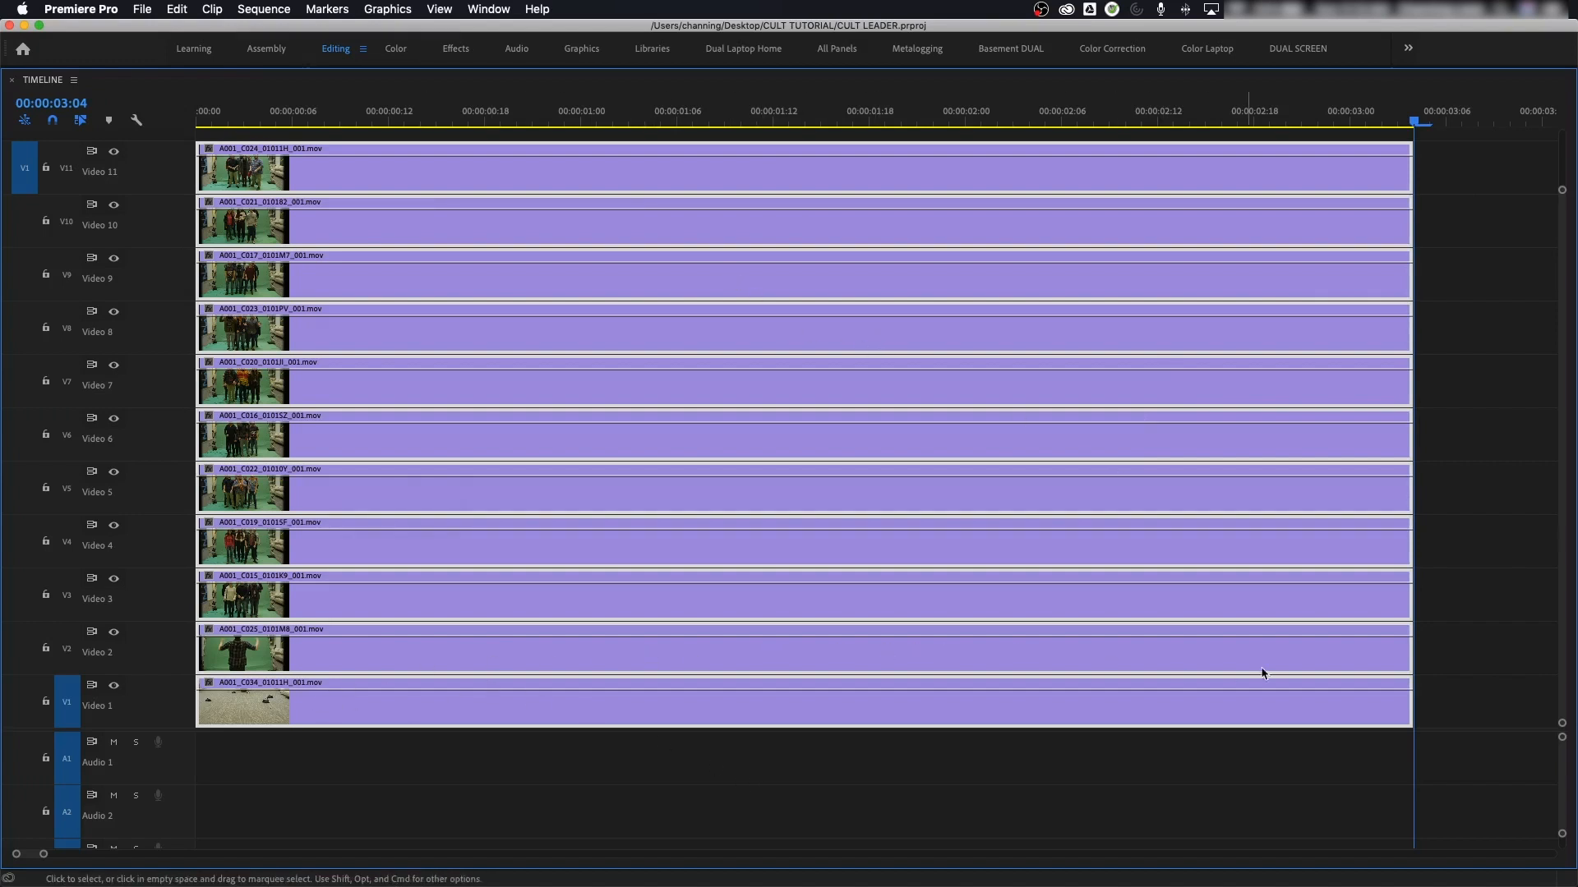
pyautogui.moveTo(1477, 713); pyautogui.dragTo(1339, 169)
pyautogui.click(1472, 390)
pyautogui.press('super+a')
pyautogui.click(221, 14)
pyautogui.moveTo(264, 136)
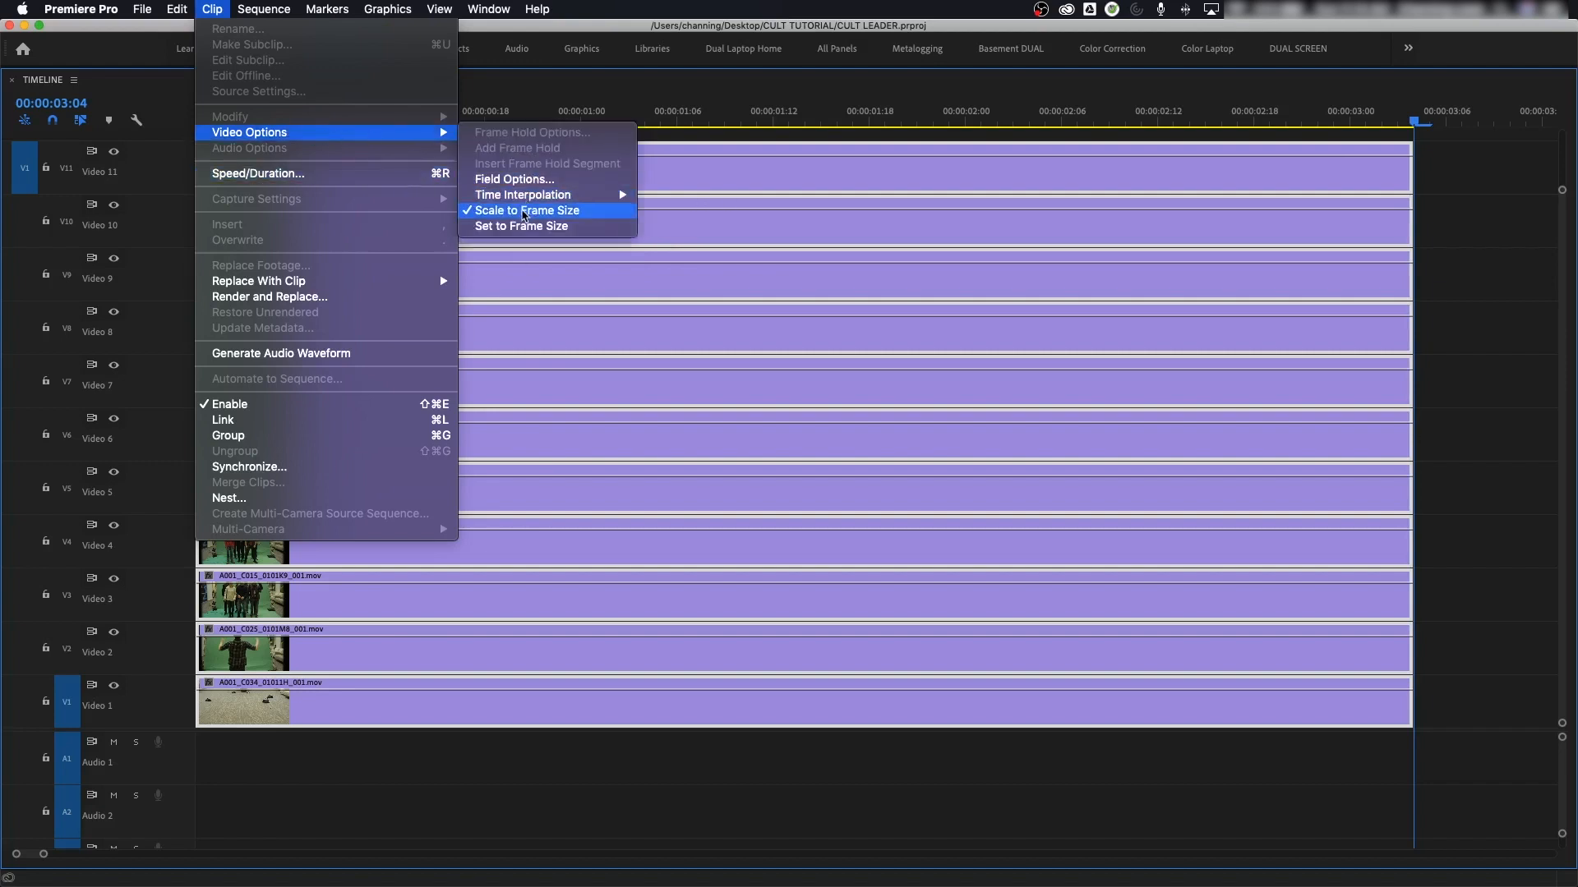
pyautogui.click(522, 215)
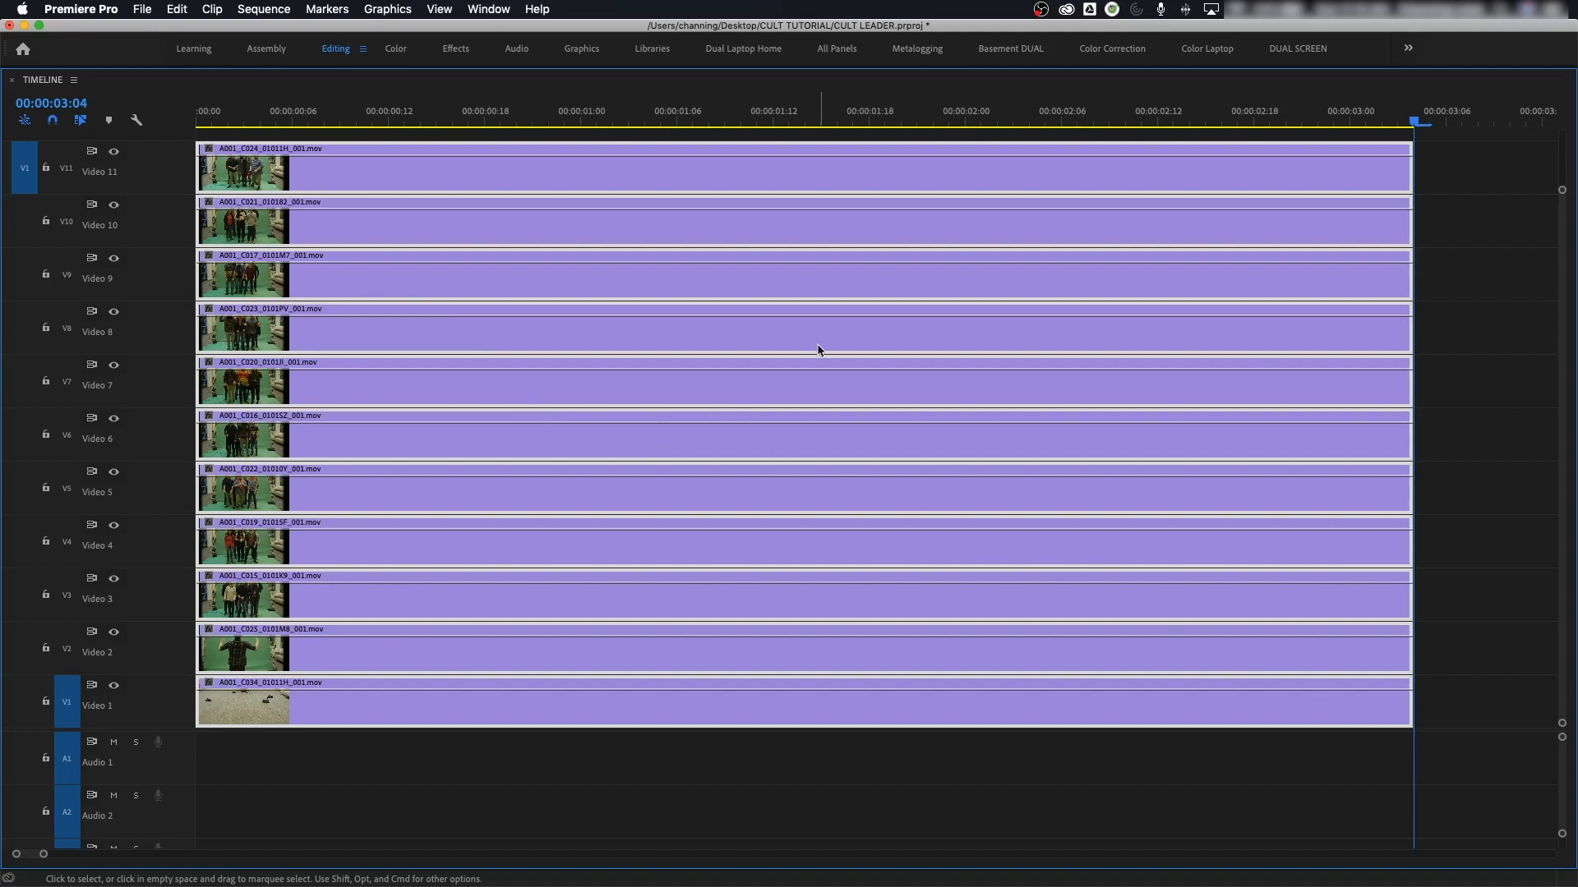
# Step: Replace the selected clips with an After Effects composition, saving the project as CULT LEADER EFFECT.aep over the existing file
pyautogui.rightClick(627, 184)
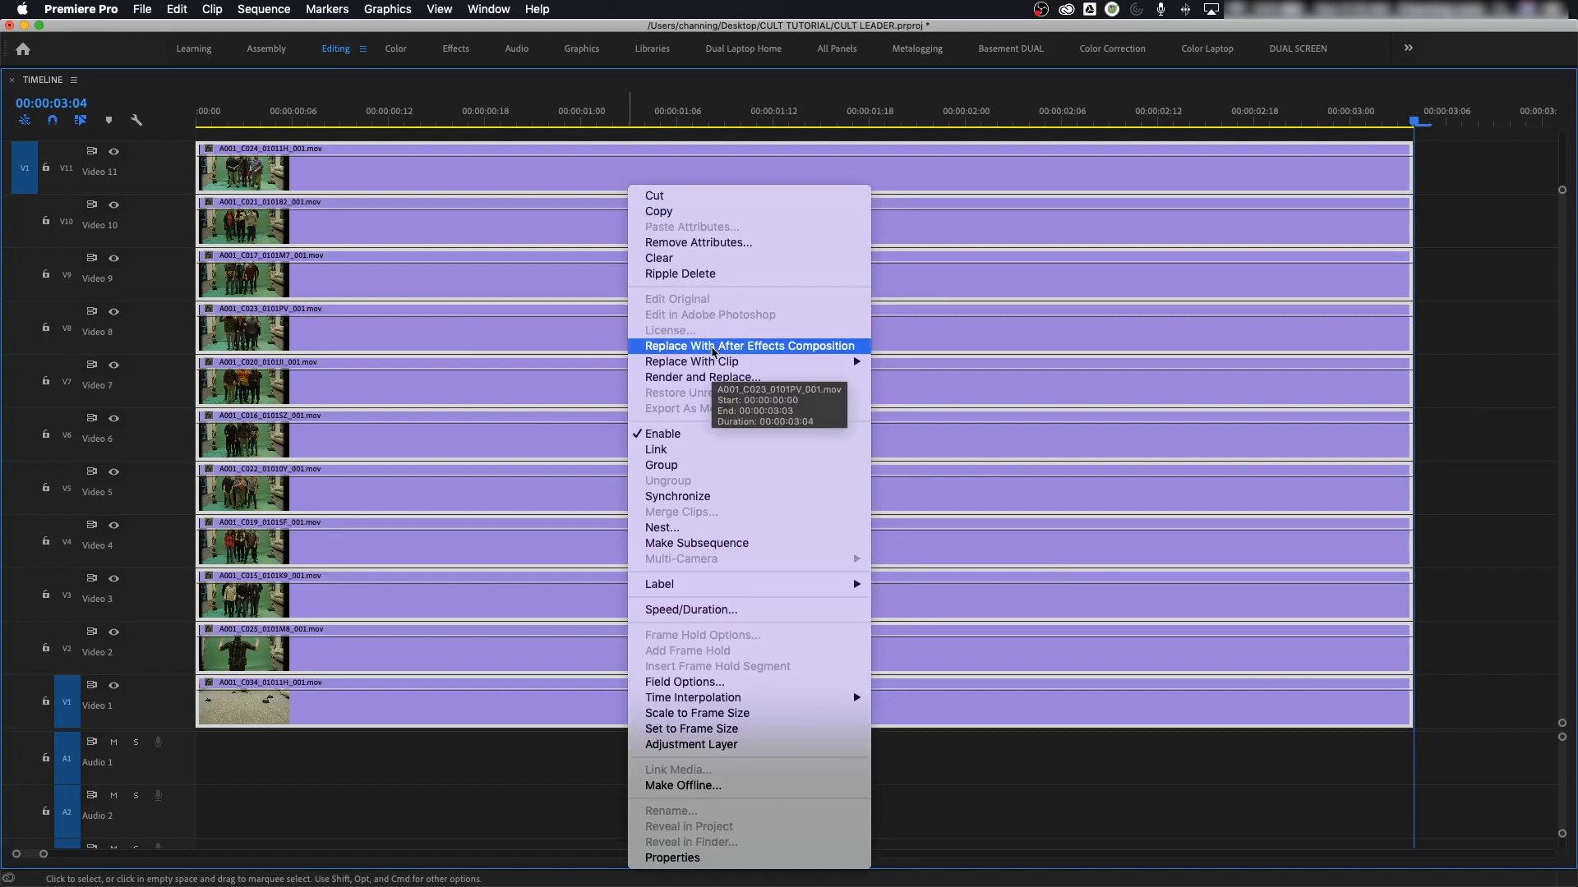
pyautogui.click(713, 348)
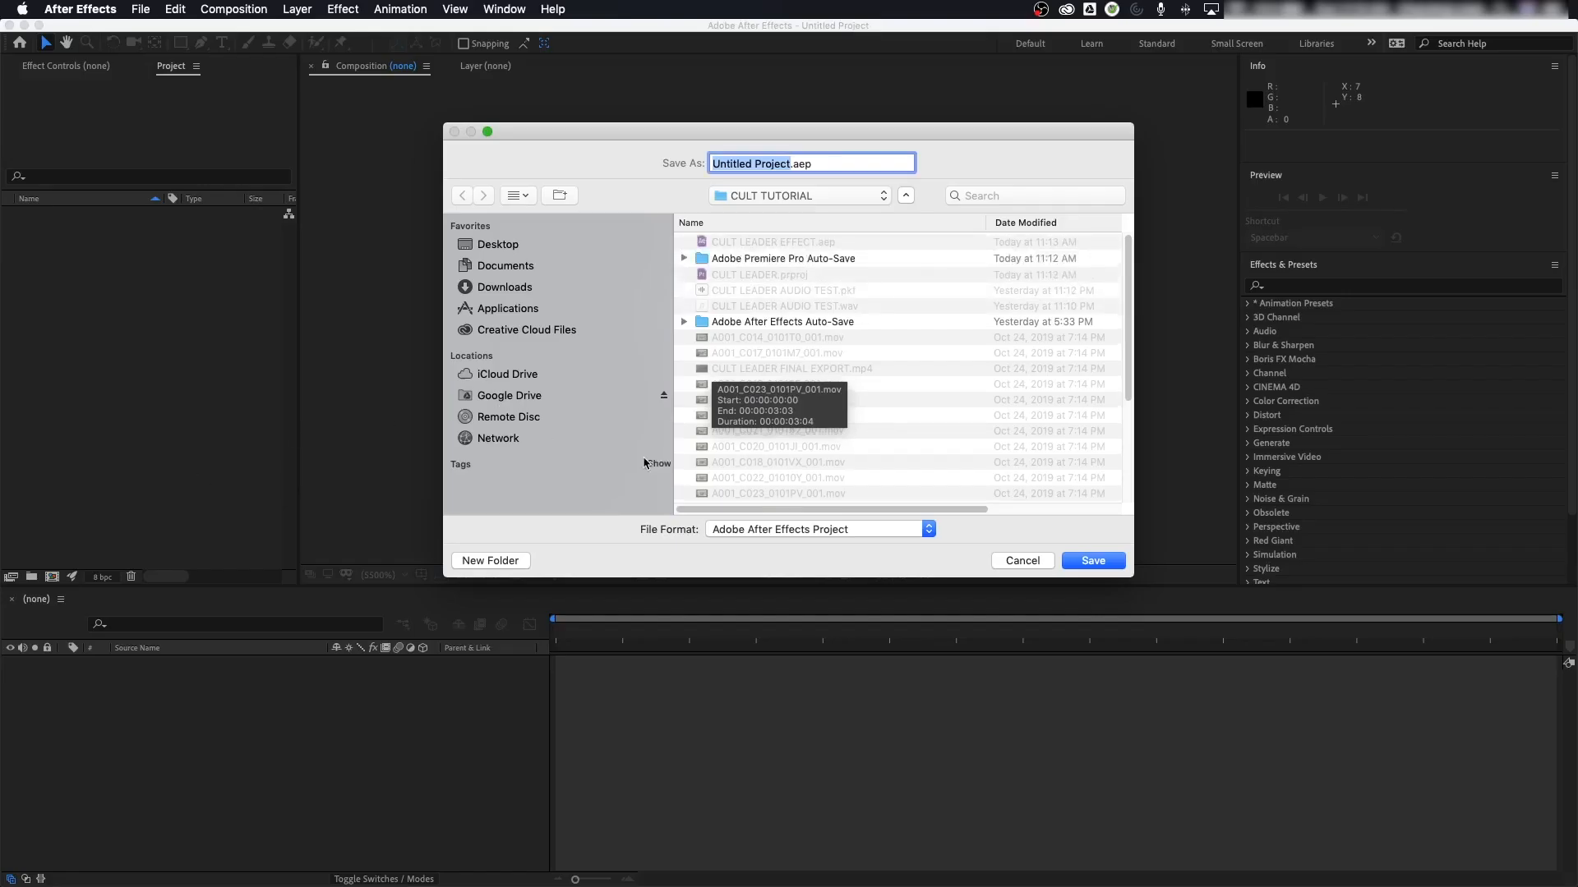
pyautogui.click(779, 245)
pyautogui.click(1091, 562)
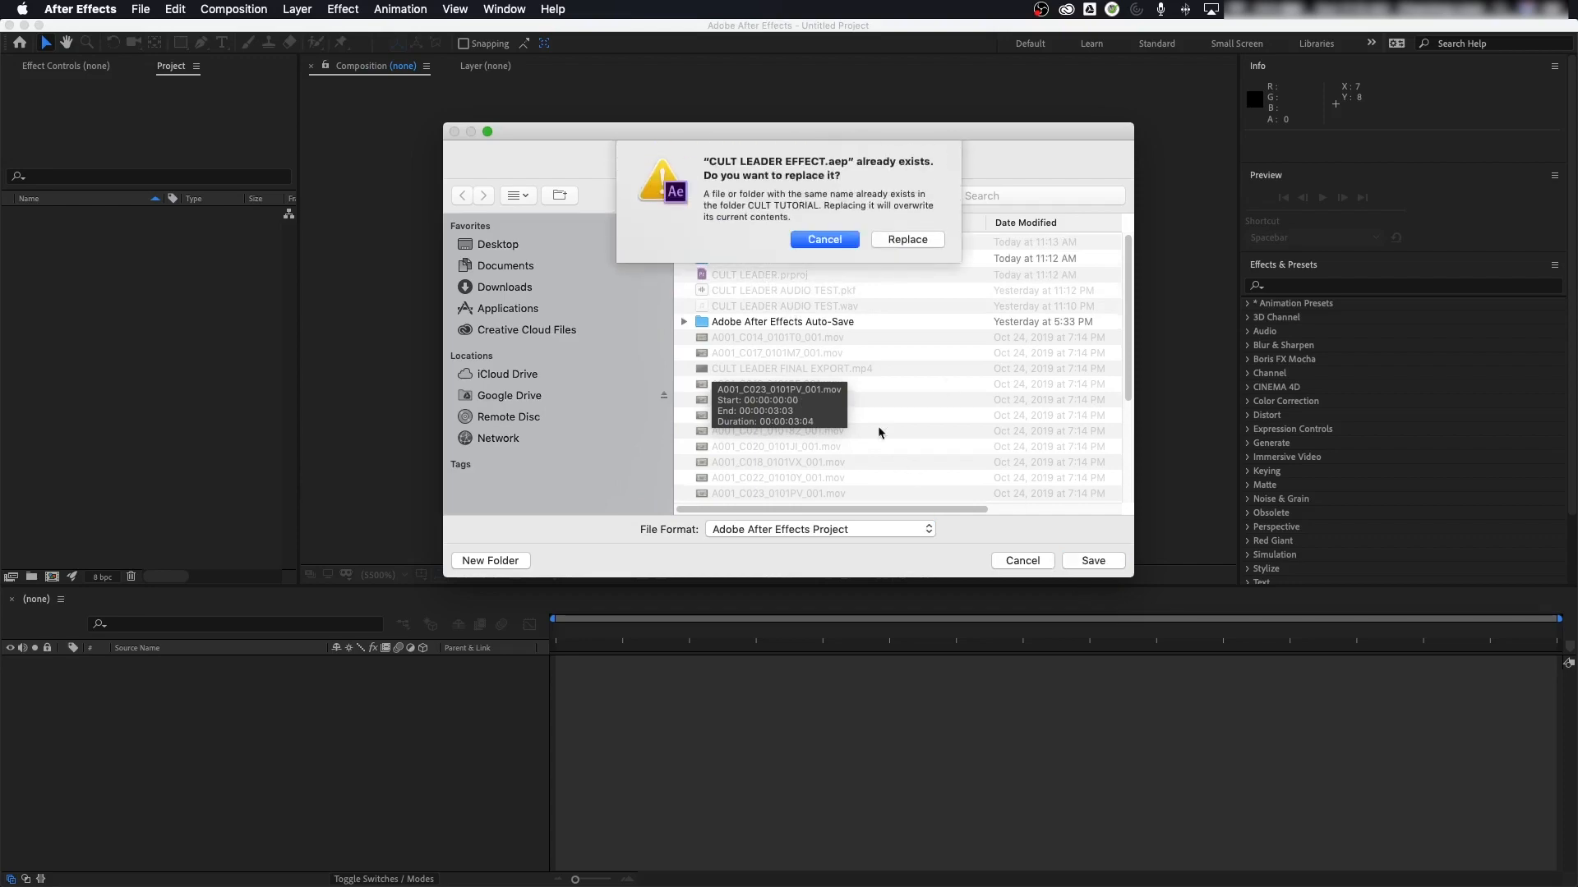
pyautogui.click(909, 236)
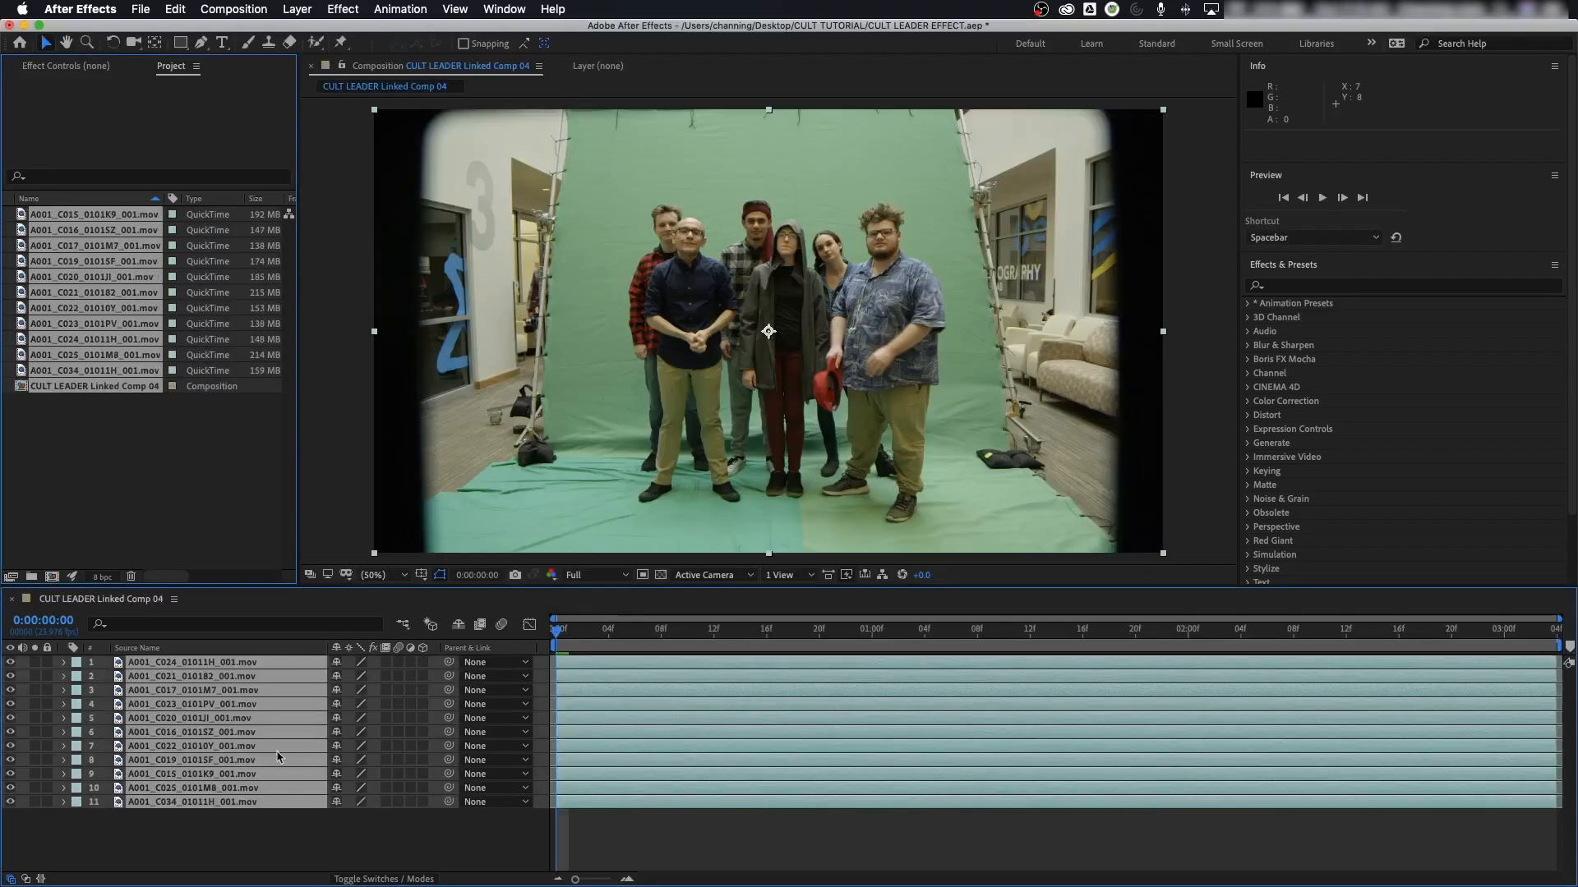
# Step: Preview the linked composition in After Effects briefly and deselect all project items and layers
pyautogui.press('space')
pyautogui.press('space')
pyautogui.click(157, 497)
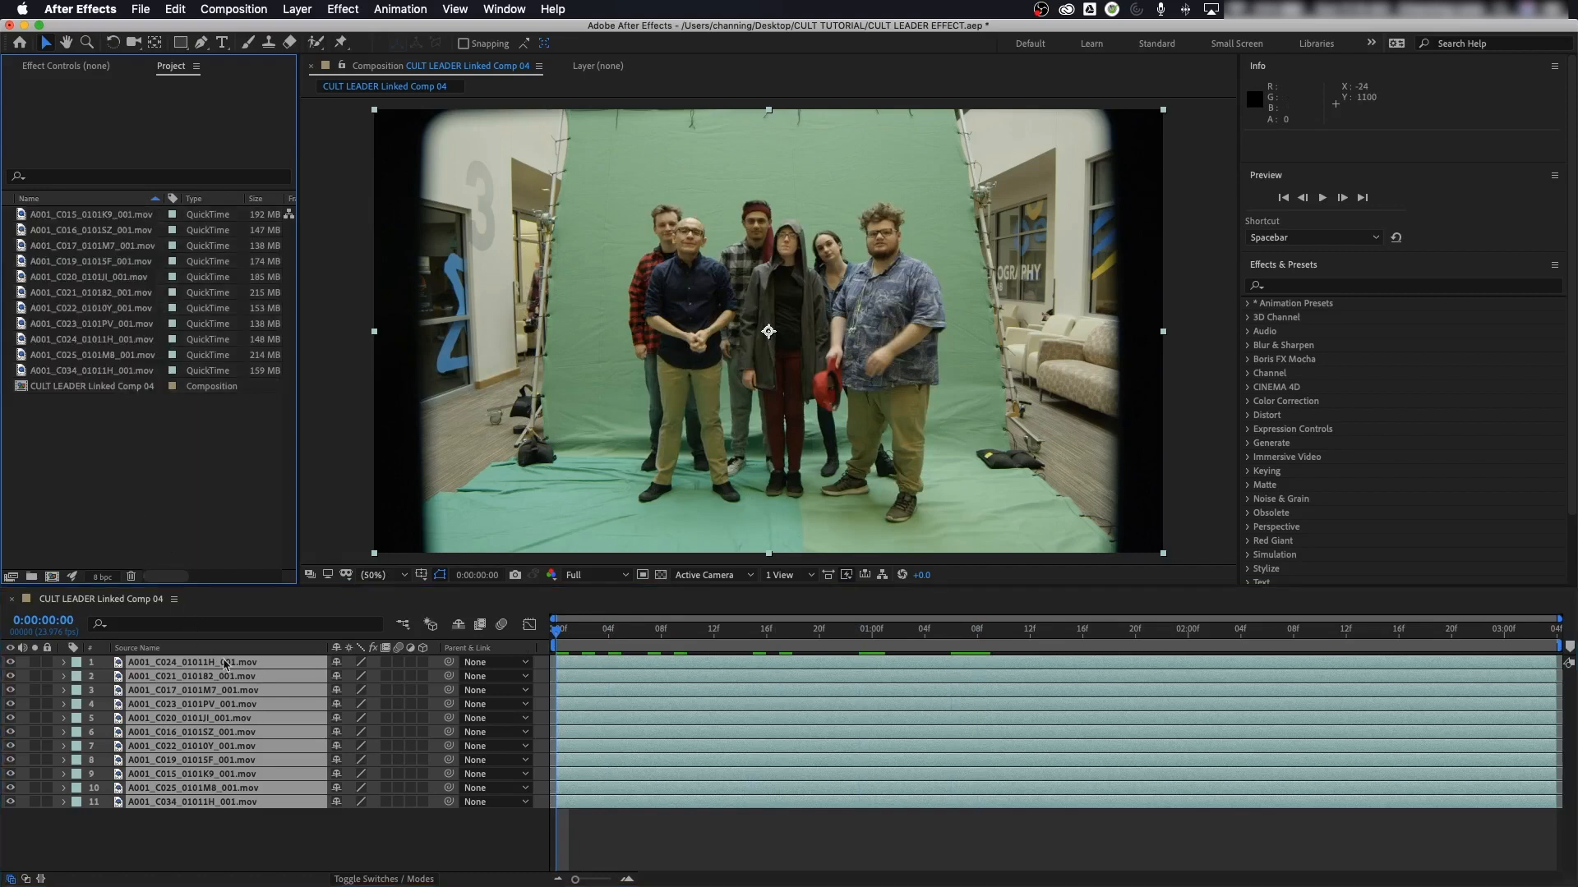
pyautogui.click(229, 838)
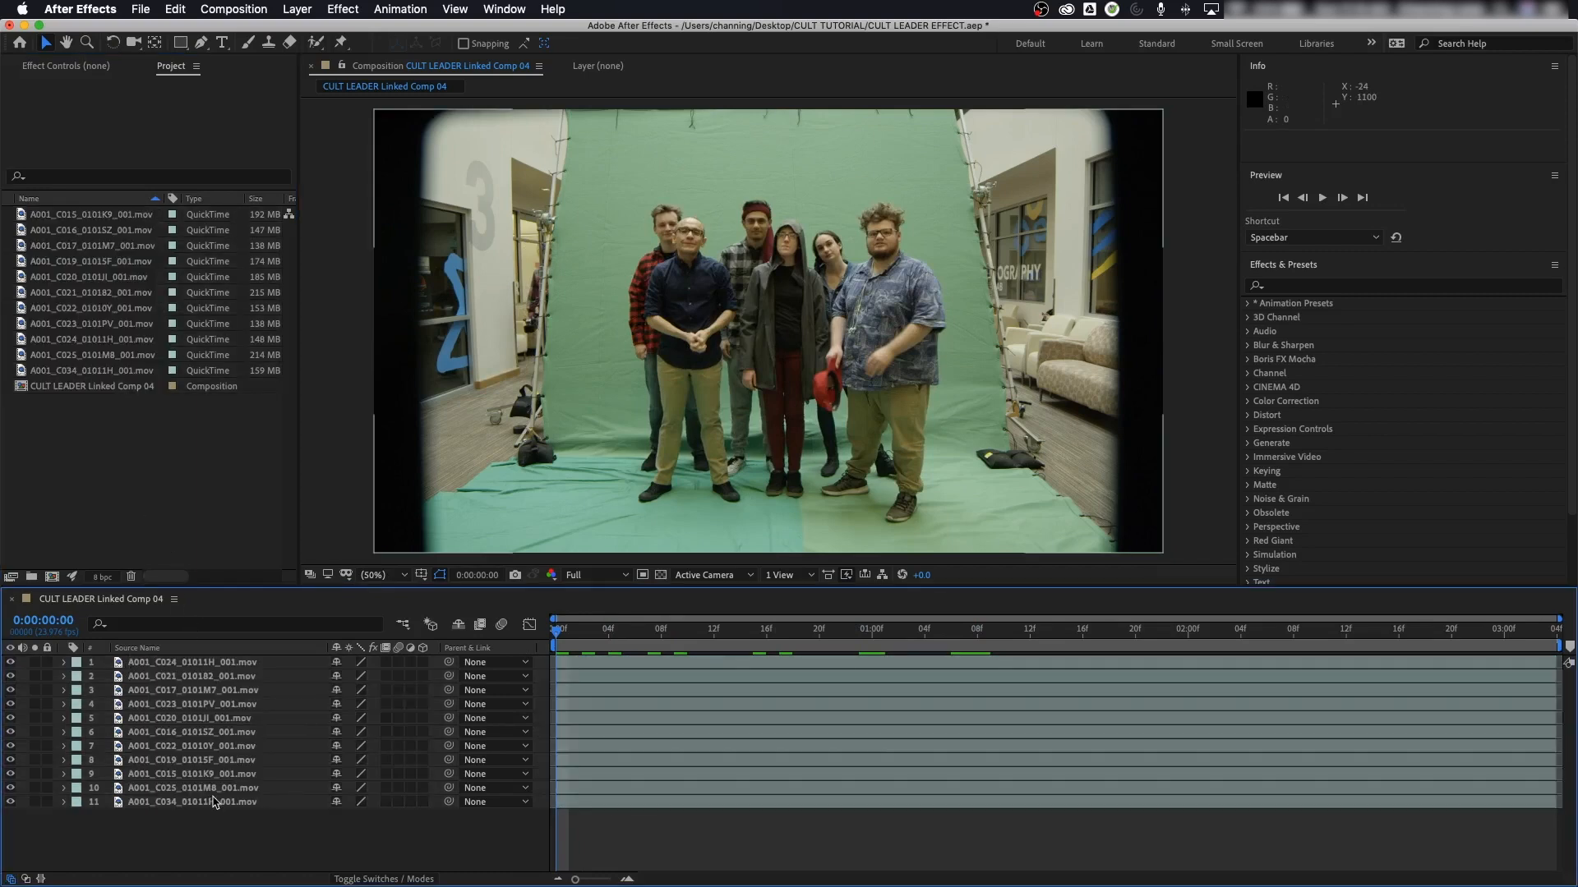
pyautogui.click(218, 789)
pyautogui.keyDown('shift'); pyautogui.click(222, 664); pyautogui.keyUp('shift')
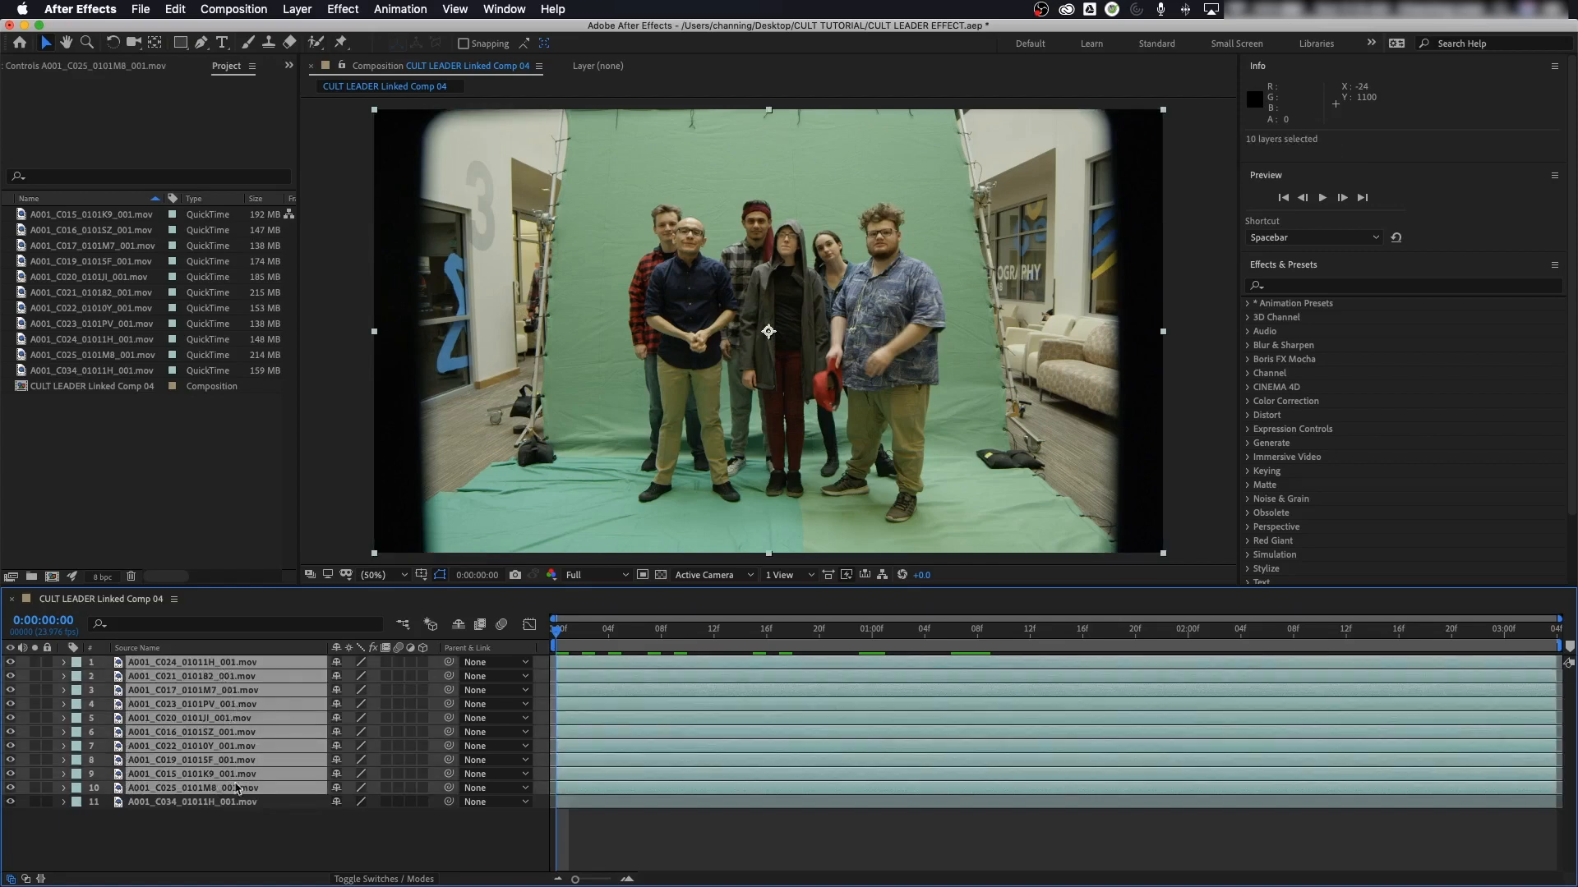
pyautogui.click(230, 803)
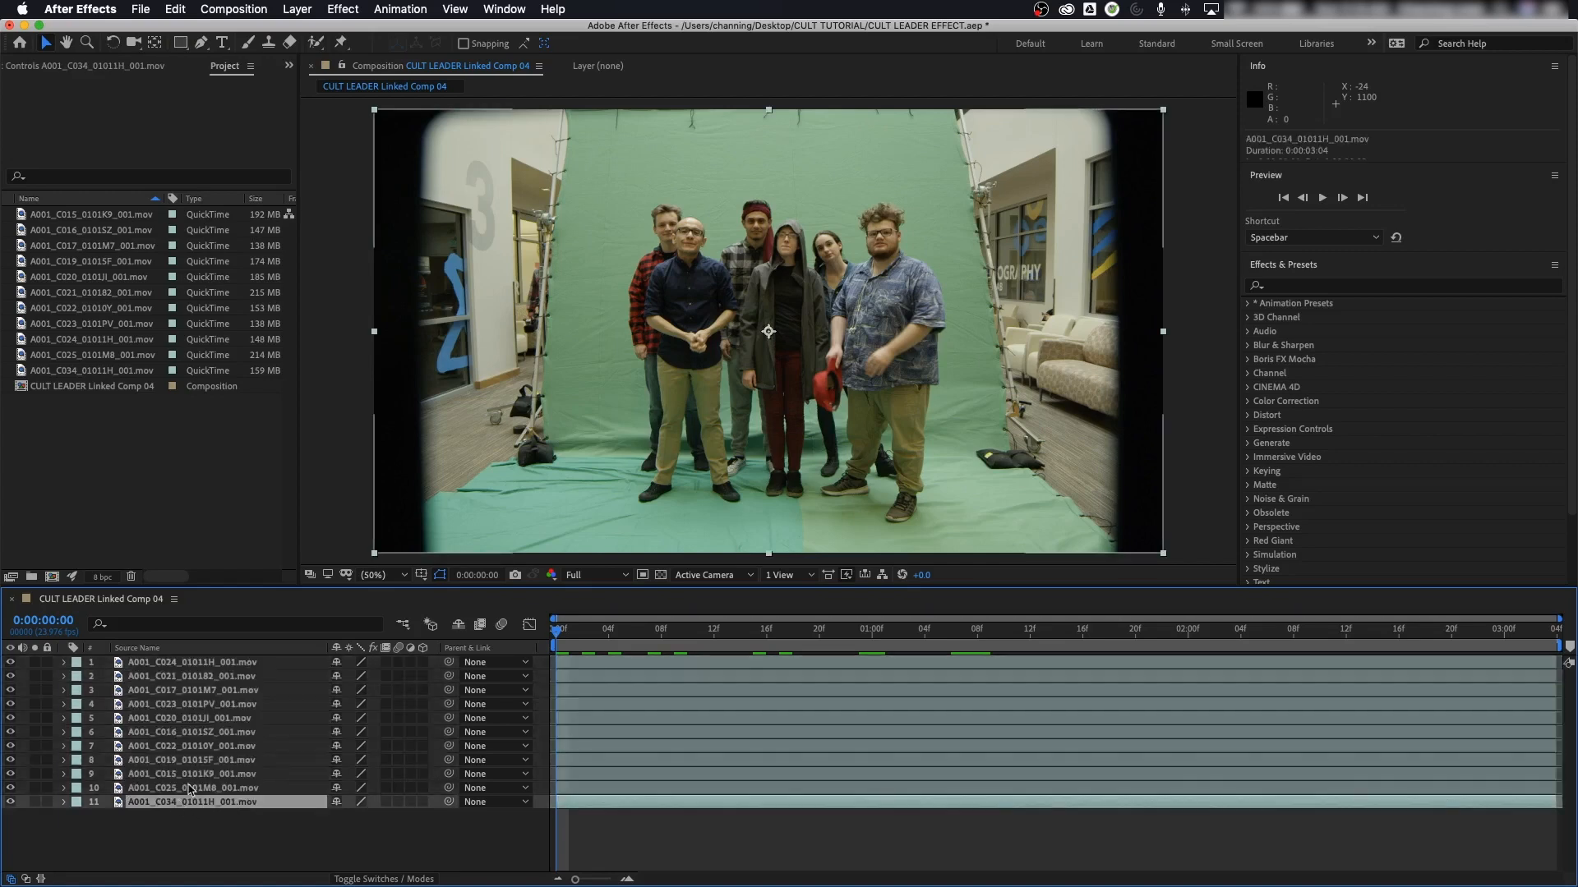
pyautogui.click(194, 788)
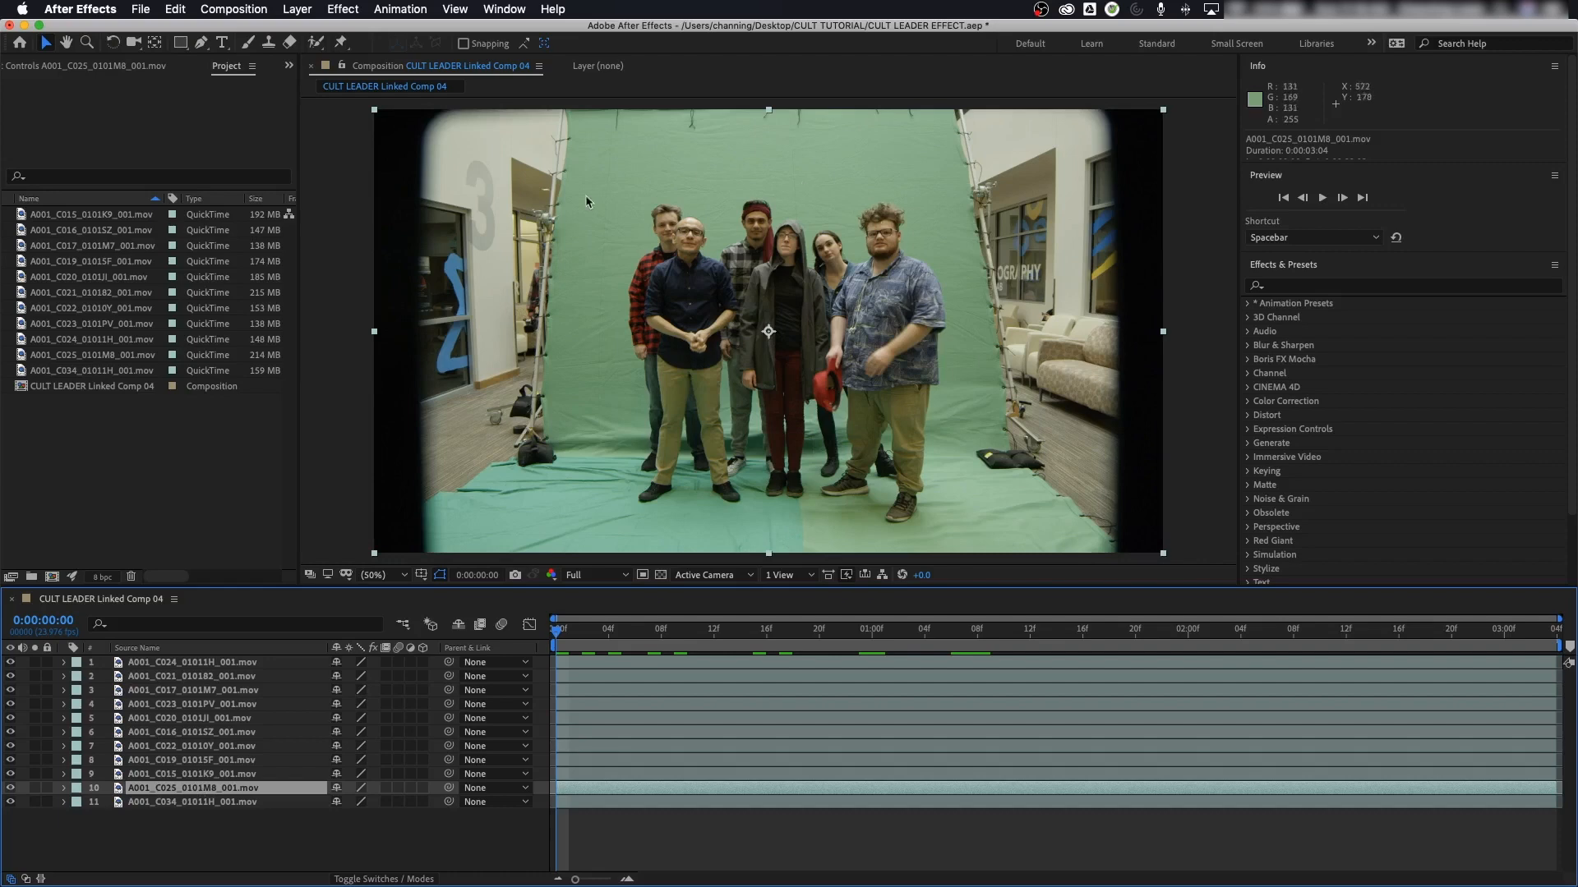
pyautogui.click(184, 803)
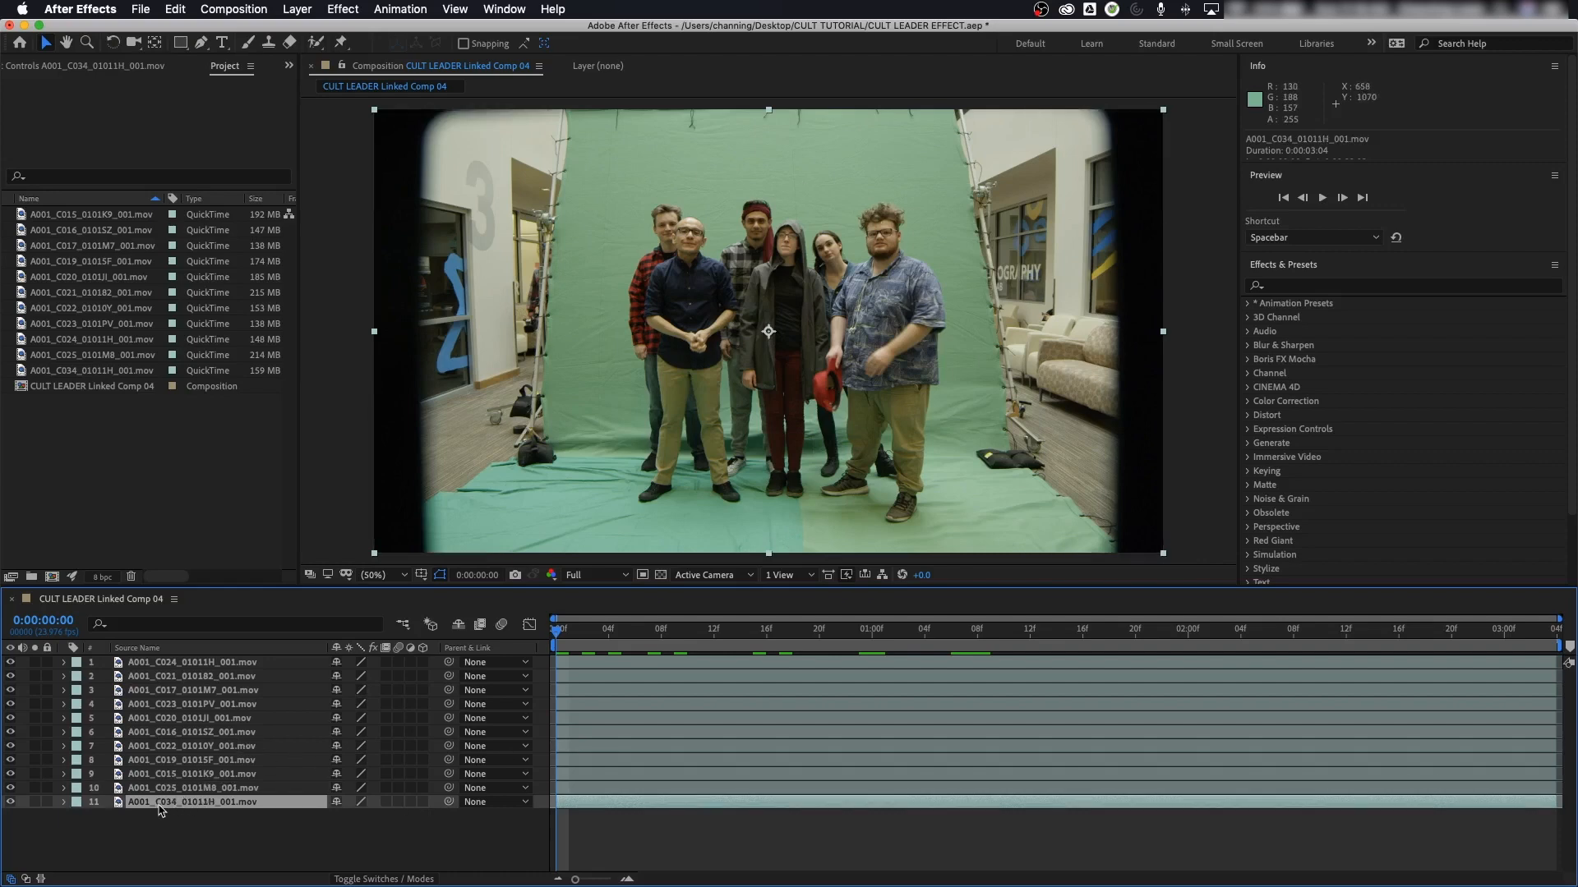
# Step: Hide all the green-screen clips on layers 1 to 10, leaving only the empty-room plate visible
pyautogui.click(184, 791)
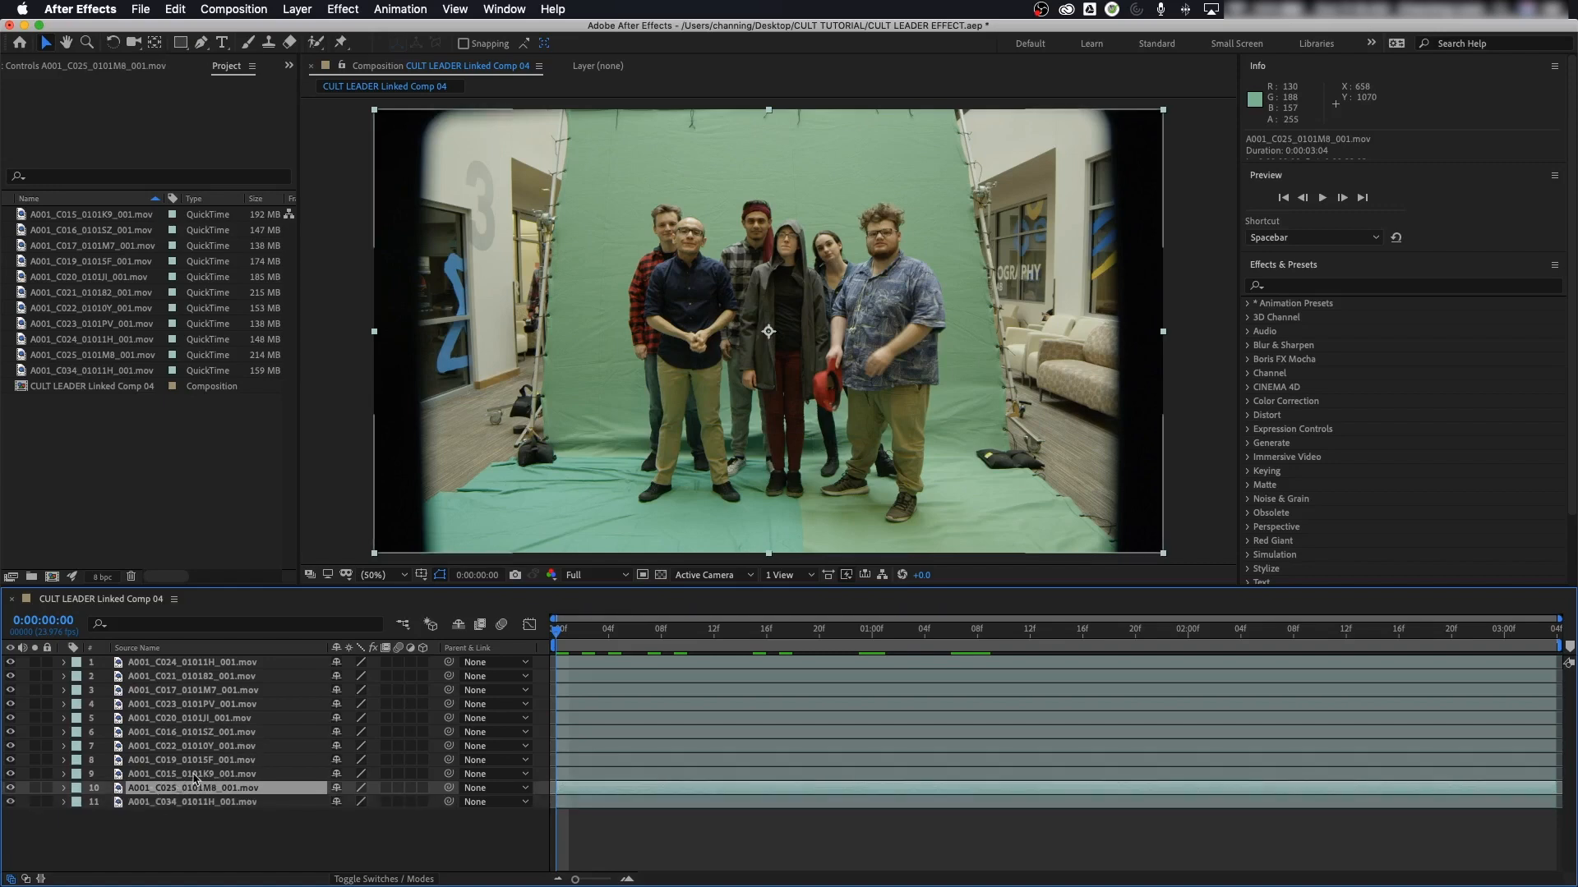
pyautogui.keyDown('shift'); pyautogui.click(189, 664); pyautogui.keyUp('shift')
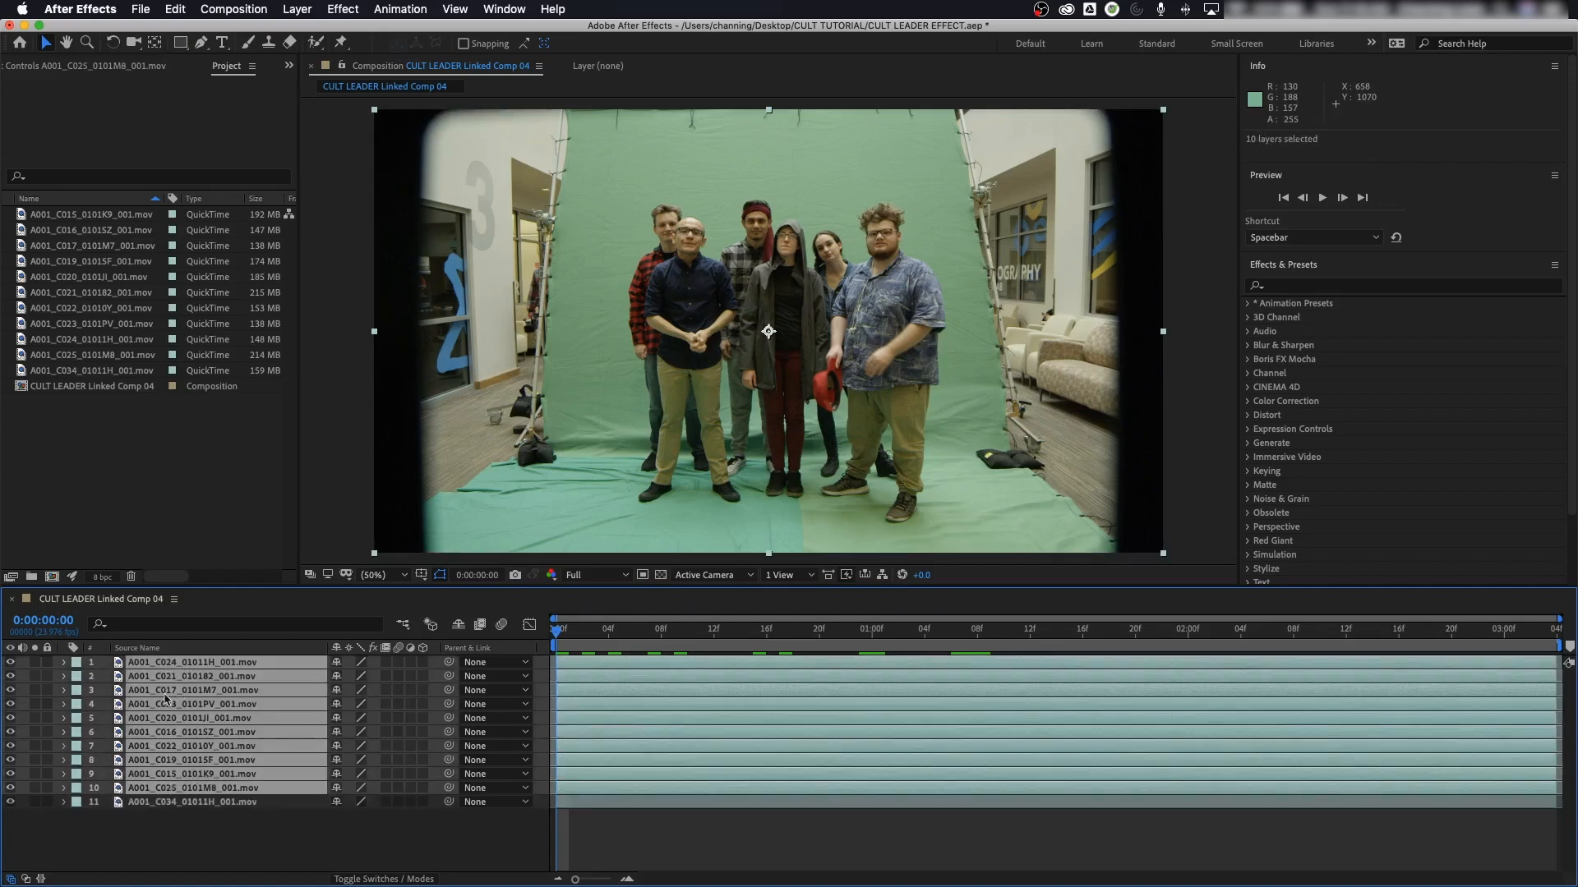
pyautogui.click(10, 662)
pyautogui.click(185, 834)
# Step: Rename the empty-room plate layer as JIB SHOT
pyautogui.click(170, 804)
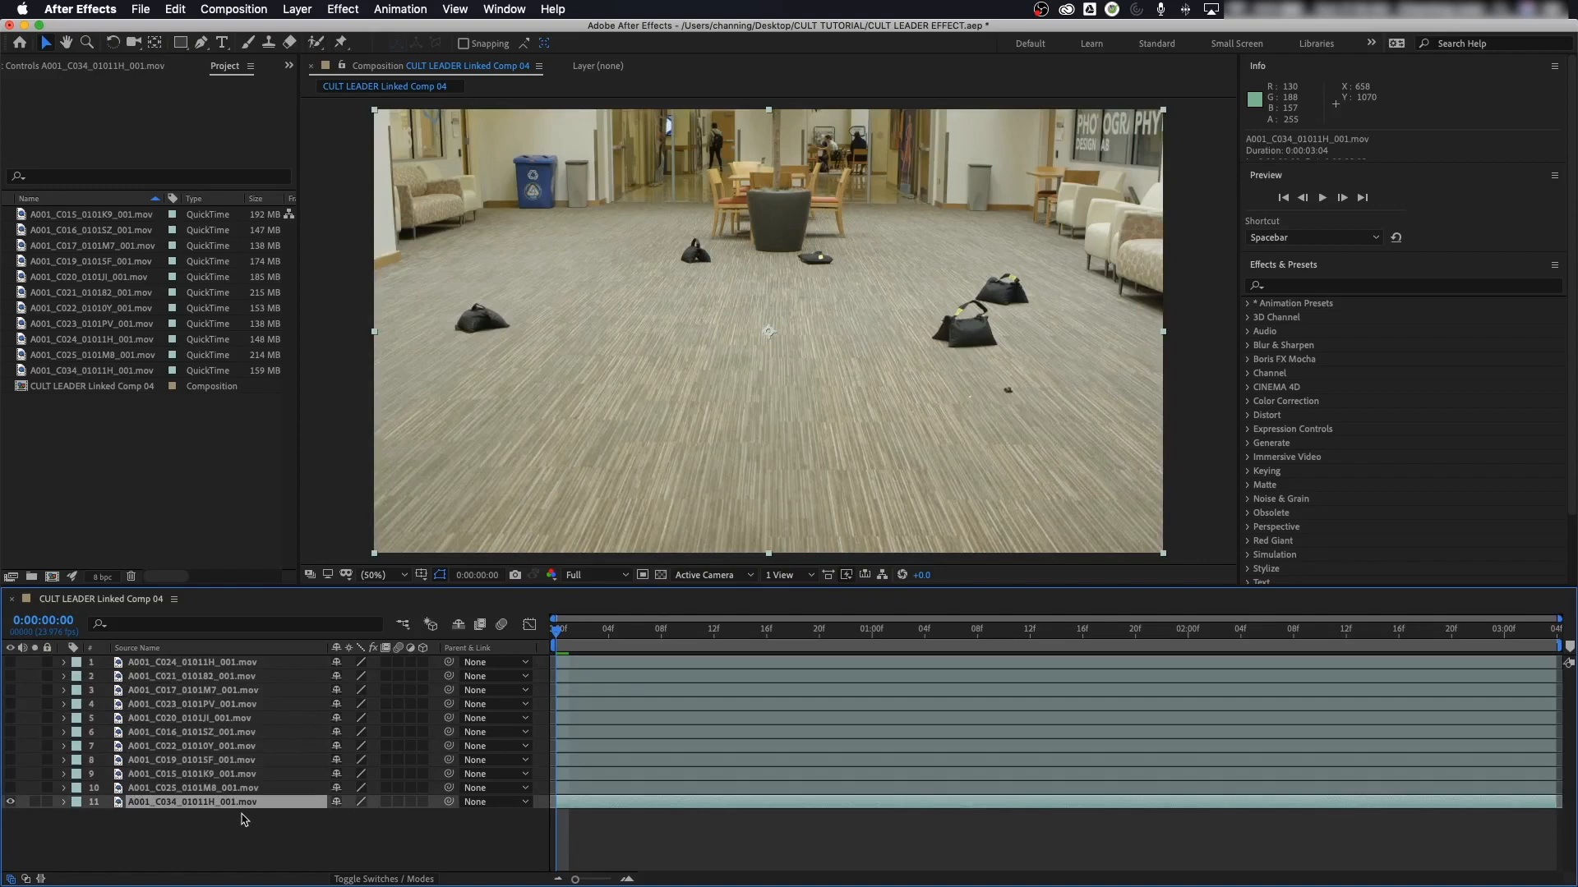
pyautogui.press('Return')
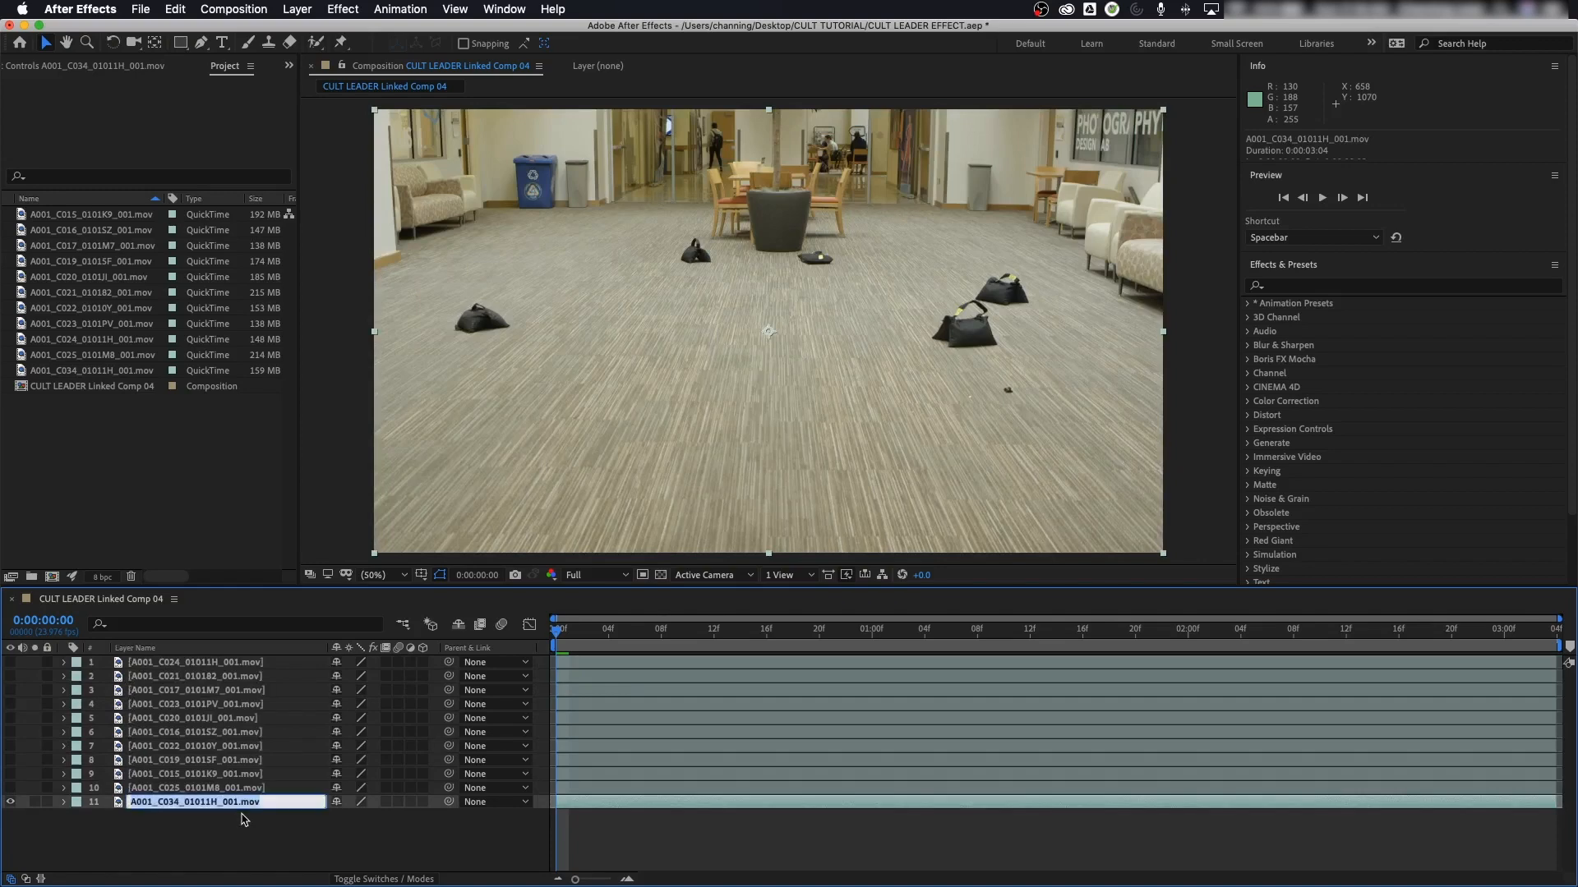
pyautogui.write('JIB SHOT')
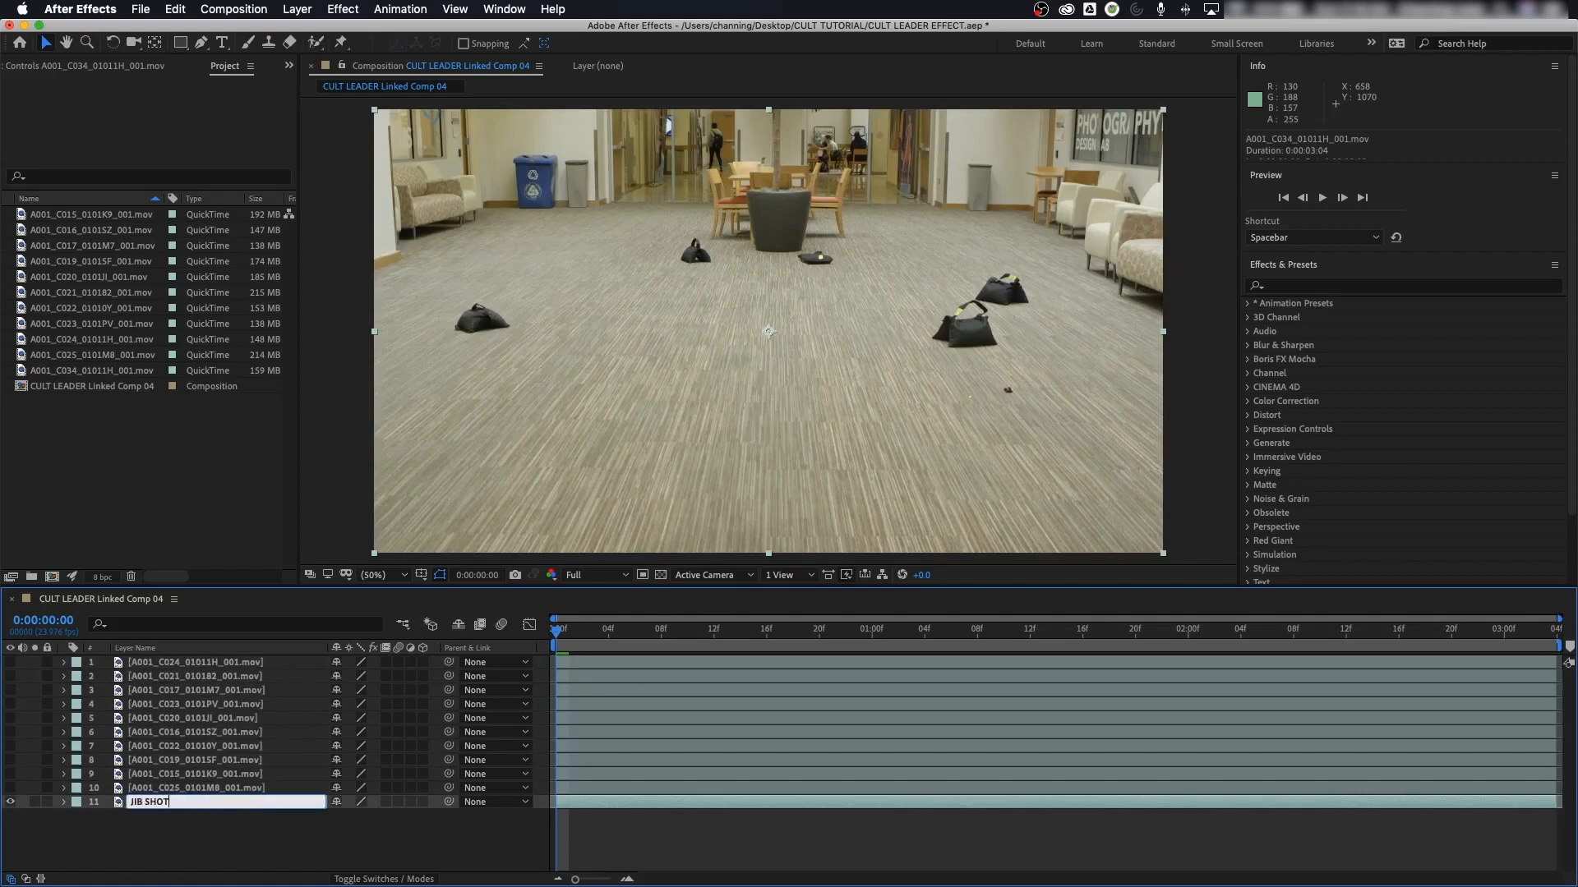
pyautogui.press('Return')
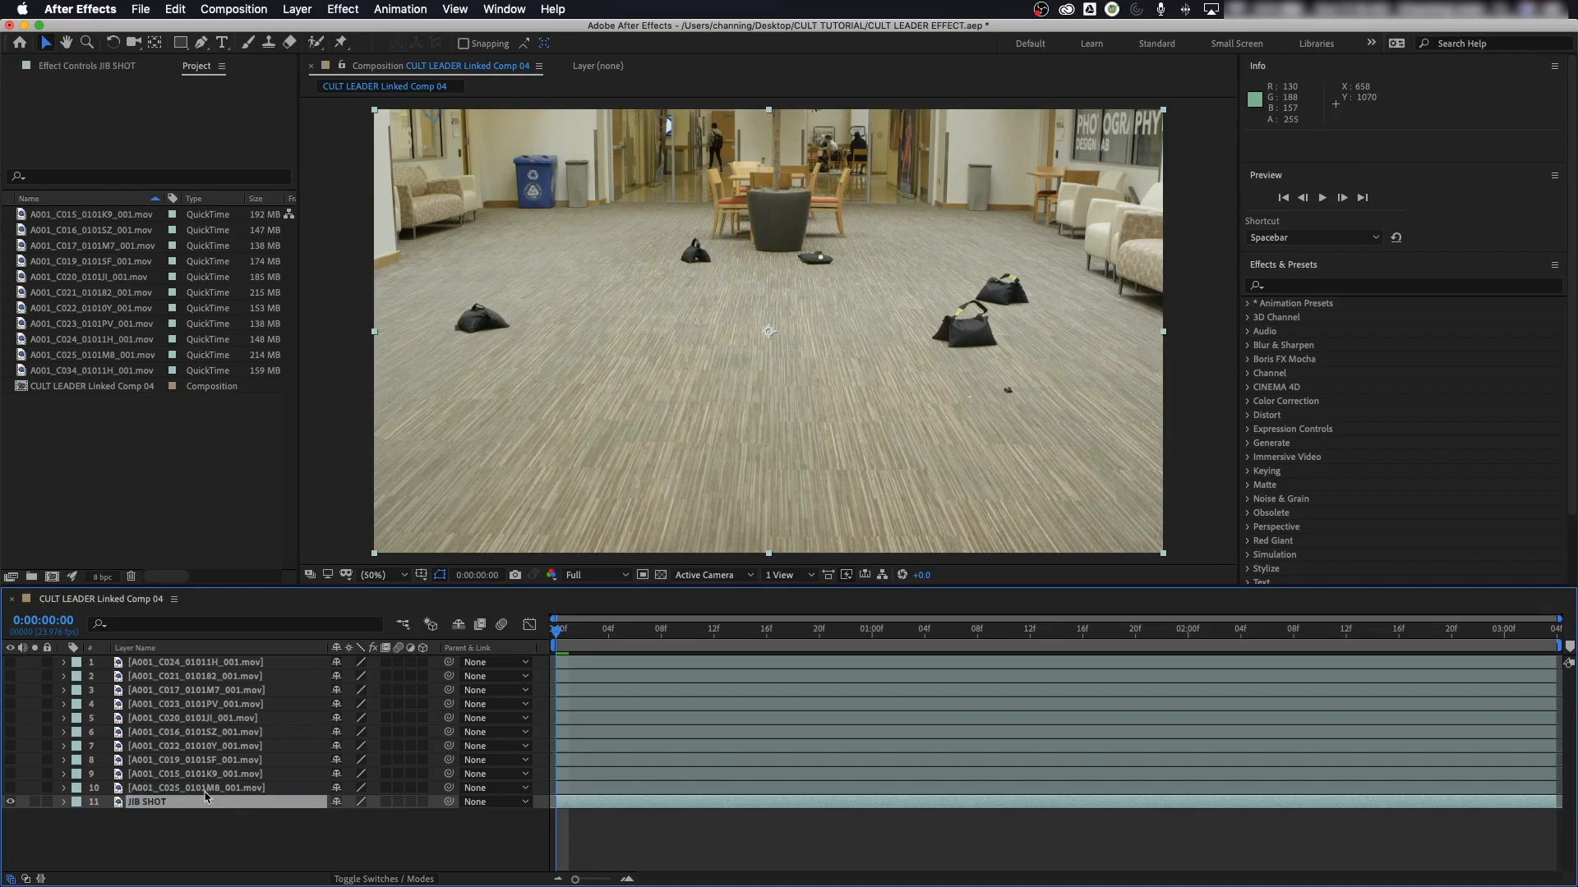
# Step: Turn on visibility for the A001_C025 leader clip directly above the JIB SHOT layer
pyautogui.click(158, 788)
pyautogui.click(10, 788)
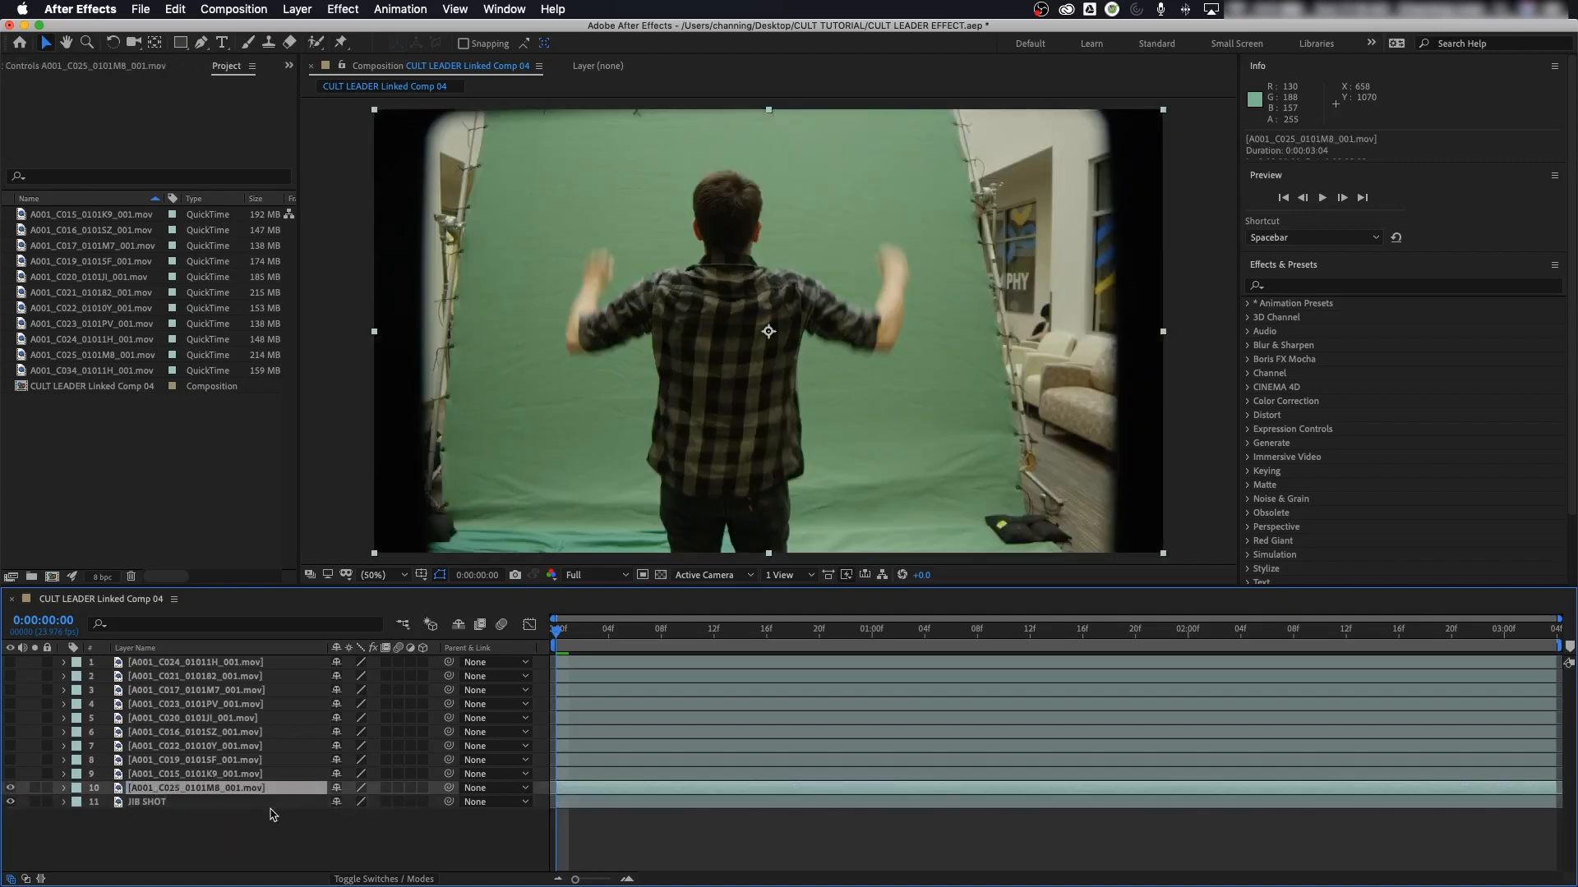
pyautogui.rightClick(178, 797)
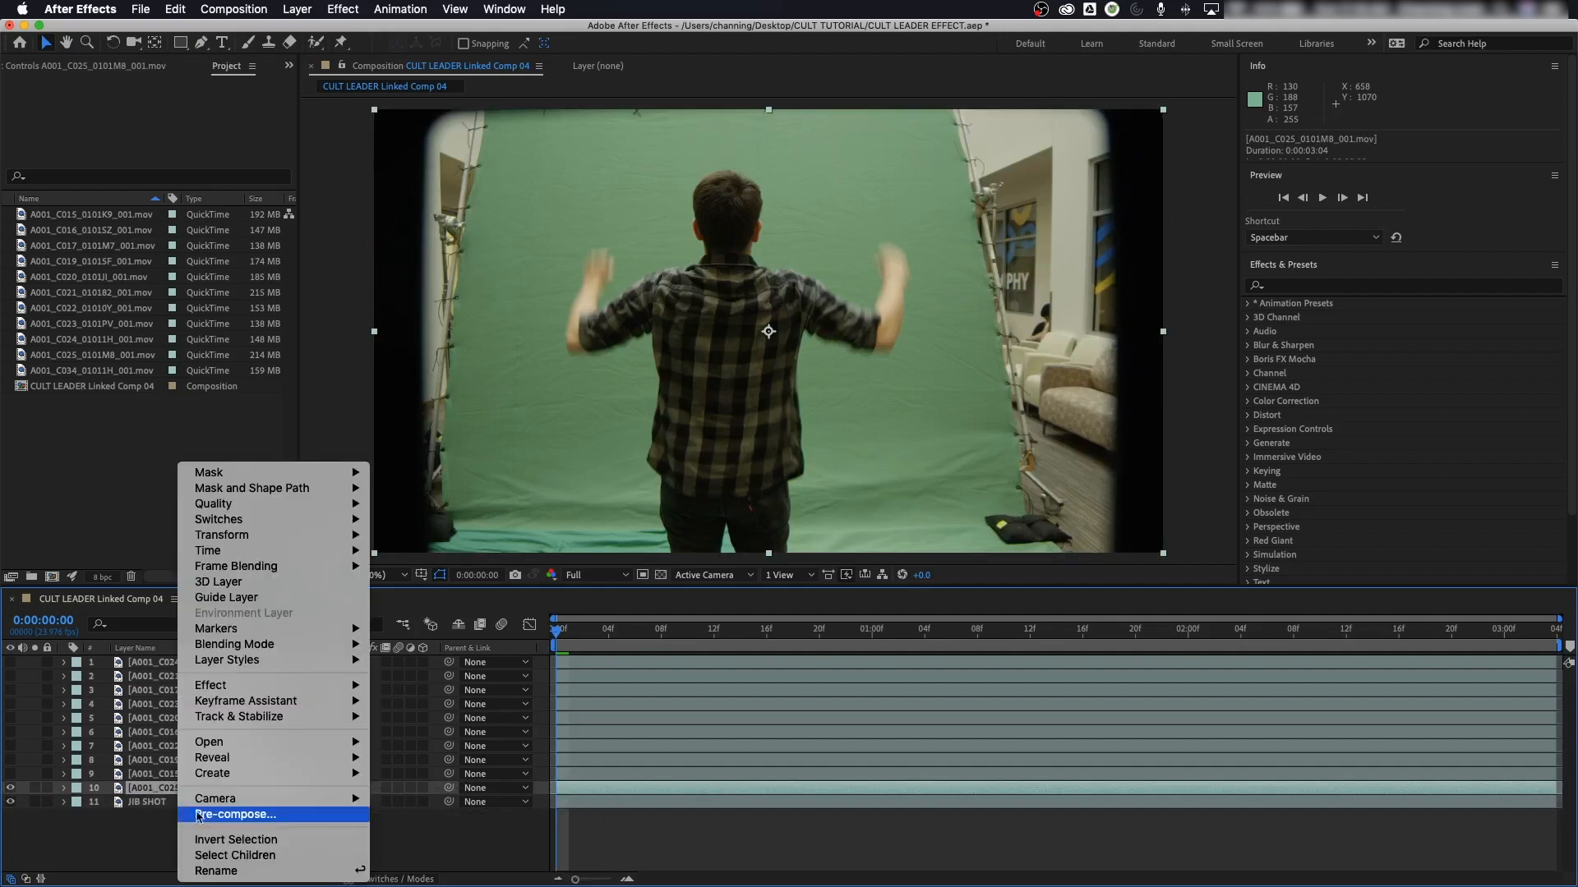
pyautogui.click(146, 814)
pyautogui.click(146, 805)
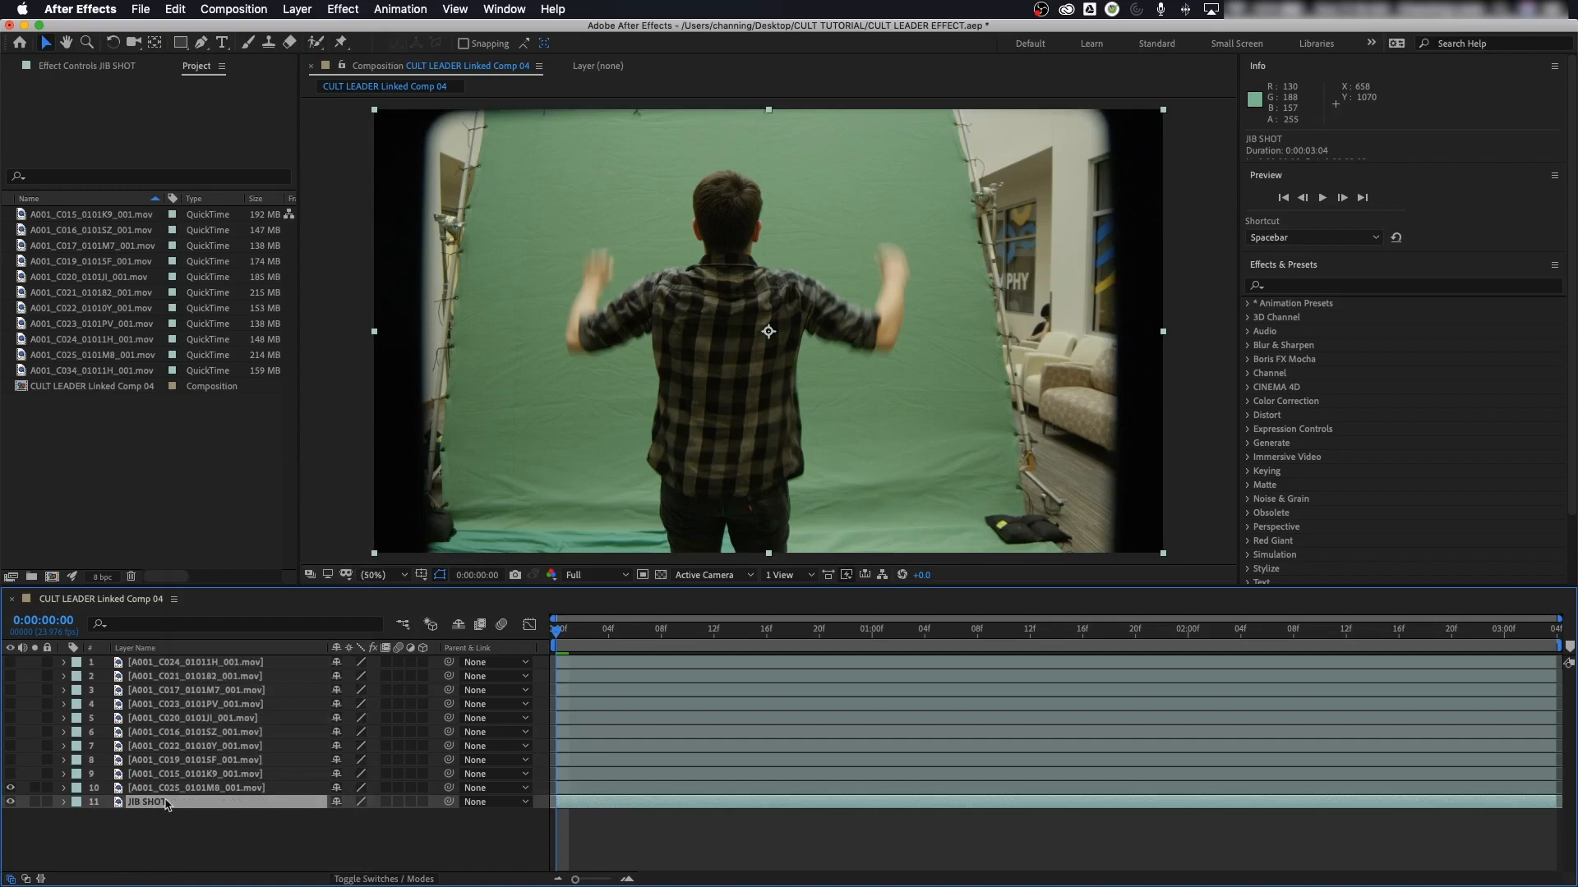
# Step: Pre-compose the A001_C025 leader clip as CULT LEADER, moving all attributes into the new composition
pyautogui.click(176, 791)
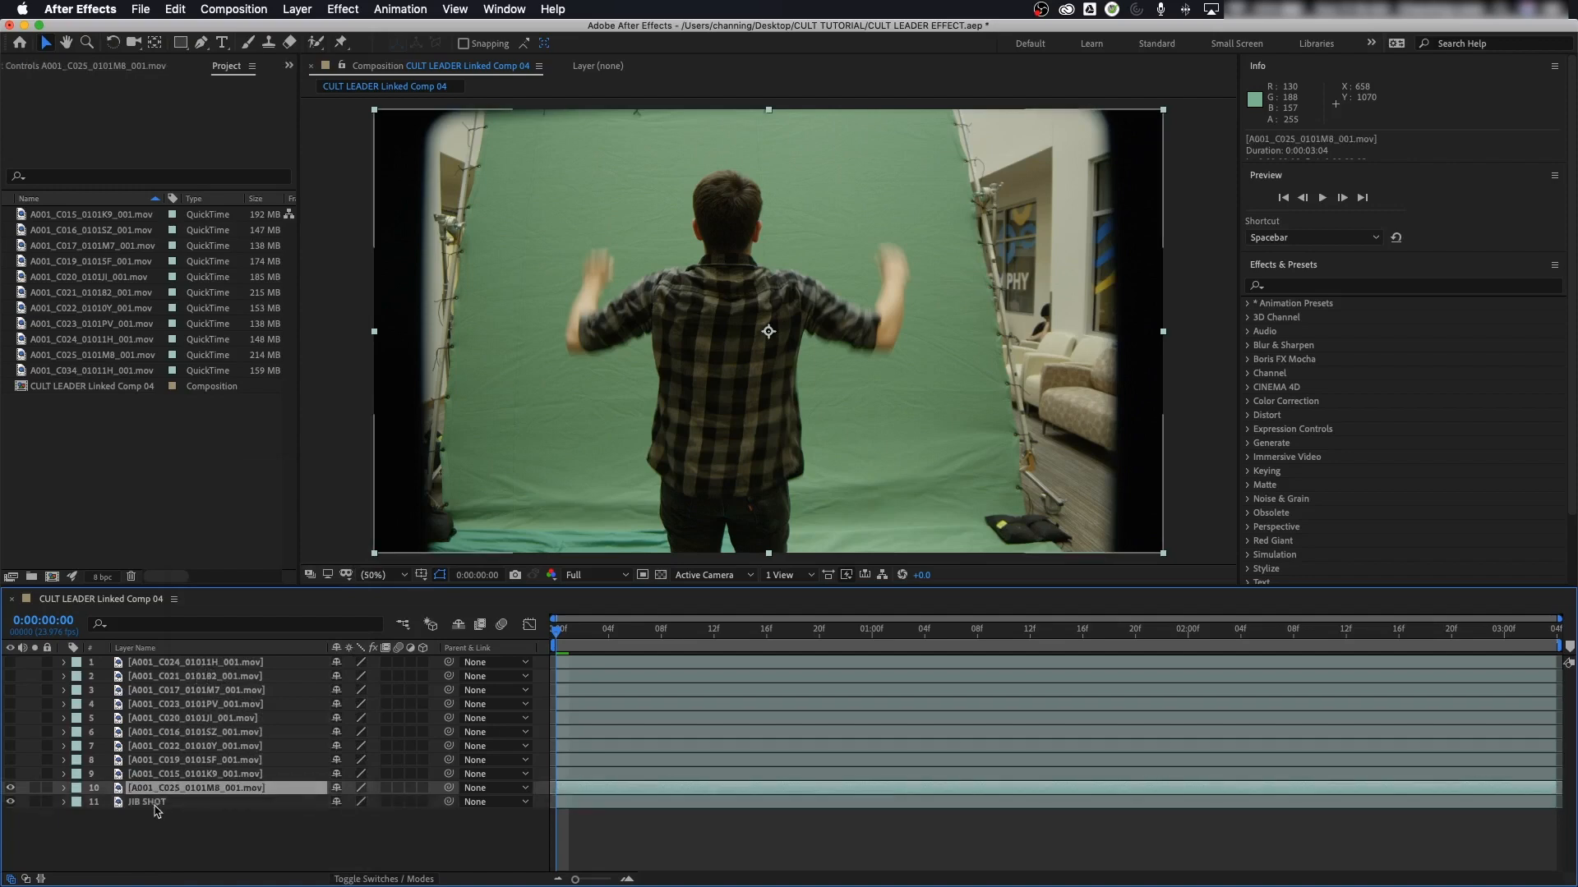
pyautogui.rightClick(177, 791)
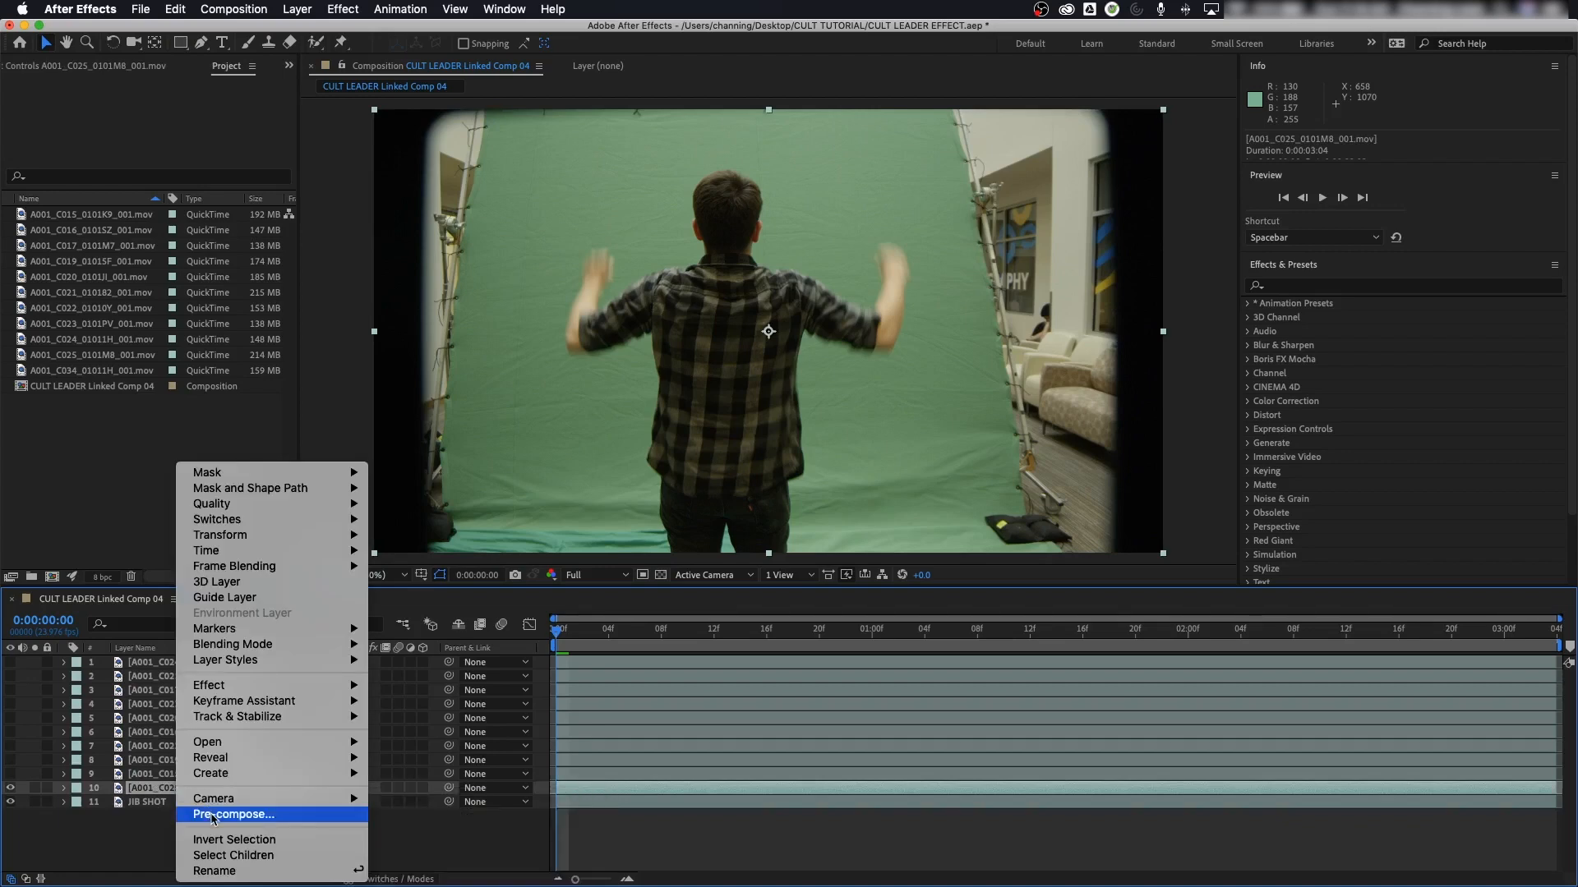
pyautogui.click(212, 815)
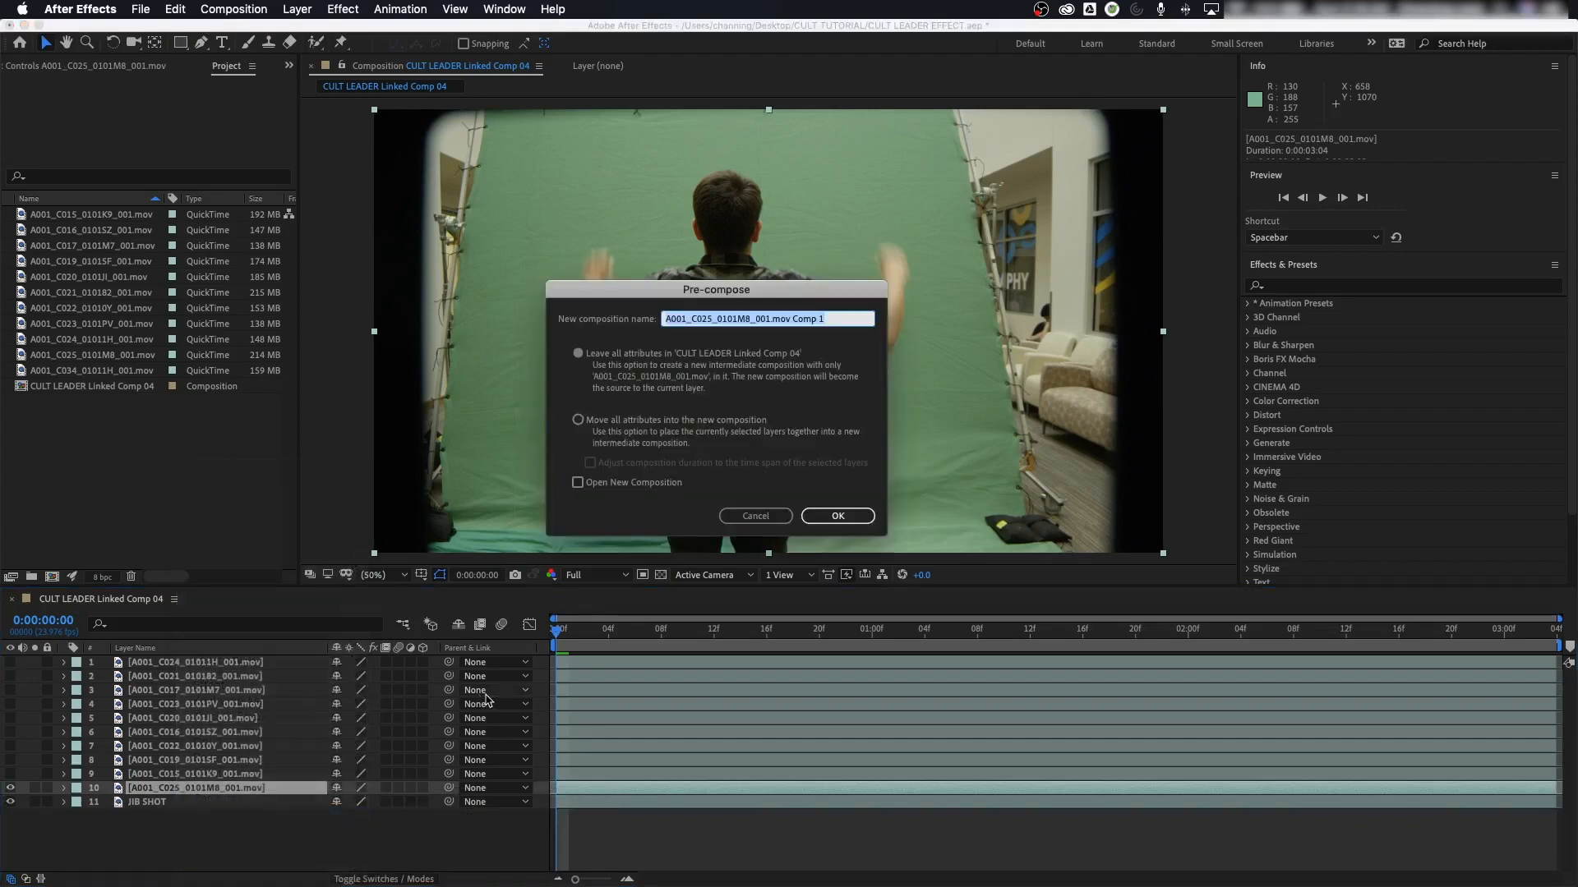
pyautogui.click(578, 421)
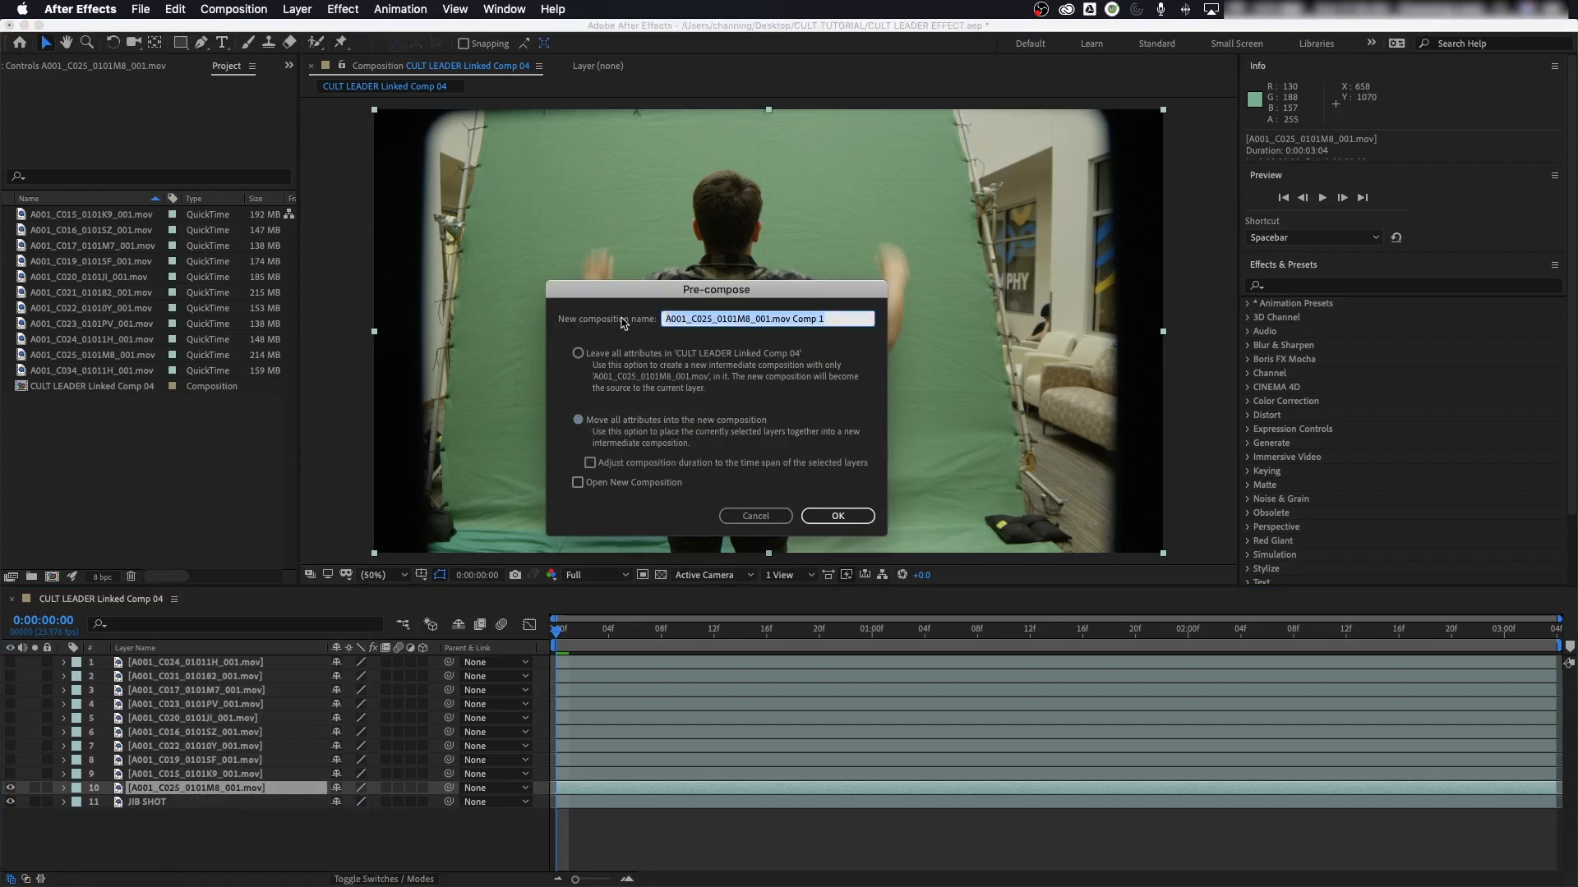
pyautogui.write('CULT LEADER')
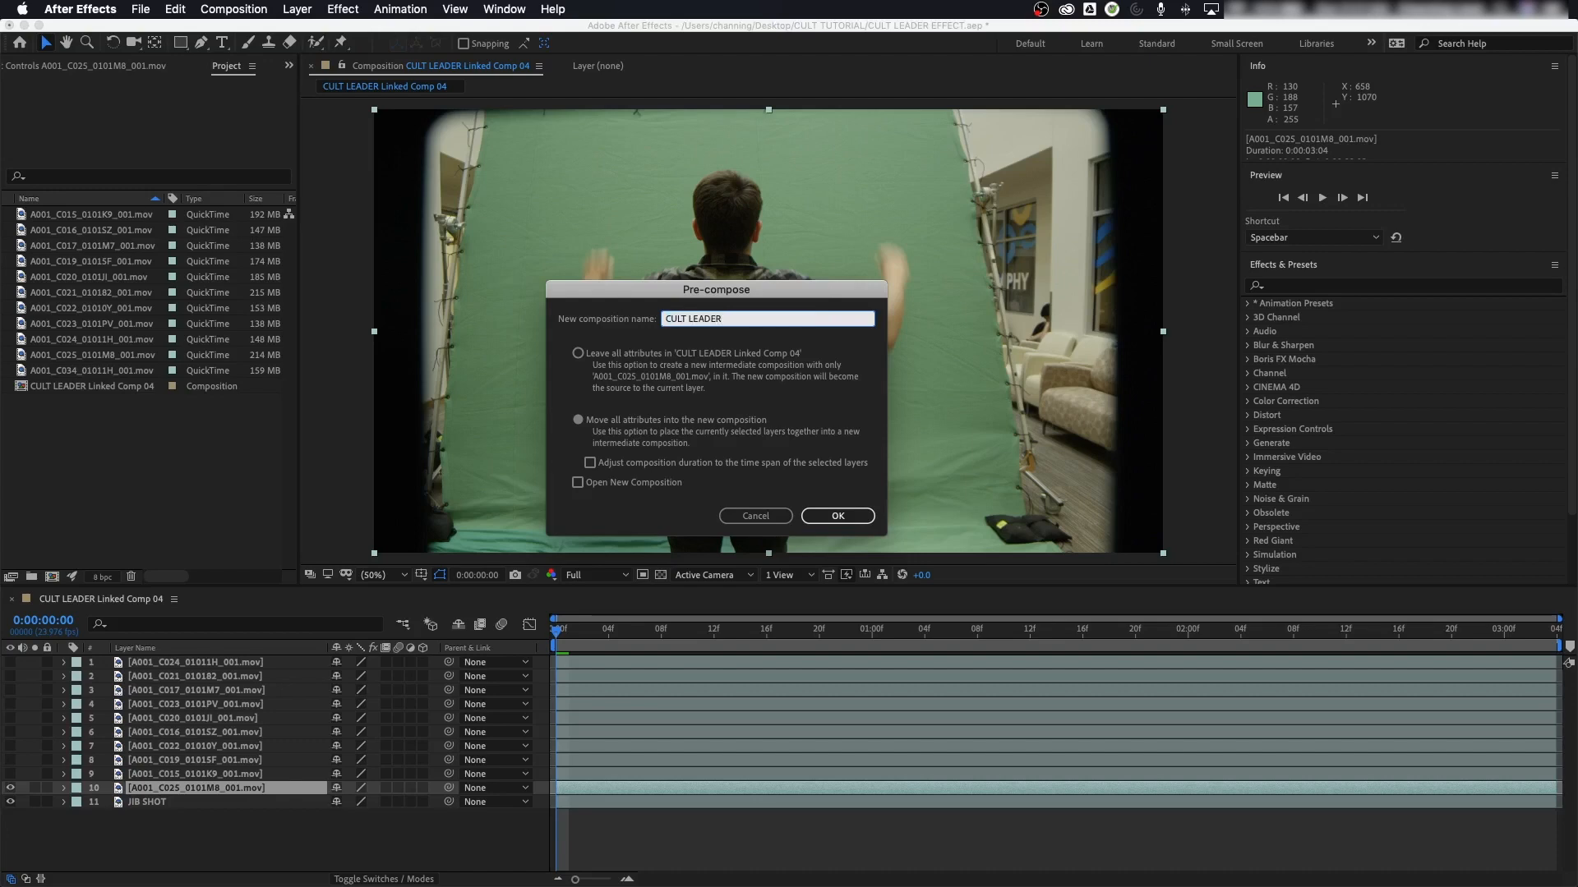
pyautogui.press('Return')
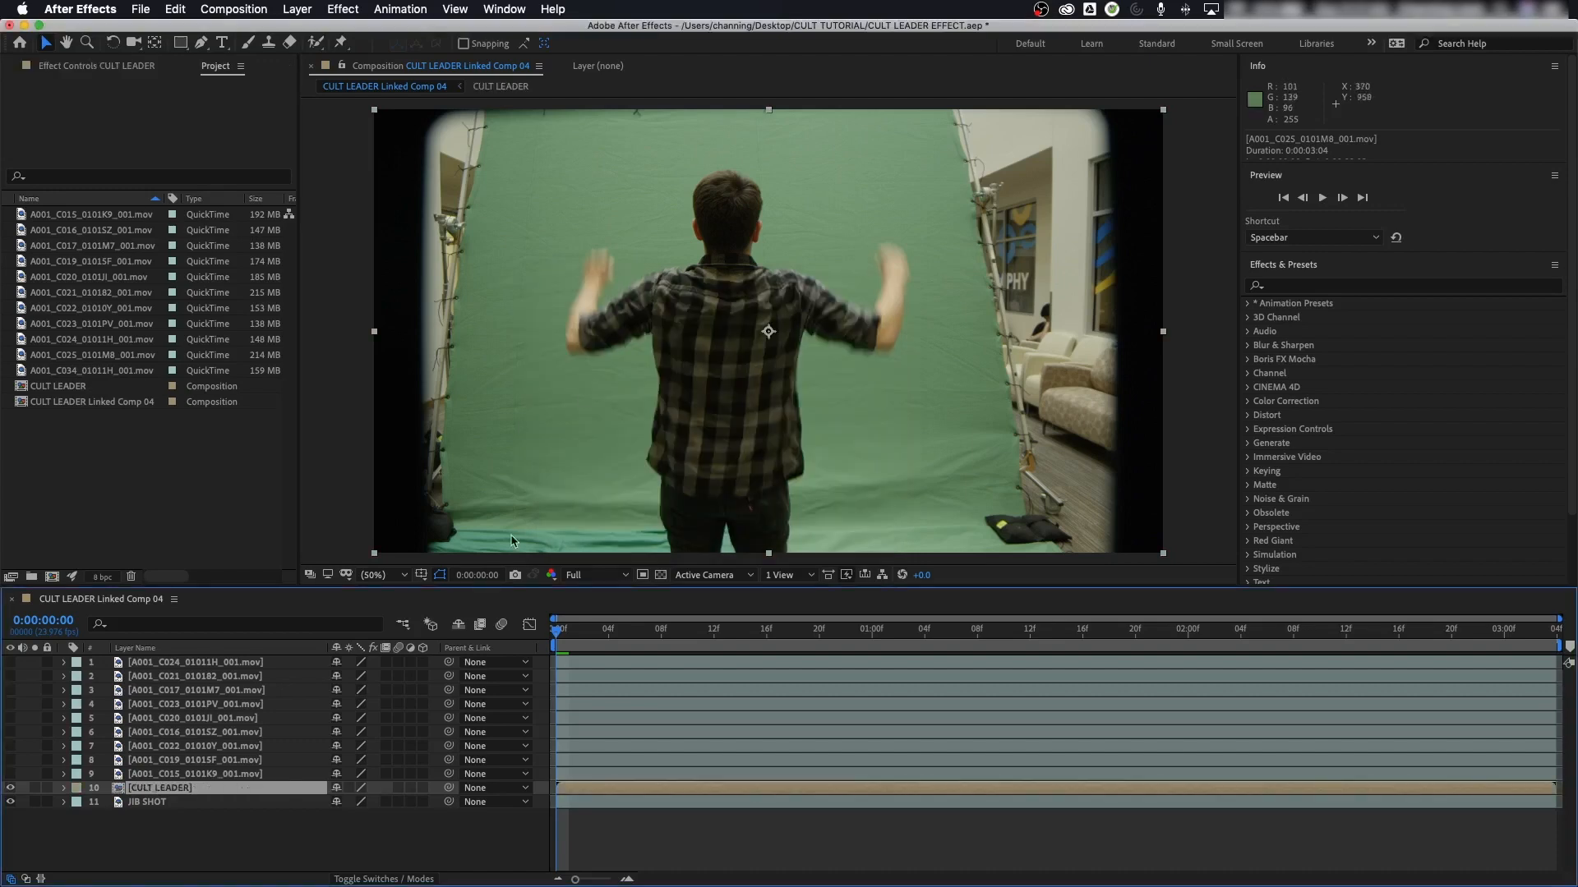
# Step: Inspect the clip inside the CULT LEADER composition and return to CULT LEADER Linked Comp 04
pyautogui.doubleClick(120, 788)
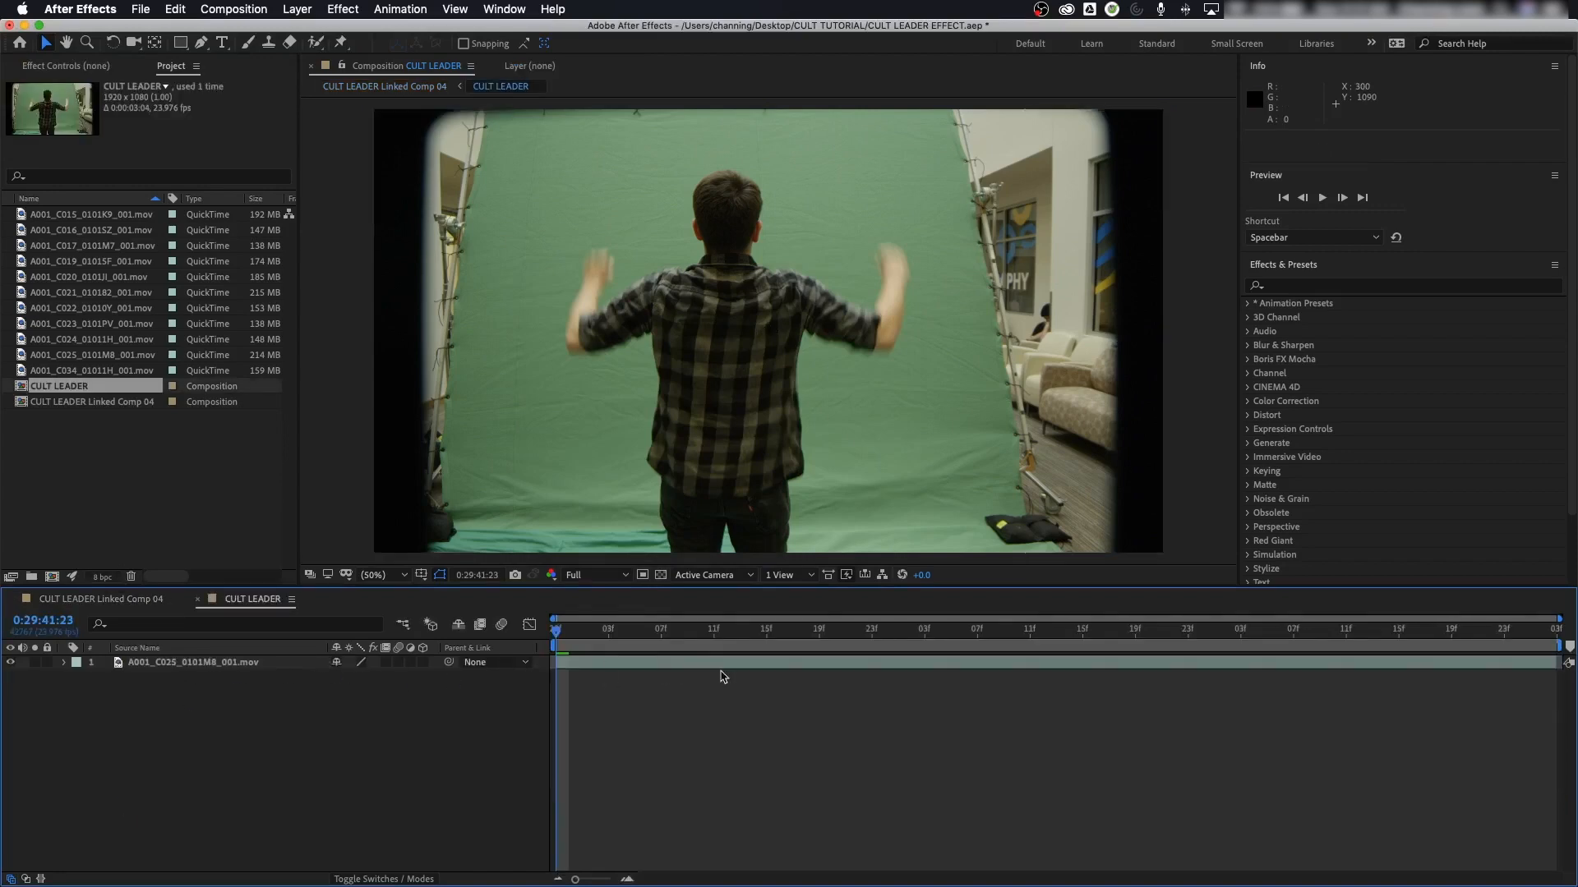
pyautogui.click(200, 664)
pyautogui.click(714, 772)
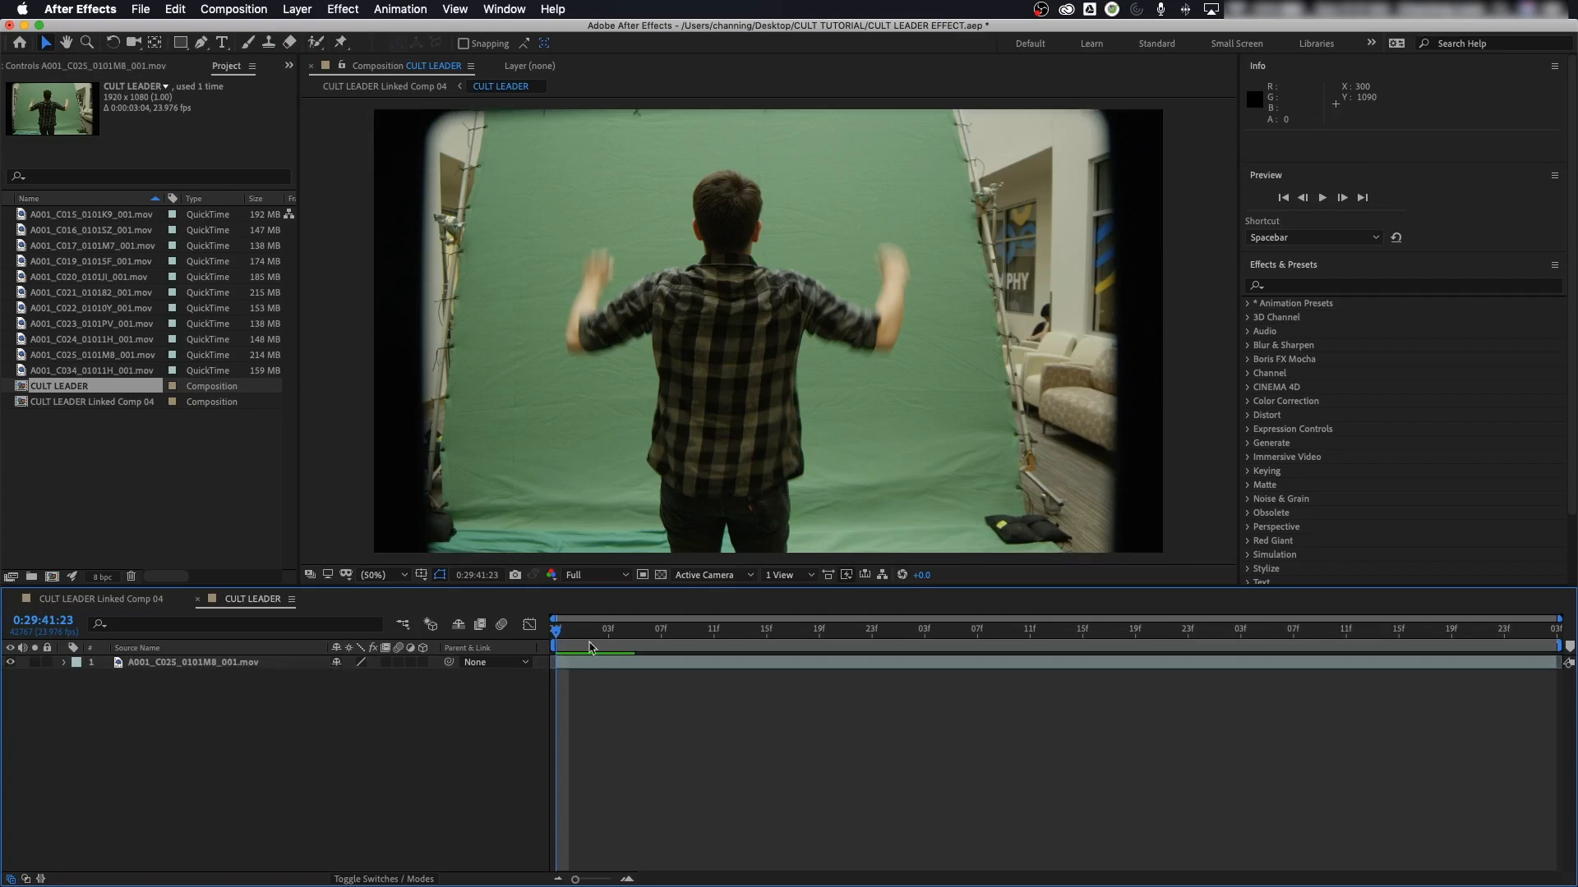
pyautogui.click(142, 602)
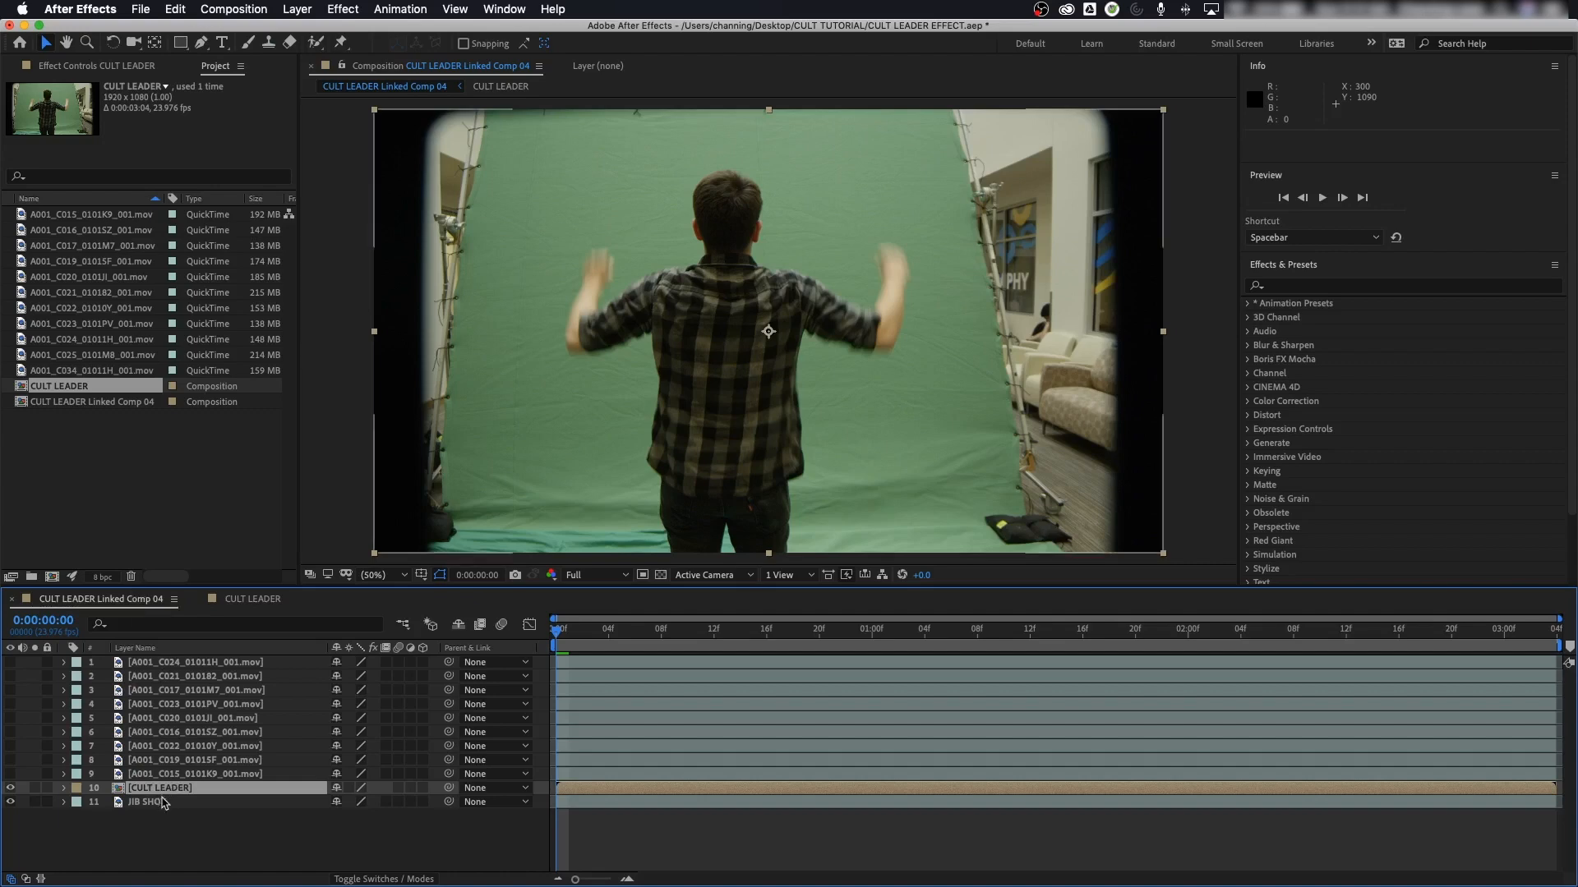
# Step: Try deleting the CULT LEADER layer from the main composition and restore it directly above the JIB SHOT layer
pyautogui.click(22, 389)
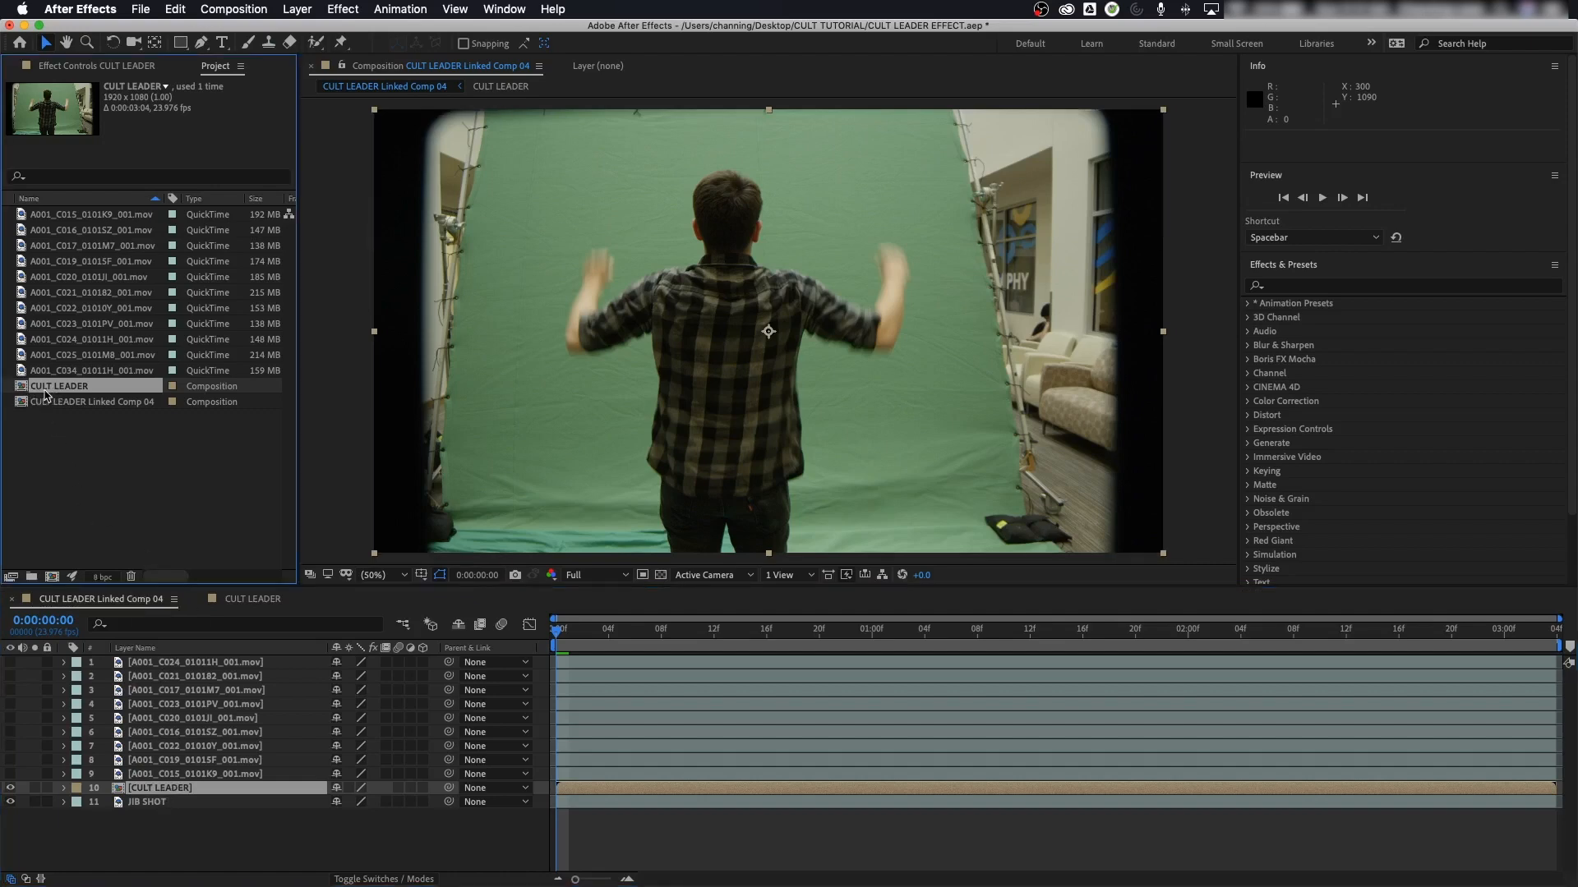
pyautogui.click(121, 790)
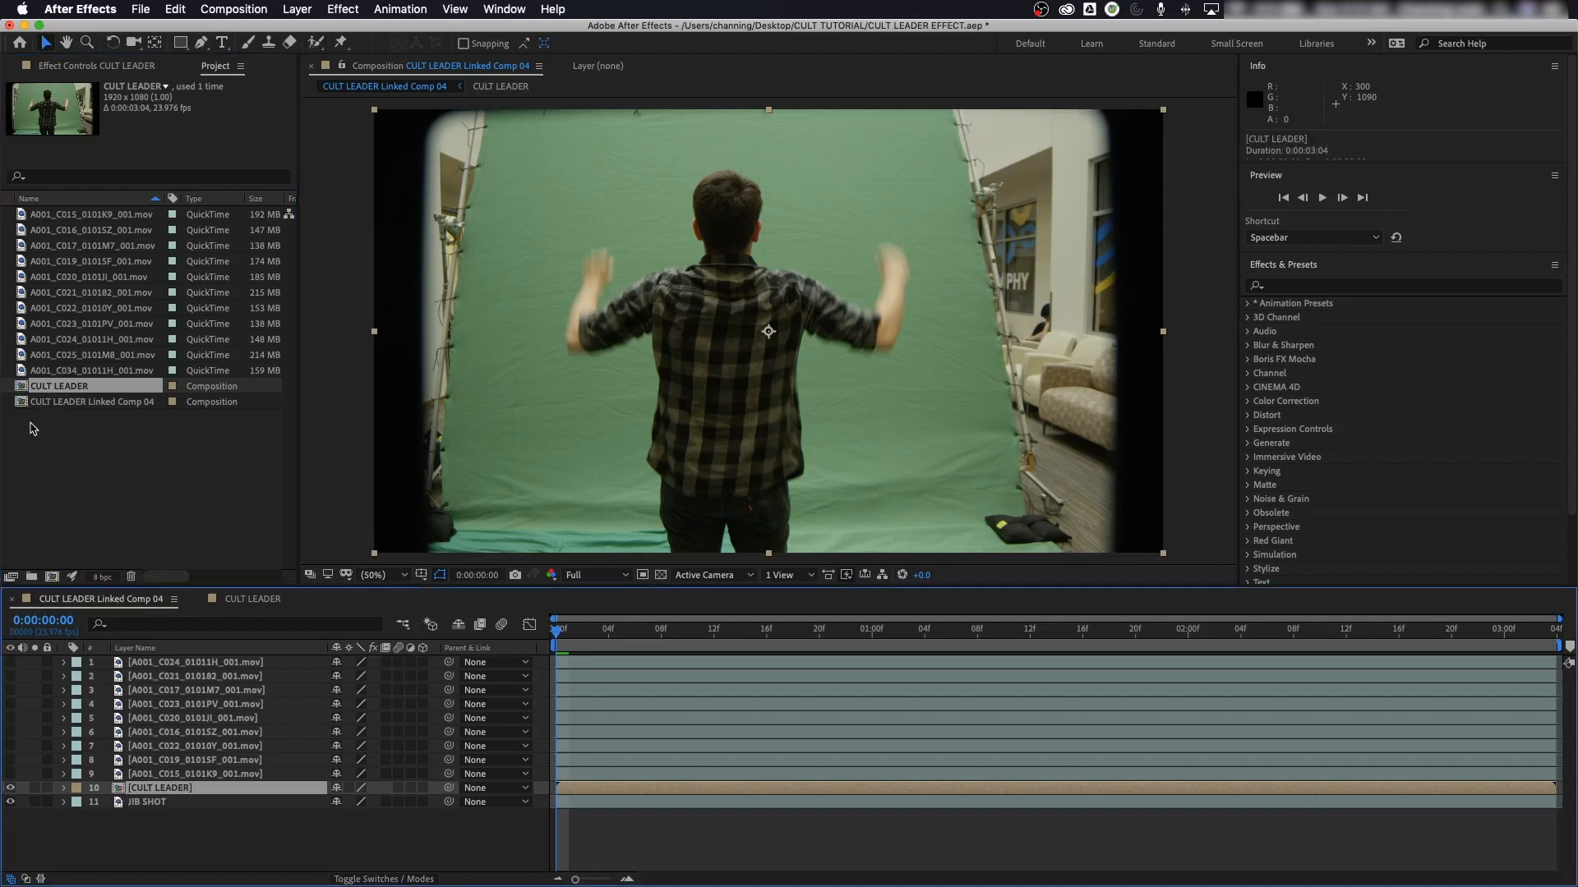
pyautogui.click(23, 389)
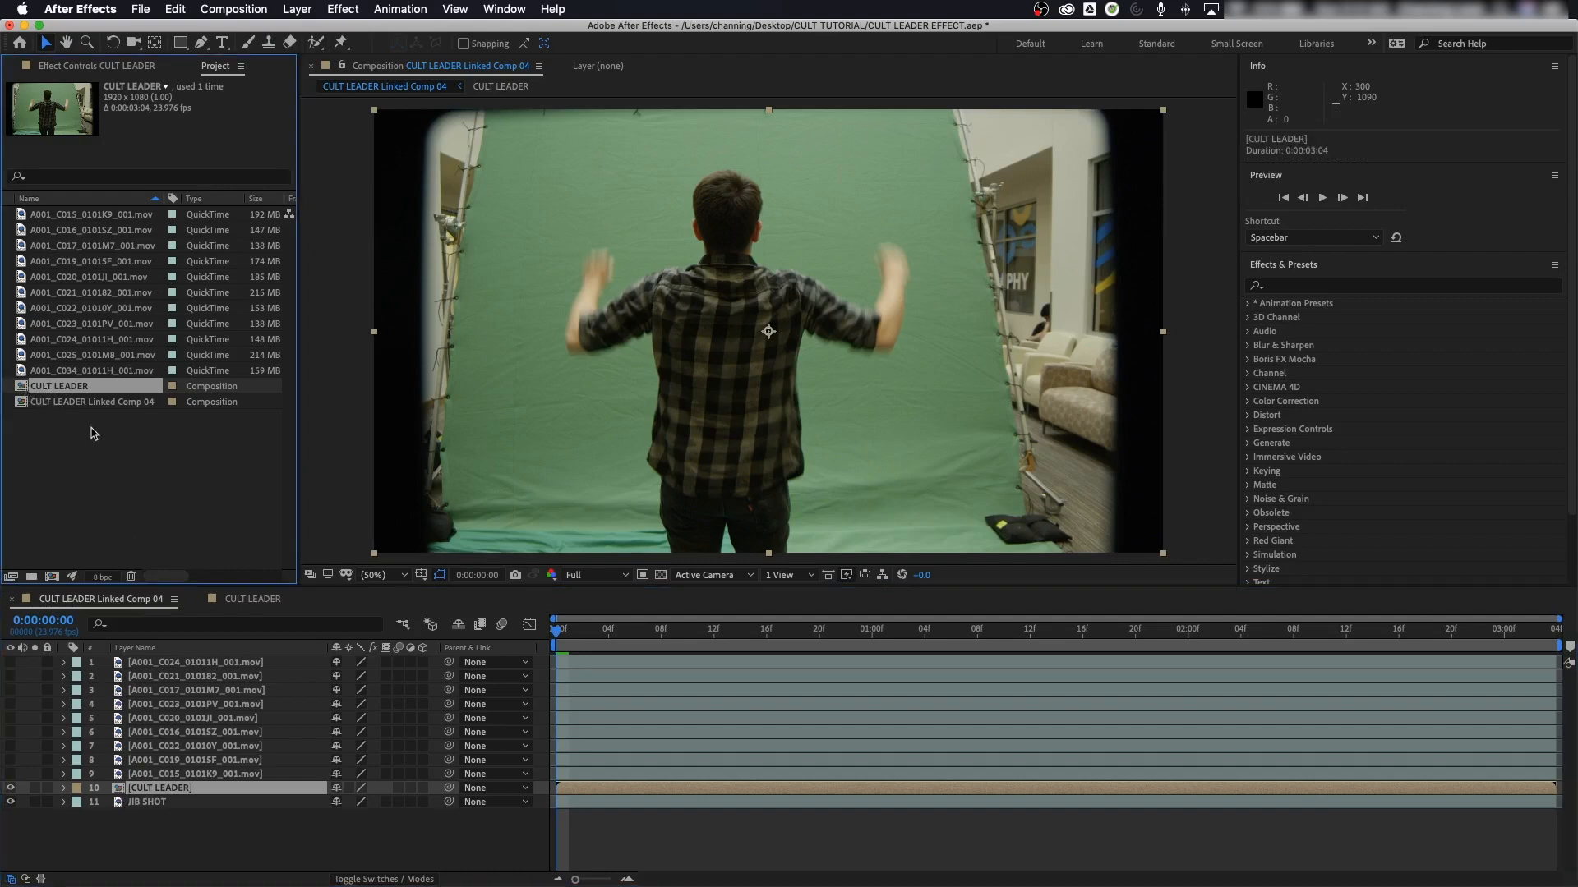
pyautogui.click(122, 795)
pyautogui.press('Delete')
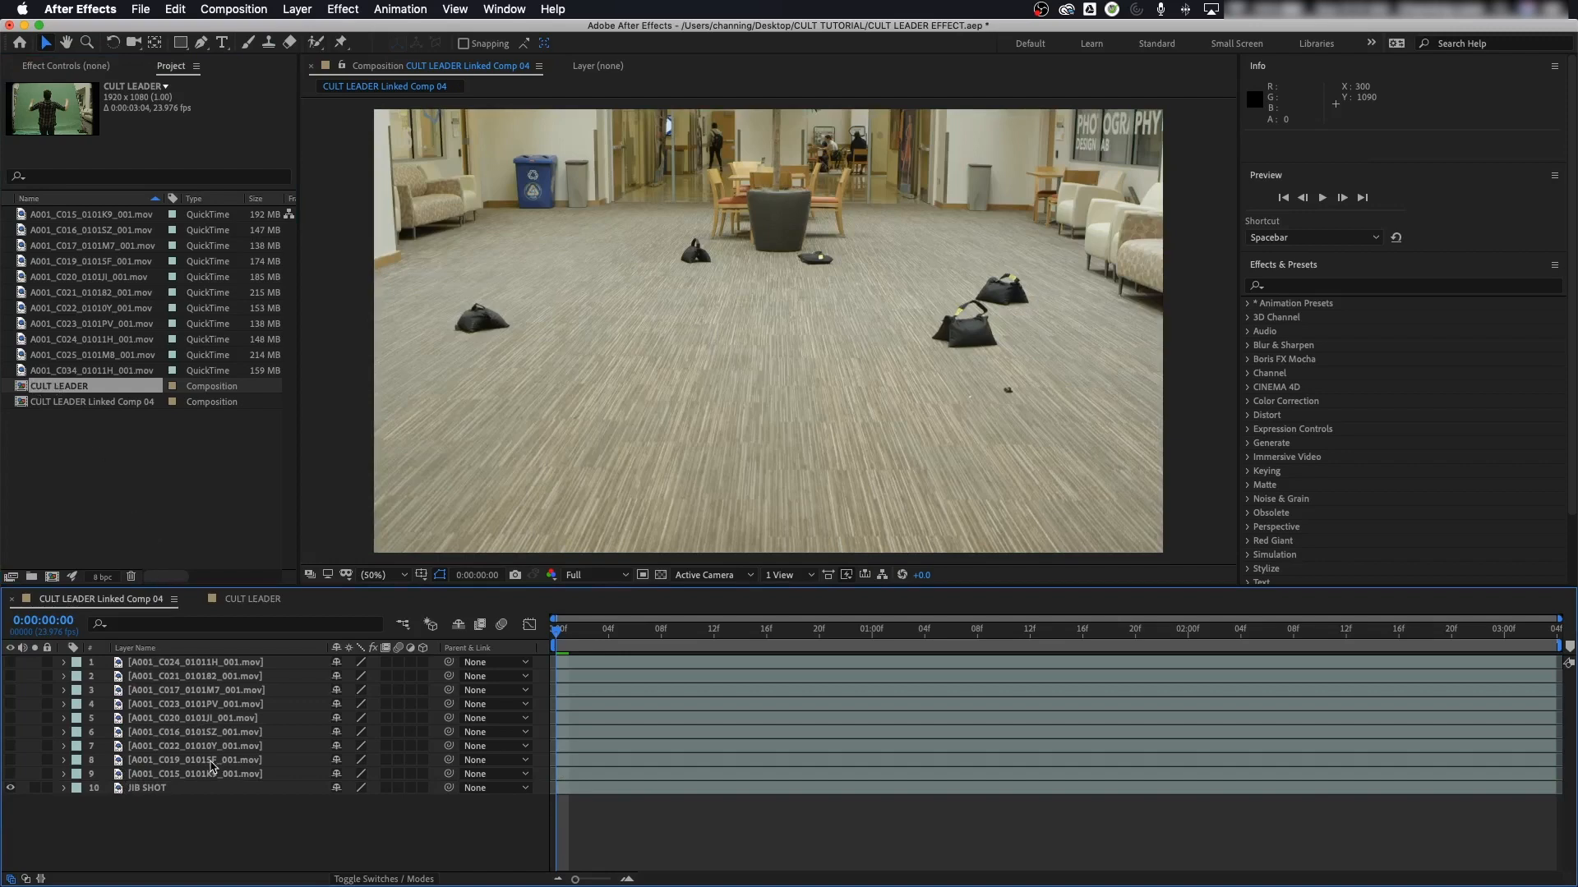
pyautogui.click(197, 777)
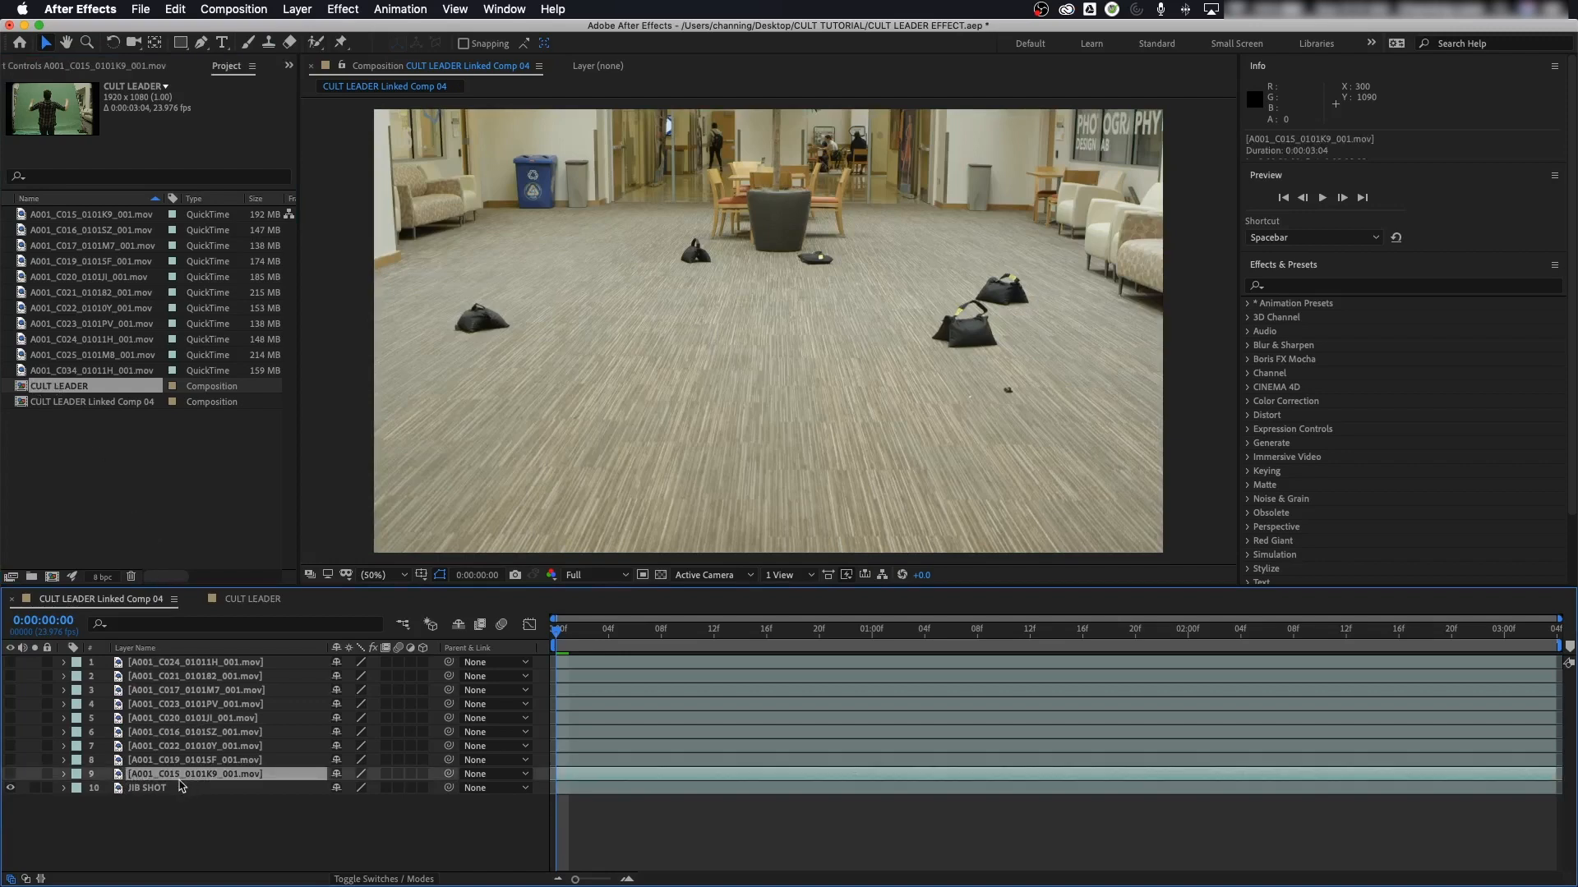
pyautogui.moveTo(159, 774); pyautogui.dragTo(171, 794)
# Step: Show the A001_C015 crowd clip and pre-compose it as G1 T1, with all attributes moved into the new composition
pyautogui.click(133, 778)
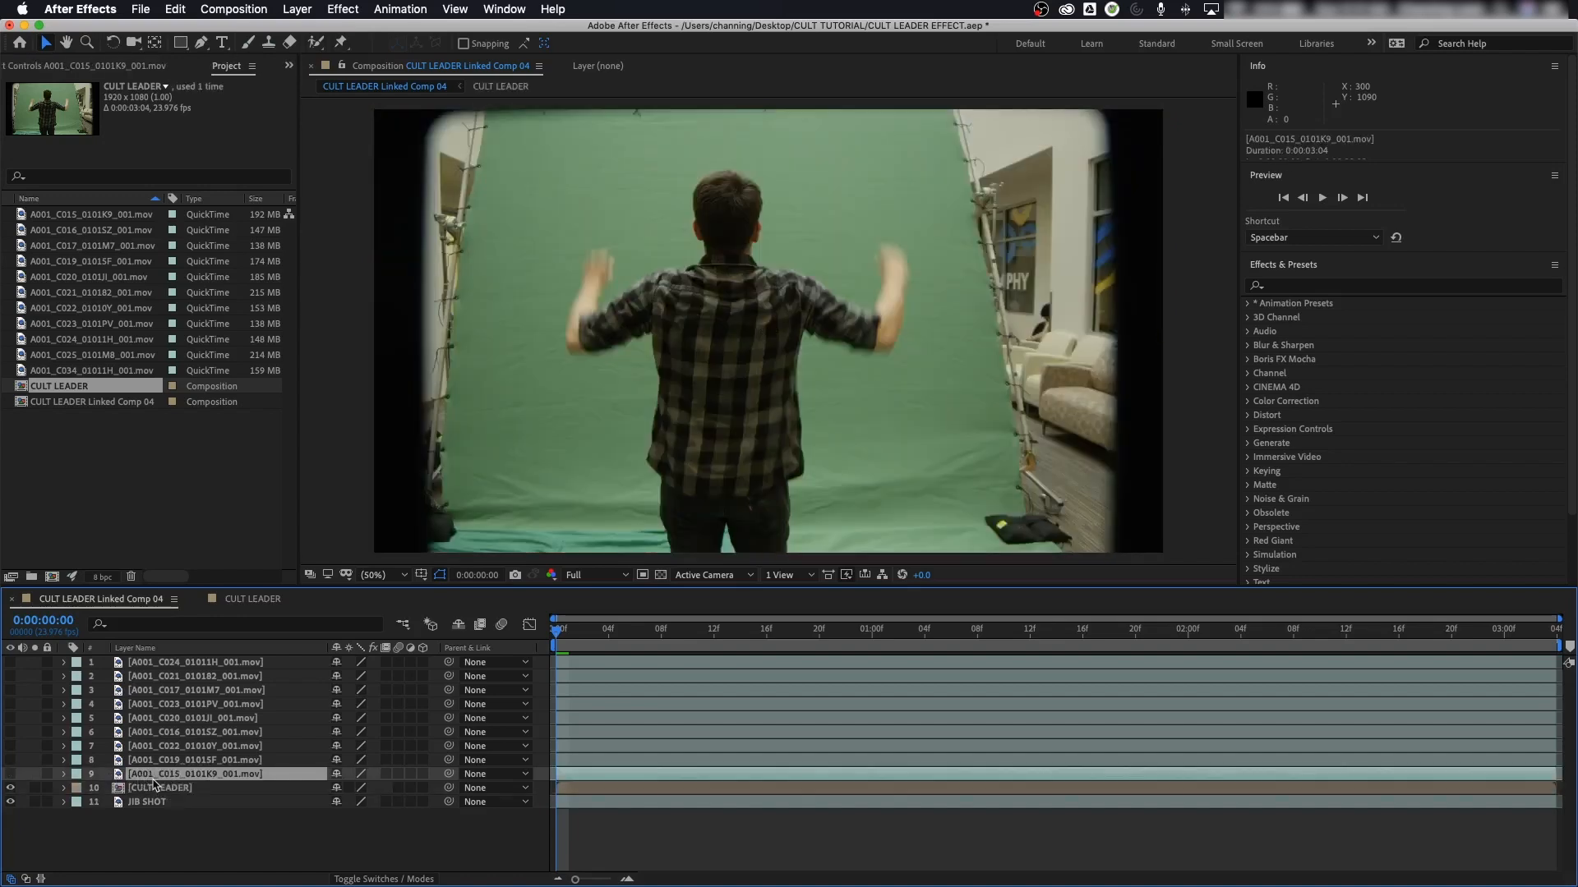
pyautogui.click(10, 774)
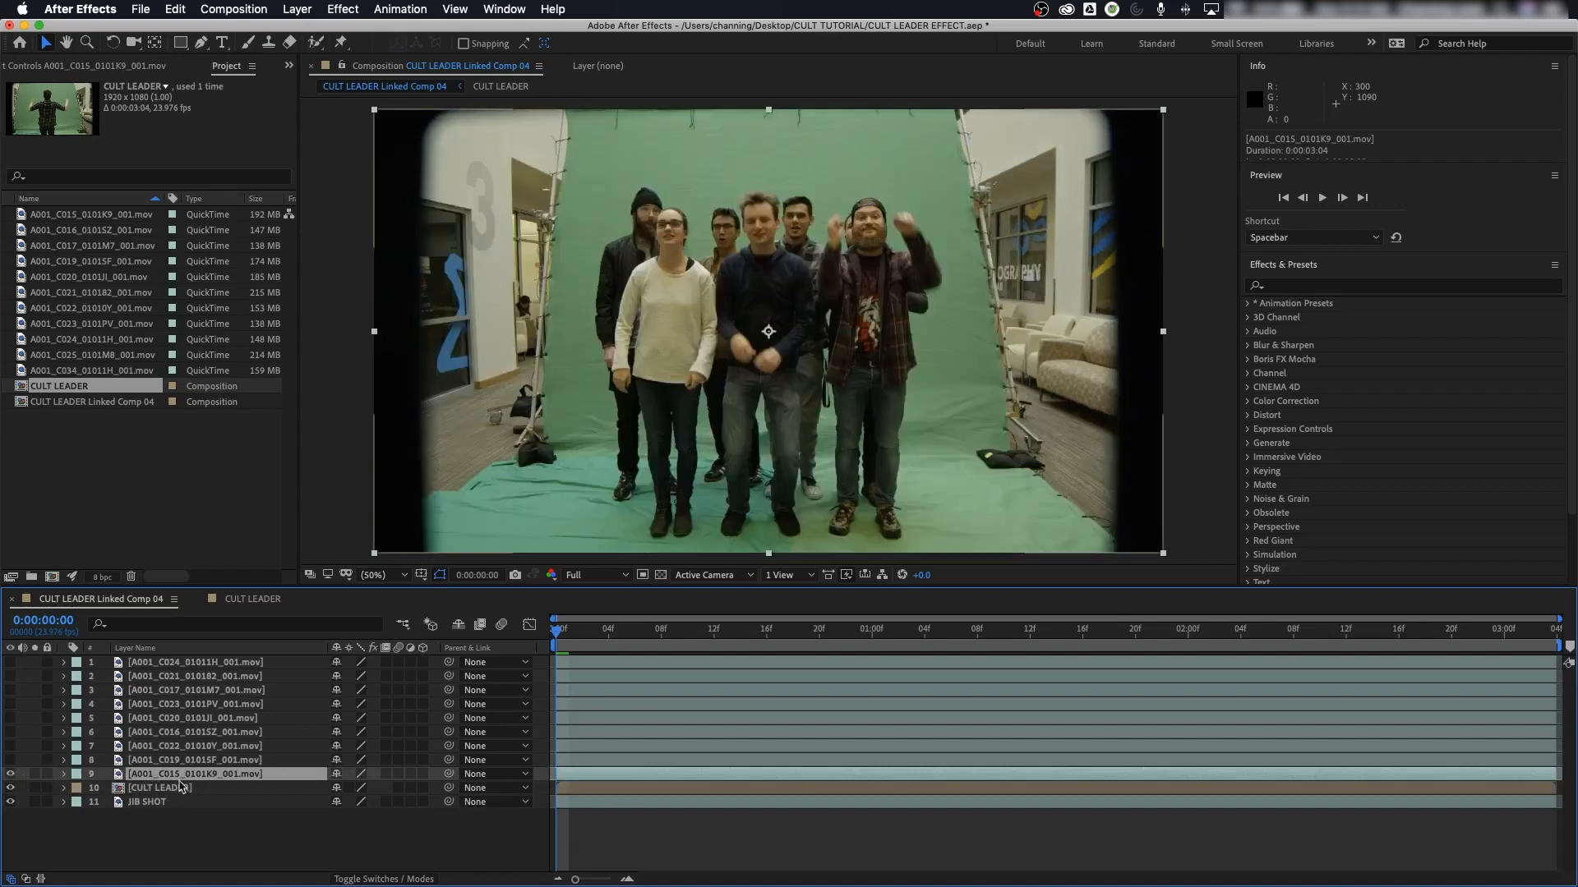
pyautogui.rightClick(178, 778)
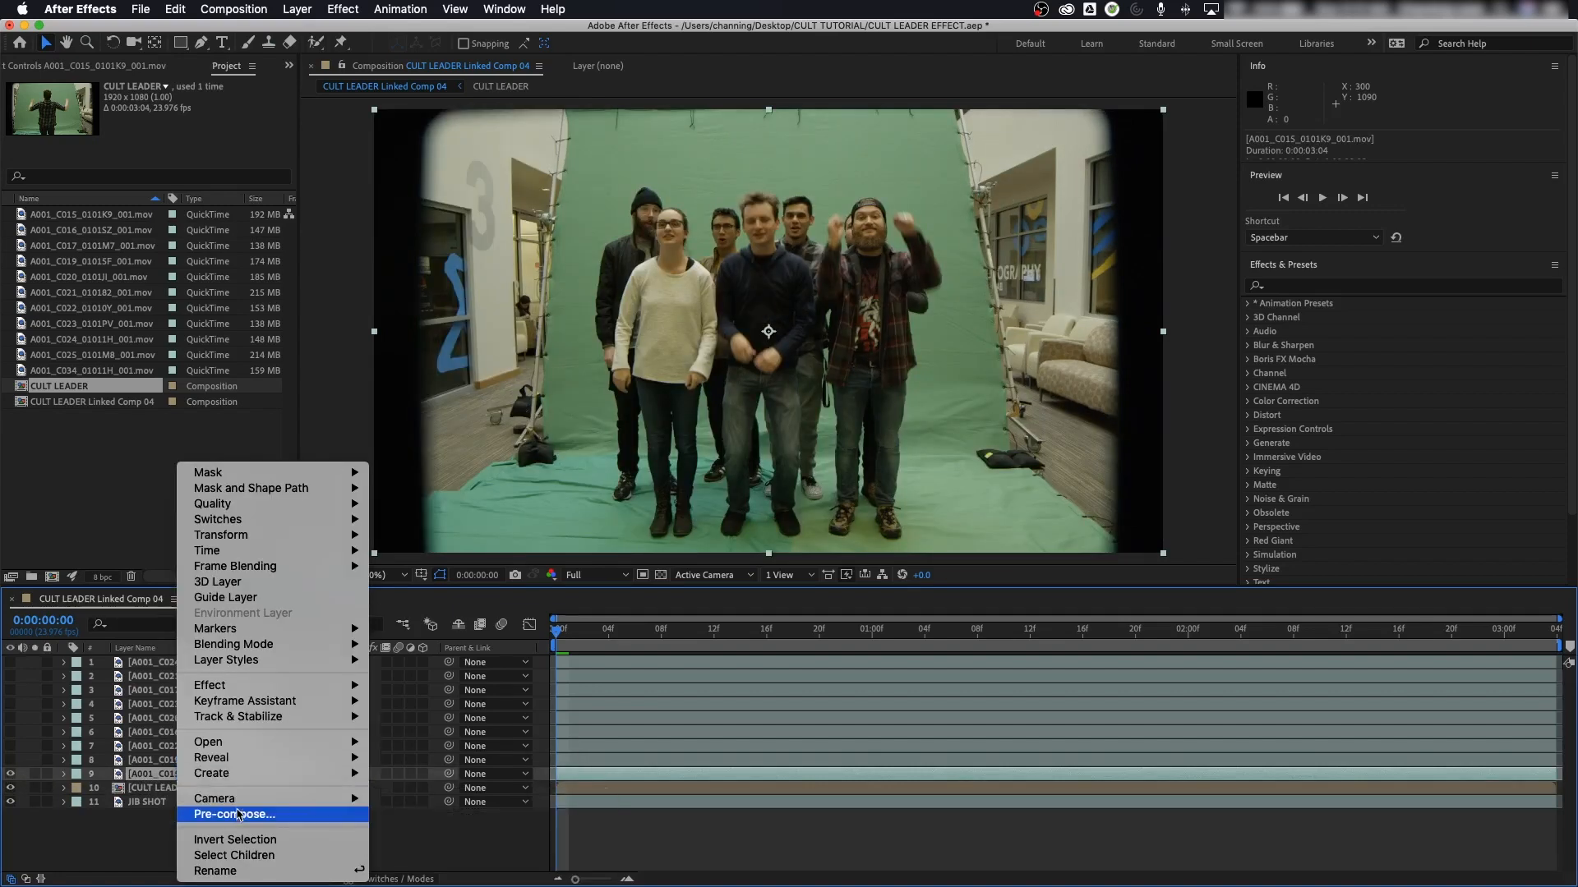
pyautogui.click(239, 819)
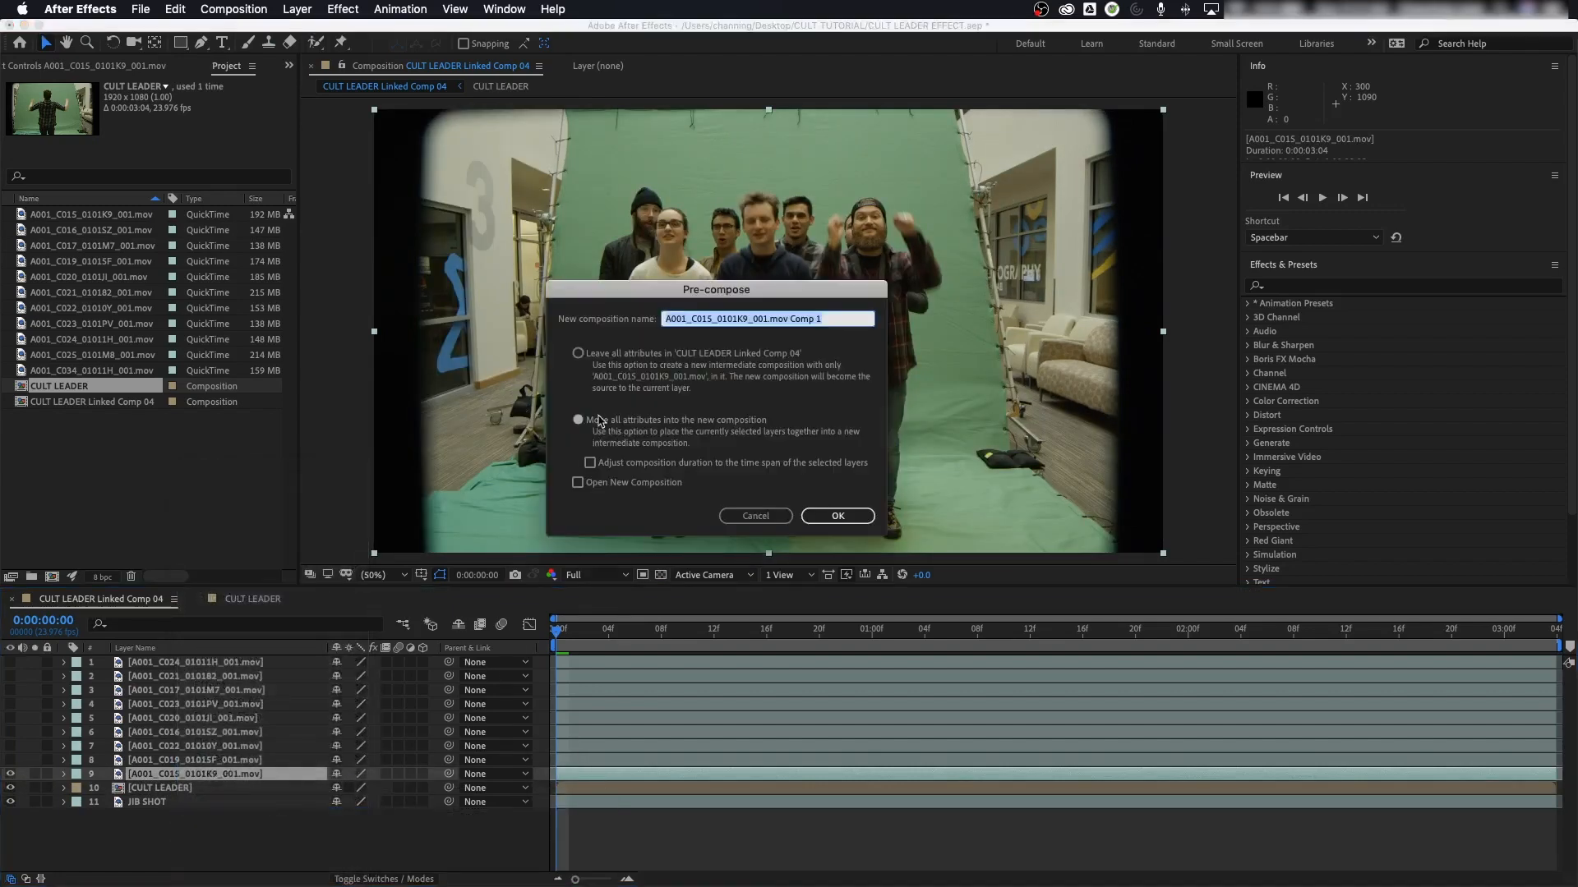
pyautogui.moveTo(842, 320); pyautogui.dragTo(505, 320)
pyautogui.write('G1')
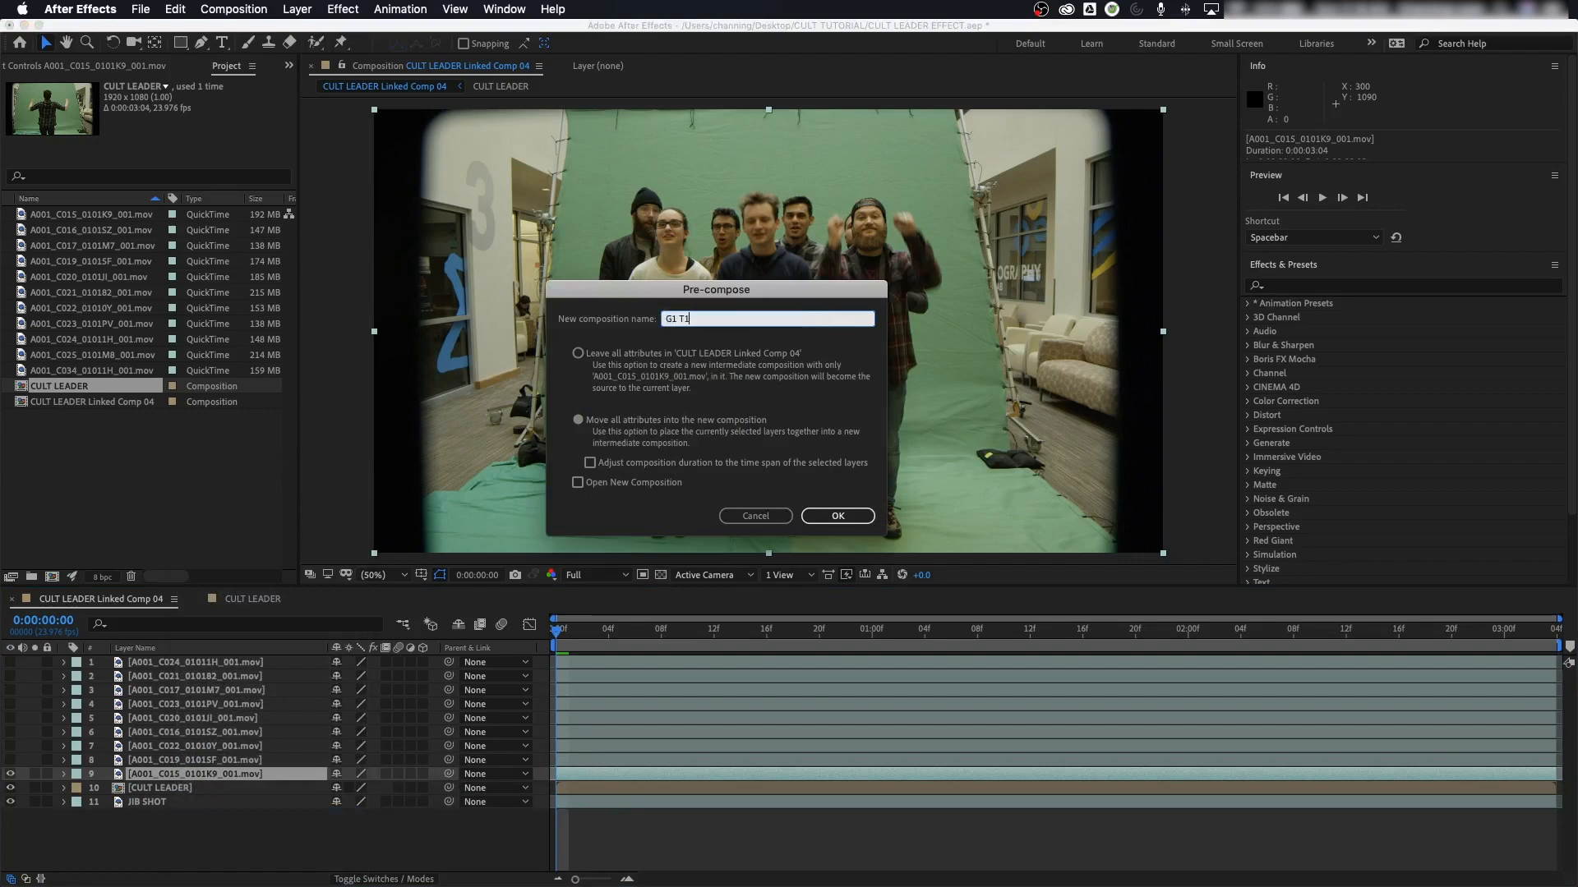
pyautogui.write(' T1')
pyautogui.click(837, 516)
# Step: Show the A001_C019 crowd clip and pre-compose it as G2 T1, with all attributes moved into the new composition
pyautogui.click(164, 760)
pyautogui.click(10, 760)
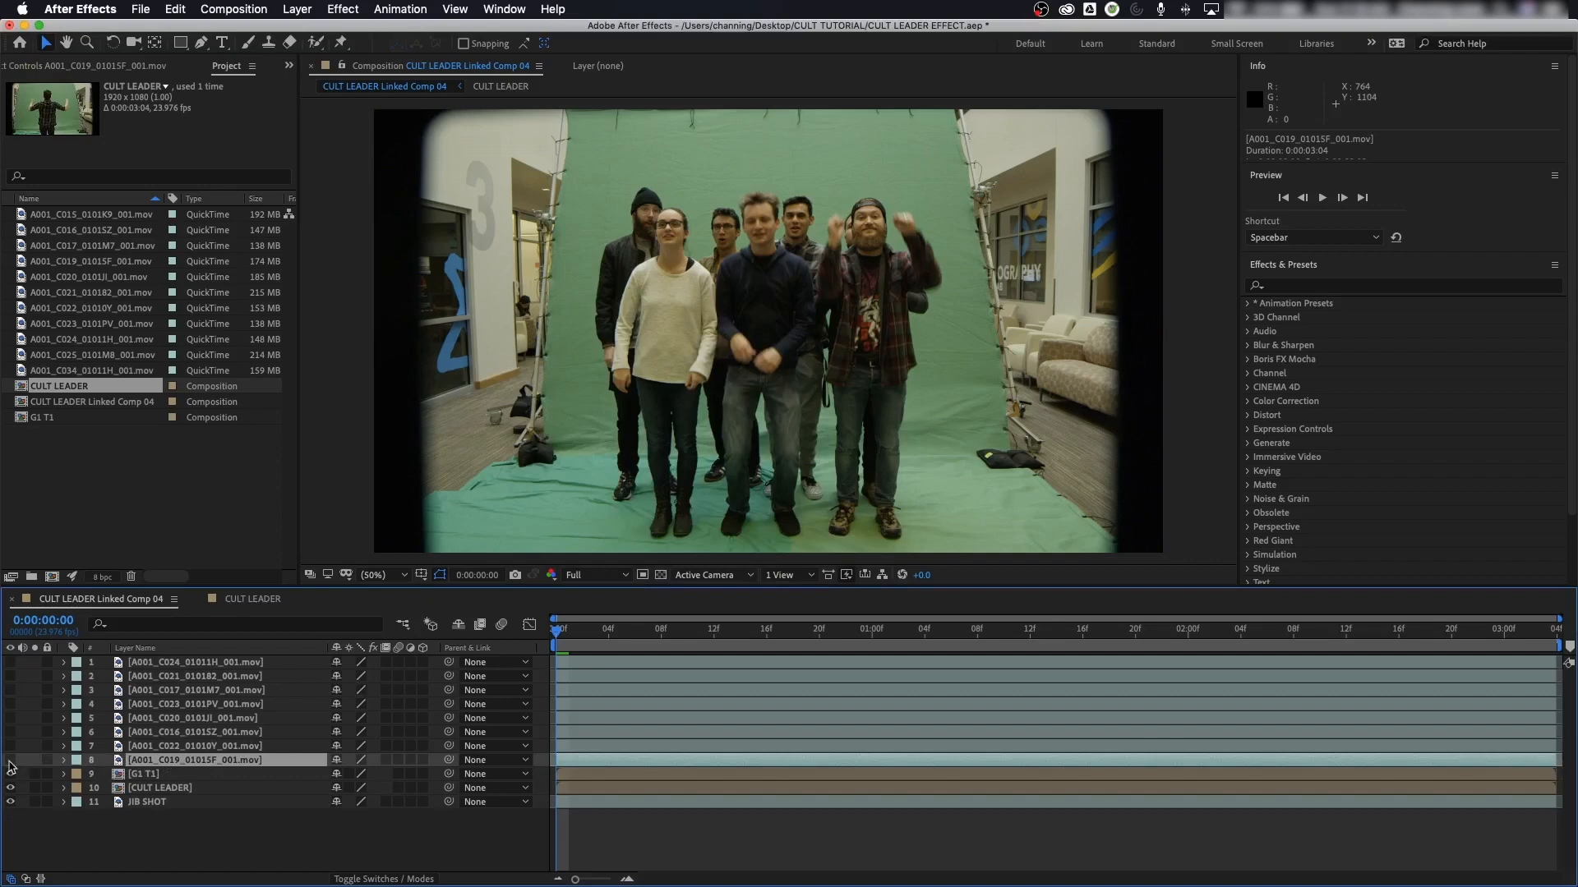
pyautogui.rightClick(160, 767)
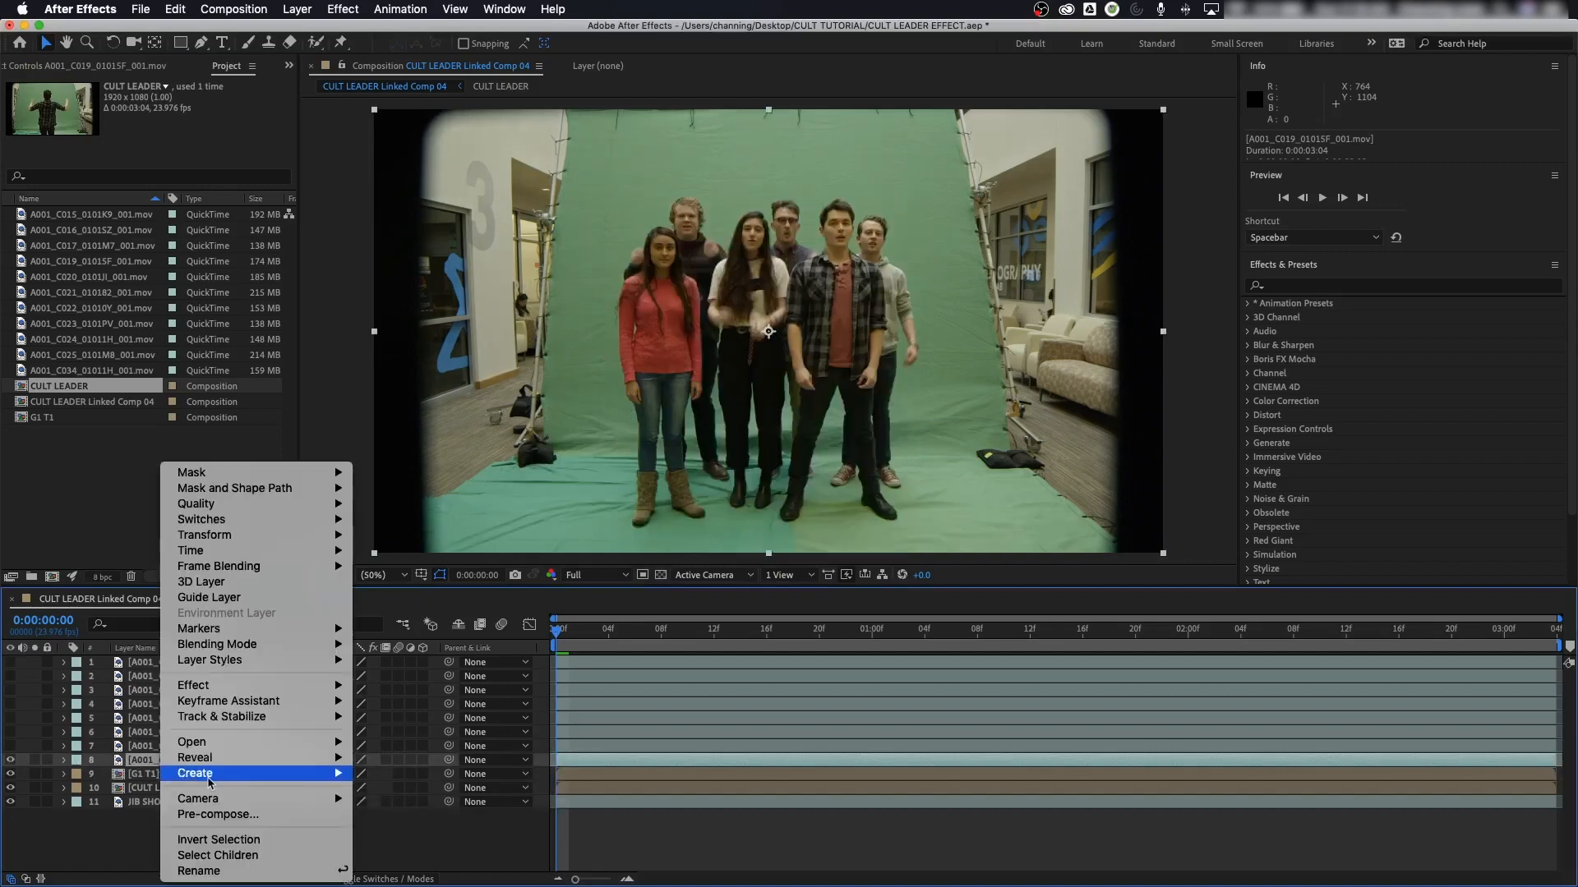
pyautogui.click(211, 815)
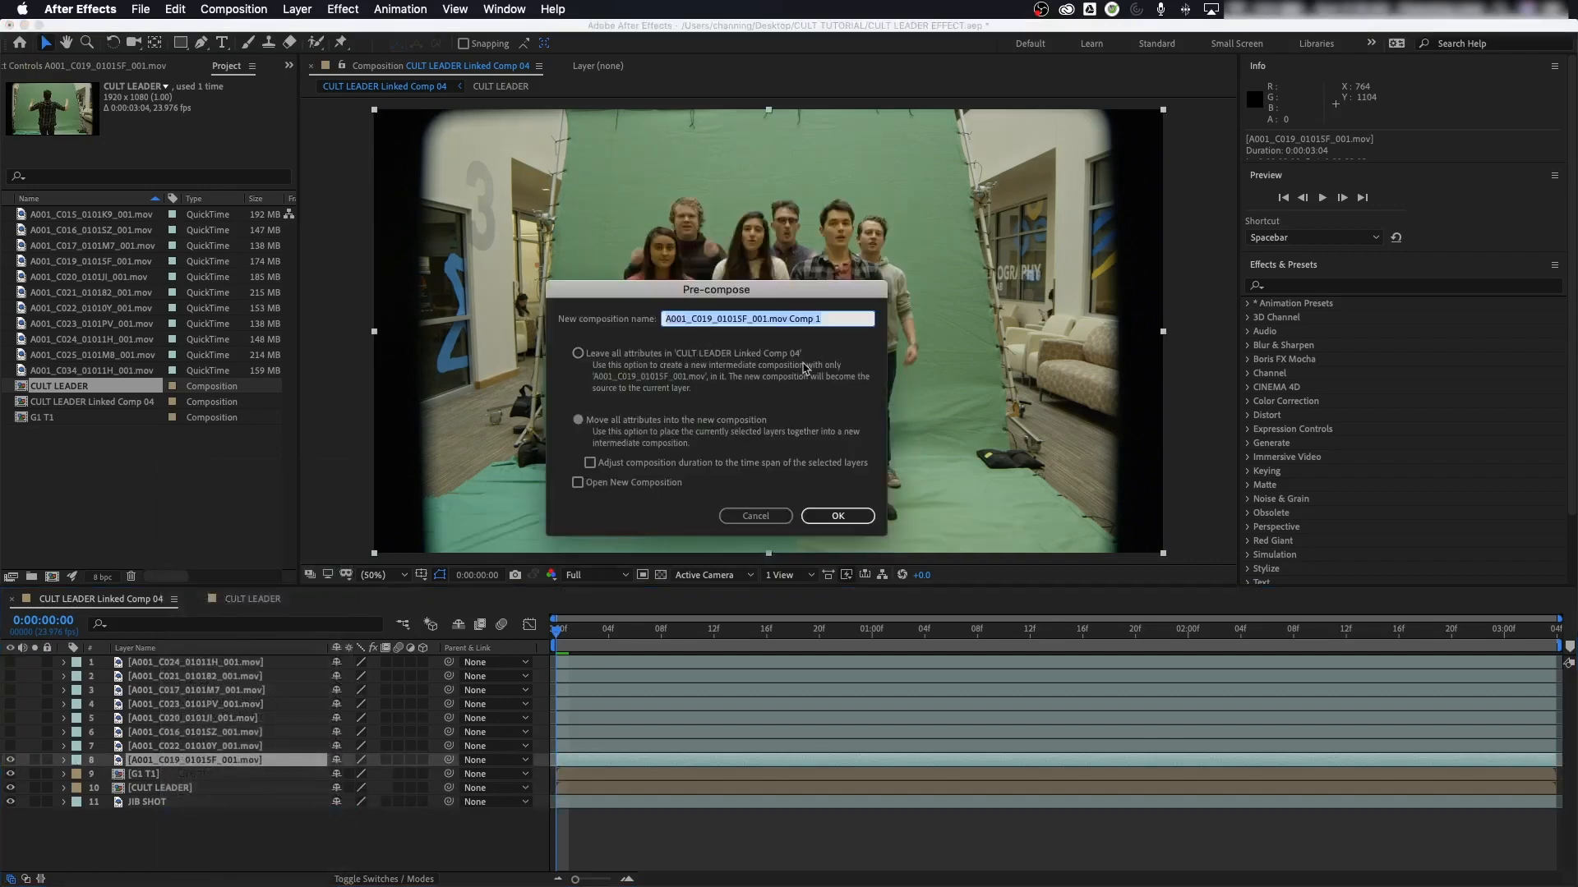
pyautogui.write('G2 T1')
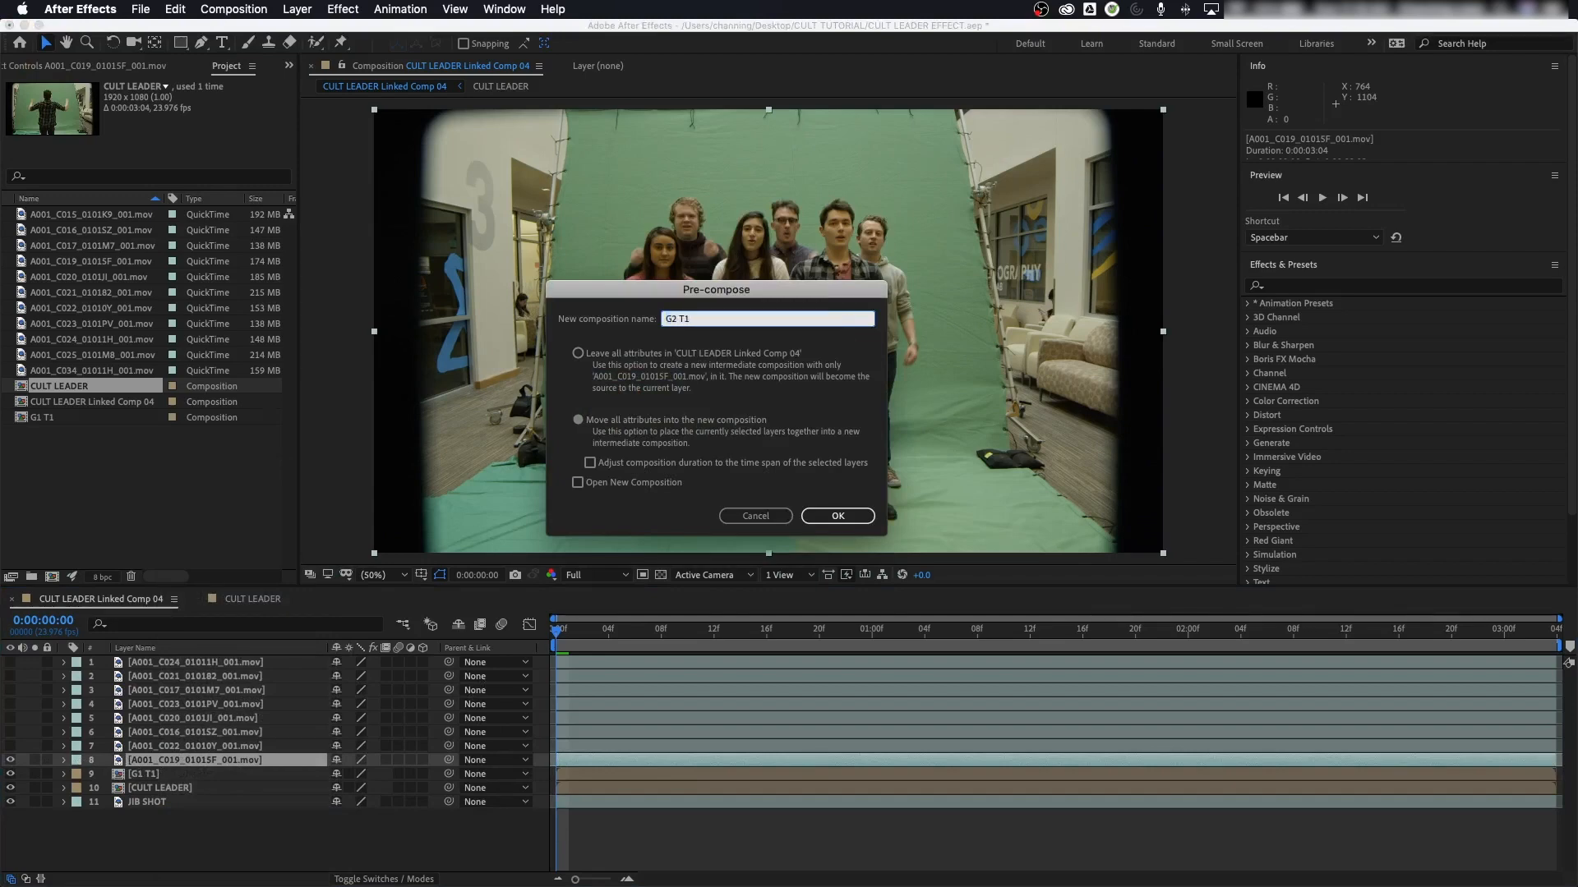
pyautogui.press('Return')
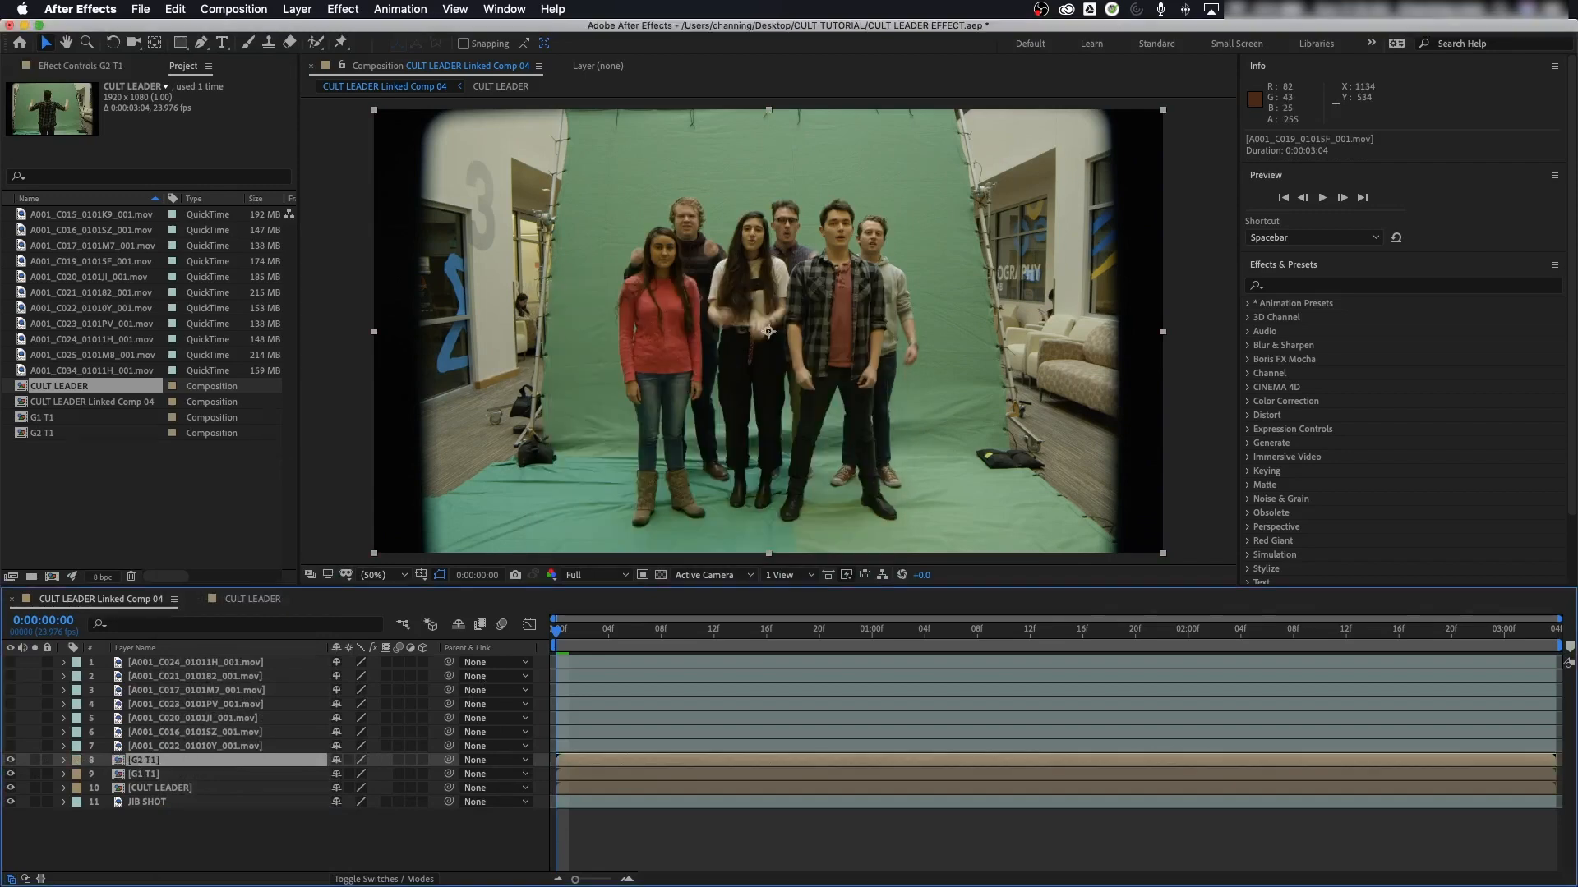
# Step: Pre-compose the A001_C022 crowd clip as G3 T1, moving all attributes into the new composition
pyautogui.click(167, 749)
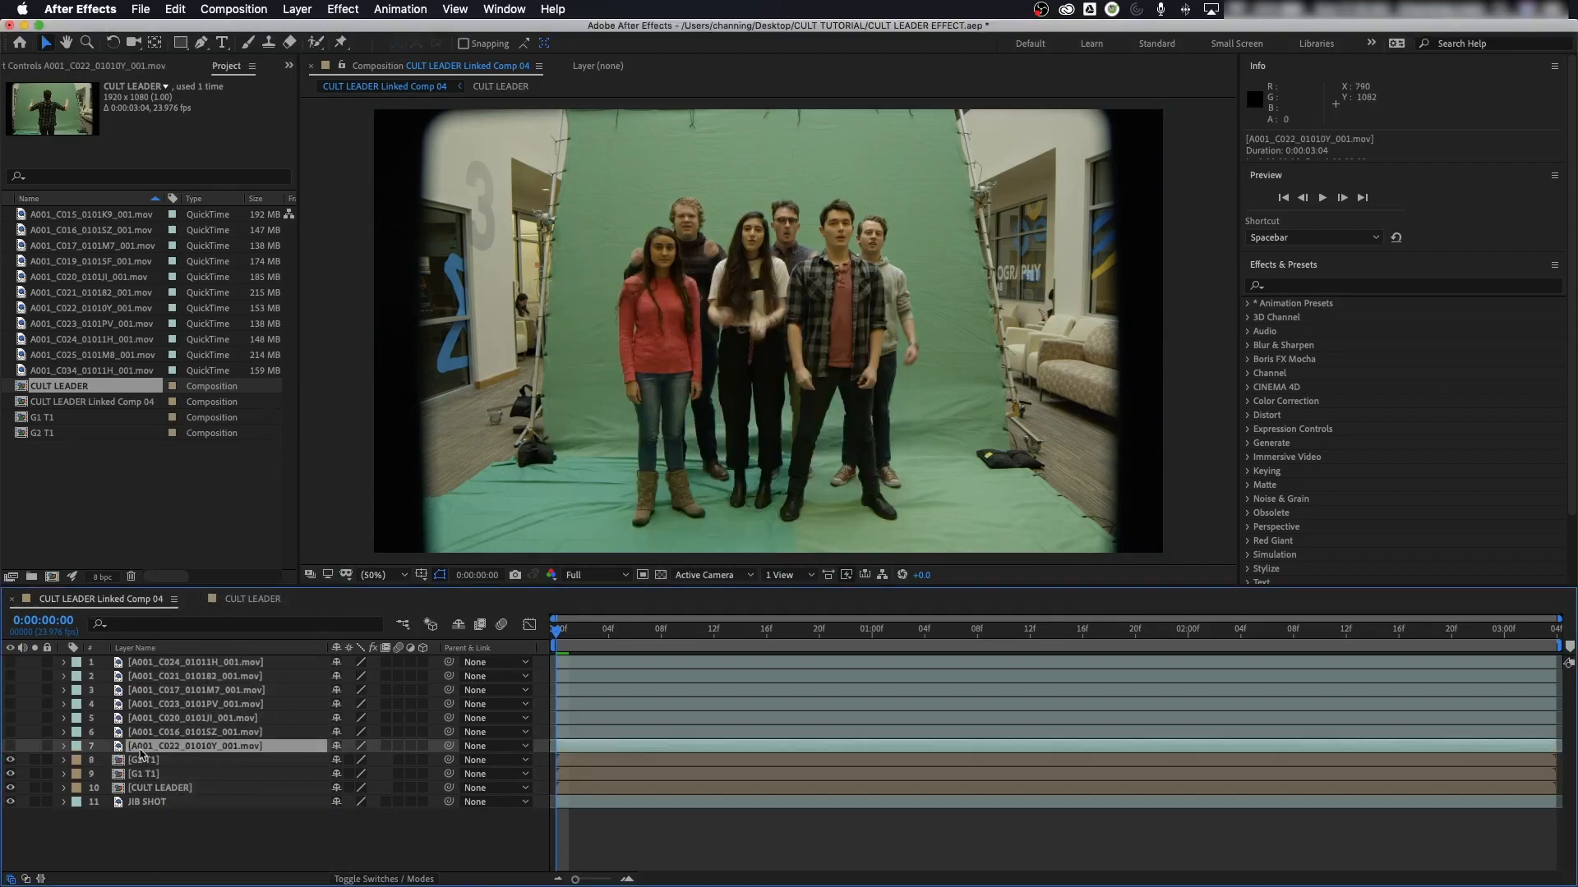
pyautogui.rightClick(141, 754)
pyautogui.click(189, 809)
pyautogui.write('G3 T1')
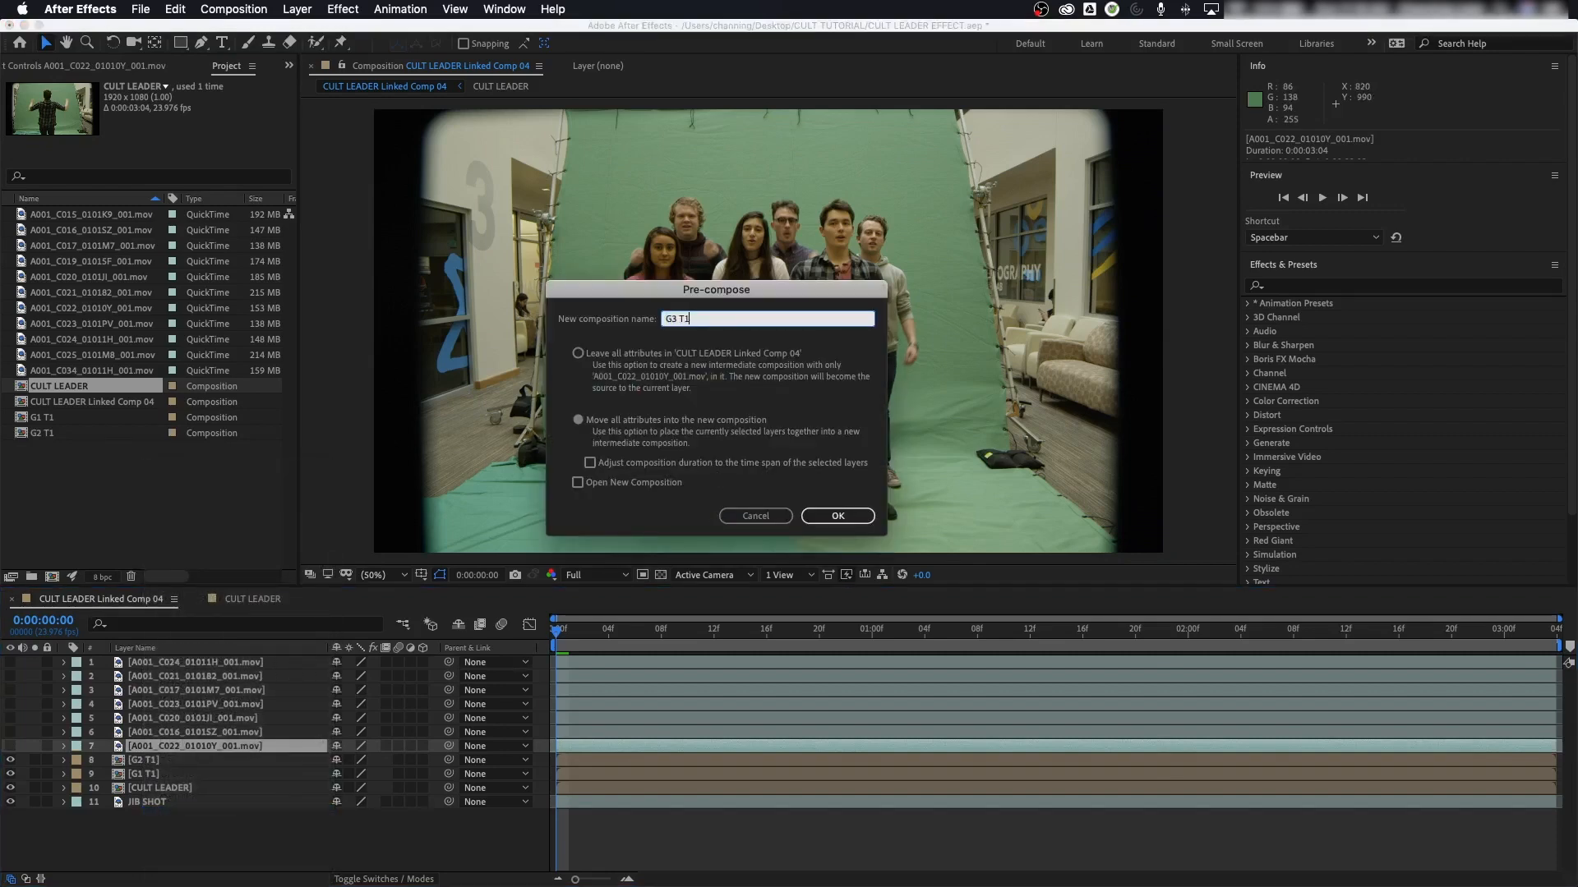
pyautogui.press('Return')
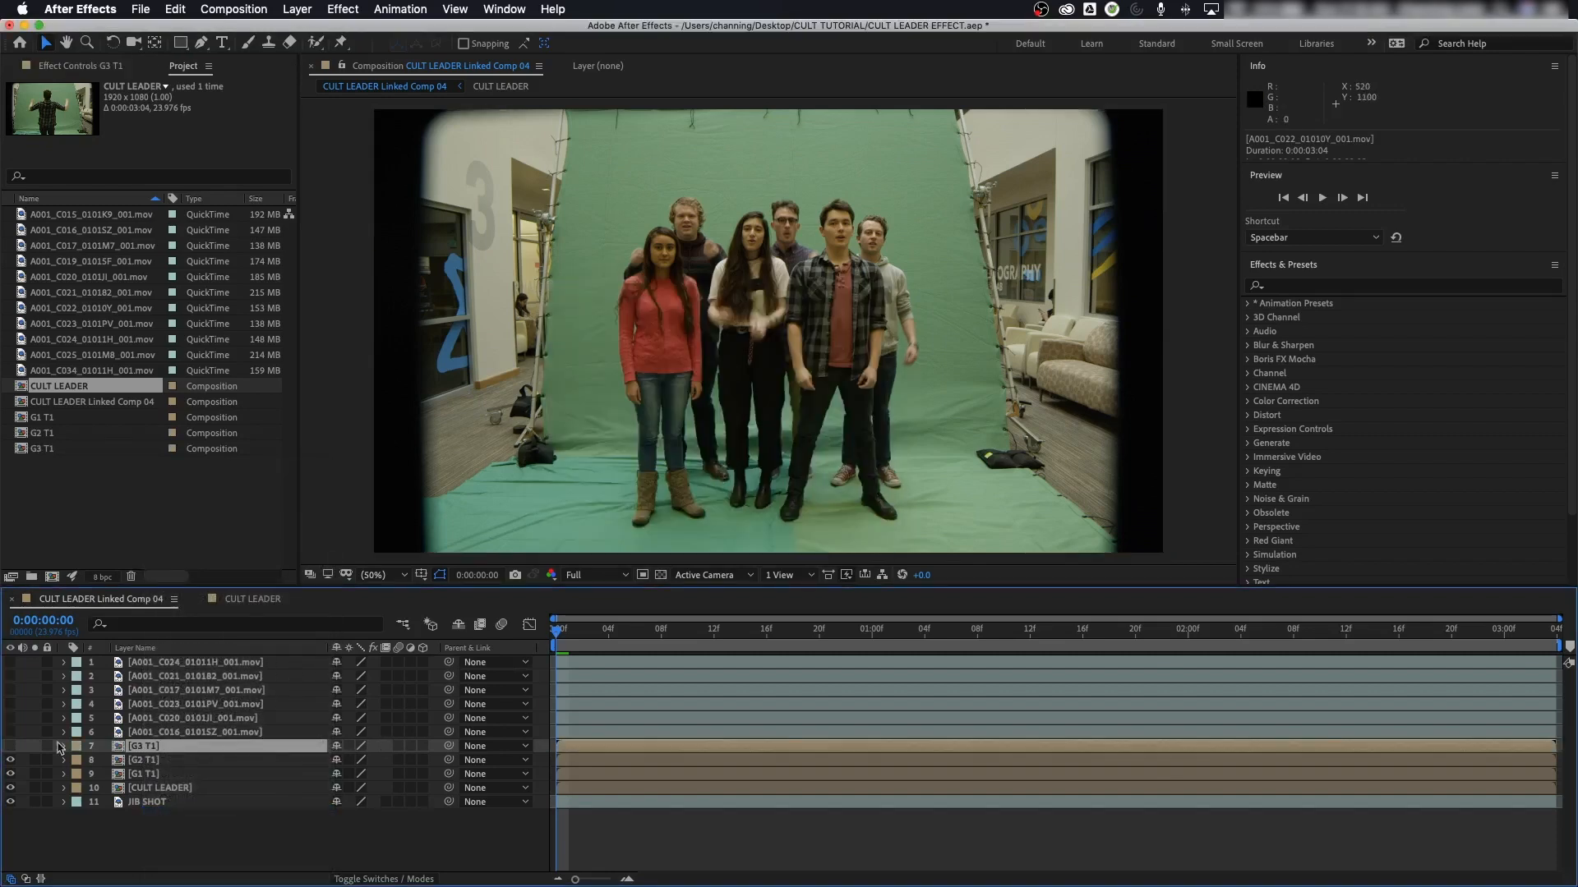
# Step: Pre-compose the six remaining crowd clips, from A001_C016 up to A001_C024, as G1 T2, G2 T2, G3 T2, G1 T3, G2 T3 and G3 T3
pyautogui.hotkey('ctrl', 'Up')
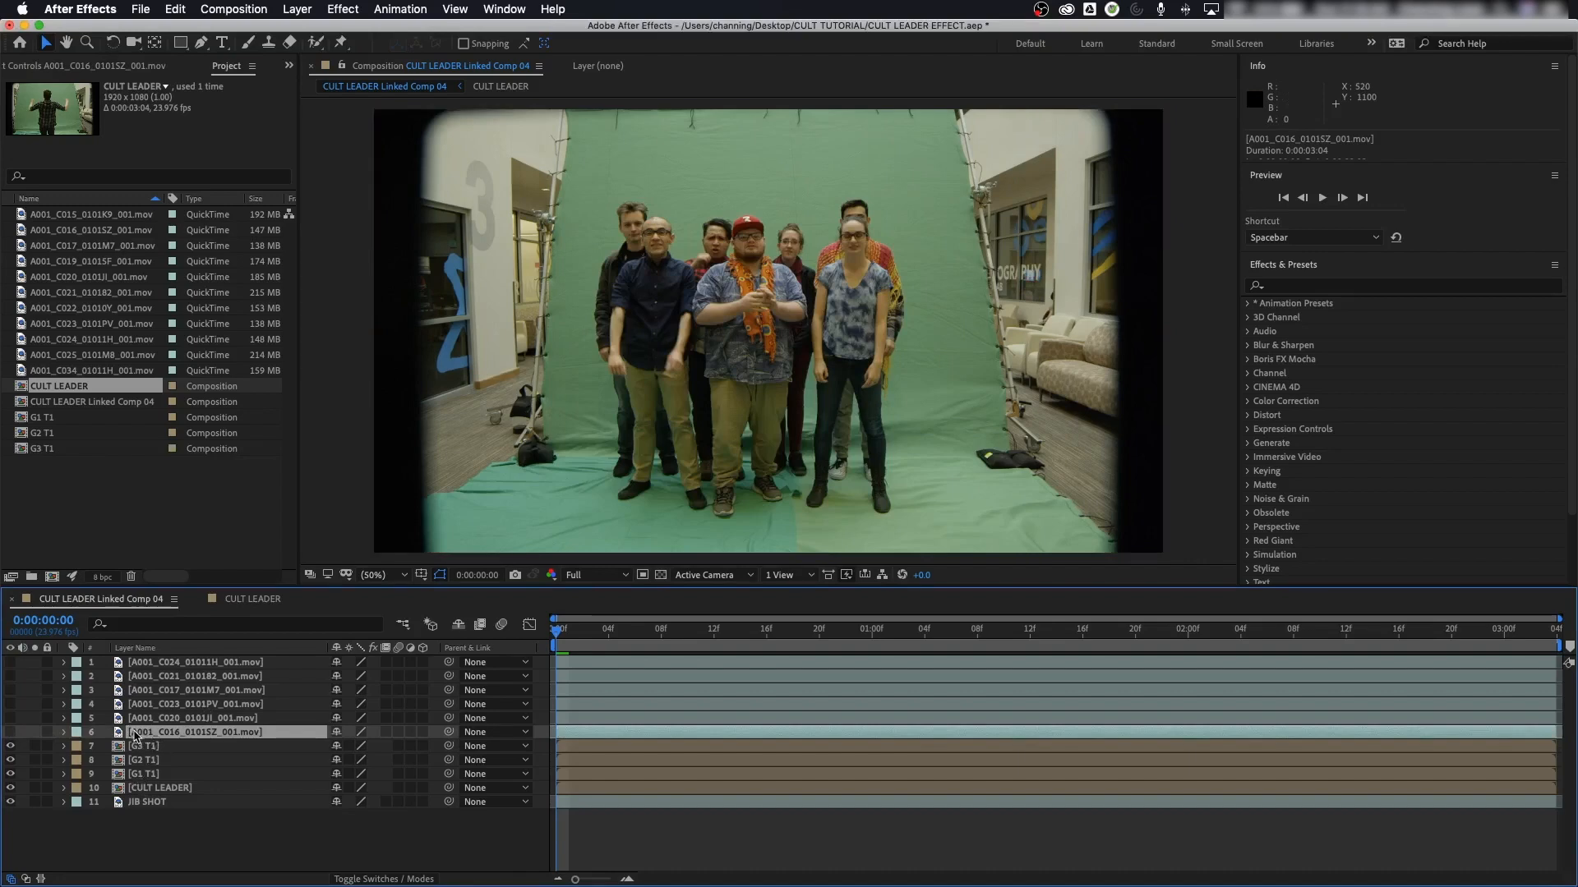
pyautogui.click(142, 718)
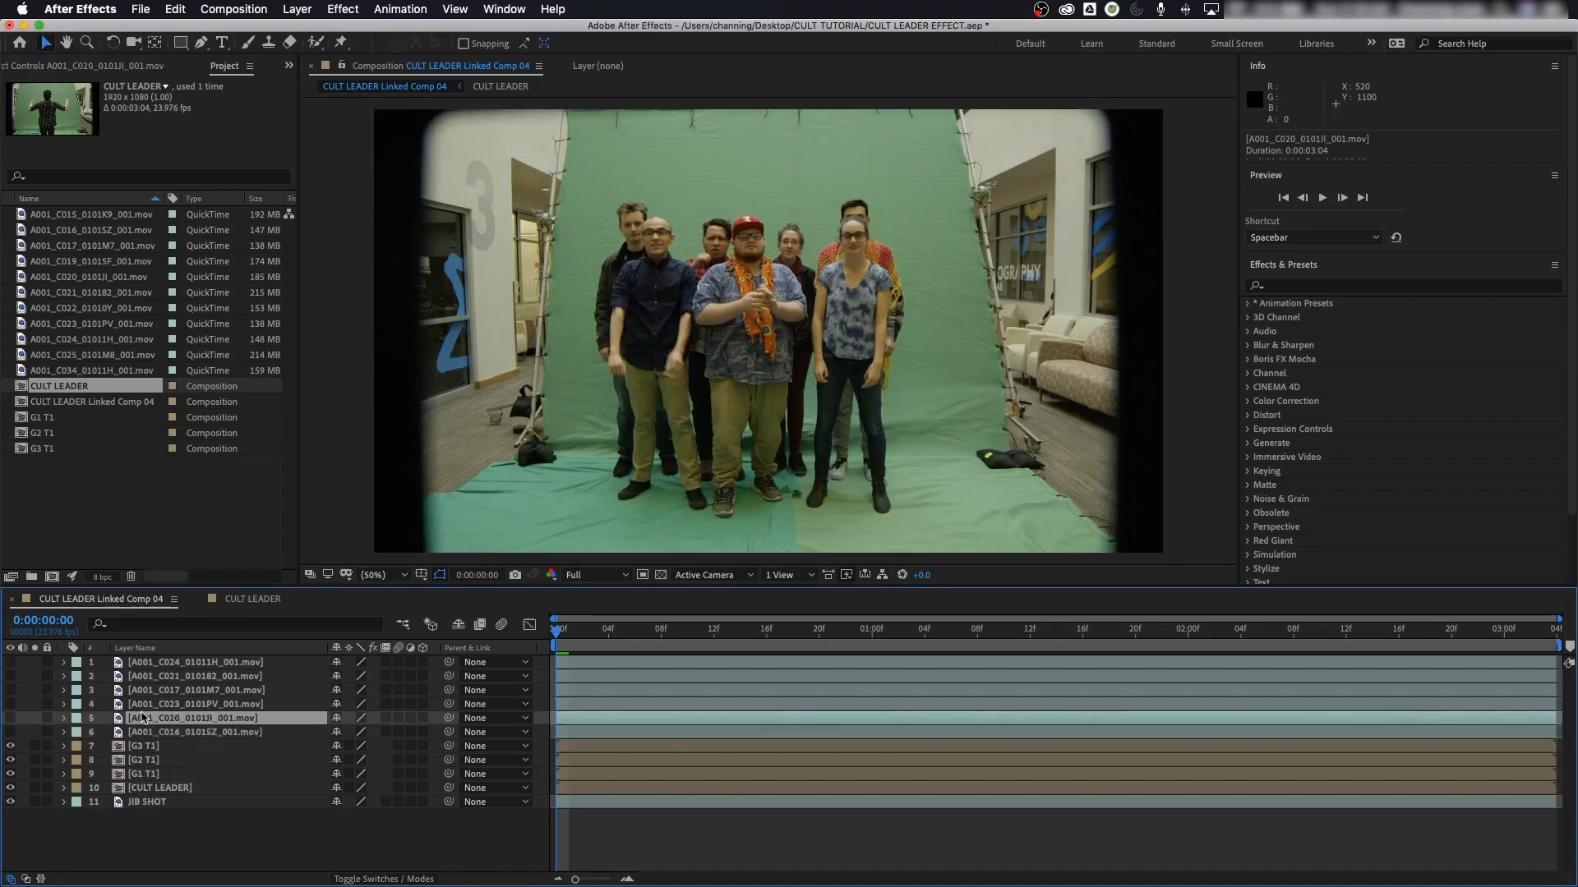
pyautogui.click(145, 706)
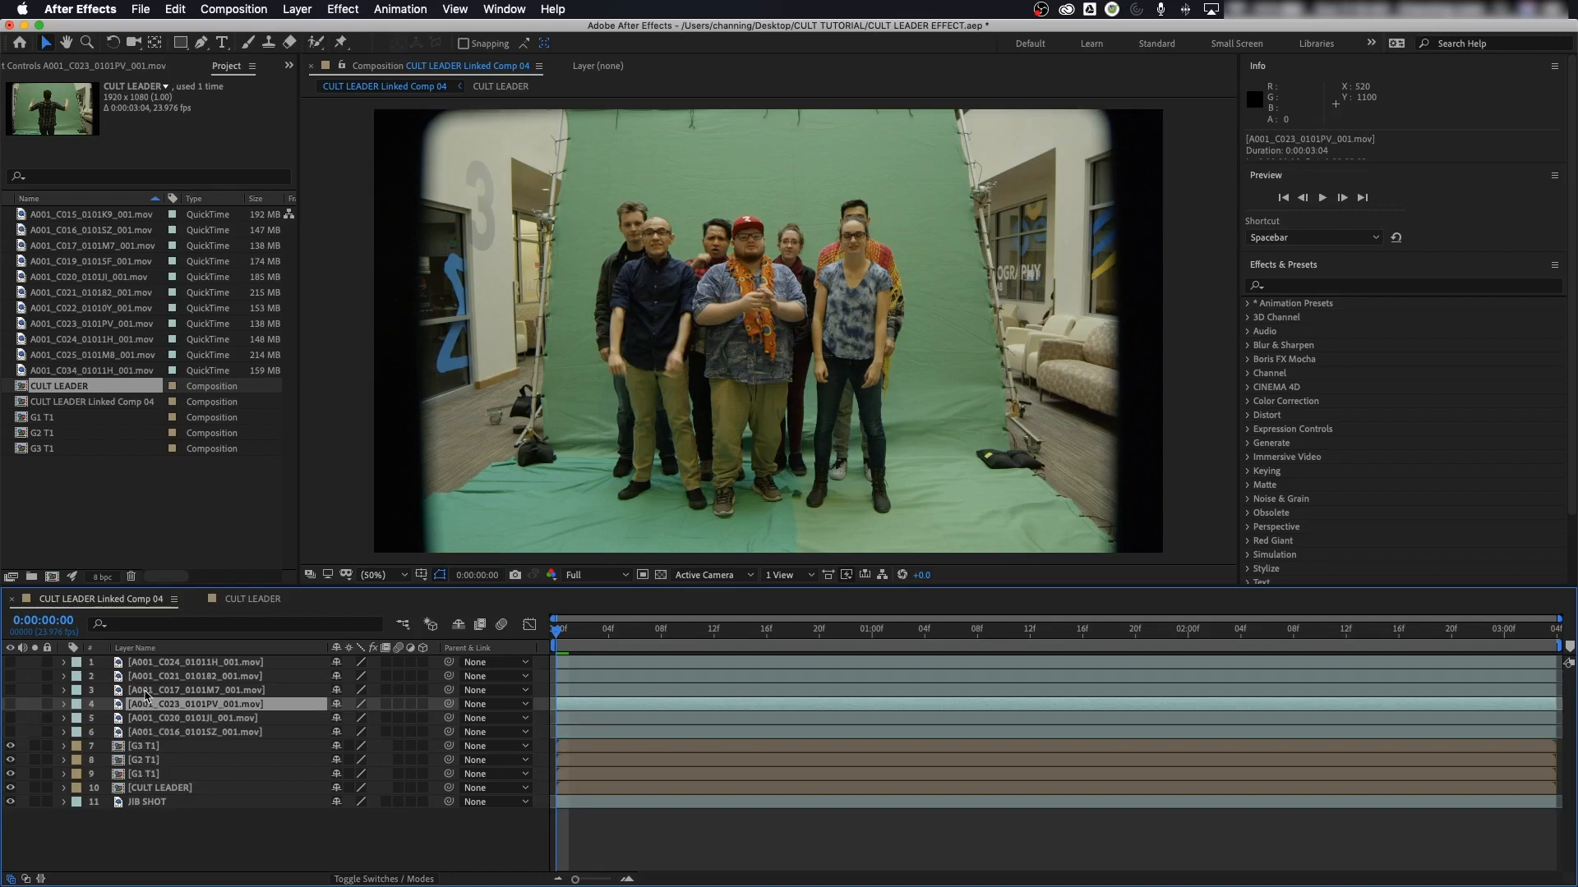
pyautogui.click(148, 692)
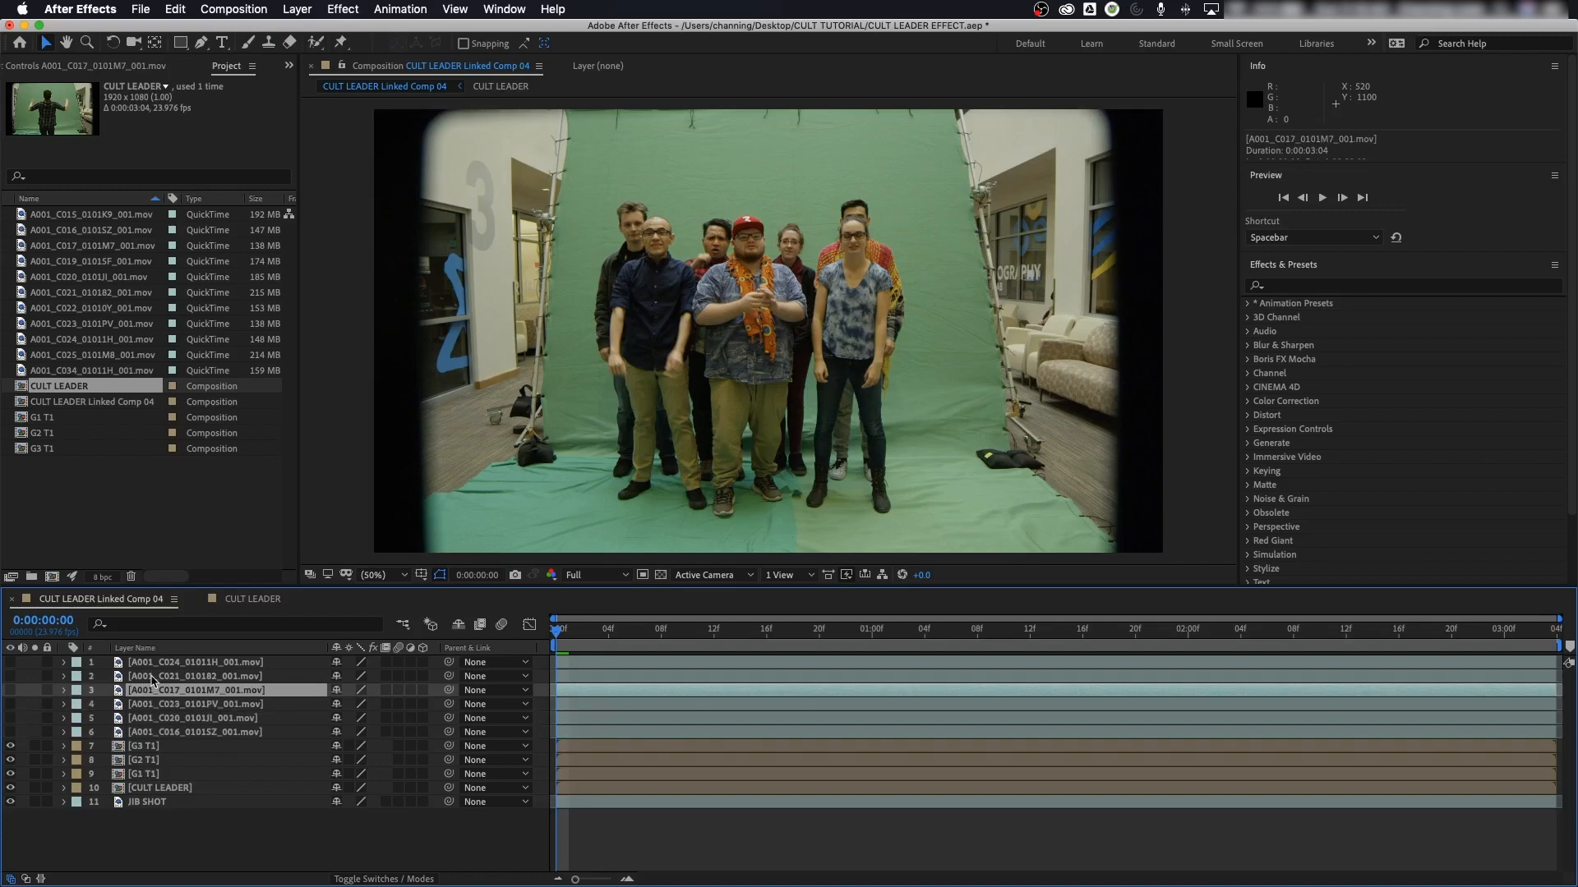
pyautogui.click(152, 678)
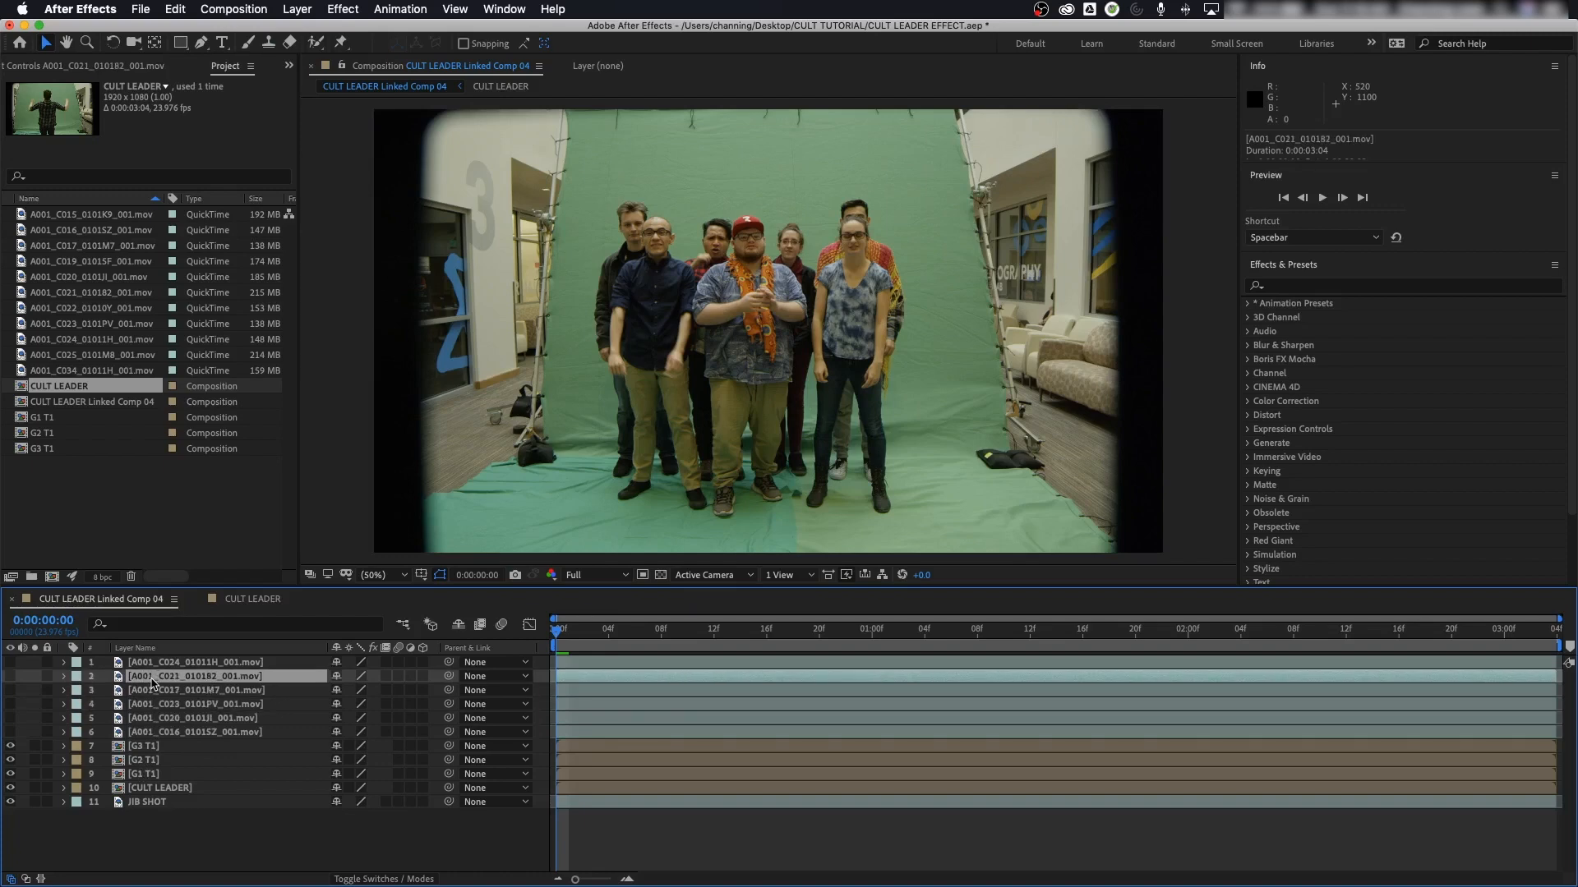
pyautogui.click(152, 665)
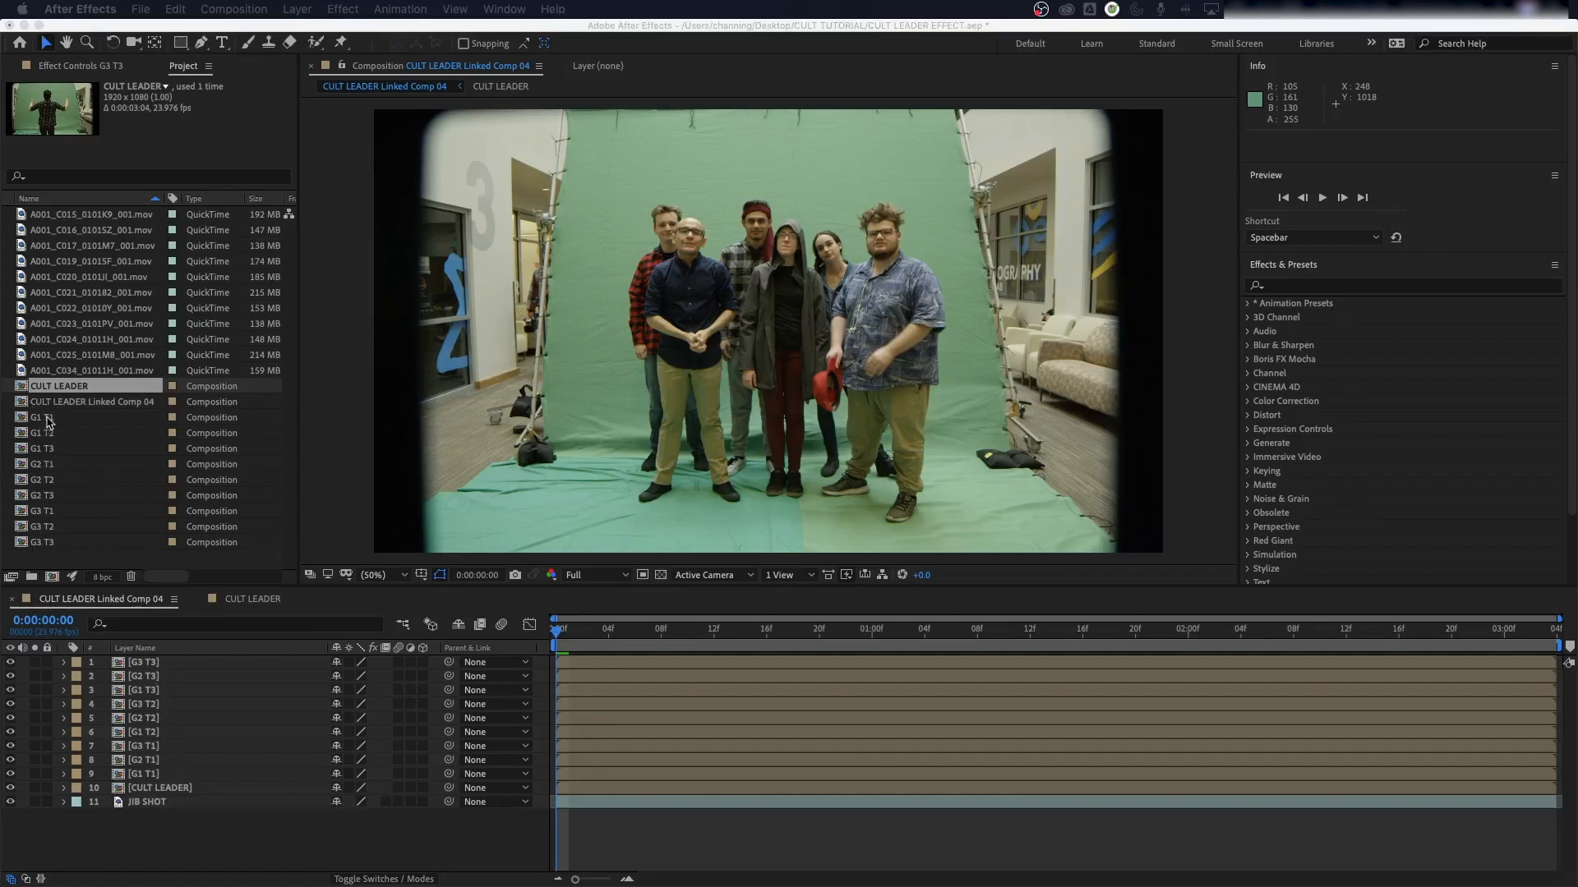
# Step: Delete the CULT LEADER layer and all nine crowd pre-comp layers from the main composition, keeping only JIB SHOT
pyautogui.click(136, 790)
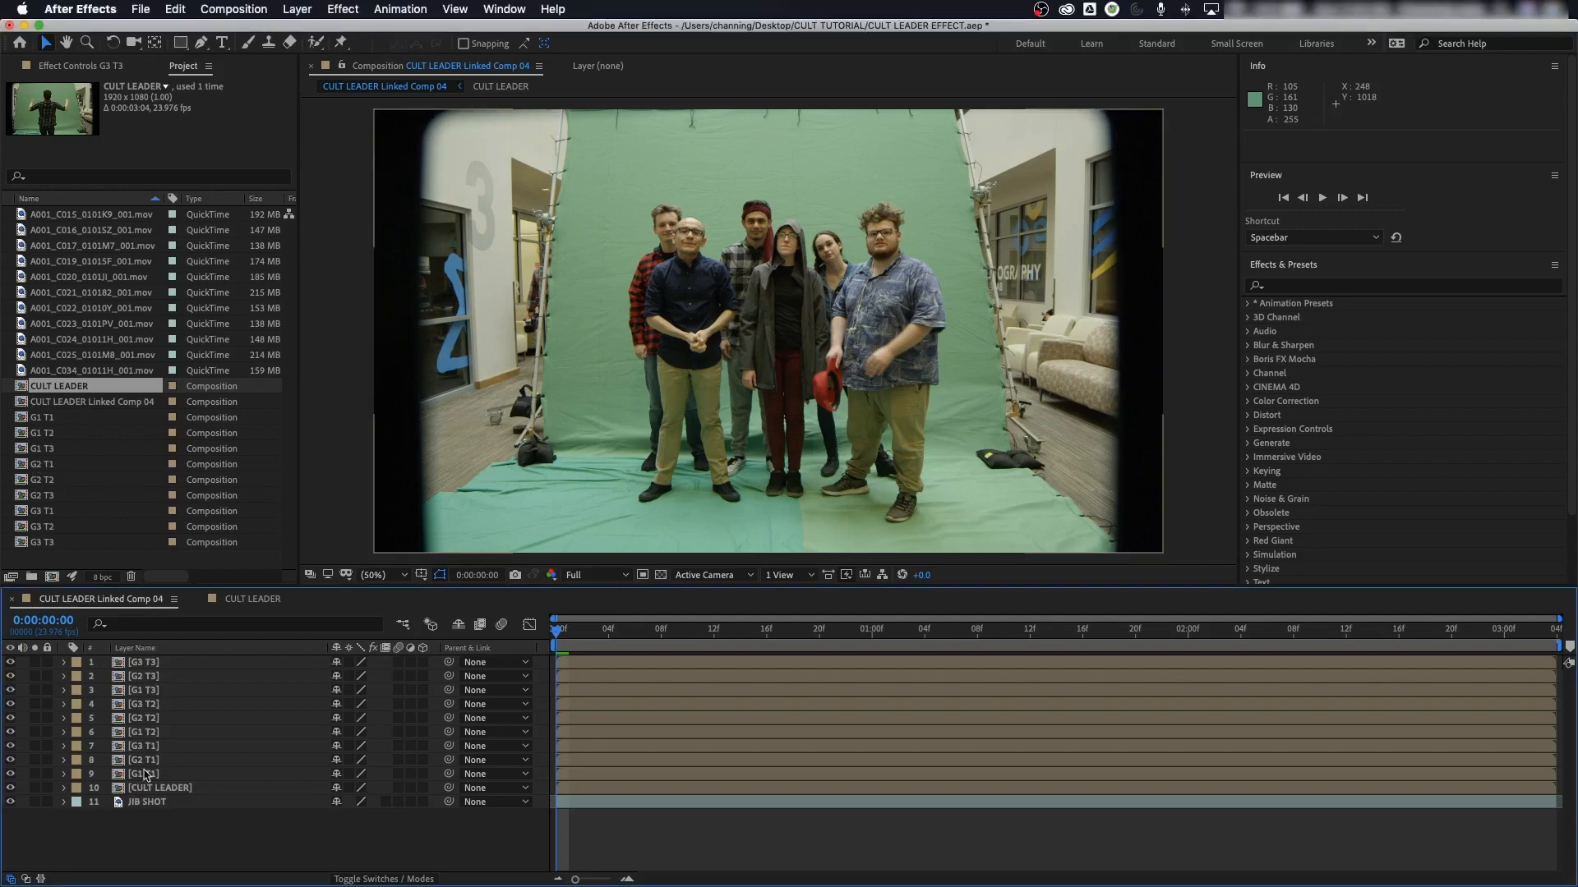
pyautogui.click(148, 788)
pyautogui.keyDown('shift'); pyautogui.click(140, 666); pyautogui.keyUp('shift')
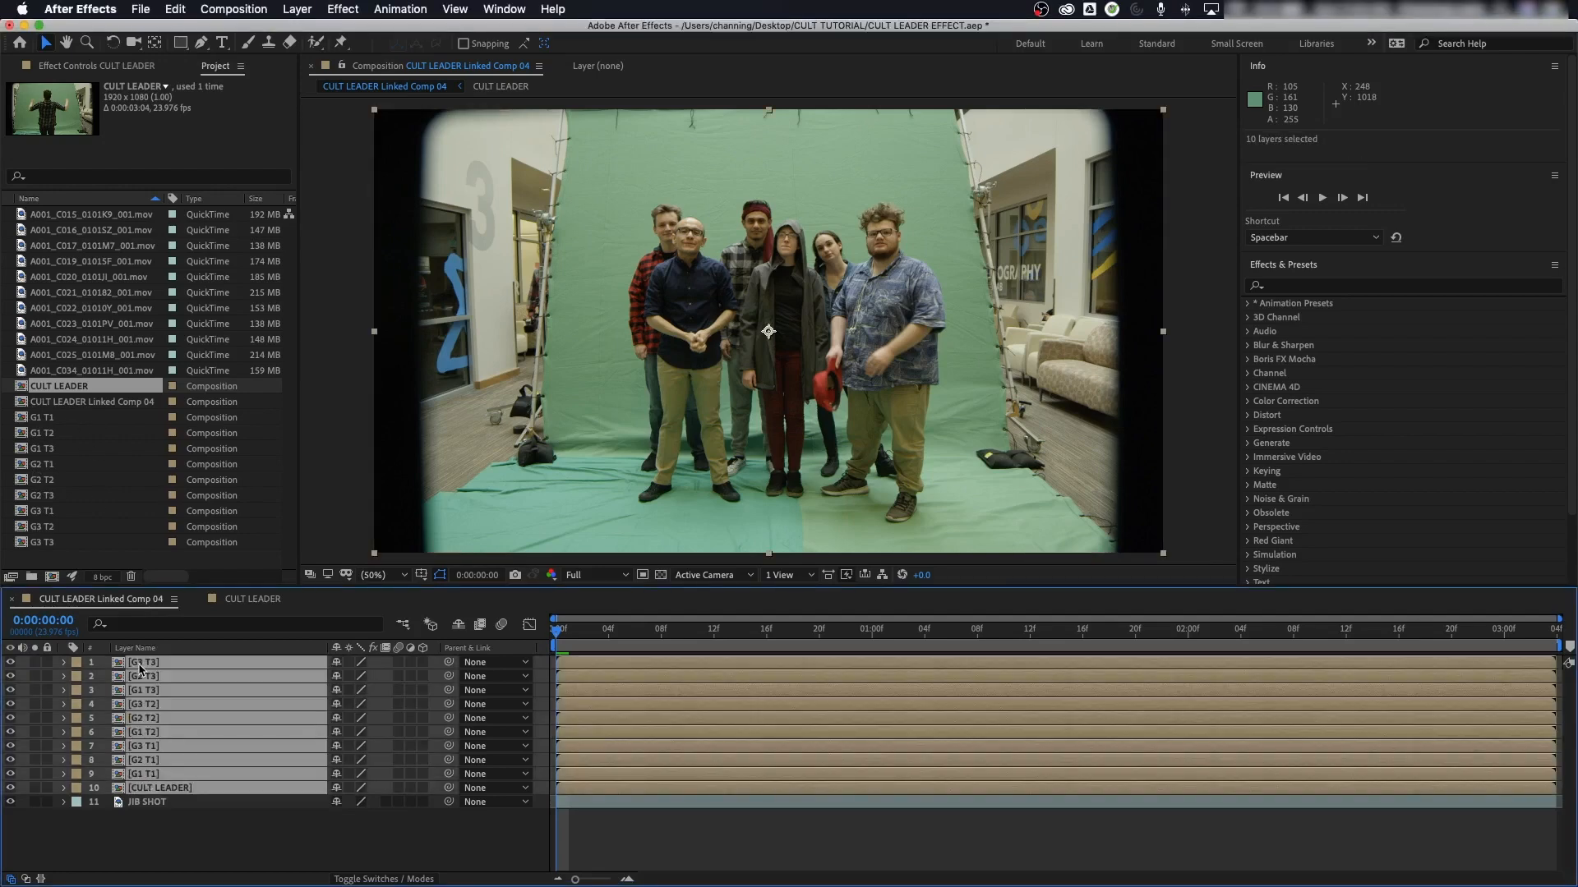
pyautogui.press('Delete')
# Step: Rename the CULT LEADER Linked Comp 04 composition as FINAL COMP in the project
pyautogui.click(106, 449)
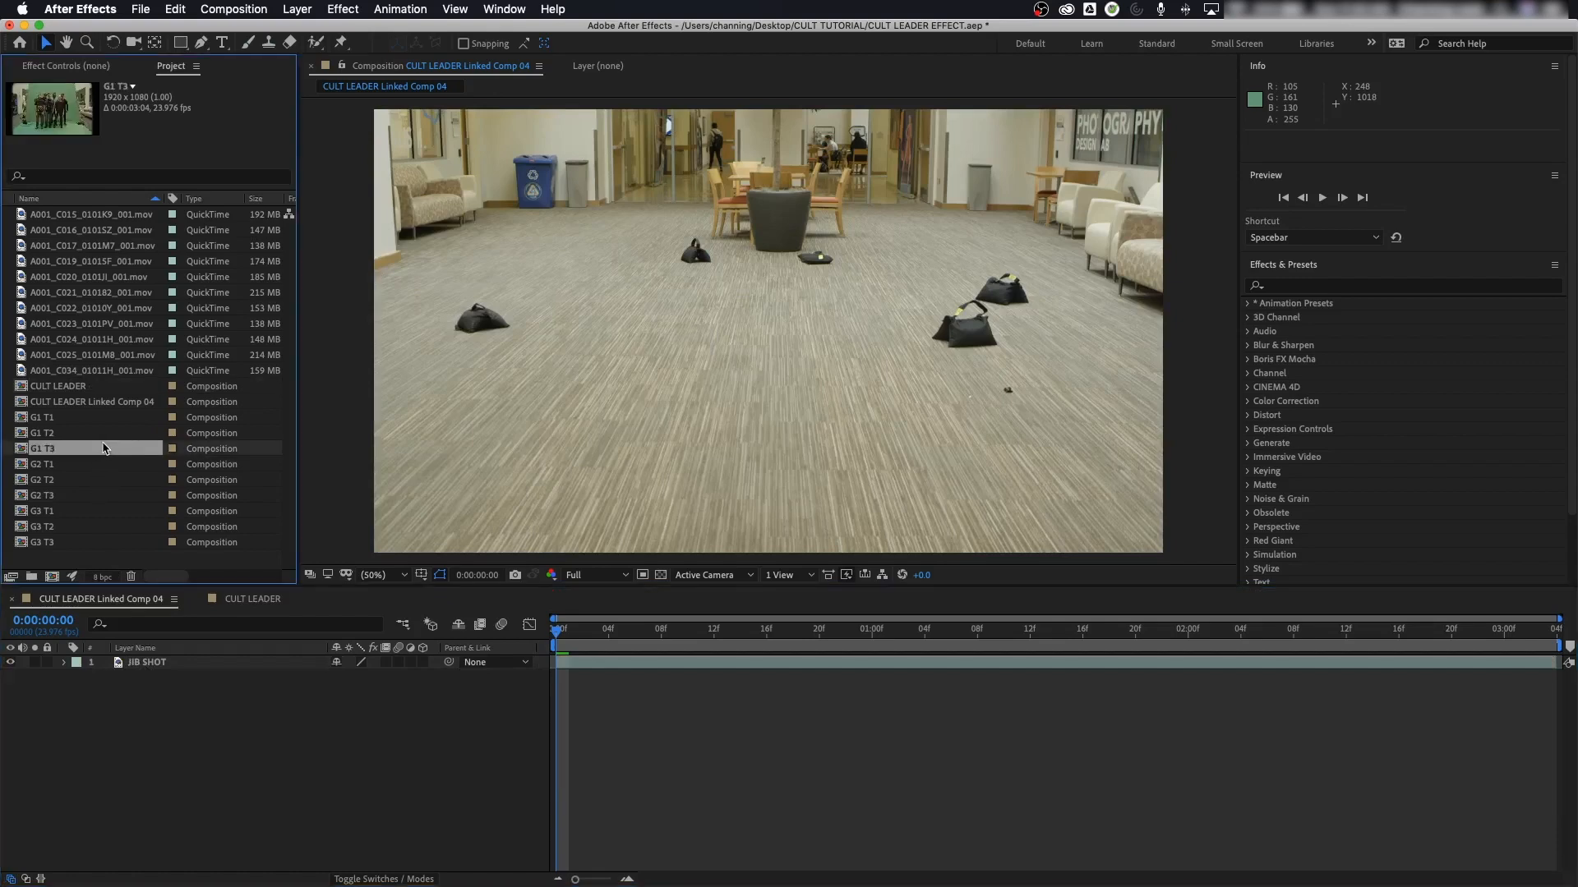
pyautogui.click(73, 401)
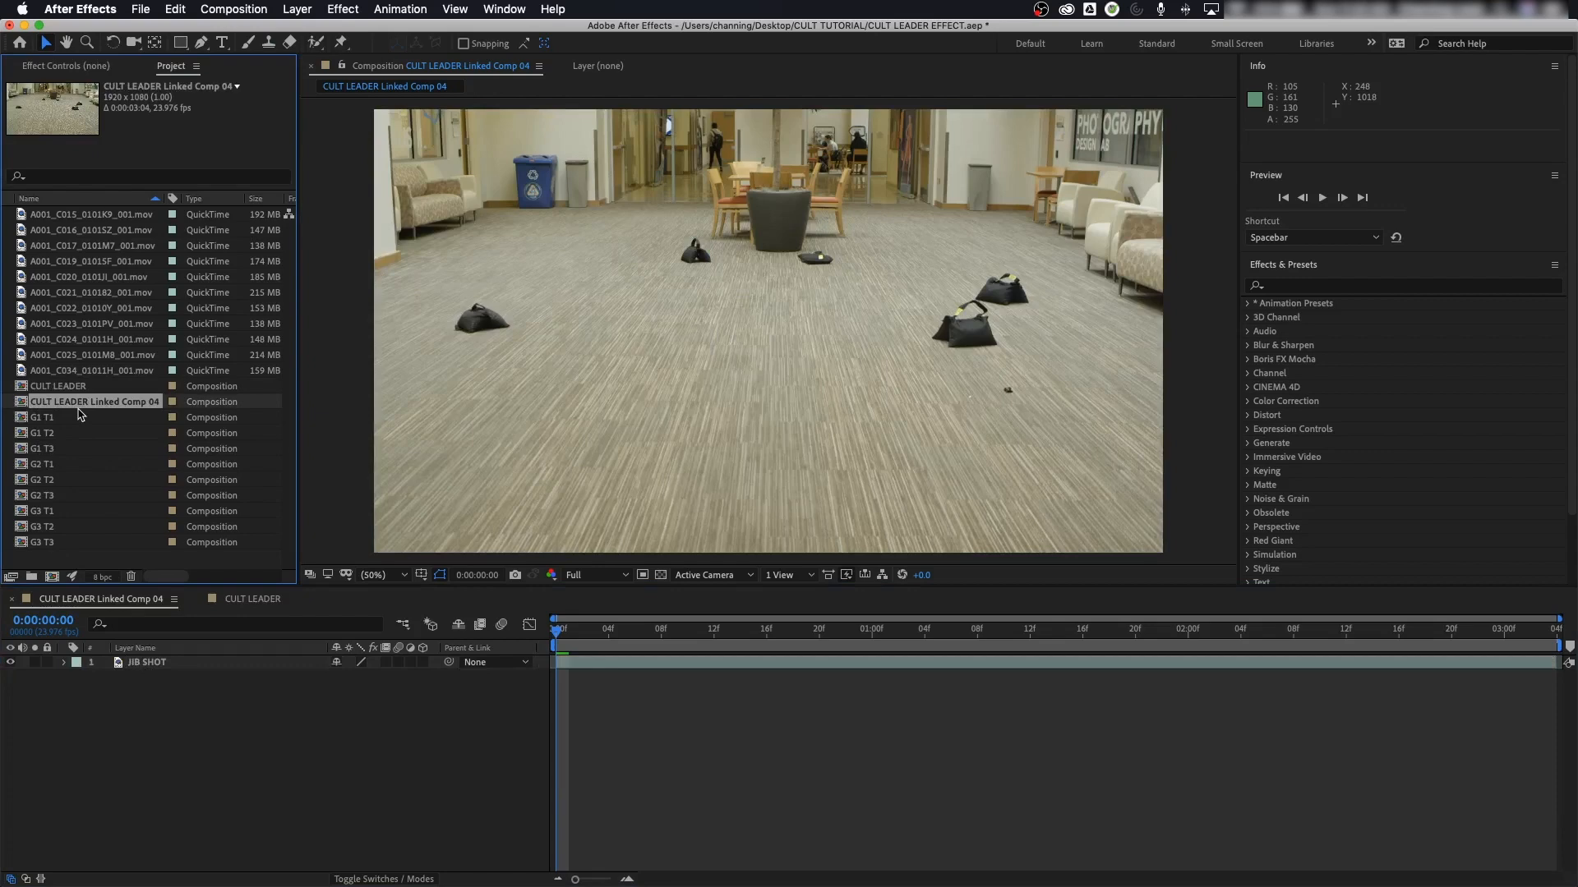
pyautogui.press('Return')
pyautogui.write('FINAL COMP')
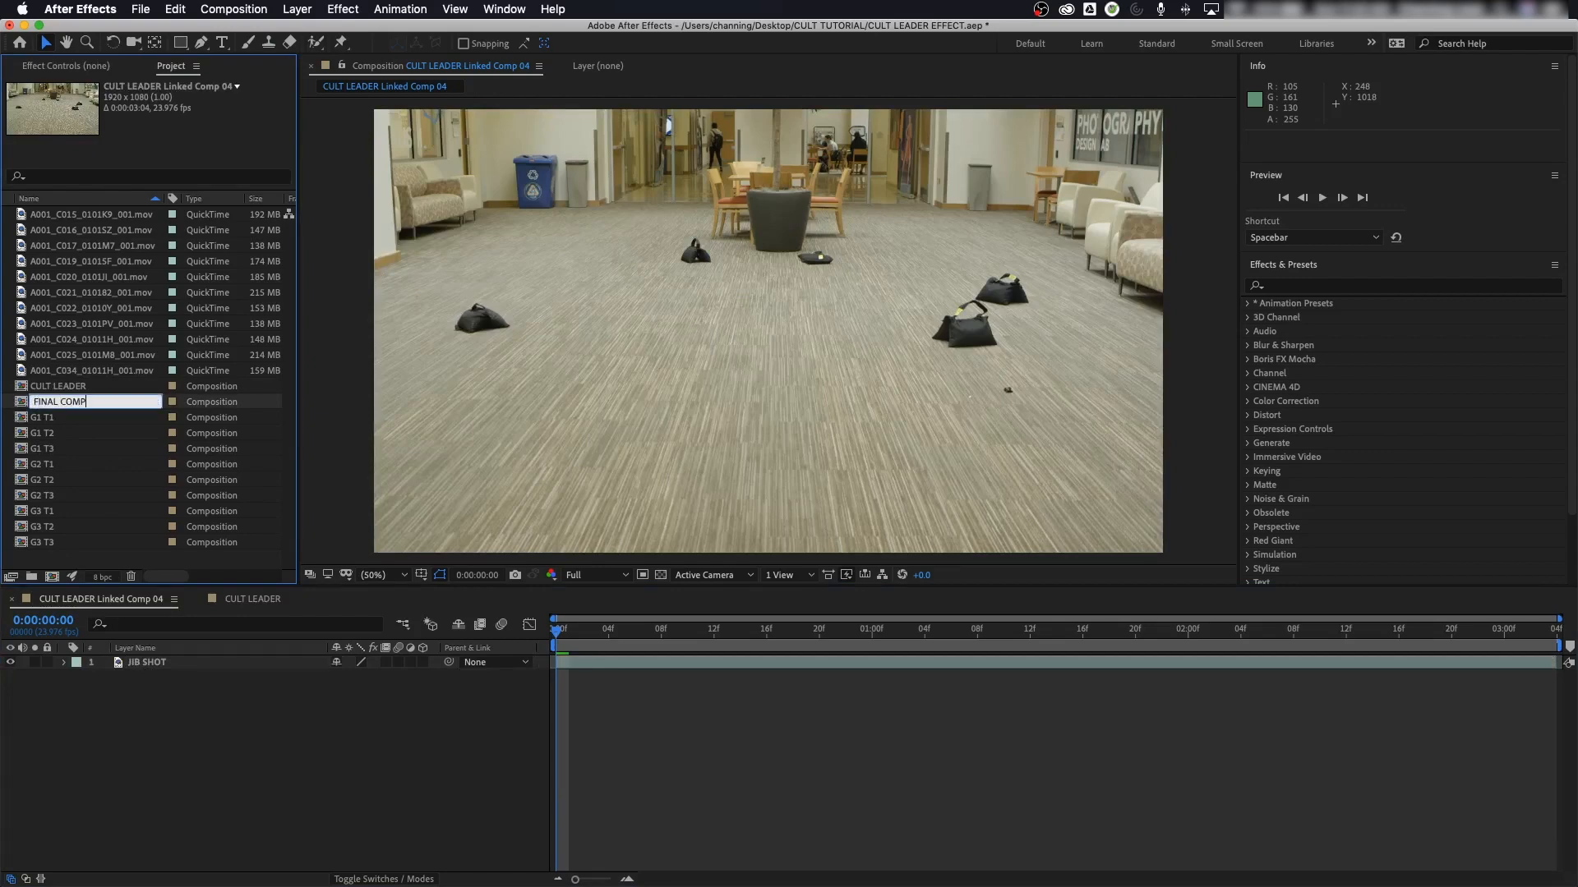
pyautogui.press('Return')
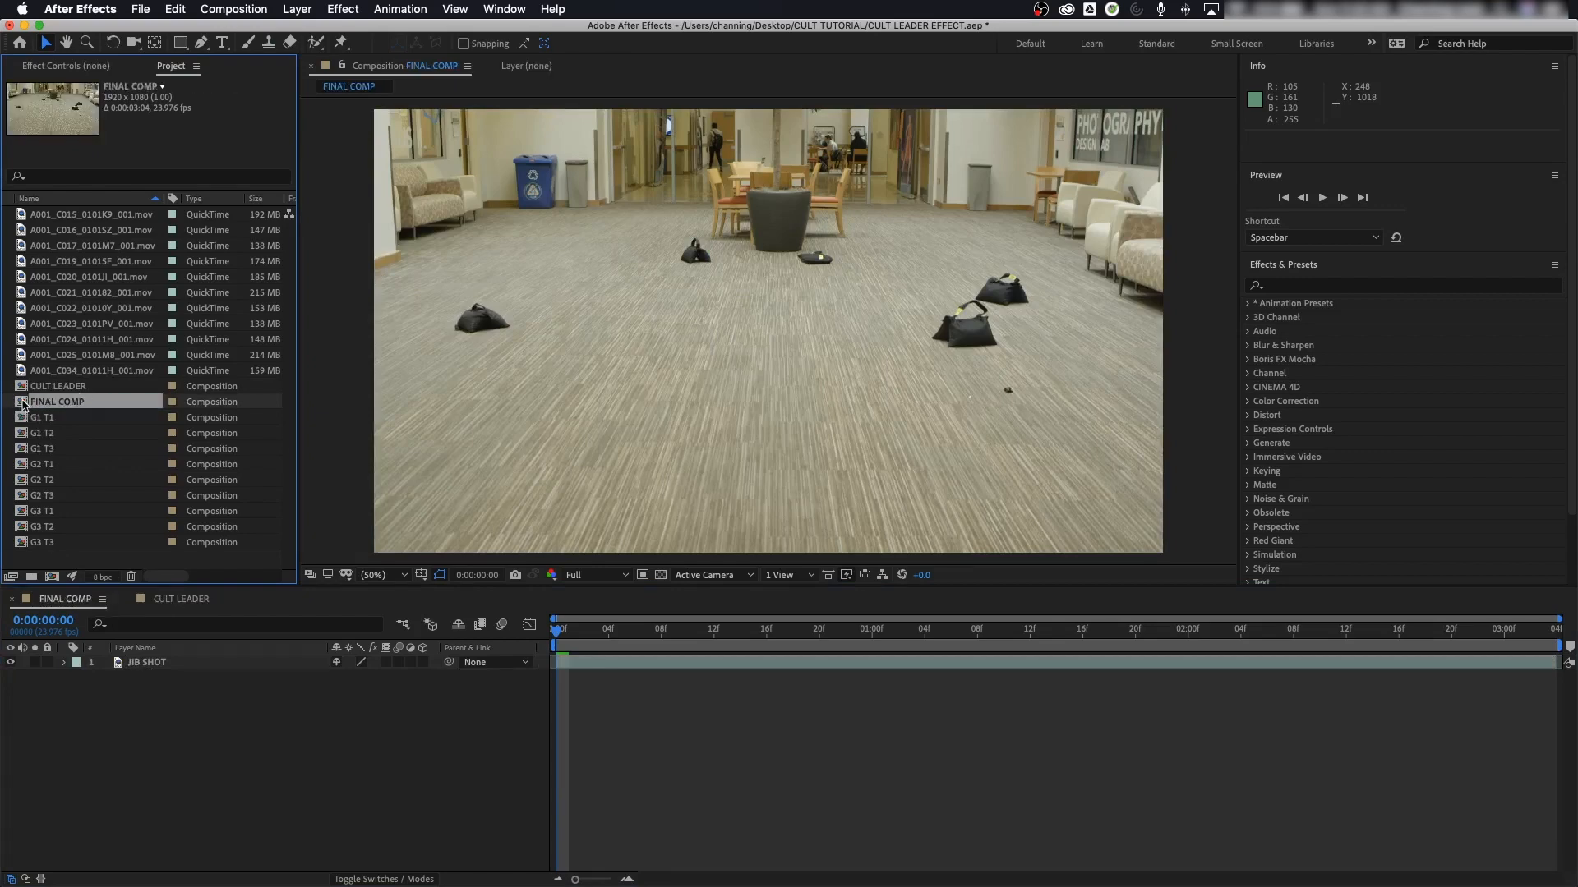
# Step: Gather all the source clips from A001_C015 to A001_C034 into a new project folder named FOOTAGE
pyautogui.click(92, 218)
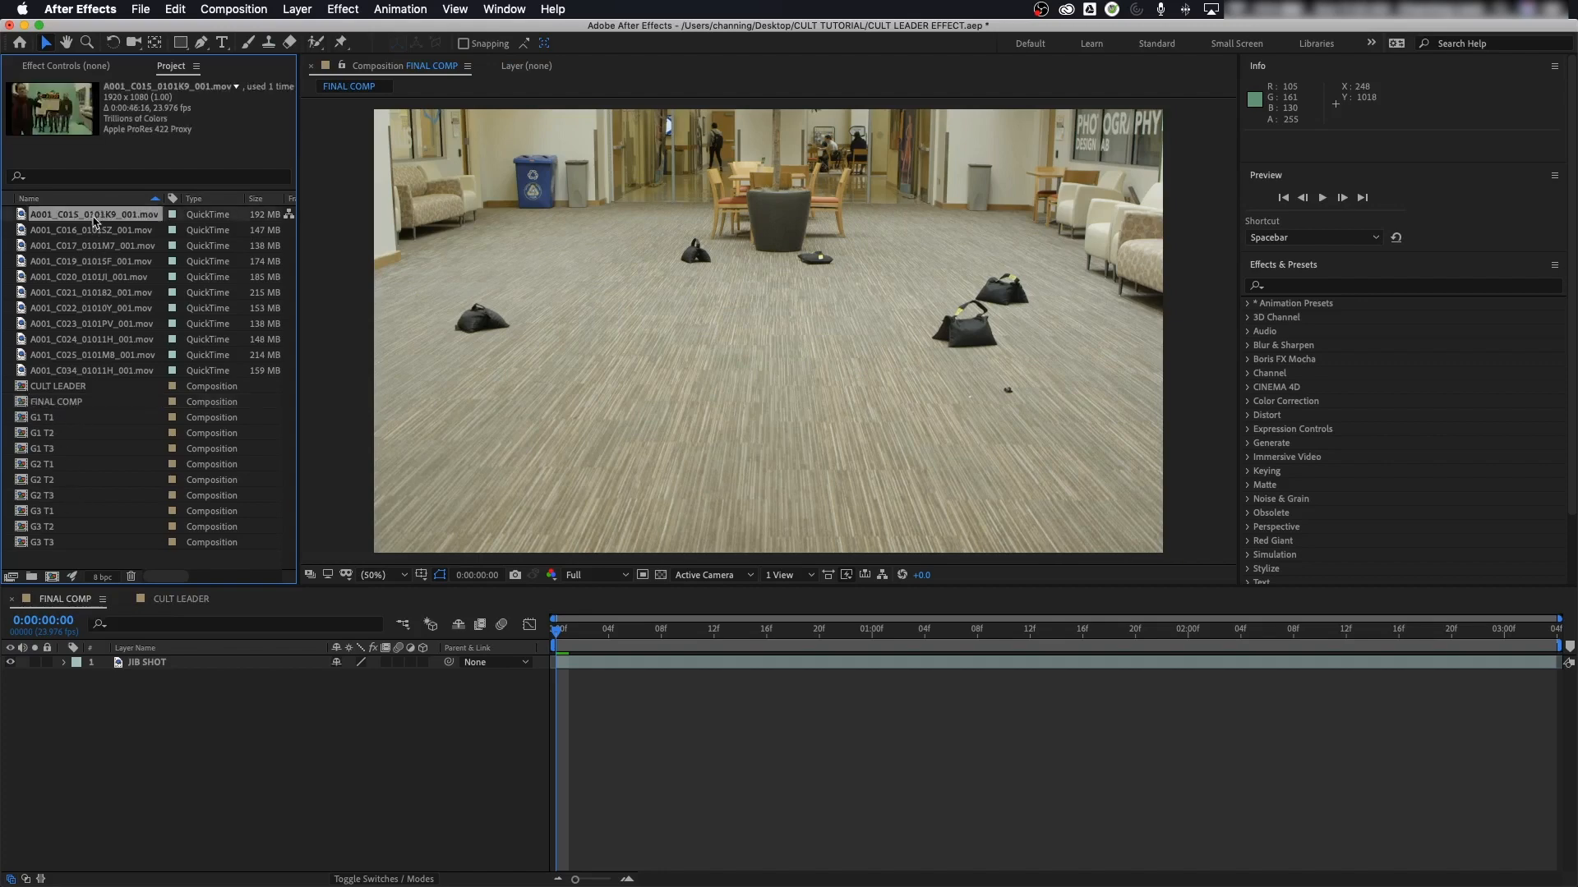
pyautogui.keyDown('shift'); pyautogui.click(106, 374); pyautogui.keyUp('shift')
pyautogui.moveTo(107, 374); pyautogui.dragTo(31, 576)
pyautogui.write('FOO')
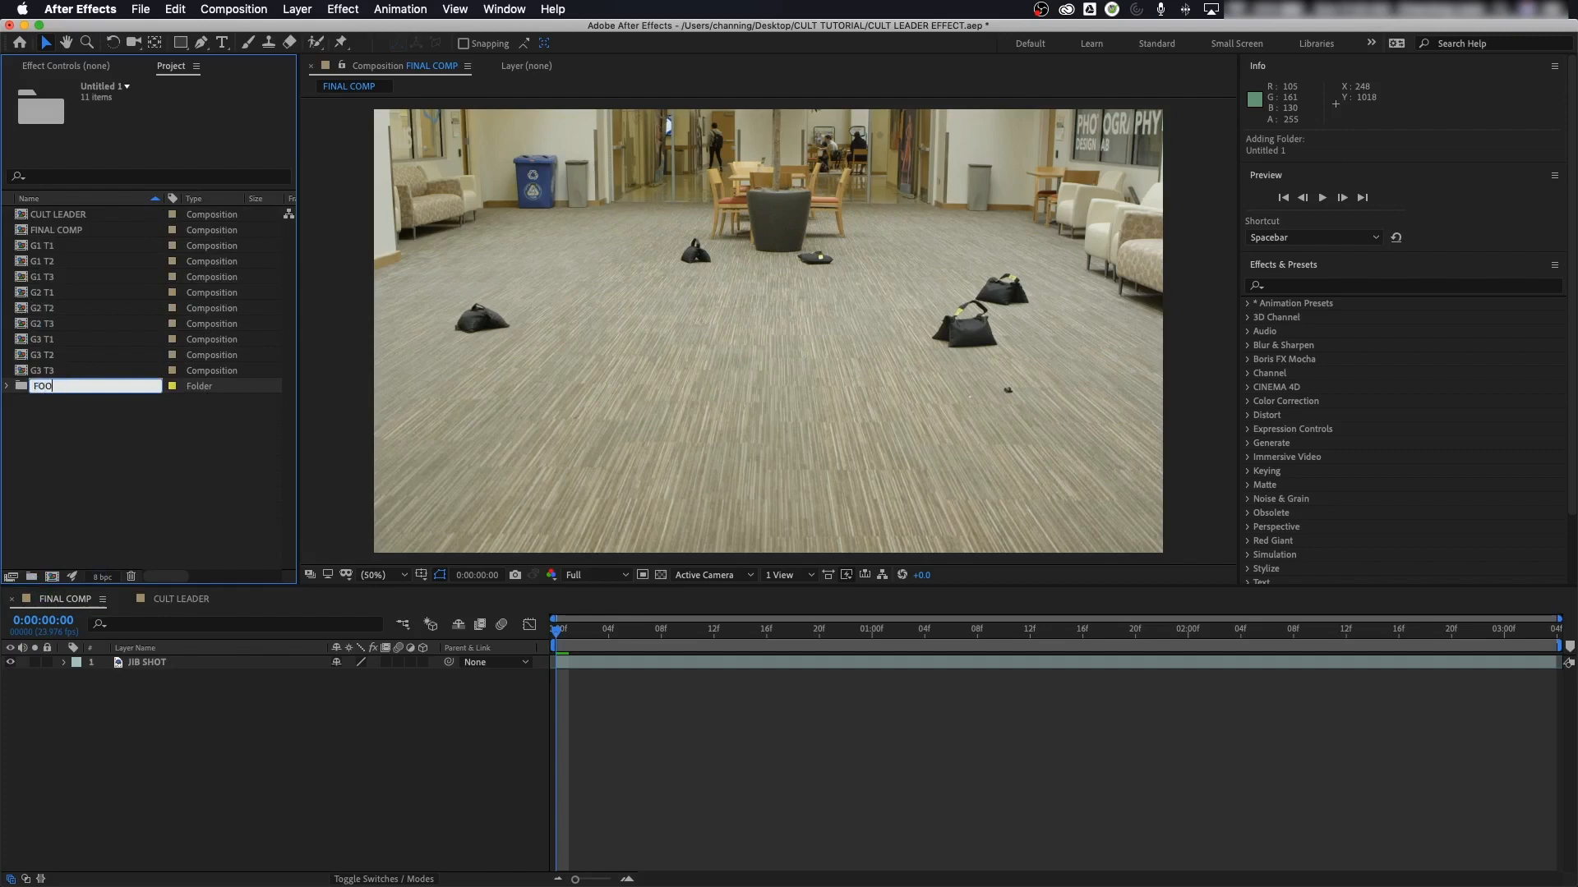
pyautogui.write('TAGE')
pyautogui.press('Return')
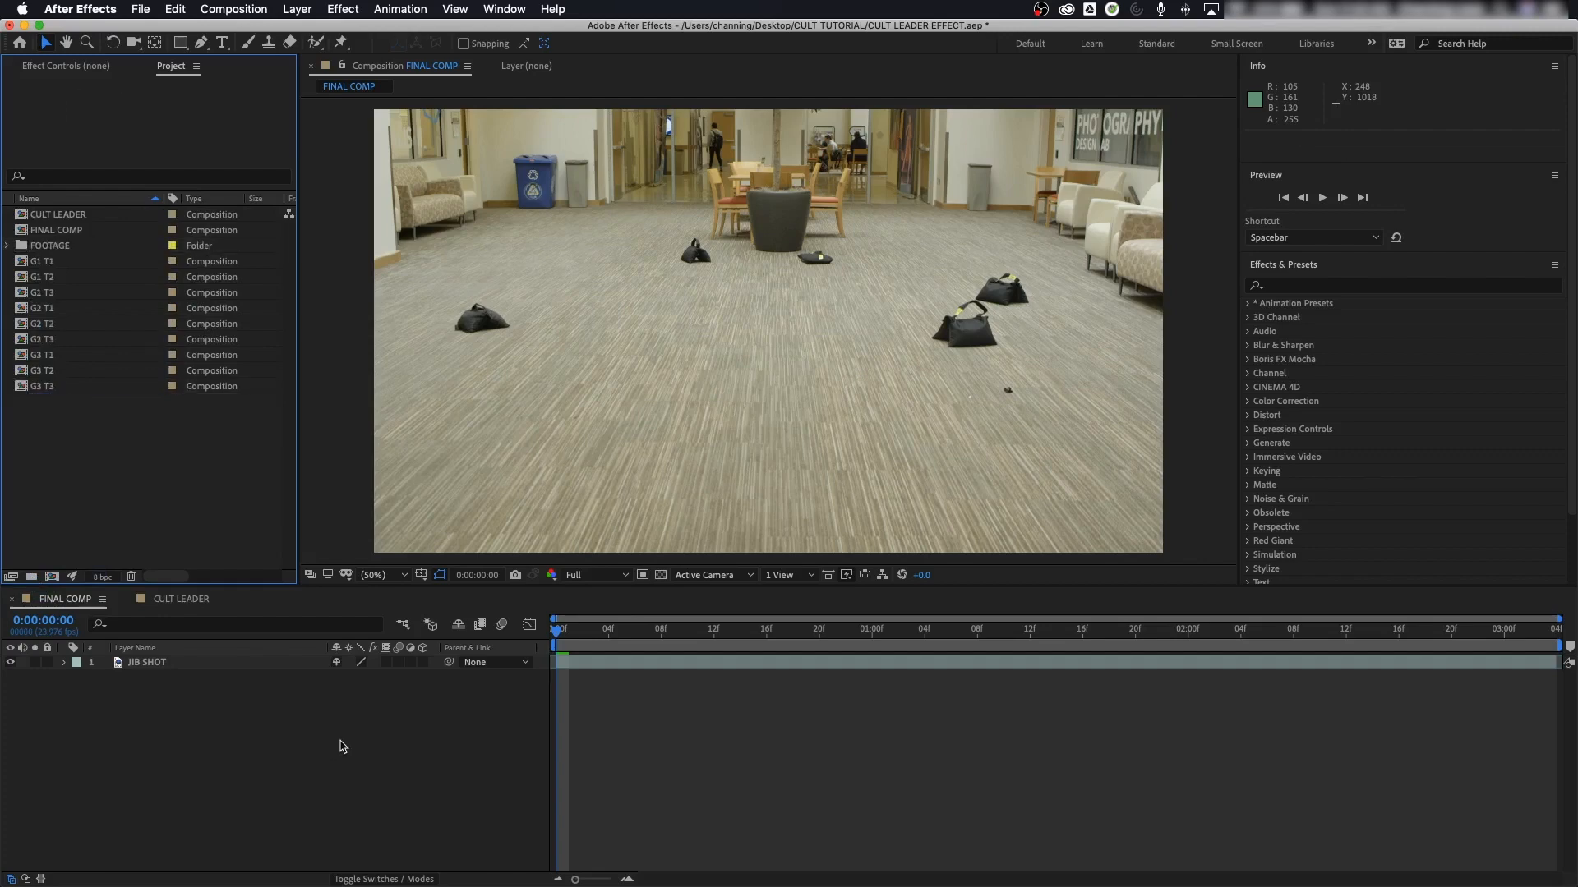
# Step: Play back the JIB SHOT layer in FINAL COMP to review its camera move
pyautogui.click(174, 664)
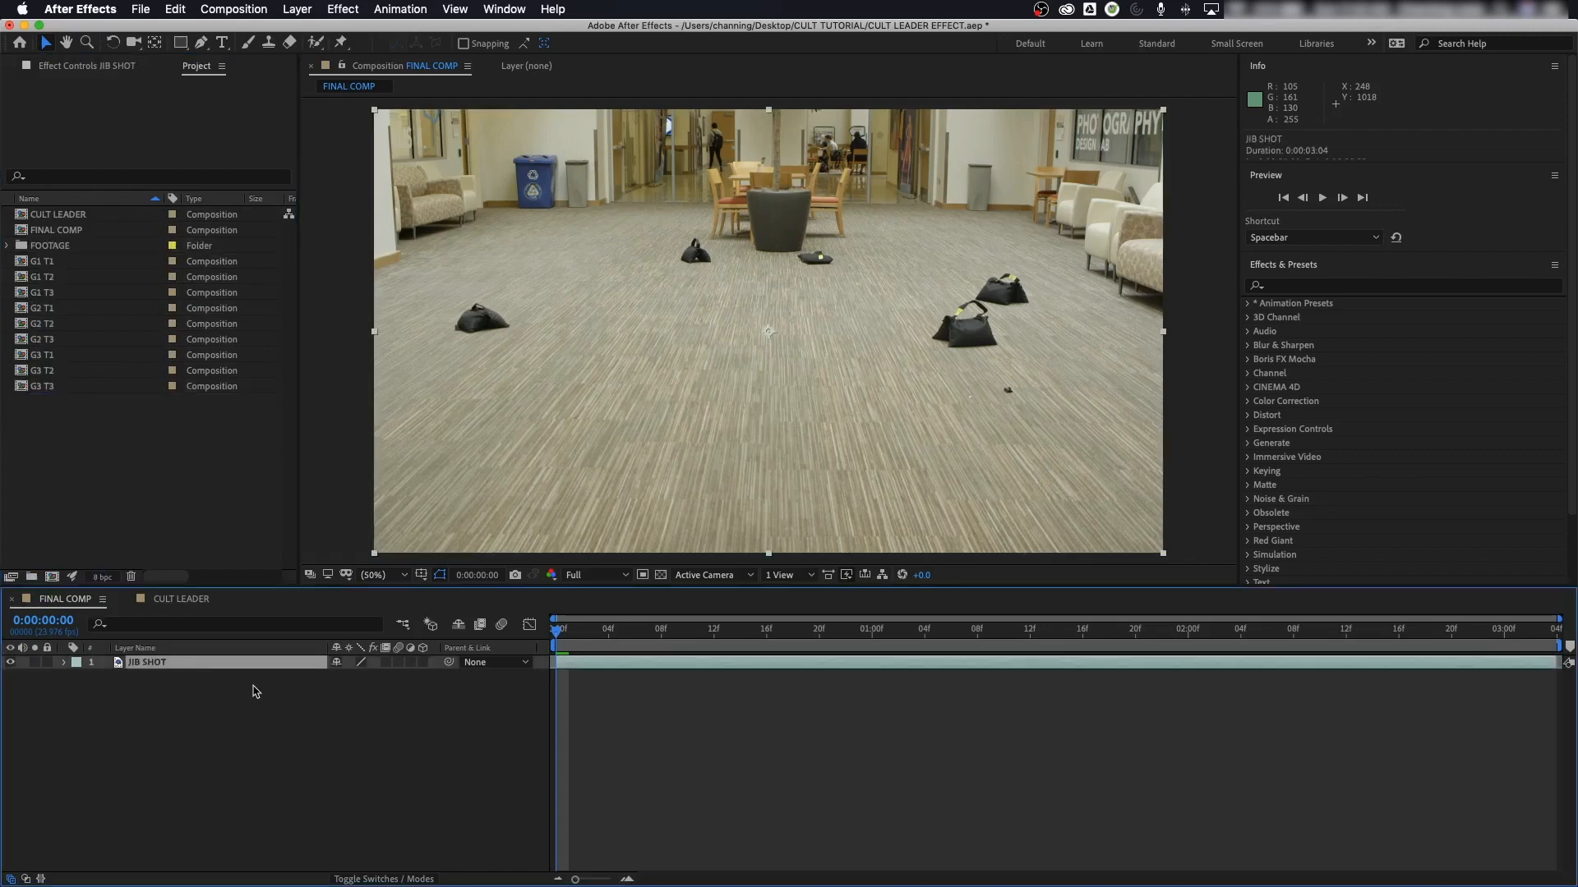
pyautogui.click(175, 698)
pyautogui.click(203, 663)
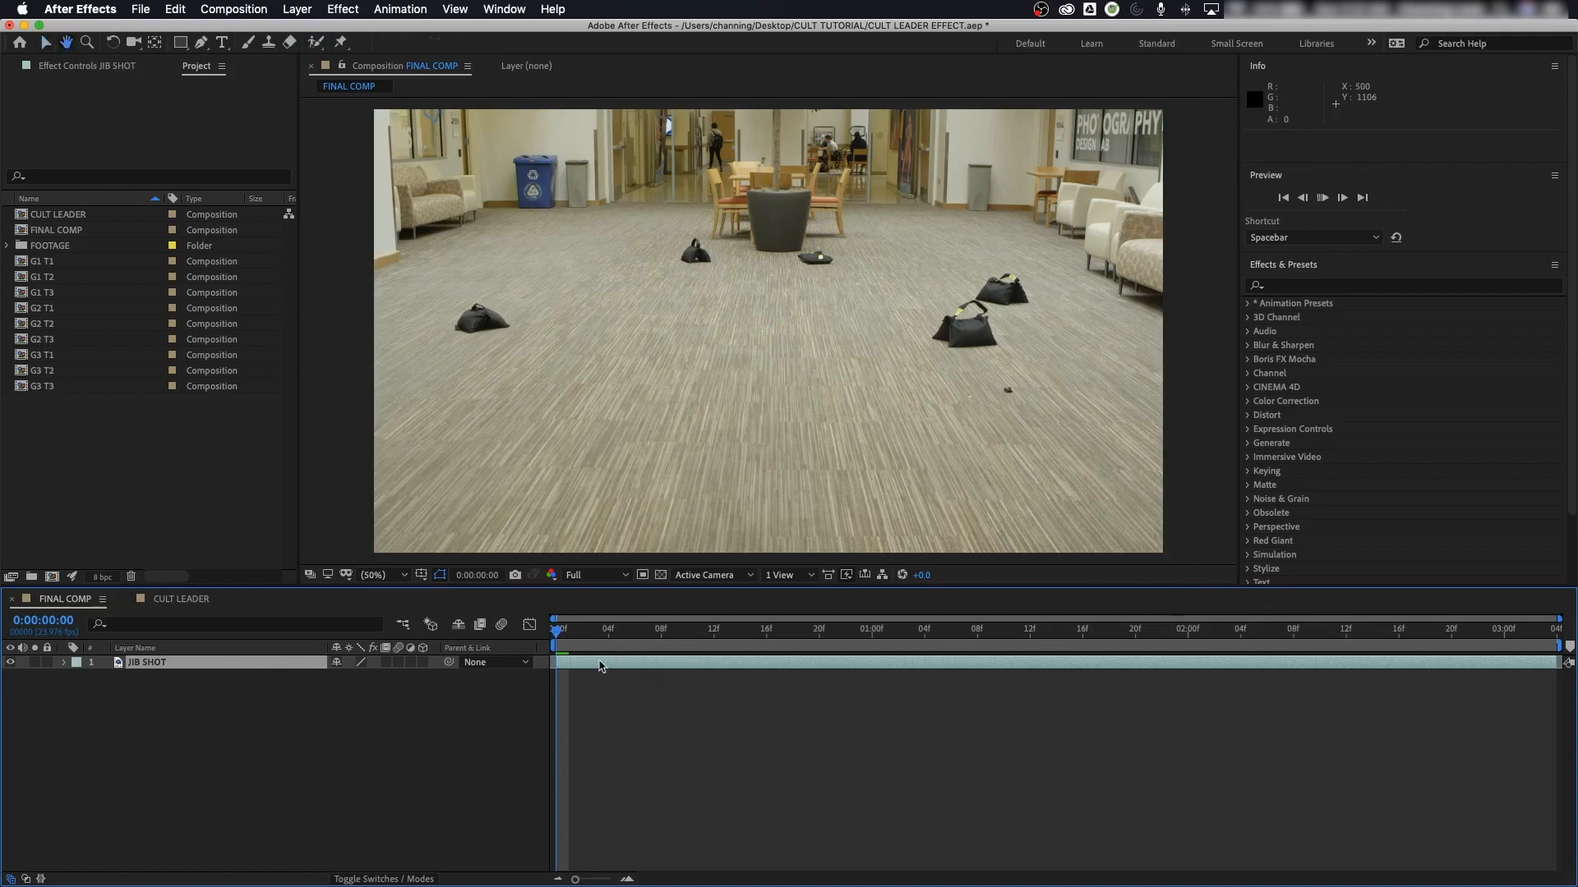
pyautogui.press('space')
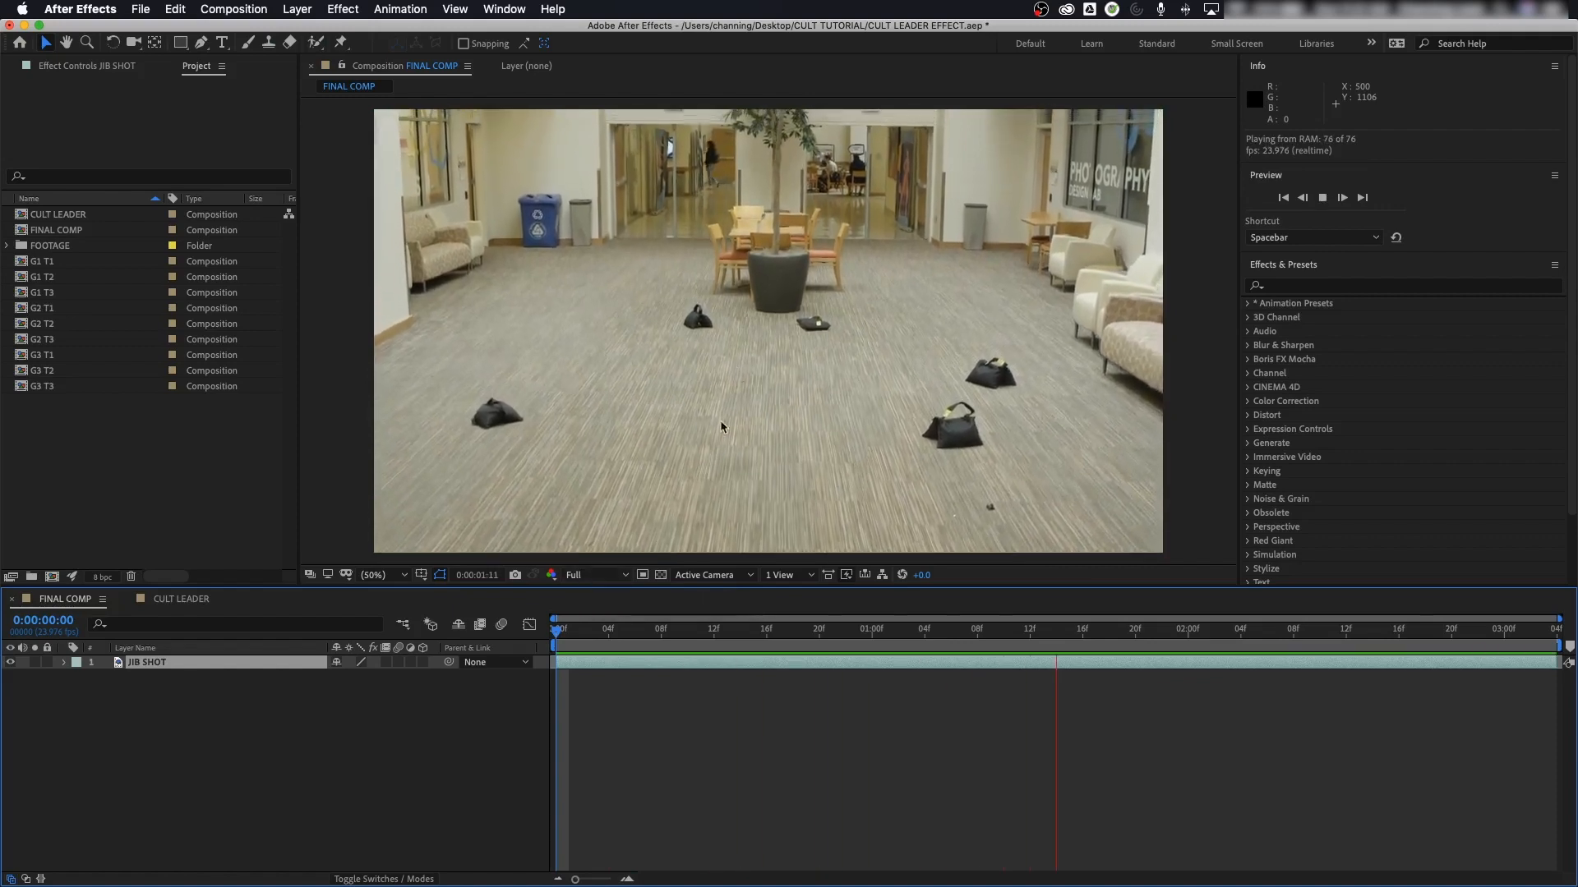
pyautogui.press('space')
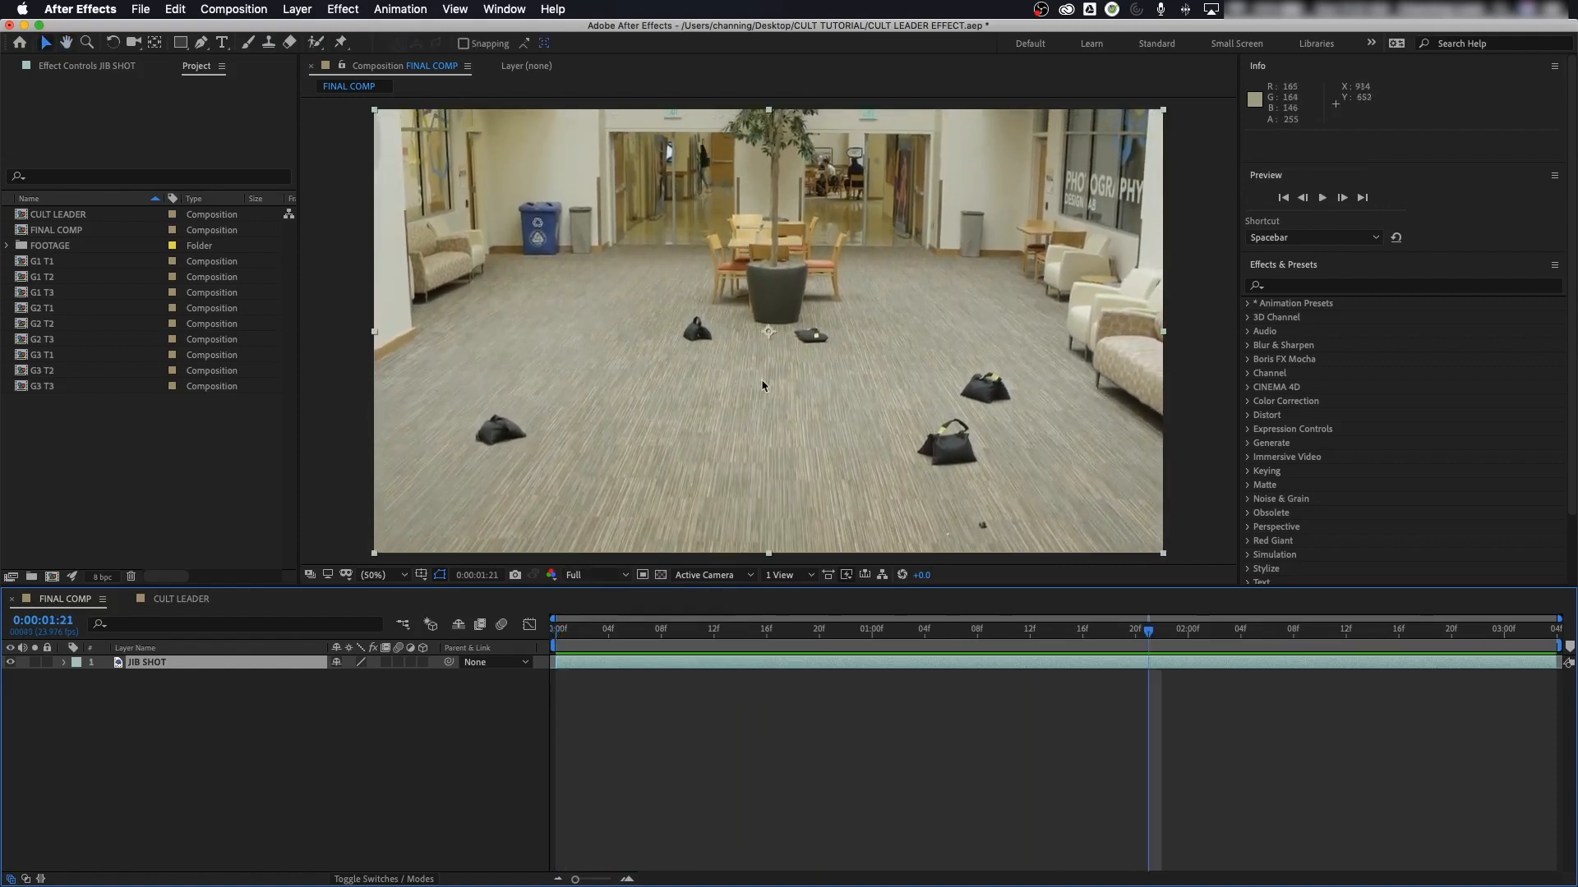
# Step: Try making JIB SHOT a 3D layer with its Y Rotation at 90°, and revert both changes
pyautogui.press('super+z')
pyautogui.click(424, 662)
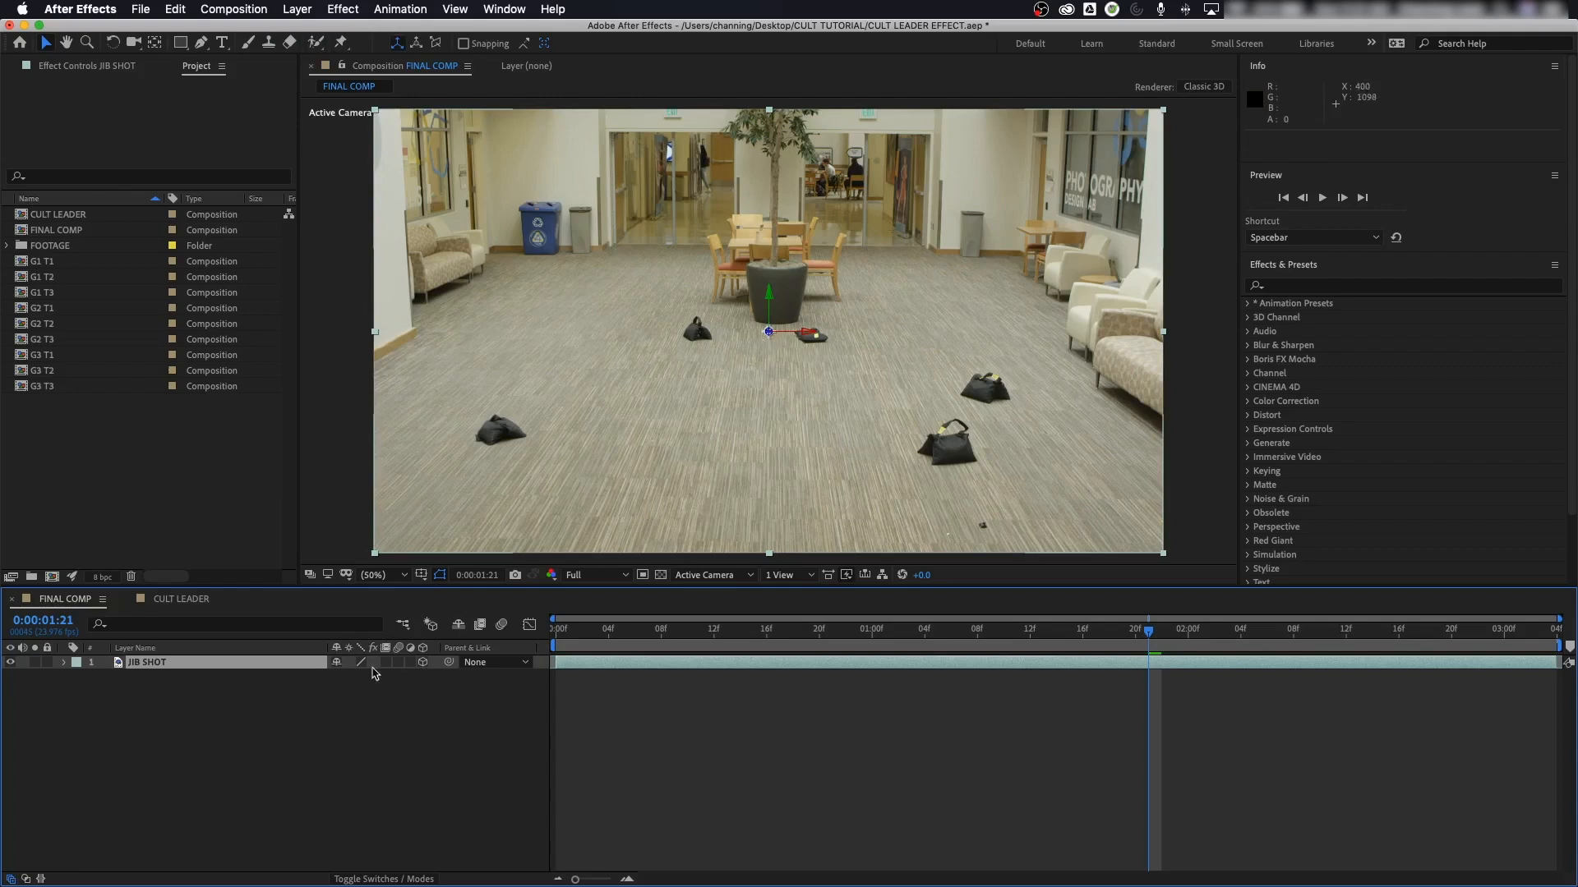
pyautogui.press('r')
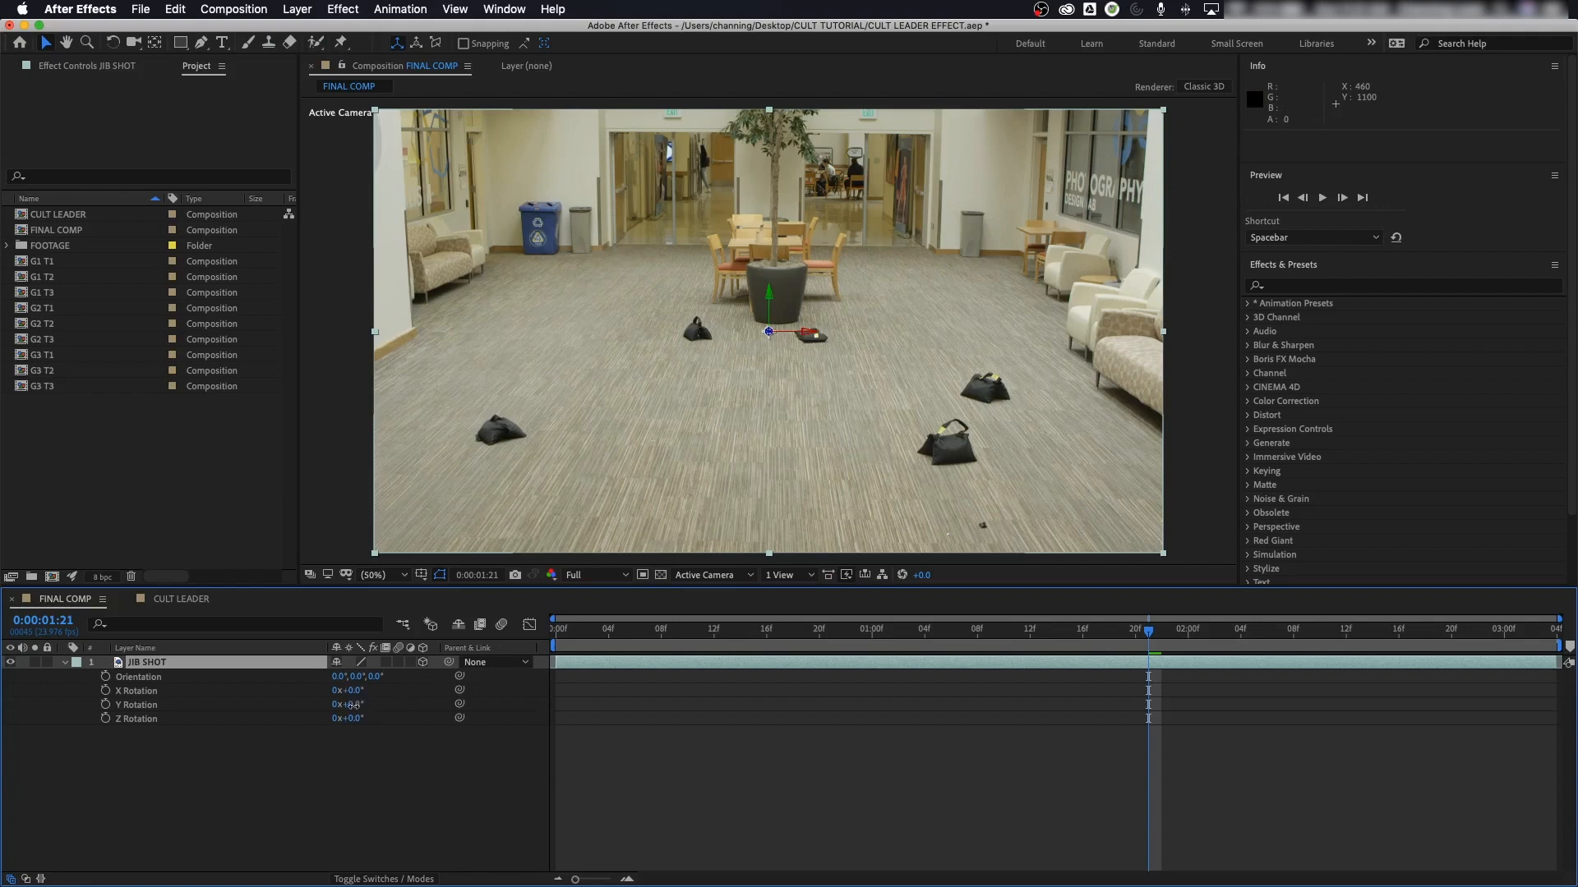
pyautogui.moveTo(353, 707); pyautogui.dragTo(378, 705)
pyautogui.moveTo(388, 707); pyautogui.dragTo(434, 715)
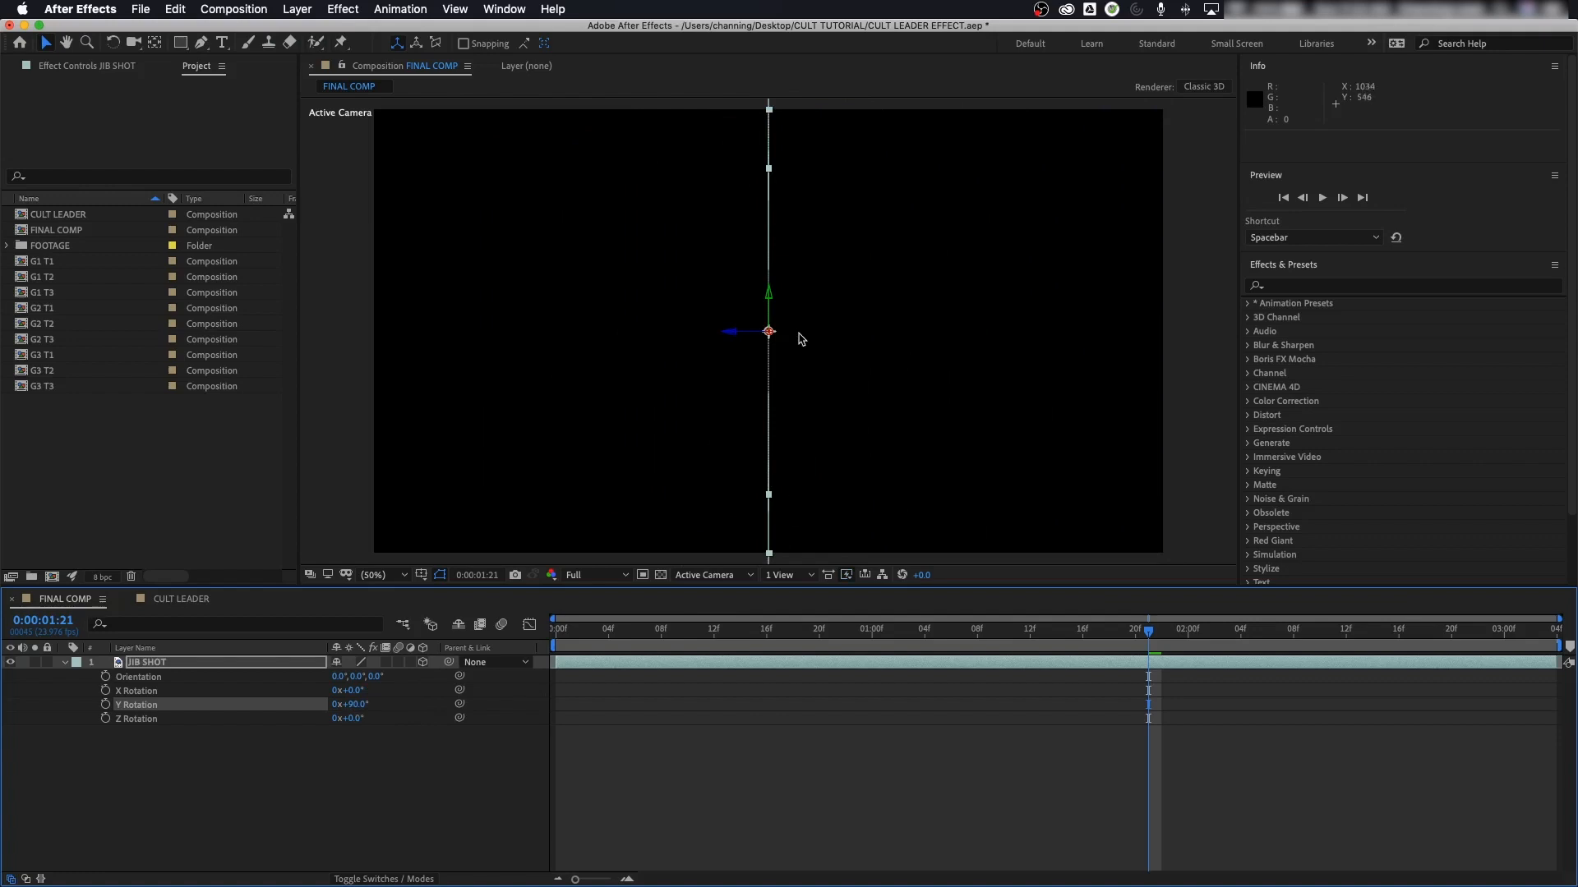
pyautogui.press('super+z')
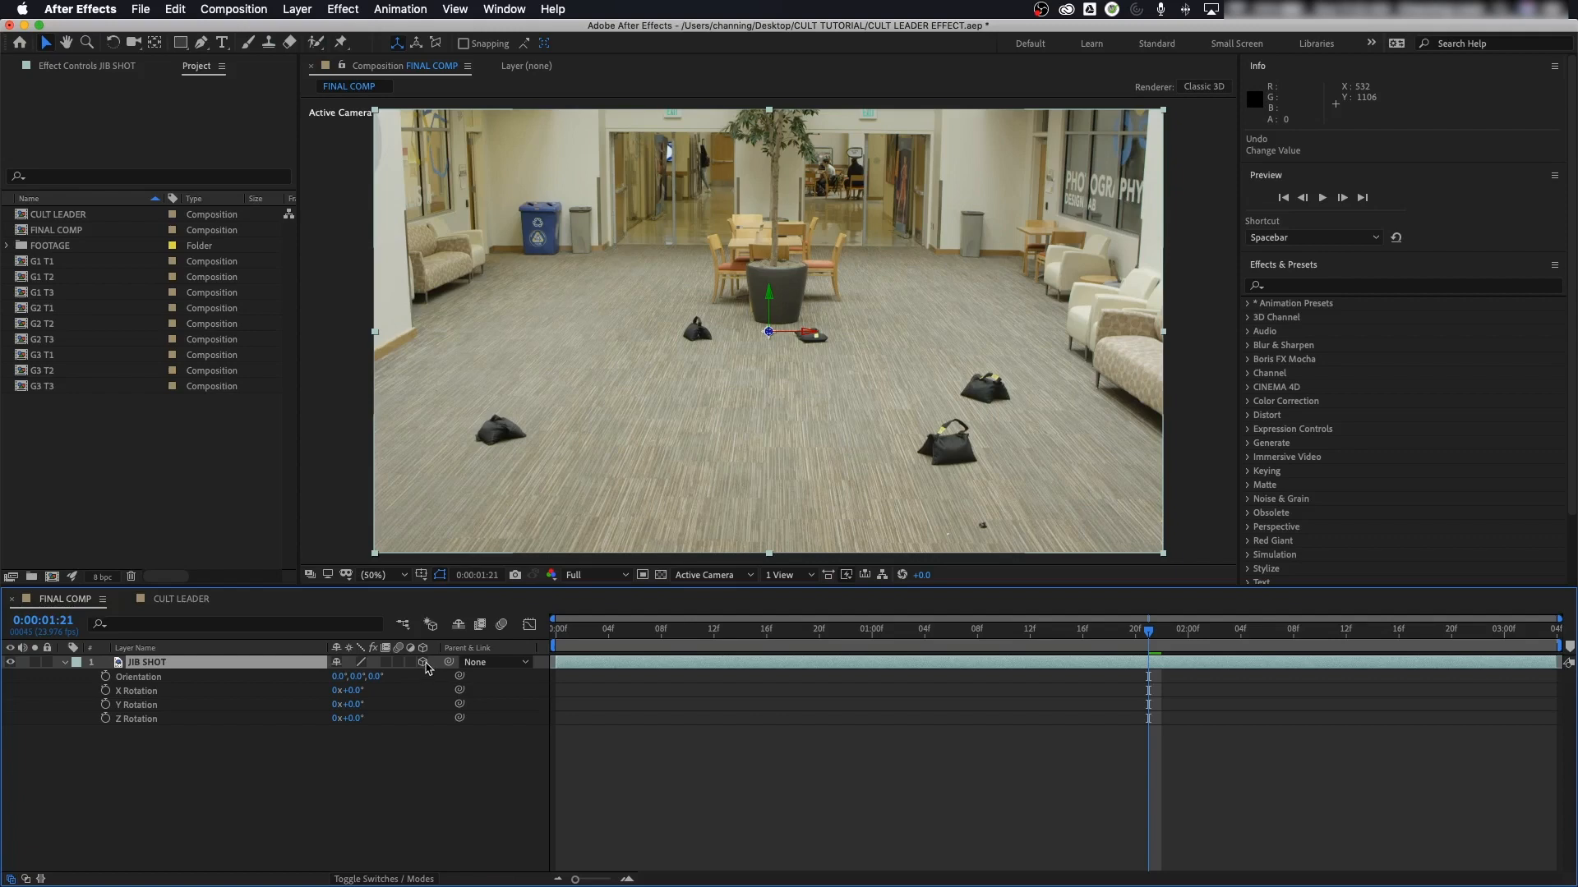
pyautogui.click(425, 664)
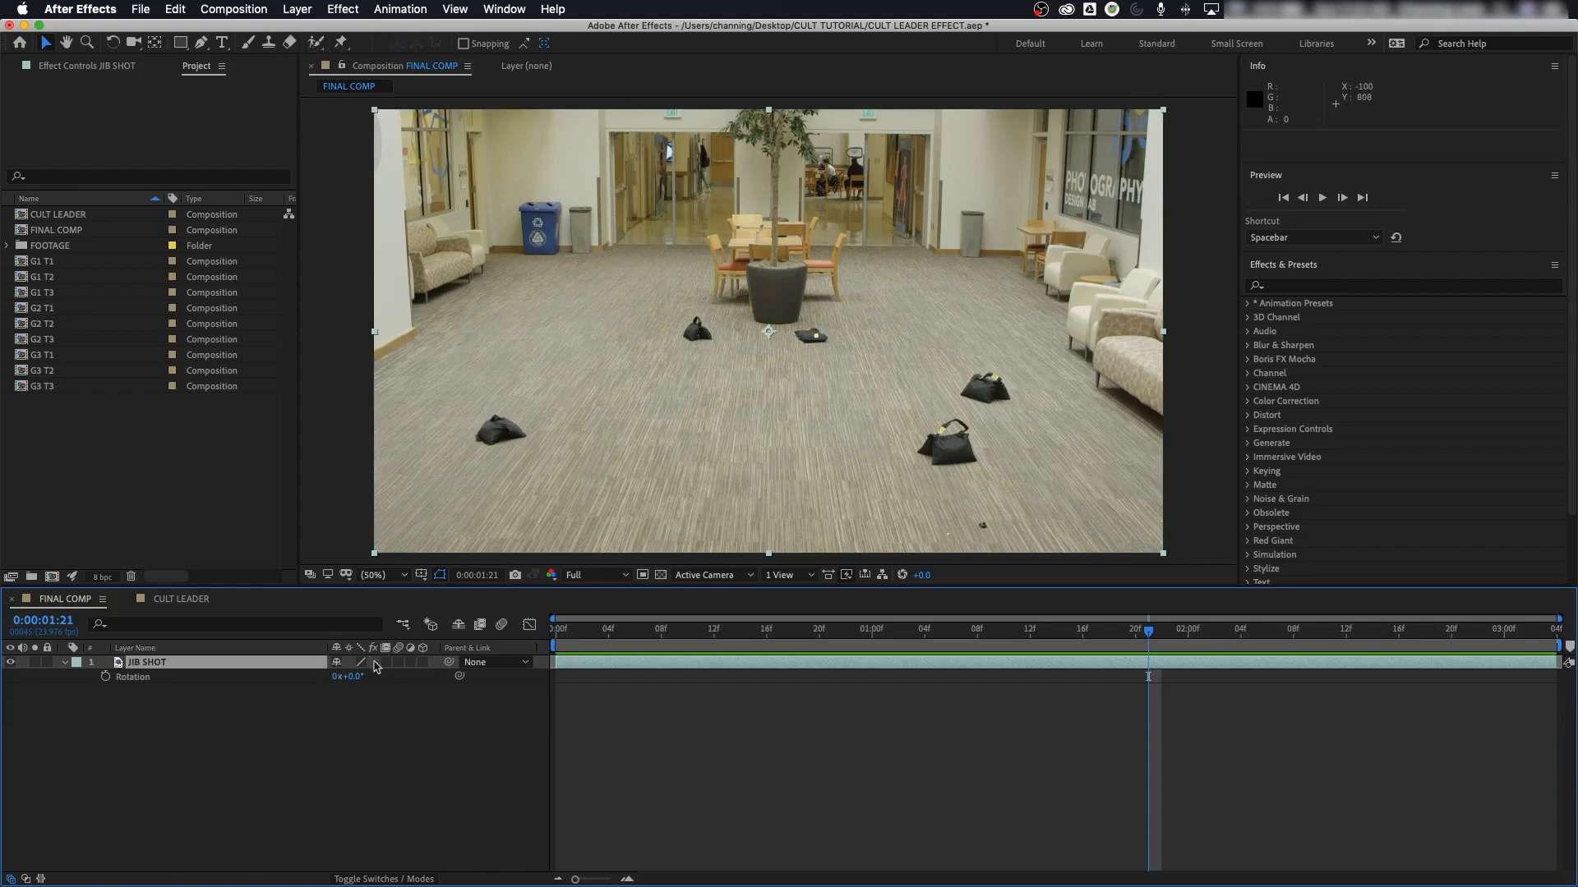
# Step: Switch to the workspace with the Tracker and Content-Aware Fill tools and show FINAL COMP with its JIB SHOT layer
pyautogui.click(1368, 43)
pyautogui.click(1401, 206)
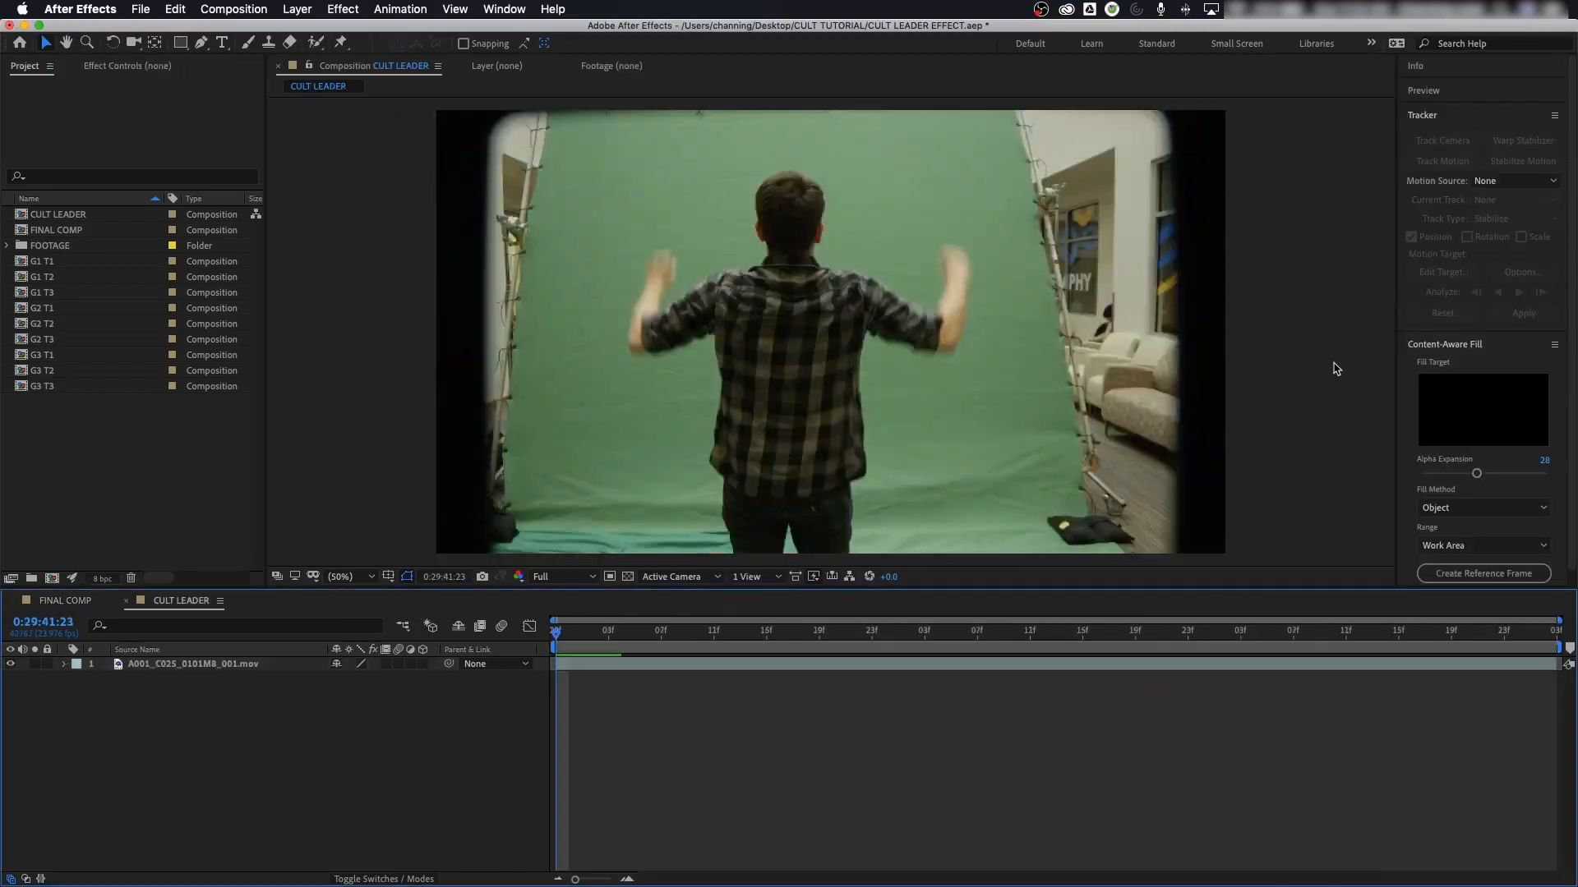
pyautogui.click(205, 664)
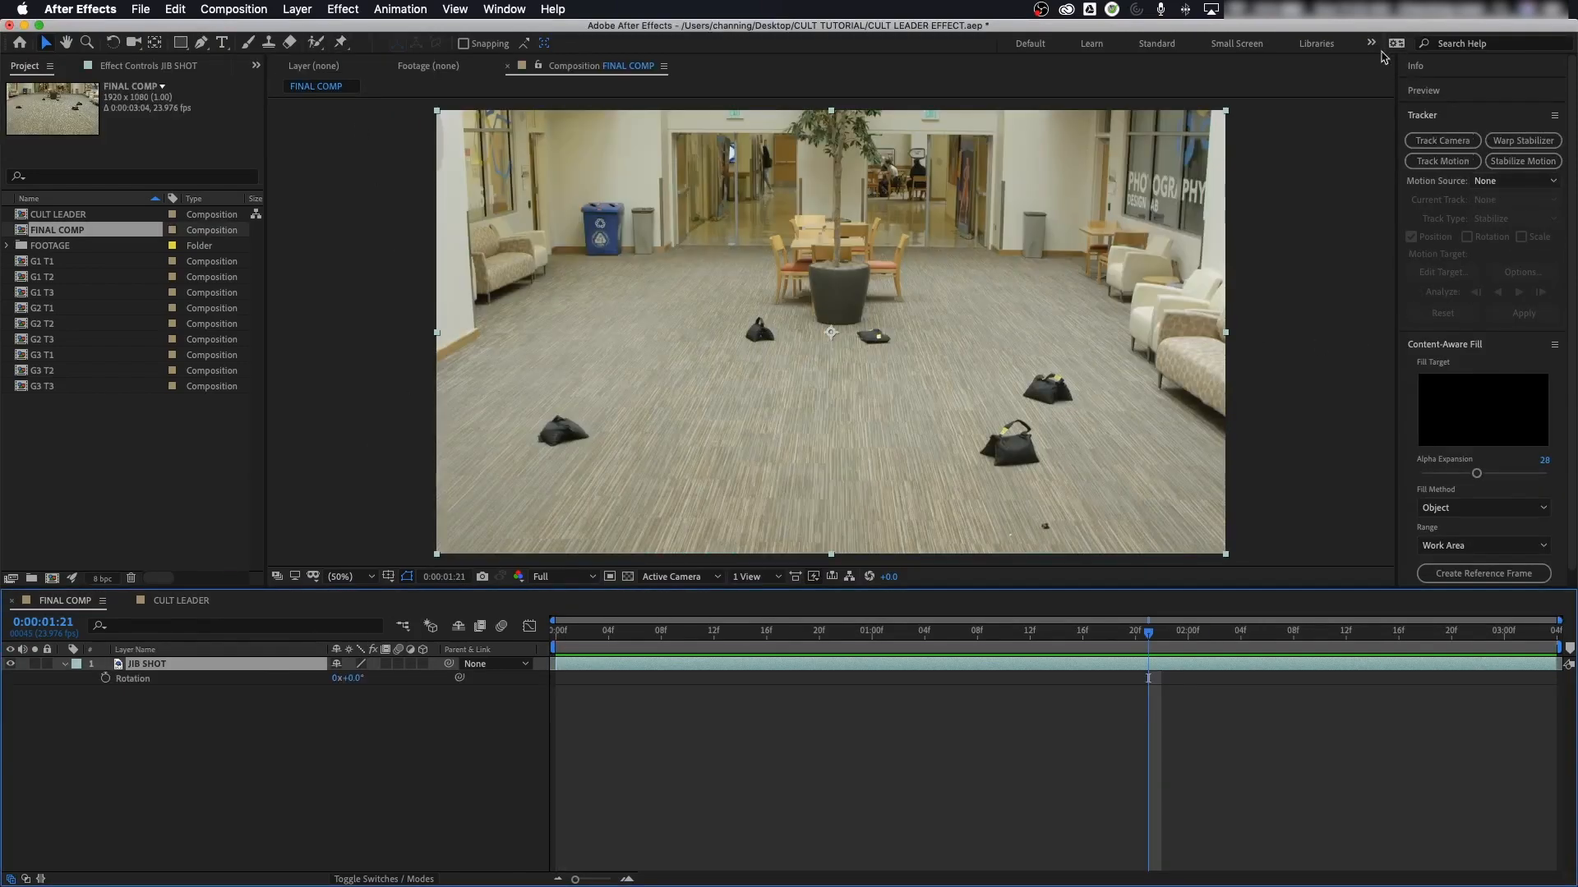
pyautogui.click(1387, 202)
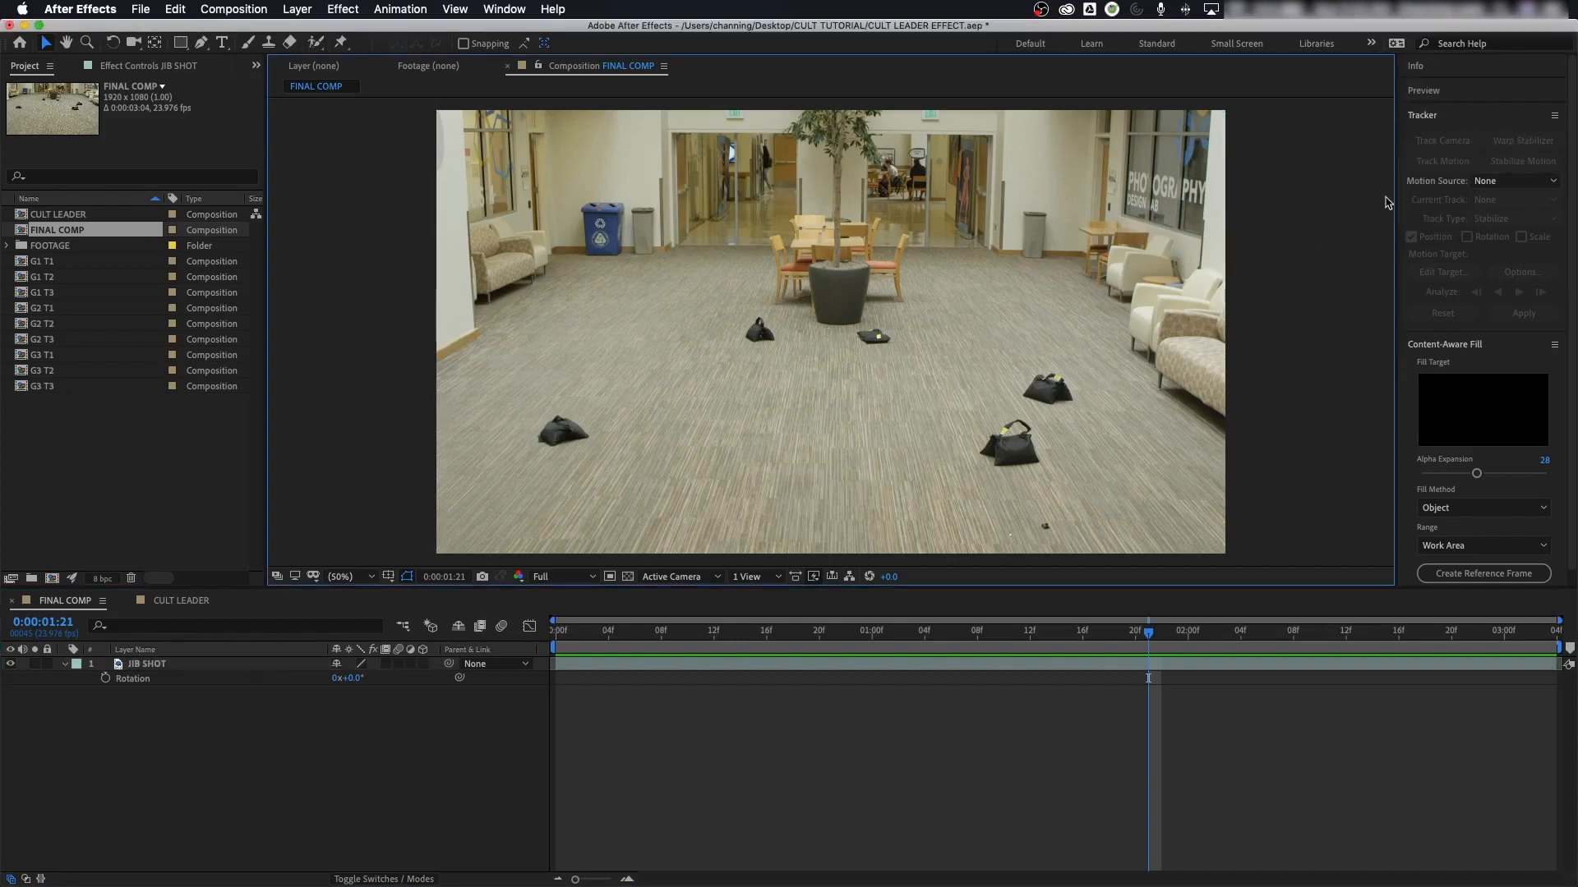
# Step: Run the 3D Camera Tracker on the JIB SHOT layer and play back the solved track points from near the start
pyautogui.click(243, 666)
pyautogui.click(1443, 140)
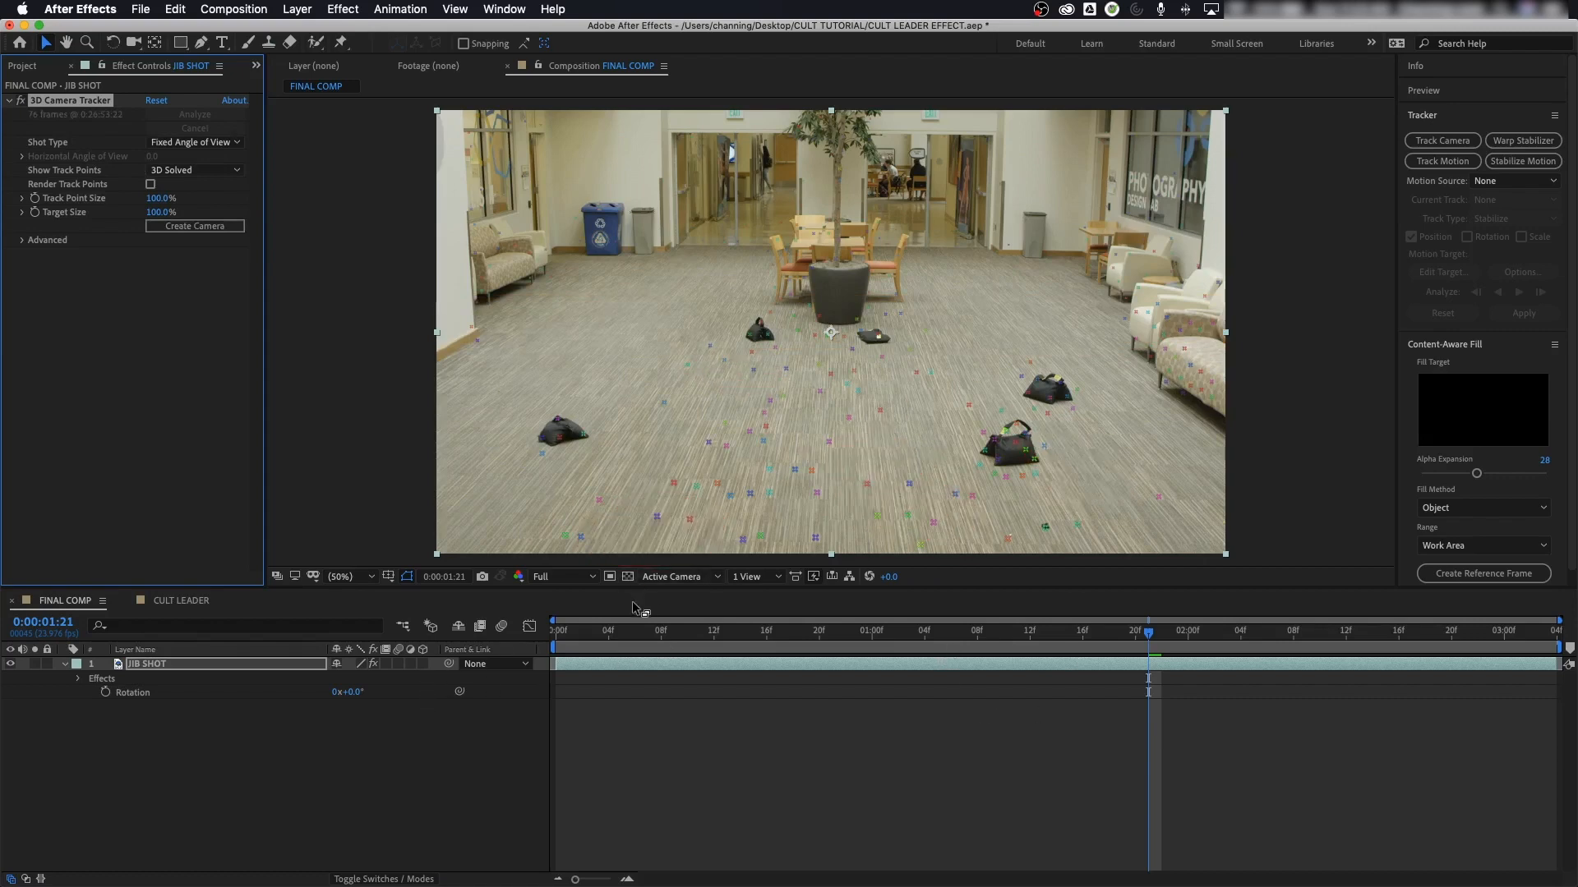
pyautogui.click(626, 646)
pyautogui.press('space')
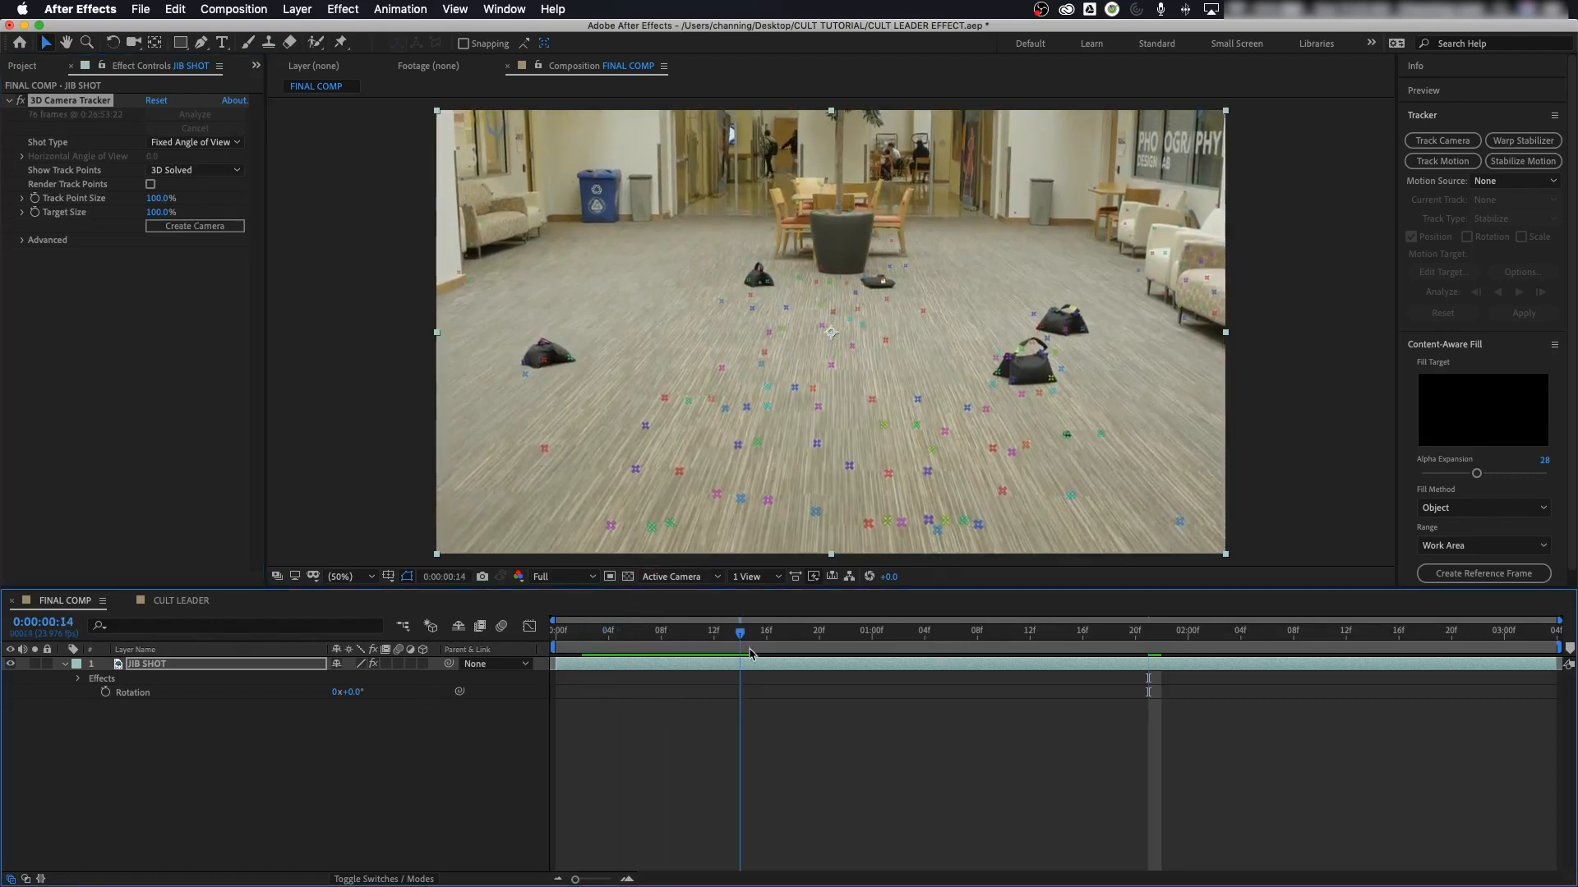
# Step: At 0:00:00:19, create a solid and camera from the track points on the floor at the front centre of the shot
pyautogui.moveTo(1124, 688); pyautogui.dragTo(807, 653)
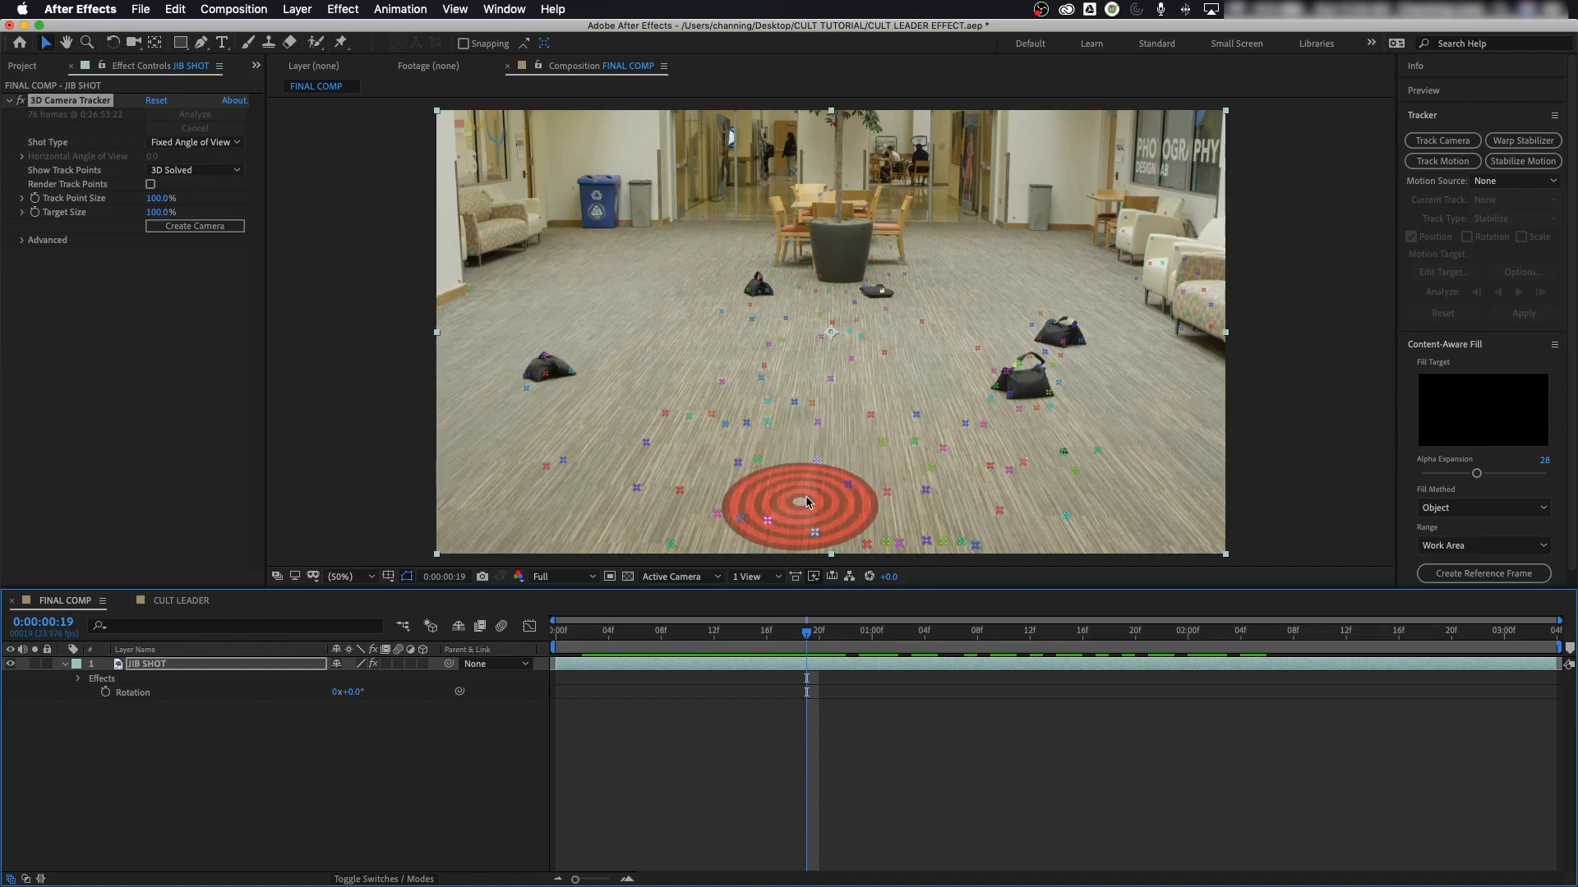
pyautogui.rightClick(806, 502)
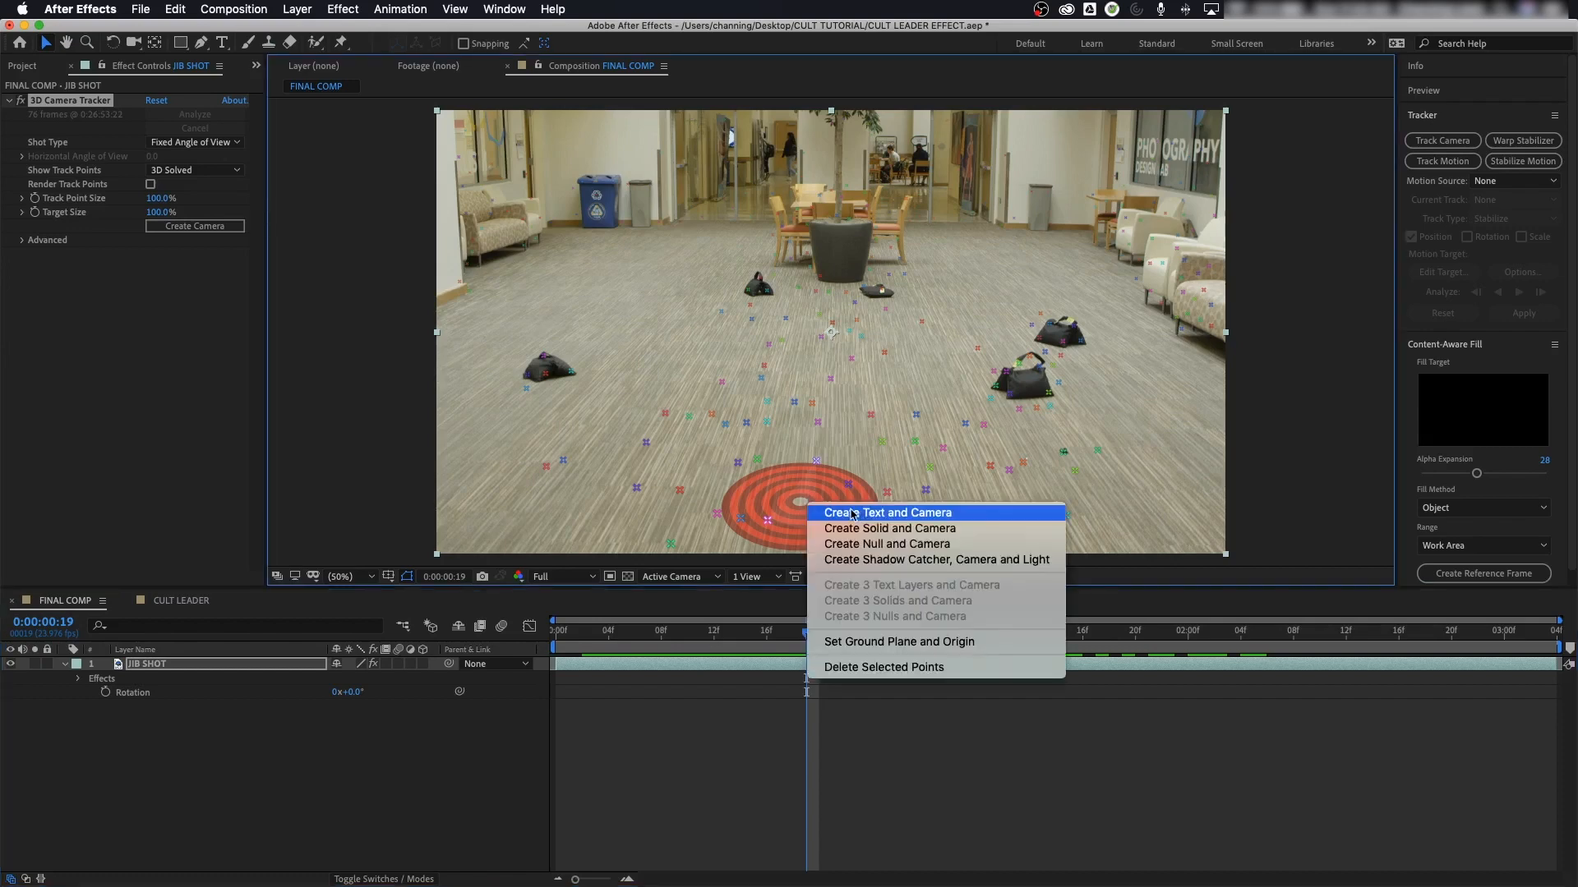
pyautogui.click(877, 530)
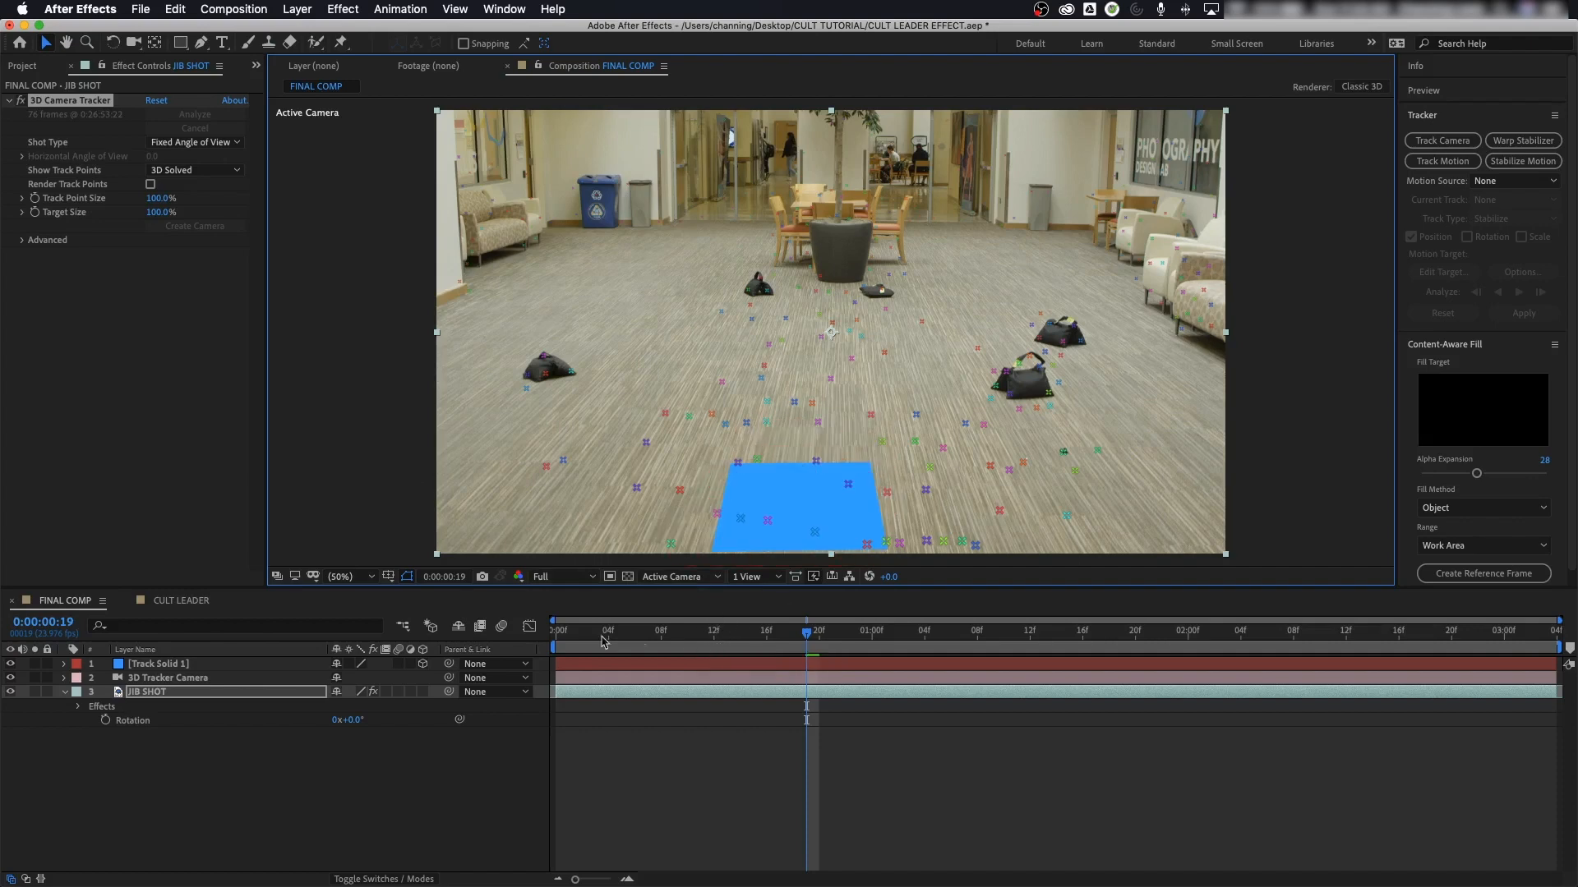
# Step: Play back FINAL COMP from the start with Track Solid 1 selected to check how the solid follows the floor
pyautogui.click(144, 664)
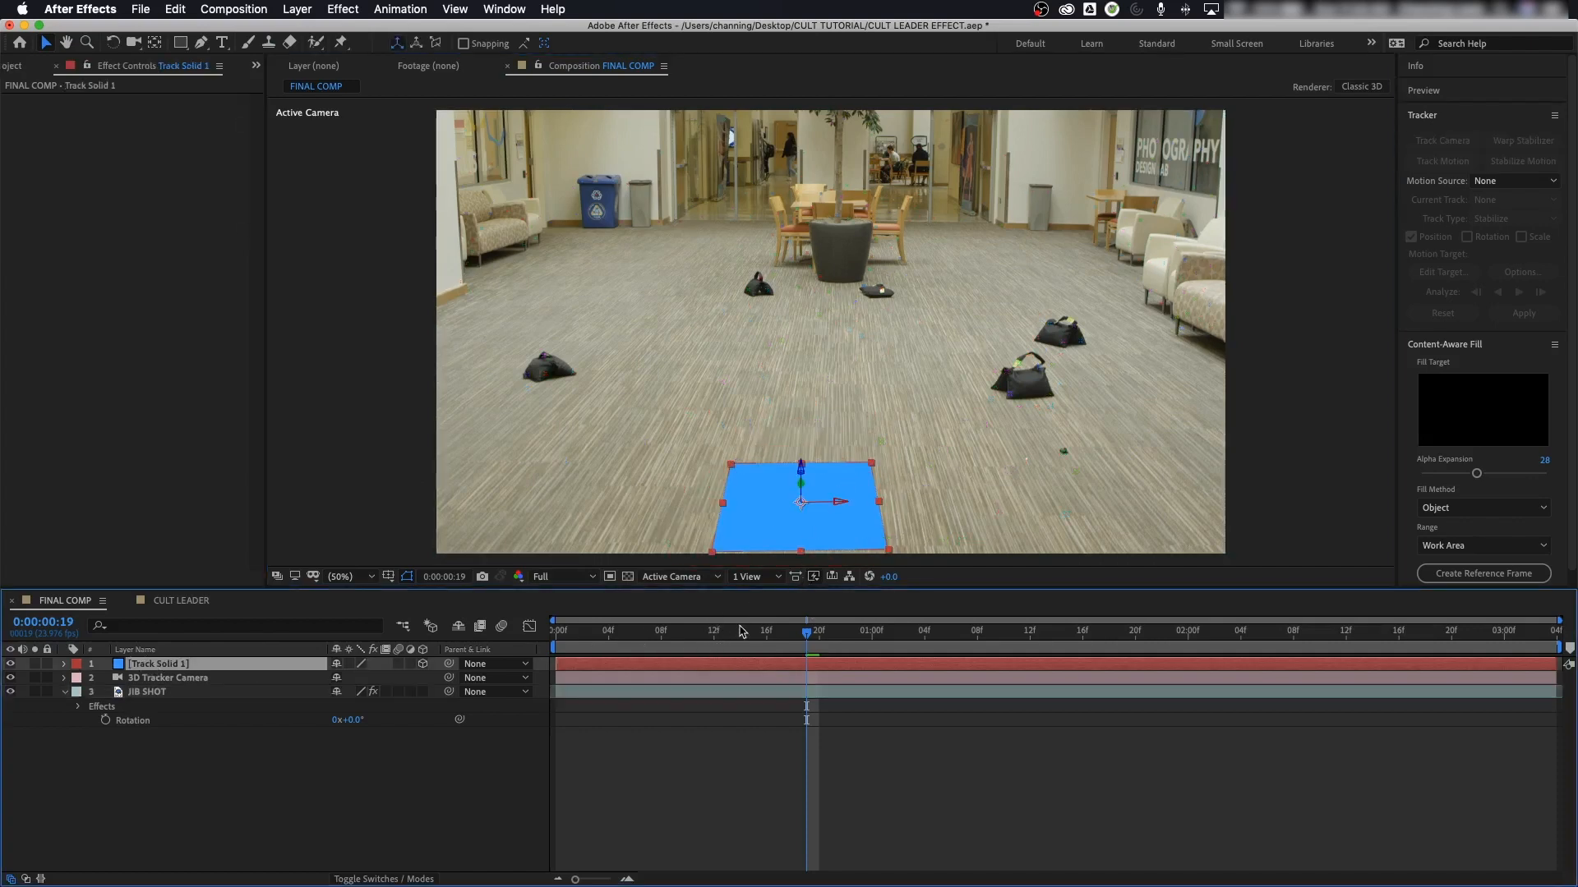
pyautogui.moveTo(747, 633); pyautogui.dragTo(527, 628)
pyautogui.press('space')
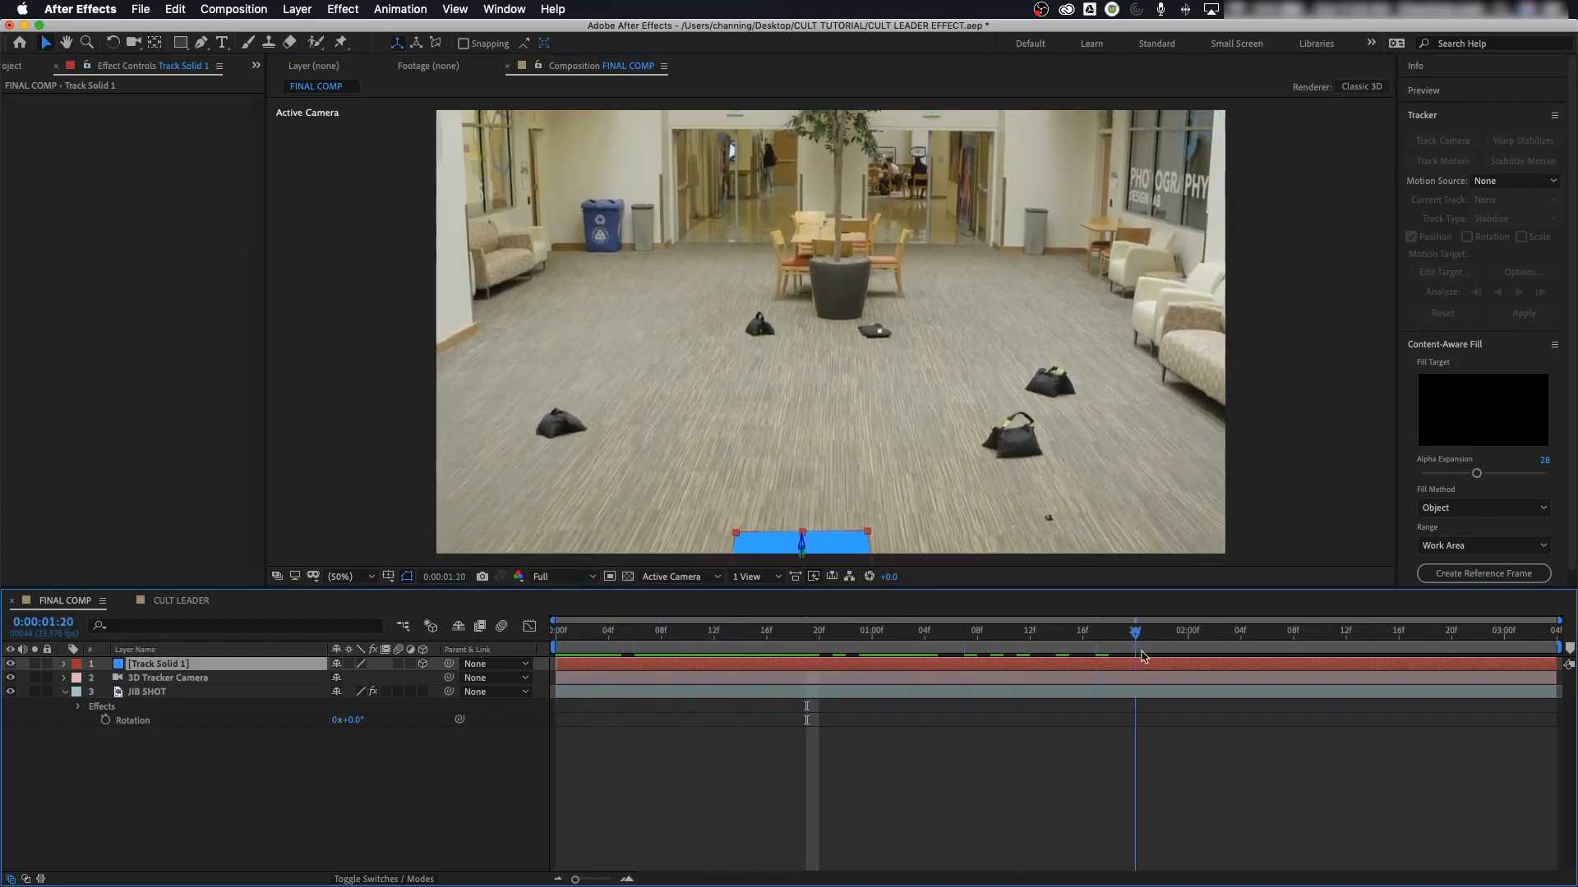
# Step: Go to 0:00:00:06 and show the Transform properties of Track Solid 1
pyautogui.click(634, 632)
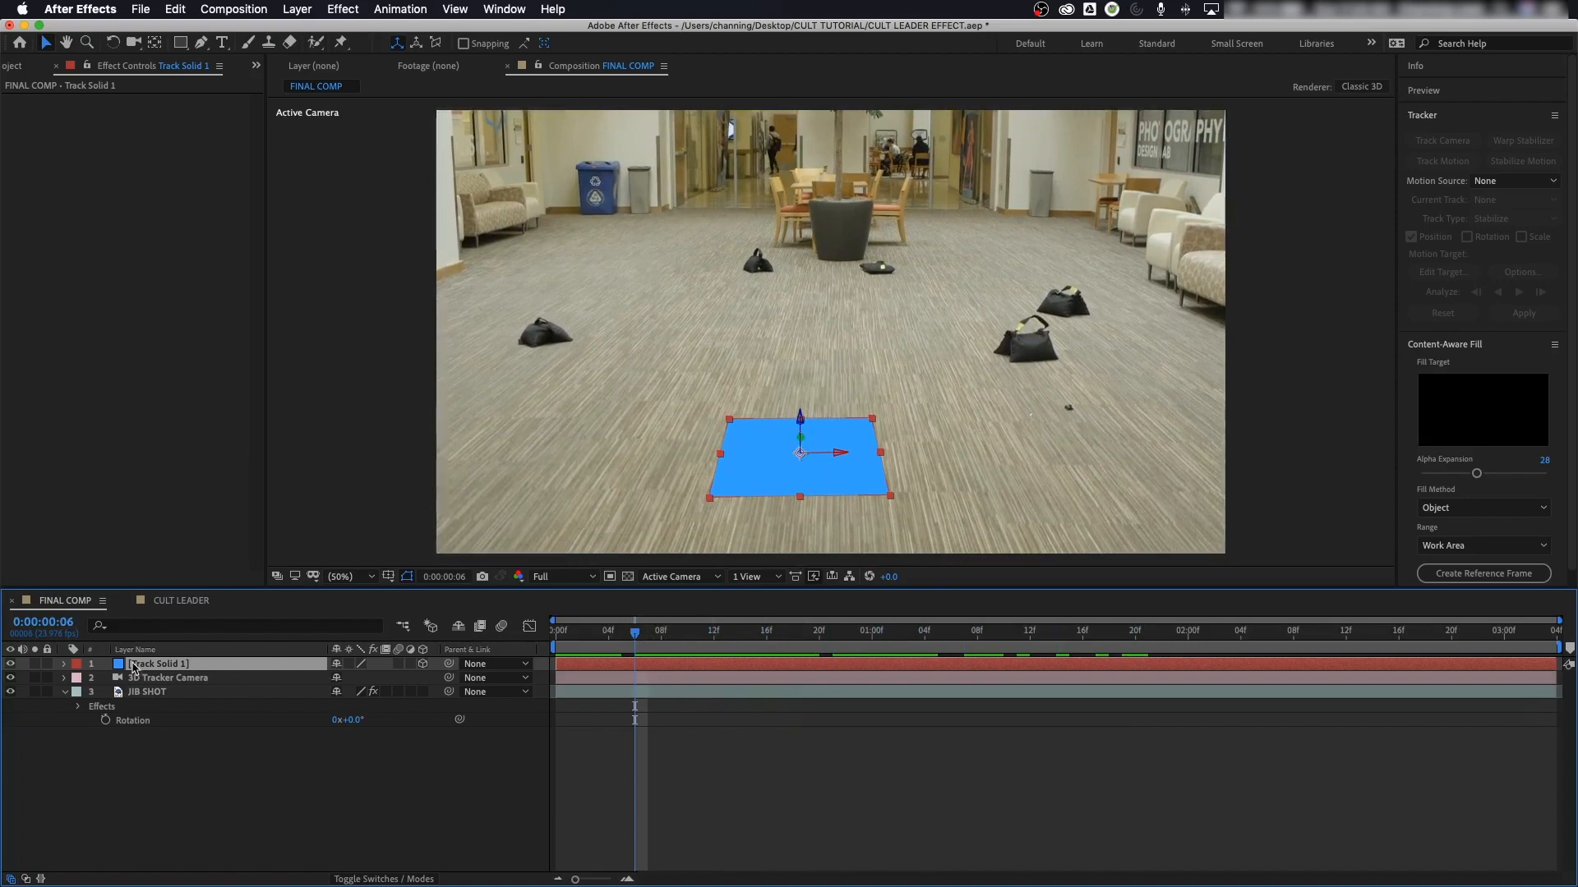
pyautogui.click(65, 665)
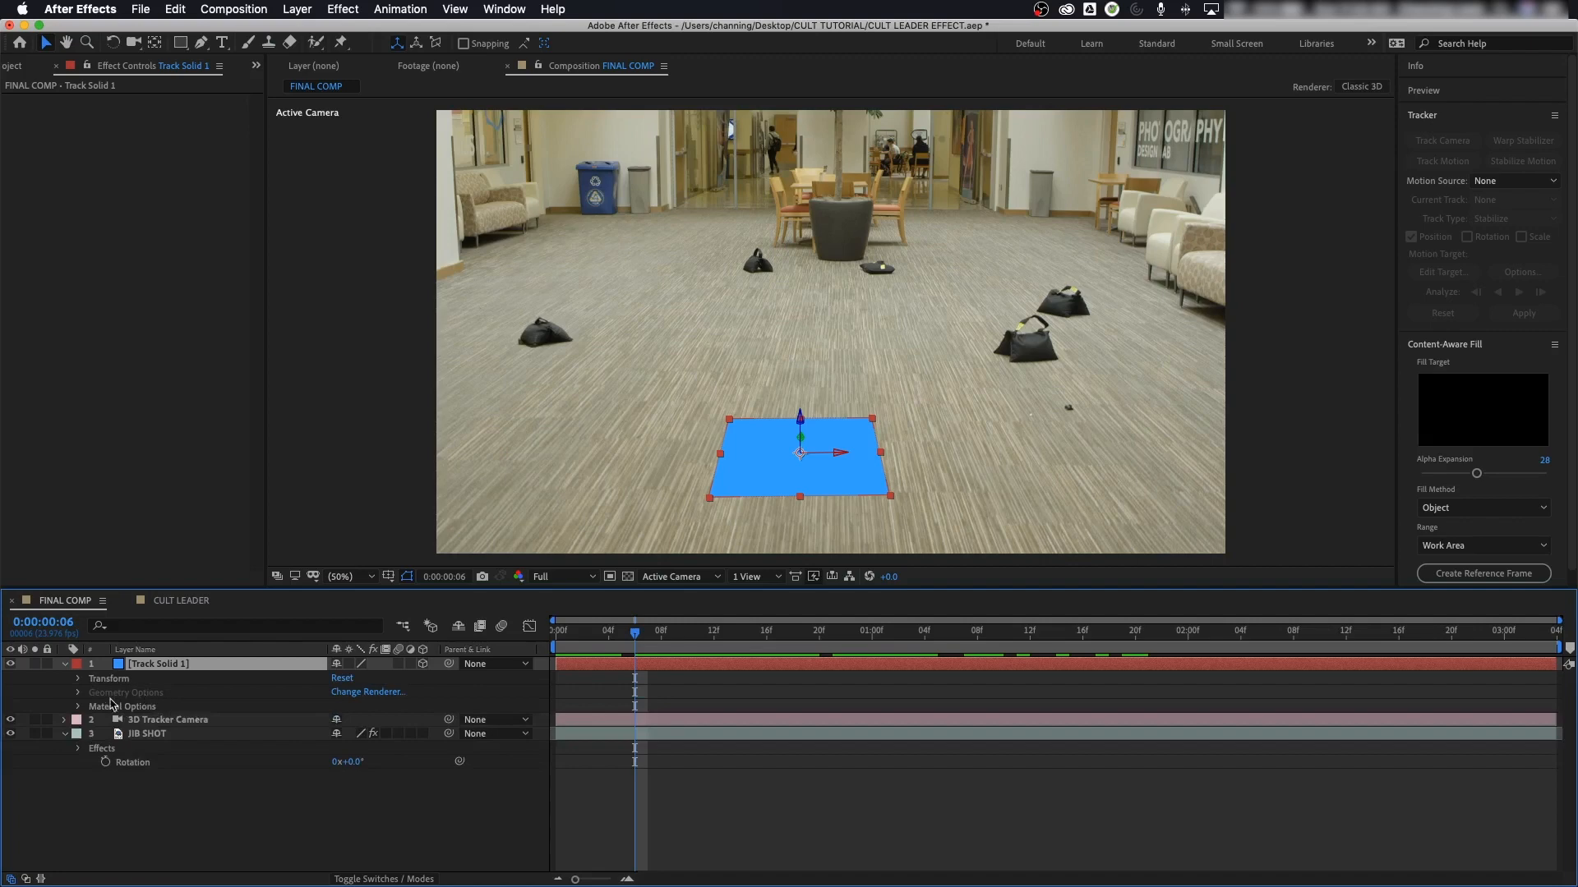
pyautogui.click(79, 679)
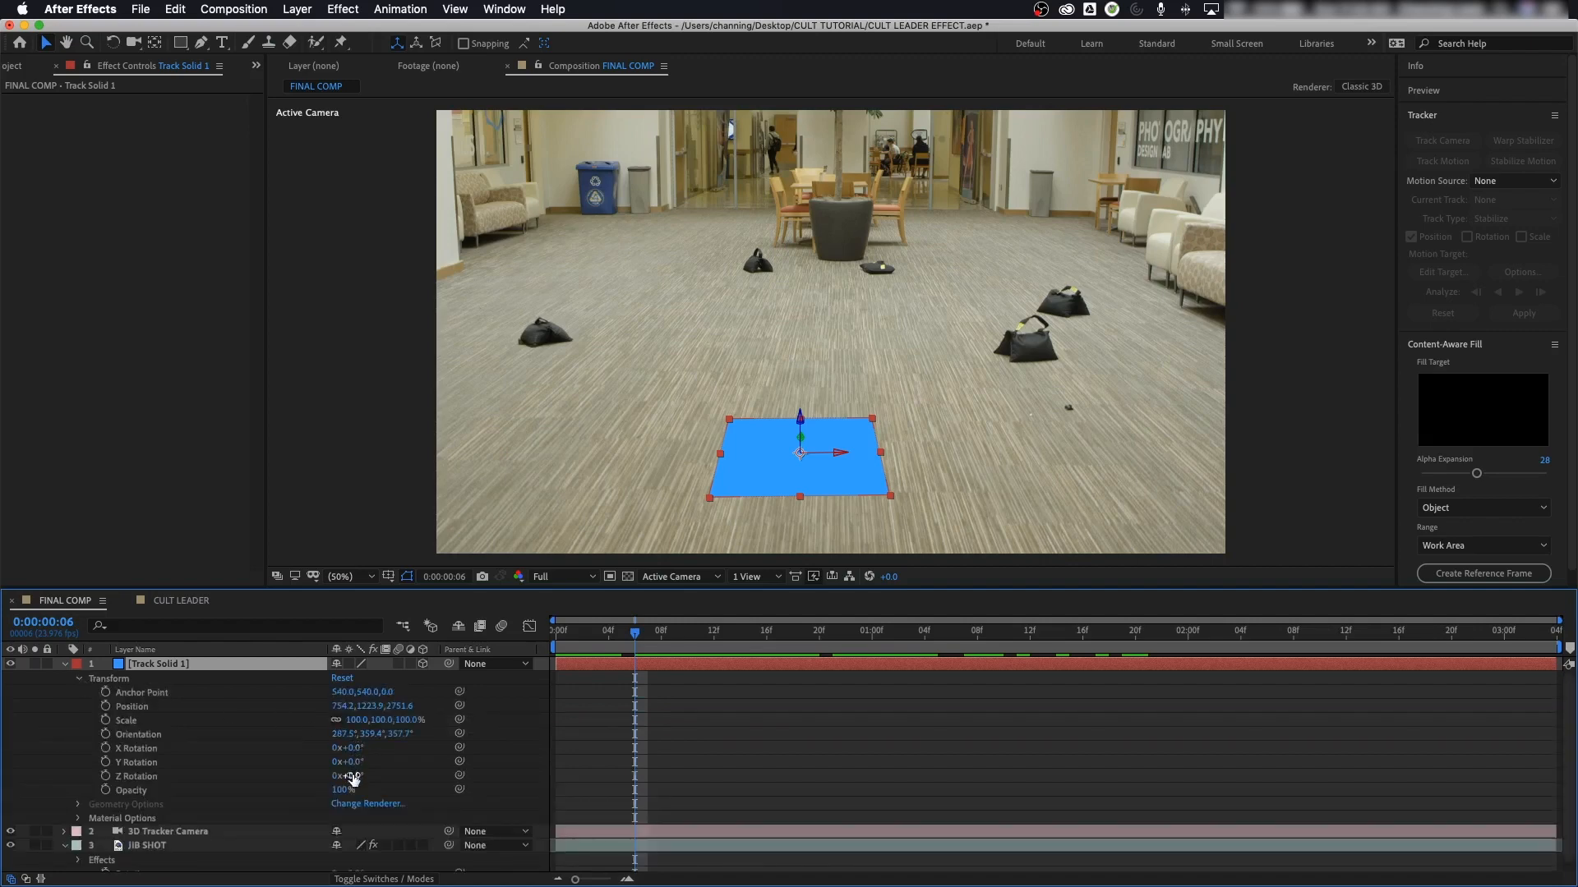
# Step: Try a Z Rotation of 31° and a small move on Track Solid 1, and undo both changes
pyautogui.moveTo(349, 778); pyautogui.dragTo(388, 783)
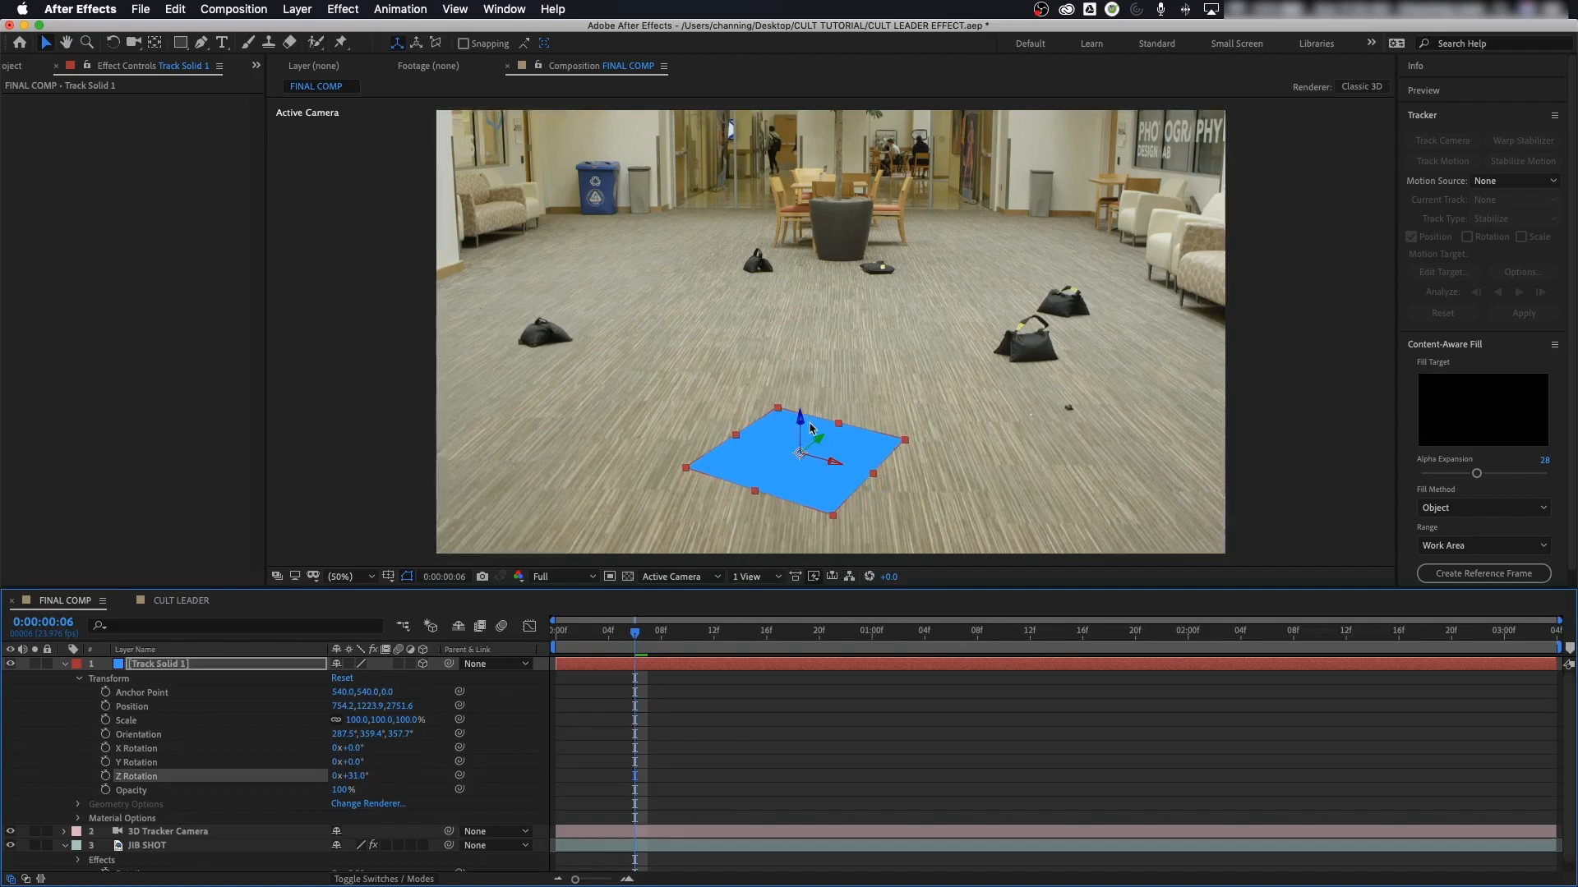
pyautogui.moveTo(811, 454)
pyautogui.mouseDown()
pyautogui.moveTo(859, 383)
pyautogui.moveTo(834, 440)
pyautogui.moveTo(856, 454)
pyautogui.moveTo(809, 439)
pyautogui.mouseUp()
pyautogui.press('super+z')
pyautogui.press('super+z')
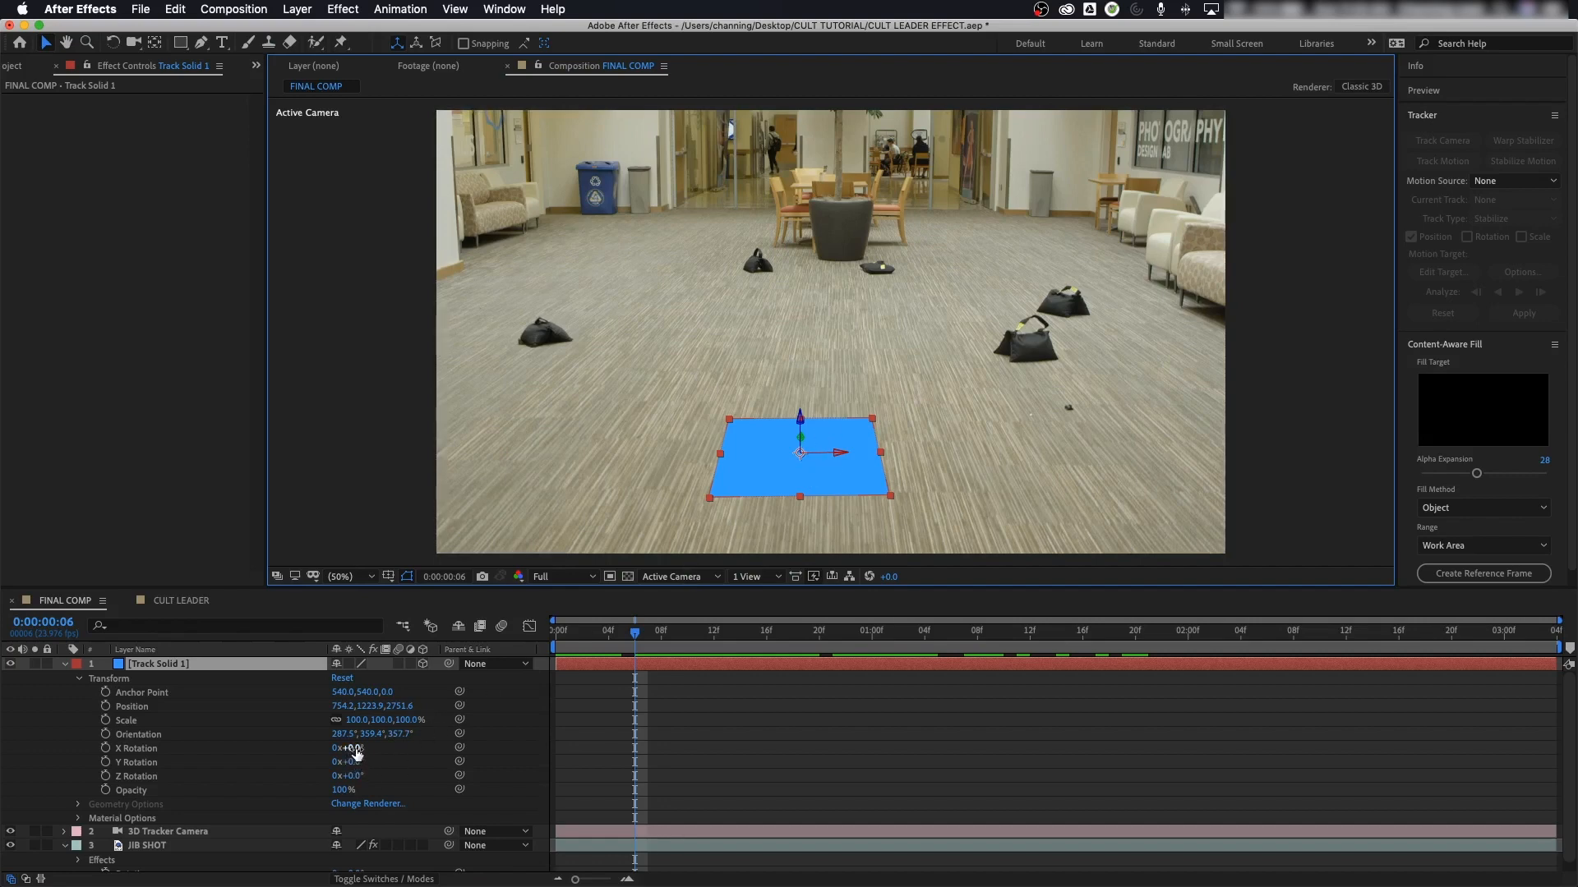
# Step: Stand Track Solid 1 upright with an X Rotation of 90°, and fine-tune the angle to 81°
pyautogui.moveTo(350, 748); pyautogui.dragTo(380, 751)
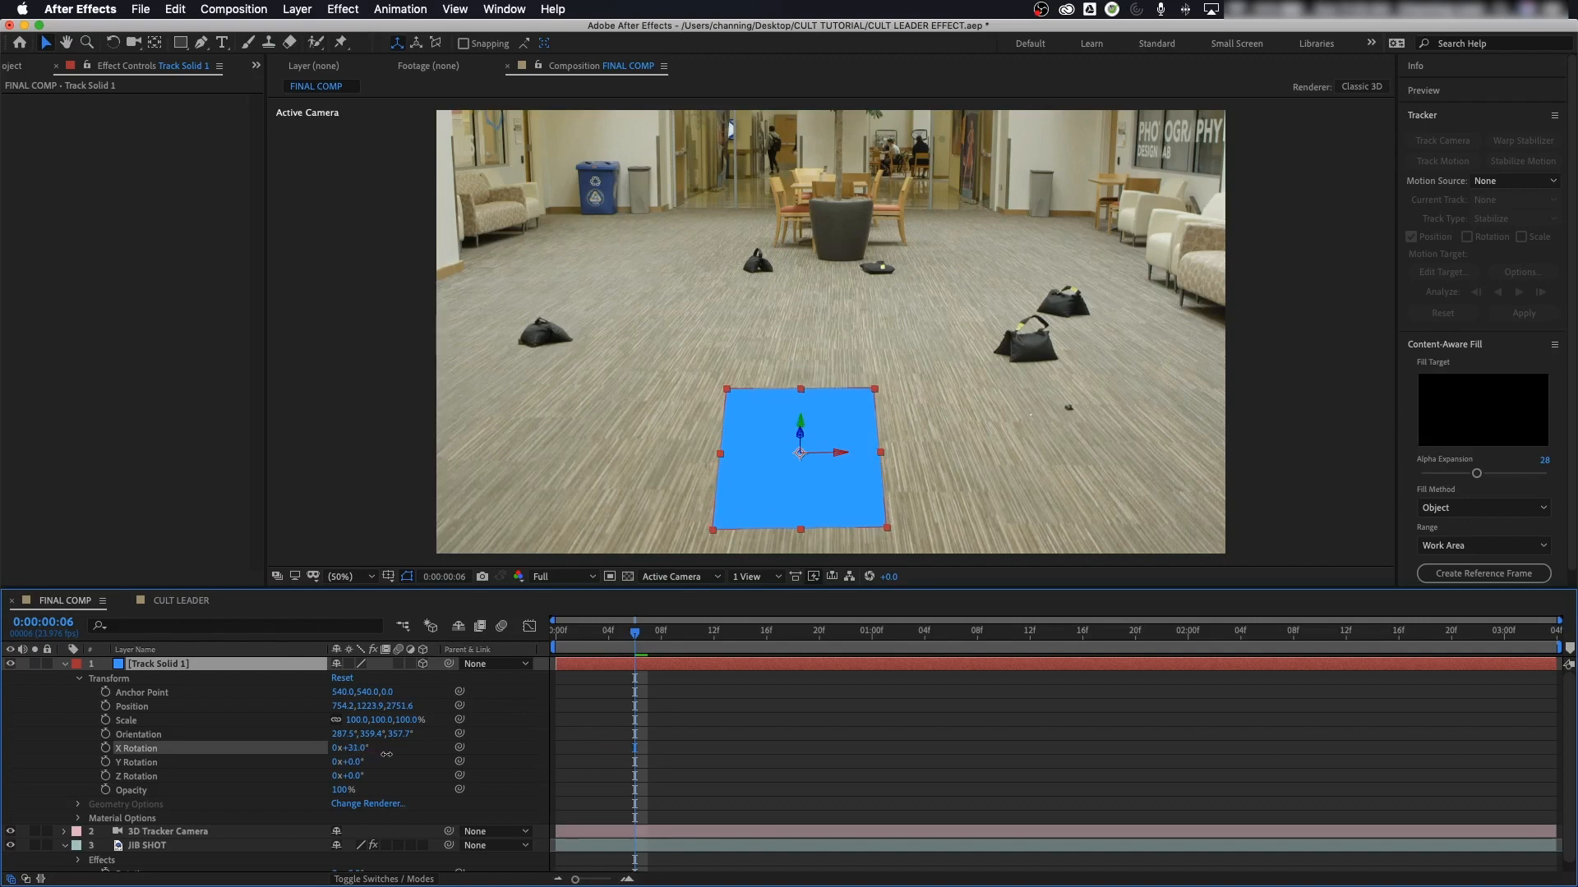
pyautogui.click(368, 749)
pyautogui.write('90')
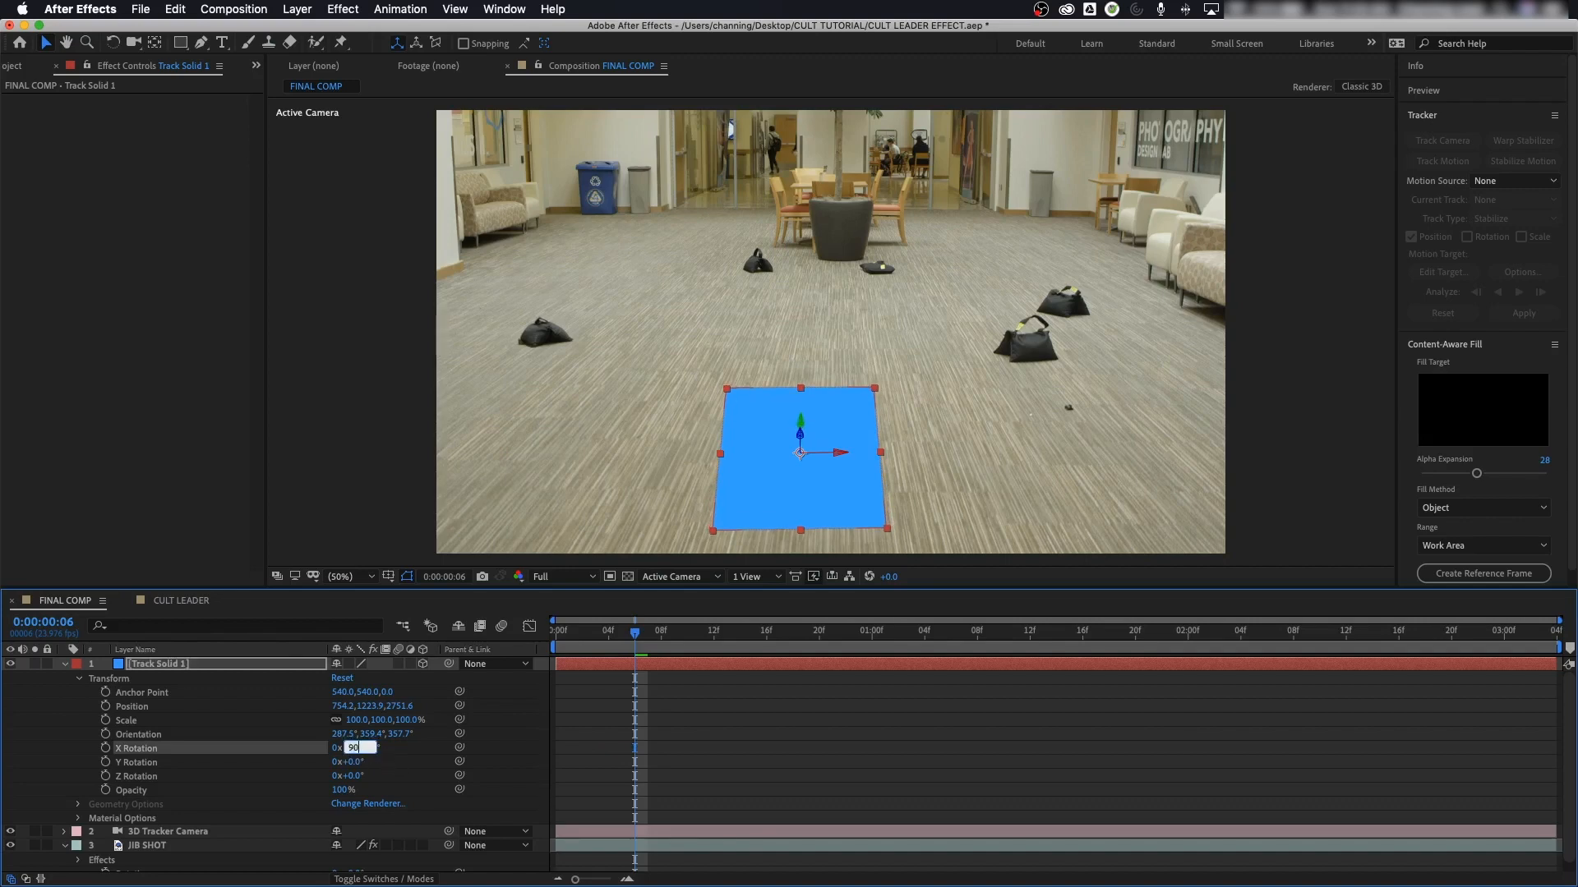
pyautogui.press('Return')
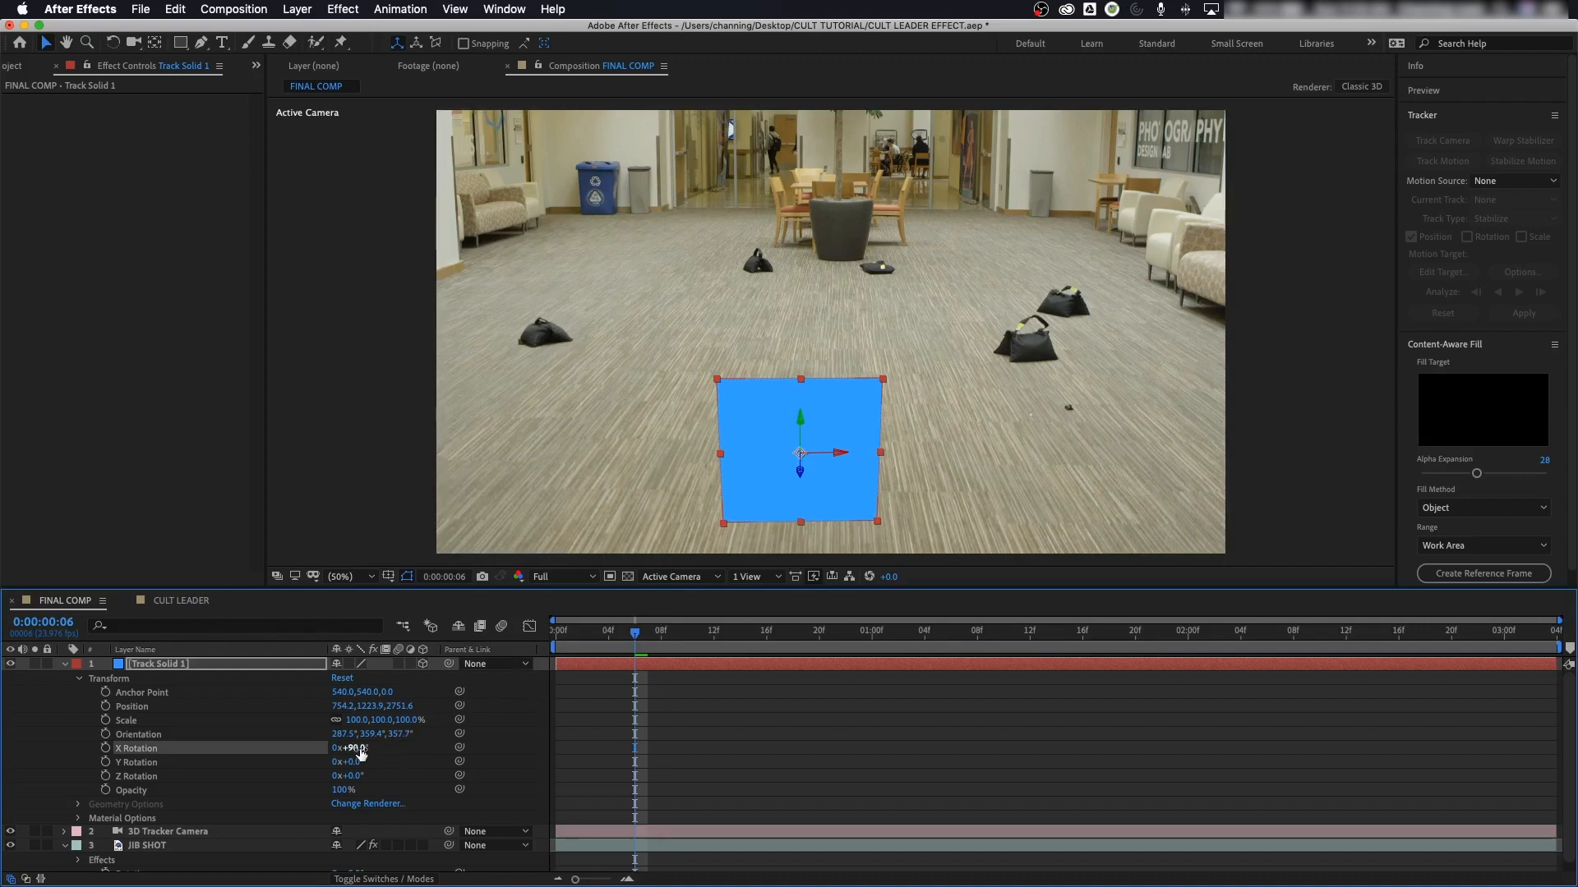
pyautogui.moveTo(360, 752); pyautogui.dragTo(354, 750)
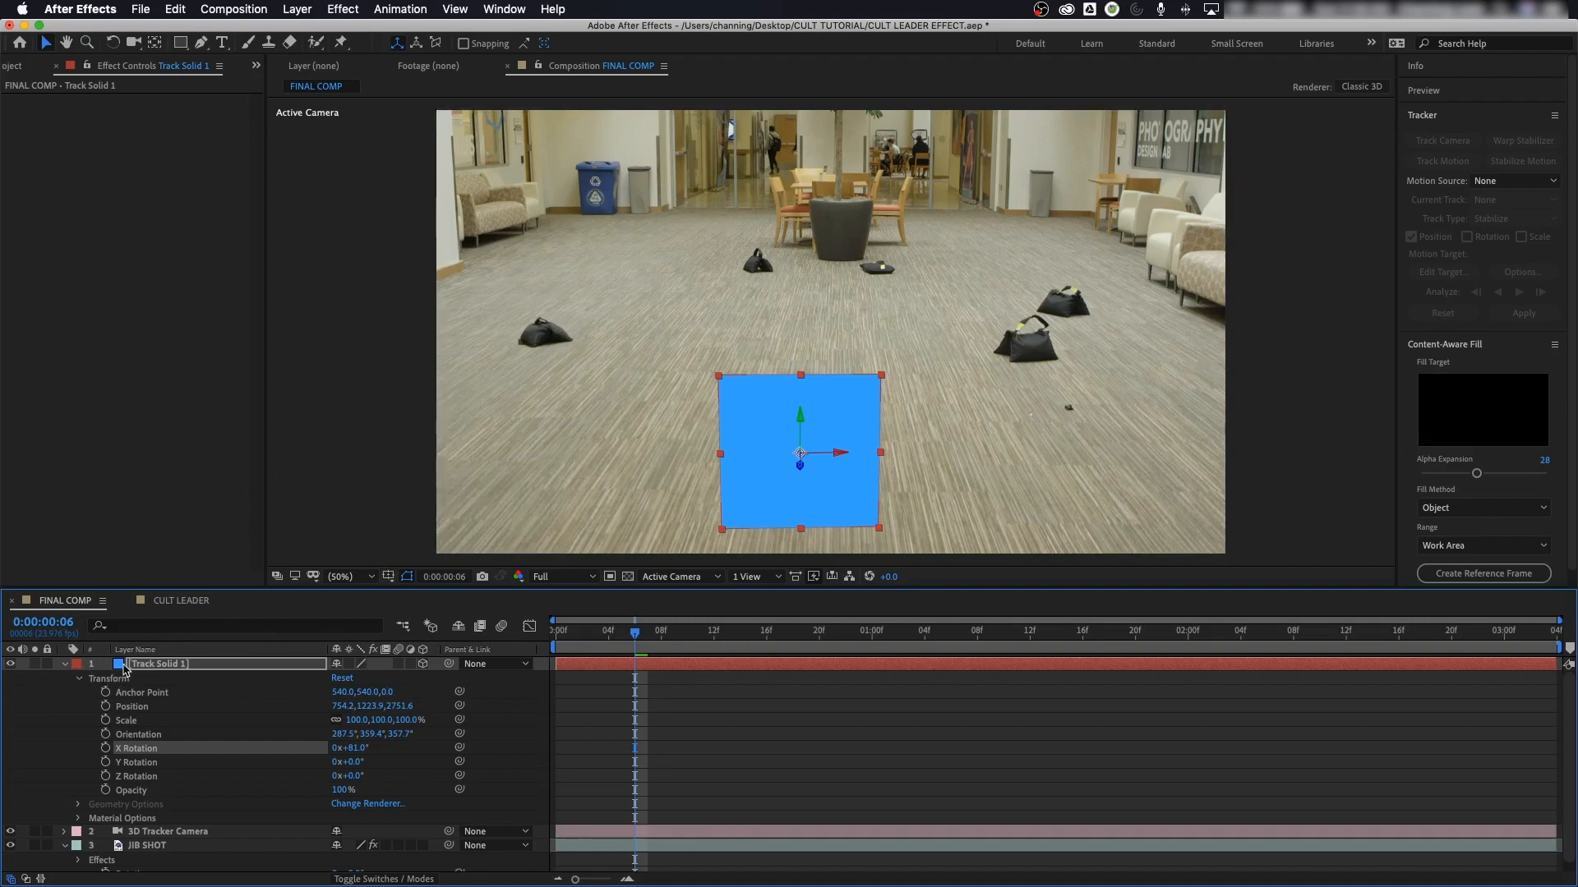
# Step: Show the project items, collapse Track Solid 1's properties and duplicate the solid three times
pyautogui.click(20, 65)
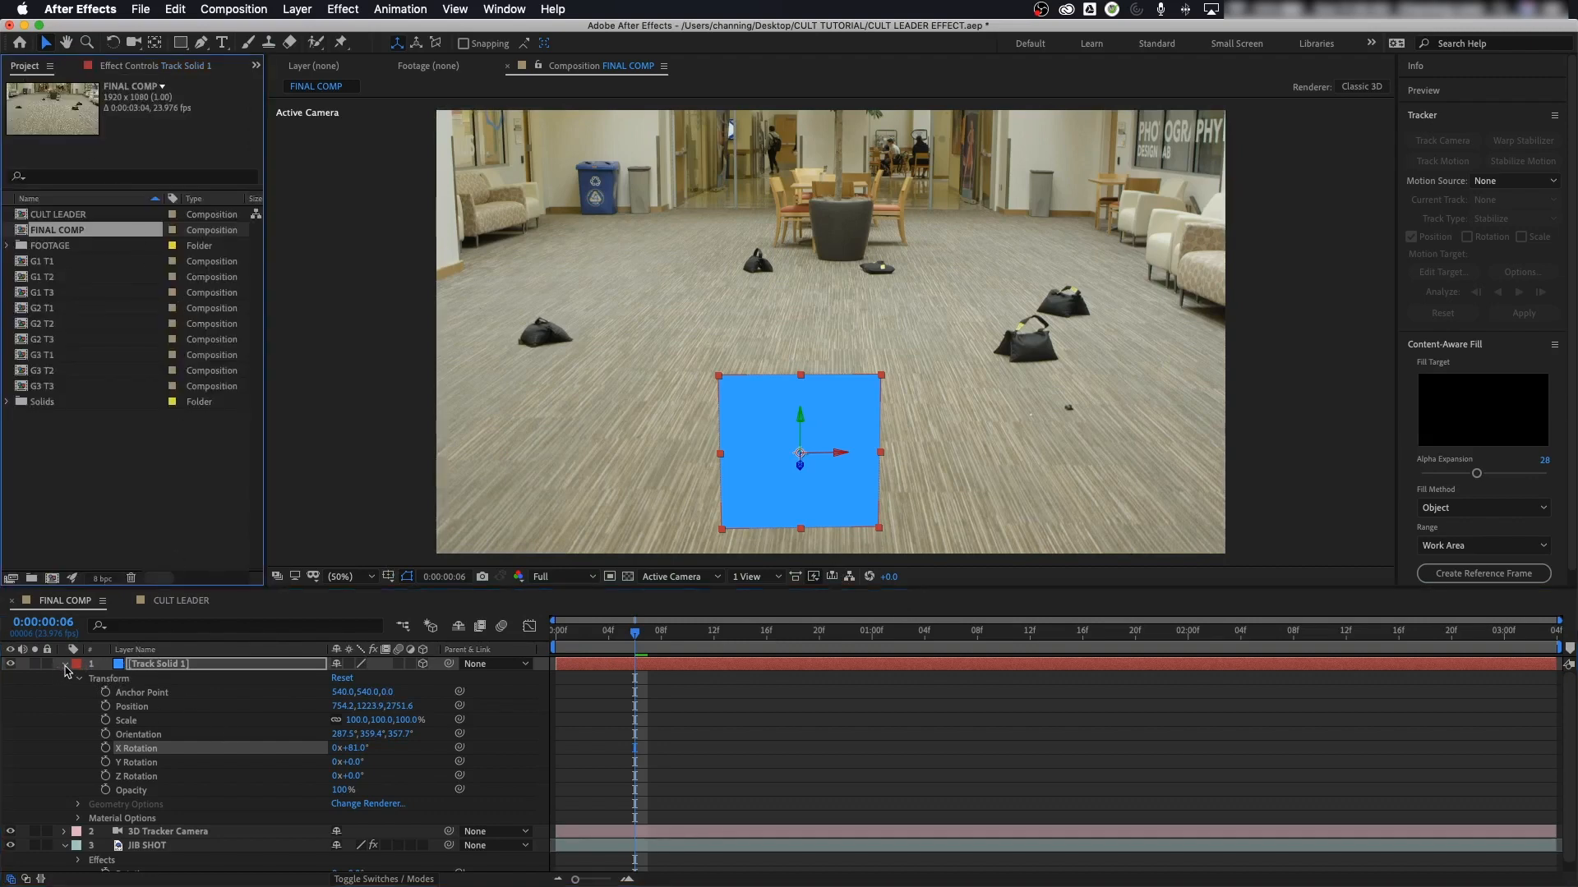
pyautogui.click(65, 665)
pyautogui.click(121, 667)
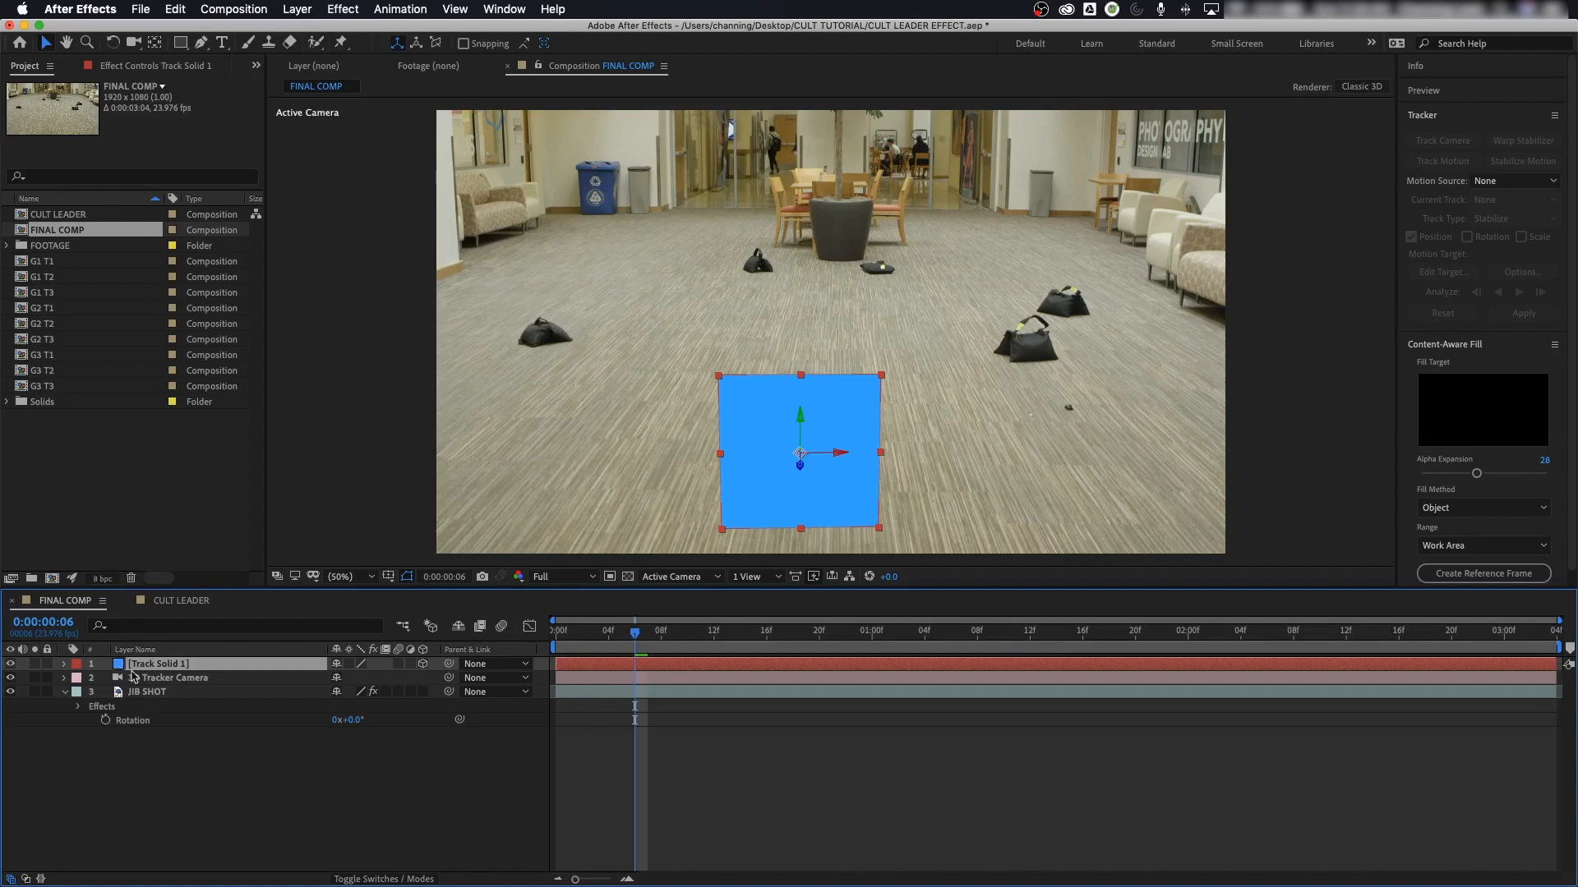
pyautogui.press('super+d')
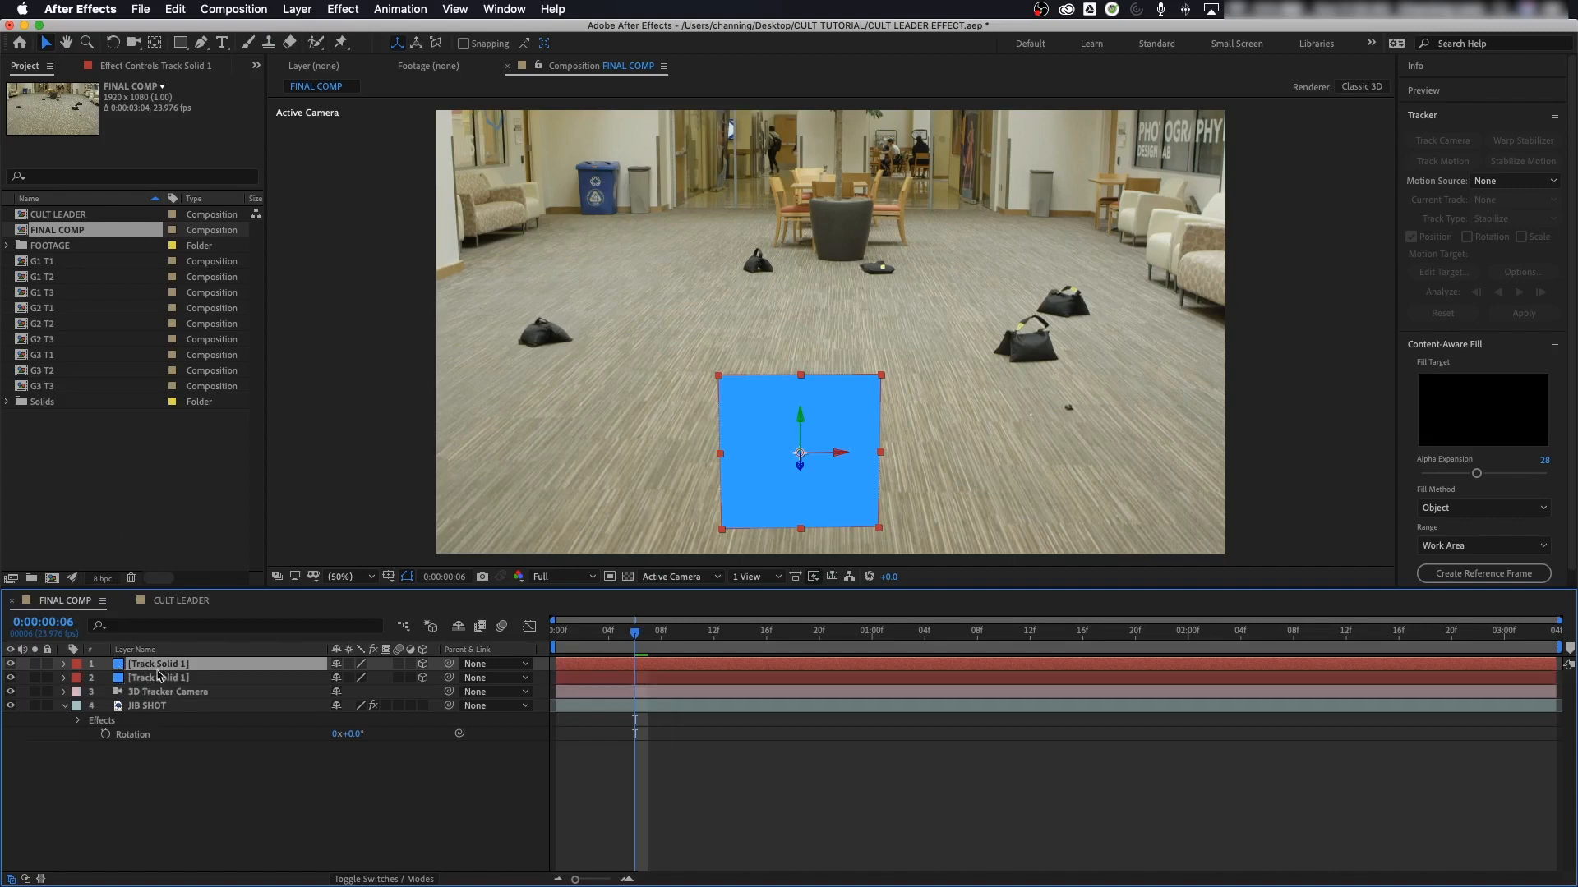
pyautogui.press('super+d')
pyautogui.press('super+d')
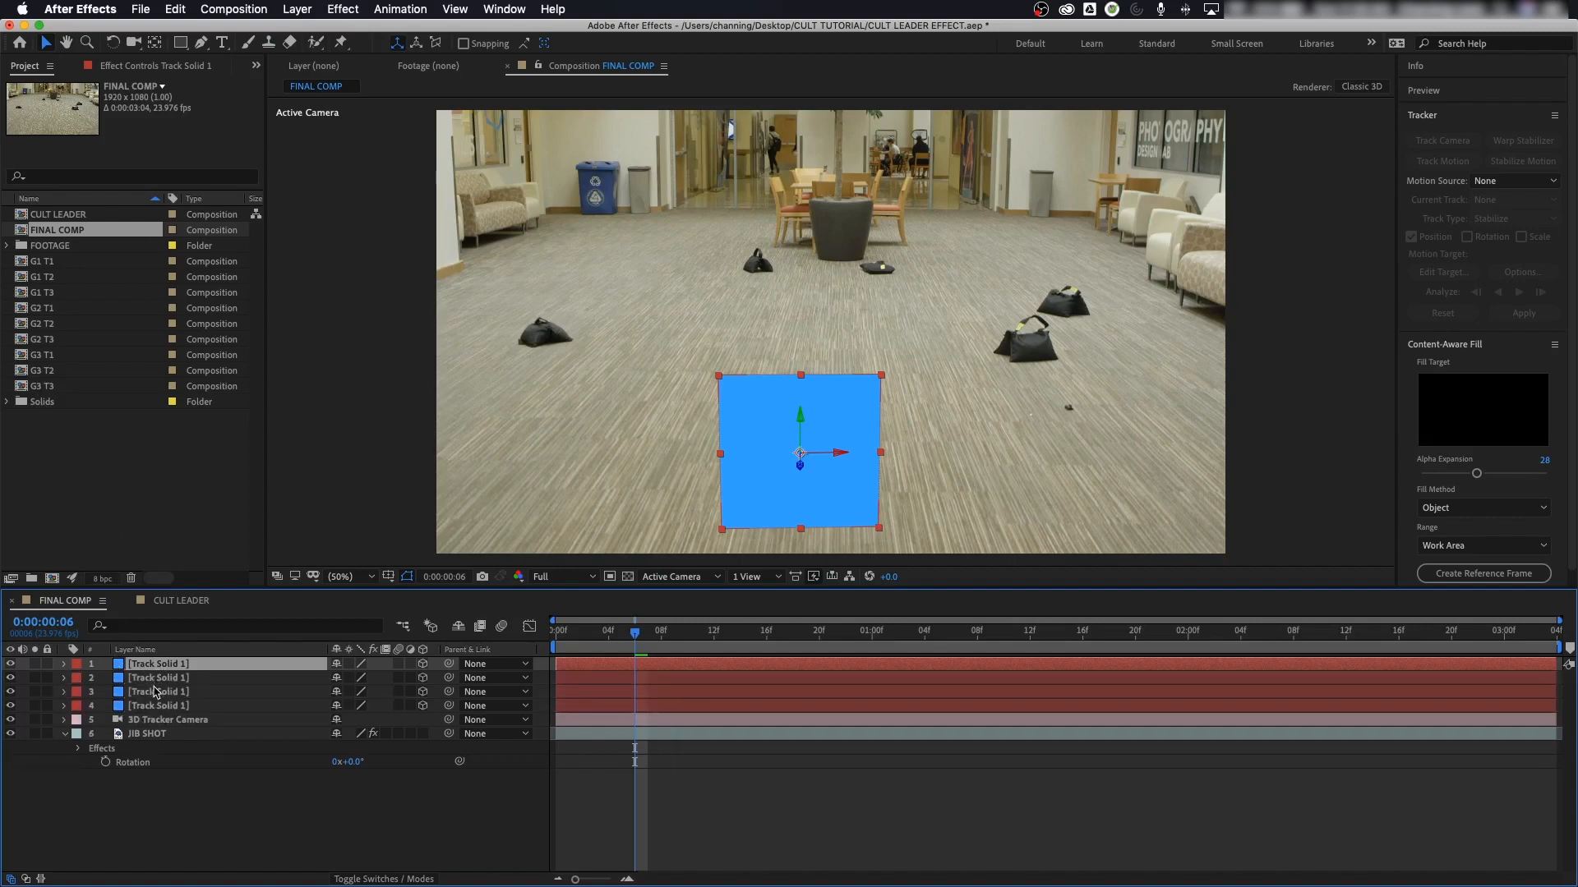
# Step: Hide the three upper Track Solid 1 layers in FINAL COMP, leaving only the lowest one visible
pyautogui.click(148, 707)
pyautogui.click(162, 692)
pyautogui.click(168, 679)
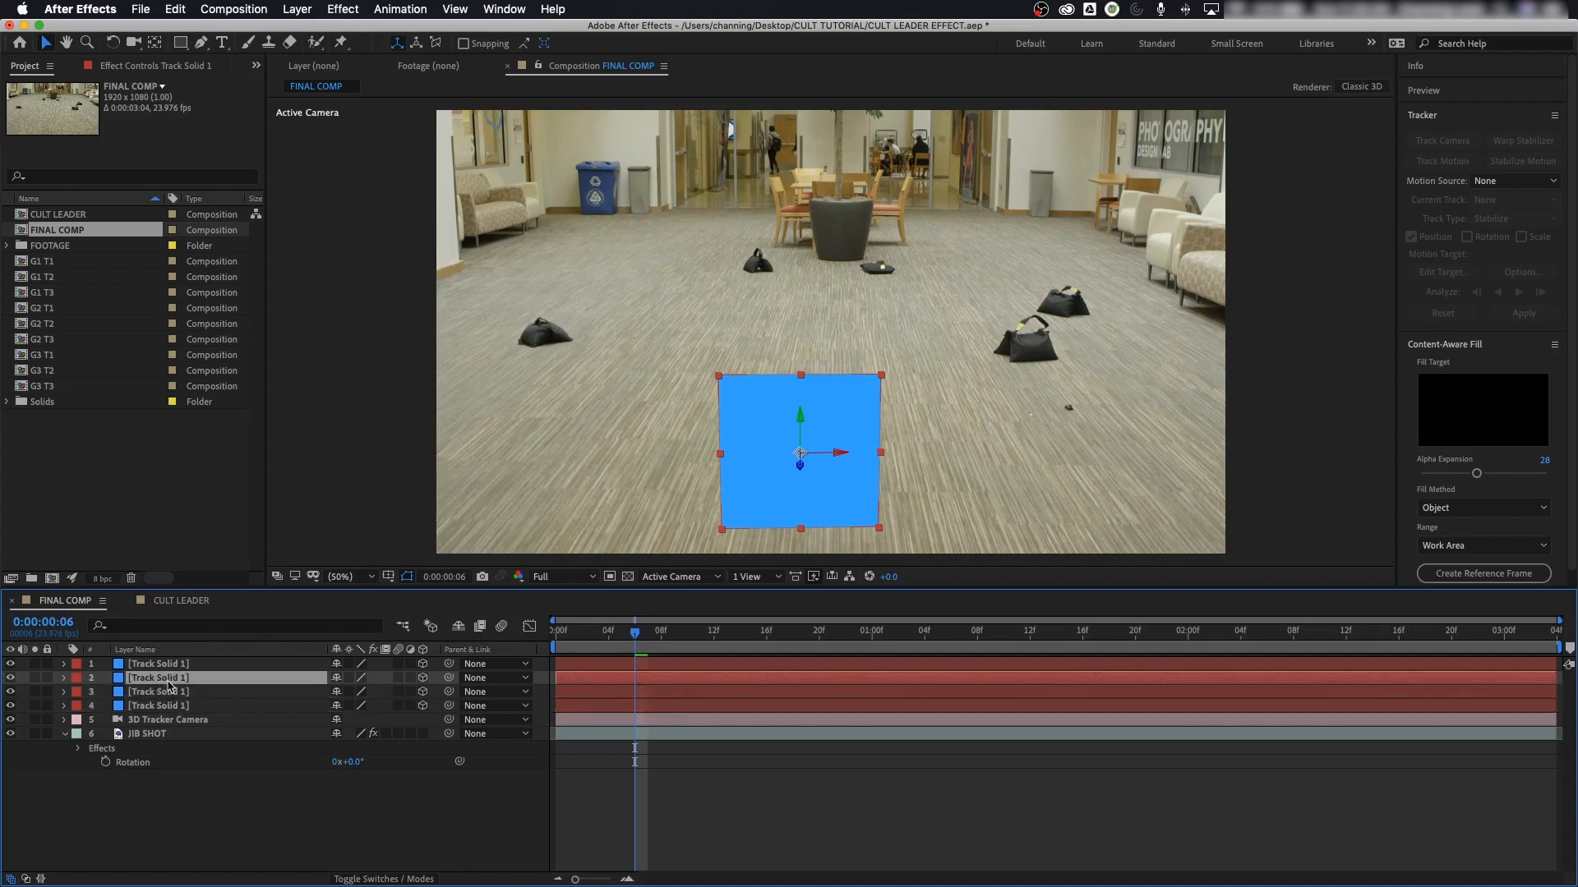
pyautogui.click(169, 666)
pyautogui.keyDown('shift'); pyautogui.click(119, 696); pyautogui.keyUp('shift')
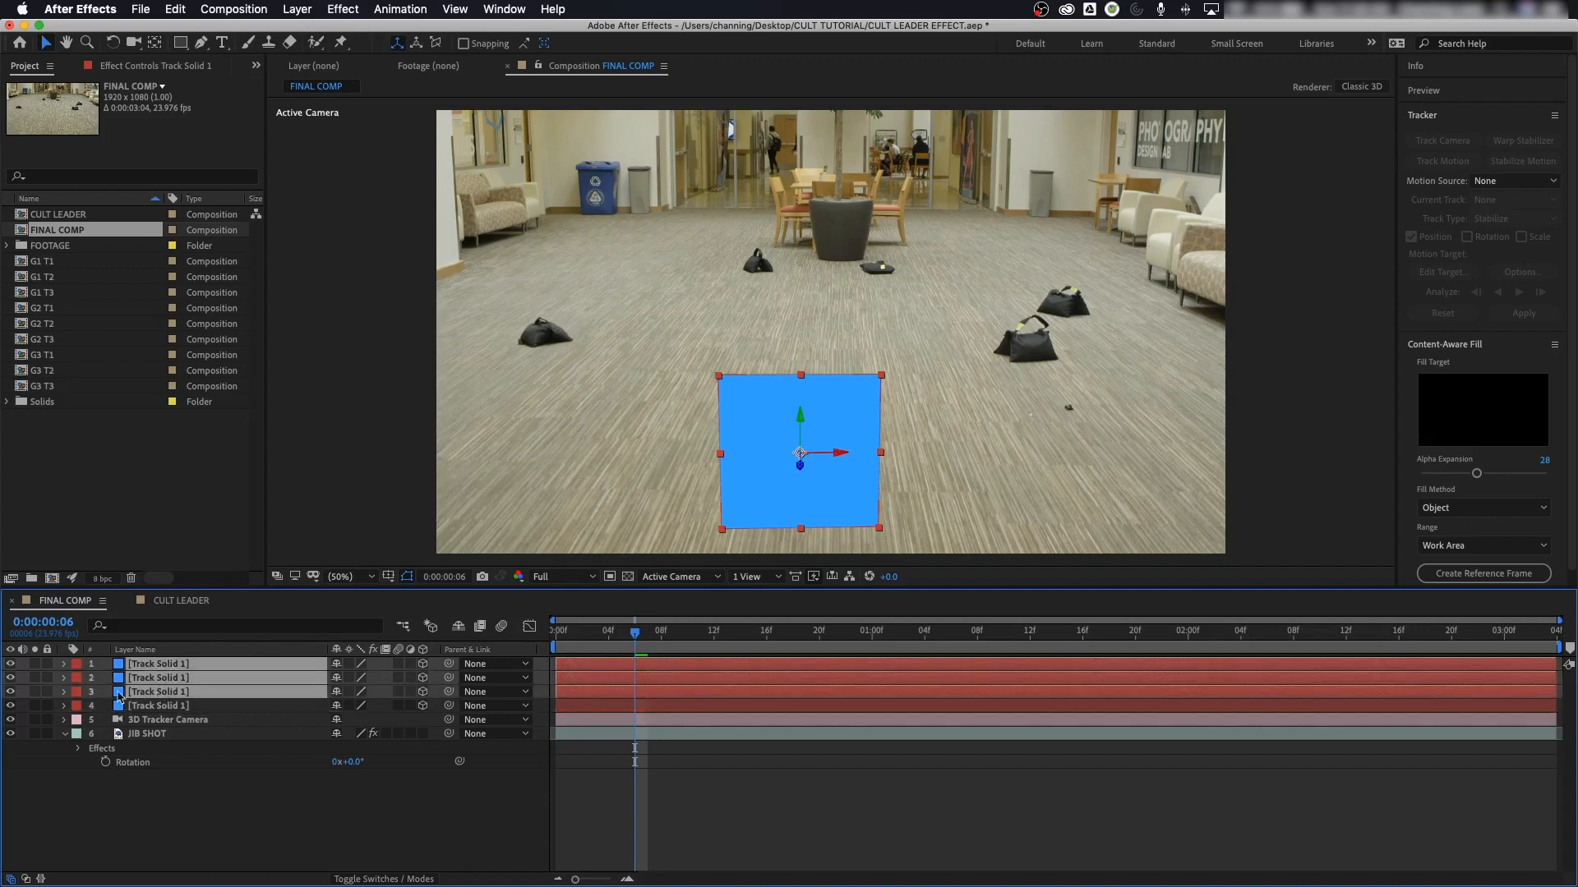
pyautogui.moveTo(12, 669); pyautogui.dragTo(10, 692)
# Step: Replace the visible Track Solid 1 on layer 4 with the CULT LEADER composition, keeping the layer's tracked transform
pyautogui.click(150, 708)
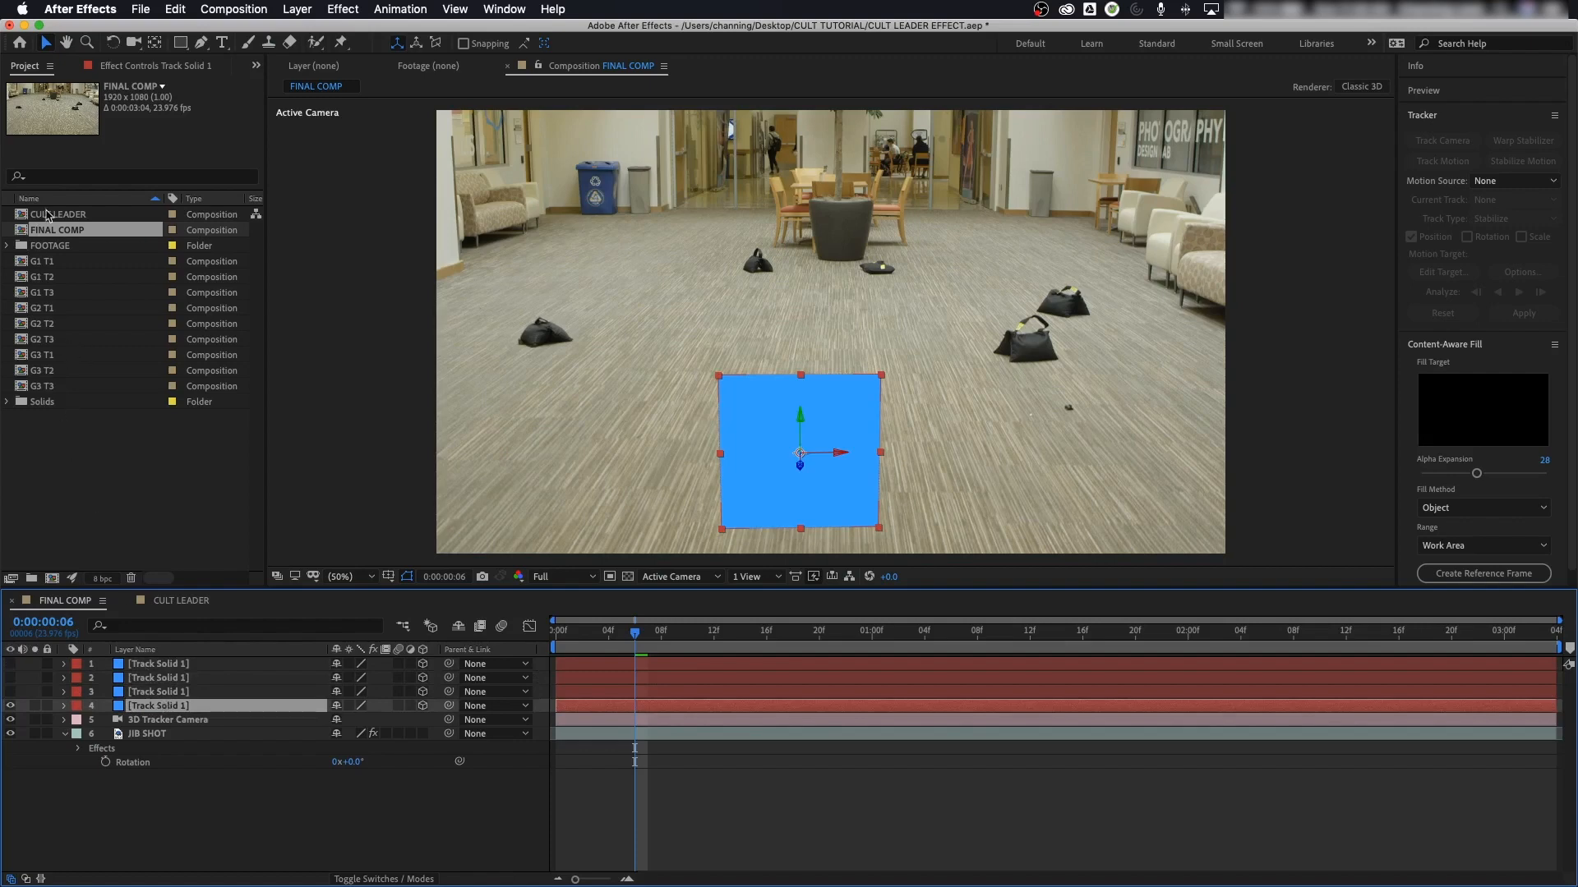
pyautogui.click(184, 792)
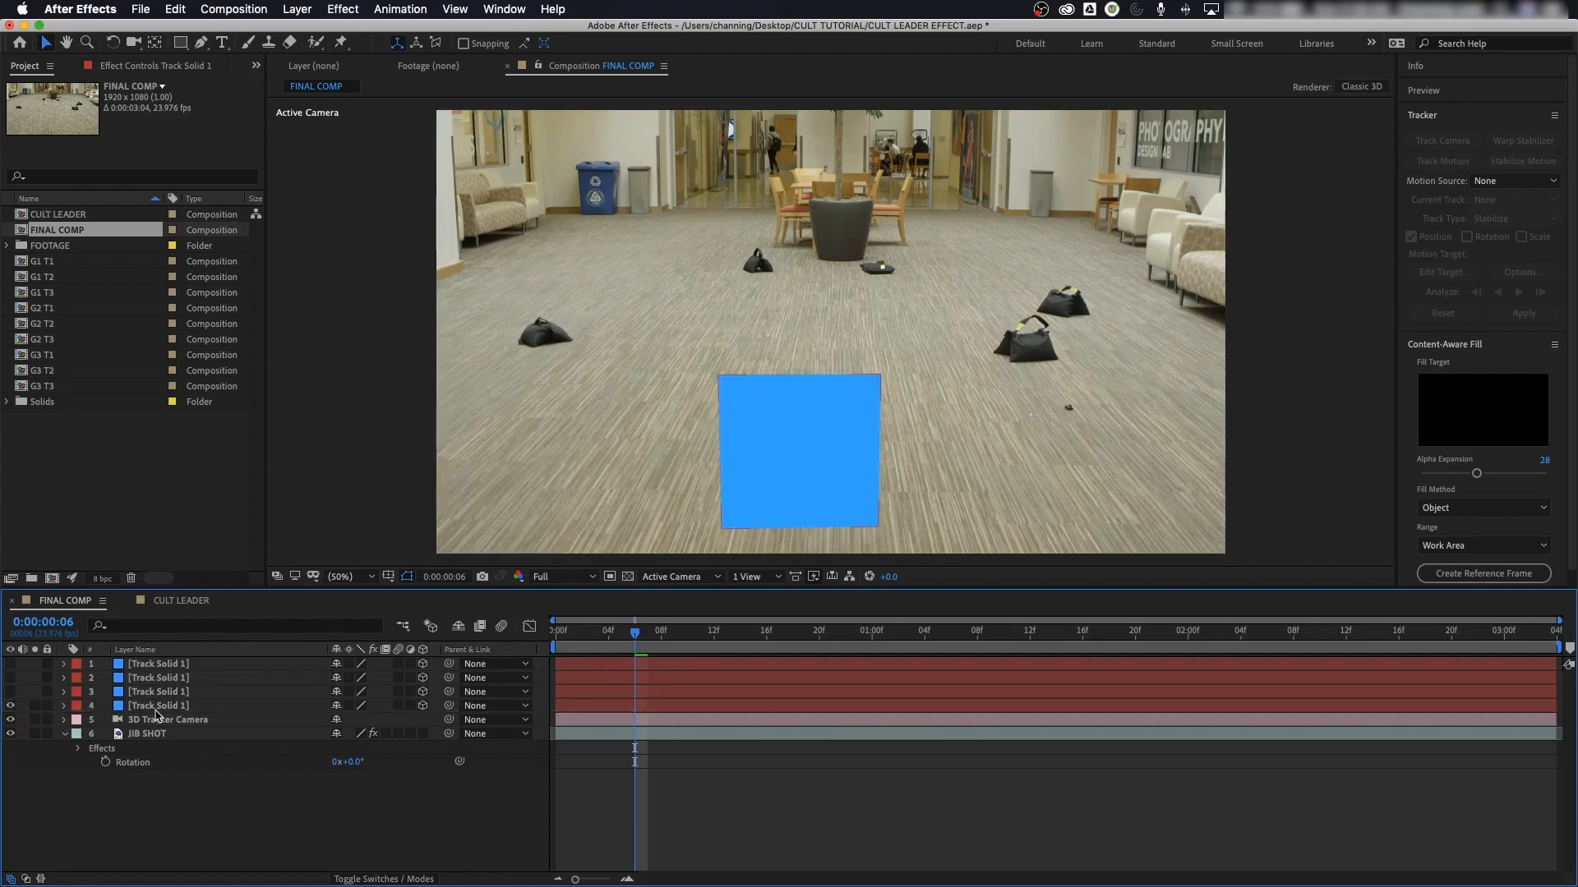
pyautogui.click(156, 709)
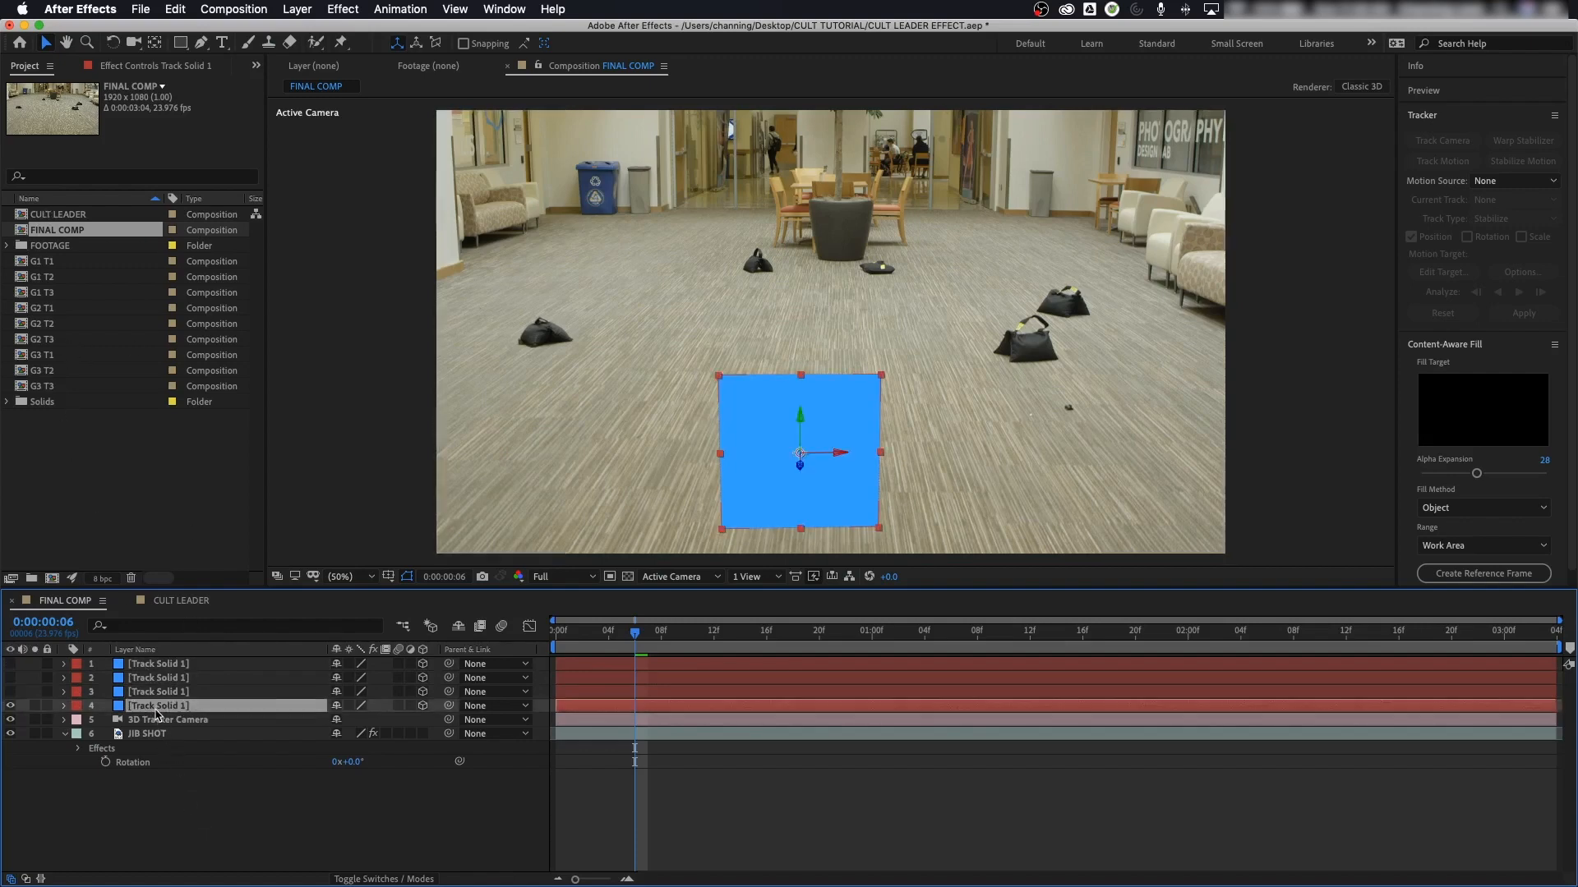
pyautogui.click(85, 217)
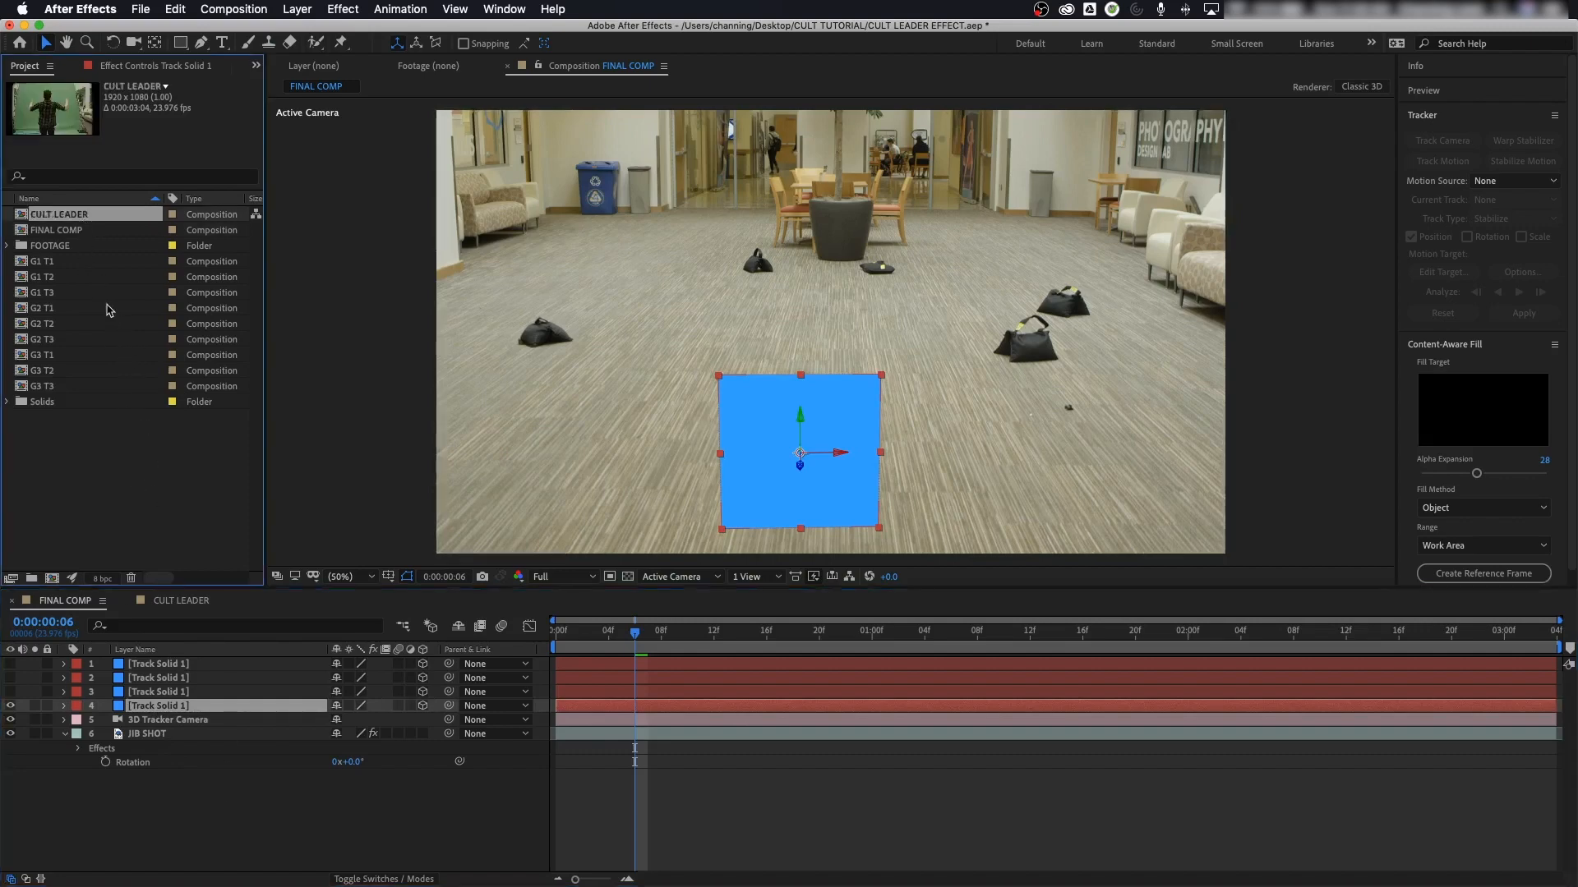
pyautogui.moveTo(75, 215); pyautogui.dragTo(201, 516)
pyautogui.moveTo(202, 516); pyautogui.dragTo(183, 709)
pyautogui.moveTo(182, 709); pyautogui.dragTo(184, 710)
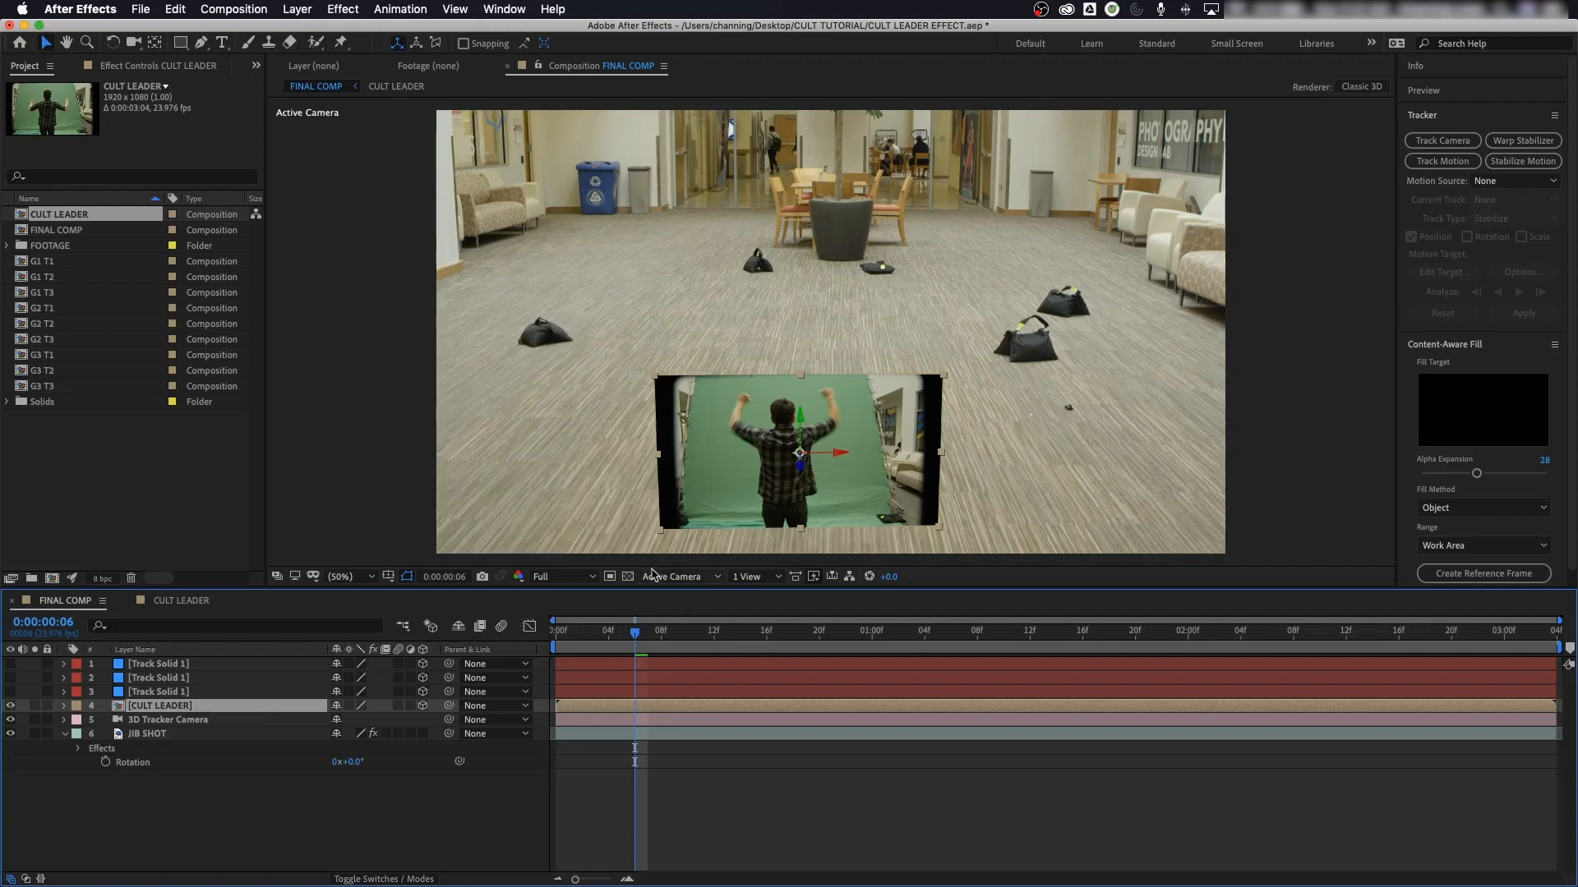
# Step: Play back FINAL COMP to check the CULT LEADER clip's tracking, and return to 0:00:00:01
pyautogui.press('space')
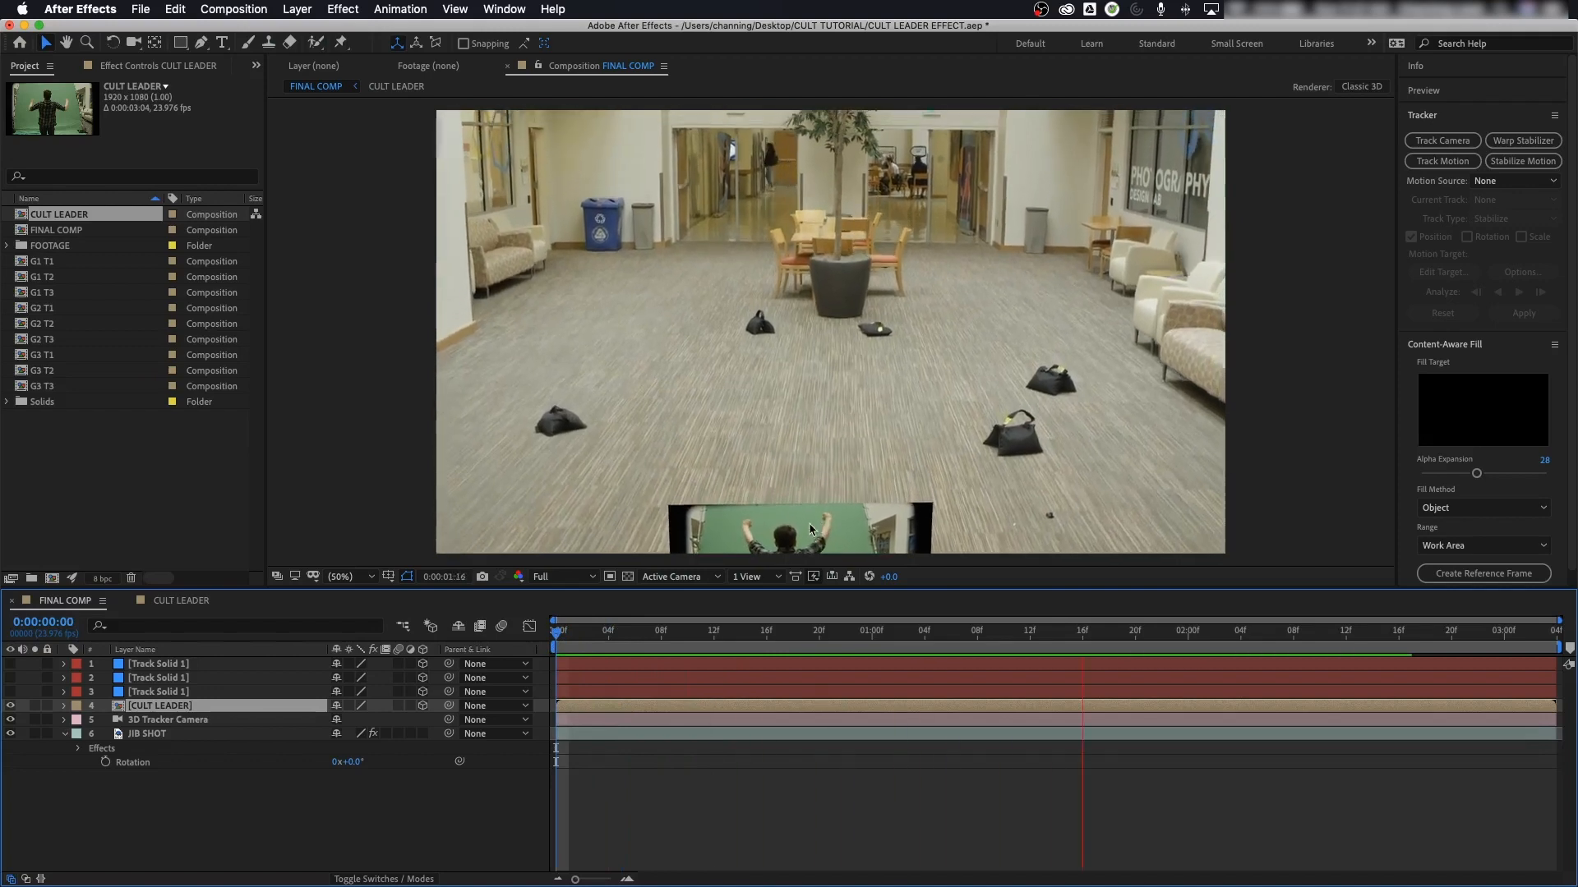
pyautogui.press('space')
pyautogui.moveTo(712, 632); pyautogui.dragTo(569, 634)
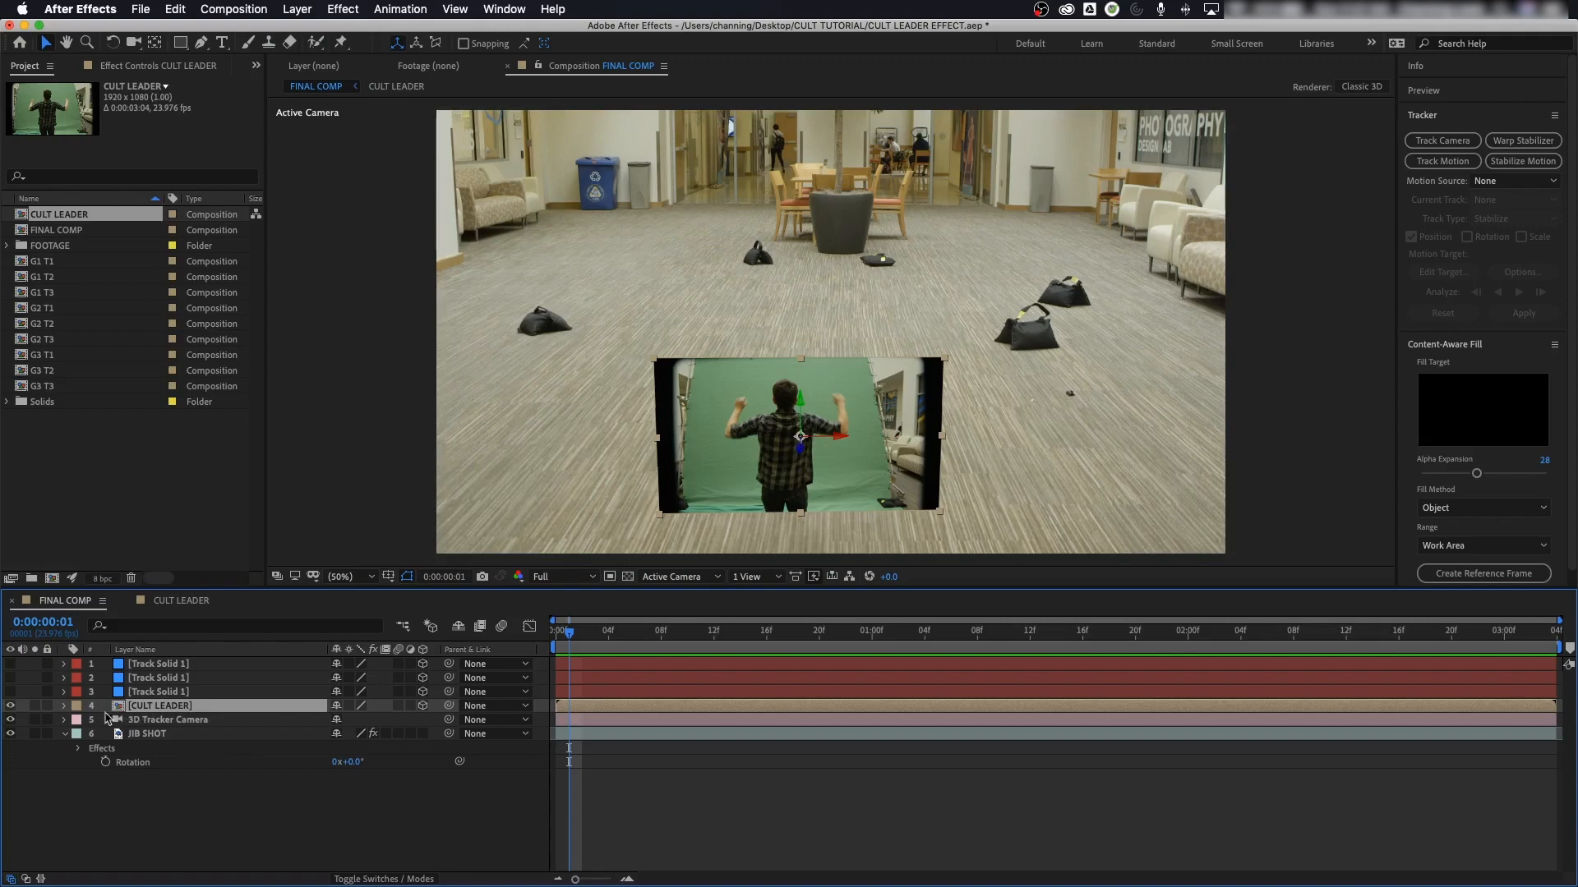
# Step: Raise the CULT LEADER layer above the floor by setting its Anchor Point to 960, 1747, 0
pyautogui.click(65, 706)
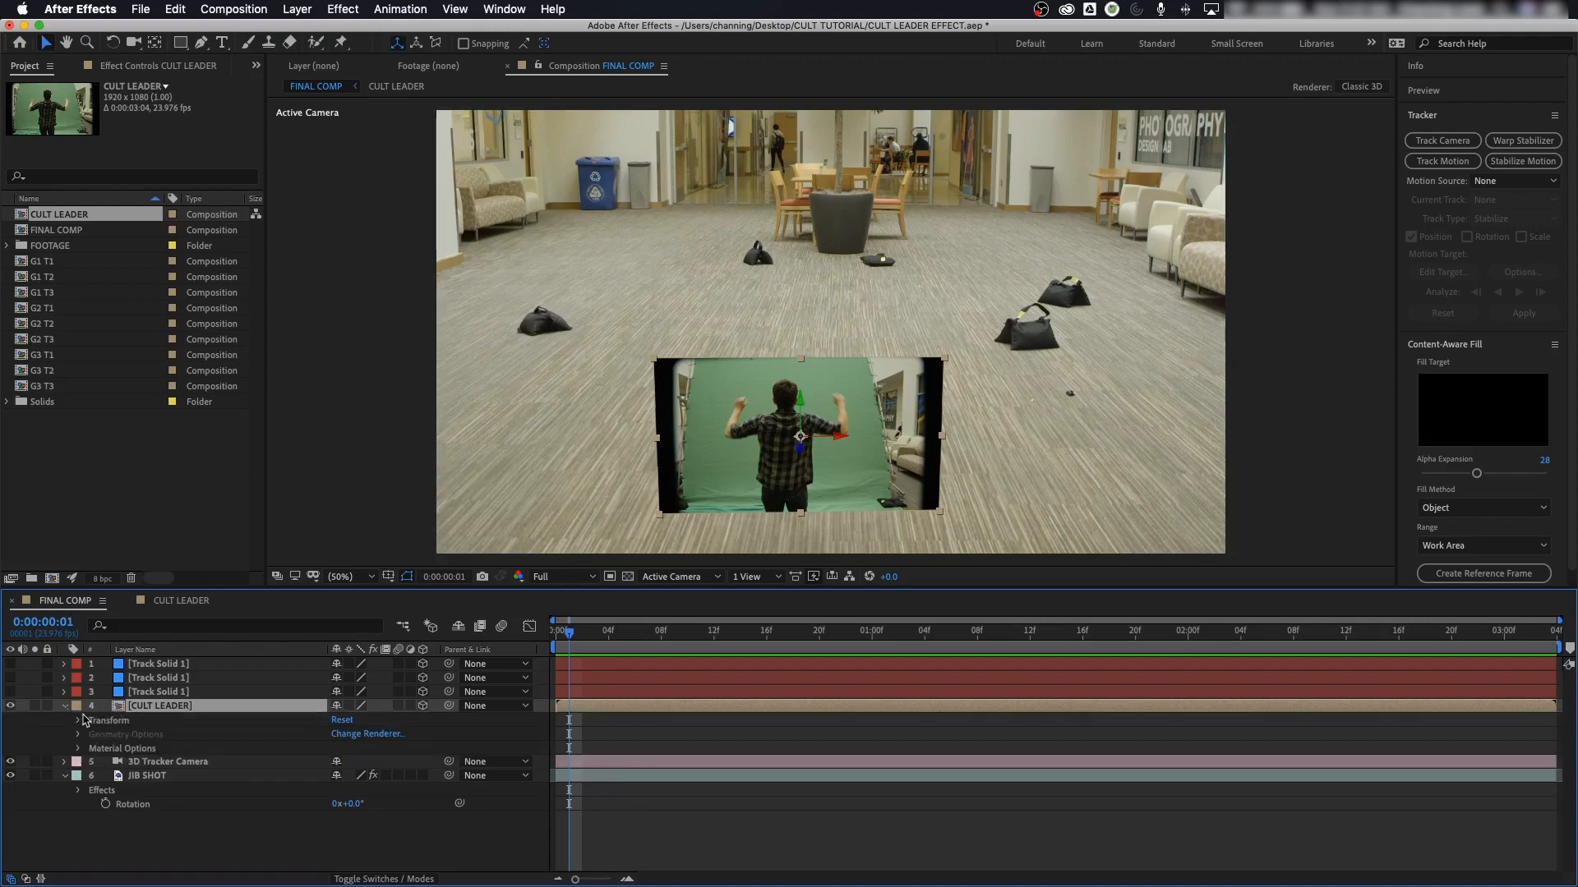
pyautogui.click(79, 720)
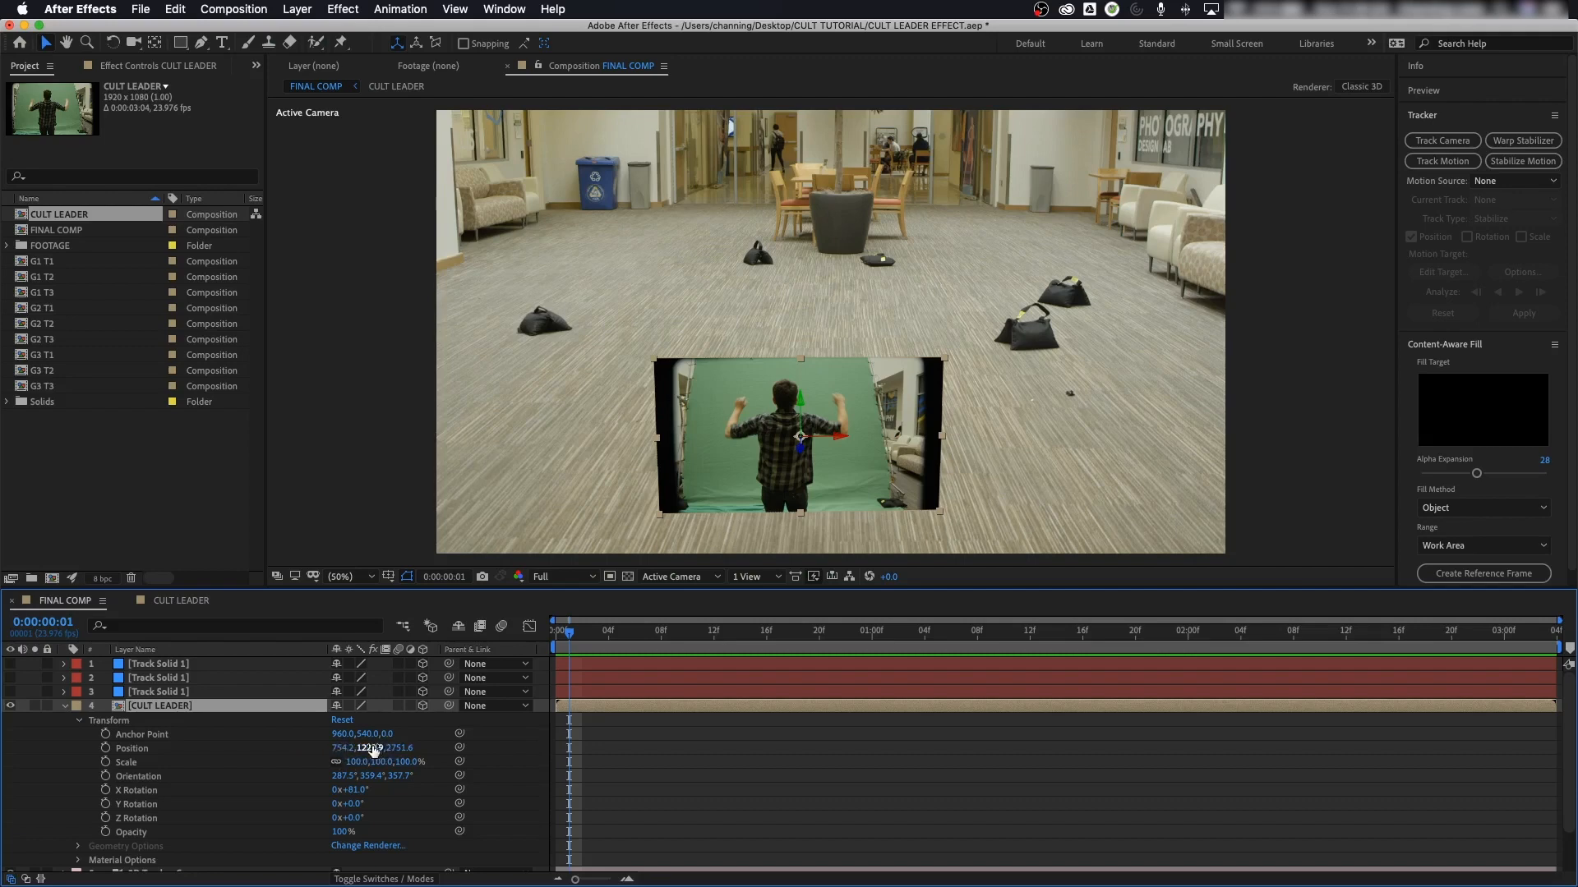
pyautogui.moveTo(374, 749)
pyautogui.mouseDown()
pyautogui.moveTo(386, 746)
pyautogui.moveTo(359, 766)
pyautogui.moveTo(370, 751)
pyautogui.mouseUp()
pyautogui.moveTo(368, 736); pyautogui.dragTo(785, 767)
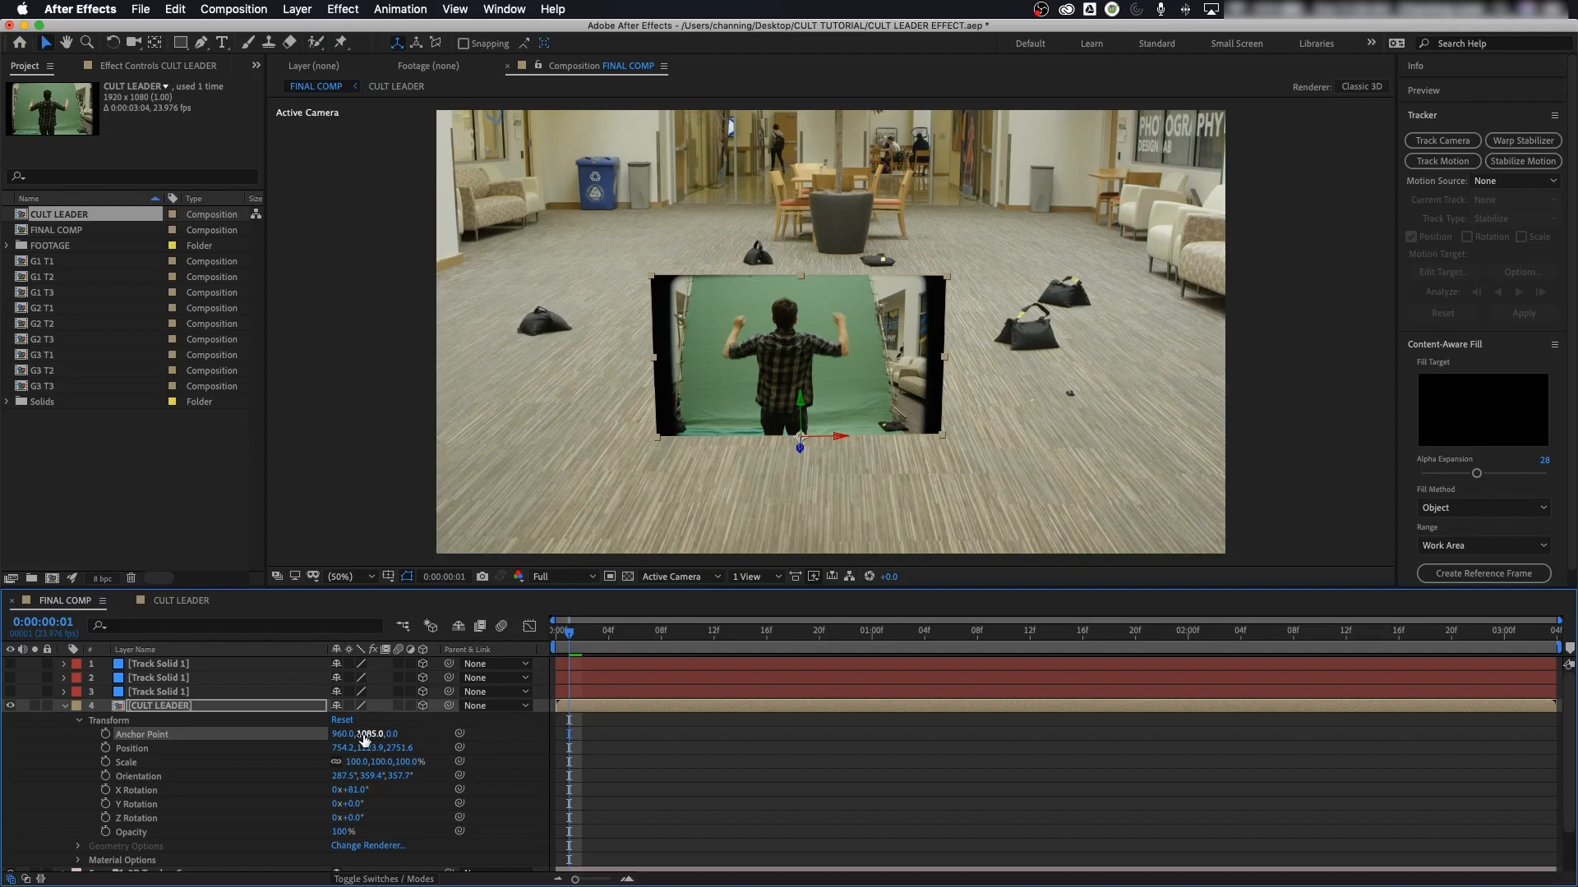
pyautogui.moveTo(364, 739); pyautogui.dragTo(746, 714)
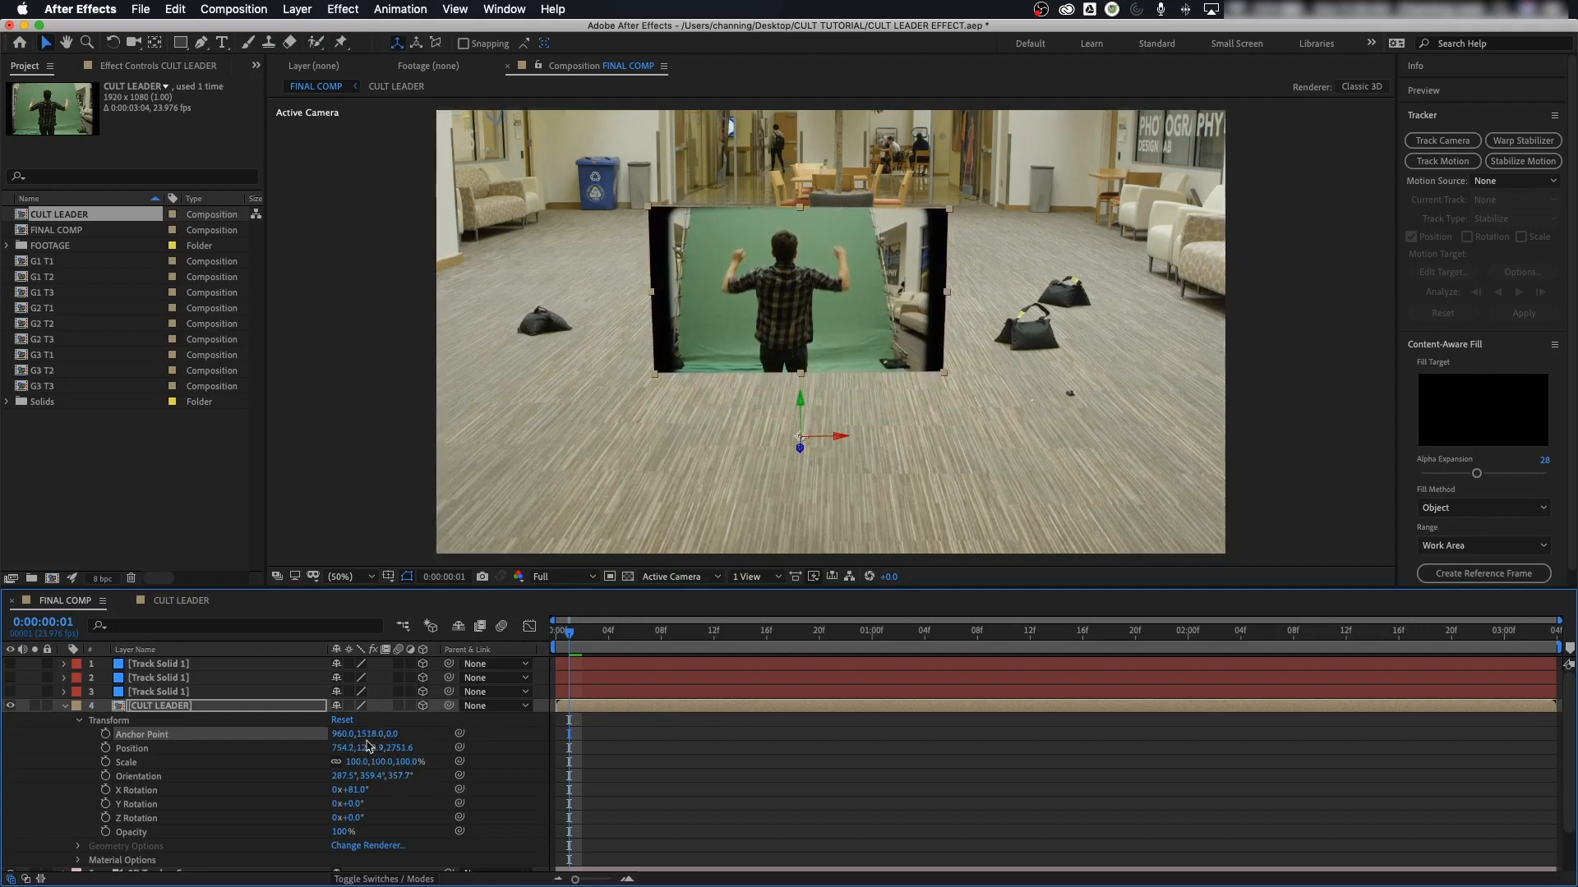
pyautogui.moveTo(370, 736); pyautogui.dragTo(534, 732)
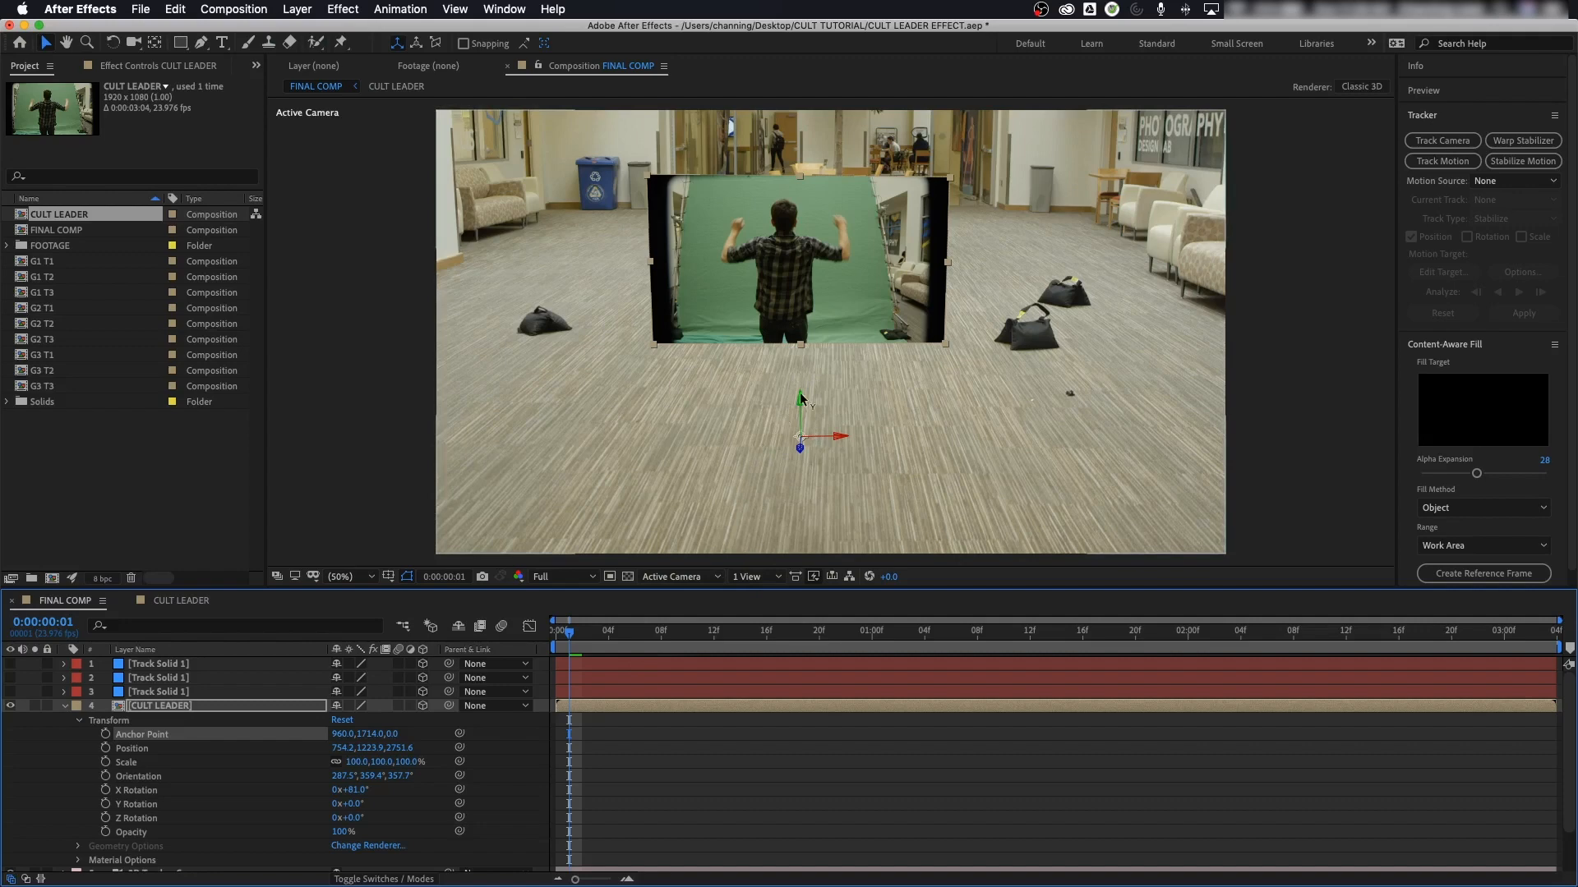
pyautogui.moveTo(374, 736); pyautogui.dragTo(400, 740)
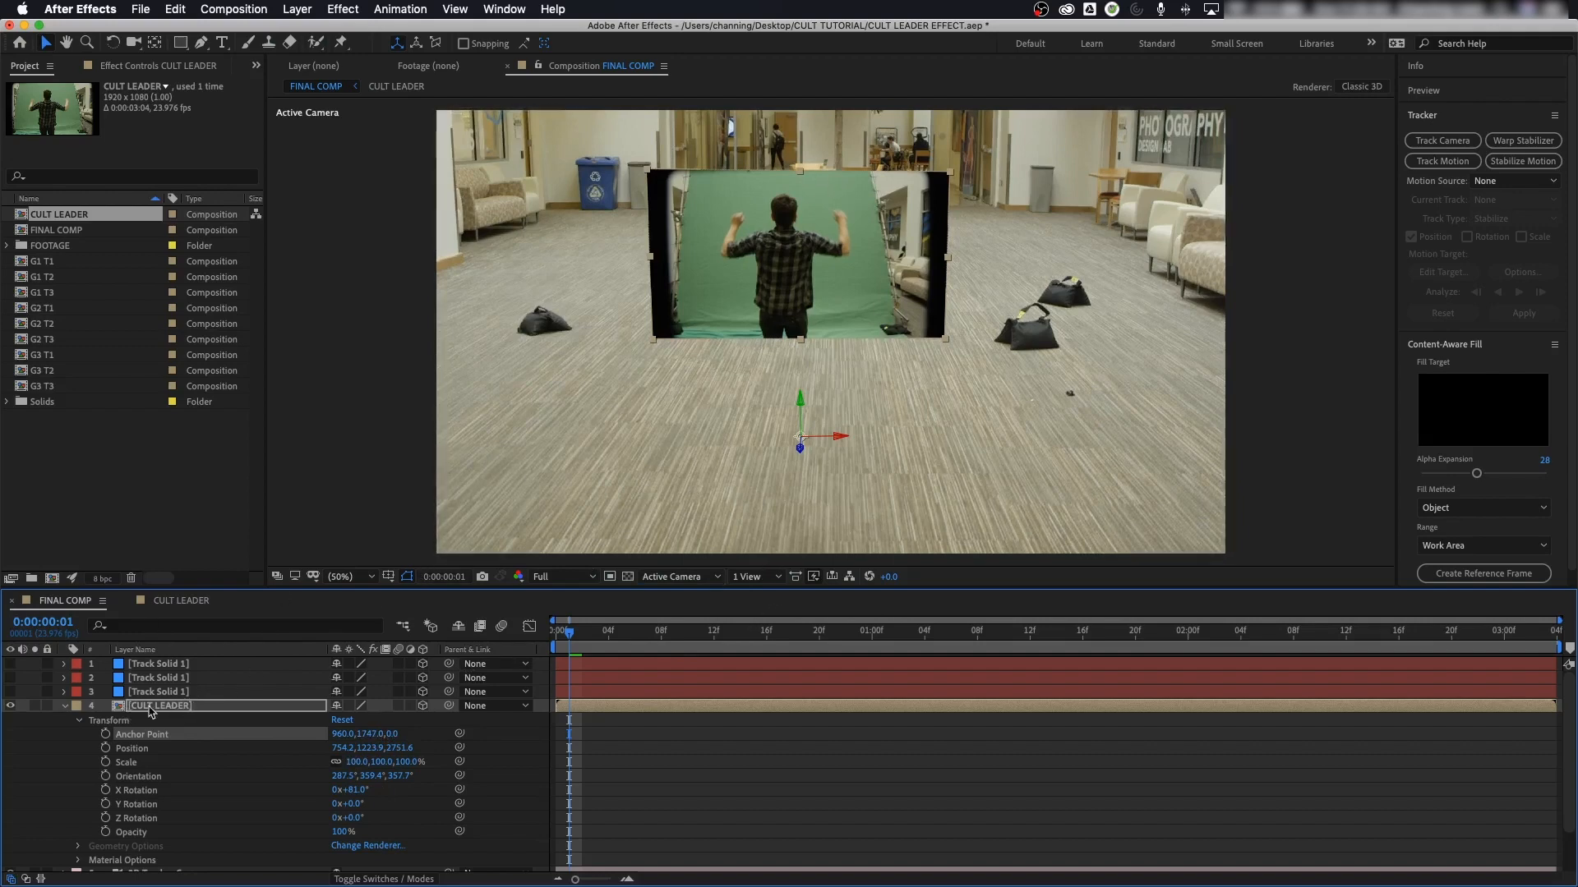
# Step: Open the CULT LEADER composition at its first frame, 0:29:41:23, and switch to the Effects workspace
pyautogui.doubleClick(119, 708)
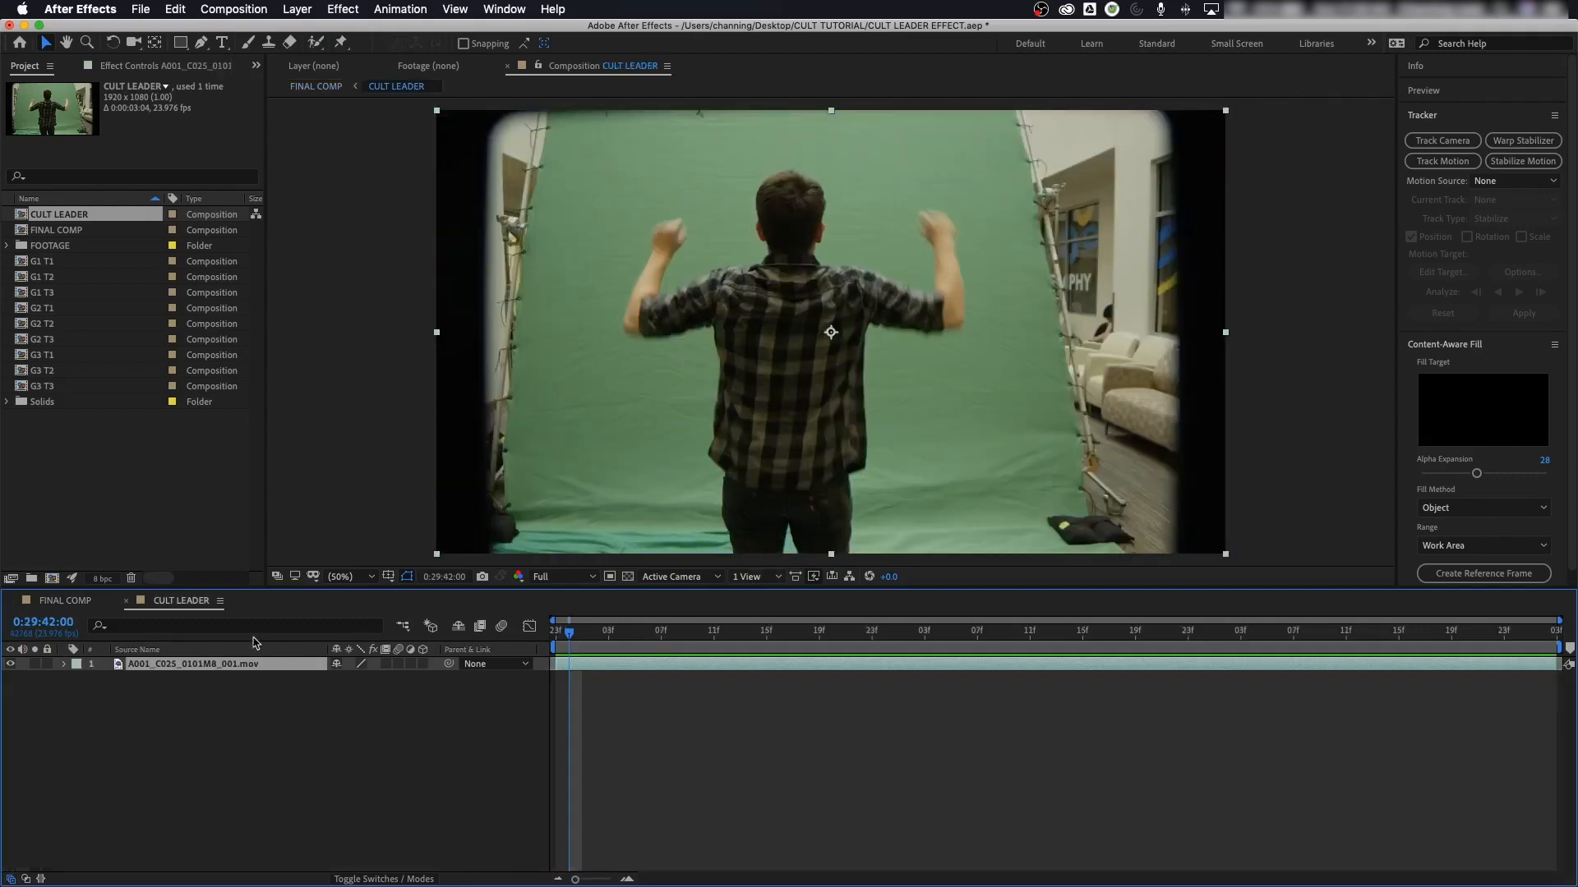
pyautogui.click(79, 600)
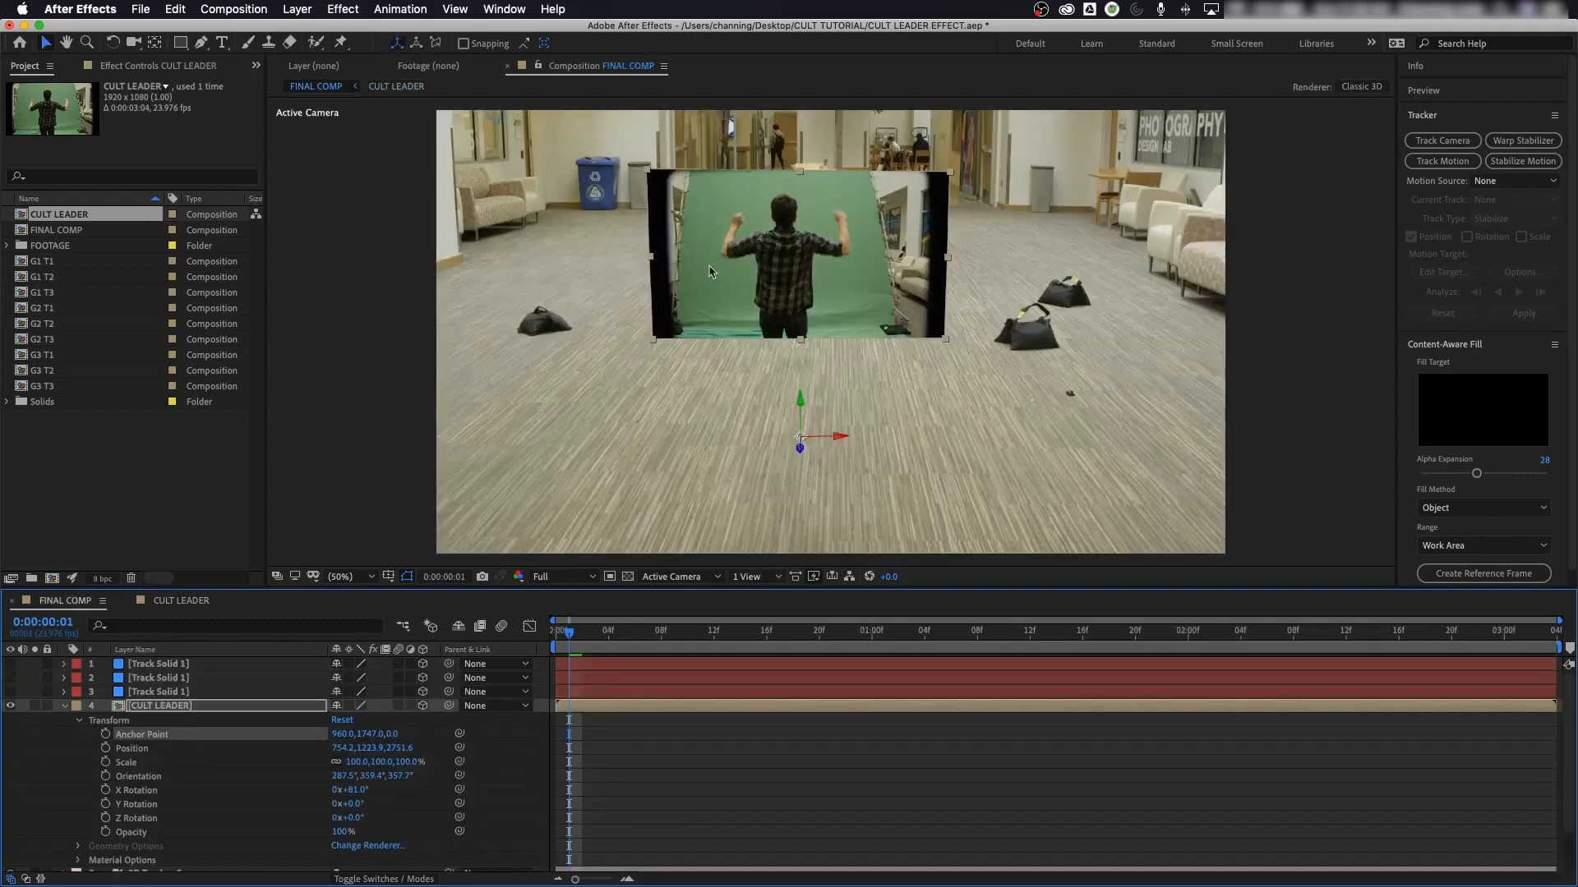
pyautogui.doubleClick(132, 708)
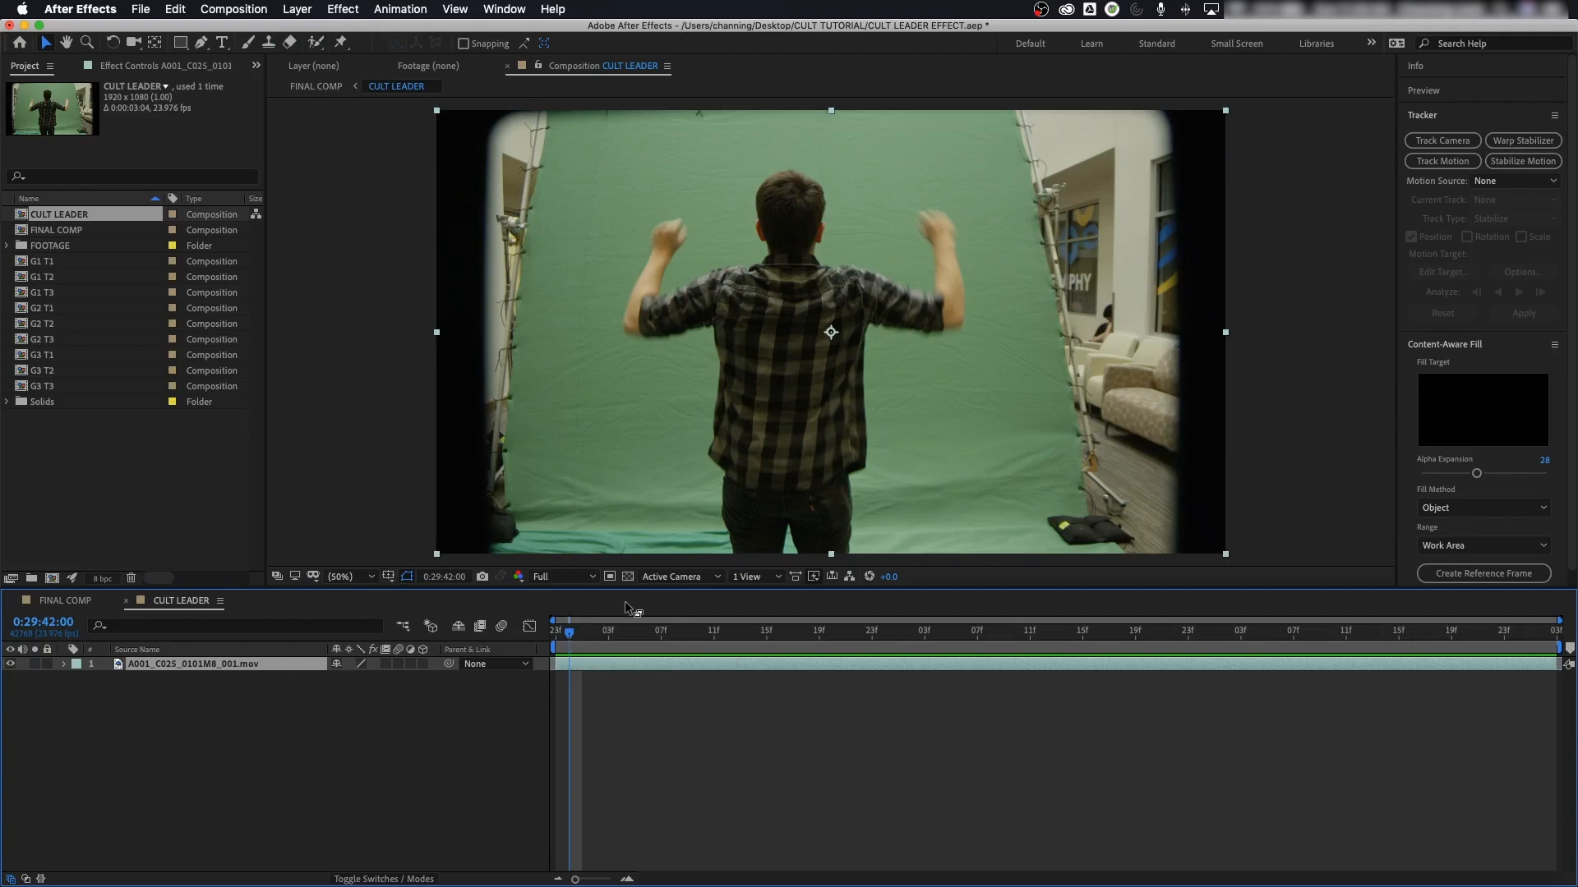
pyautogui.moveTo(571, 635); pyautogui.dragTo(530, 626)
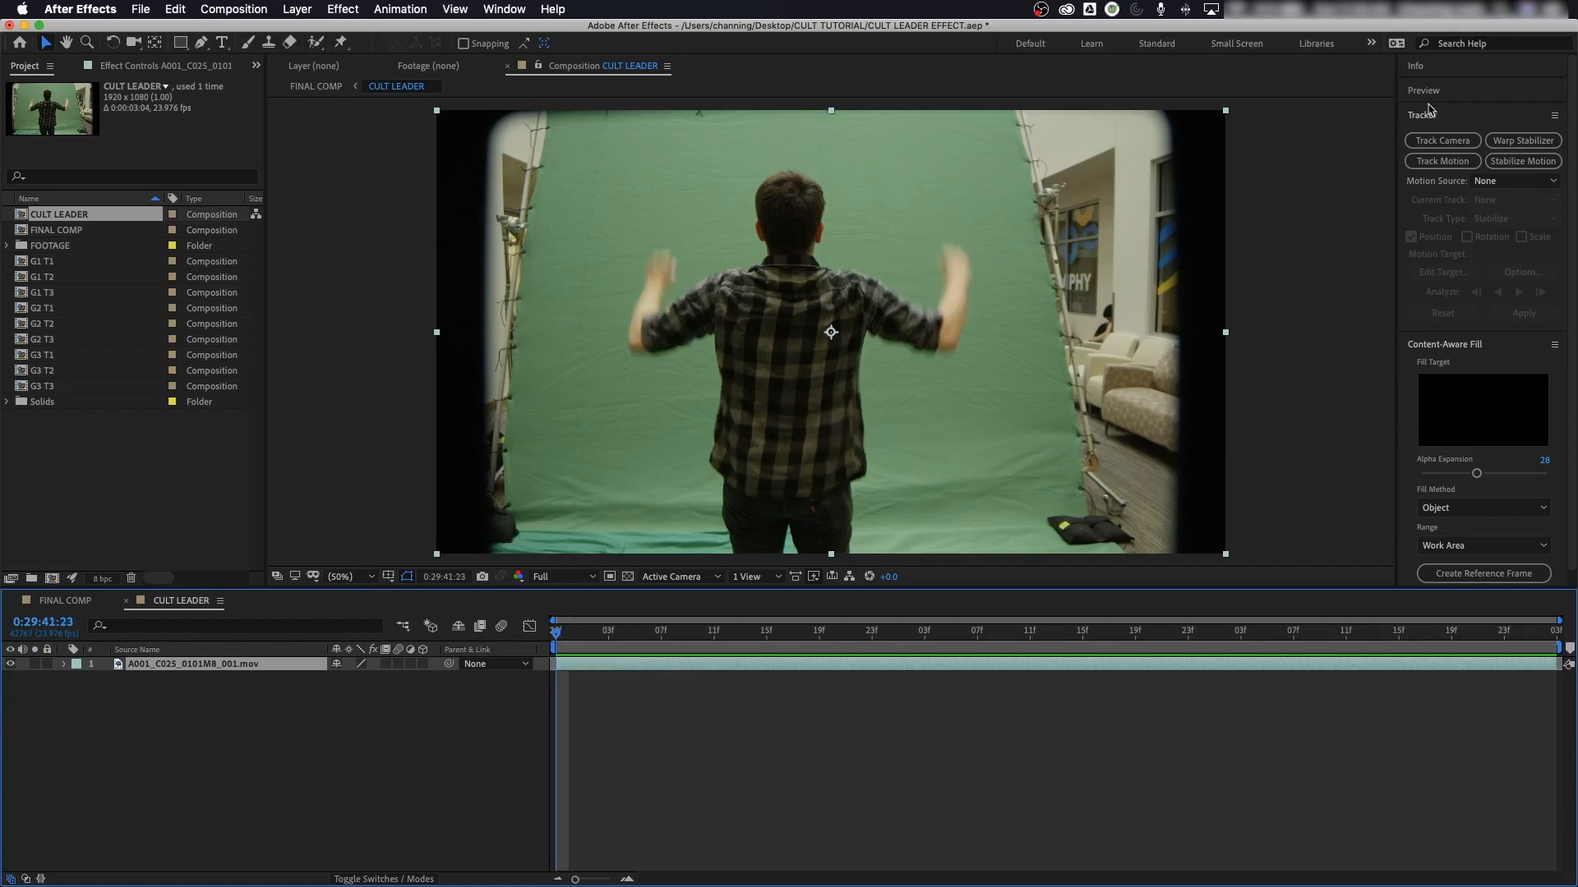
pyautogui.click(1370, 43)
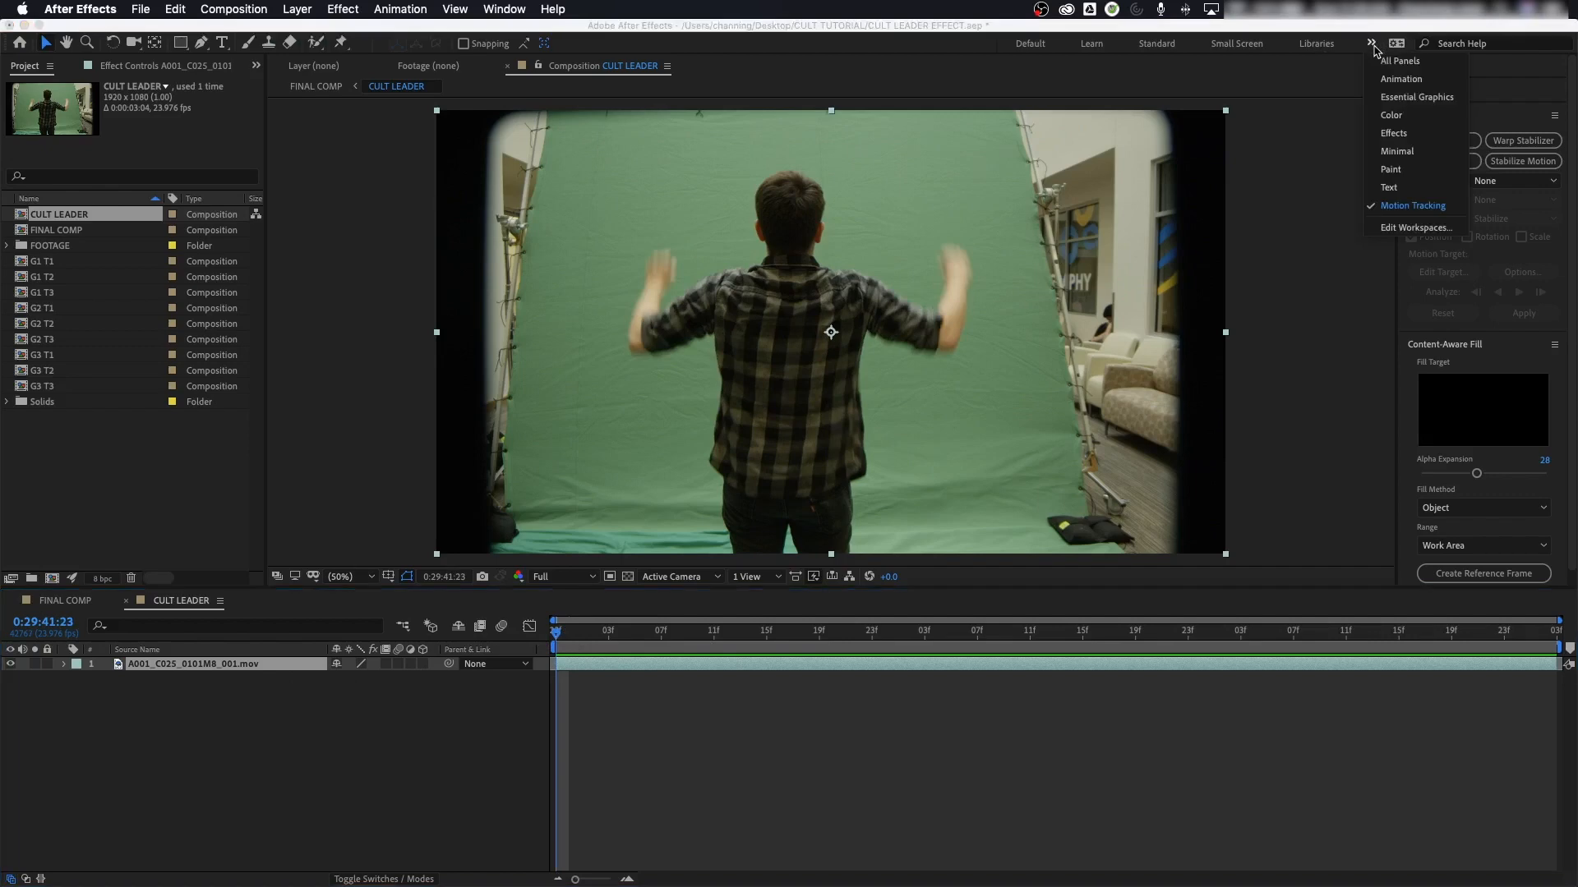
pyautogui.click(1402, 131)
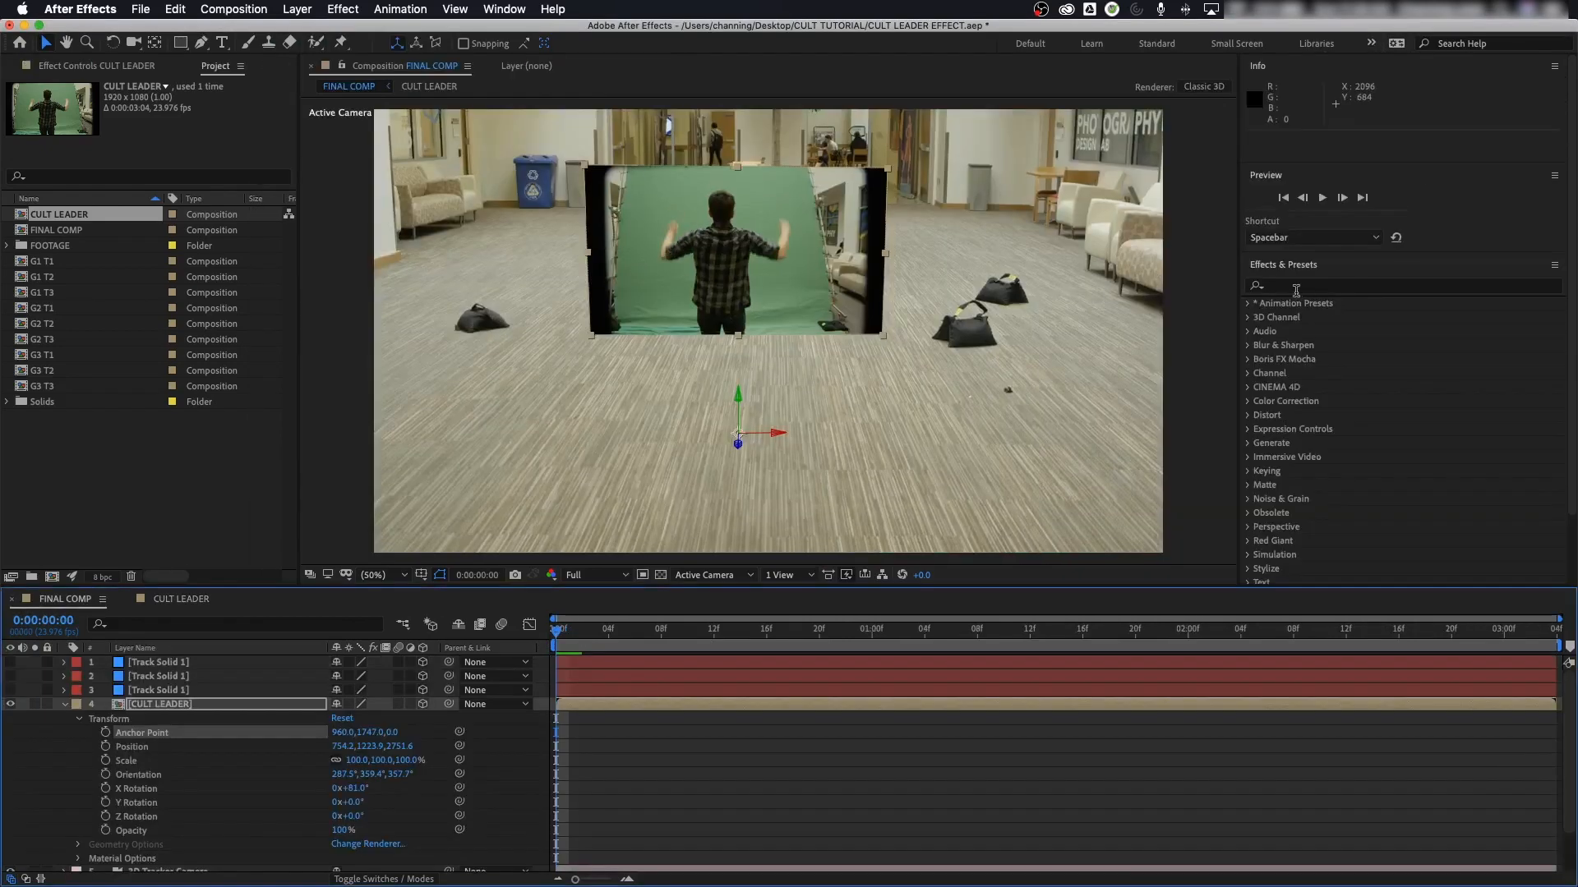
# Step: Find the Keylight + Key Cleaner + Advanced Spill Suppressor preset by searching for "key" and apply it to the green-screen clip in CULT LEADER
pyautogui.click(1294, 286)
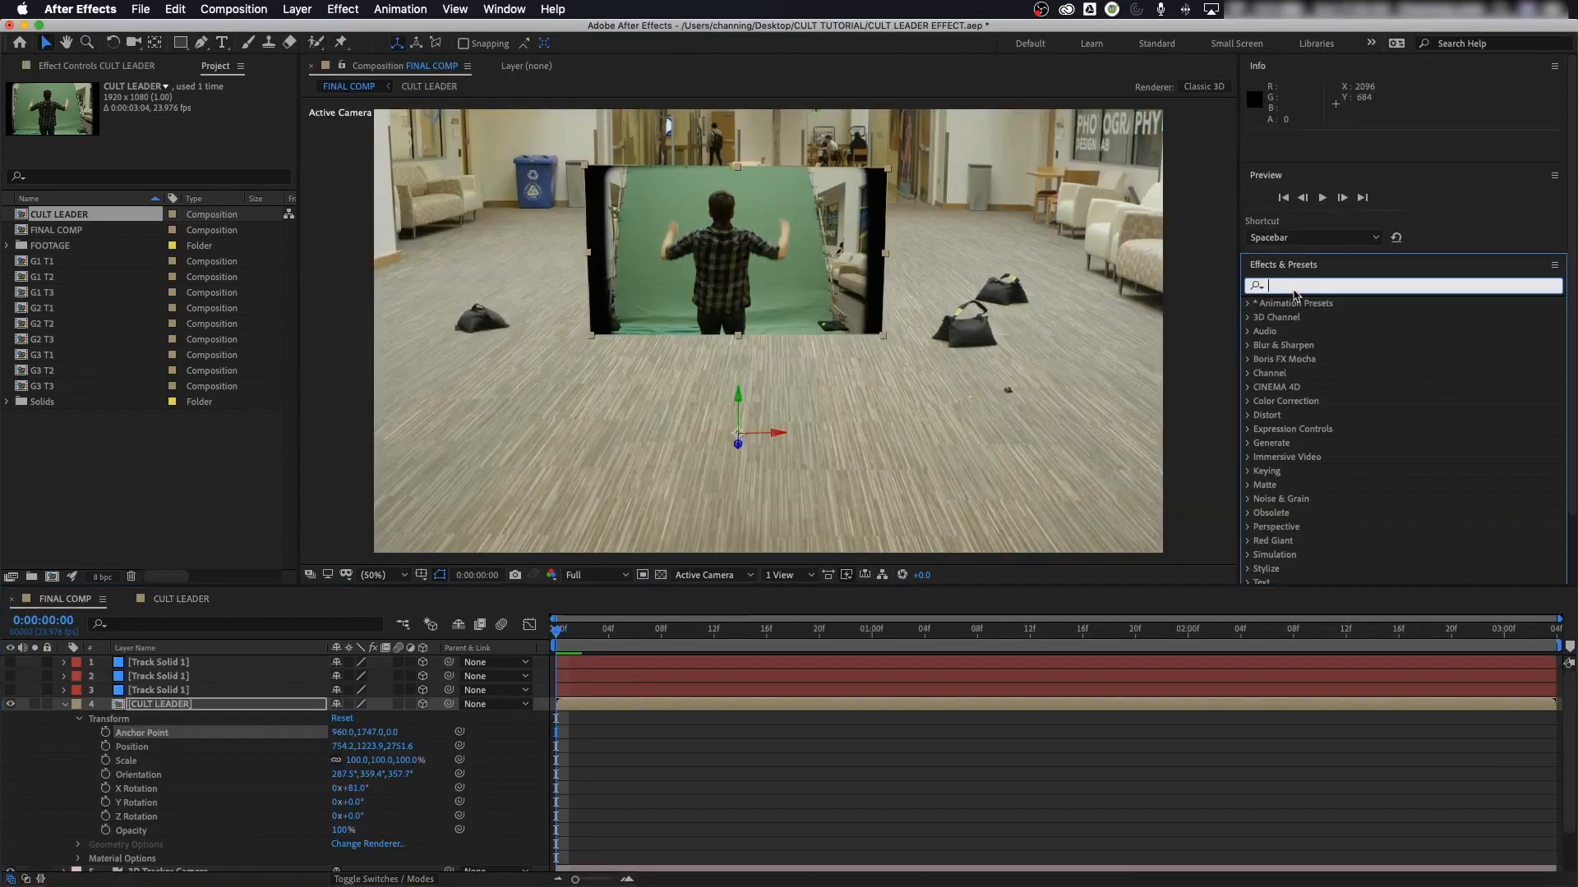
pyautogui.write('key')
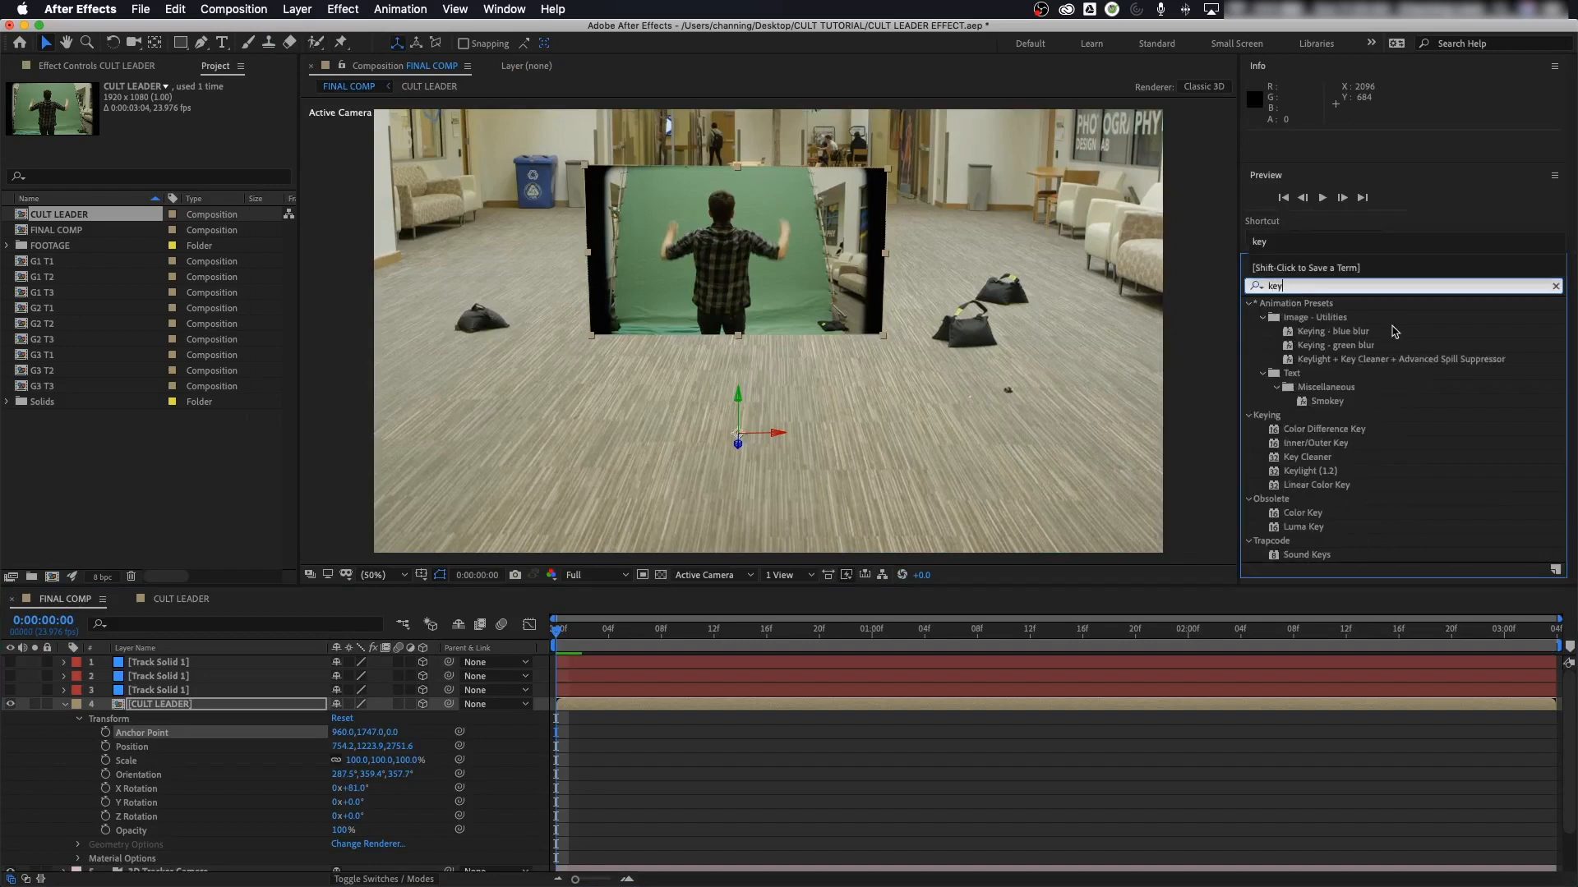
pyautogui.click(1357, 362)
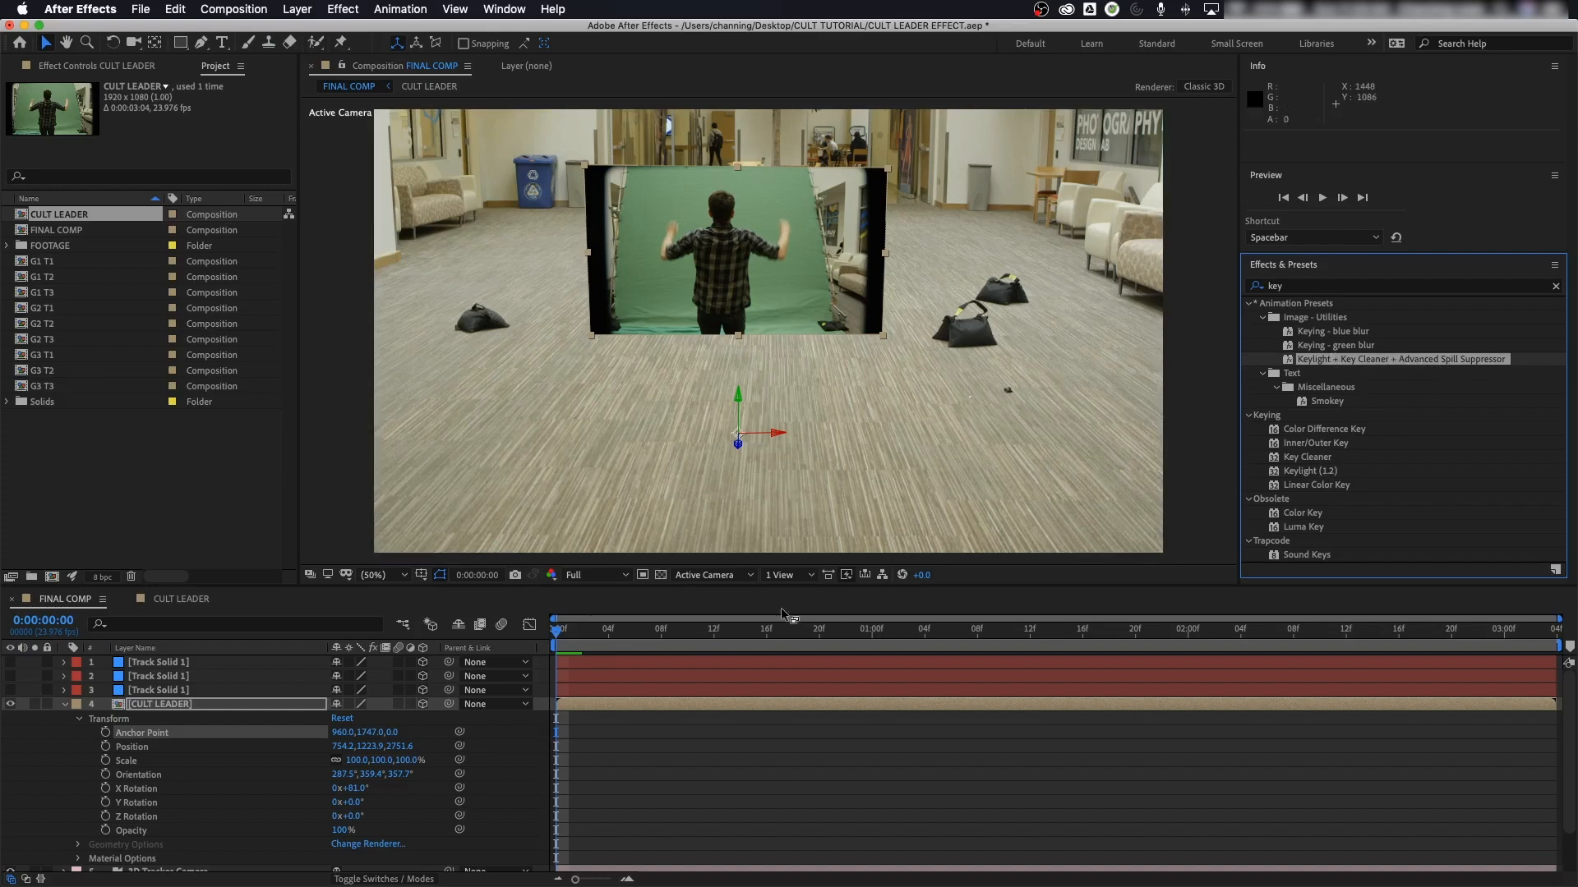
pyautogui.click(176, 601)
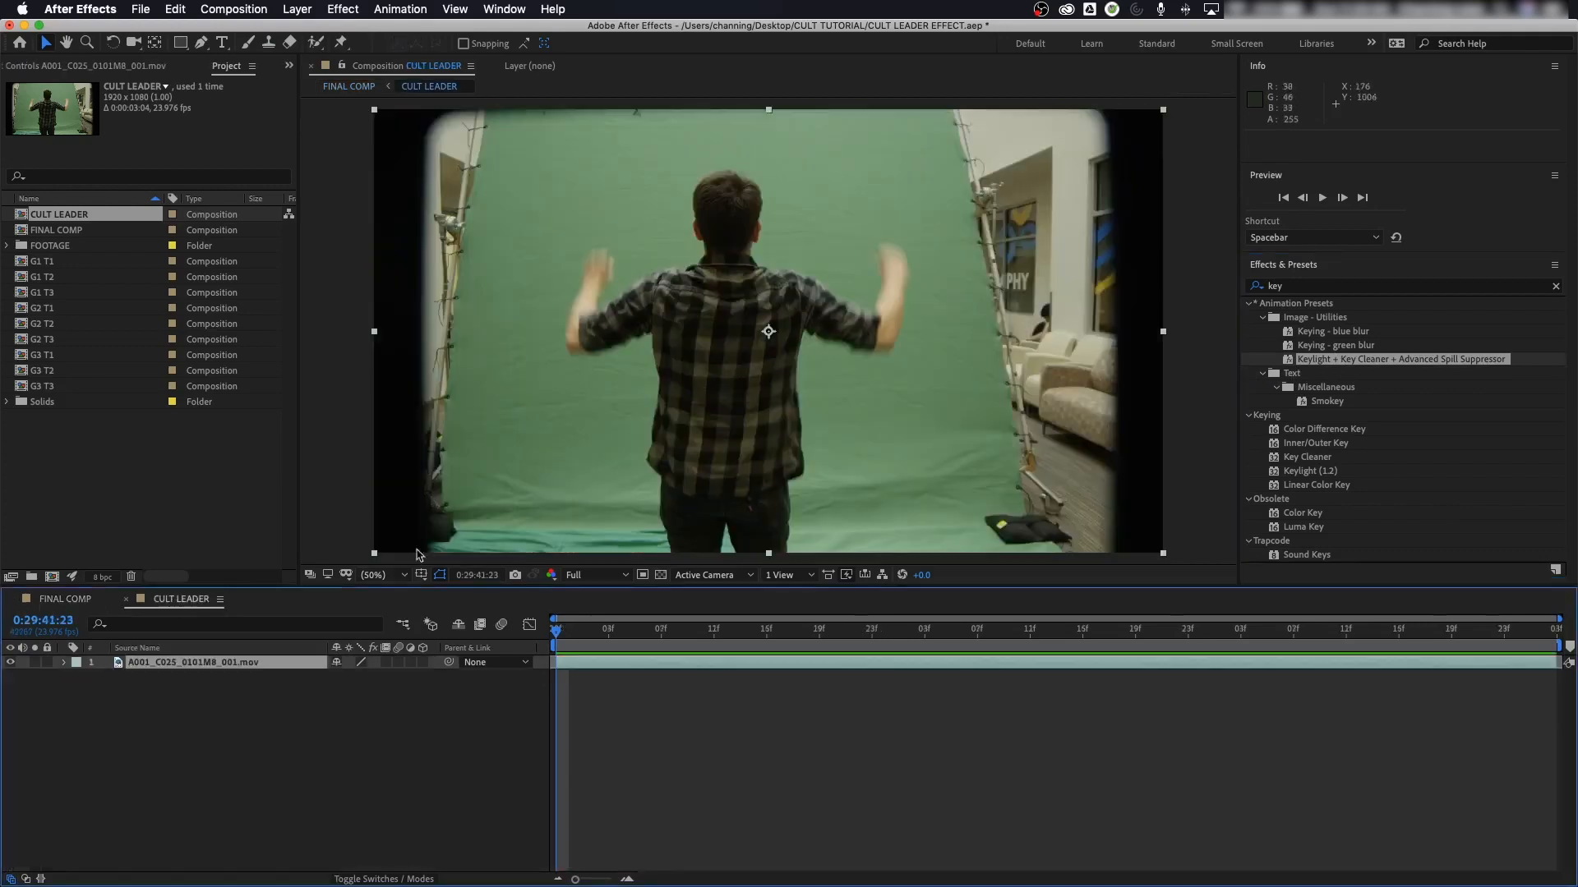
pyautogui.moveTo(1323, 362); pyautogui.dragTo(719, 359)
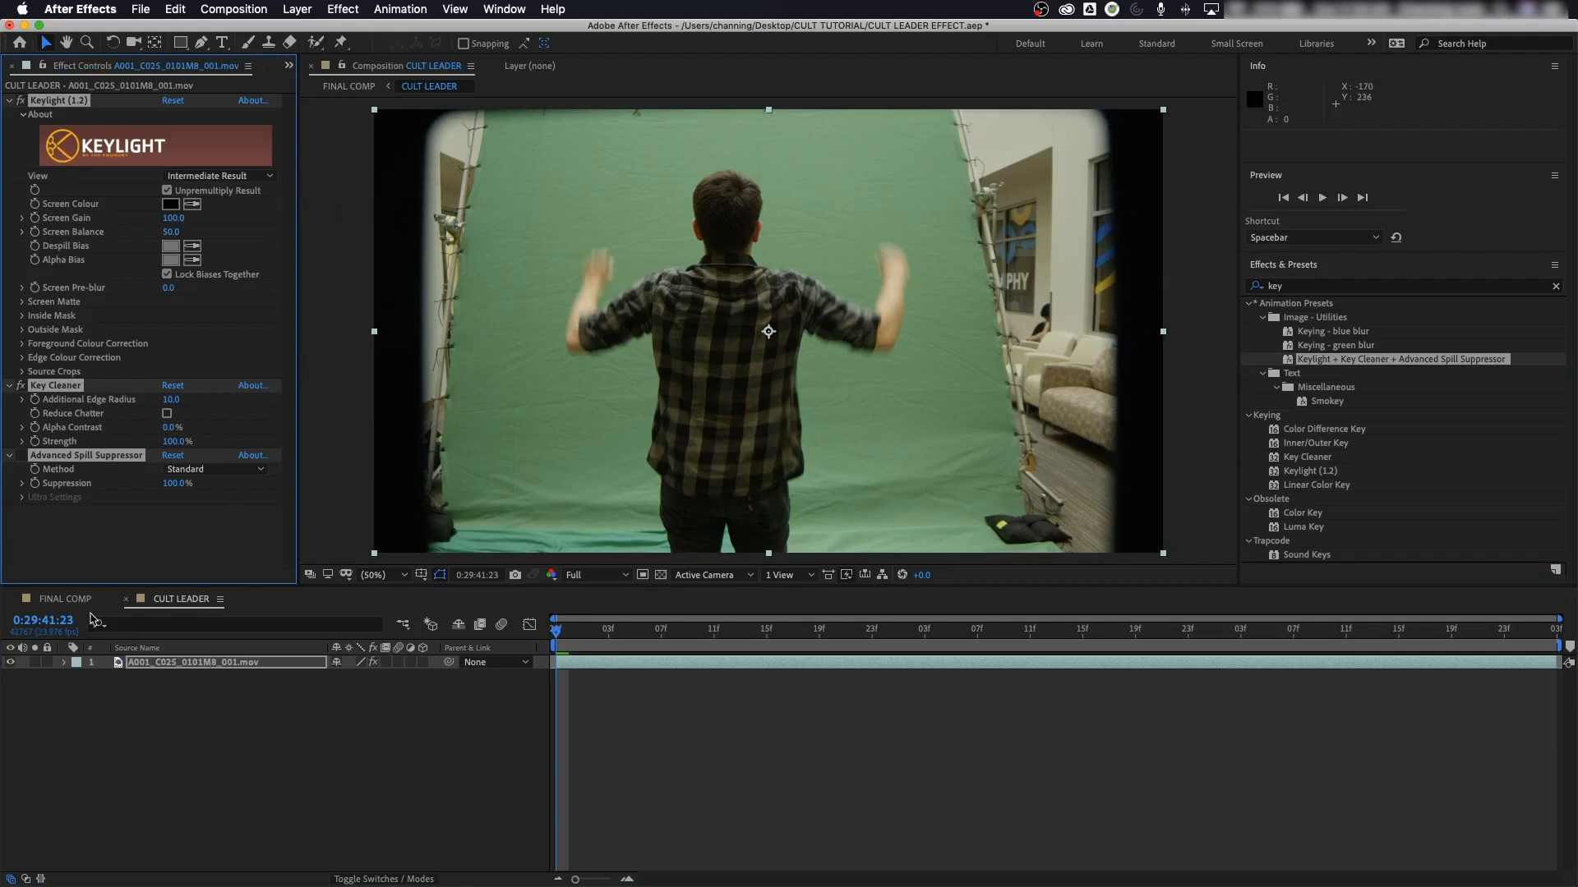
pyautogui.click(69, 601)
pyautogui.click(178, 607)
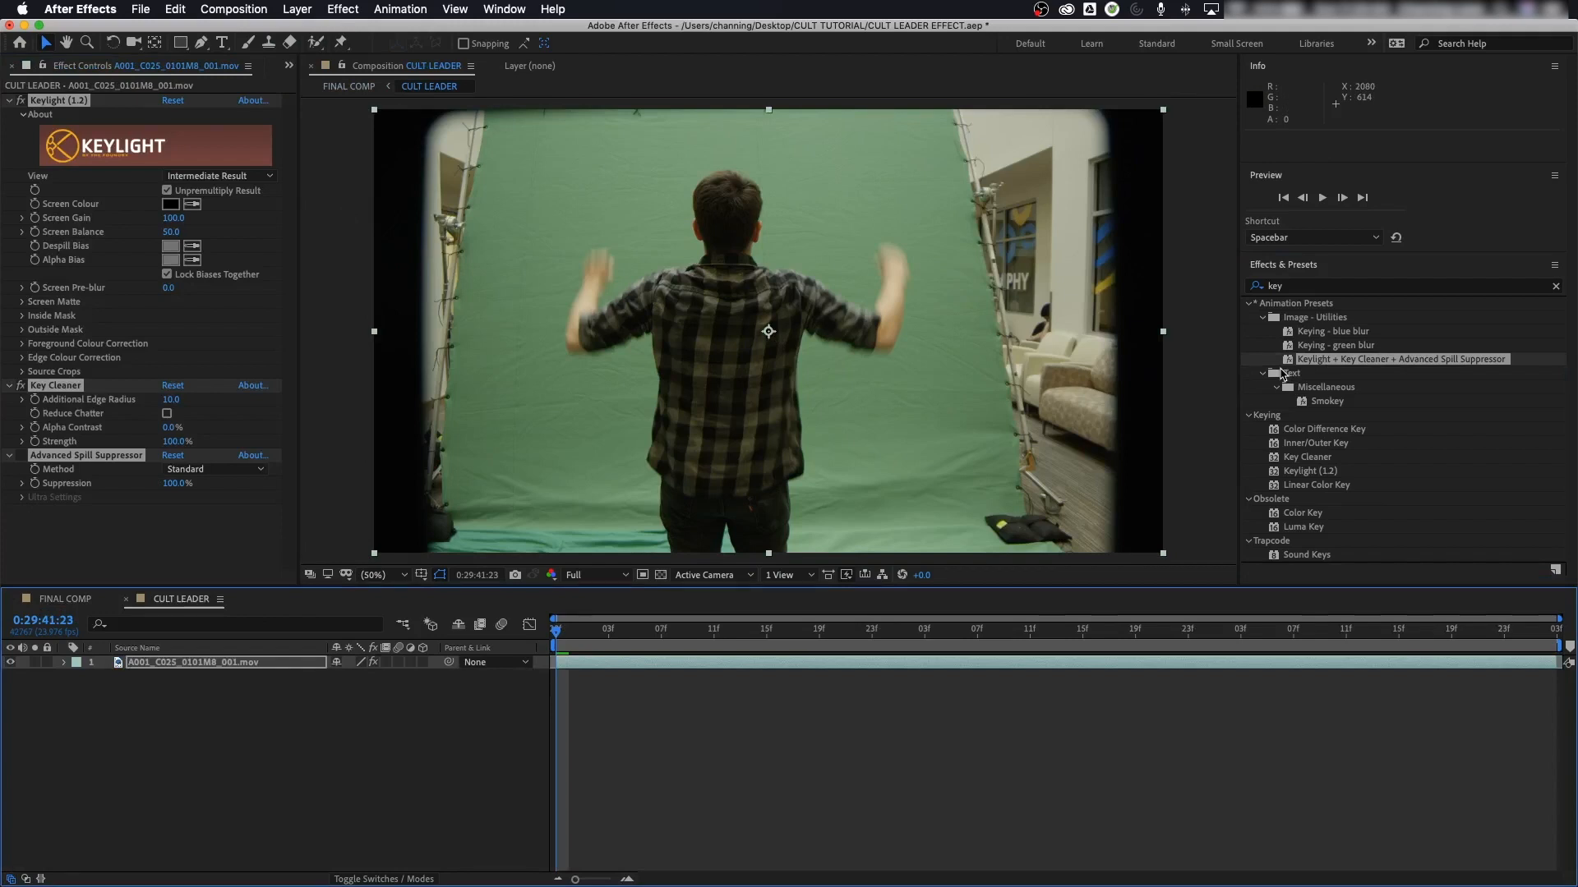
# Step: At 0:29:42:09, where the arms are raised, draw a closed Pen mask around the performer on the green-screen clip, excluding the stands and room
pyautogui.click(649, 631)
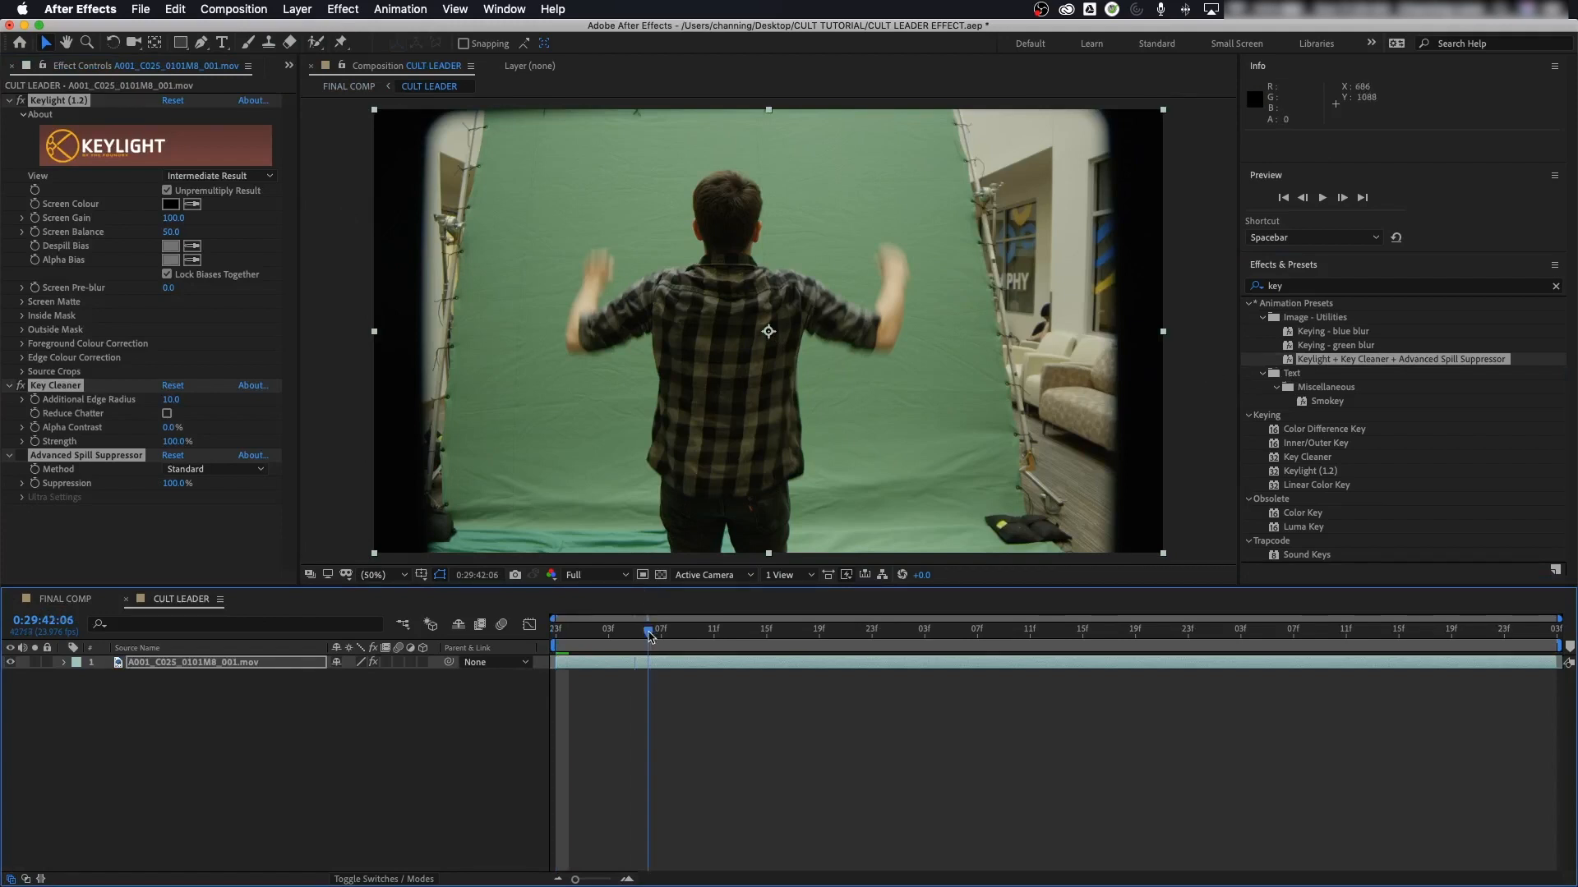
pyautogui.moveTo(649, 634); pyautogui.dragTo(689, 635)
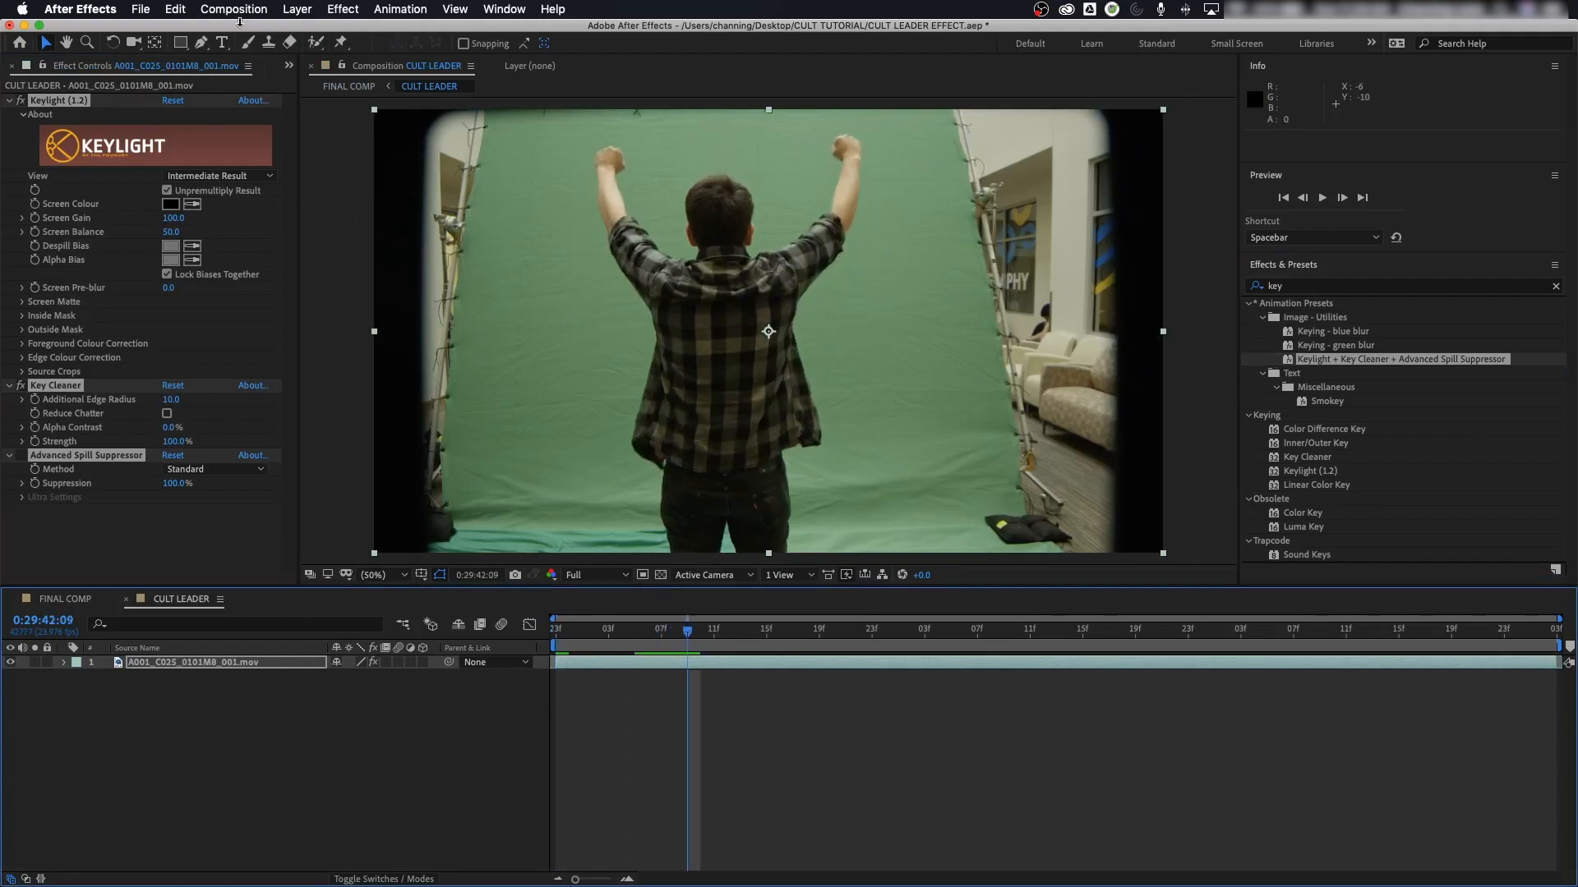
pyautogui.click(236, 691)
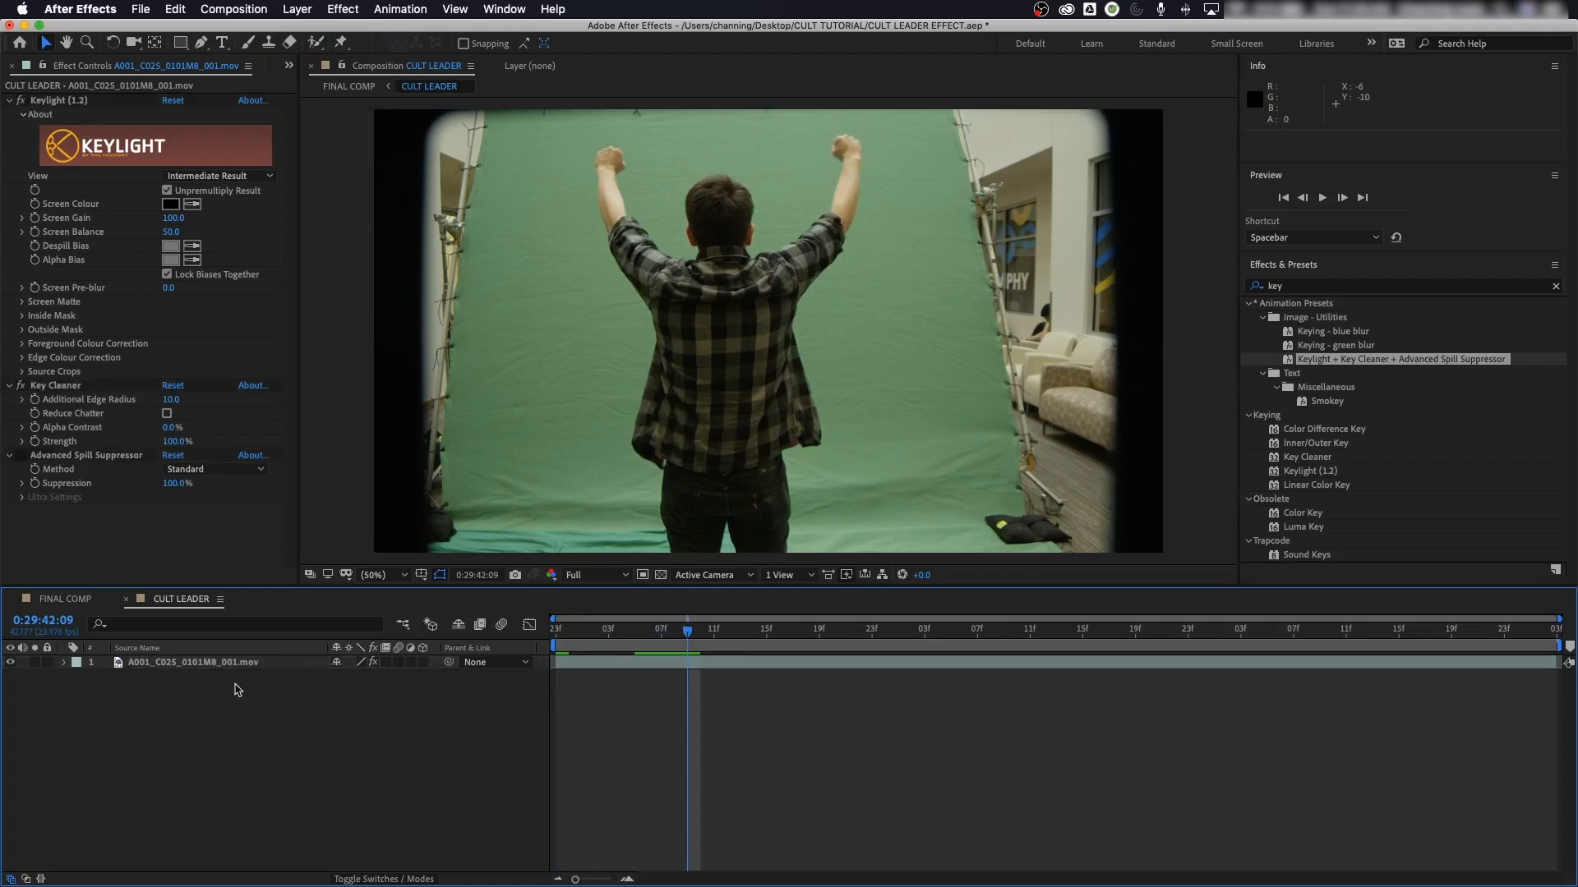
pyautogui.click(166, 665)
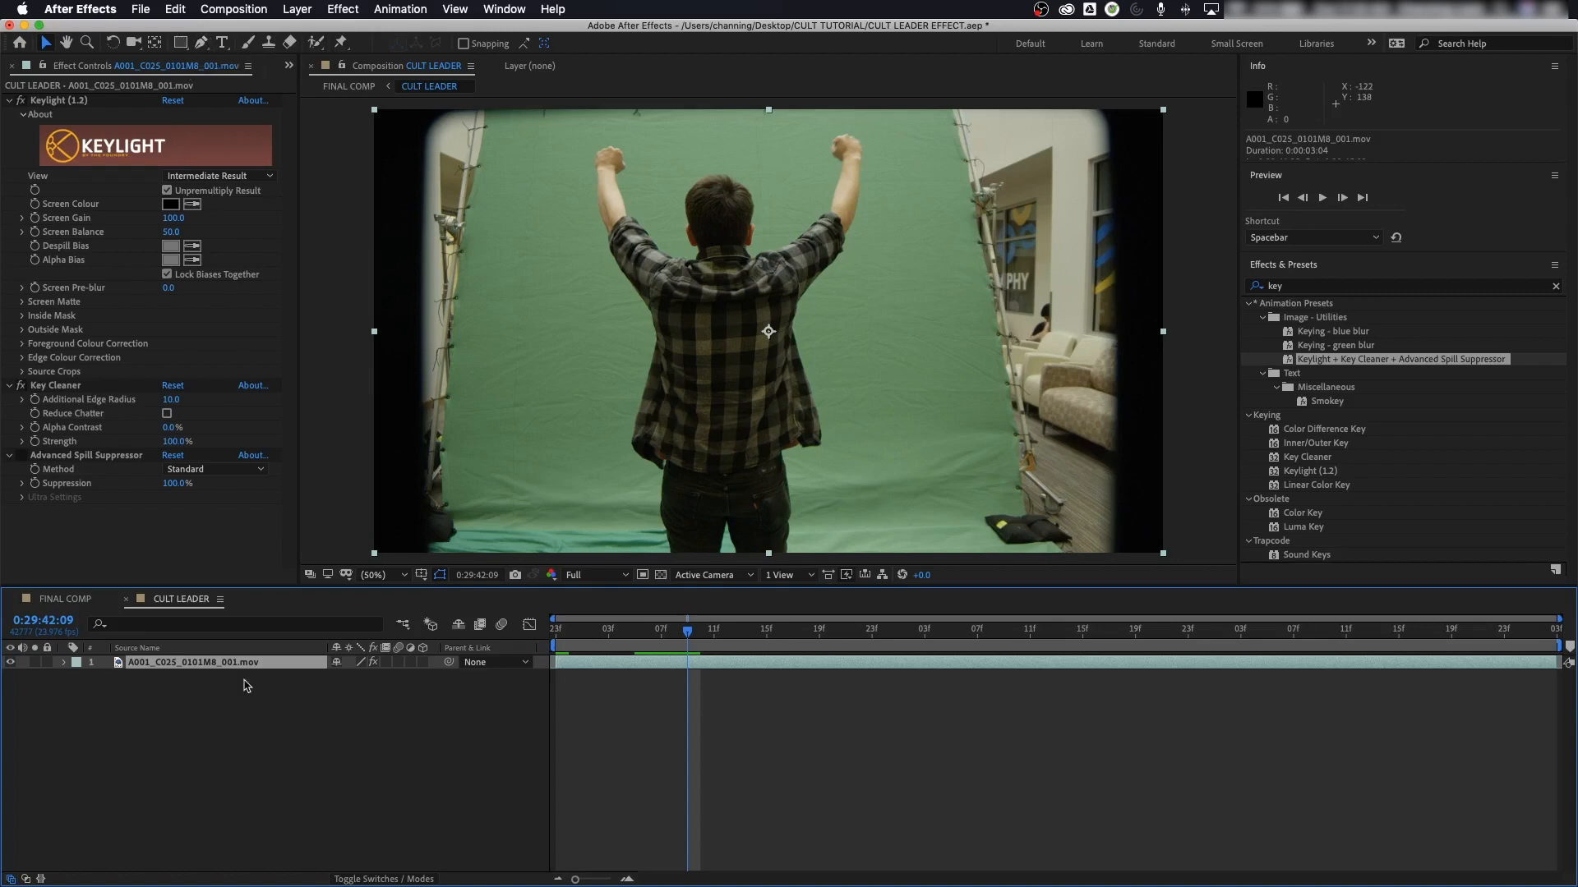
pyautogui.click(201, 42)
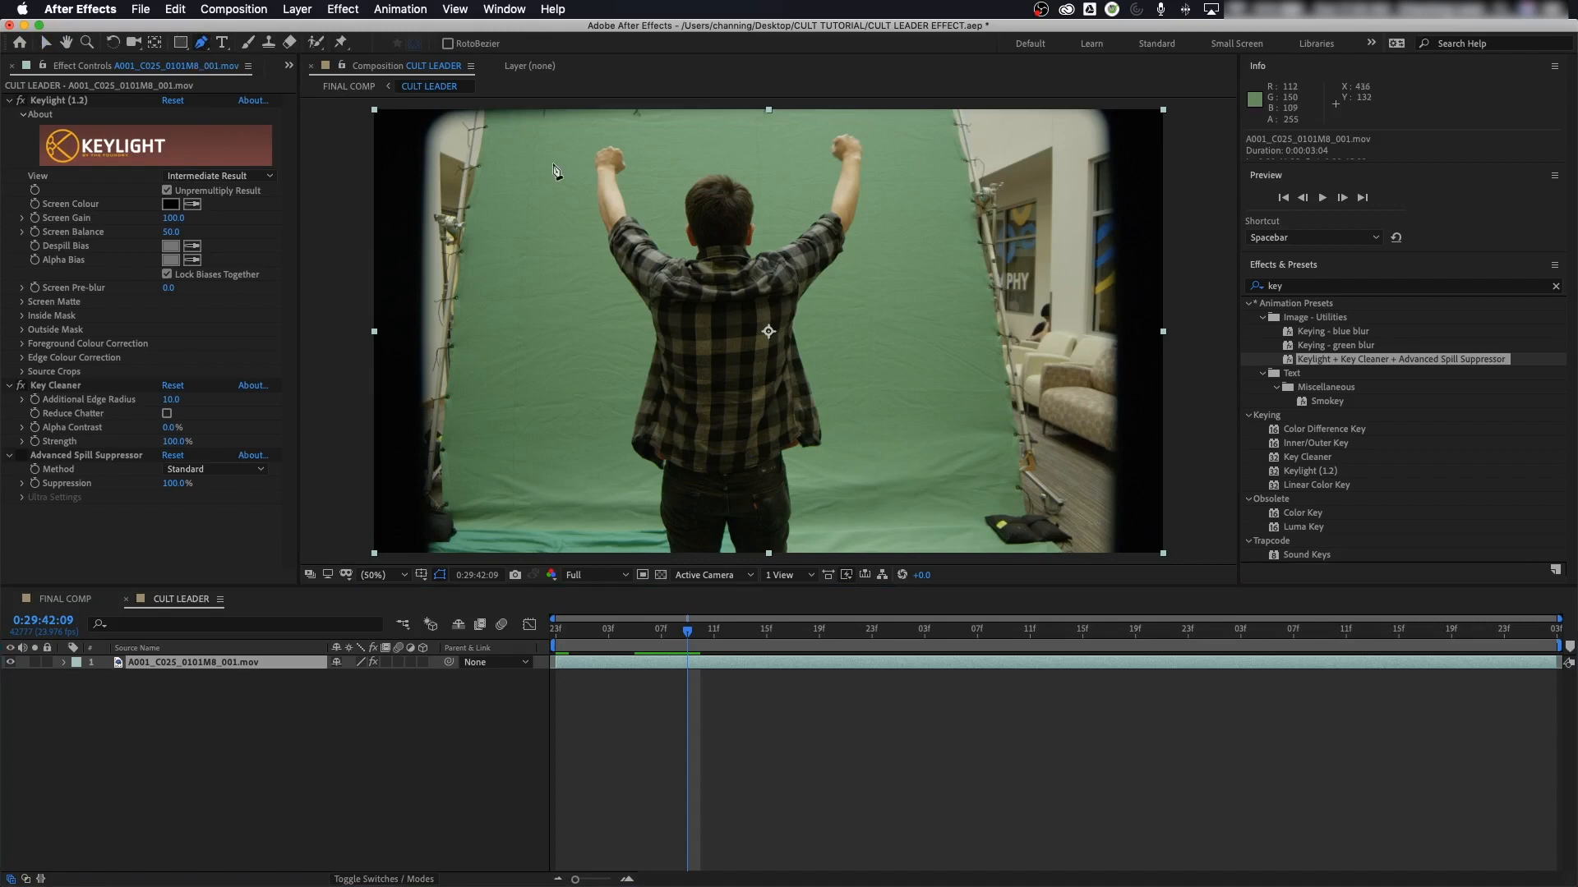
pyautogui.click(503, 149)
pyautogui.moveTo(486, 471); pyautogui.dragTo(491, 491)
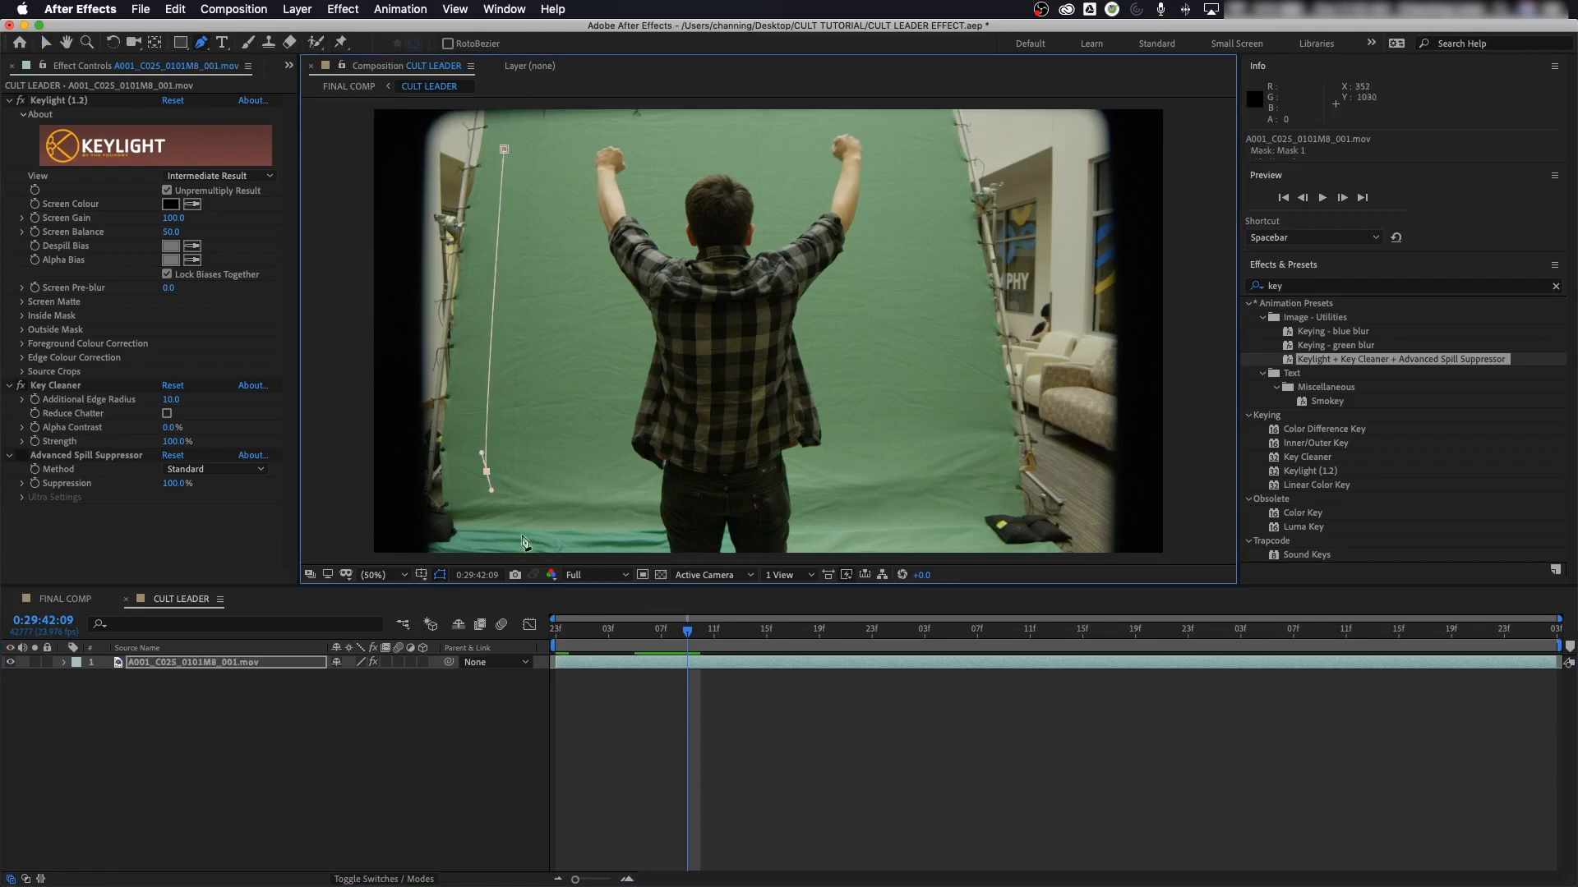
pyautogui.moveTo(619, 524); pyautogui.dragTo(668, 554)
pyautogui.click(795, 553)
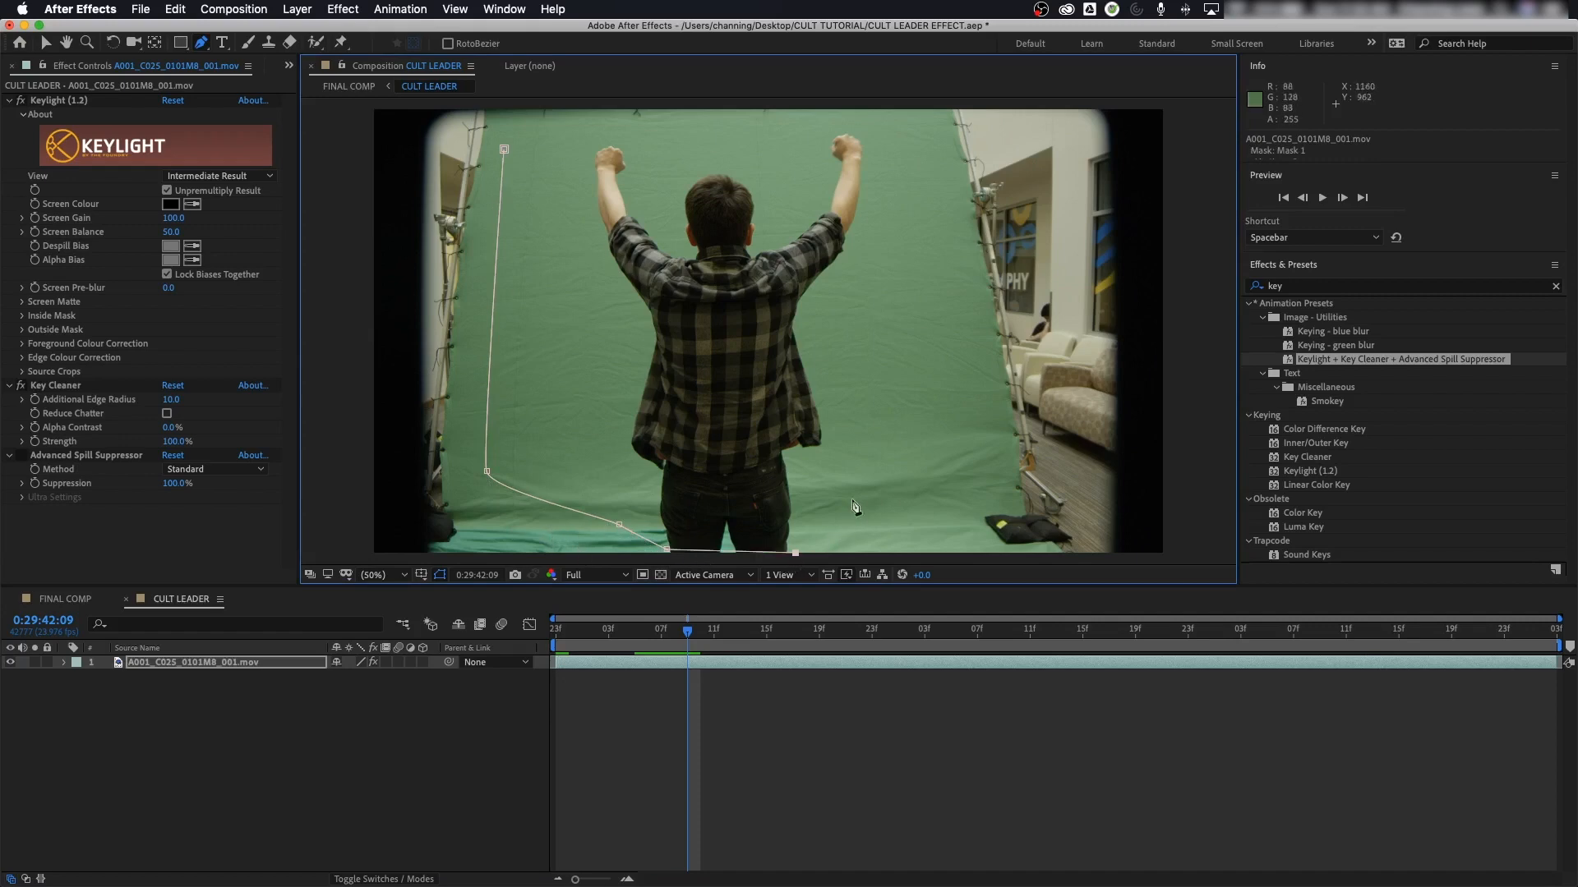
pyautogui.moveTo(878, 470); pyautogui.dragTo(884, 454)
pyautogui.moveTo(943, 208); pyautogui.dragTo(945, 190)
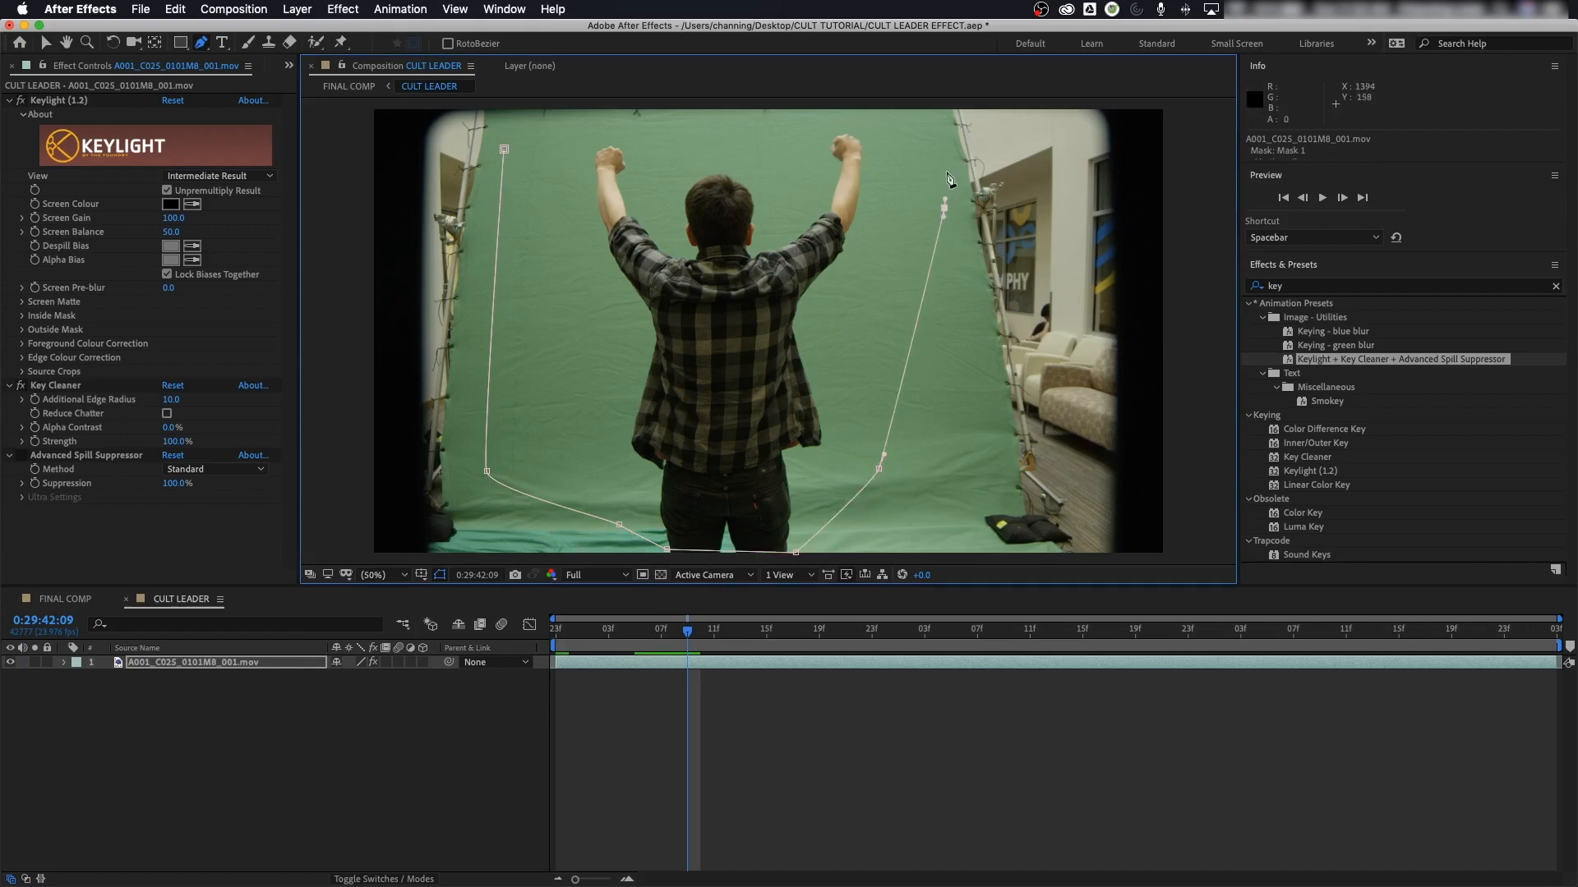
pyautogui.click(515, 128)
pyautogui.click(504, 148)
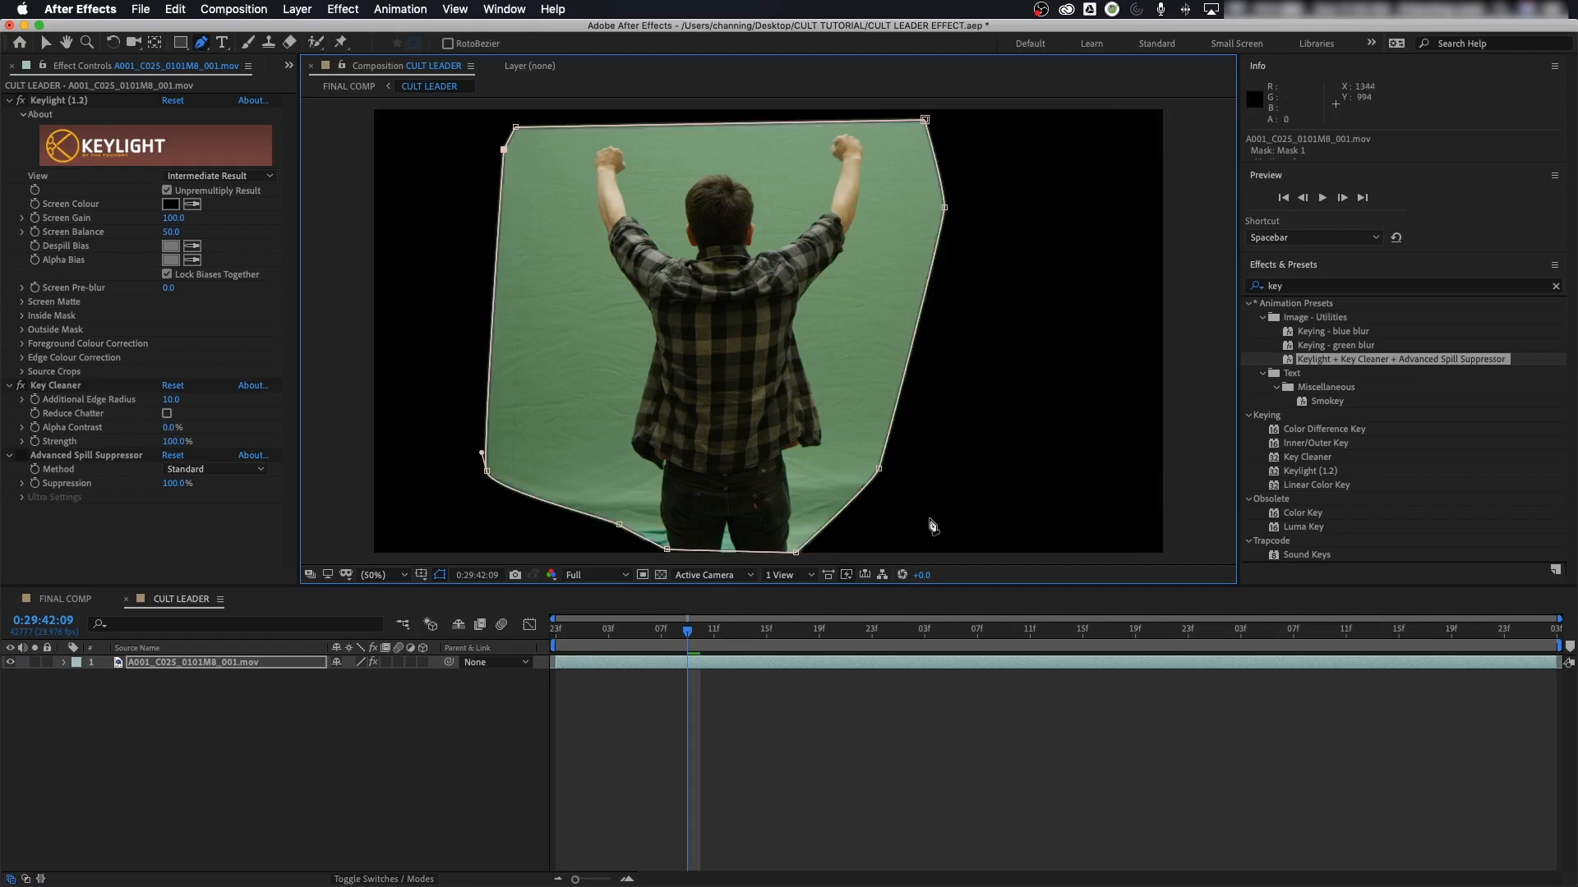
# Step: Play the clip to check the arm movement, and pull the mask's left-side points inward, closer to the performer
pyautogui.moveTo(687, 631); pyautogui.dragTo(543, 642)
pyautogui.press('space')
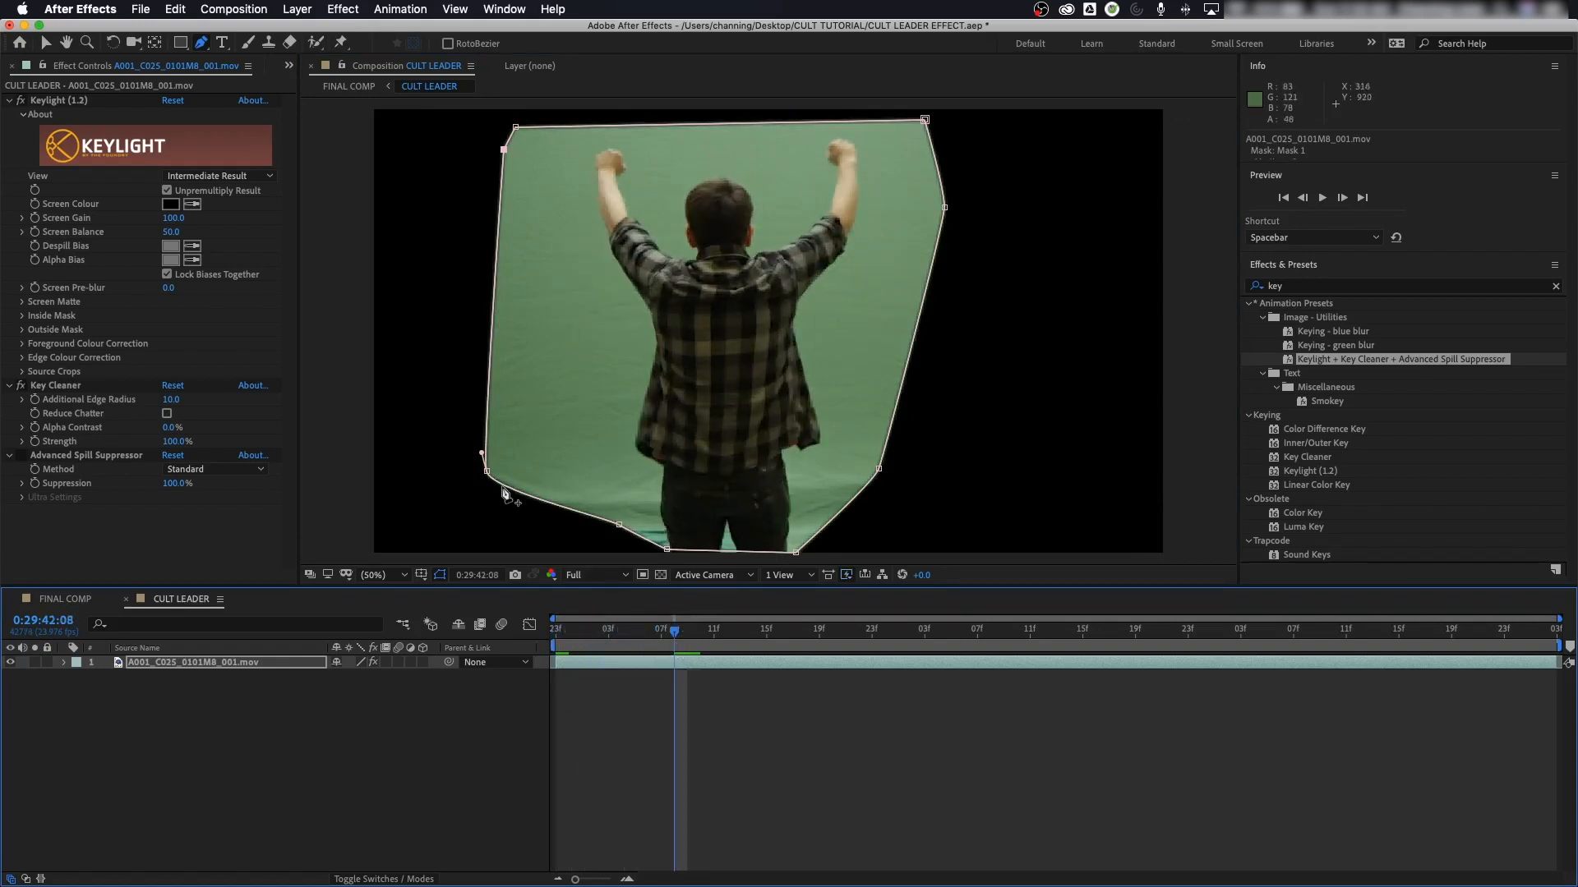
pyautogui.moveTo(486, 471); pyautogui.dragTo(524, 470)
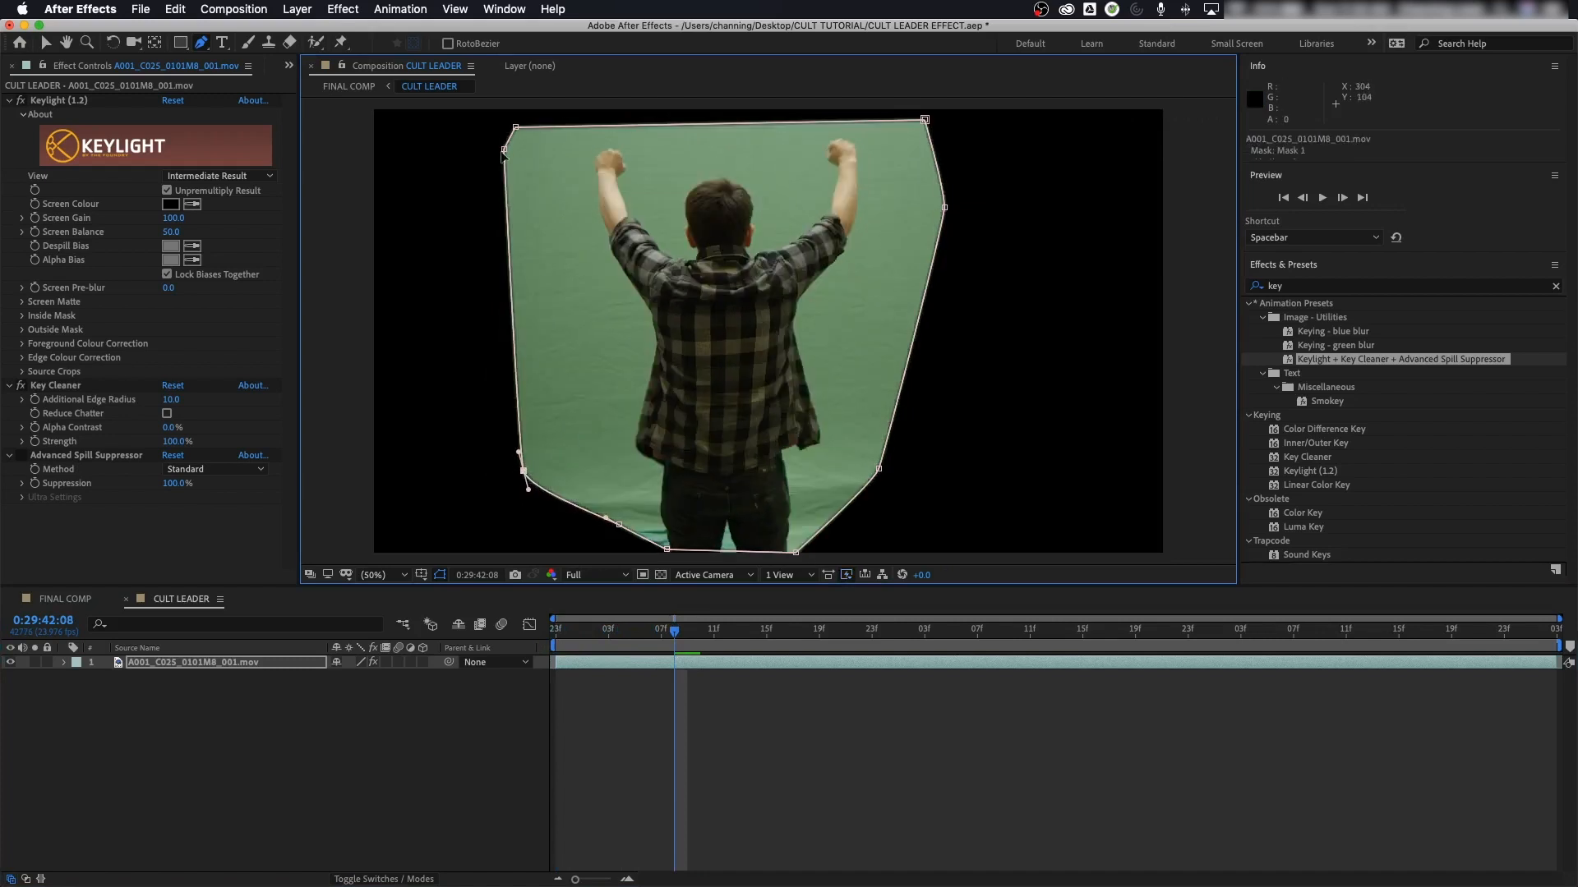
pyautogui.moveTo(504, 149); pyautogui.dragTo(543, 130)
pyautogui.moveTo(674, 631); pyautogui.dragTo(528, 646)
pyautogui.press('space')
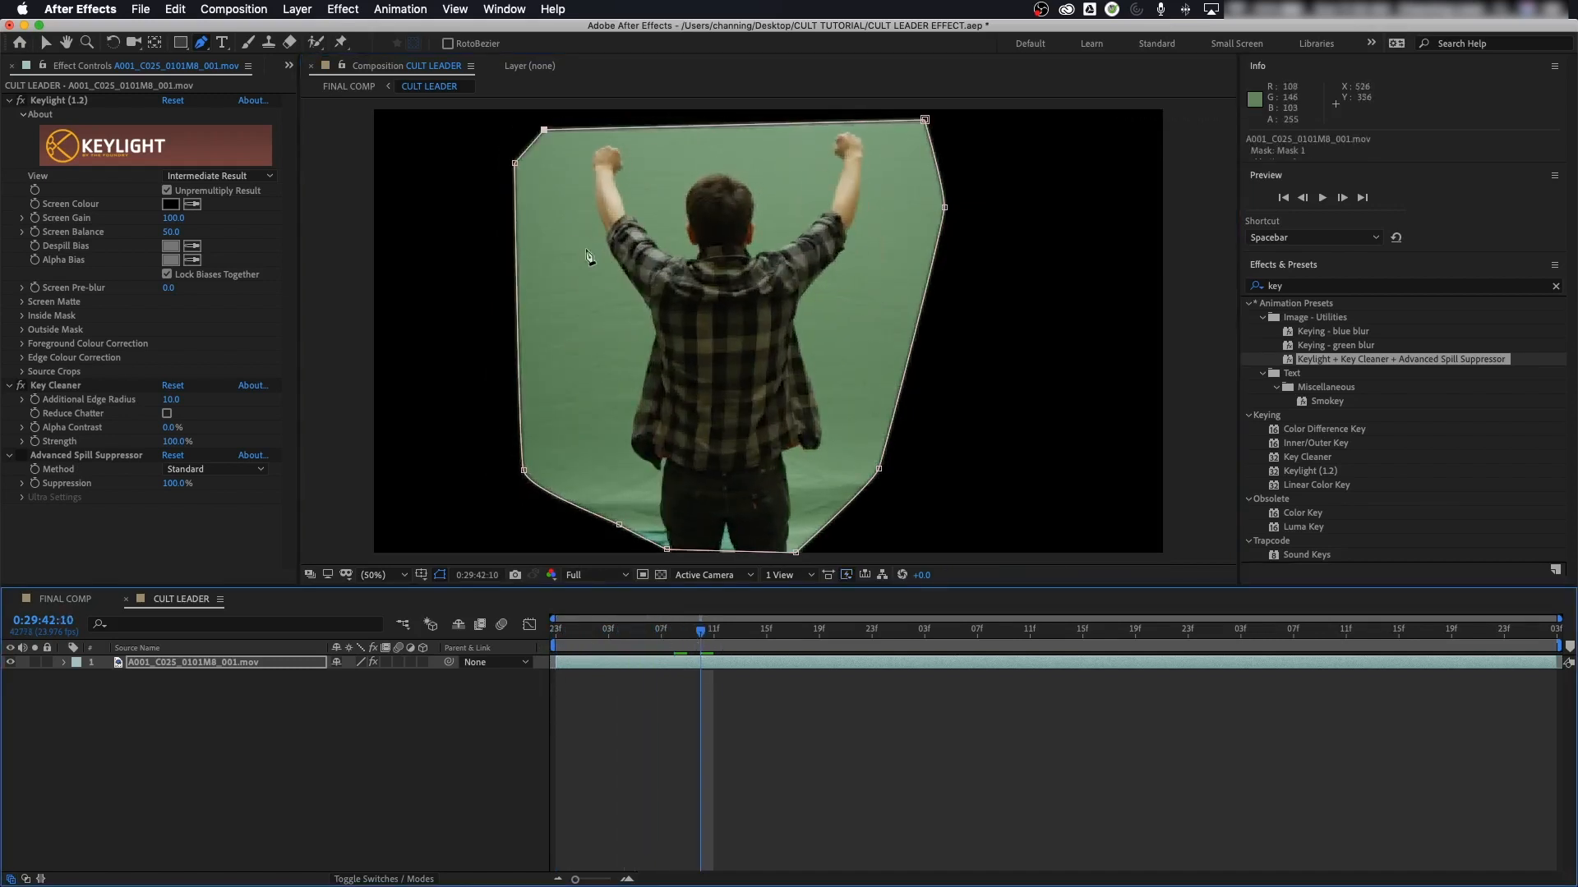
pyautogui.moveTo(514, 163); pyautogui.dragTo(542, 163)
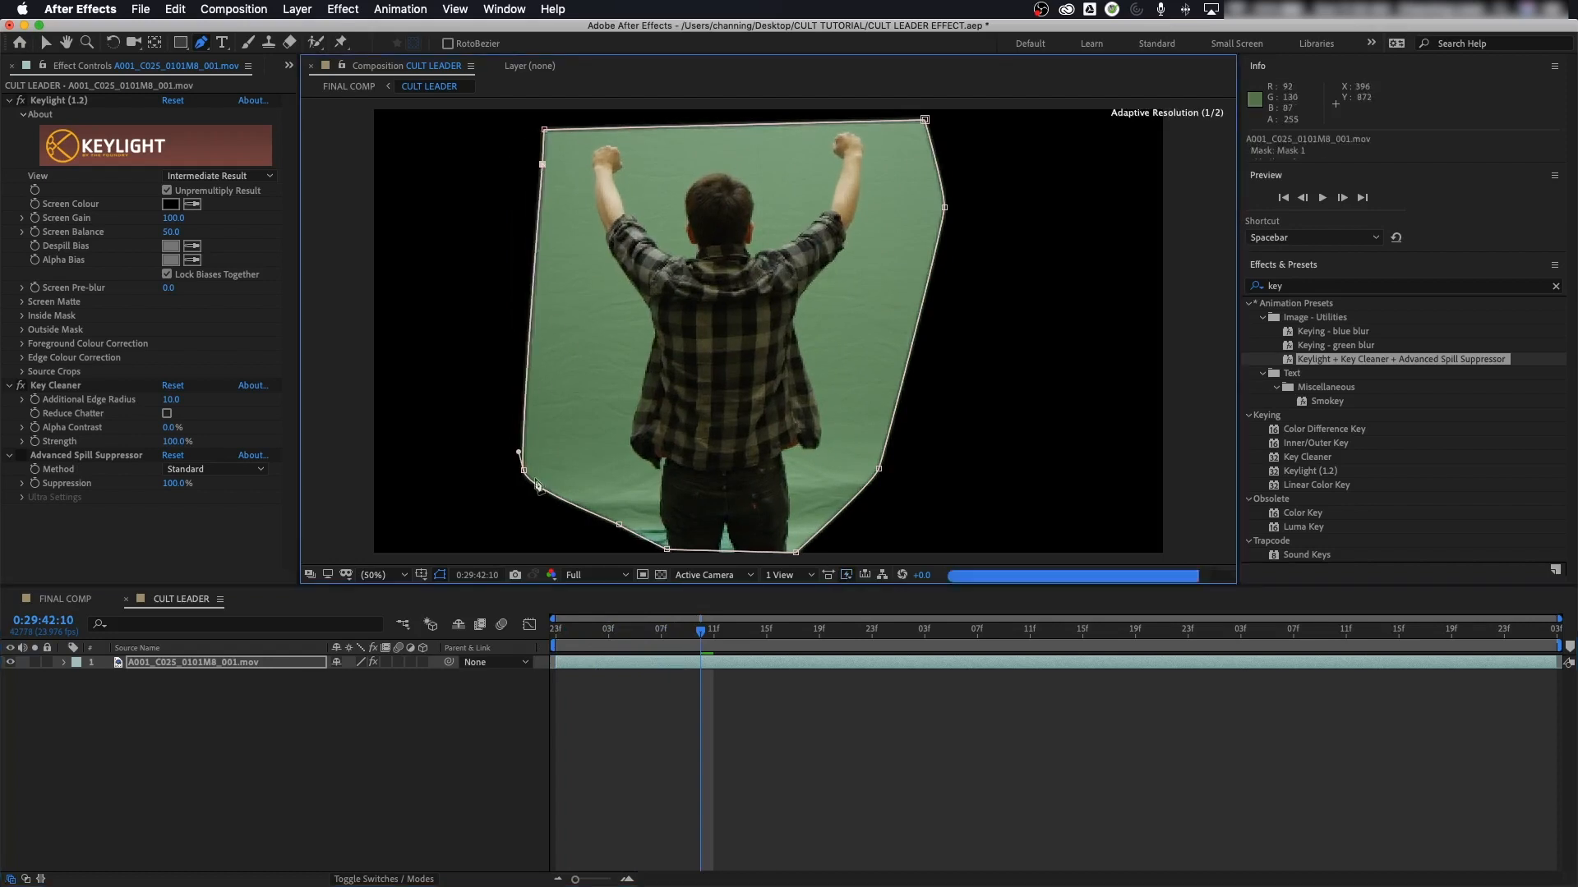
pyautogui.moveTo(523, 470); pyautogui.dragTo(550, 467)
# Step: Advance to 0:29:42:16 and tighten the mask's right side by moving its upper point inward toward the performer
pyautogui.press('pagedown')
pyautogui.press('pagedown')
pyautogui.press('pagedown')
pyautogui.press('pagedown')
pyautogui.press('pagedown')
pyautogui.press('pagedown')
pyautogui.moveTo(944, 207); pyautogui.dragTo(916, 208)
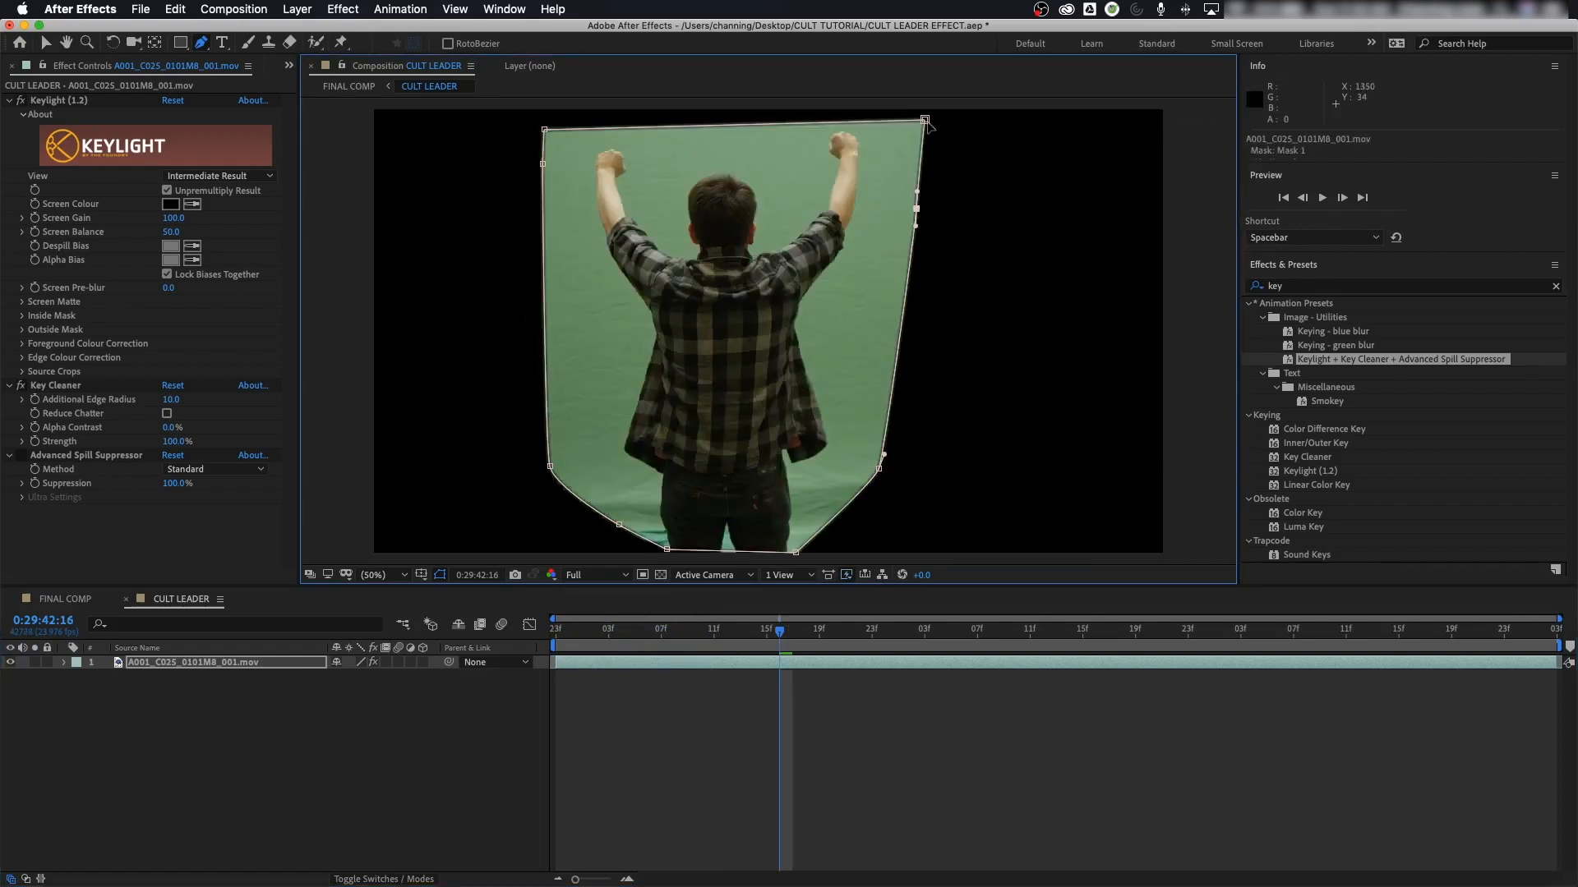
# Step: Tighten the mask around the man by moving its upper-right corner and lower-left point inward, and check the fit at 0:29:44:08
pyautogui.click(924, 120)
pyautogui.moveTo(924, 120); pyautogui.dragTo(907, 119)
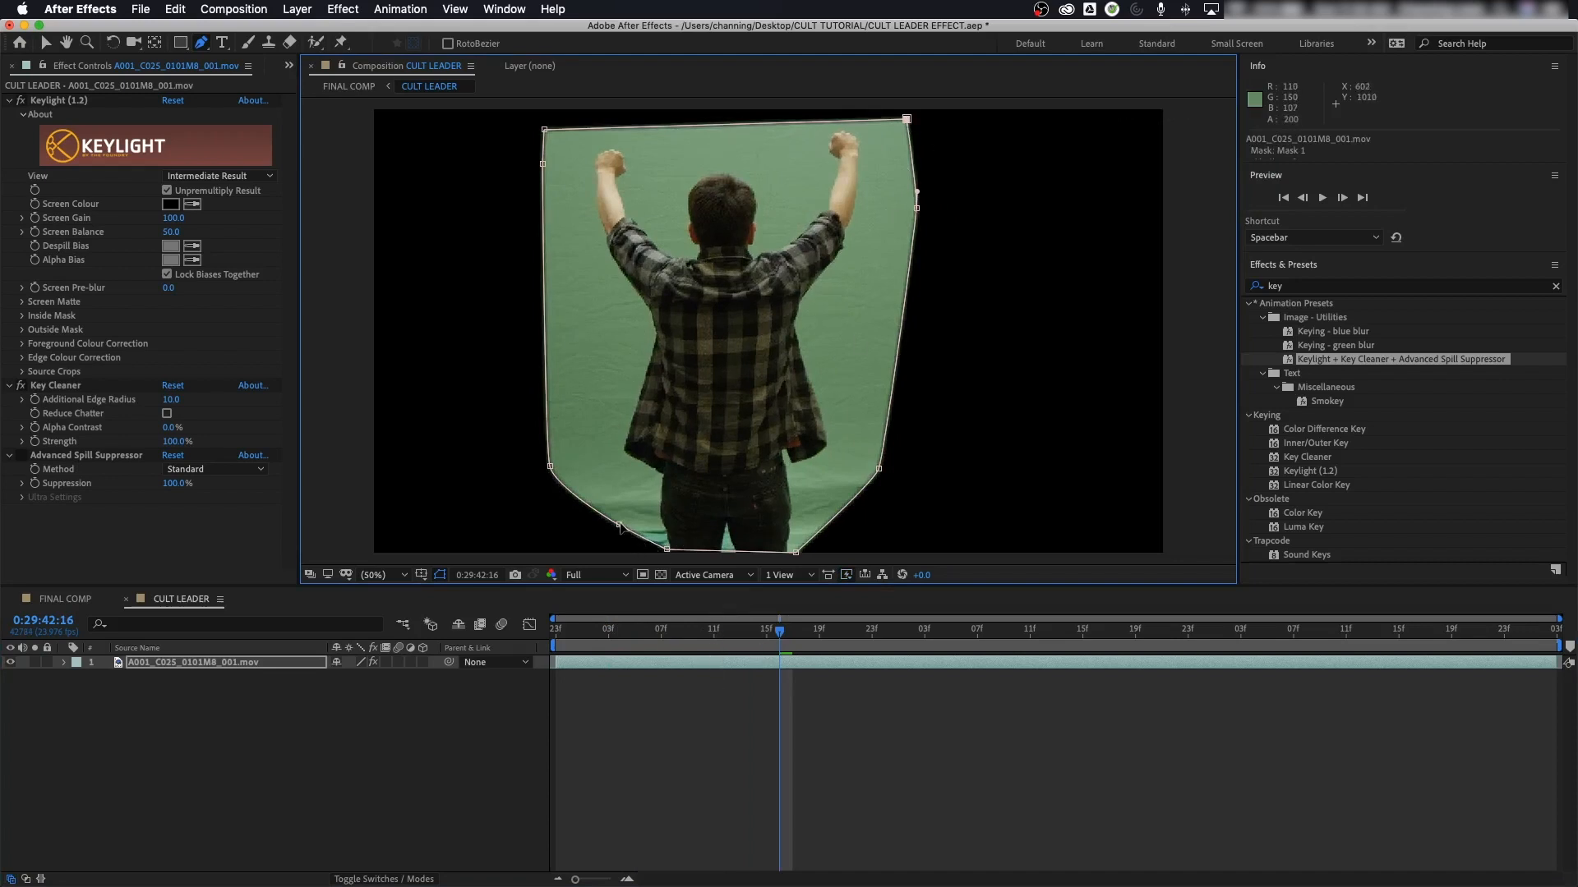
pyautogui.moveTo(619, 525); pyautogui.dragTo(652, 516)
pyautogui.click(668, 551)
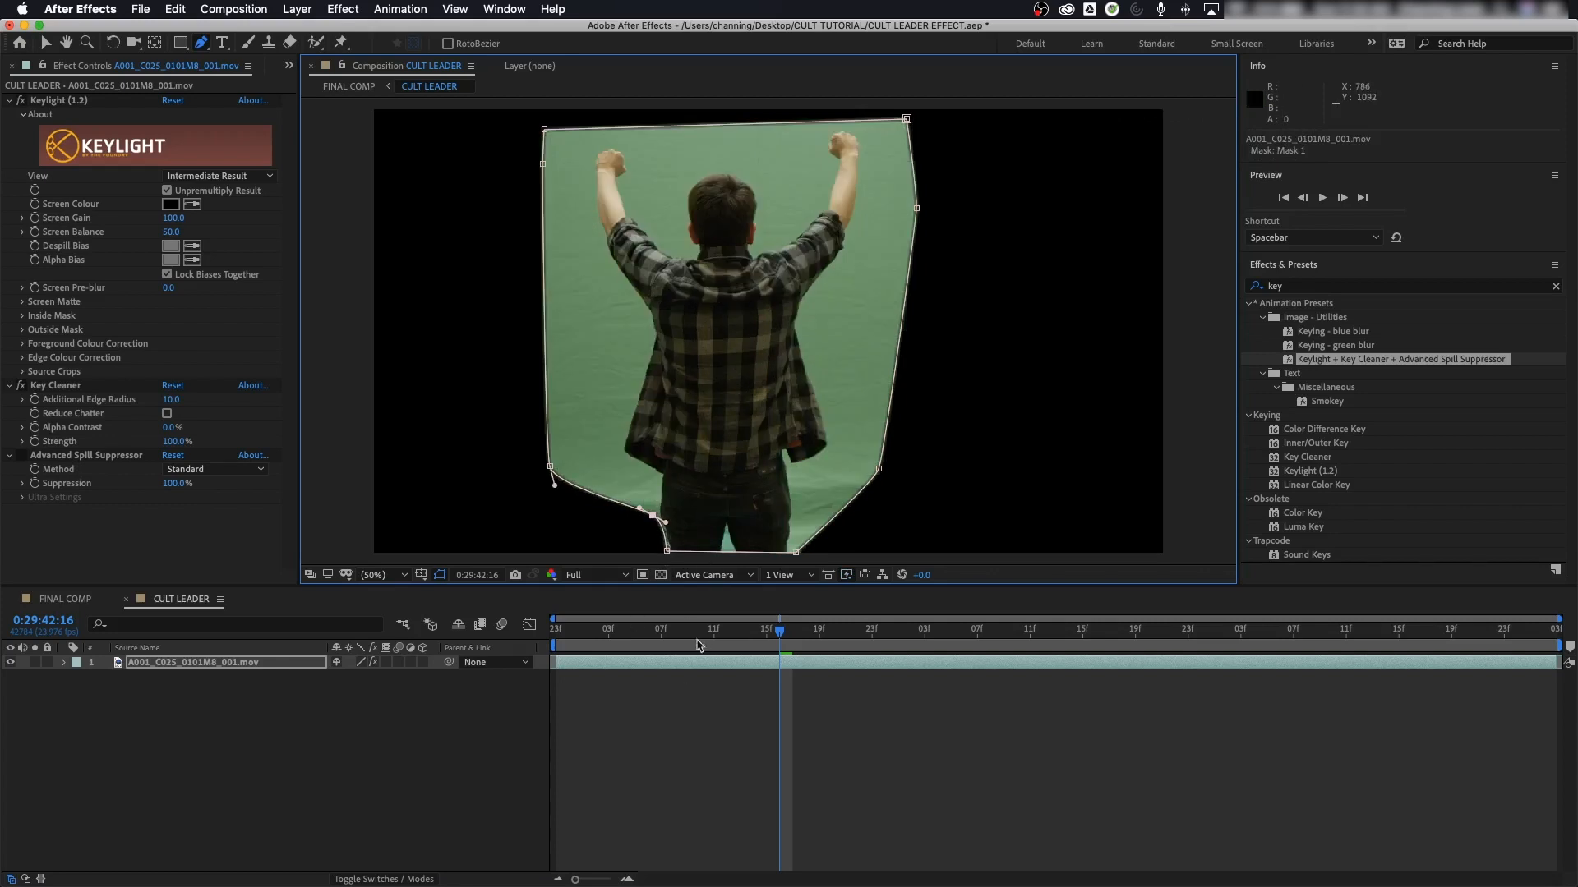
pyautogui.moveTo(699, 645); pyautogui.dragTo(1307, 647)
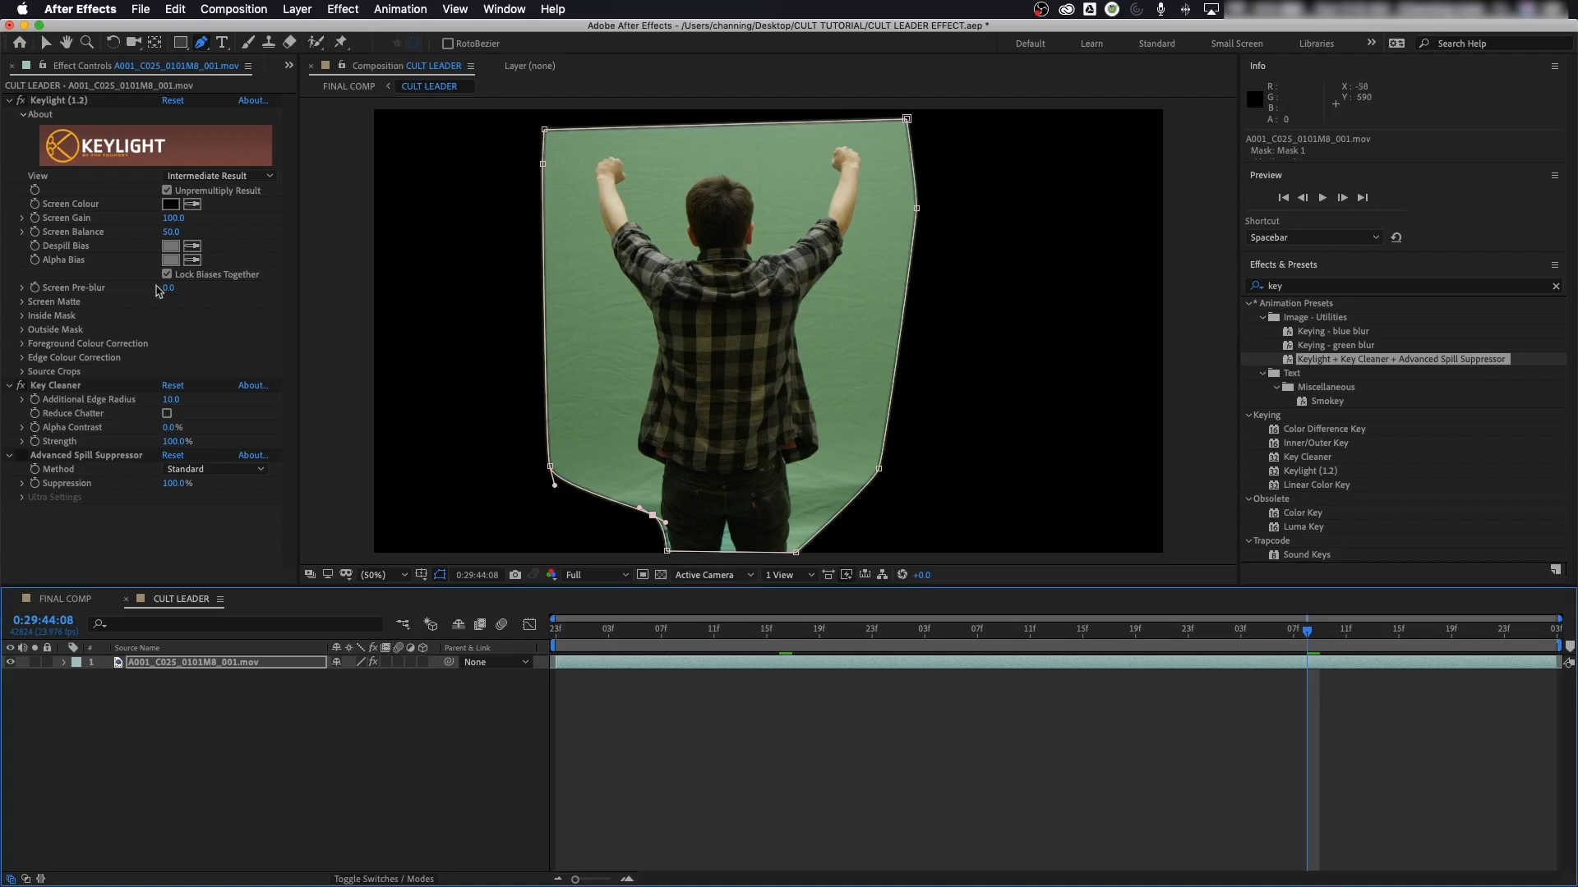
# Step: Sample the green backdrop beside the man's raised arm as Keylight's Screen Colour
pyautogui.click(83, 104)
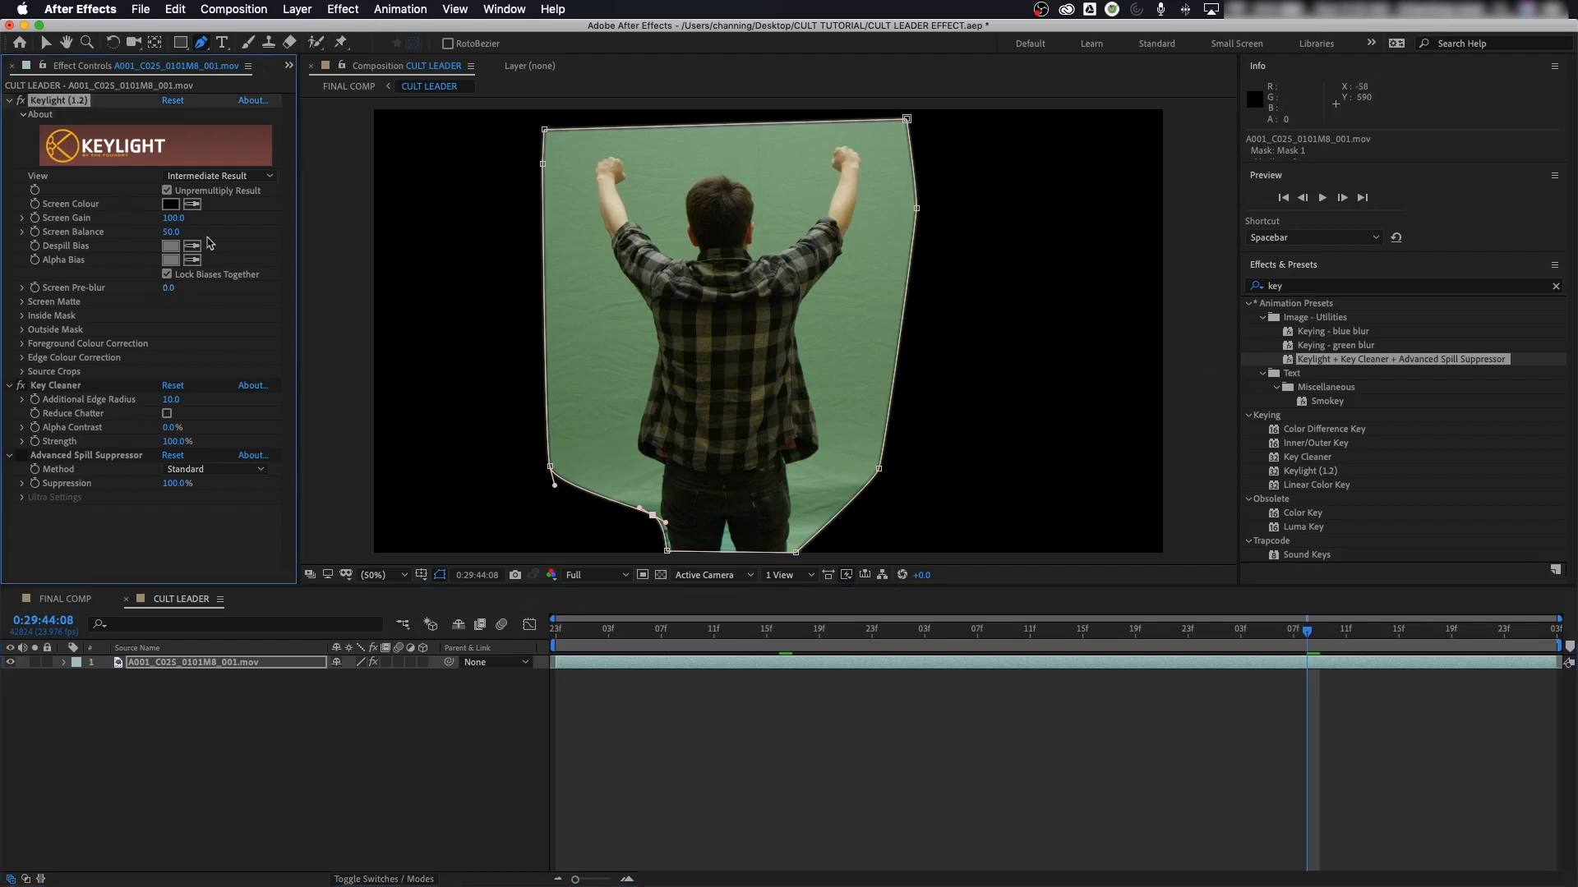
pyautogui.click(191, 204)
pyautogui.click(583, 243)
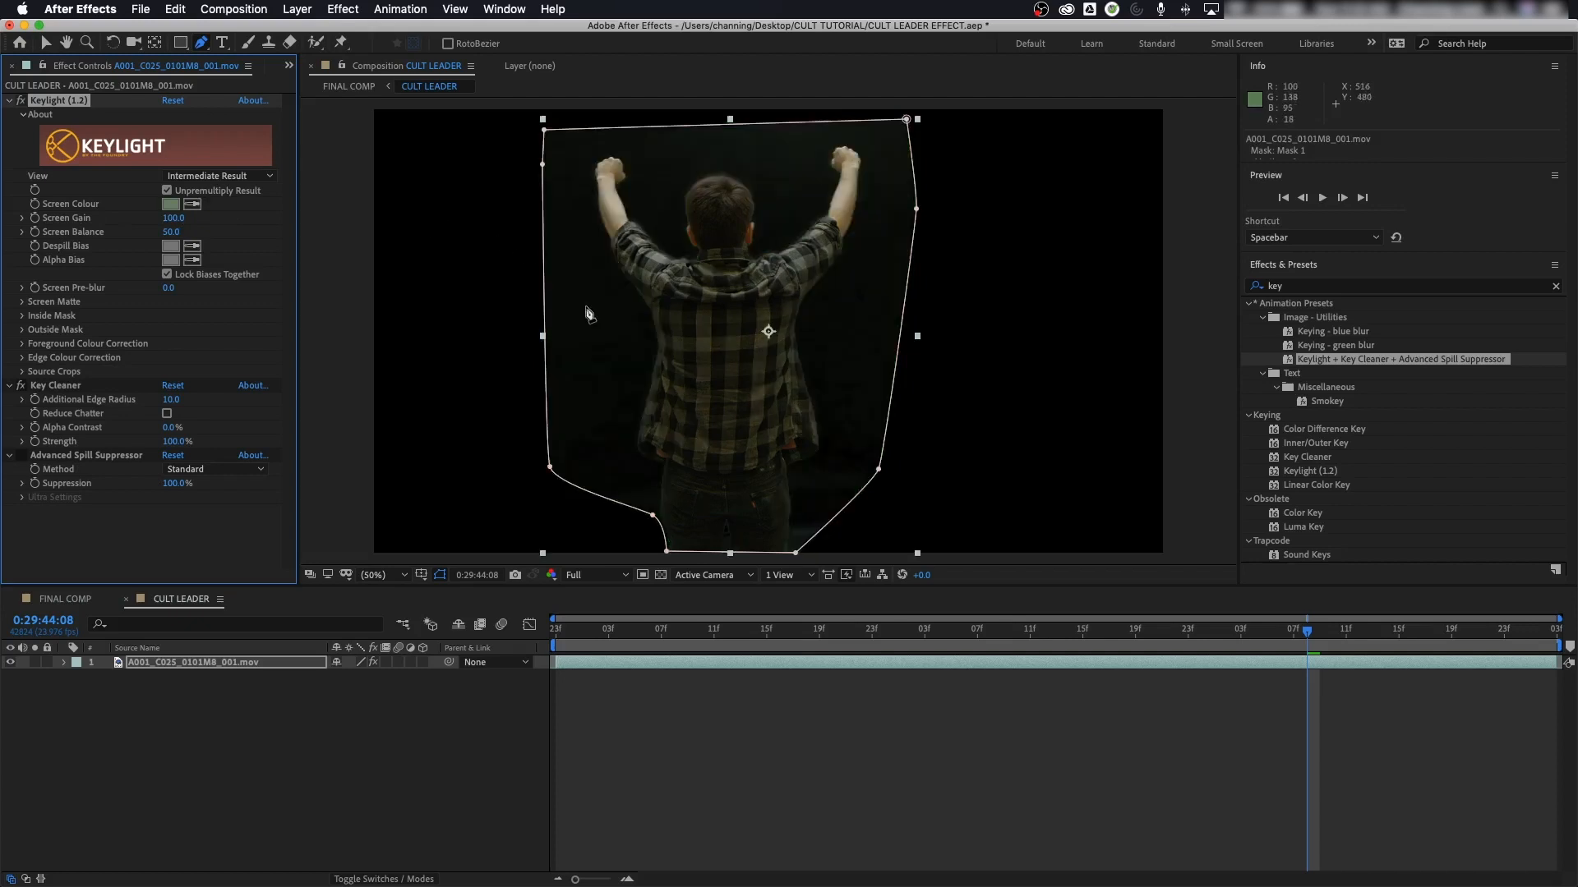
# Step: Compare Keylight's Final Result view with its Intermediate Result view, finishing on Intermediate Result
pyautogui.click(221, 178)
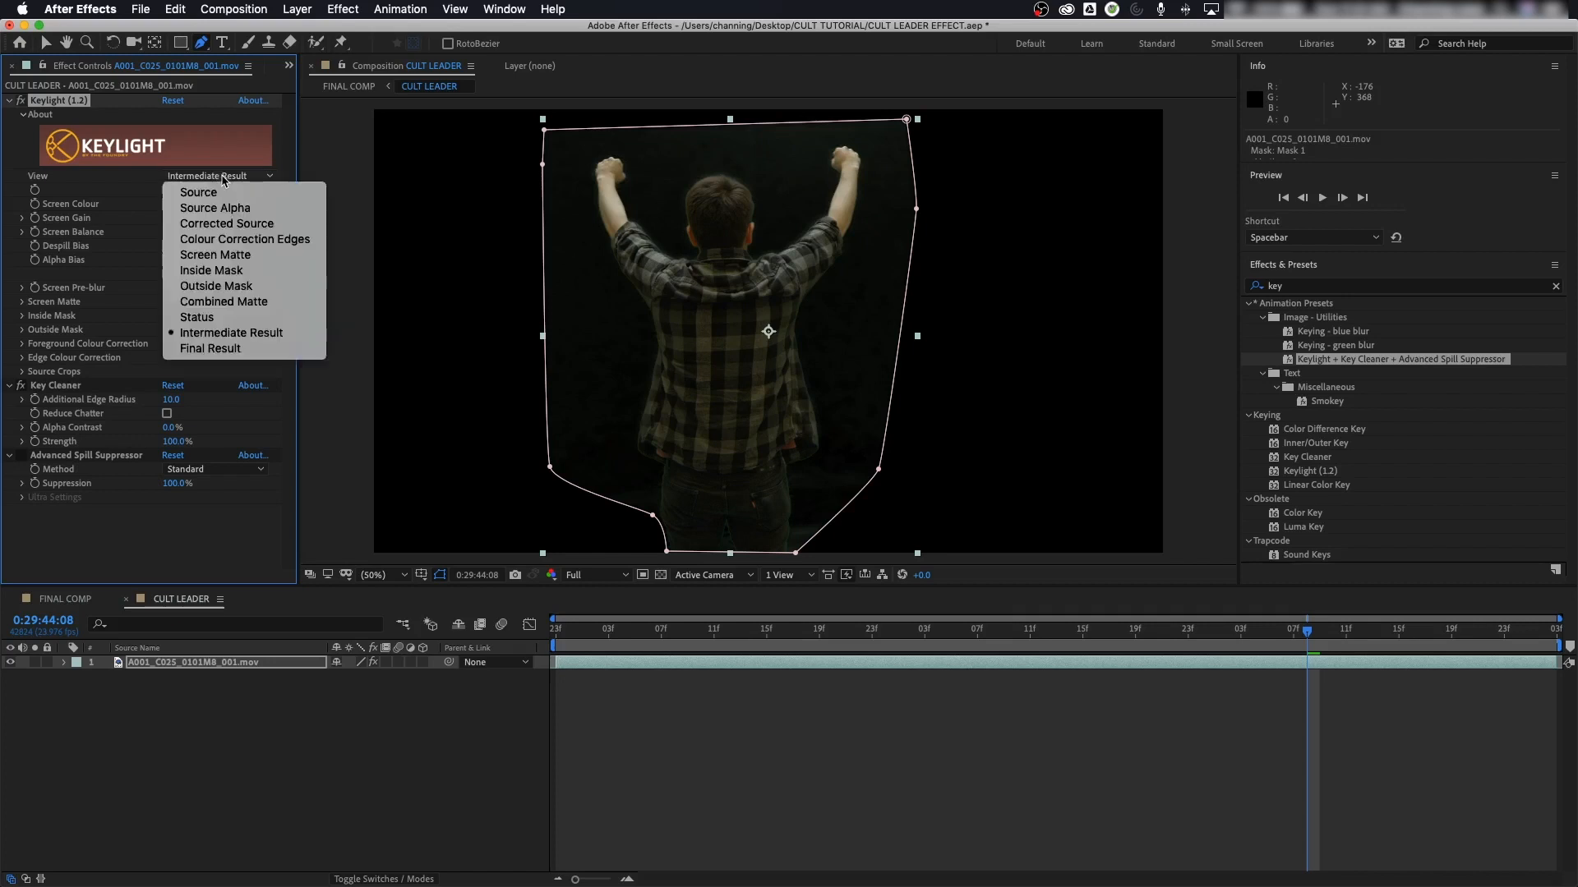
pyautogui.click(244, 339)
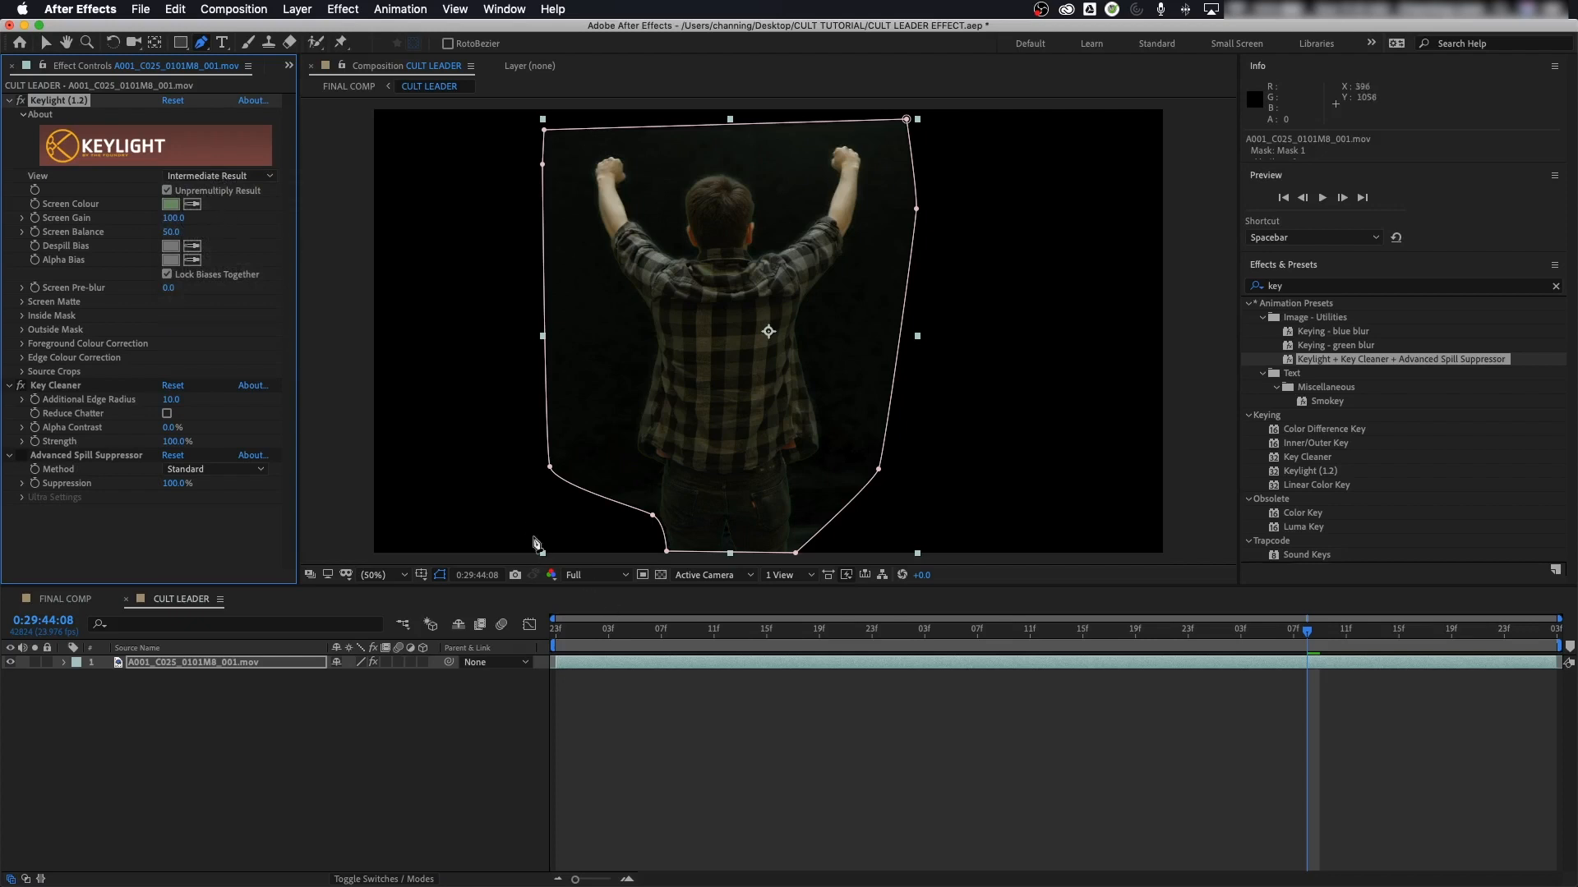
pyautogui.click(246, 176)
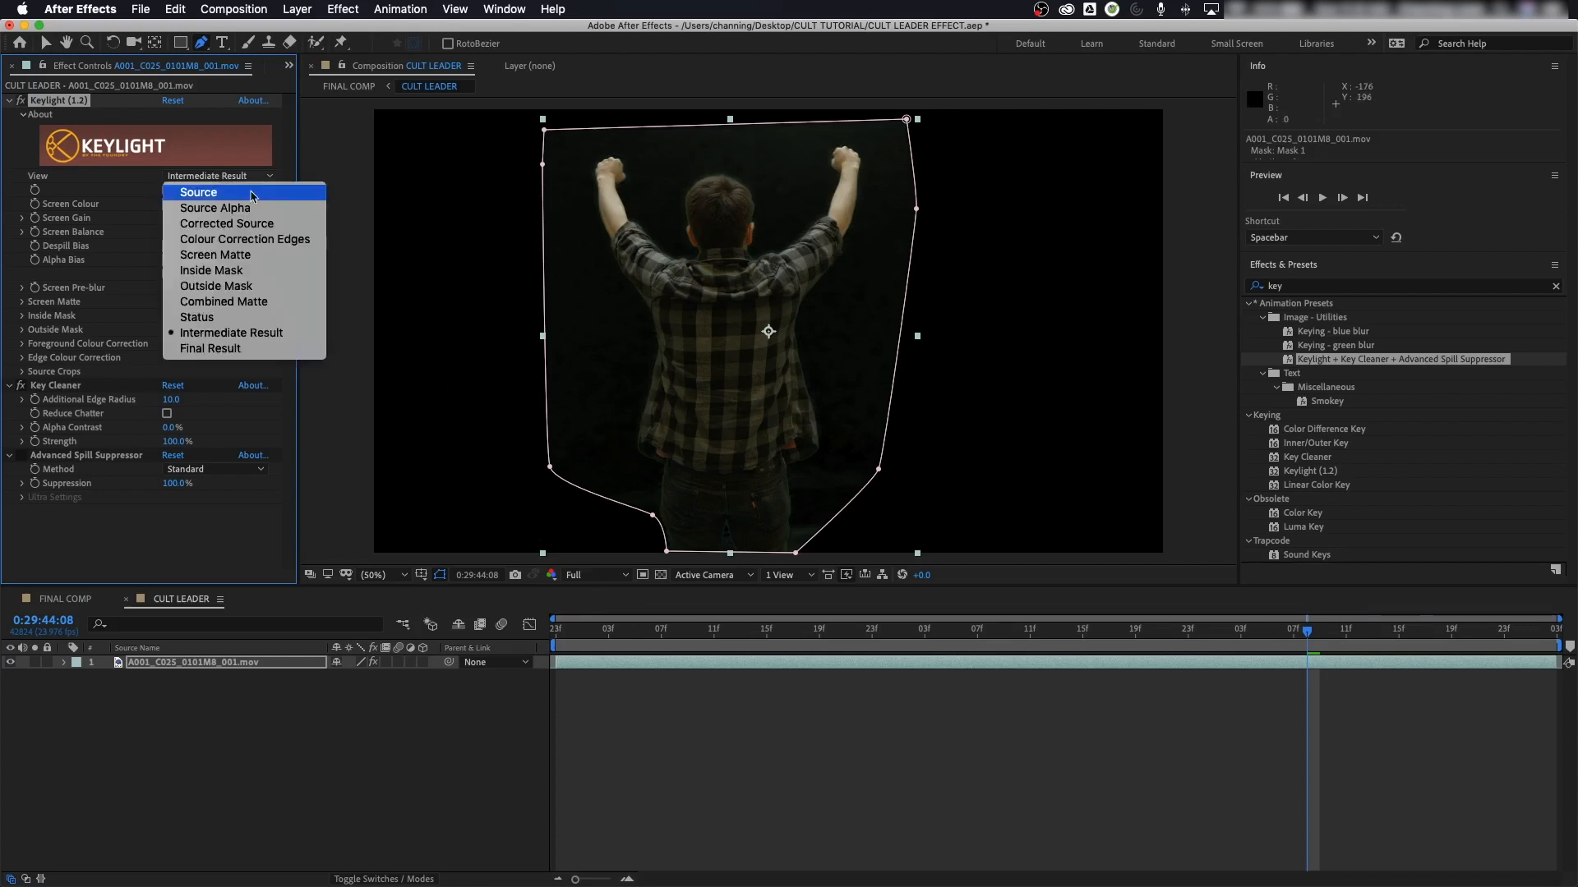
pyautogui.click(244, 355)
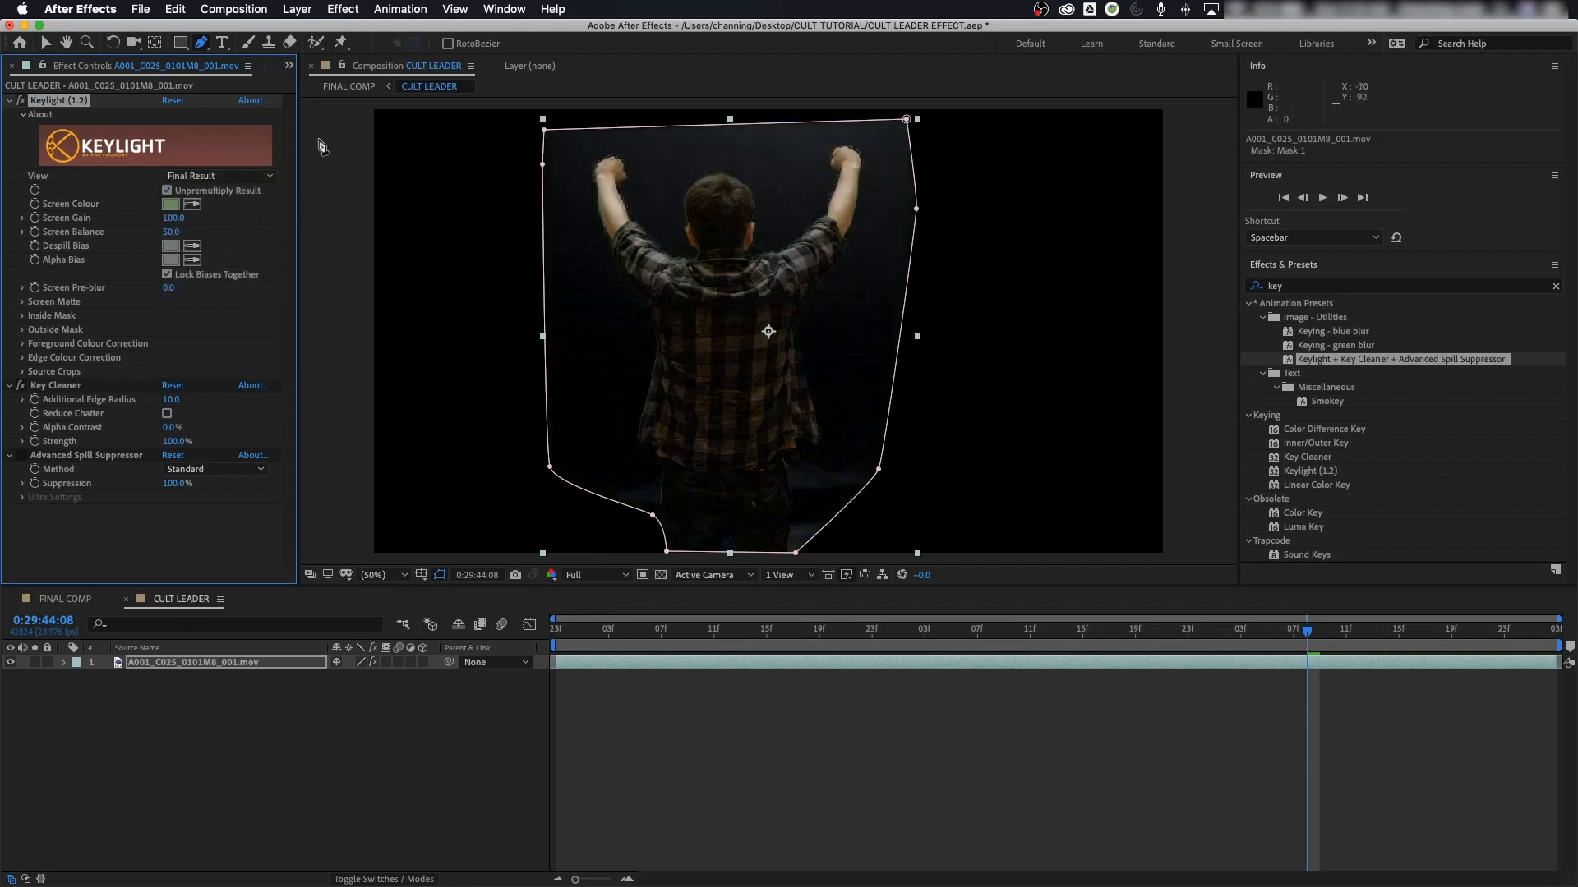
pyautogui.click(246, 176)
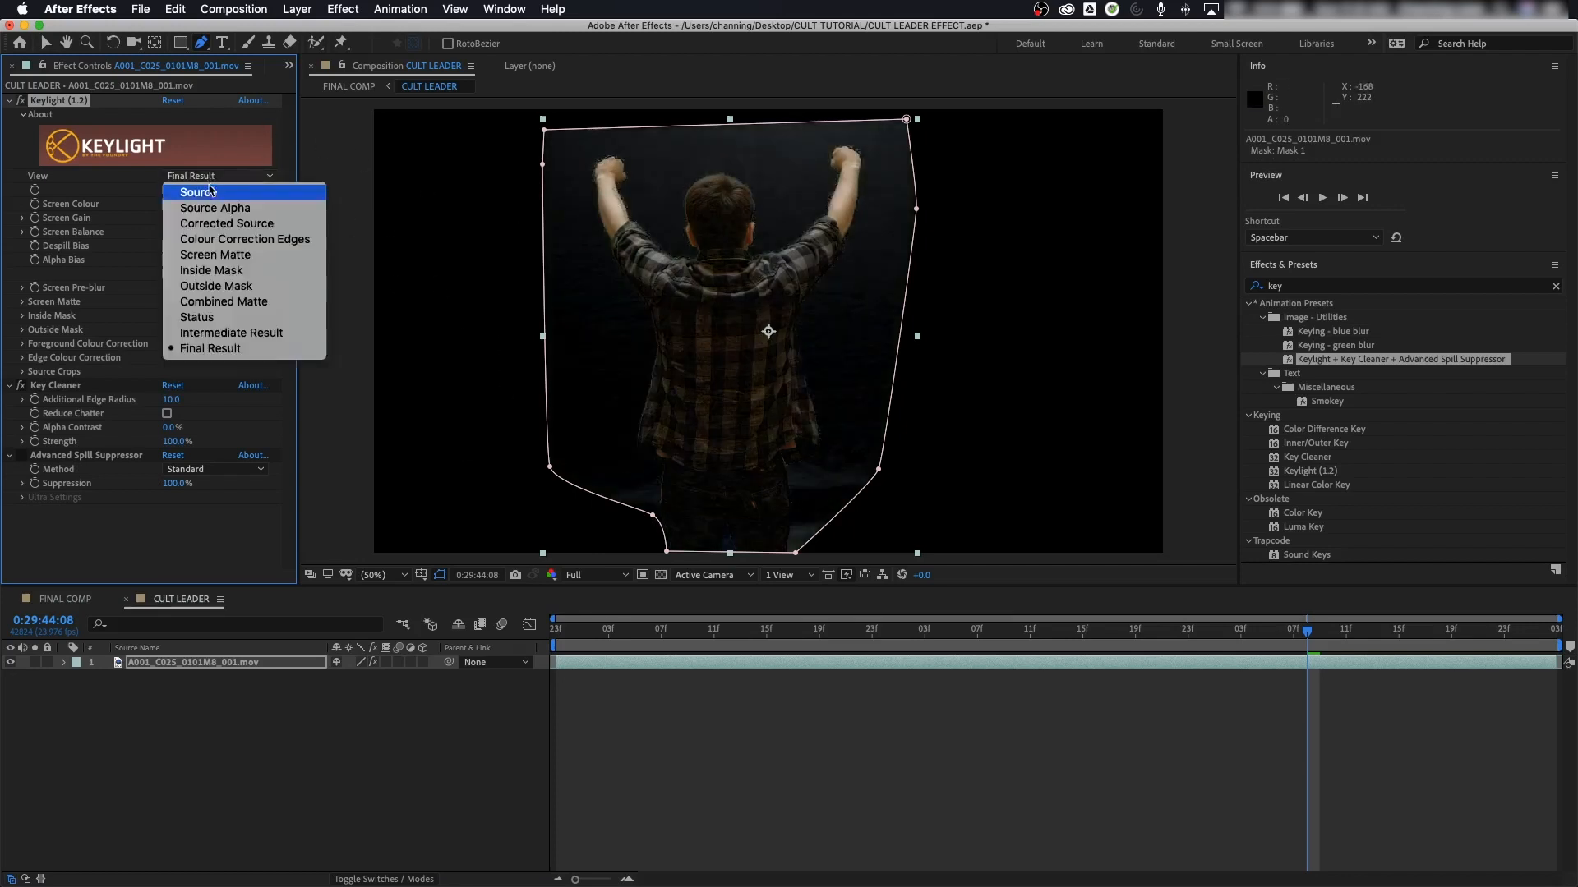
pyautogui.click(242, 337)
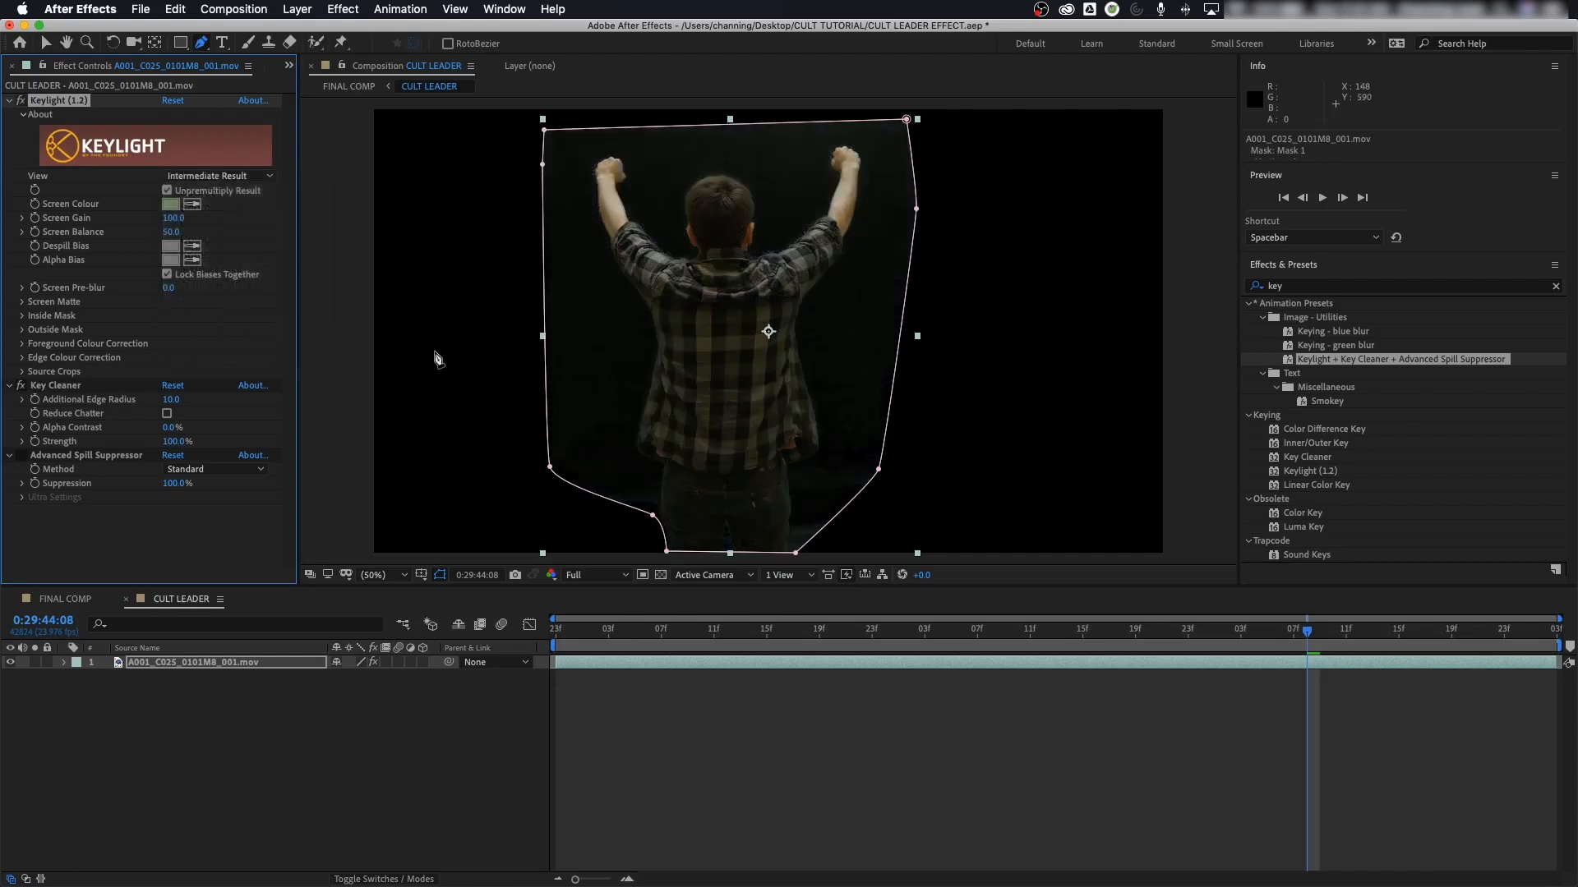
# Step: Display only the composition's alpha channel to judge the quality of the key
pyautogui.click(551, 576)
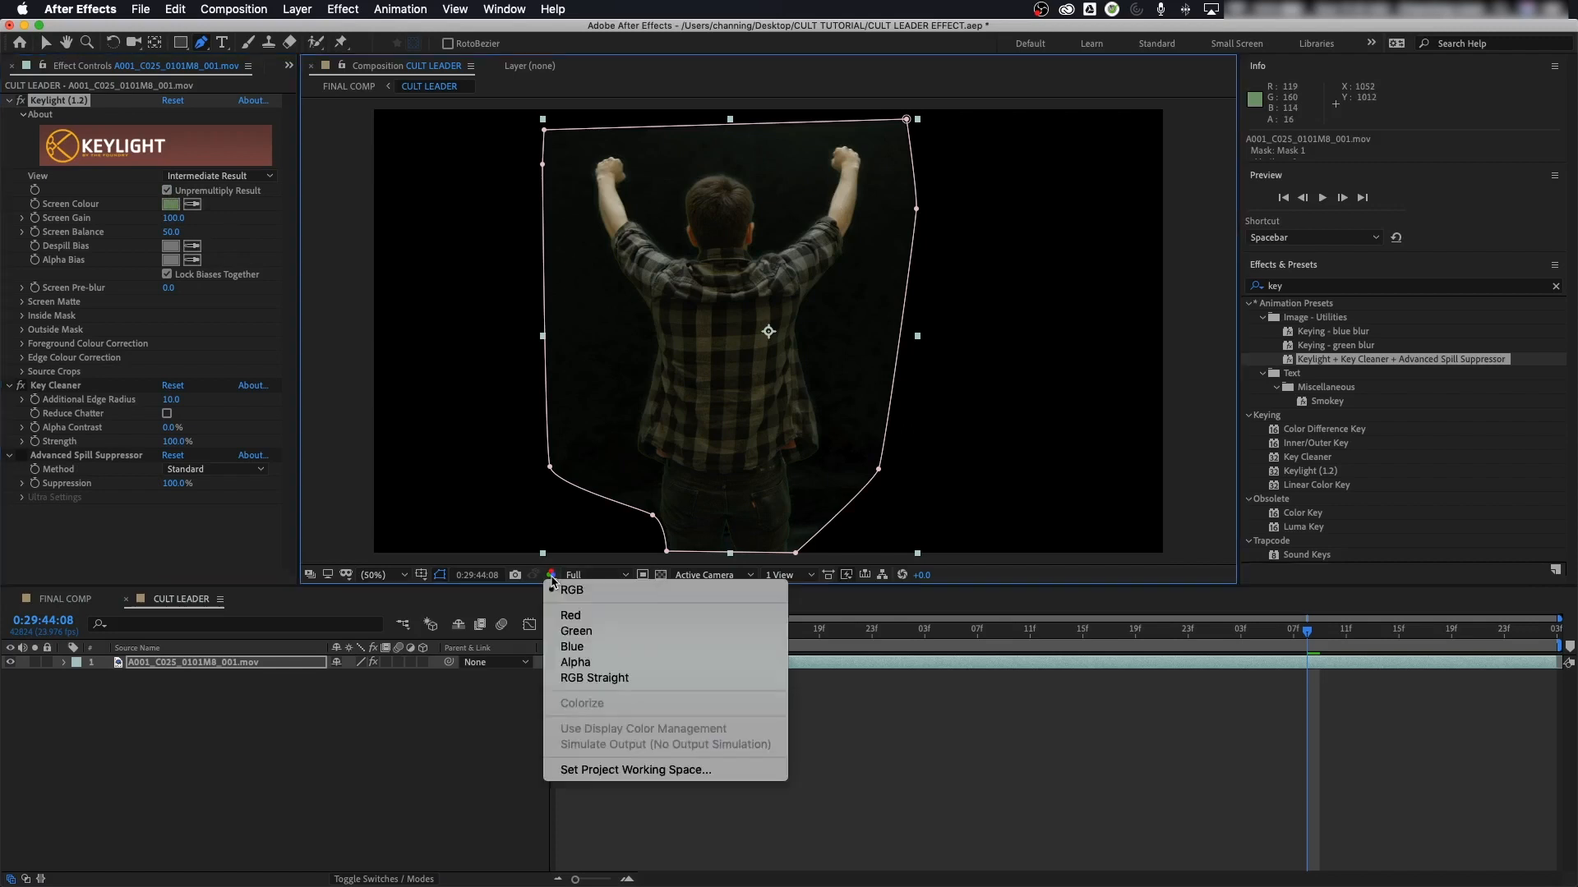
pyautogui.click(581, 666)
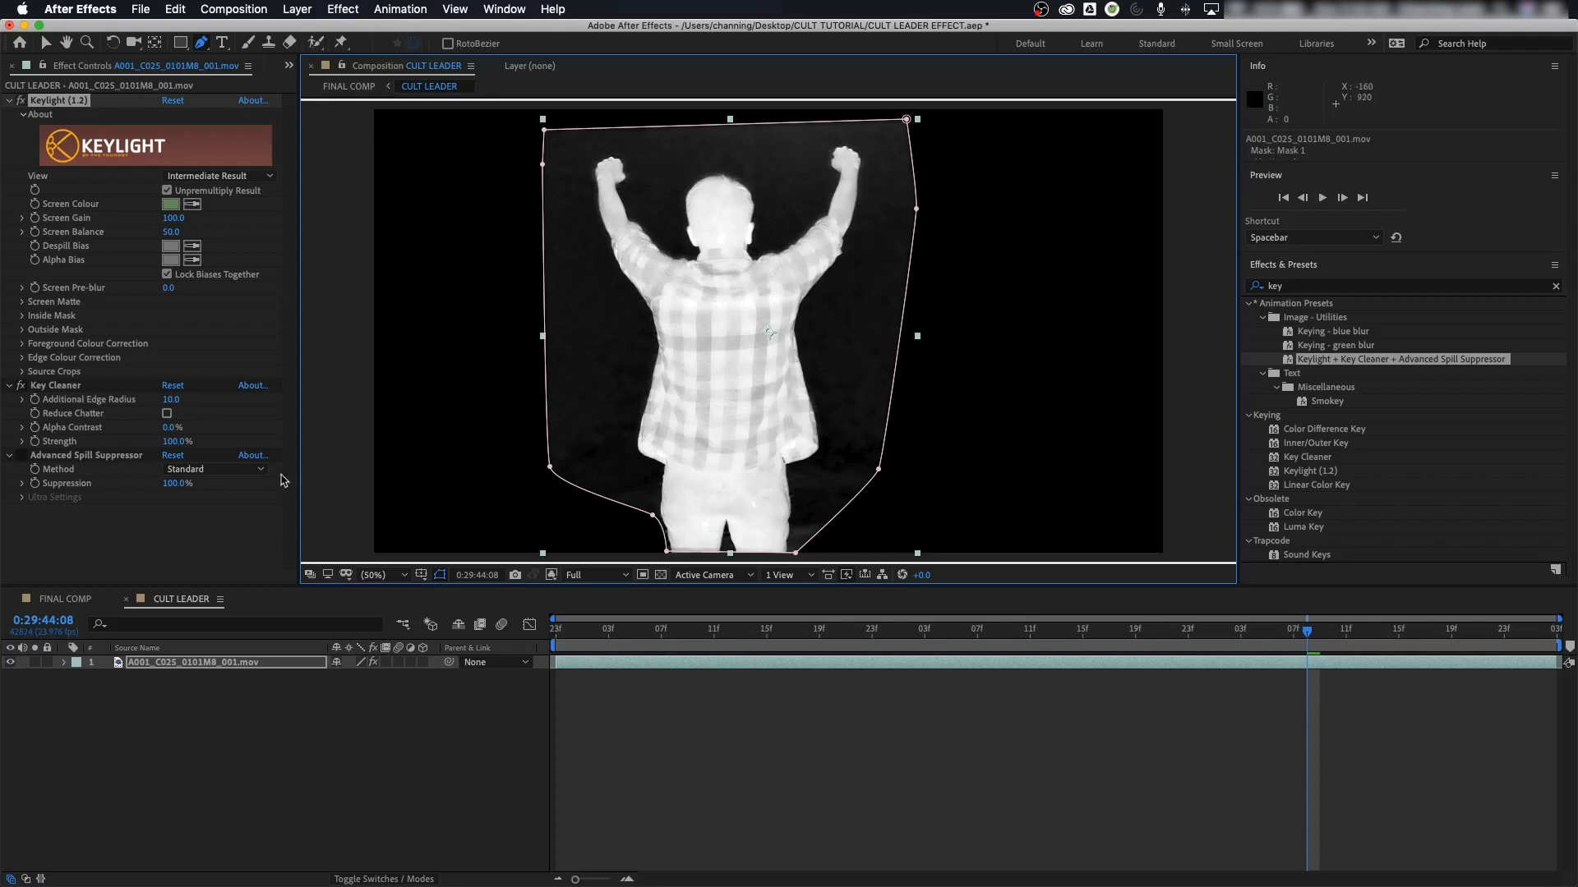
# Step: Try a Keylight Screen Gain of 90 and undo the change
pyautogui.click(173, 219)
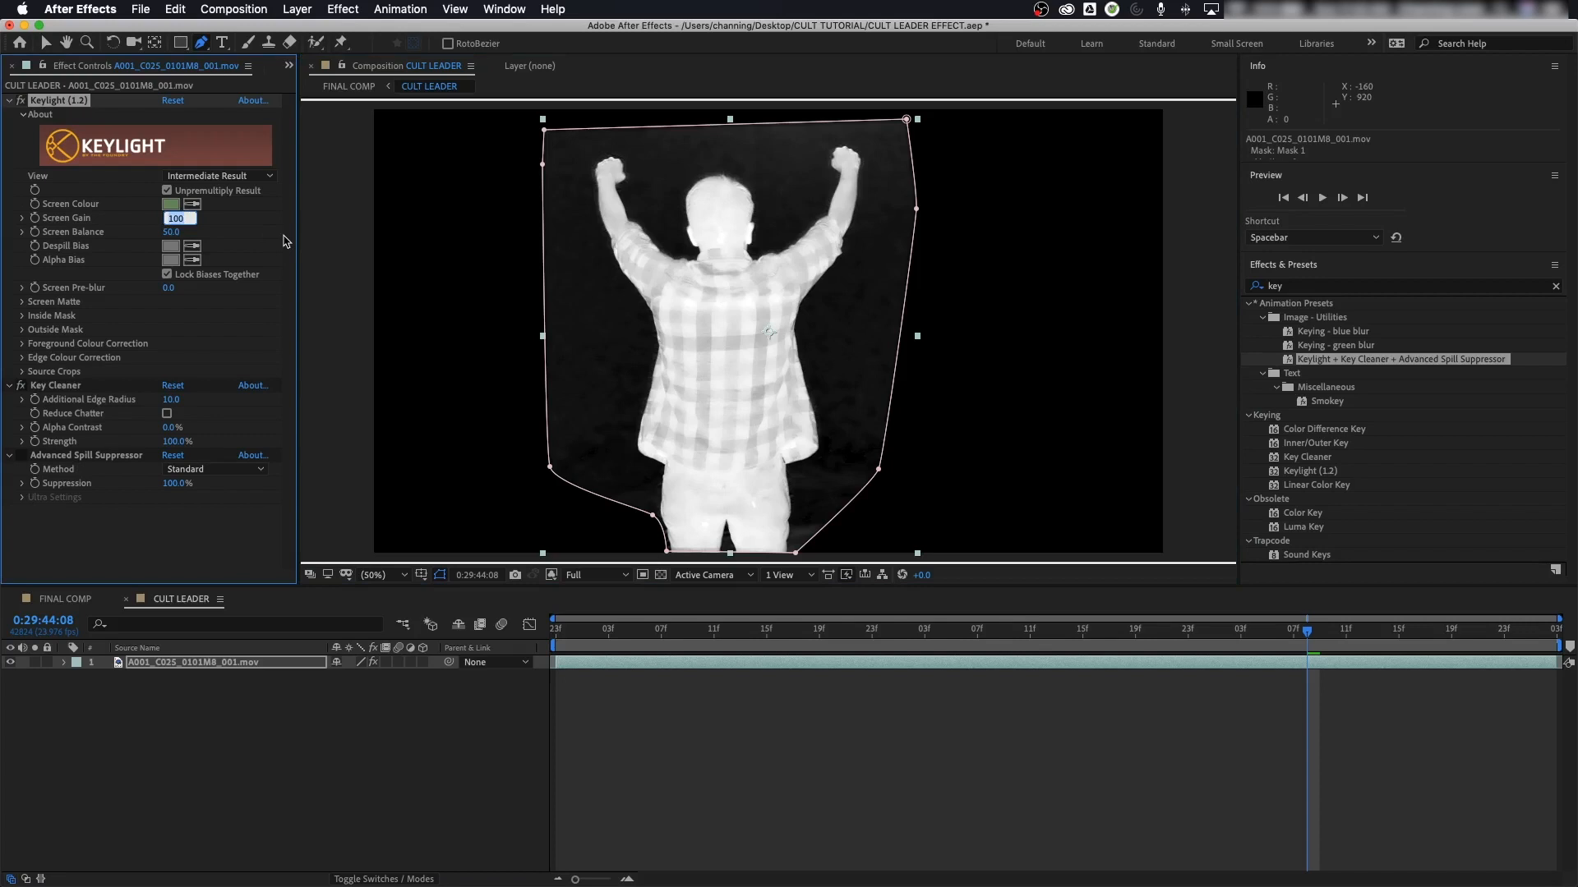
pyautogui.press('Return')
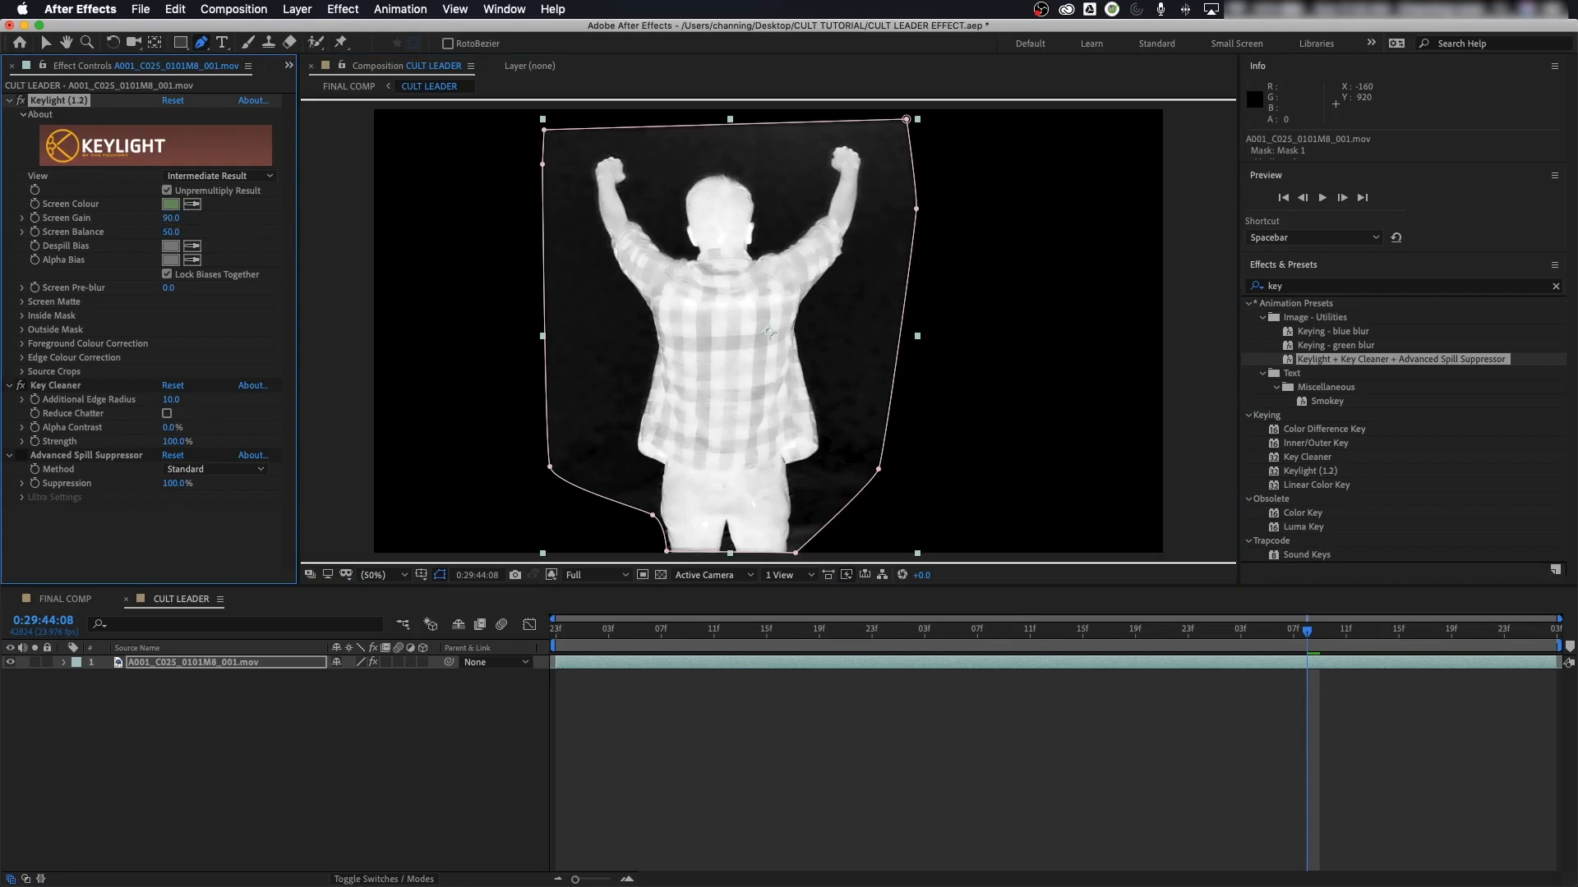
pyautogui.press('super+z')
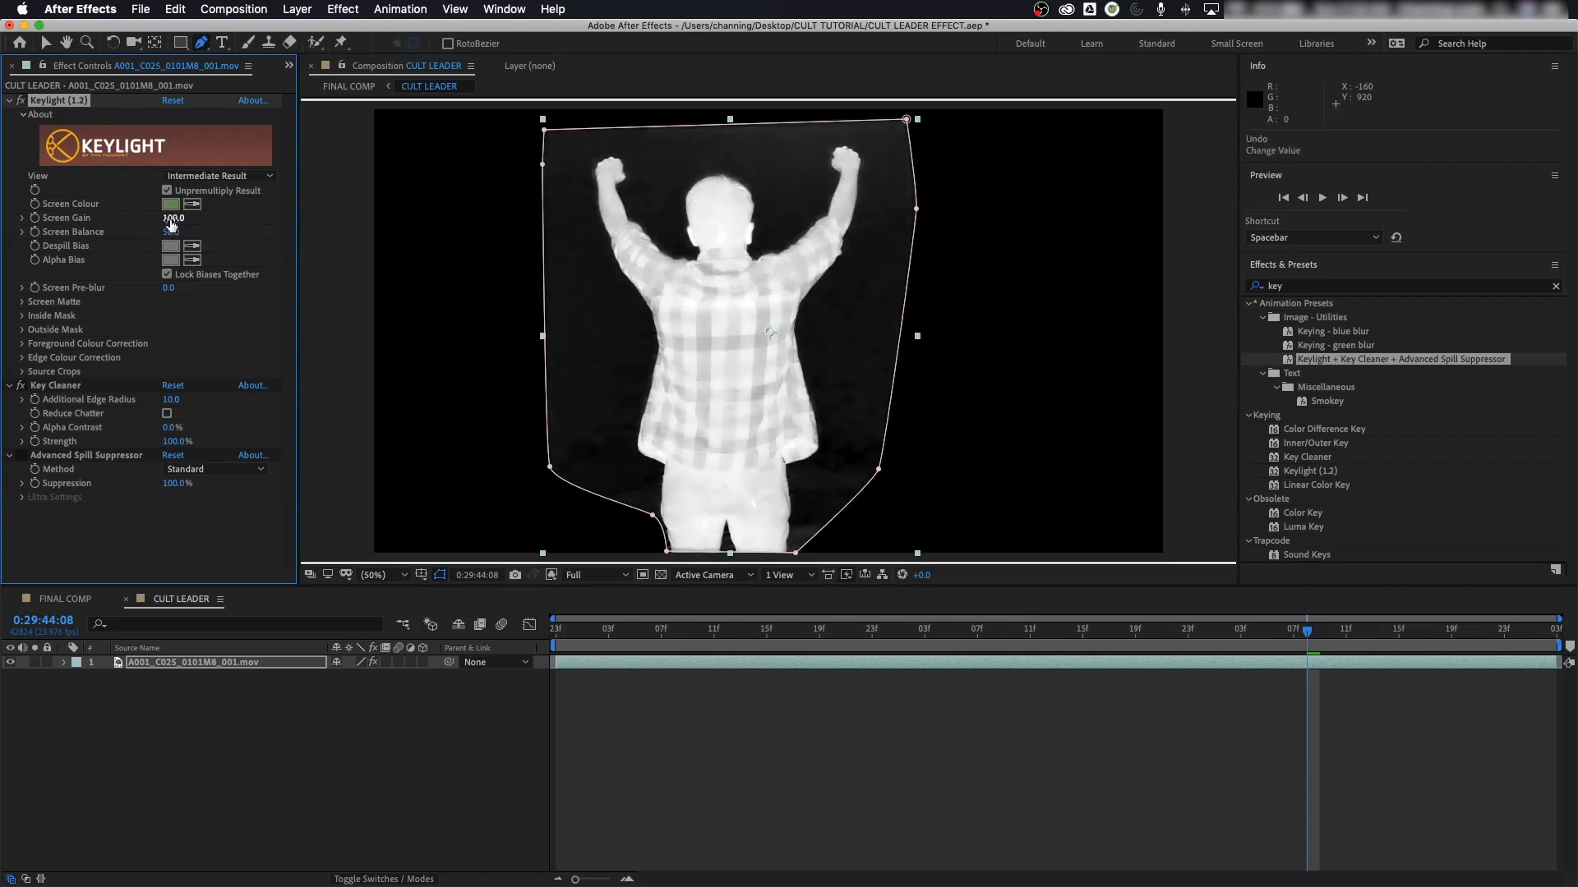
# Step: Raise Keylight's Screen Gain to 110, refining it to 112 to clean the black background of the matte
pyautogui.click(171, 218)
pyautogui.press('Return')
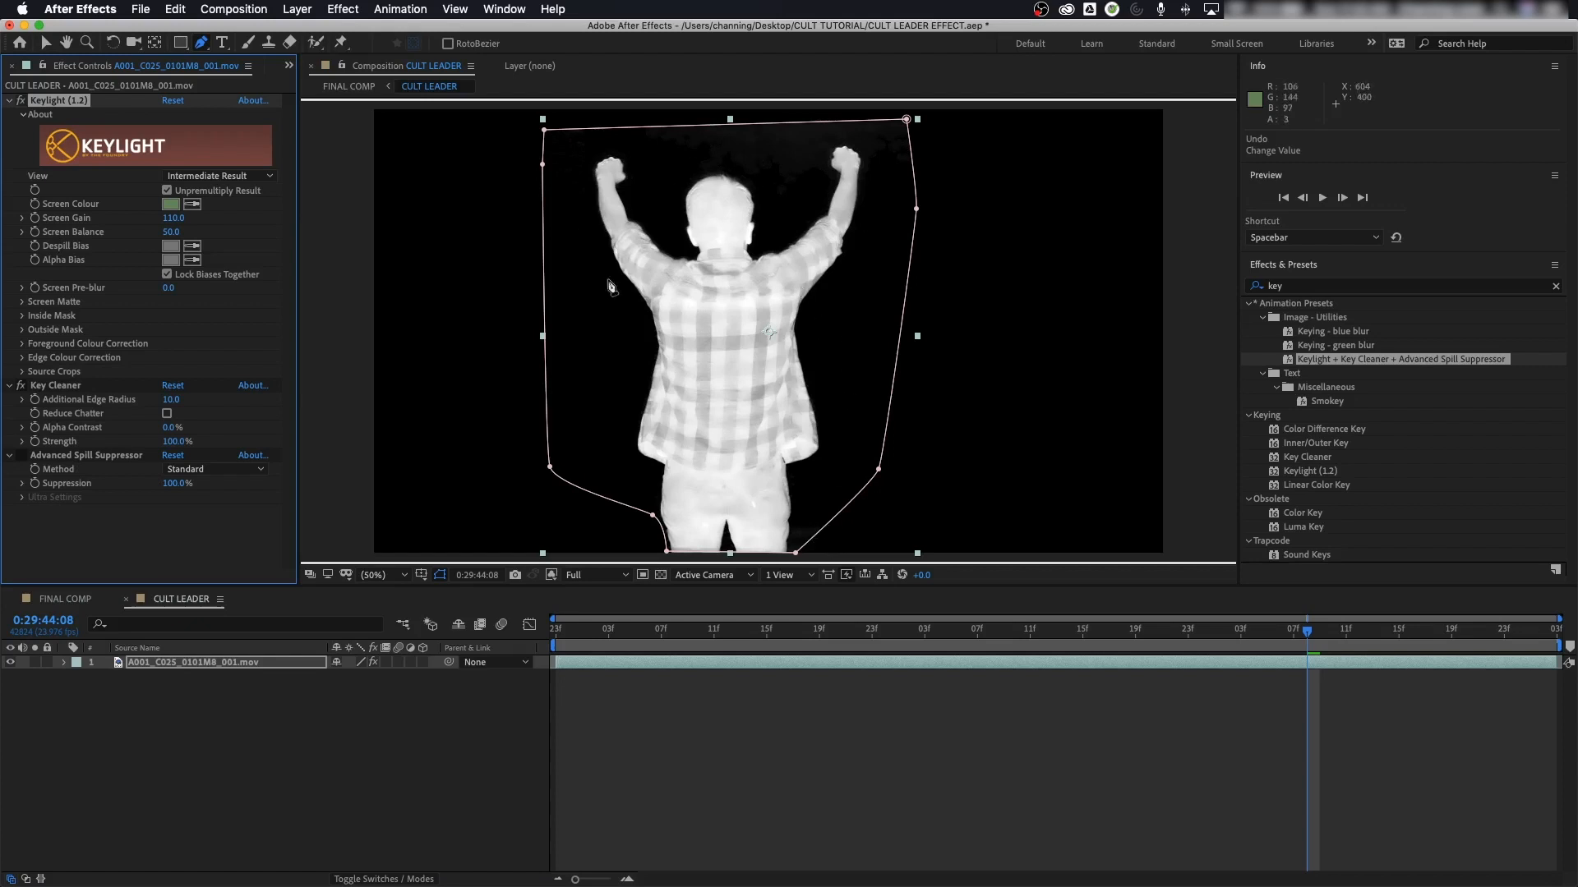
pyautogui.click(179, 218)
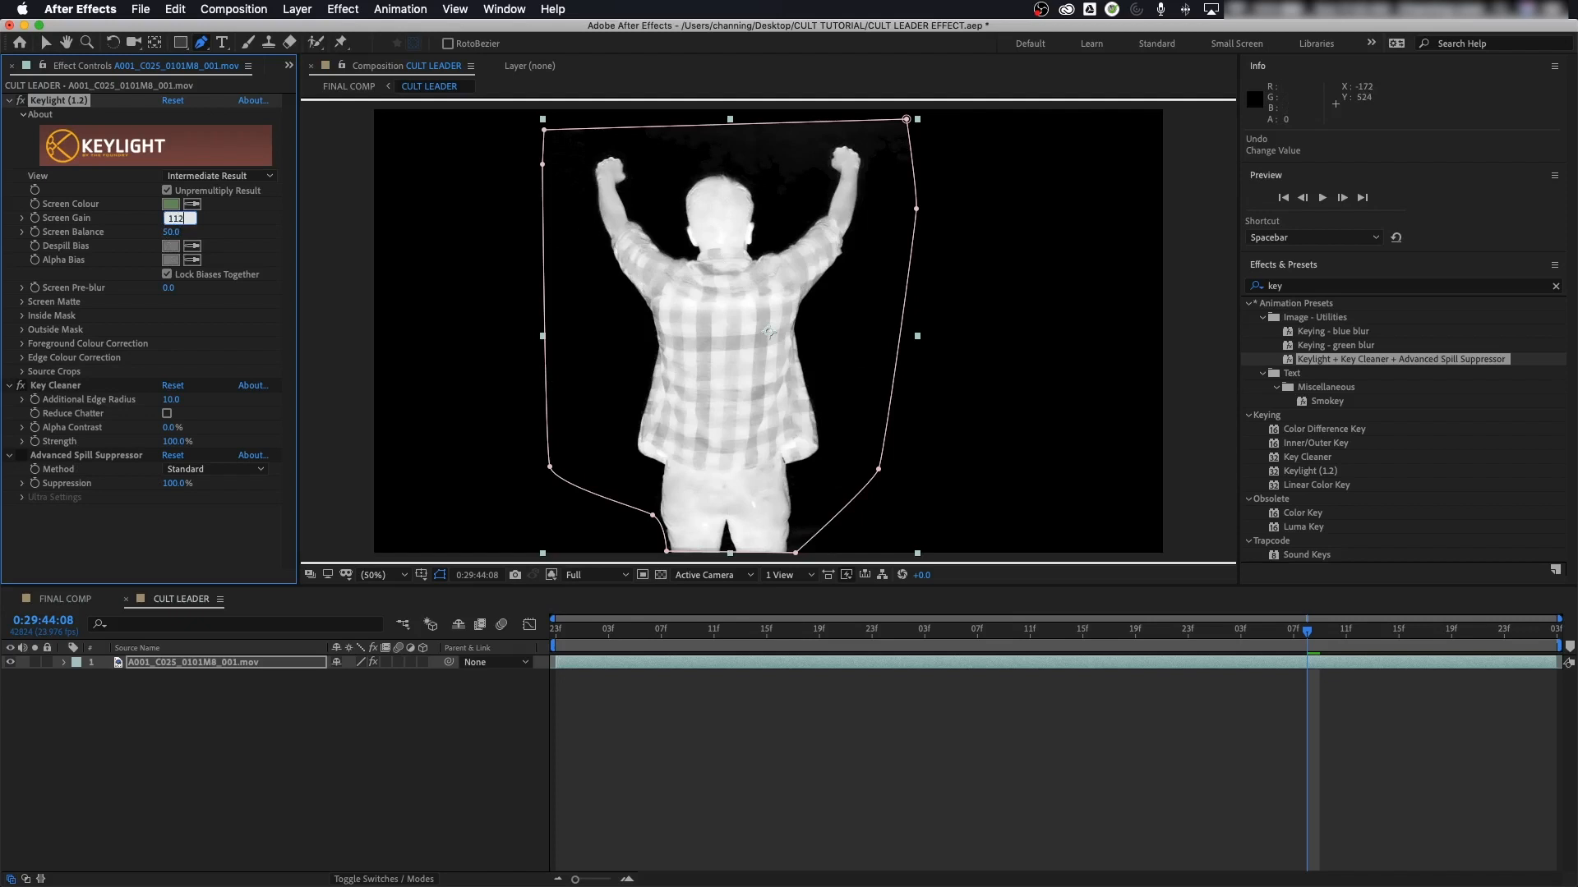
pyautogui.write('112')
pyautogui.press('Return')
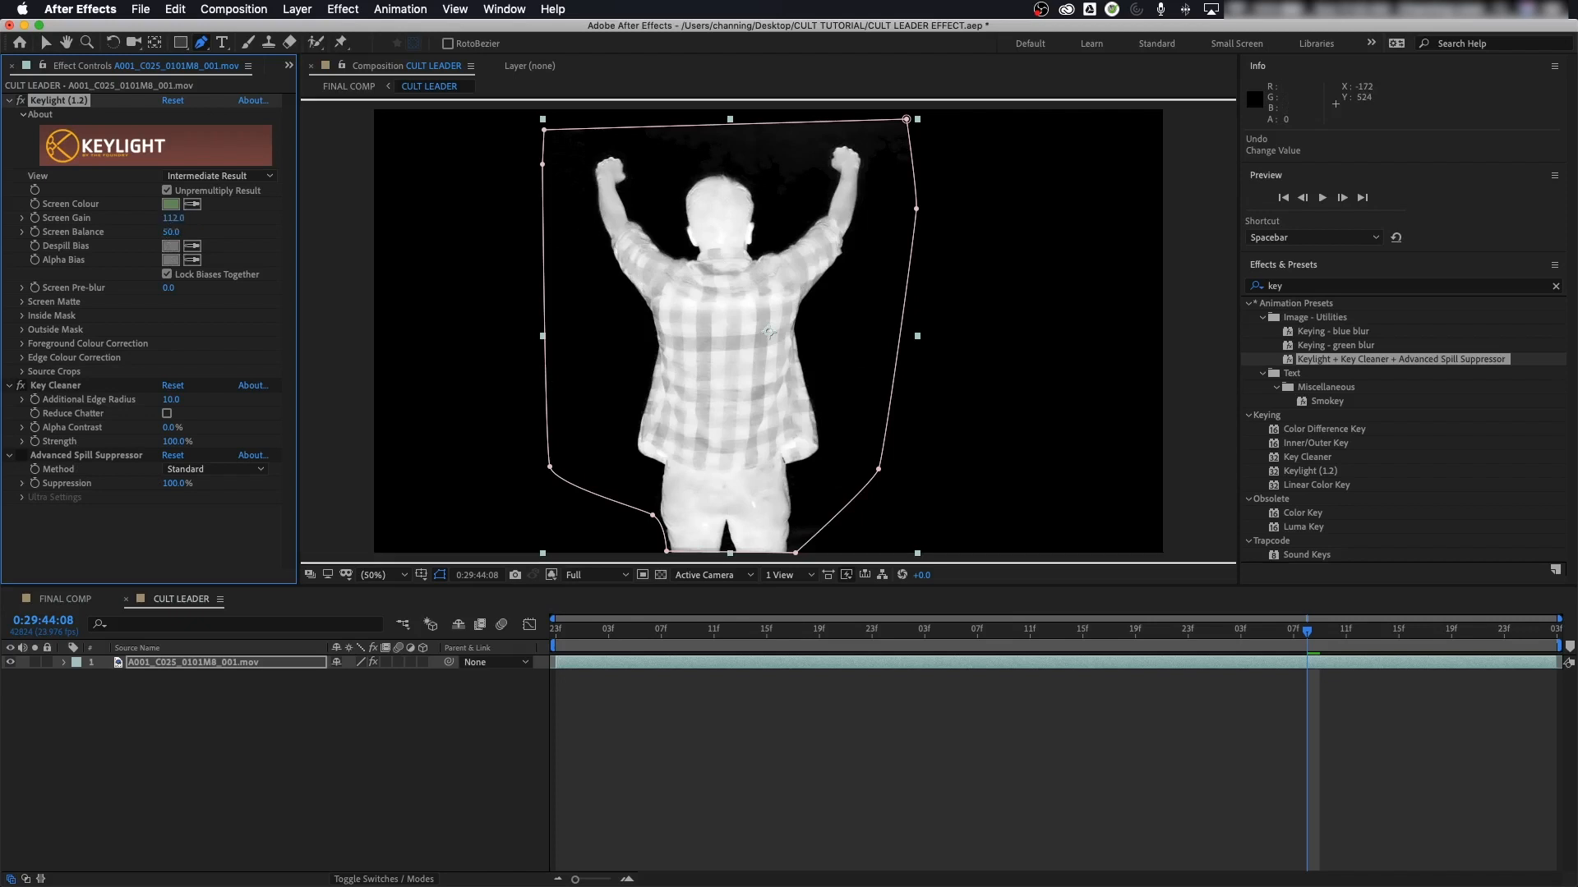
# Step: Raise Keylight's Screen Balance through 60 and 65 to 70 to brighten the man's matte
pyautogui.click(171, 232)
pyautogui.click(174, 232)
pyautogui.press('Return')
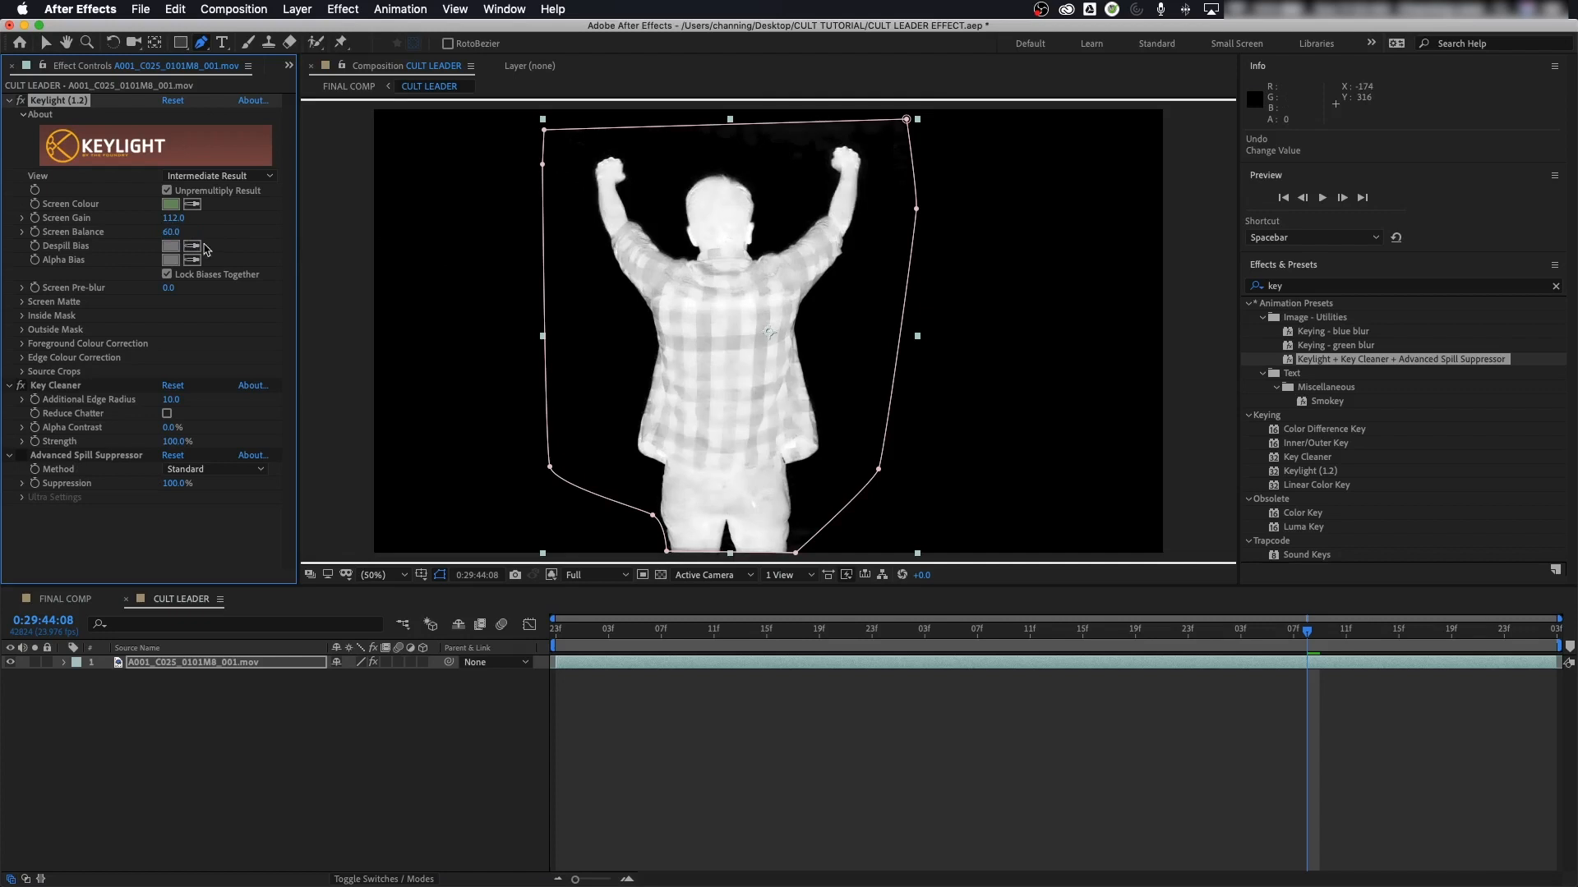
pyautogui.click(170, 233)
pyautogui.write('65')
pyautogui.press('Return')
pyautogui.click(174, 234)
pyautogui.write('70')
pyautogui.press('Return')
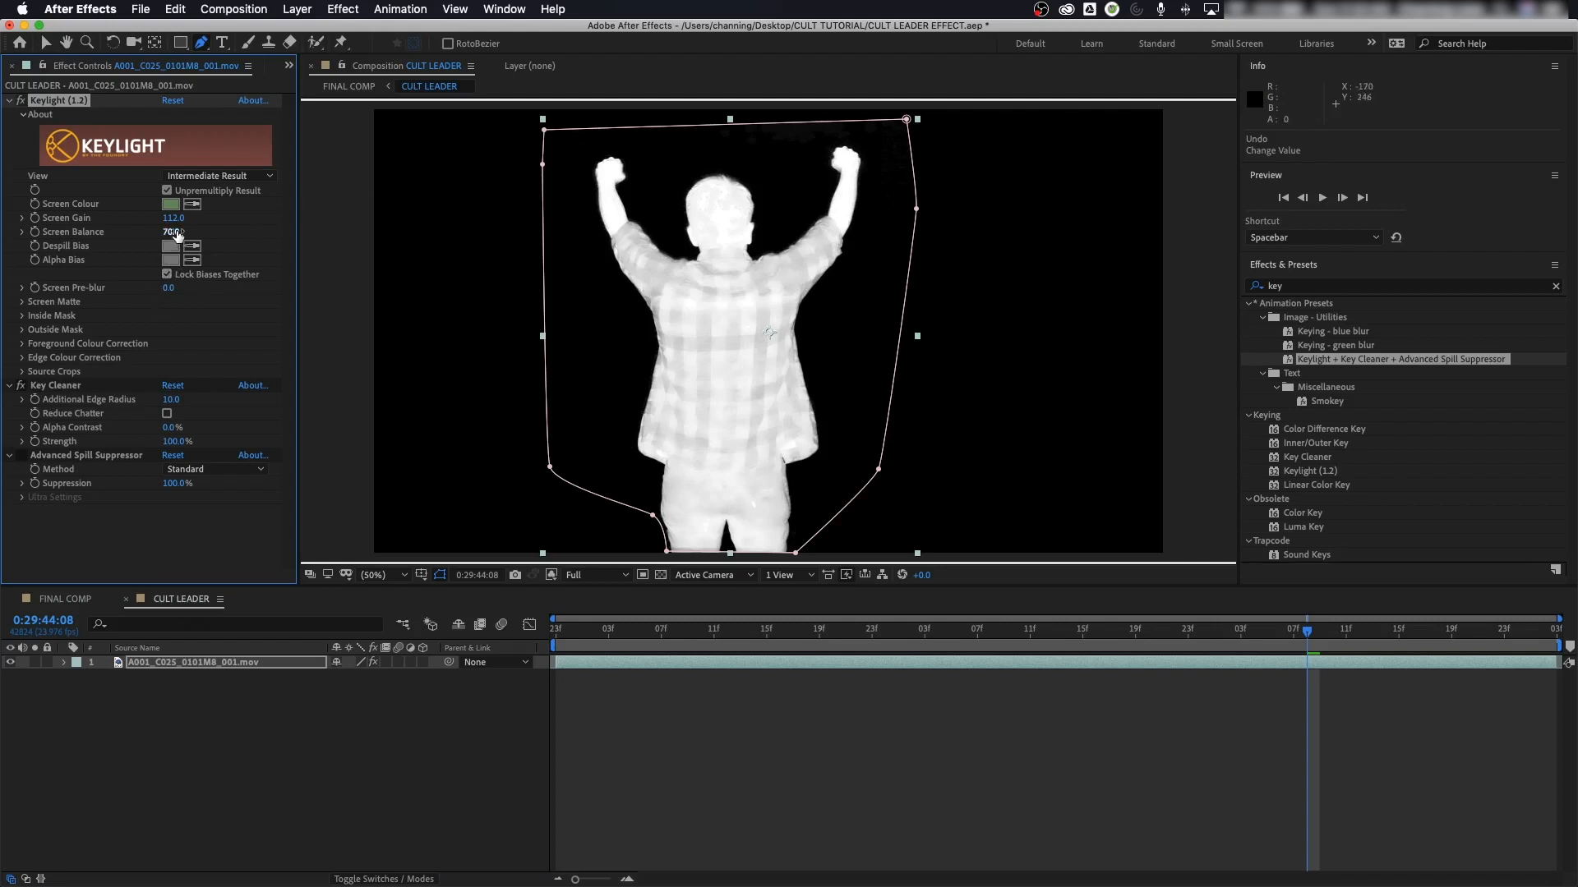
# Step: Test a Screen Pre-blur of 10 in Keylight and reduce it to 4
pyautogui.click(168, 291)
pyautogui.press('Return')
pyautogui.click(171, 289)
pyautogui.write('10')
pyautogui.press('Return')
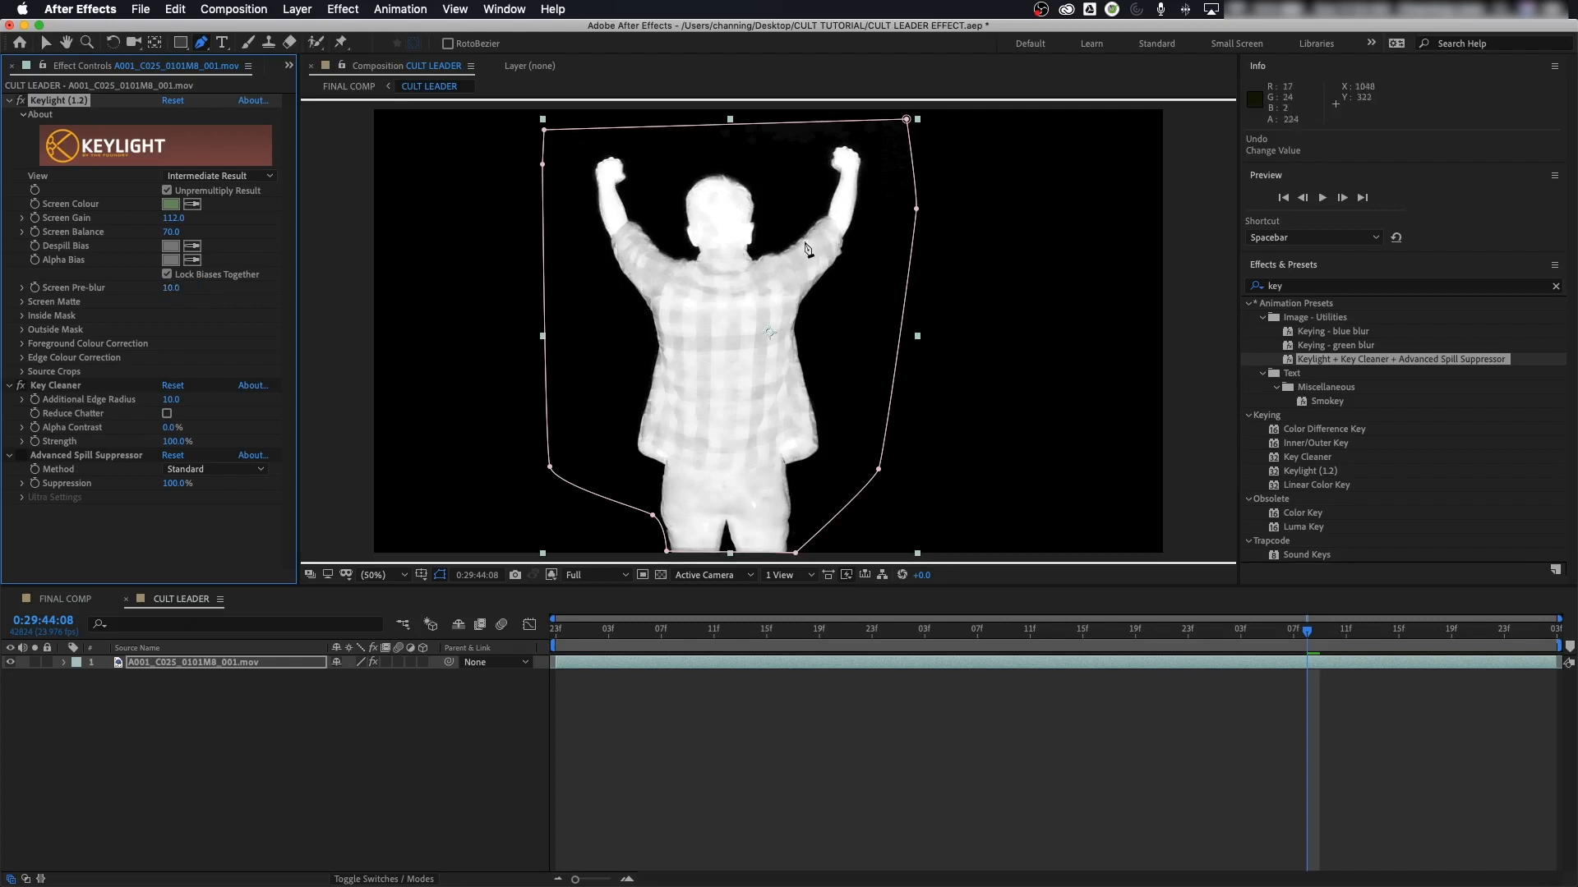
pyautogui.click(175, 292)
pyautogui.press('Return')
# Step: Lower Clip White in Keylight's Screen Matte settings through 90 and 85 to 80 to fill the man's matte with solid white
pyautogui.click(22, 303)
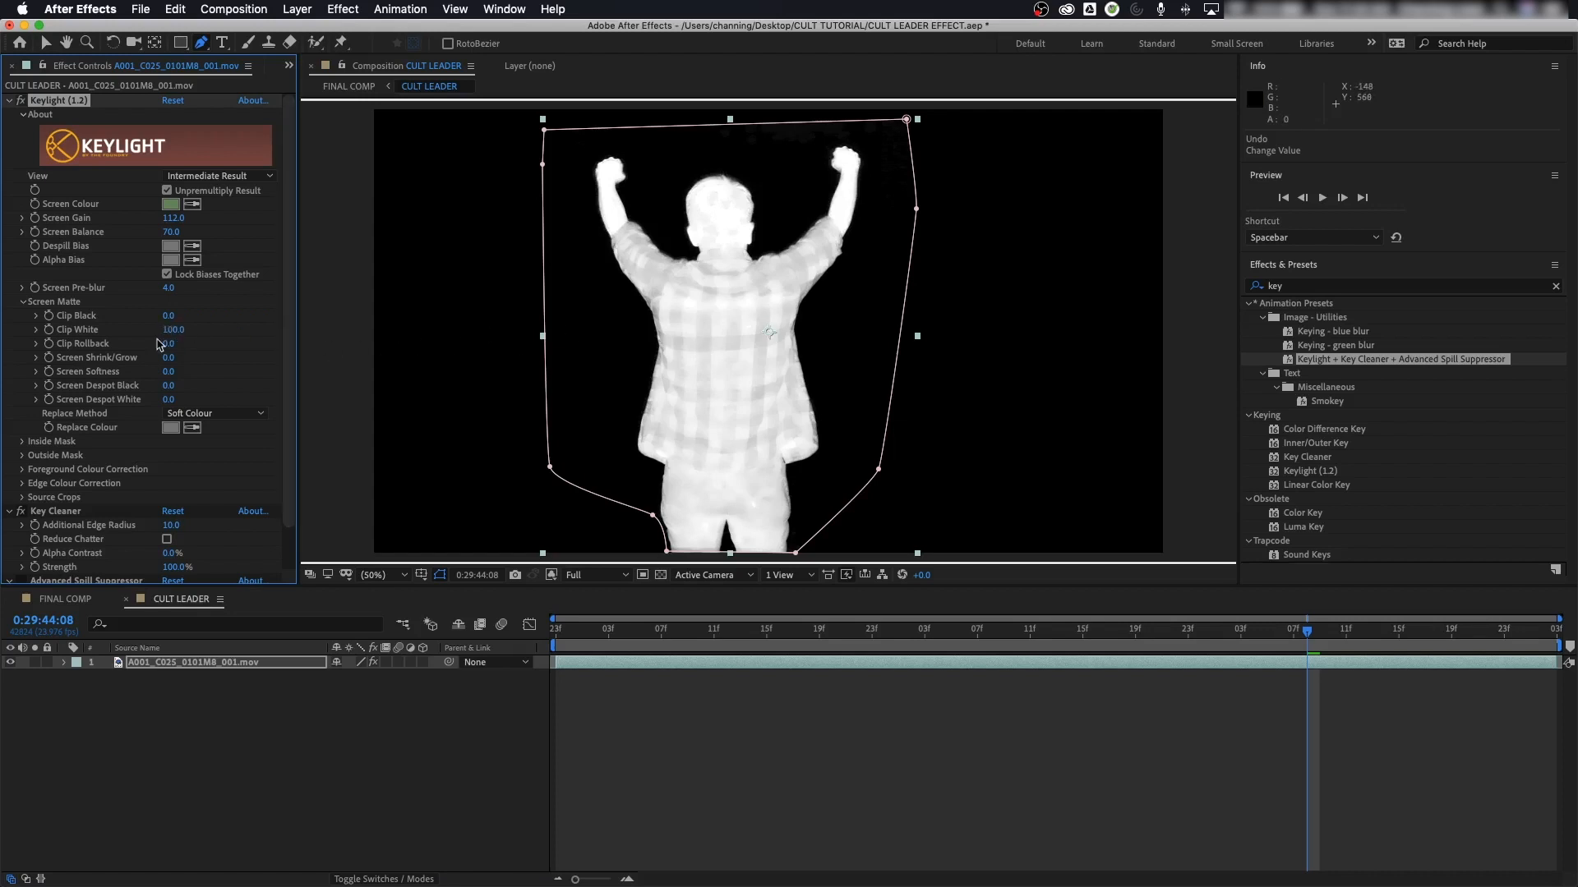
pyautogui.click(175, 331)
pyautogui.write('90')
pyautogui.press('Return')
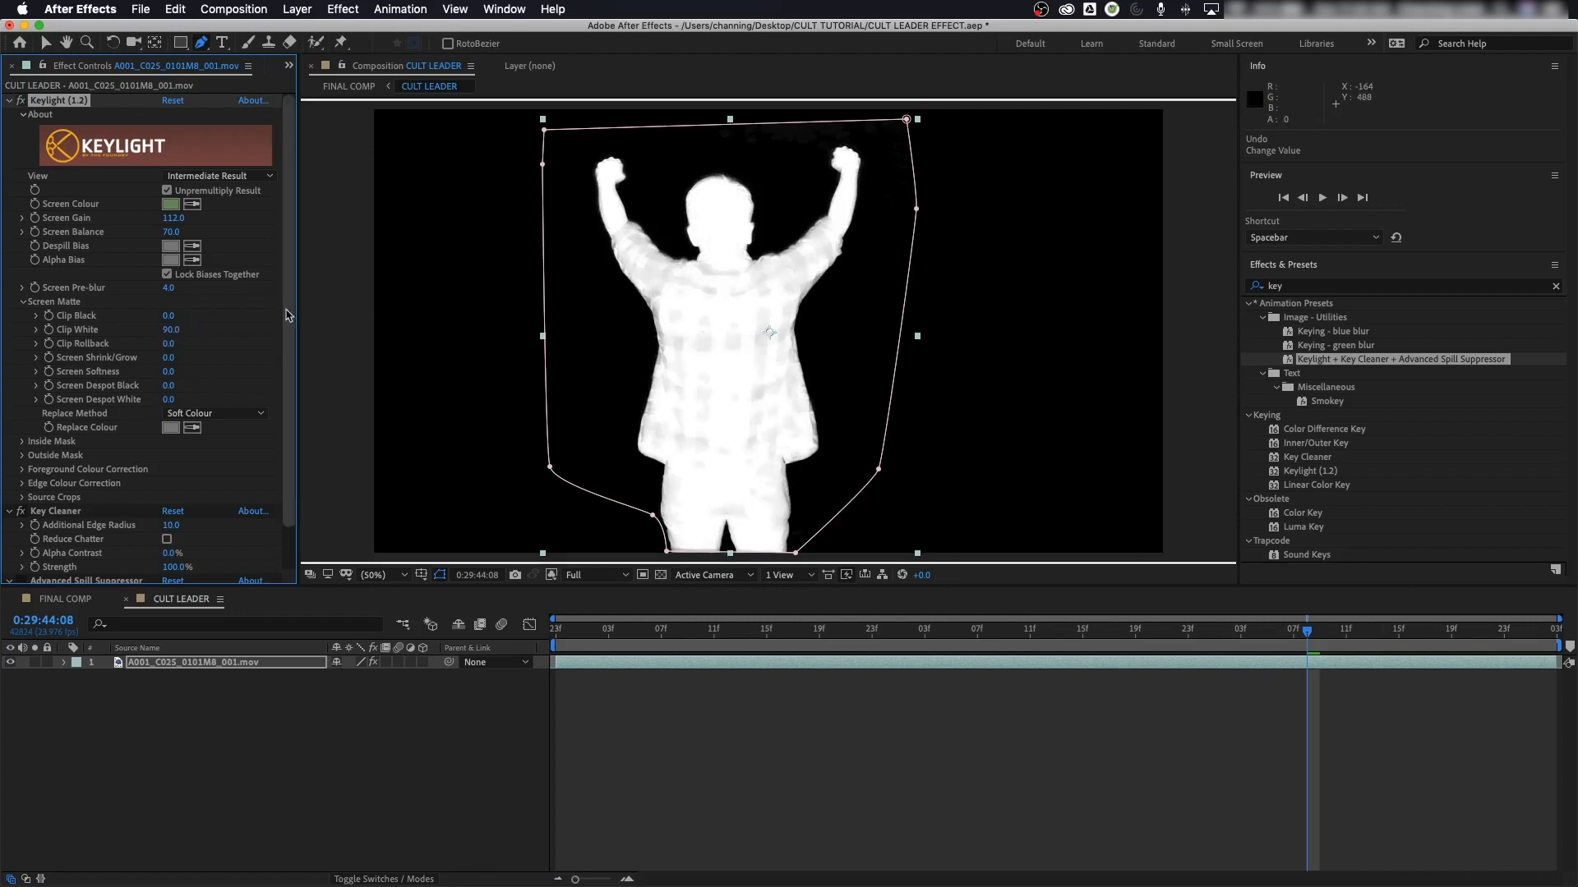
pyautogui.click(175, 331)
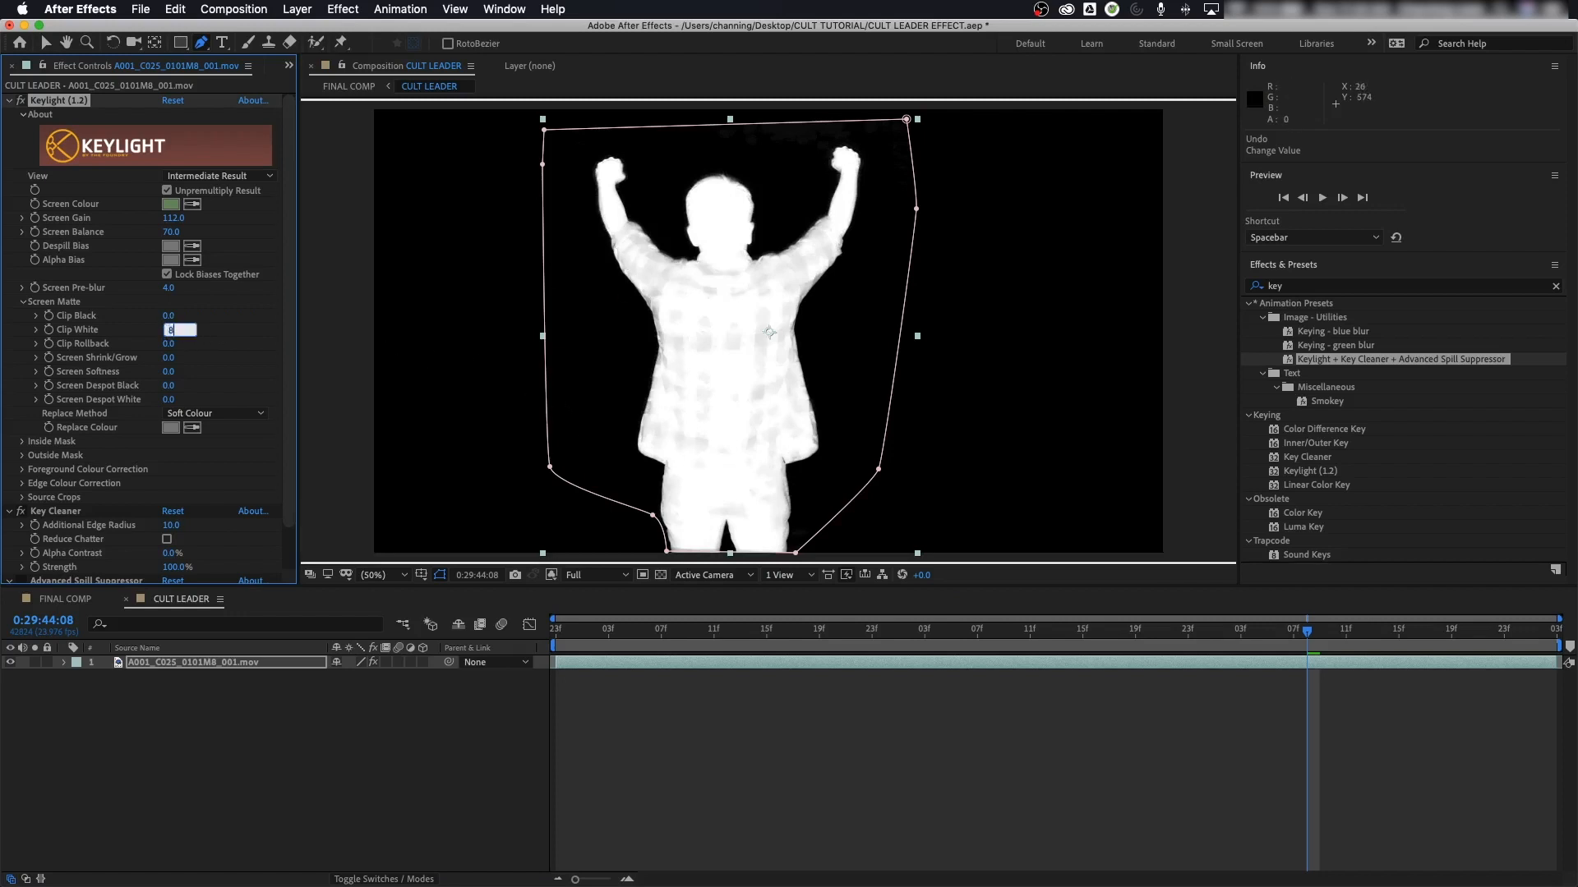
pyautogui.write('85')
pyautogui.press('Return')
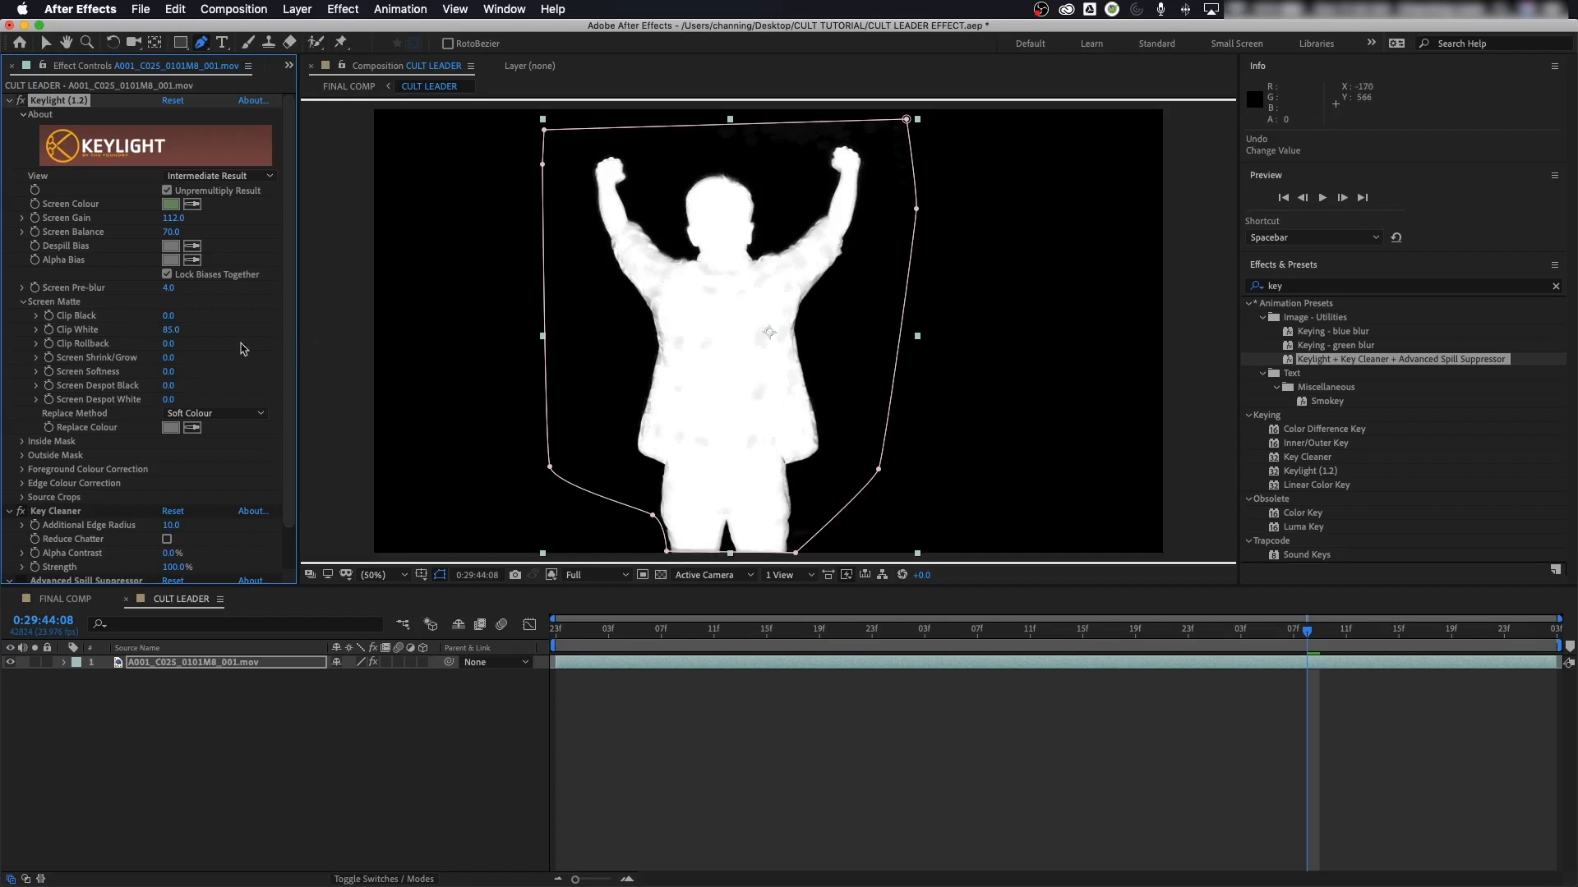
pyautogui.click(165, 330)
pyautogui.write('80')
pyautogui.press('Return')
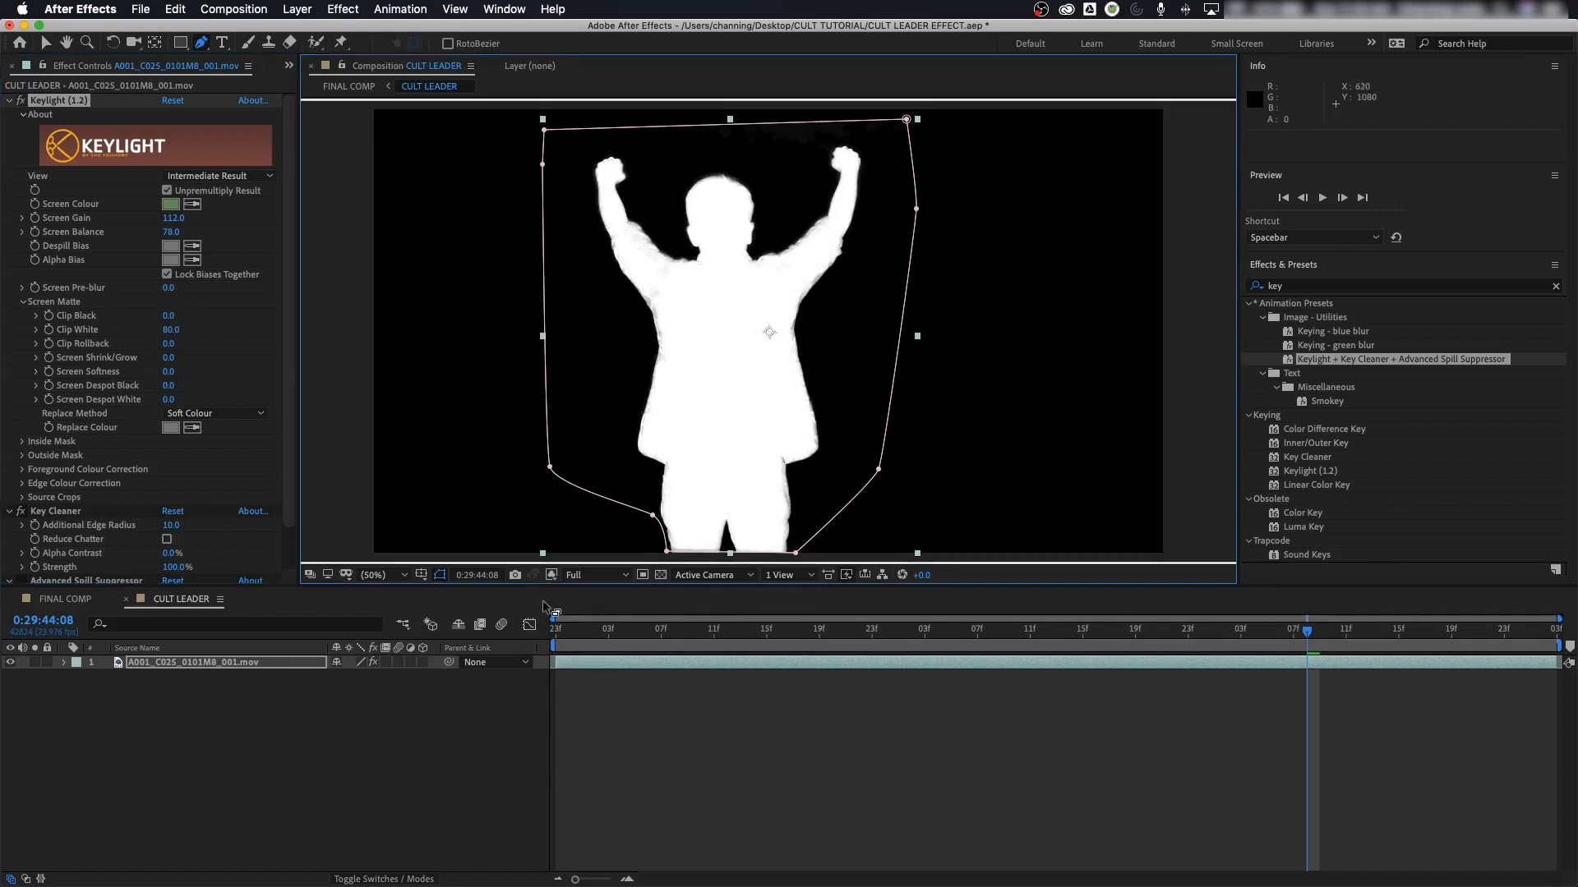
# Step: Return the composition view to RGB channels and set Keylight's Screen Pre-blur to 4
pyautogui.click(553, 575)
pyautogui.click(575, 590)
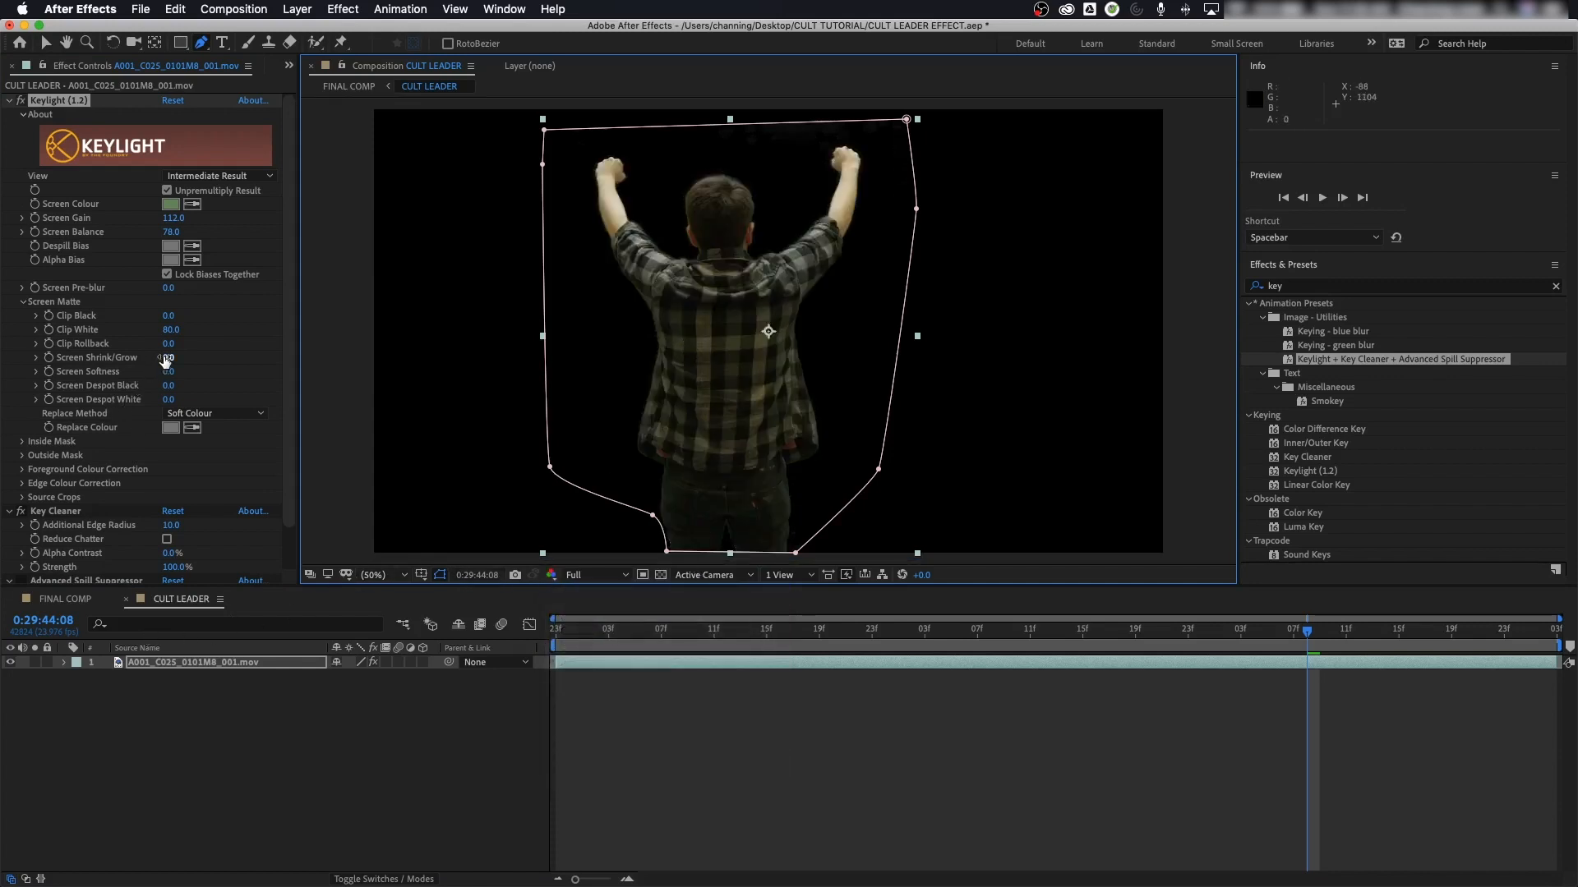
pyautogui.moveTo(171, 289); pyautogui.dragTo(174, 289)
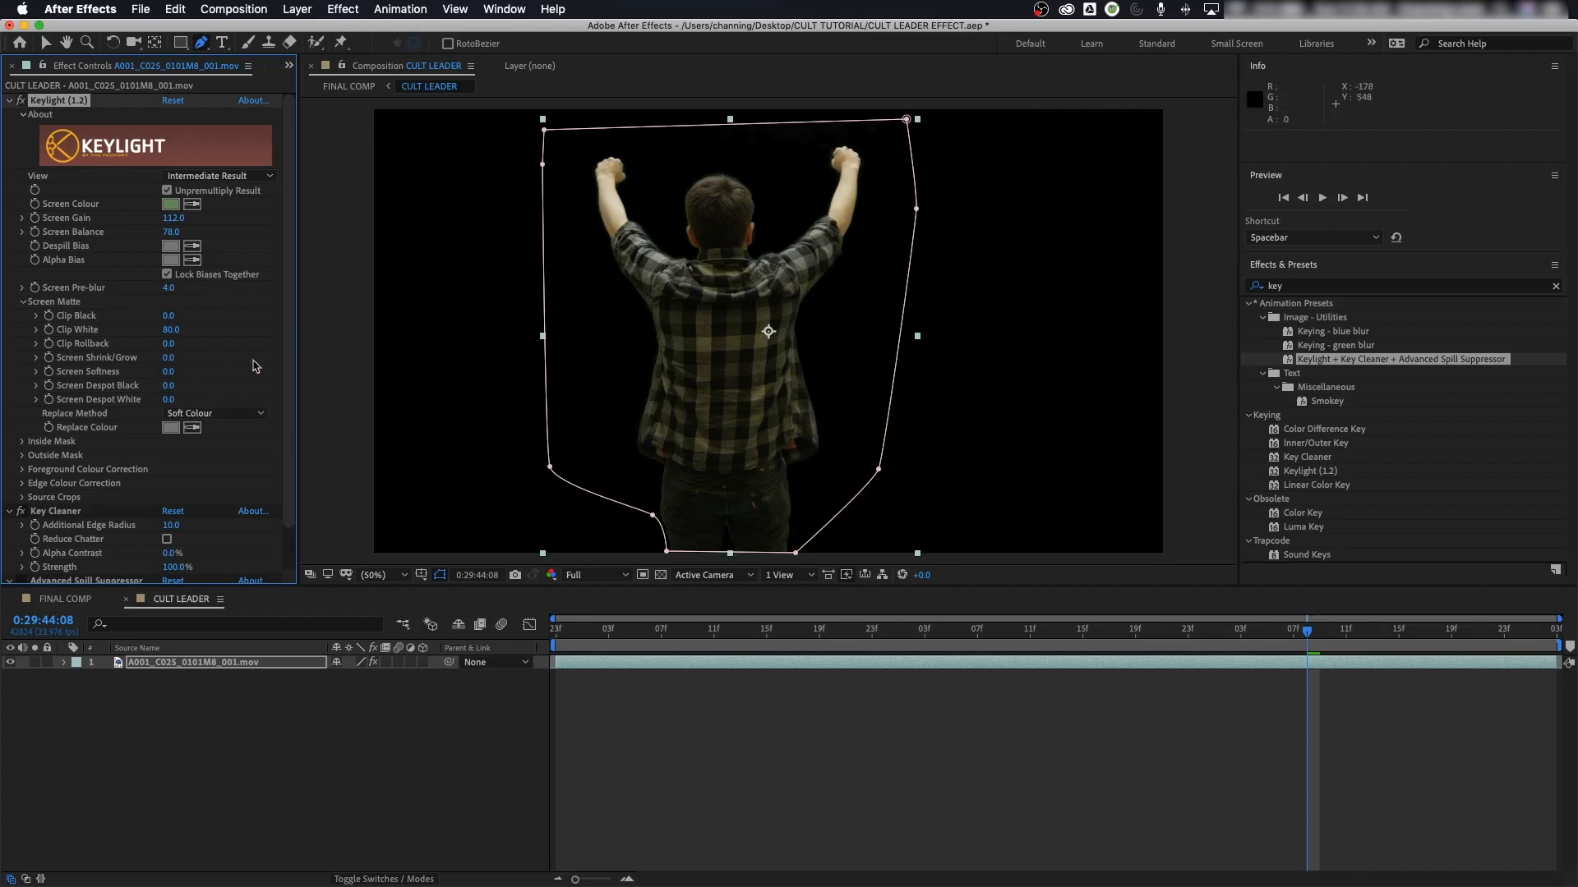
# Step: Test Screen Shrink/Grow values of -4 and -2 on the matte edge, settling on -3
pyautogui.click(167, 362)
pyautogui.press('Return')
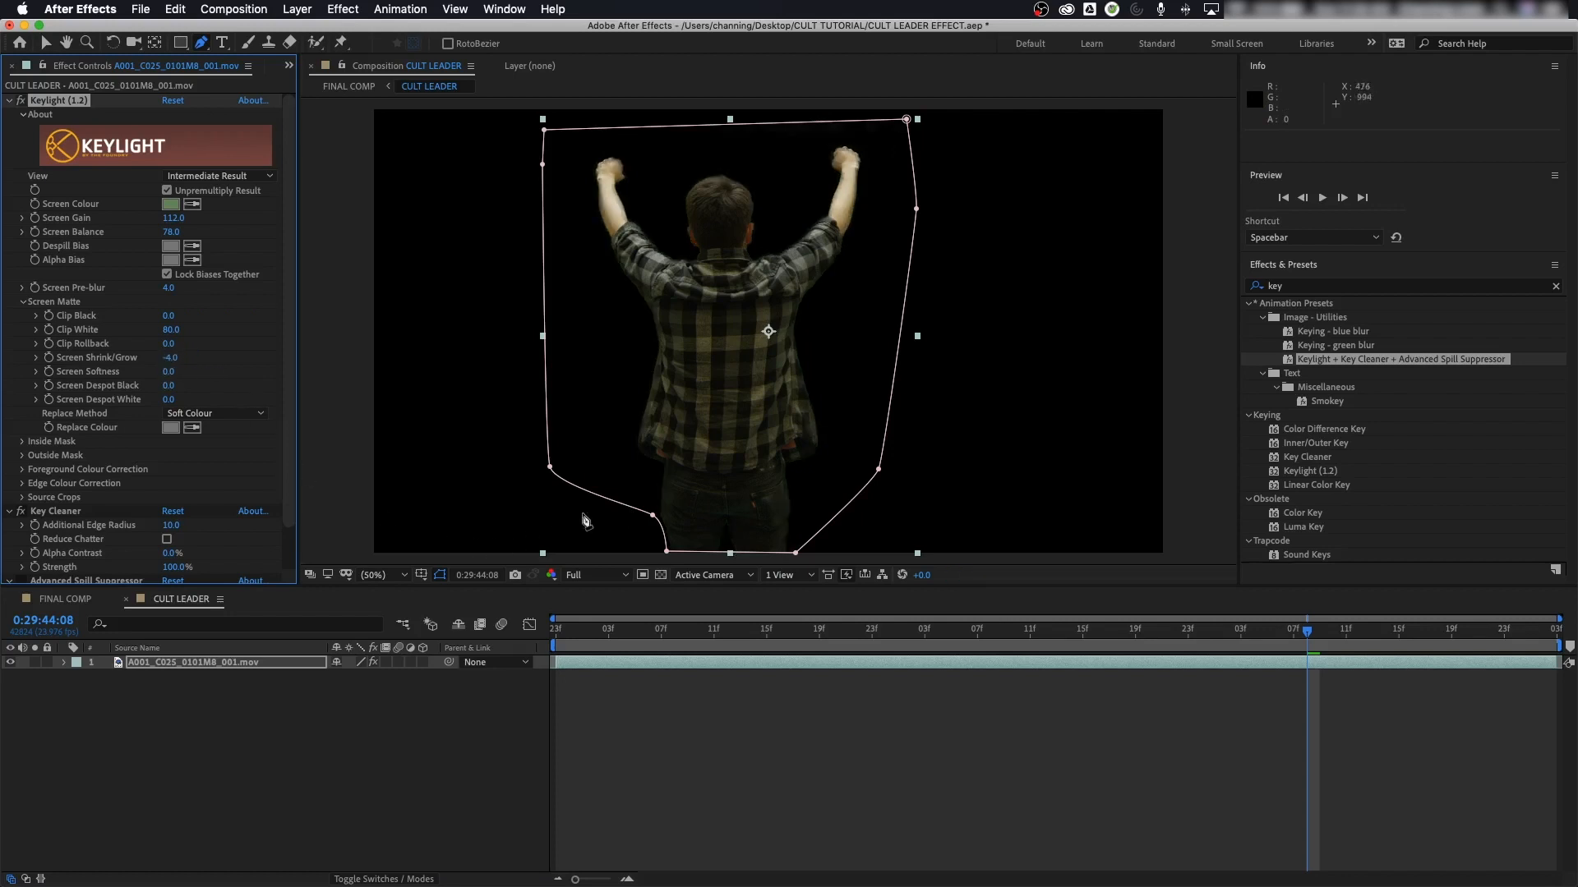
pyautogui.click(177, 359)
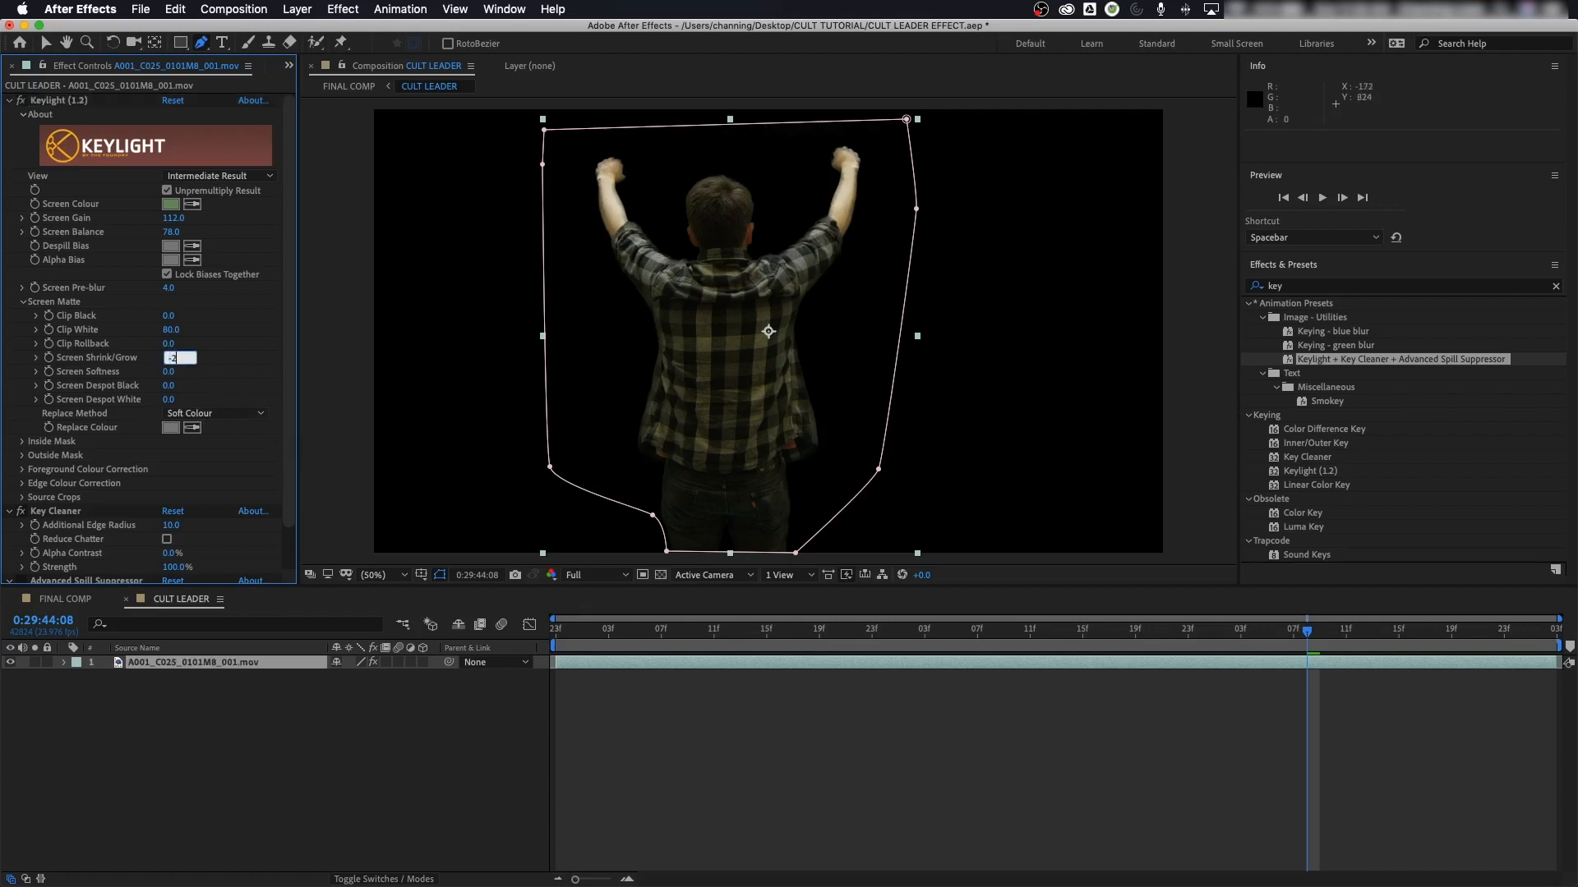
pyautogui.press('Return')
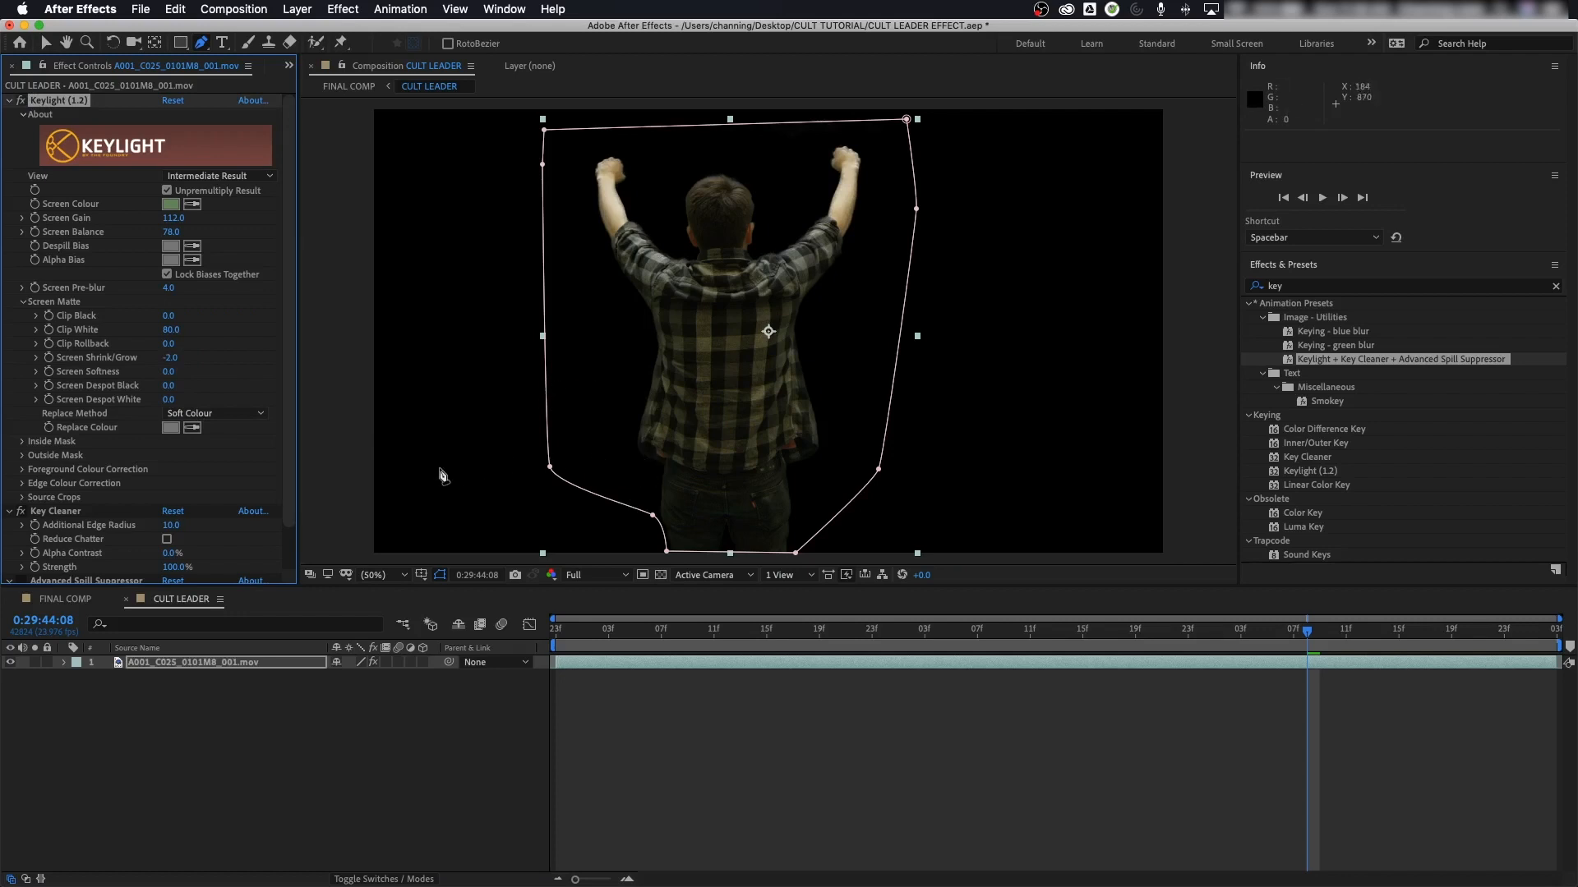
pyautogui.click(177, 359)
pyautogui.write('-3')
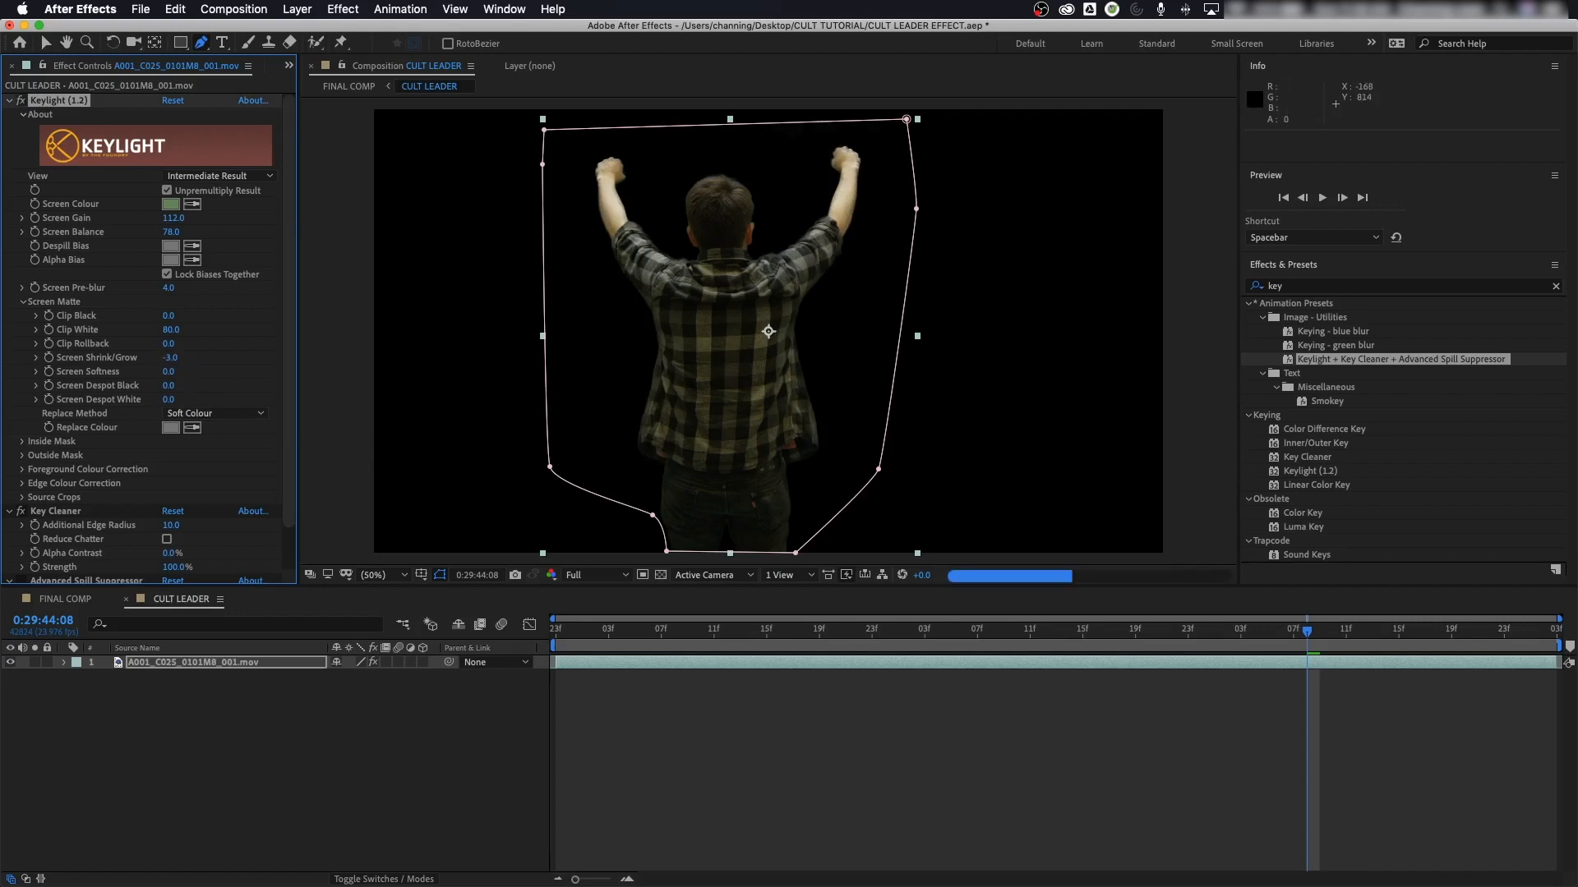
pyautogui.press('Return')
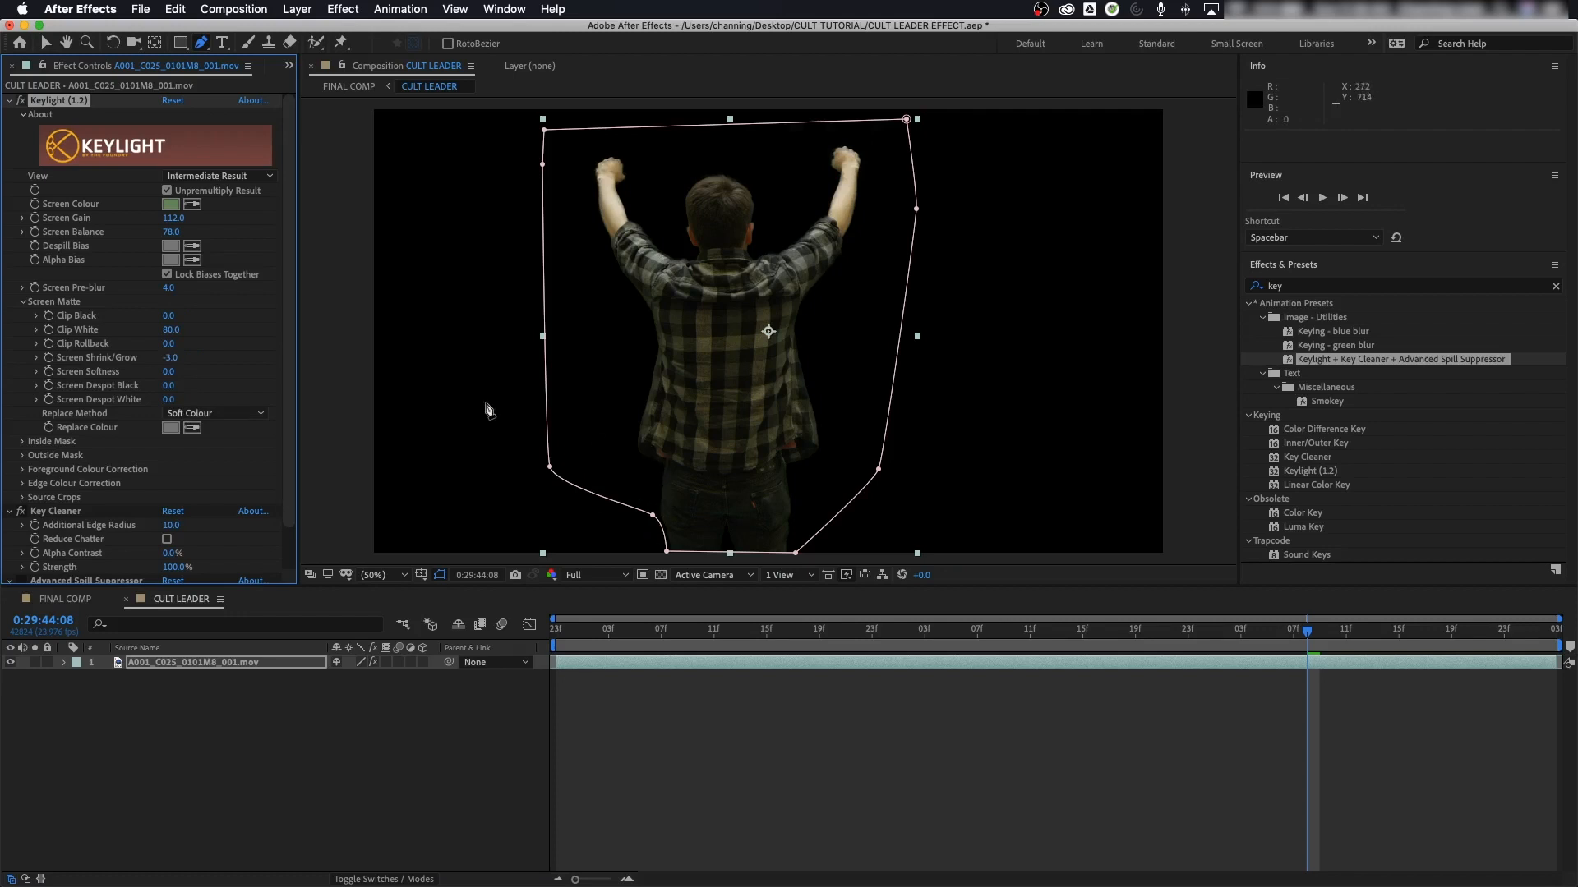
# Step: Set Keylight's Screen Softness to 2, and raise it to 14.8 to exaggerate the softening of the man's edges
pyautogui.click(168, 372)
pyautogui.write('2')
pyautogui.press('Return')
pyautogui.moveTo(172, 380); pyautogui.dragTo(278, 385)
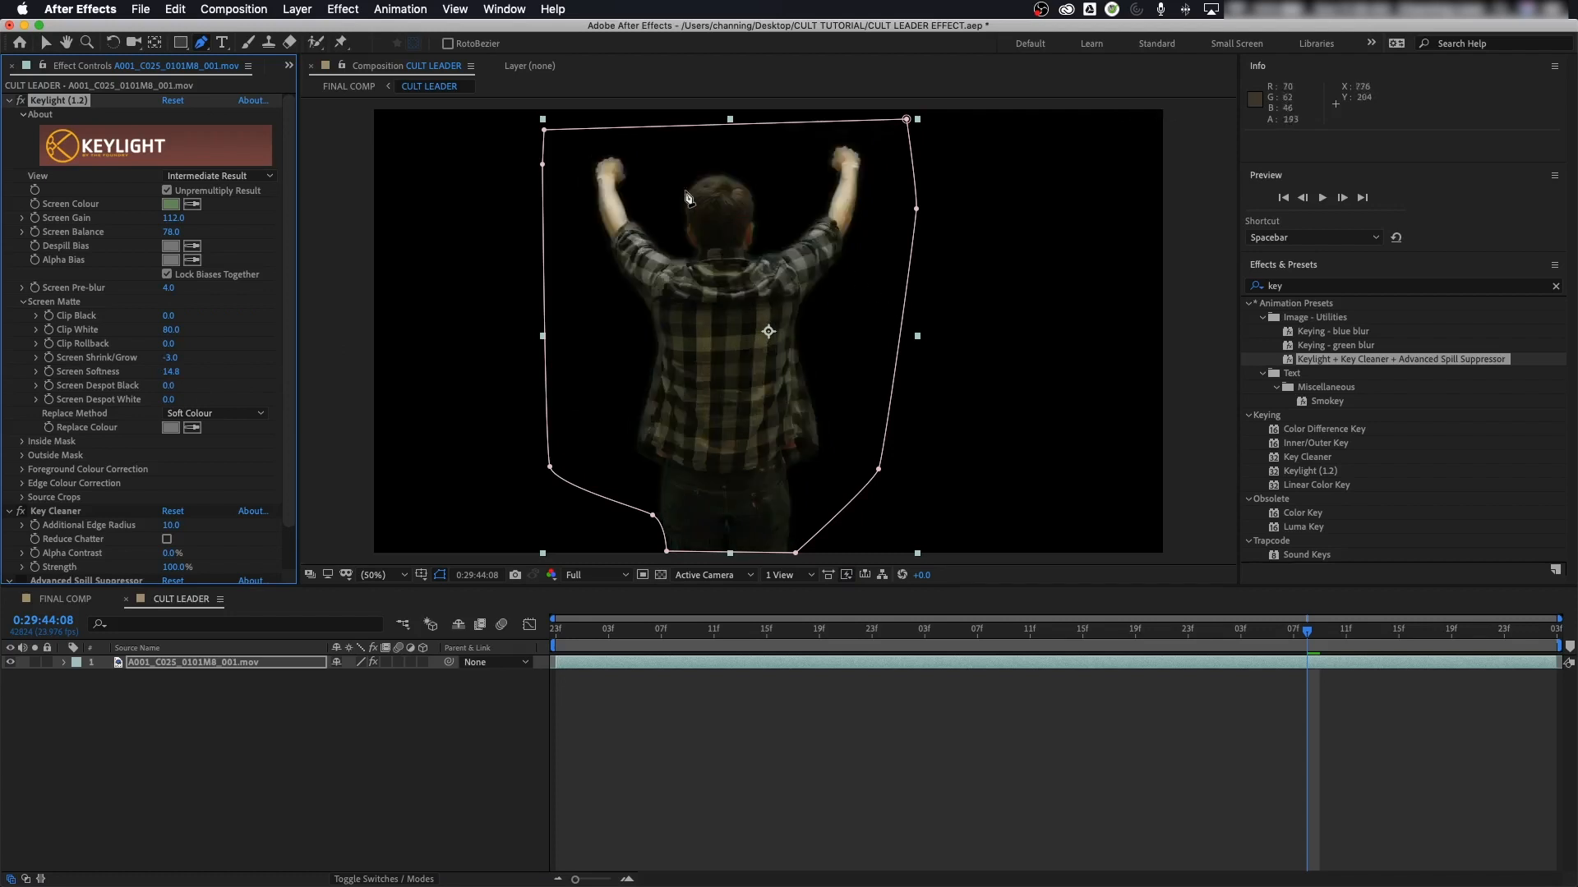
# Step: Try a Keylight Screen Softness of 3 on the man's edges and settle on 2
pyautogui.click(170, 372)
pyautogui.write('3')
pyautogui.press('Return')
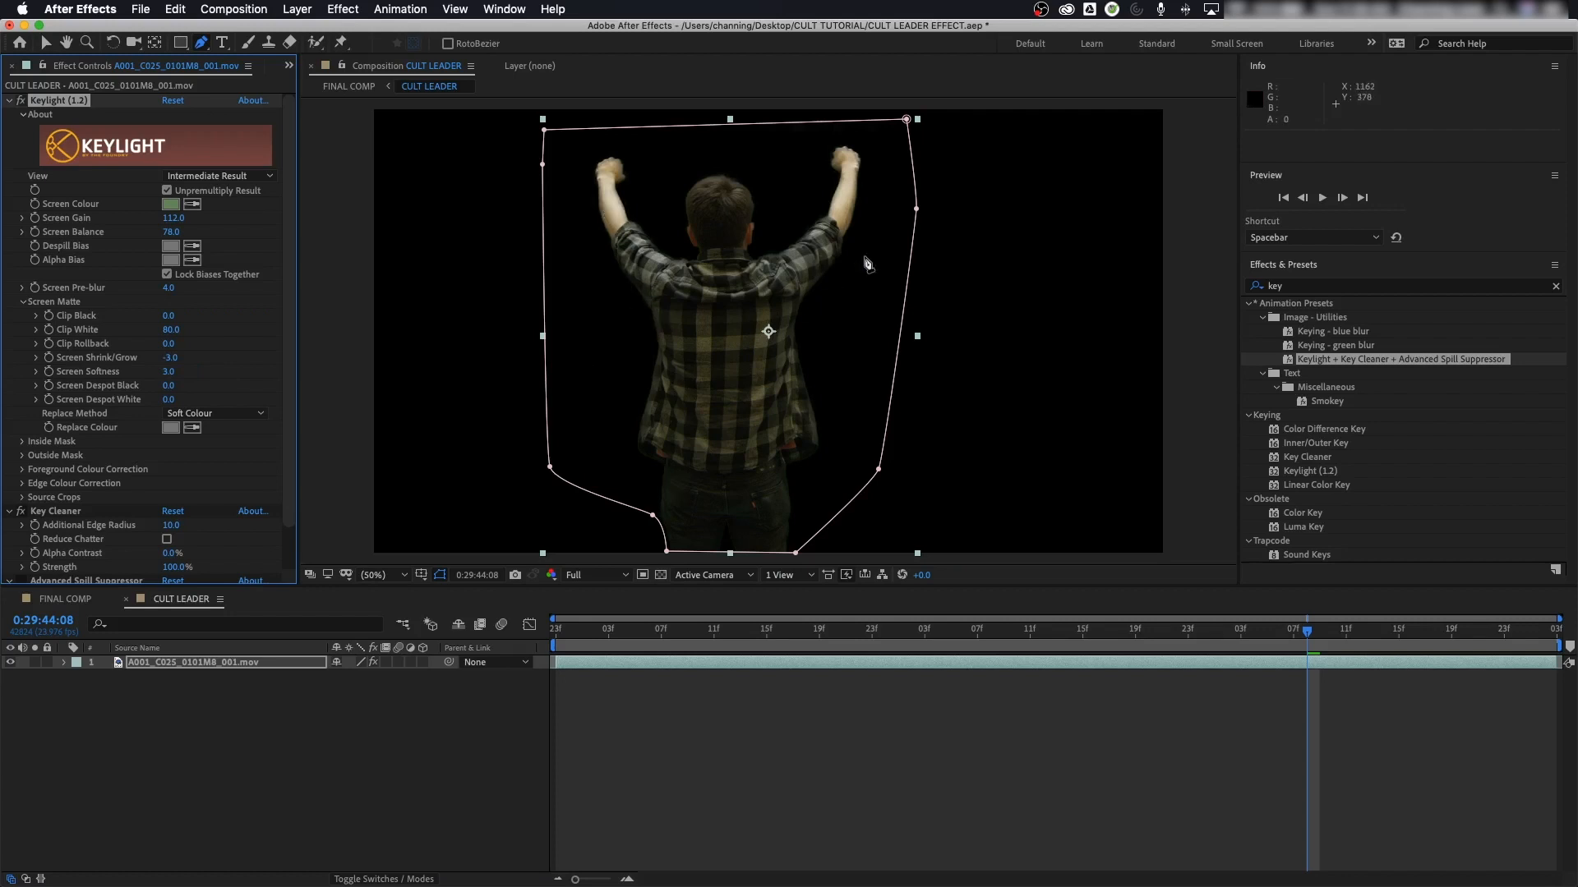
pyautogui.click(168, 373)
pyautogui.write('2')
pyautogui.press('Return')
# Step: In the FINAL COMP composition, scale the CULT LEADER layer up to 226%
pyautogui.click(59, 597)
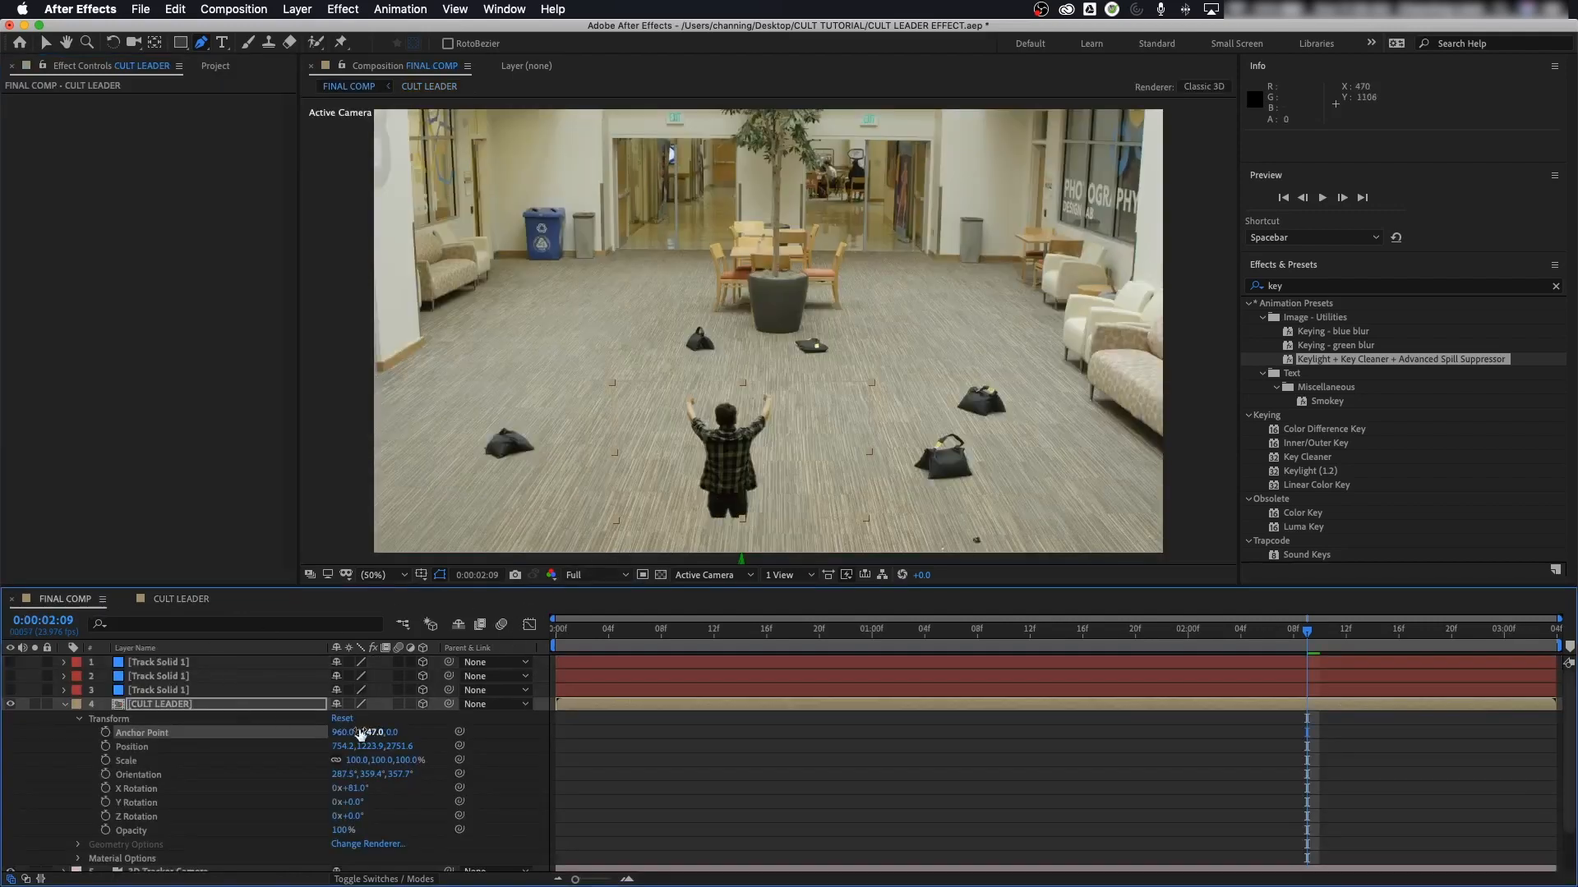
pyautogui.press('s')
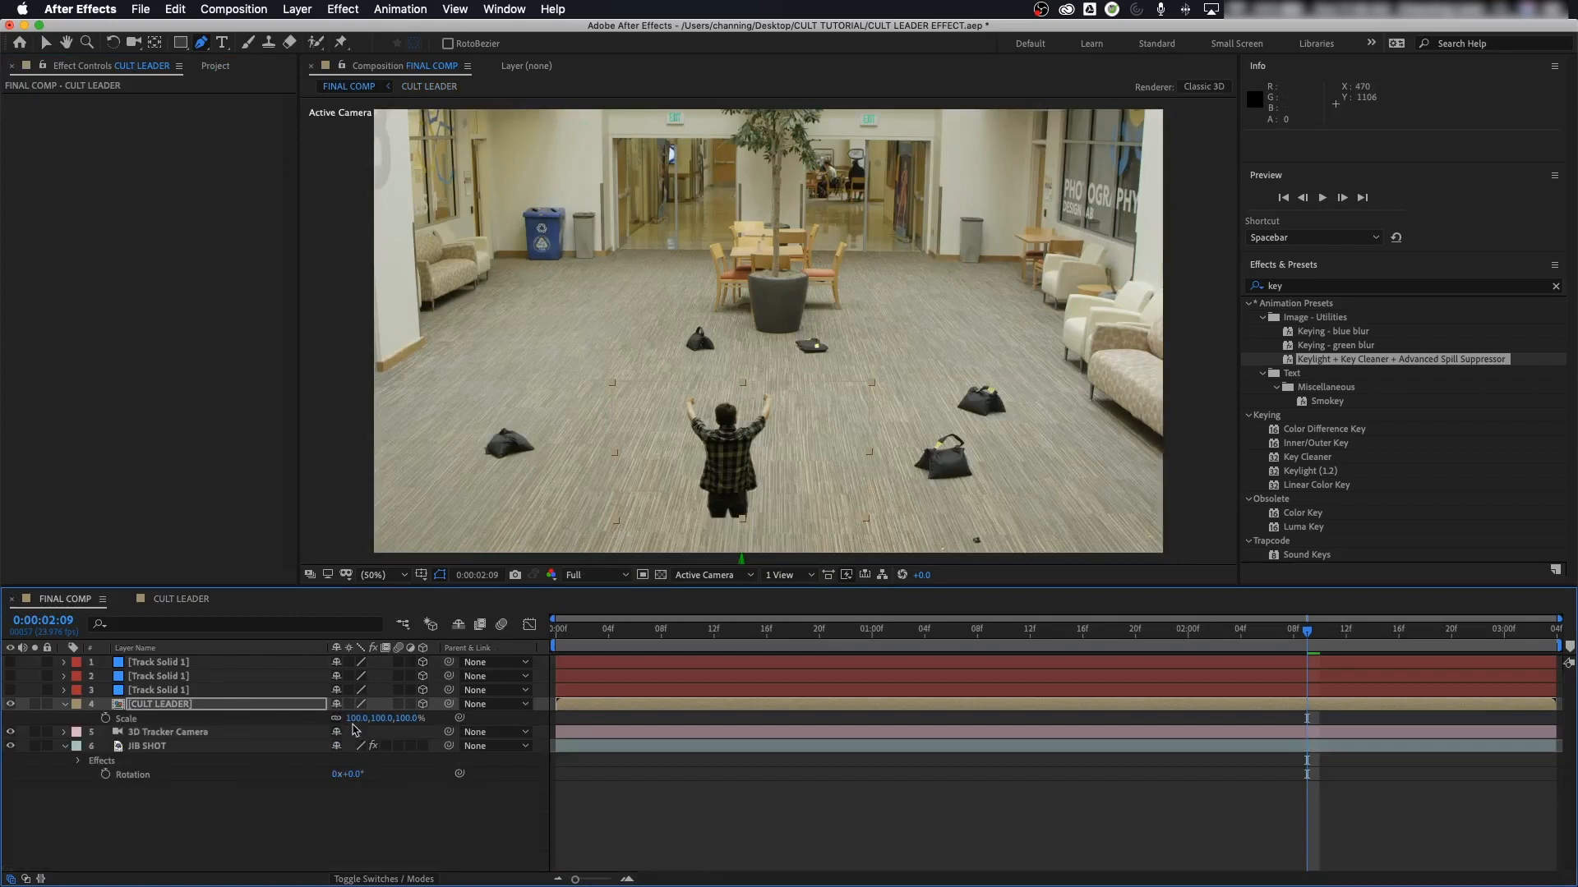
pyautogui.moveTo(359, 722); pyautogui.dragTo(475, 734)
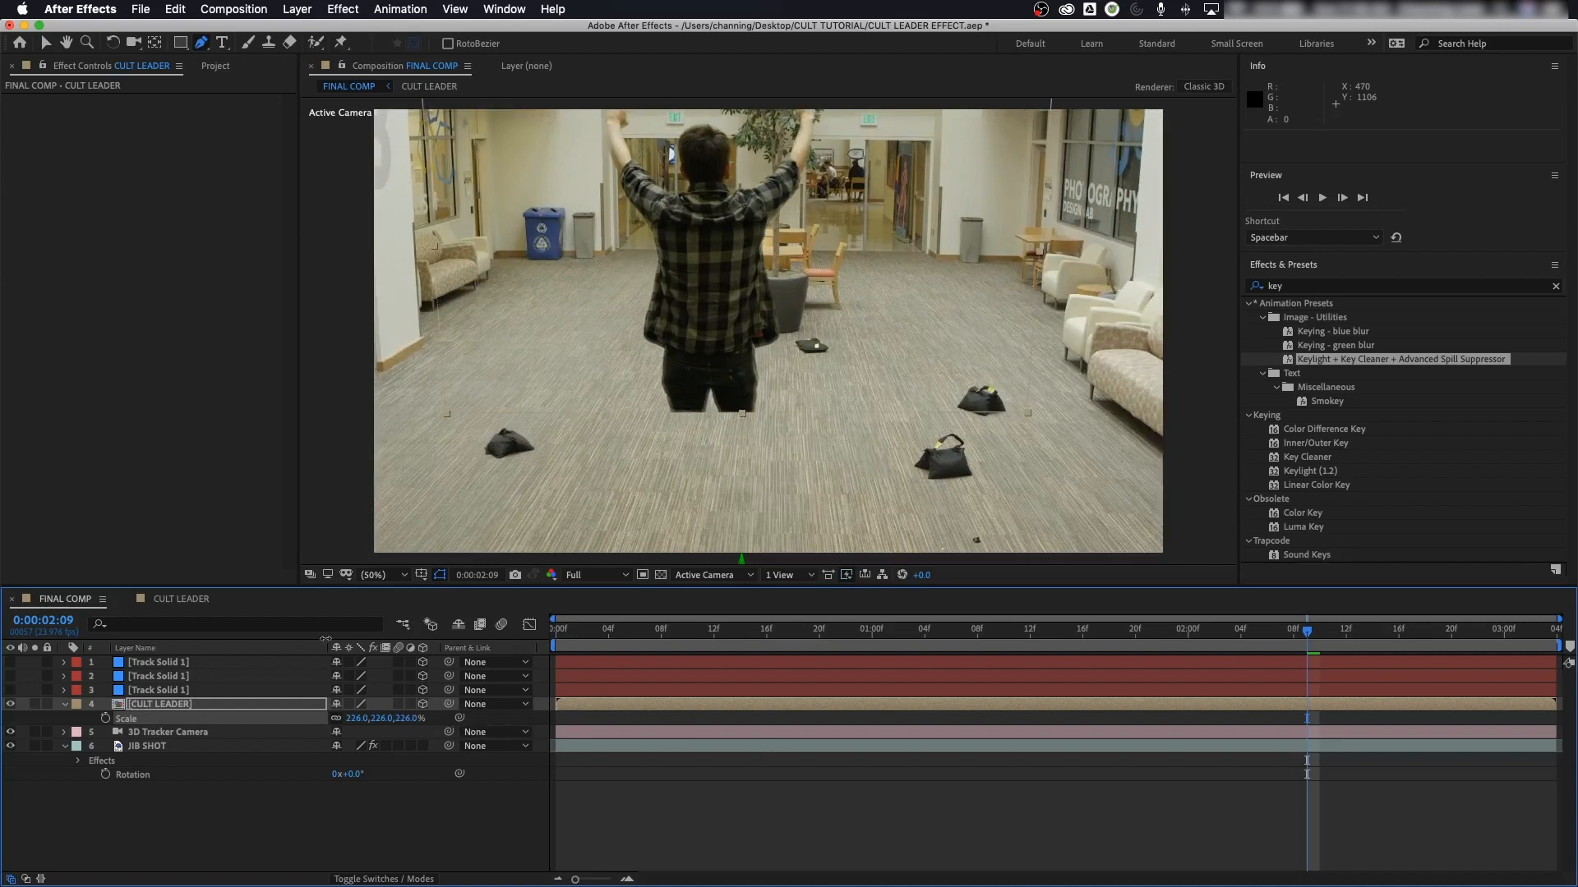
# Step: Reposition the CULT LEADER layer in 3D space to about 1242.2, 2727.9, 413.6, closer to the camera
pyautogui.doubleClick(65, 705)
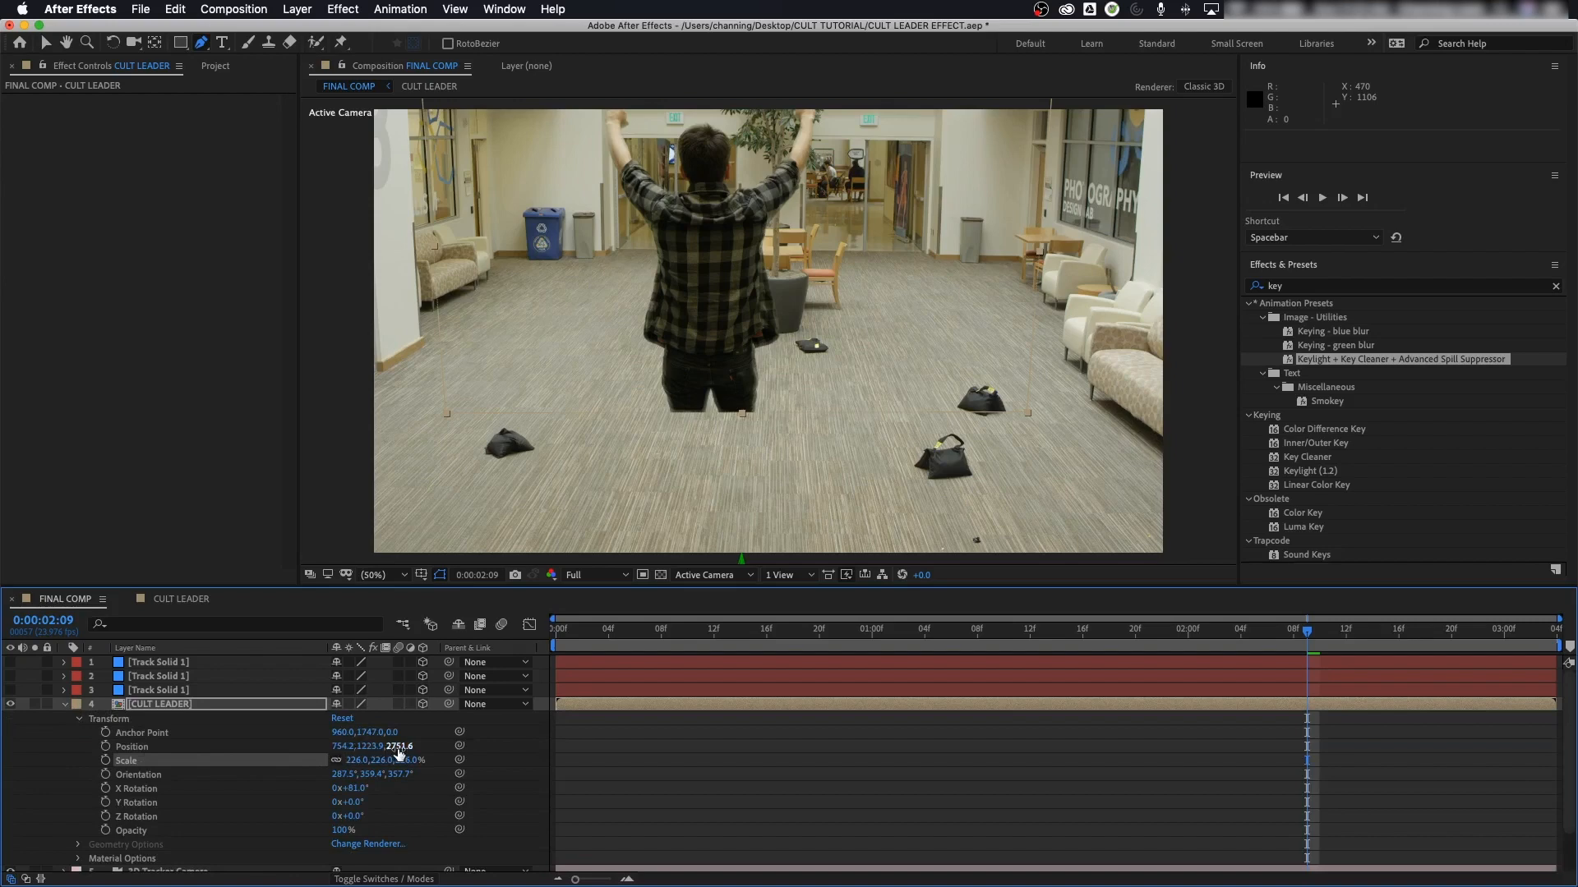
pyautogui.moveTo(398, 752); pyautogui.dragTo(107, 732)
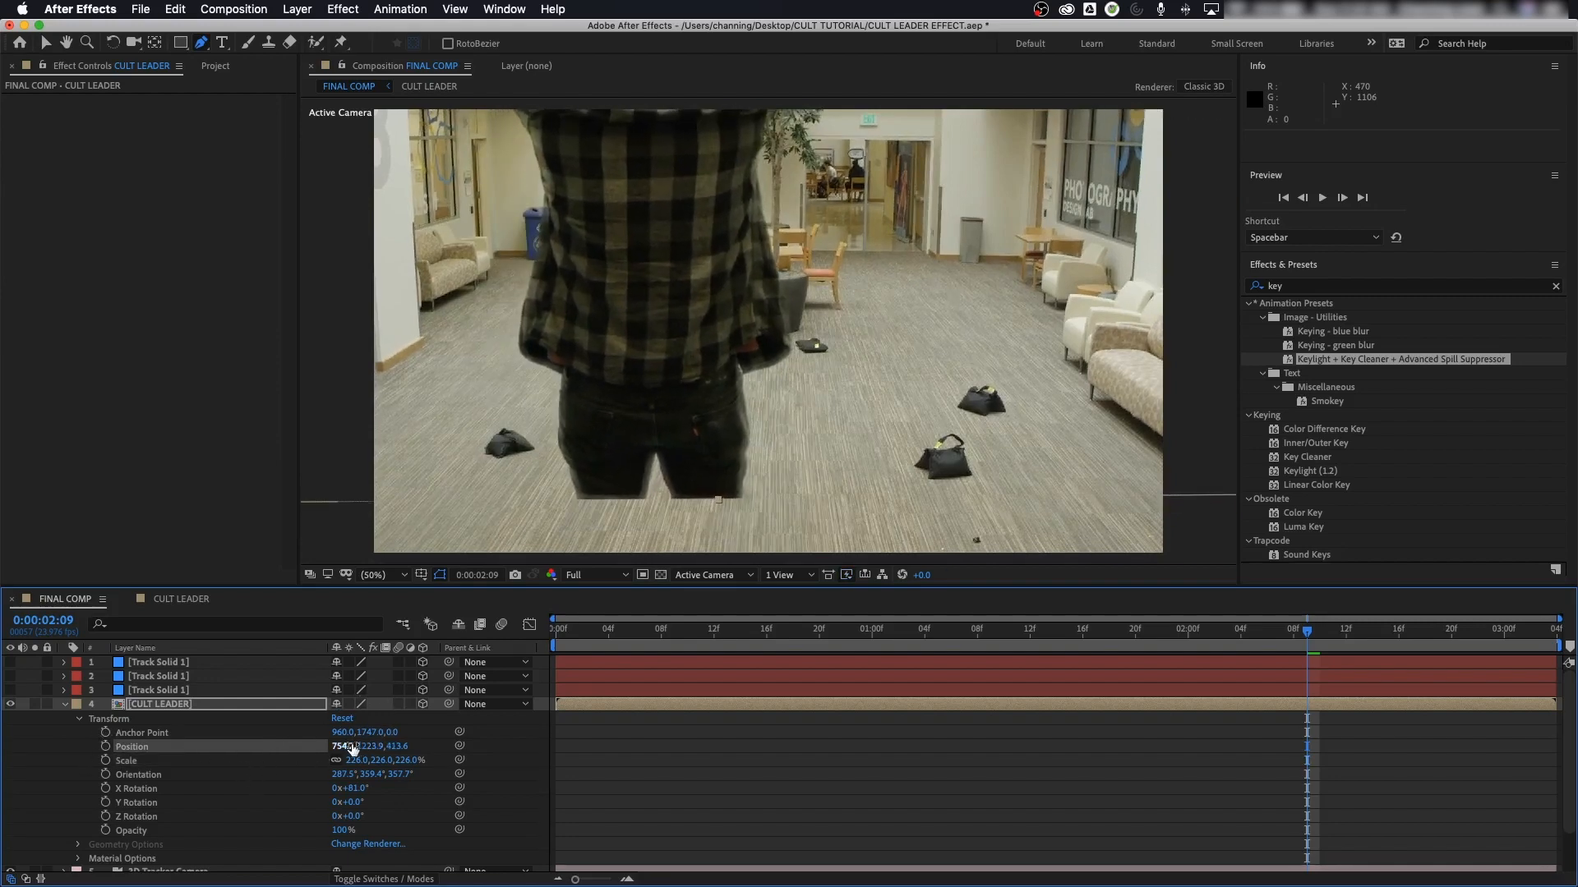
pyautogui.moveTo(348, 749); pyautogui.dragTo(744, 772)
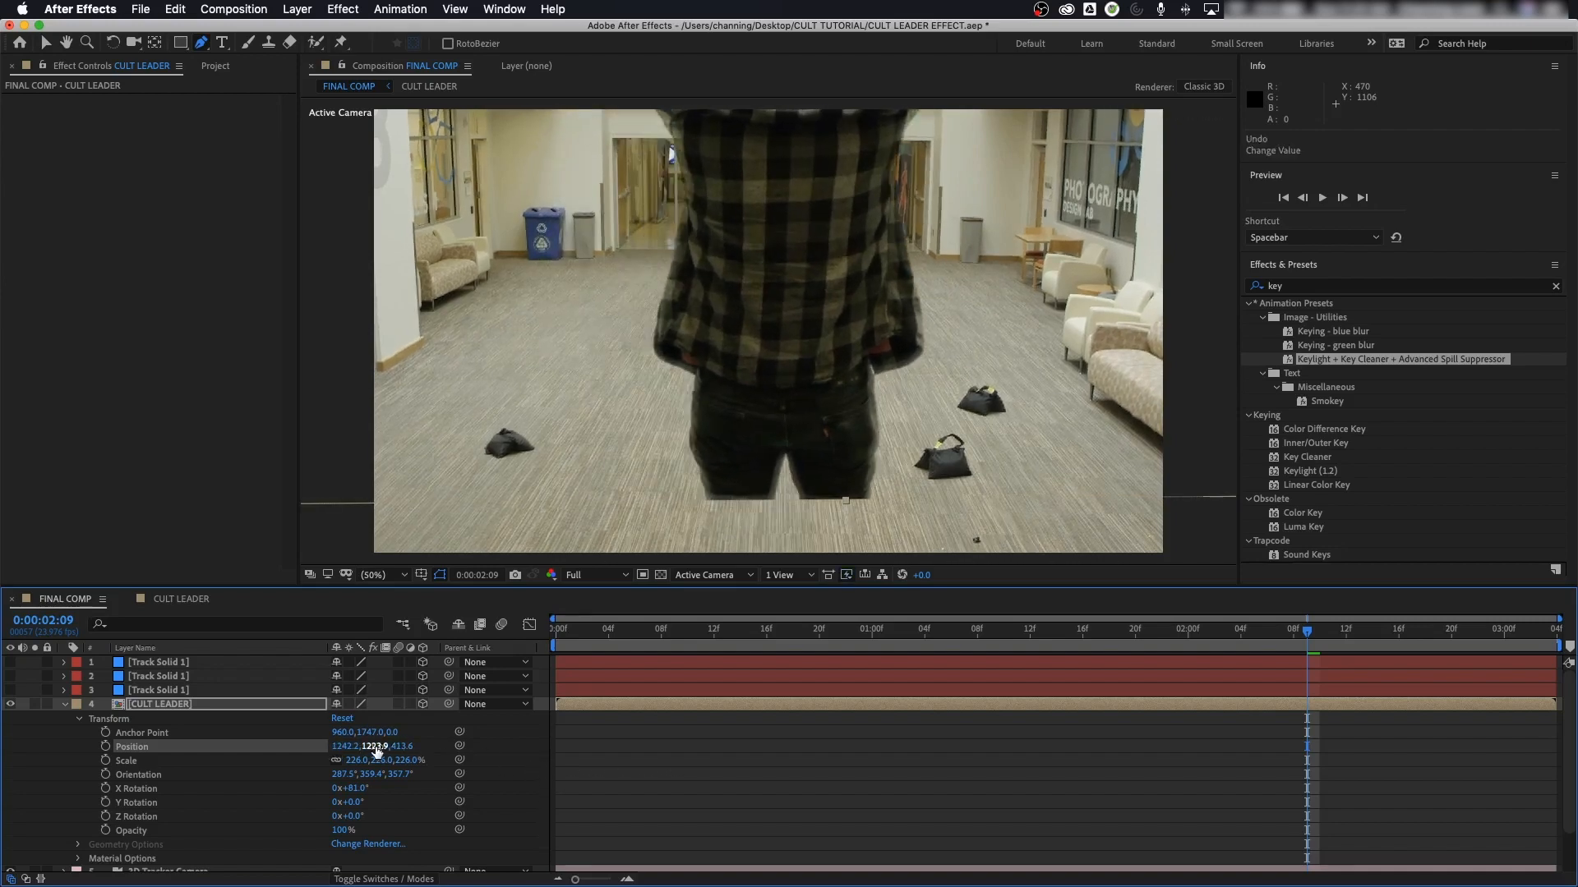
pyautogui.moveTo(379, 747); pyautogui.dragTo(490, 643)
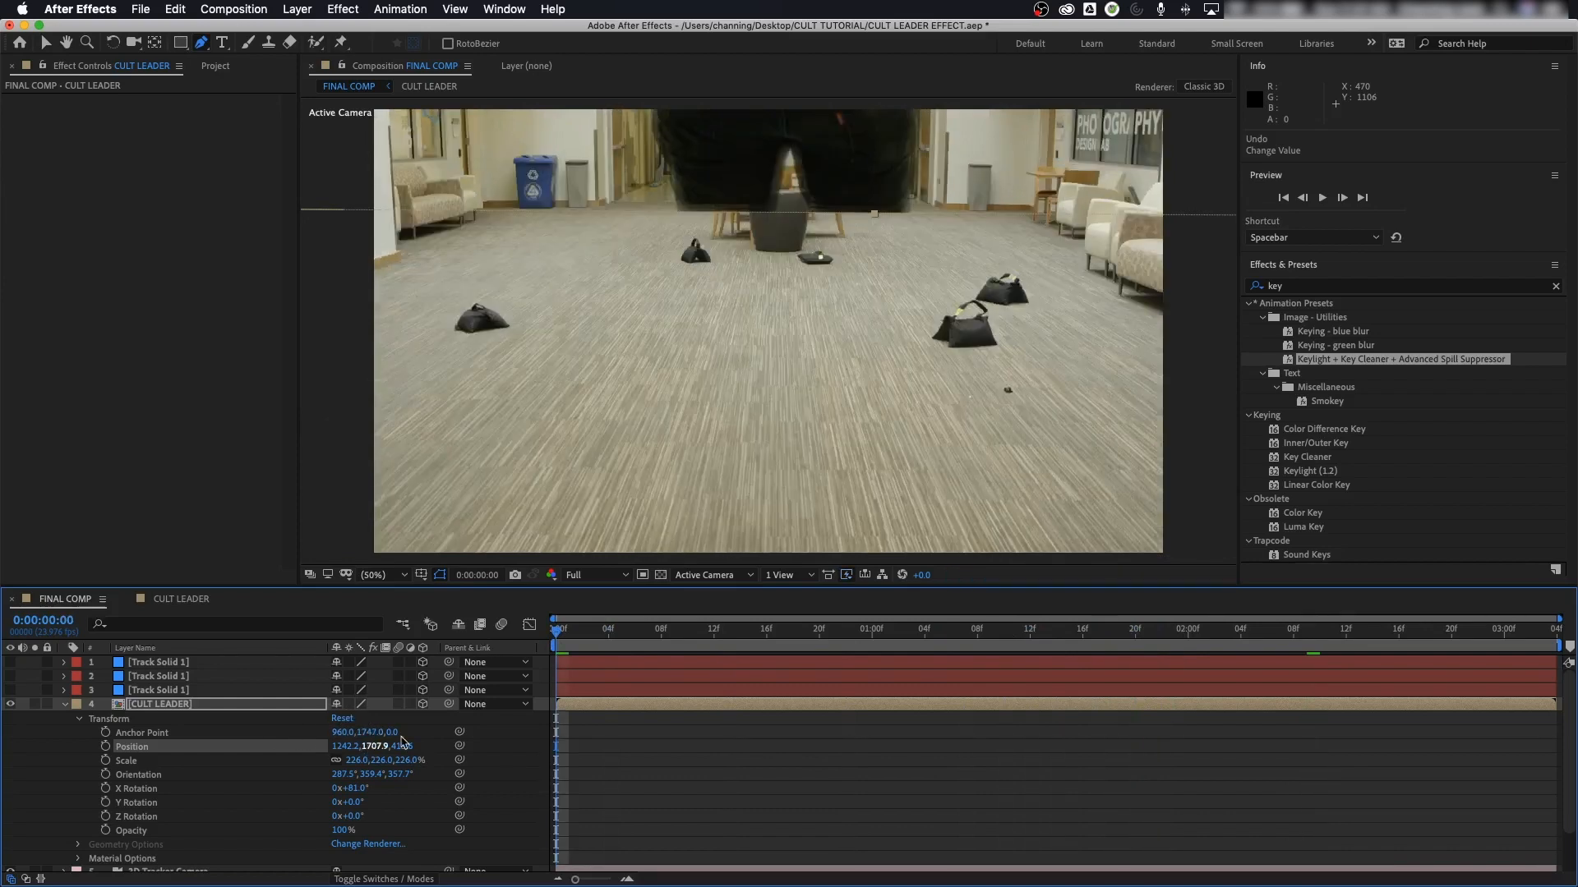
pyautogui.moveTo(361, 750); pyautogui.dragTo(1218, 746)
pyautogui.press('super+z')
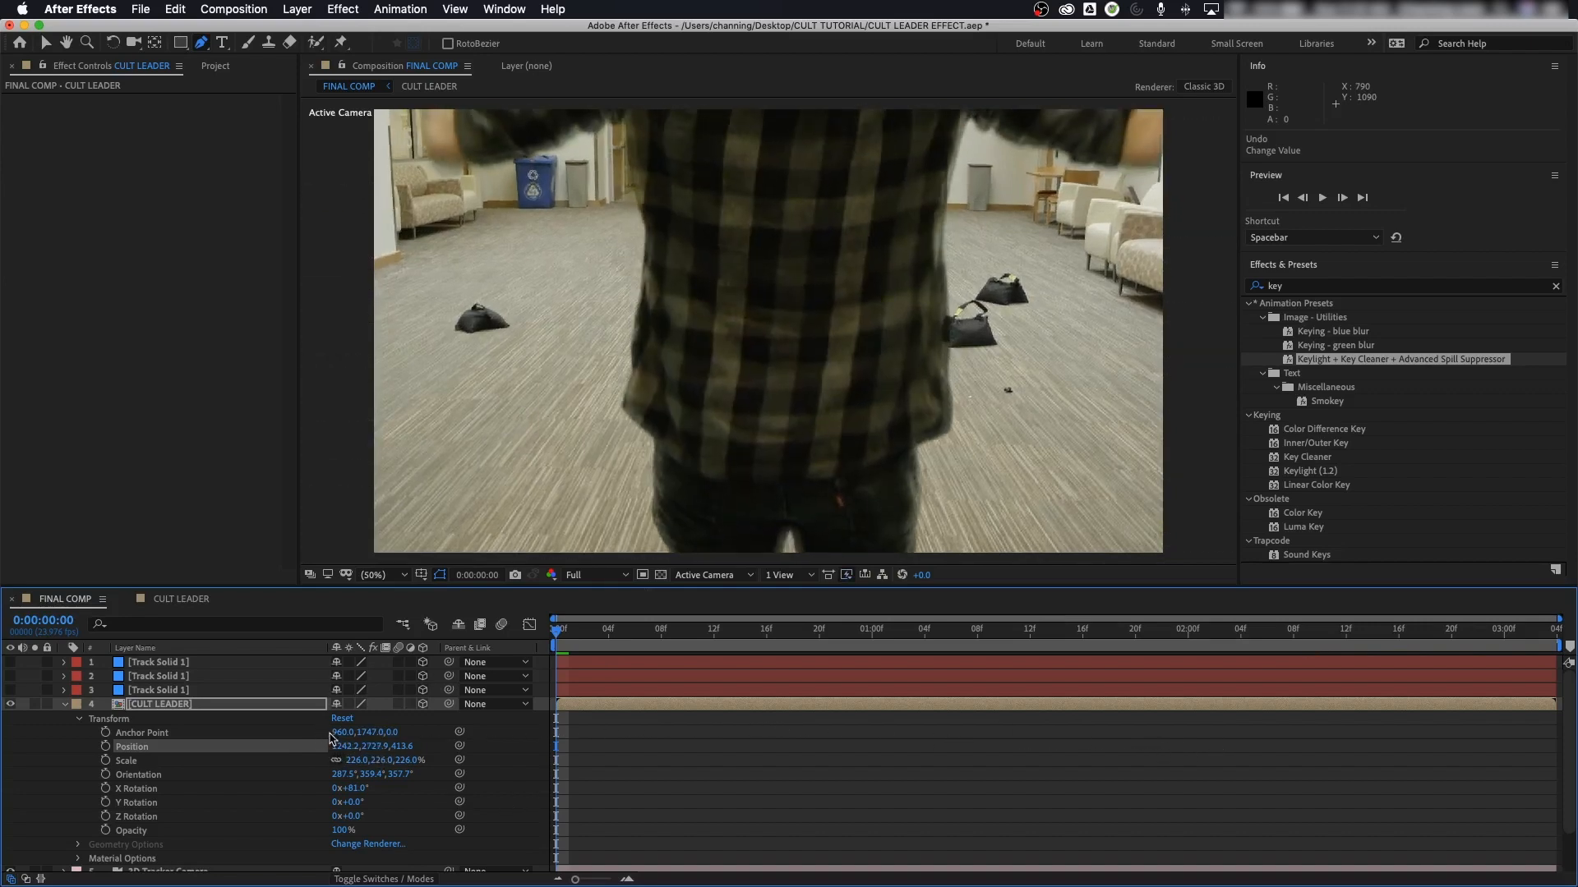
# Step: Reduce the CULT LEADER layer's scale to 210% and preview FINAL COMP from the start at Third resolution
pyautogui.moveTo(358, 767); pyautogui.dragTo(352, 766)
pyautogui.click(598, 575)
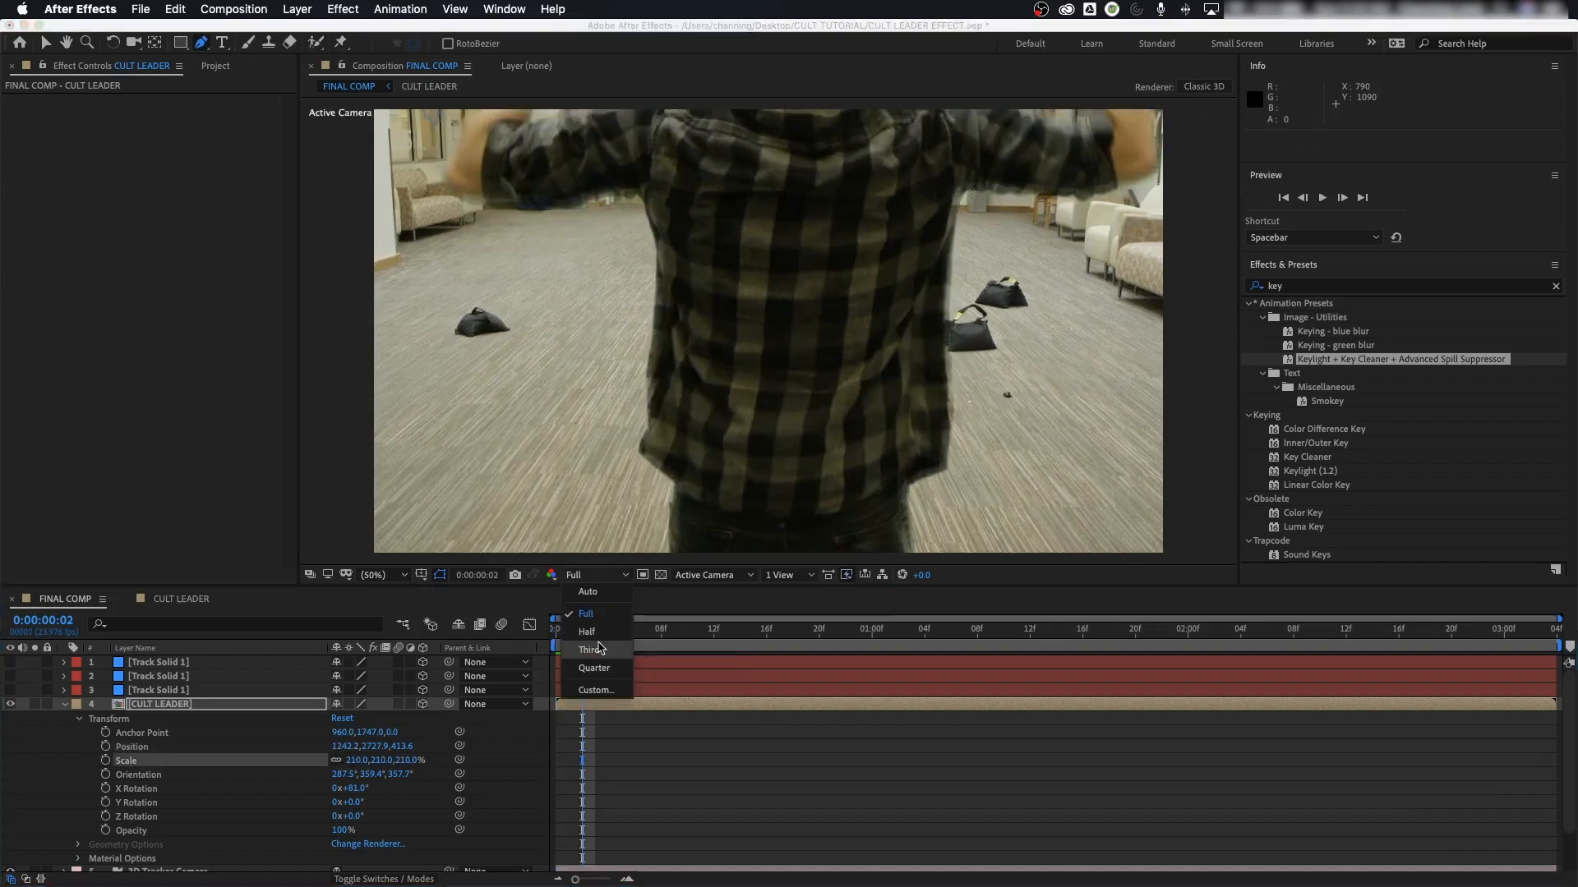
pyautogui.click(600, 647)
pyautogui.click(565, 635)
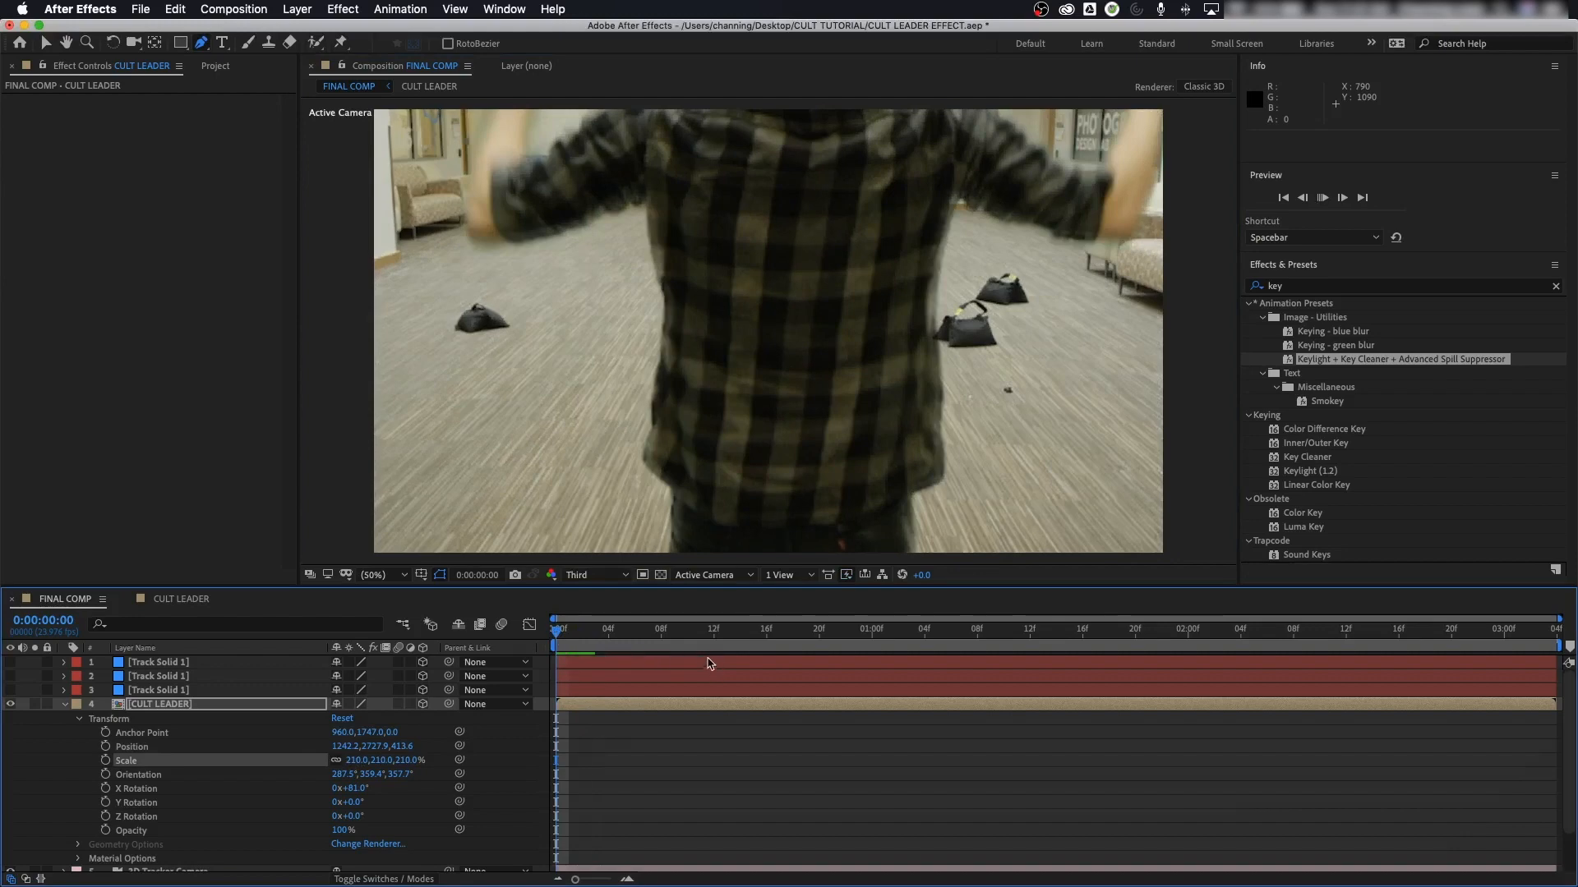
pyautogui.press('space')
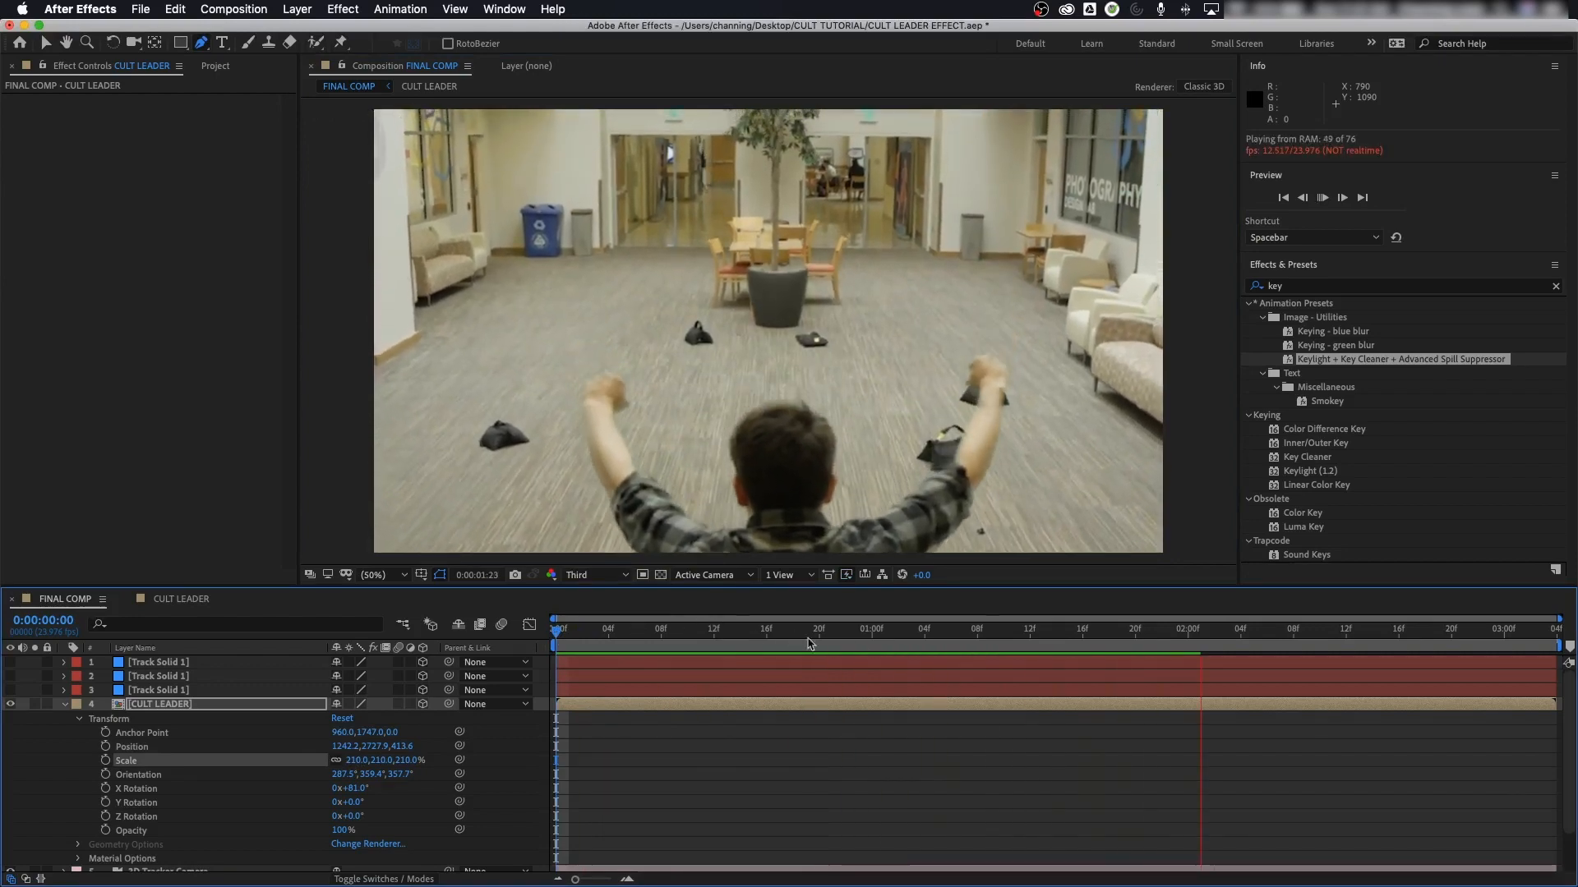
pyautogui.press('space')
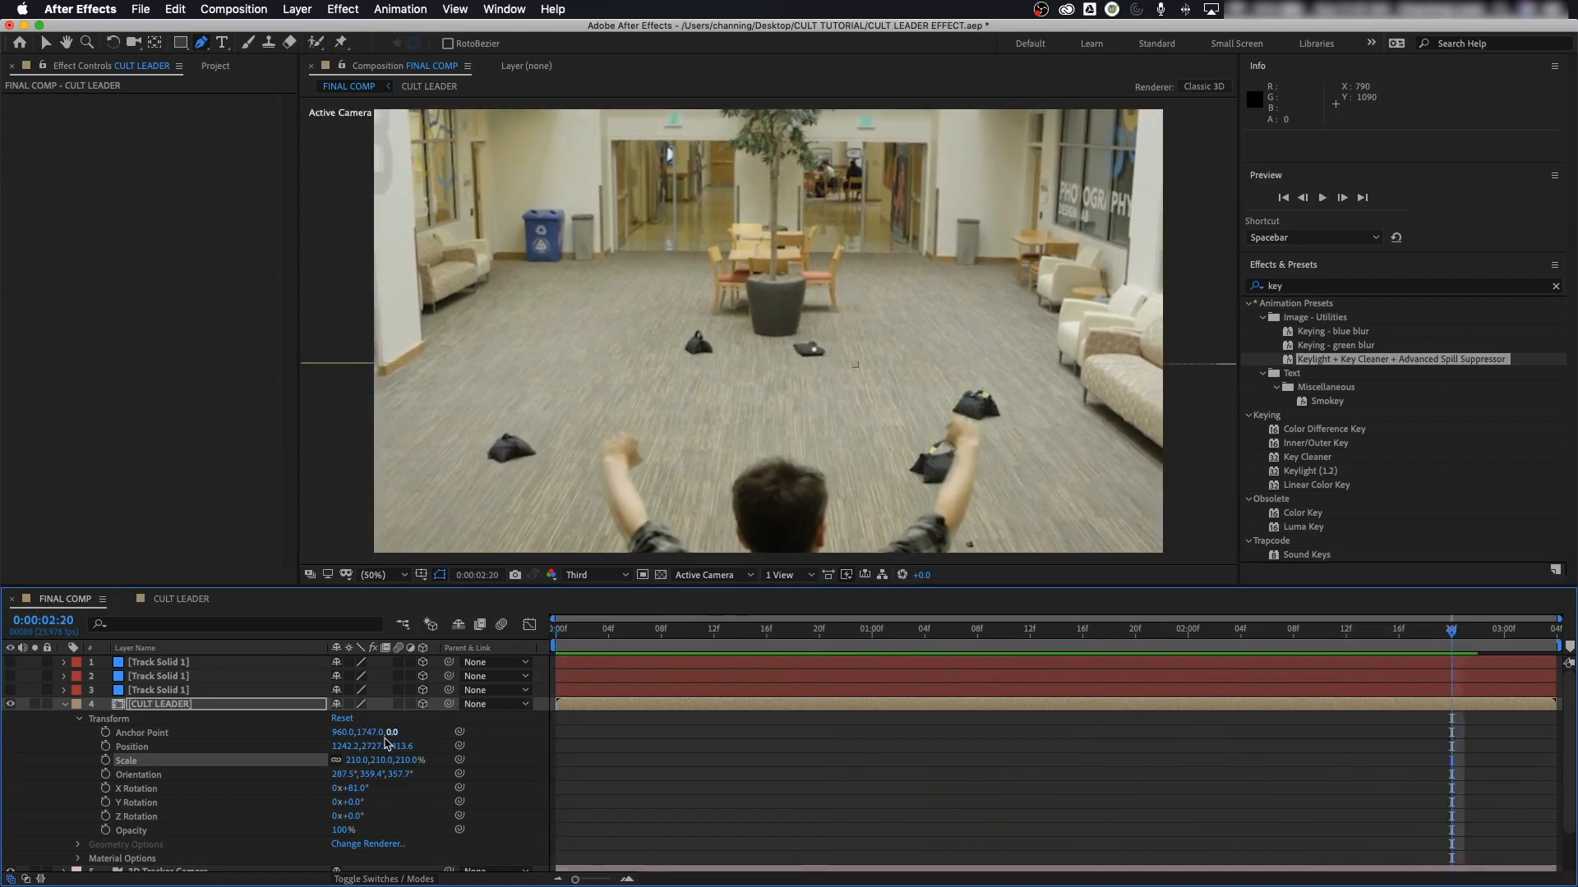
# Step: Raise the CULT LEADER layer's scale to 229% and play back the shot at Third resolution
pyautogui.moveTo(354, 760); pyautogui.dragTo(372, 761)
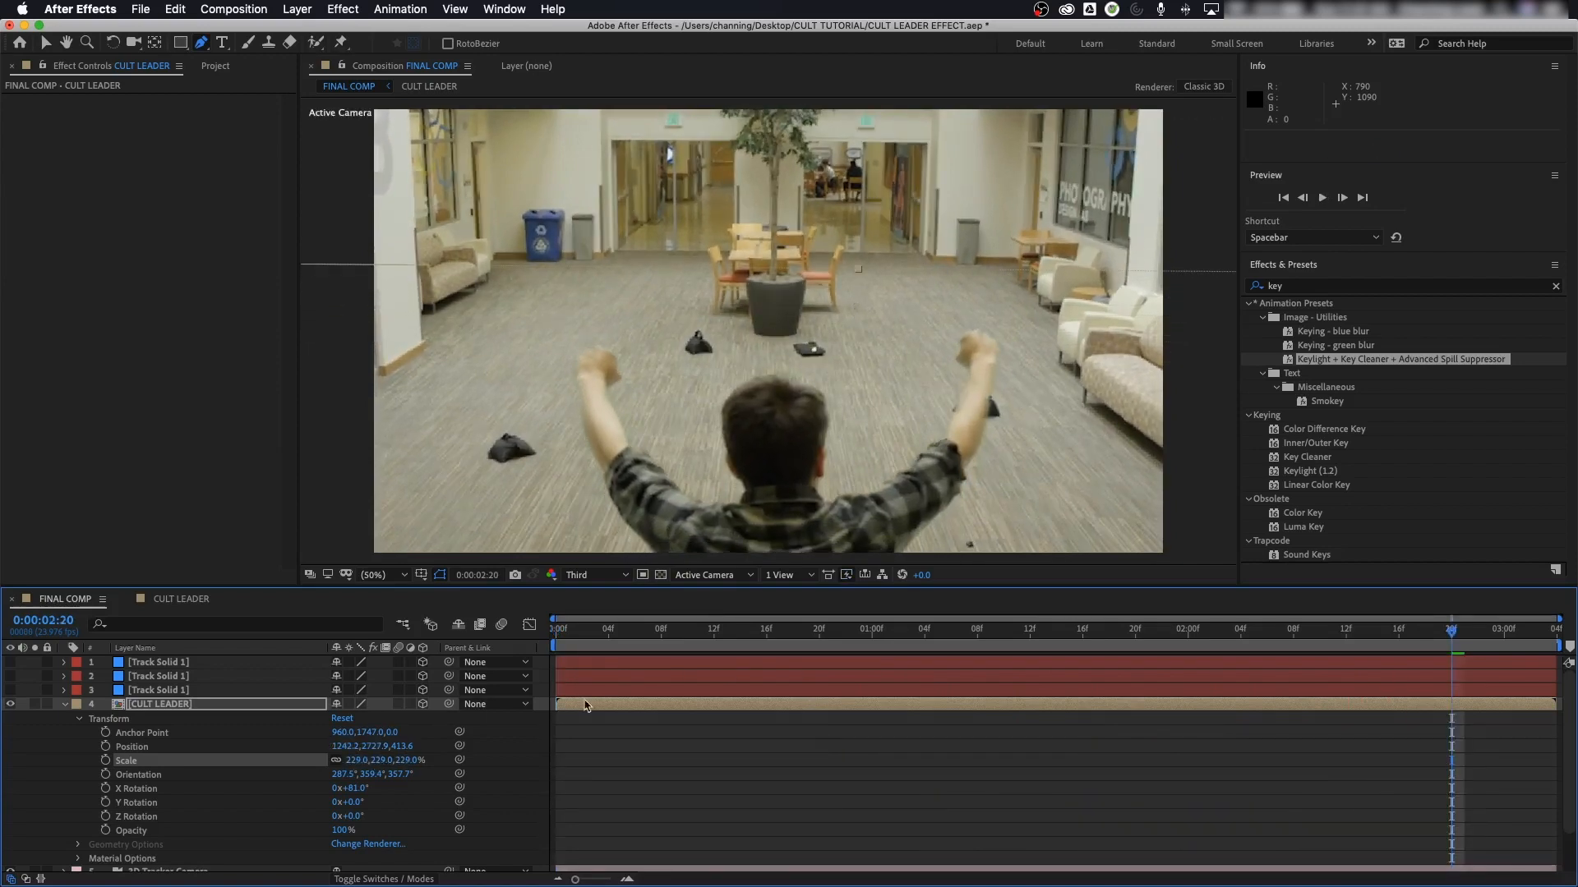
pyautogui.click(593, 575)
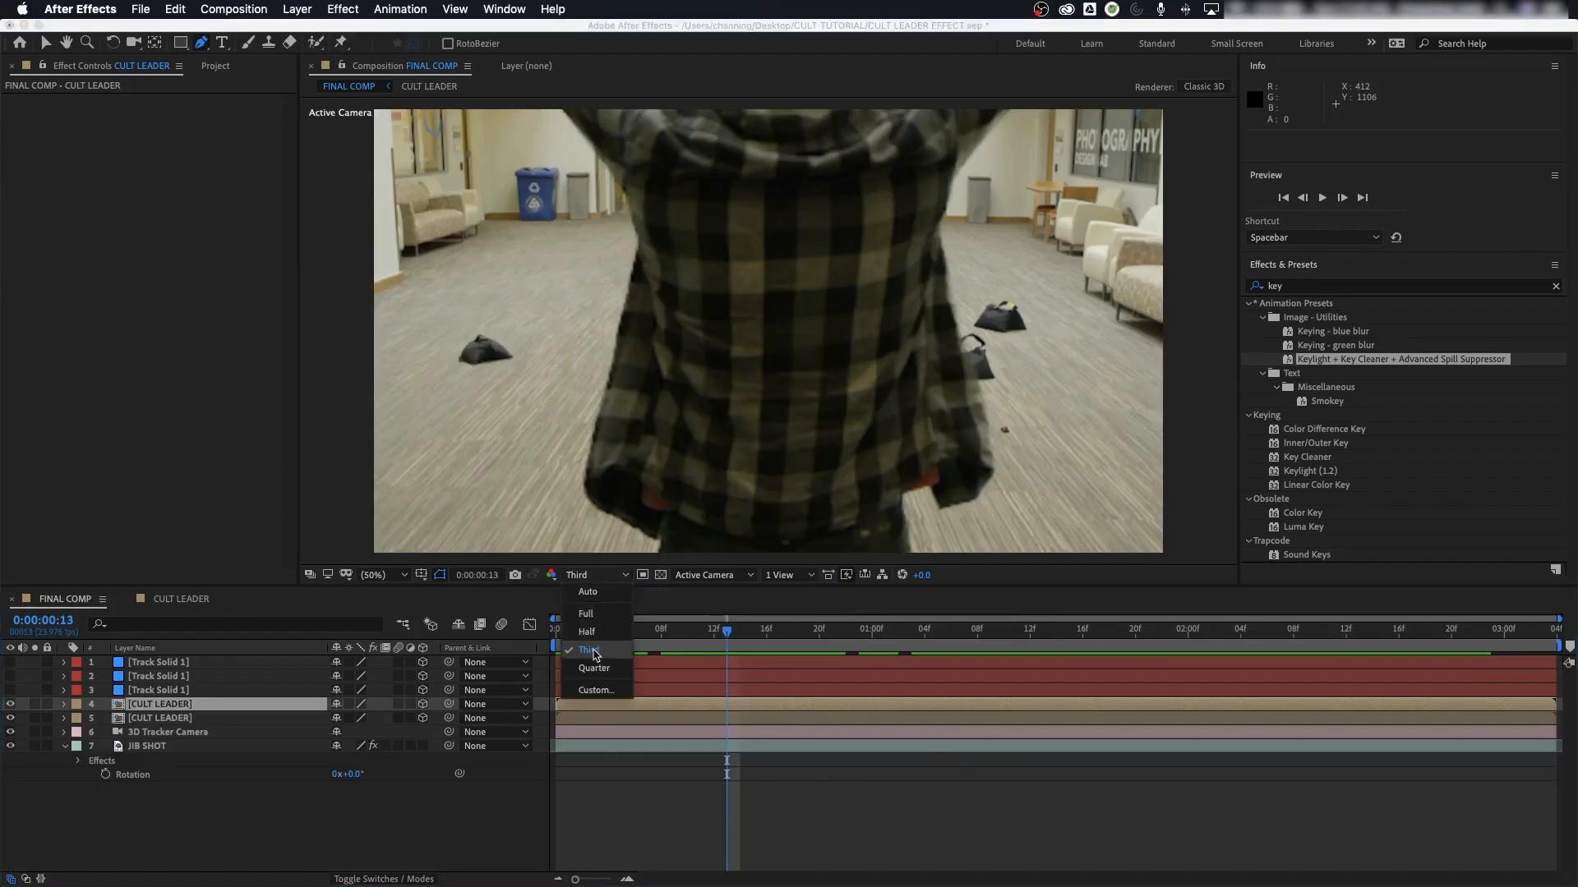
pyautogui.click(596, 651)
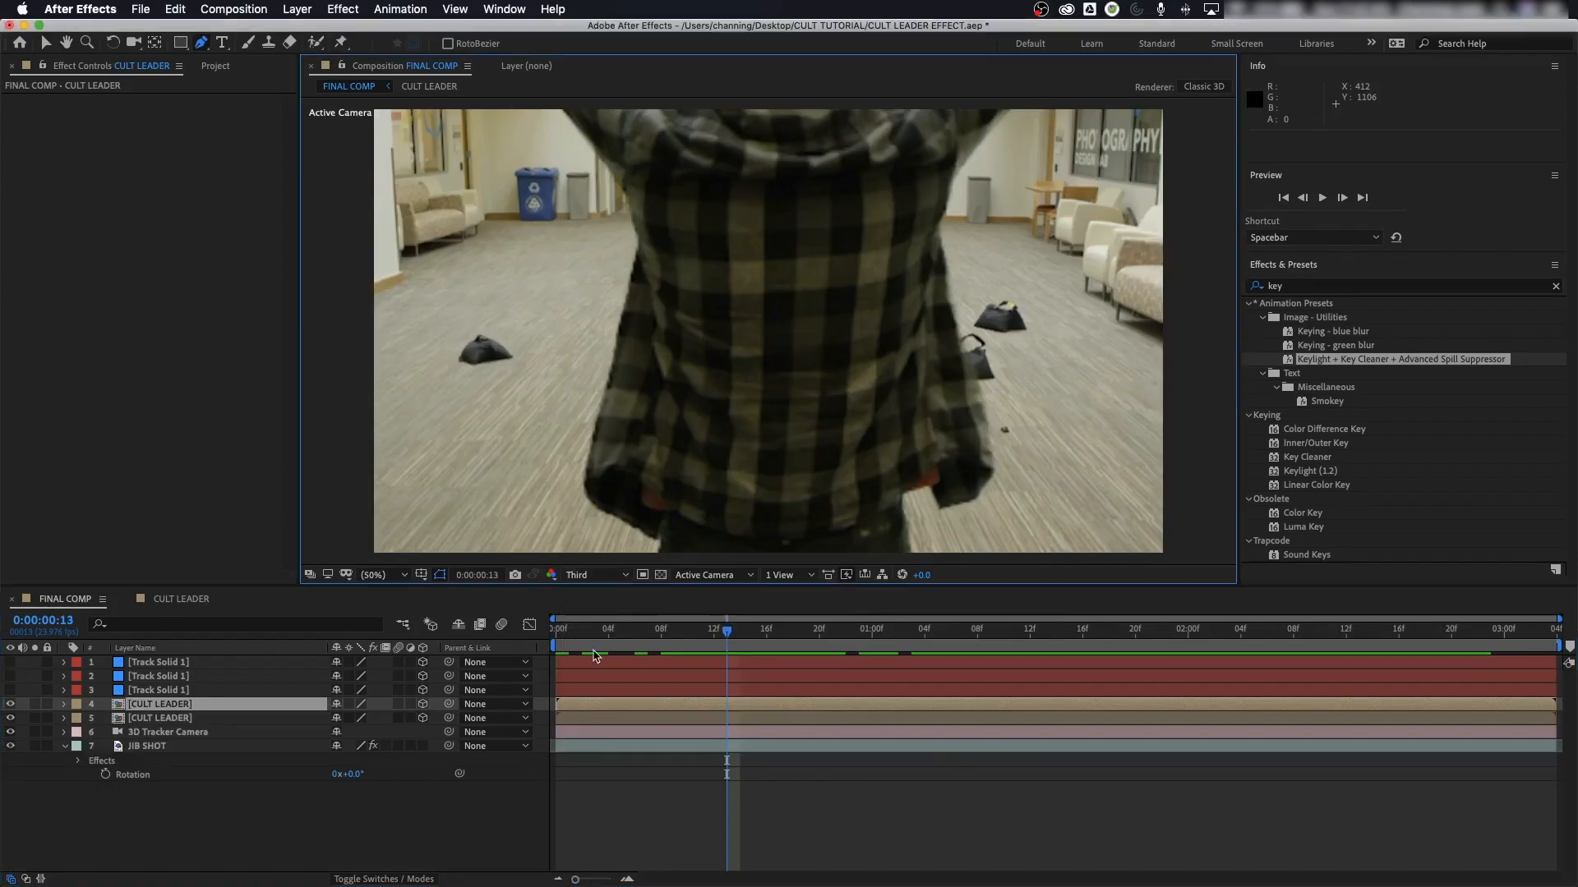
pyautogui.click(687, 631)
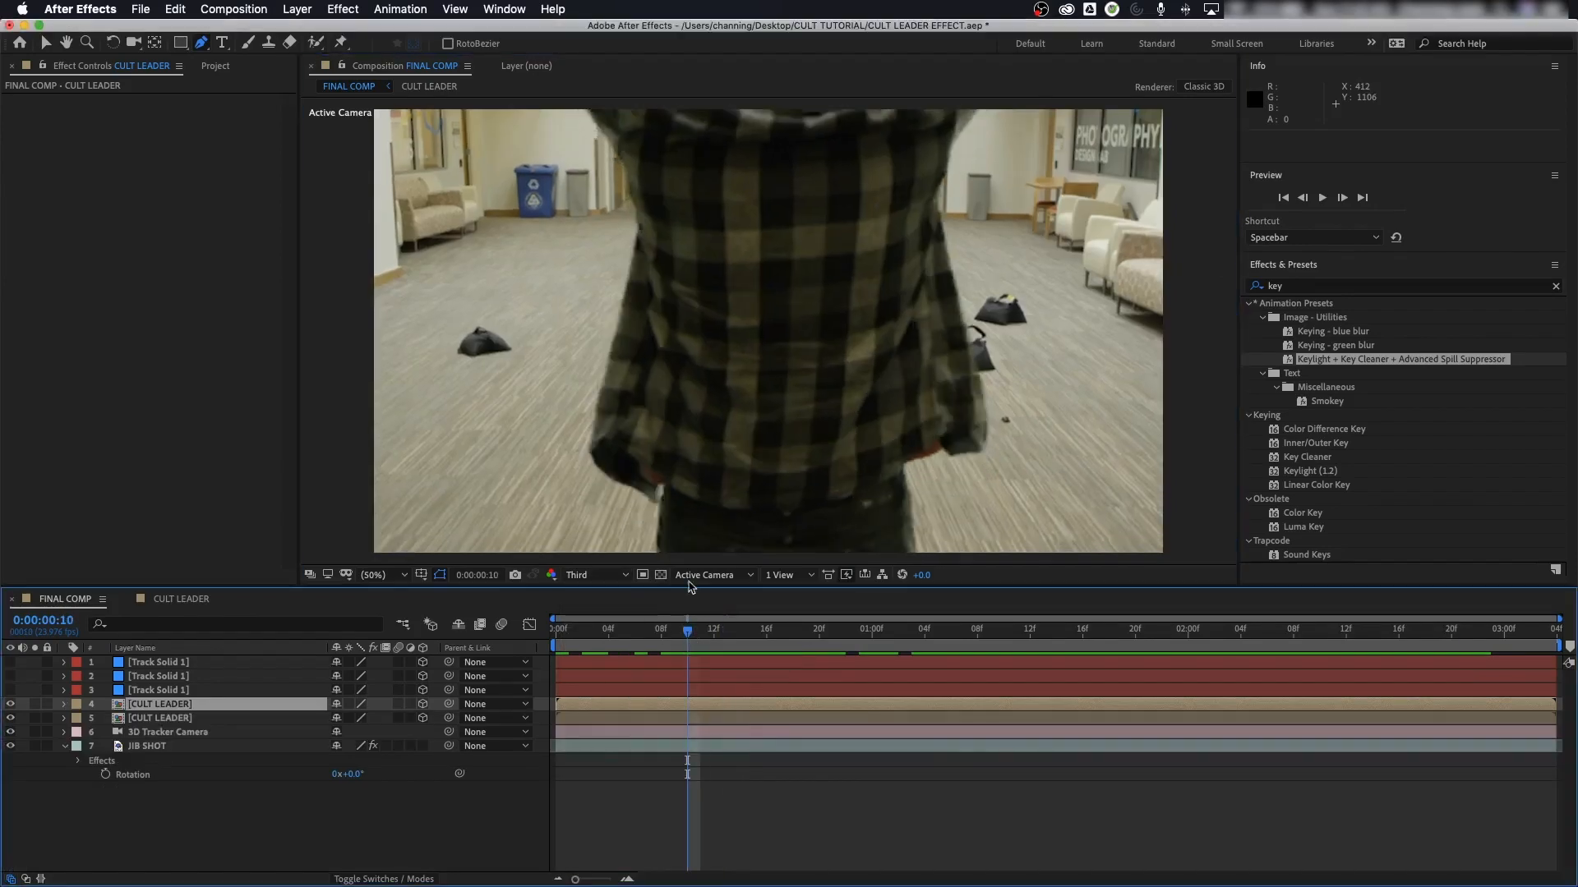
pyautogui.press('space')
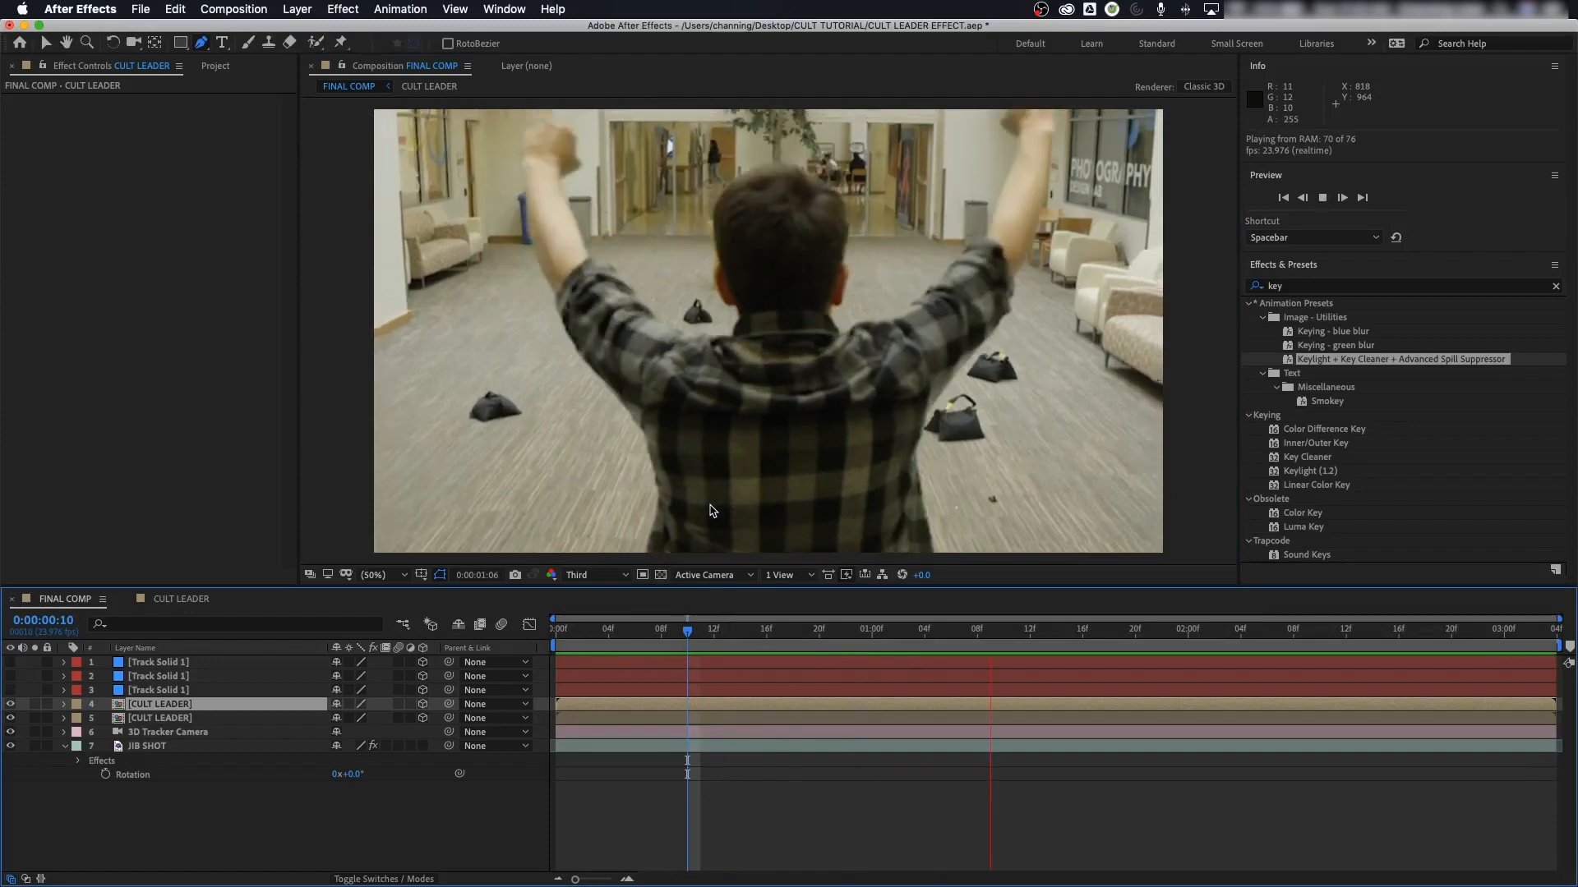
pyautogui.press('space')
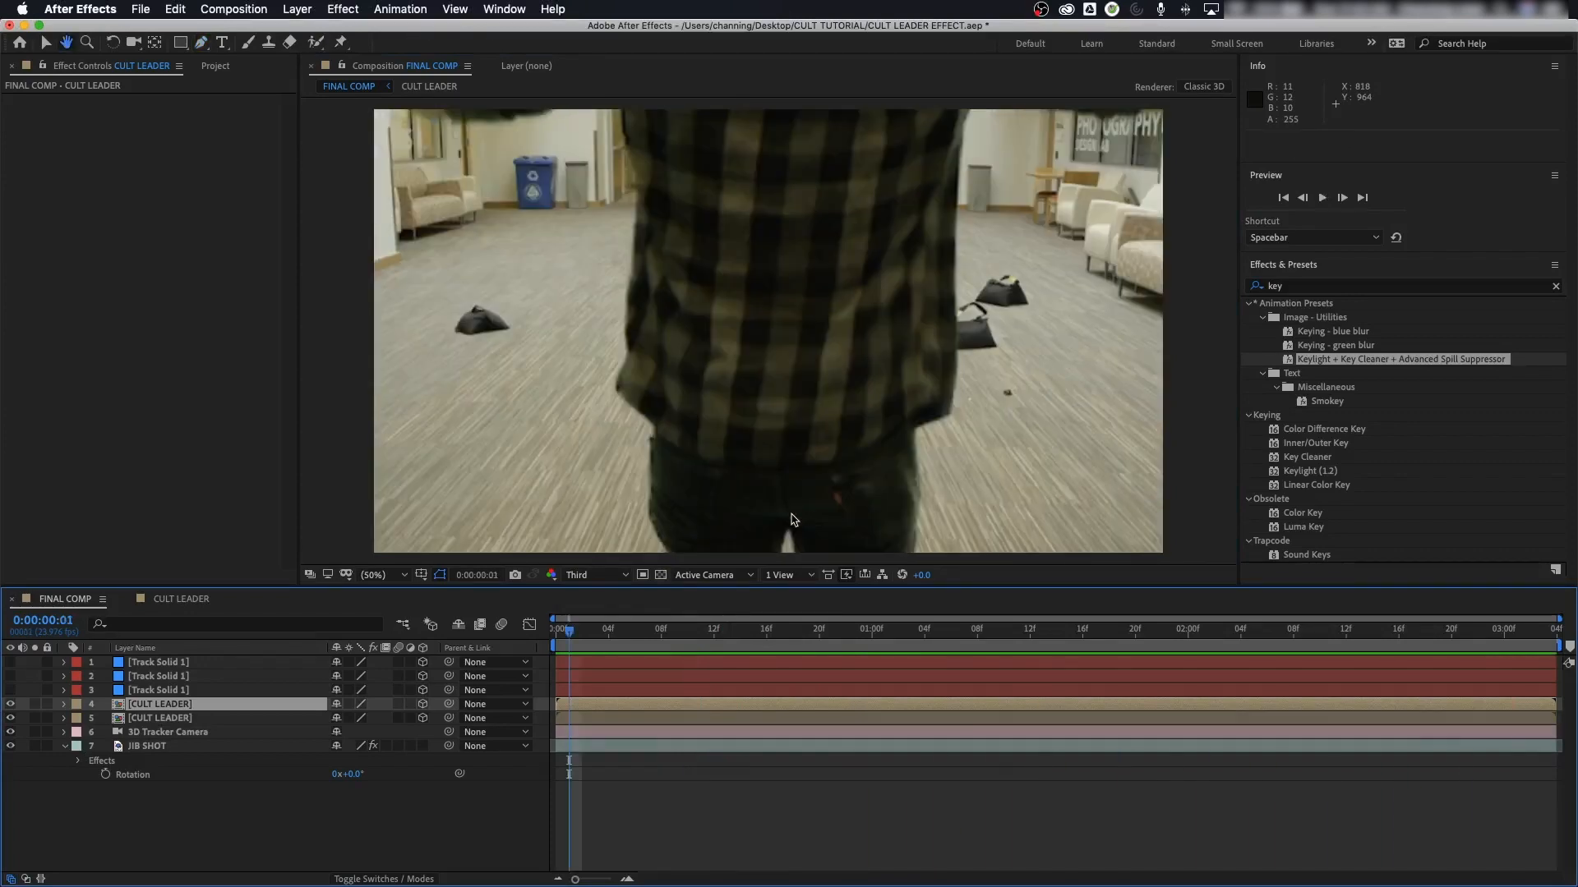
pyautogui.press('space')
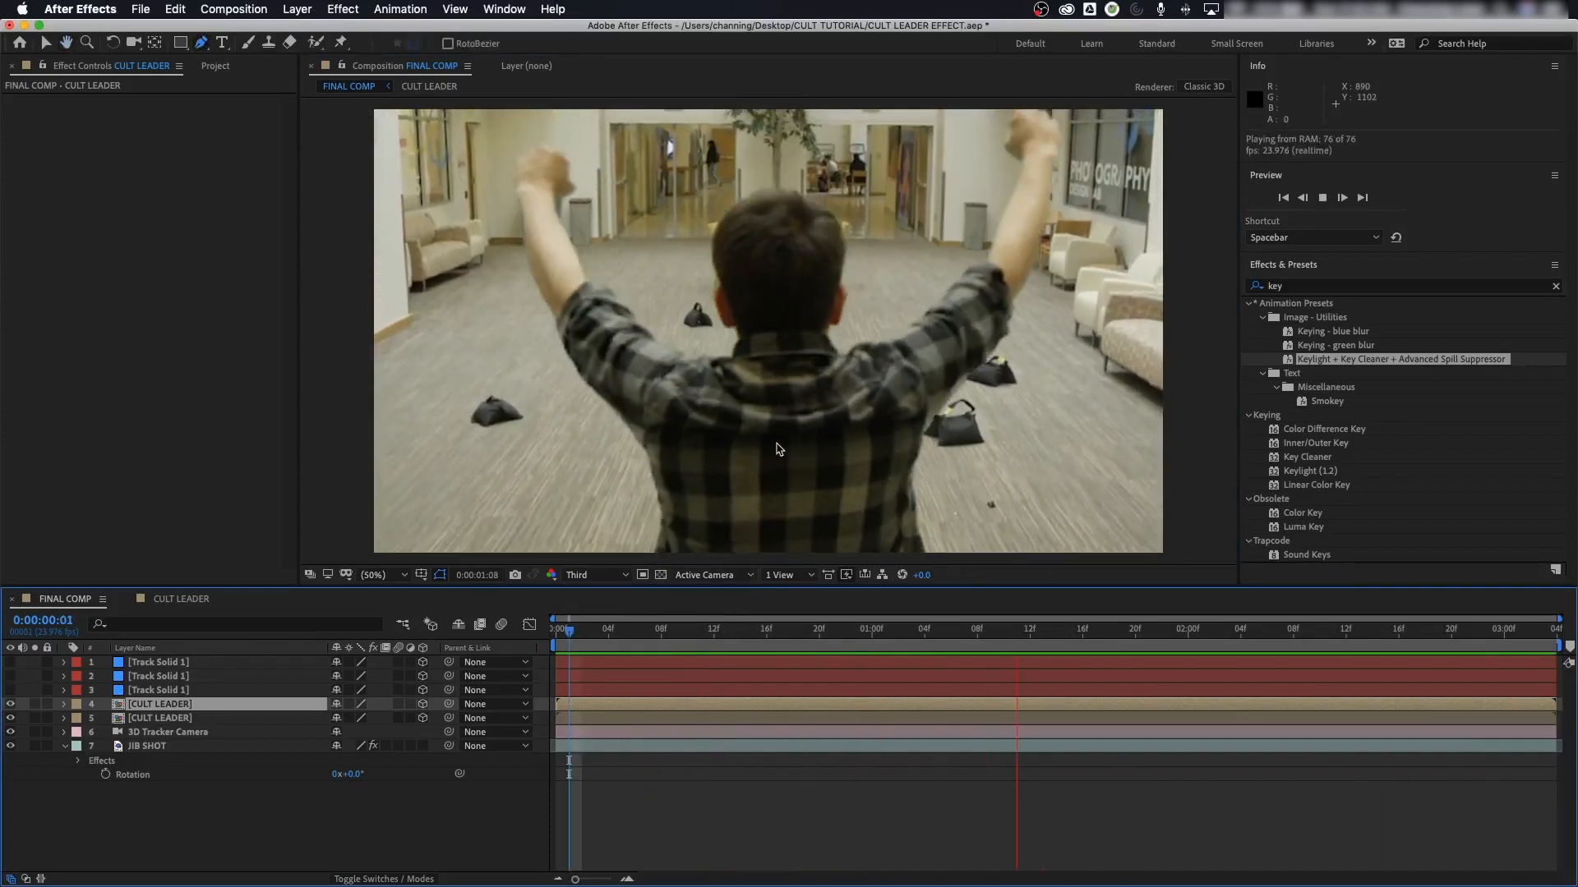
pyautogui.press('space')
pyautogui.press('g')
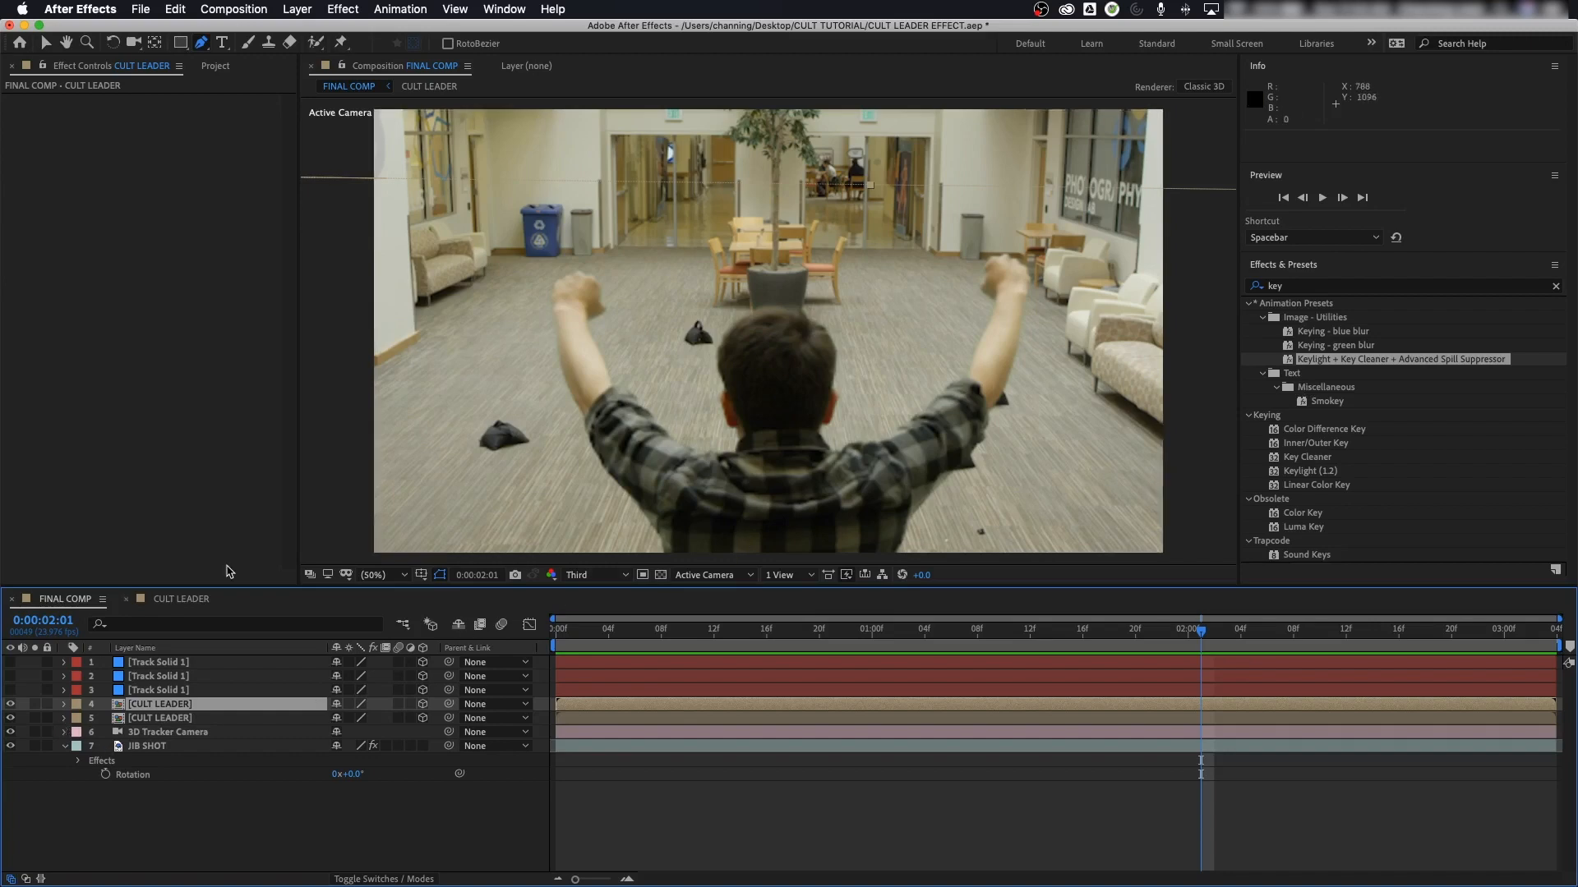
# Step: Make the third Track Solid 1 layer visible and replace its source with the G1 T1 composition
pyautogui.click(216, 66)
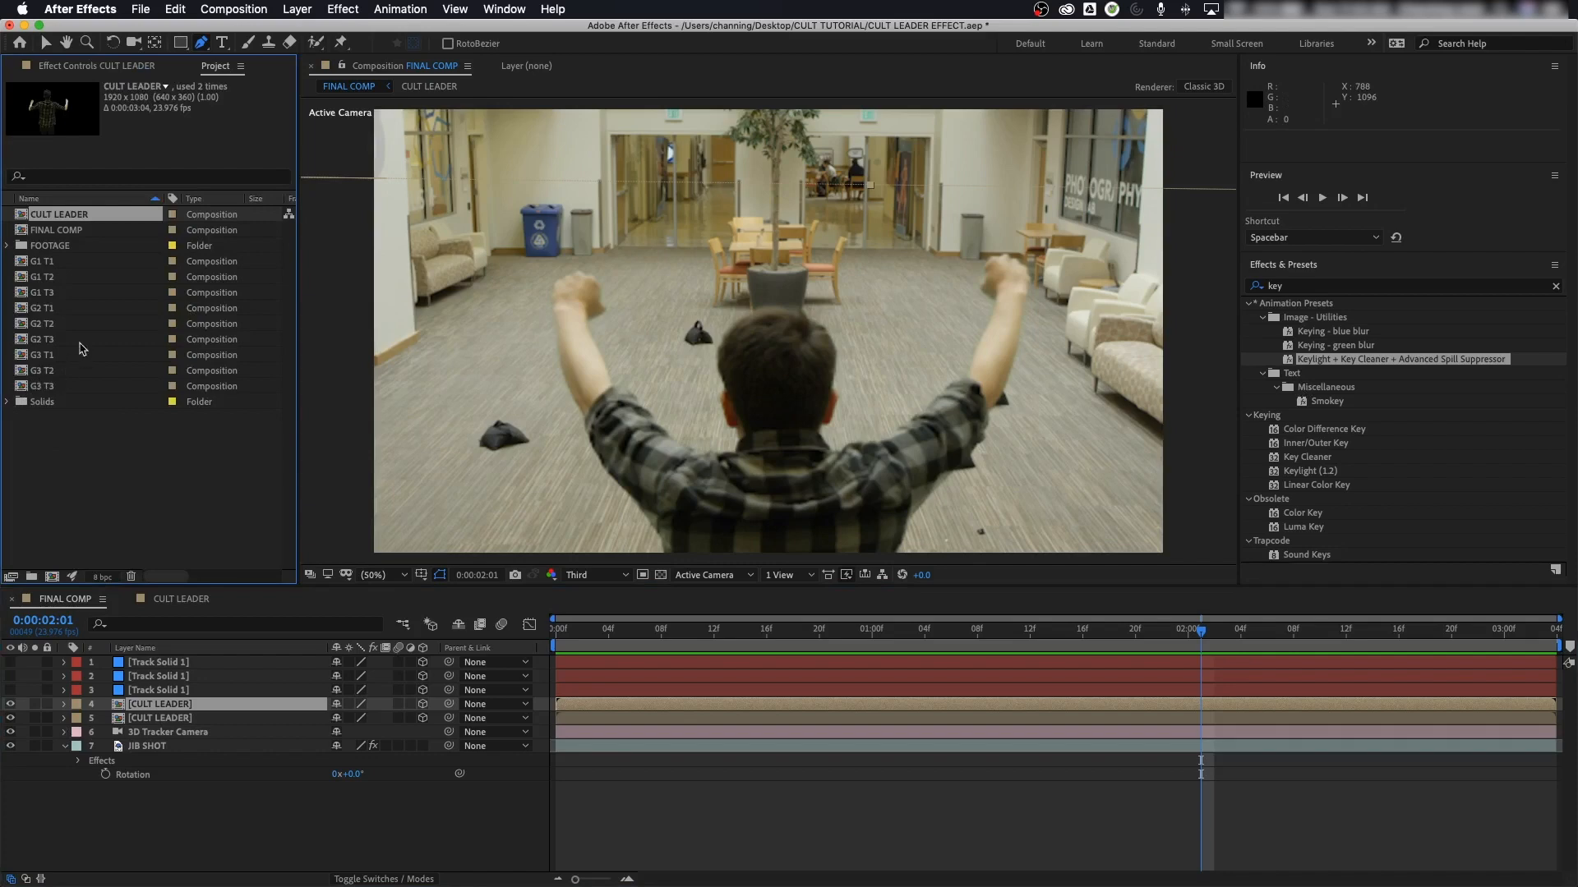
pyautogui.click(27, 263)
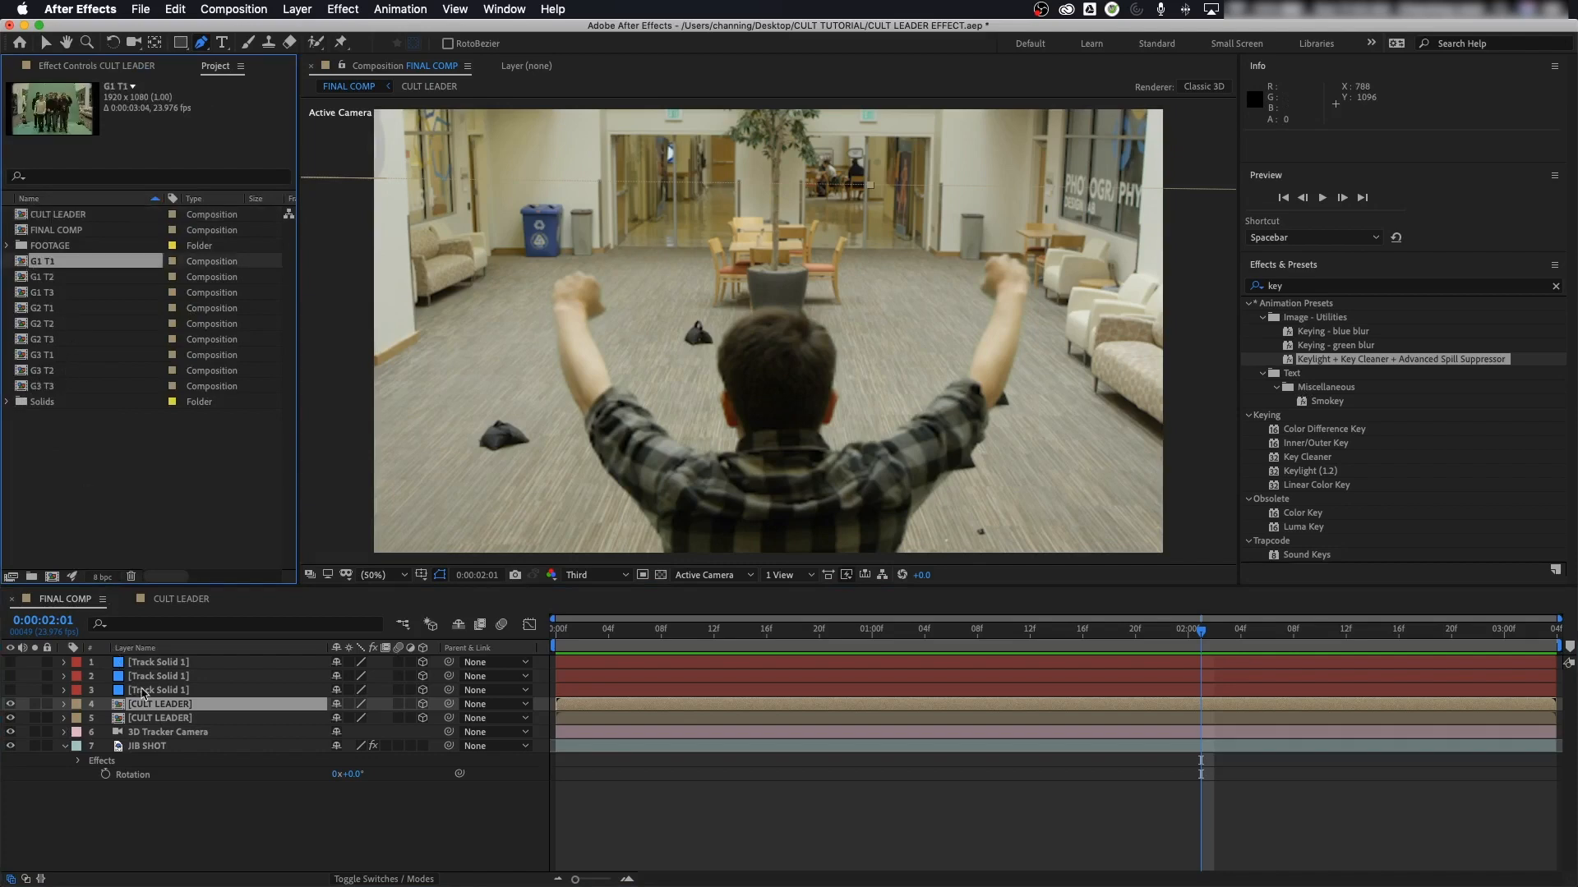
pyautogui.click(142, 692)
pyautogui.click(10, 691)
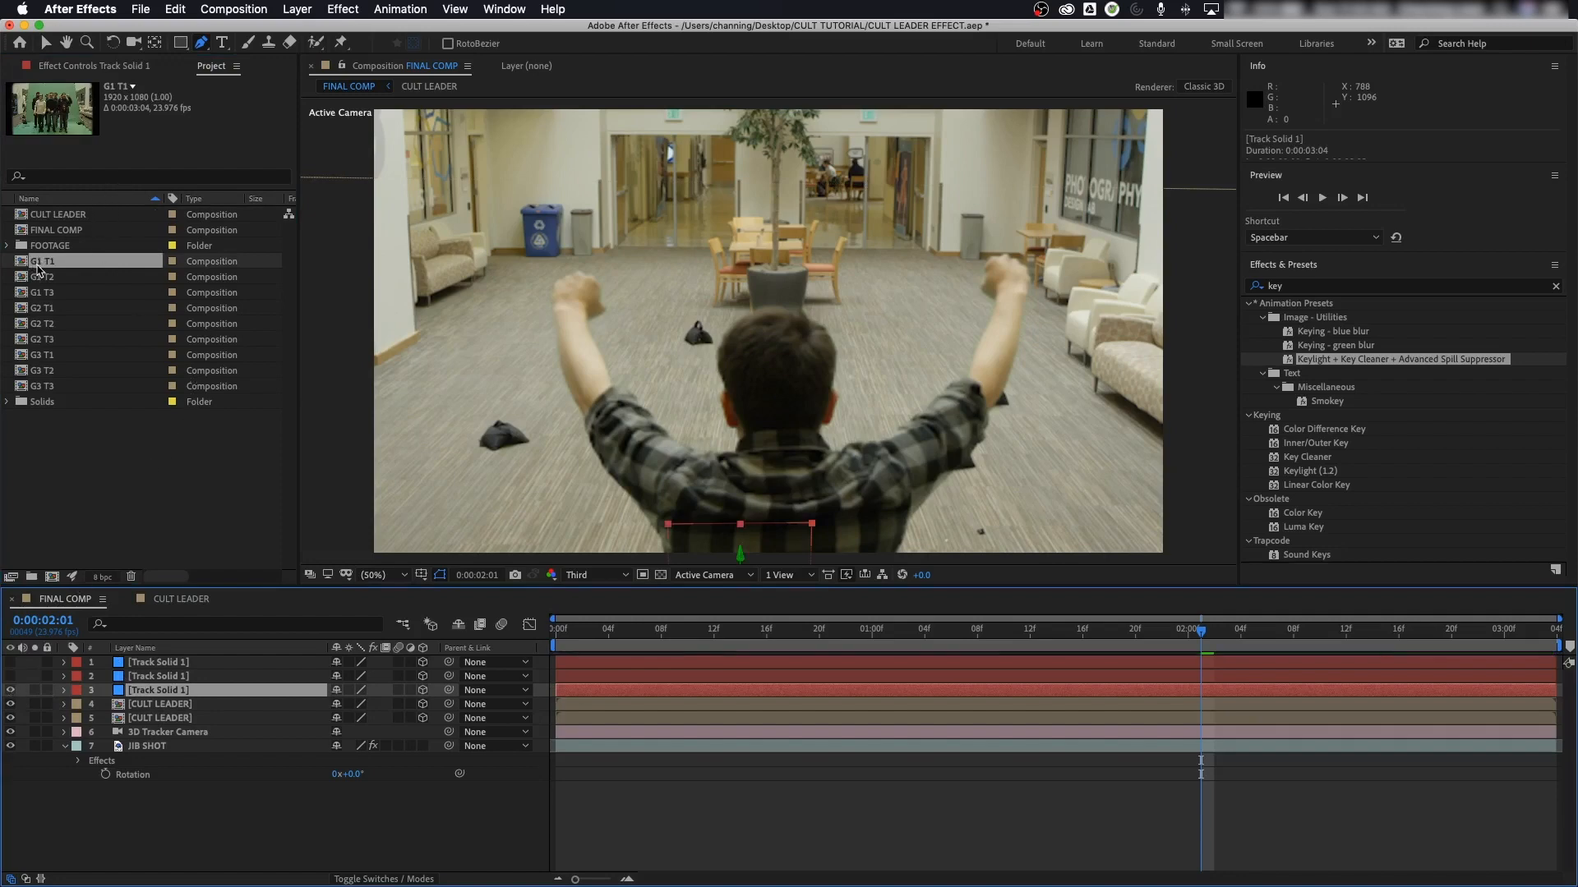
pyautogui.moveTo(41, 270); pyautogui.dragTo(148, 697)
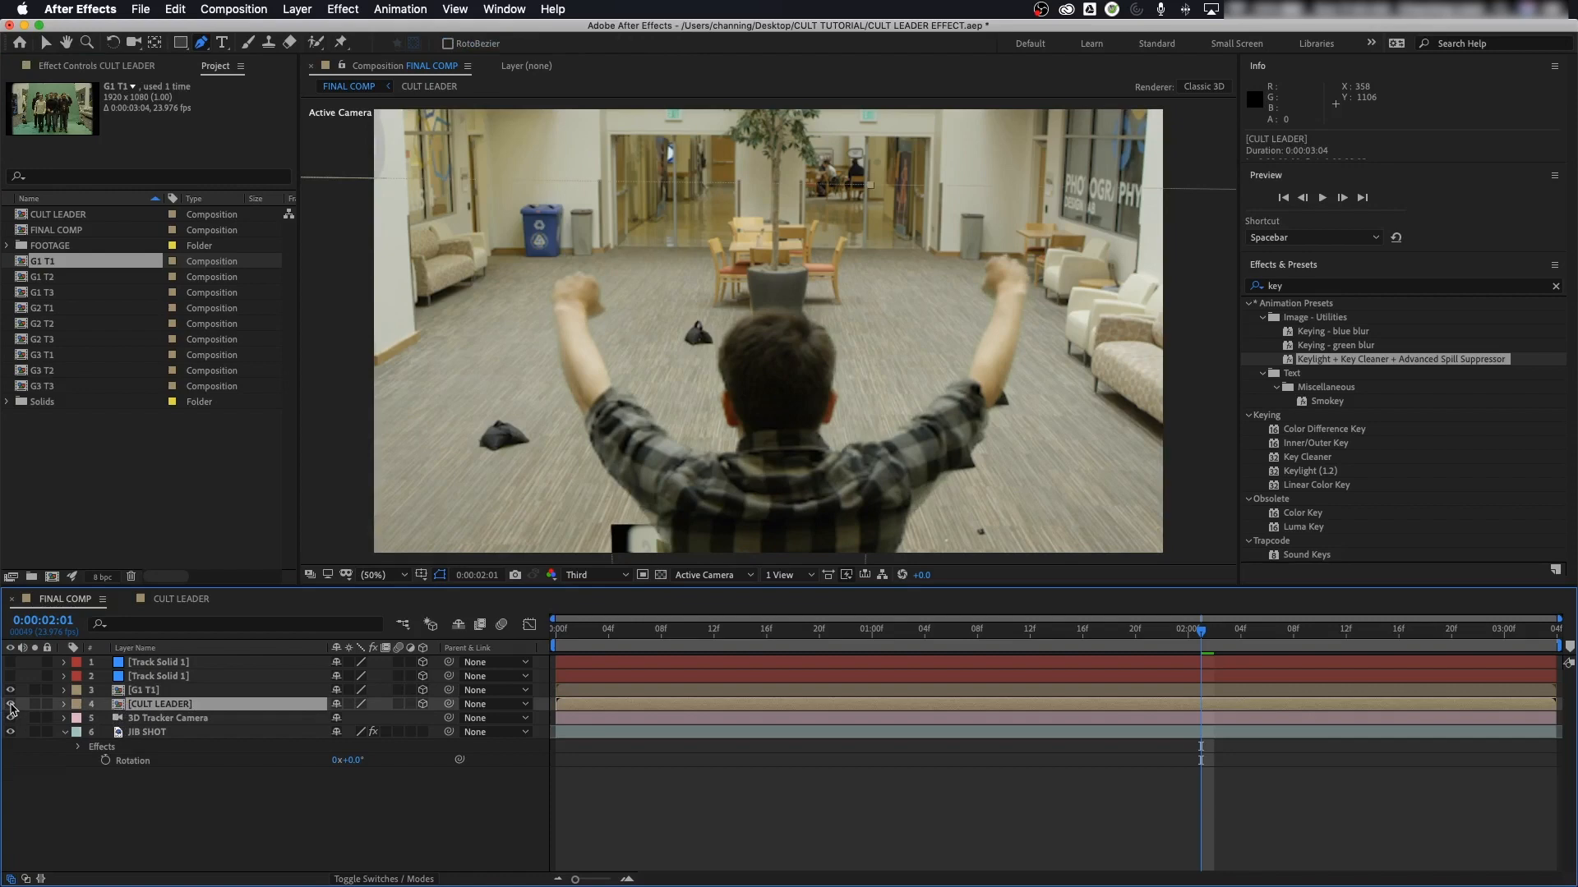
# Step: Hide the CULT LEADER layer and move the playhead to the first frame
pyautogui.click(11, 705)
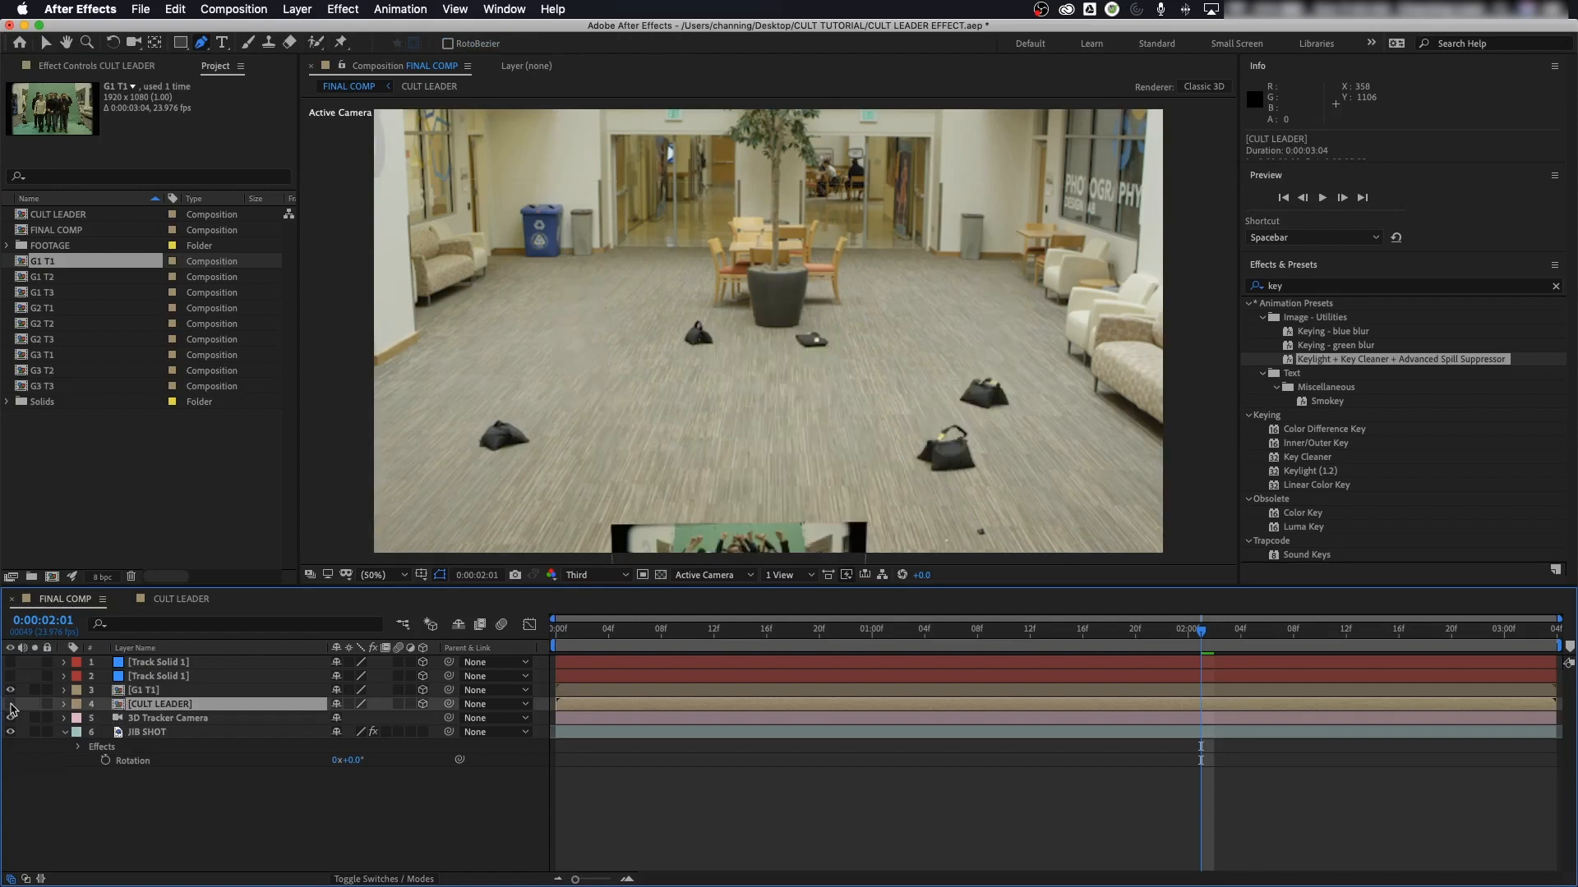
pyautogui.click(11, 705)
pyautogui.click(11, 705)
pyautogui.moveTo(1175, 642); pyautogui.dragTo(530, 627)
# Step: Set the G1 T1 layer's anchor point Y value to 1030 so the group's feet meet the tracked floor point
pyautogui.click(185, 691)
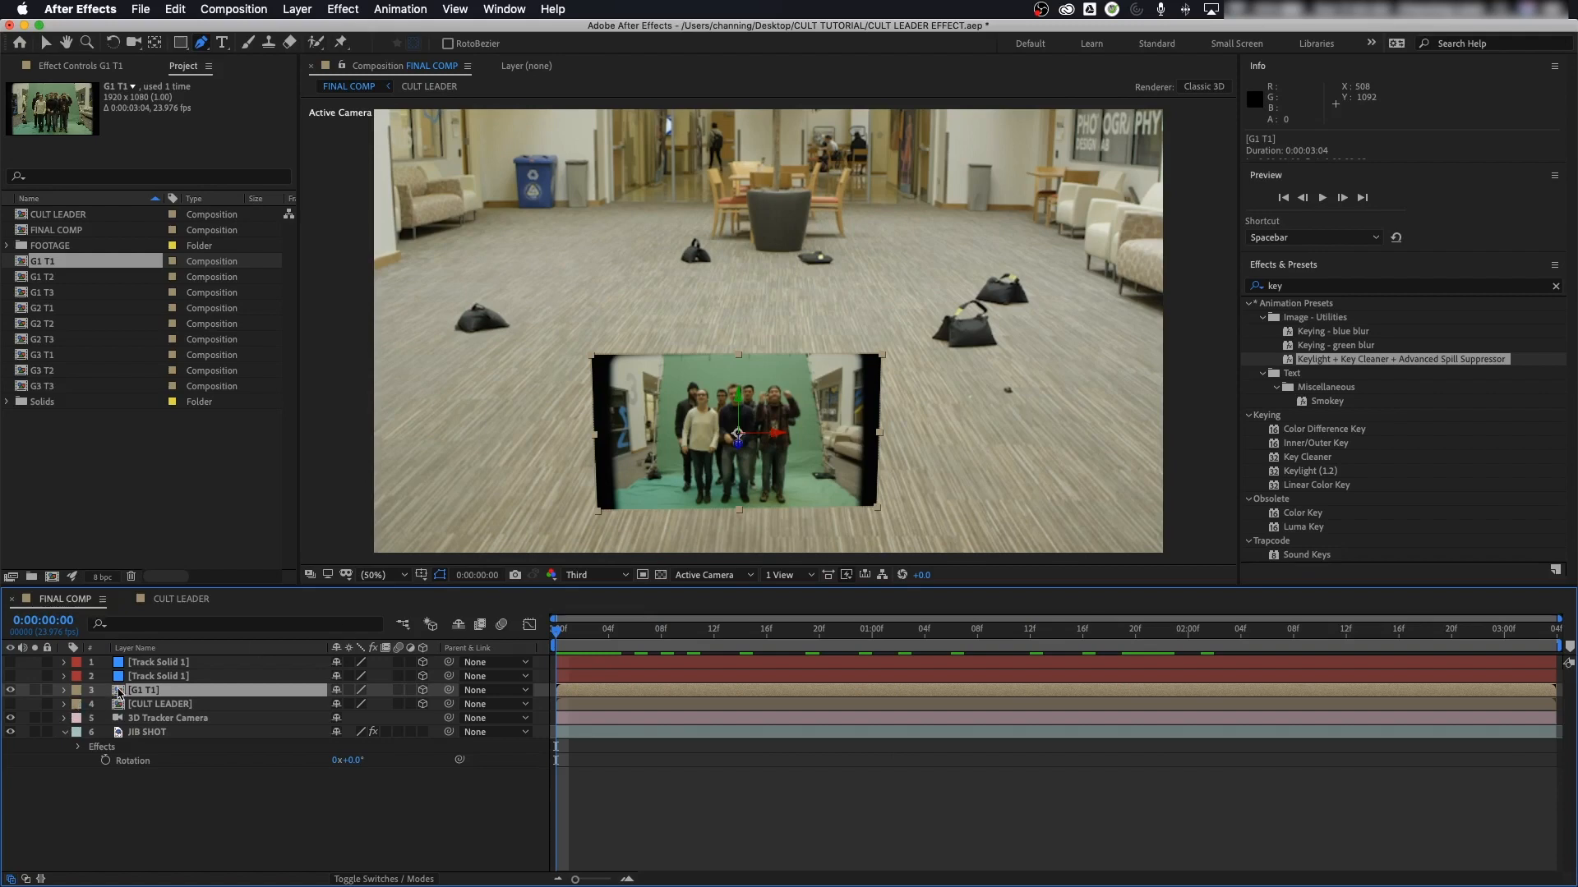
pyautogui.press('a')
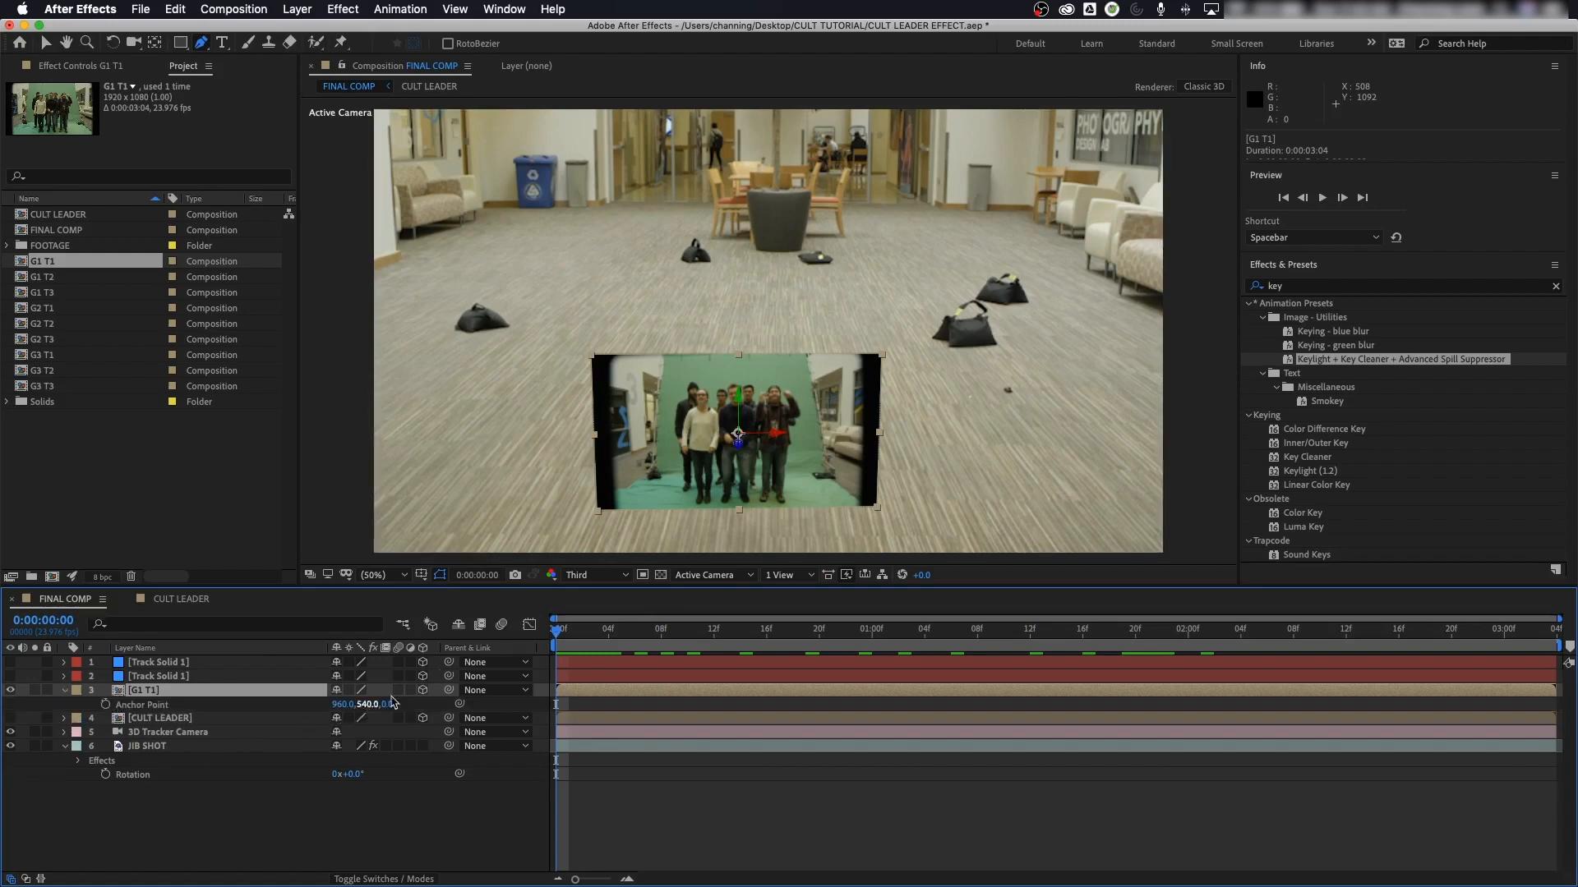
pyautogui.press('v')
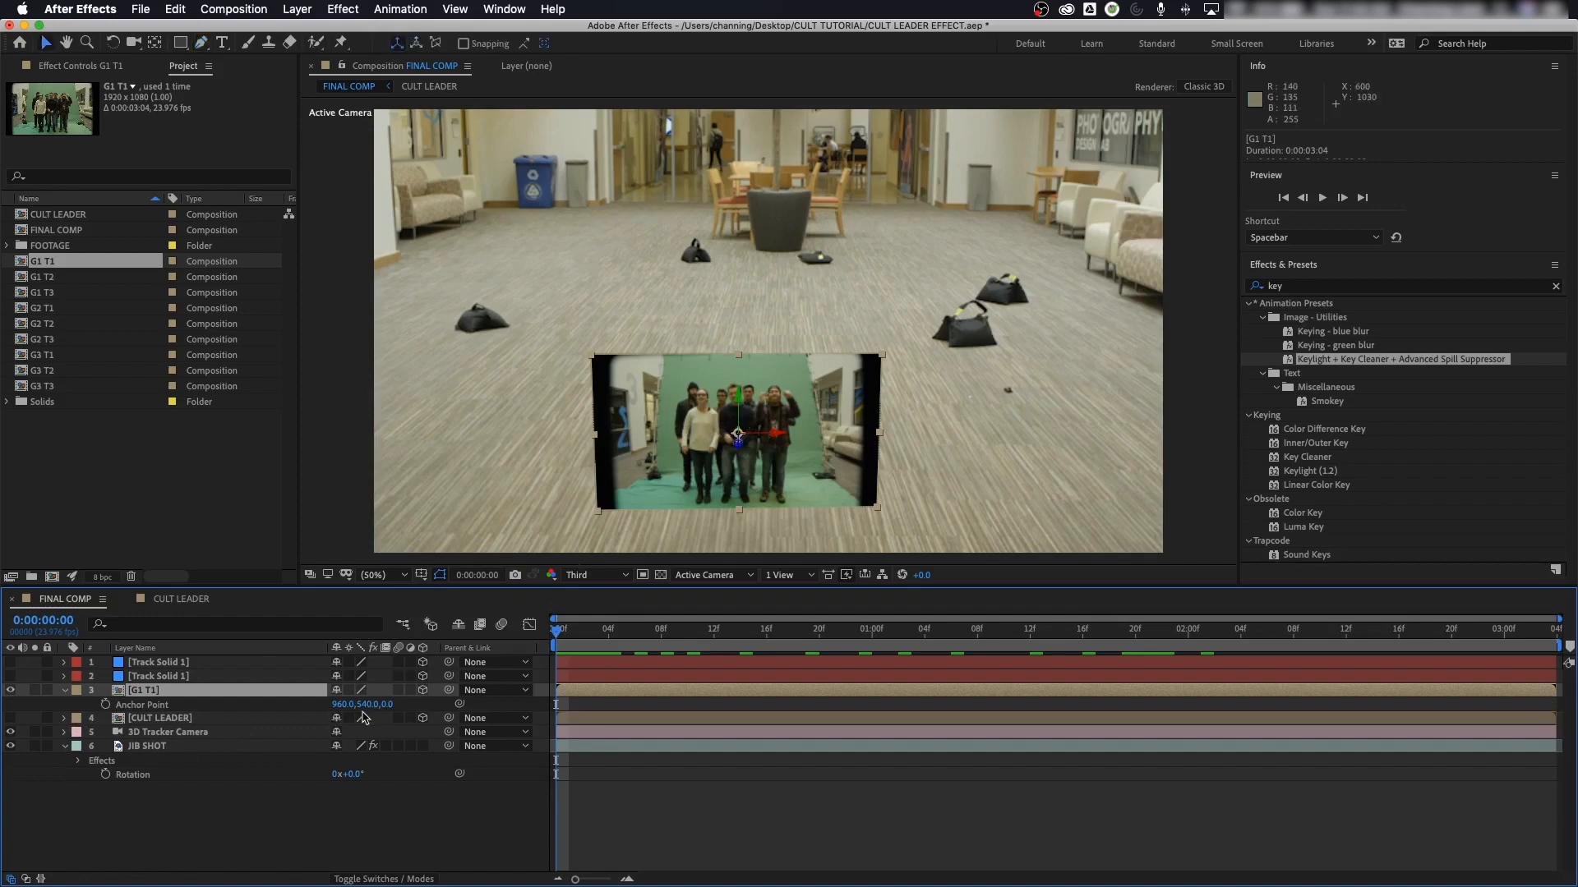
pyautogui.moveTo(366, 708); pyautogui.dragTo(801, 674)
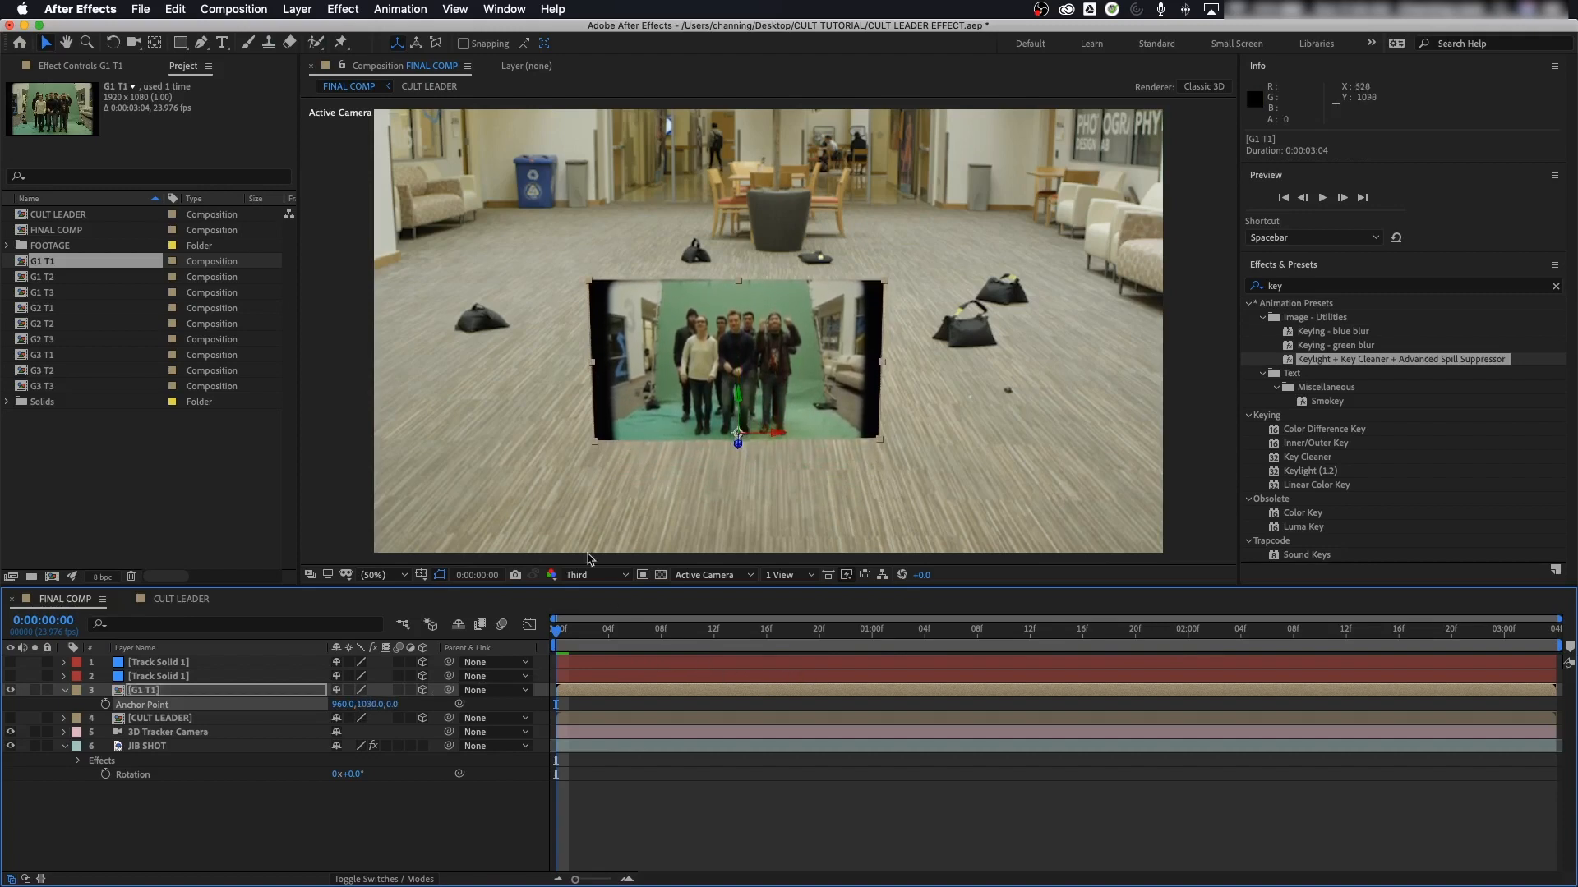
# Step: Open the G1 T1 composition and start a Pen tool mask on the footage, running down the group's left side and under their feet
pyautogui.doubleClick(120, 693)
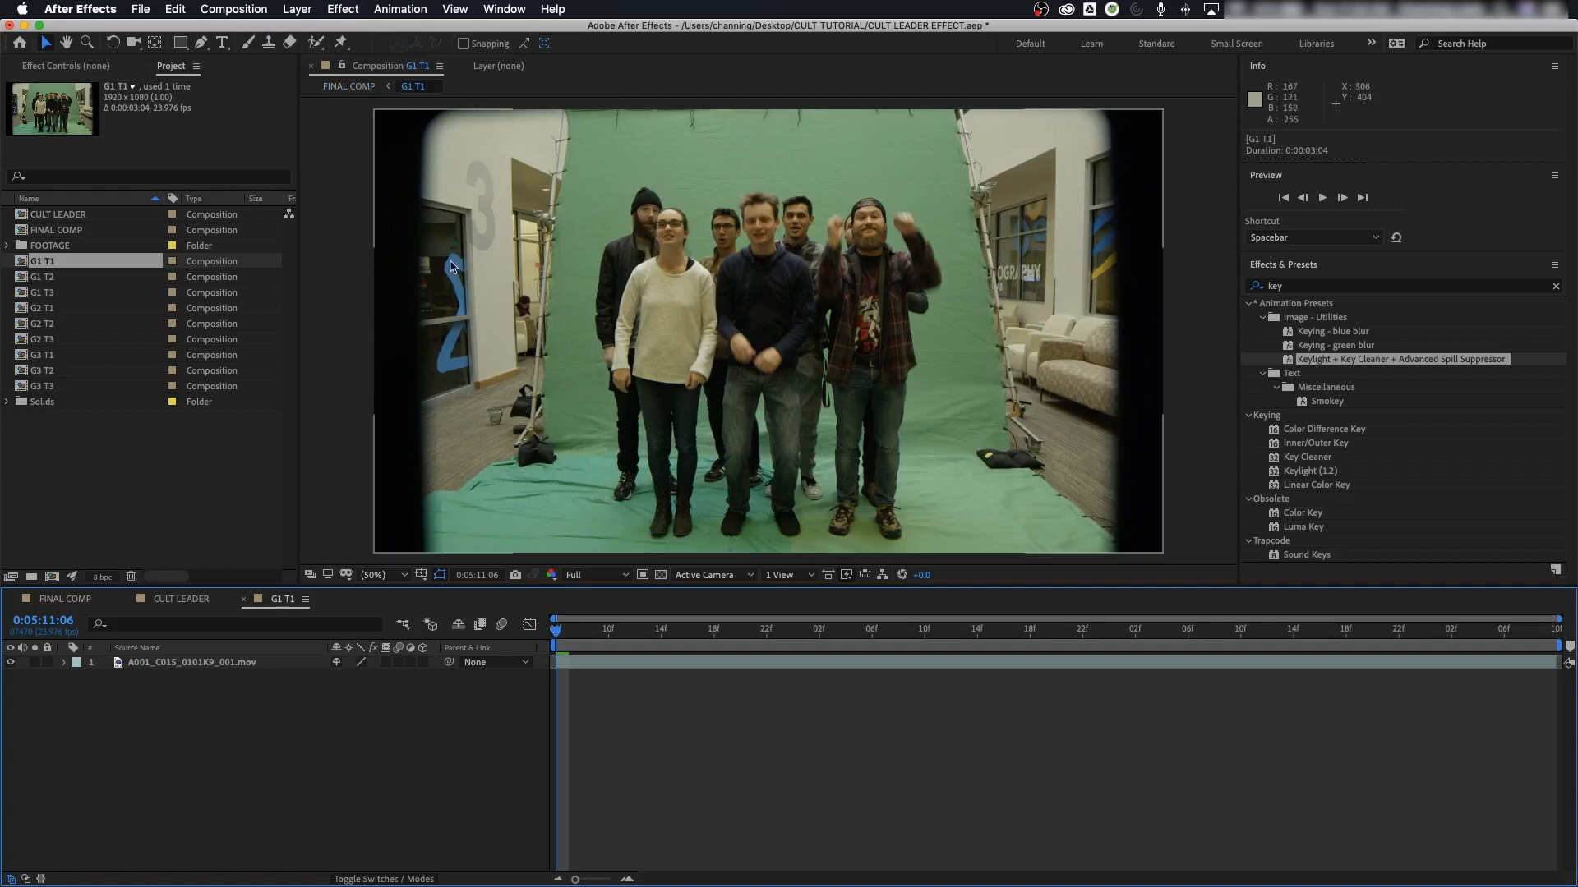
pyautogui.press('g')
pyautogui.click(238, 663)
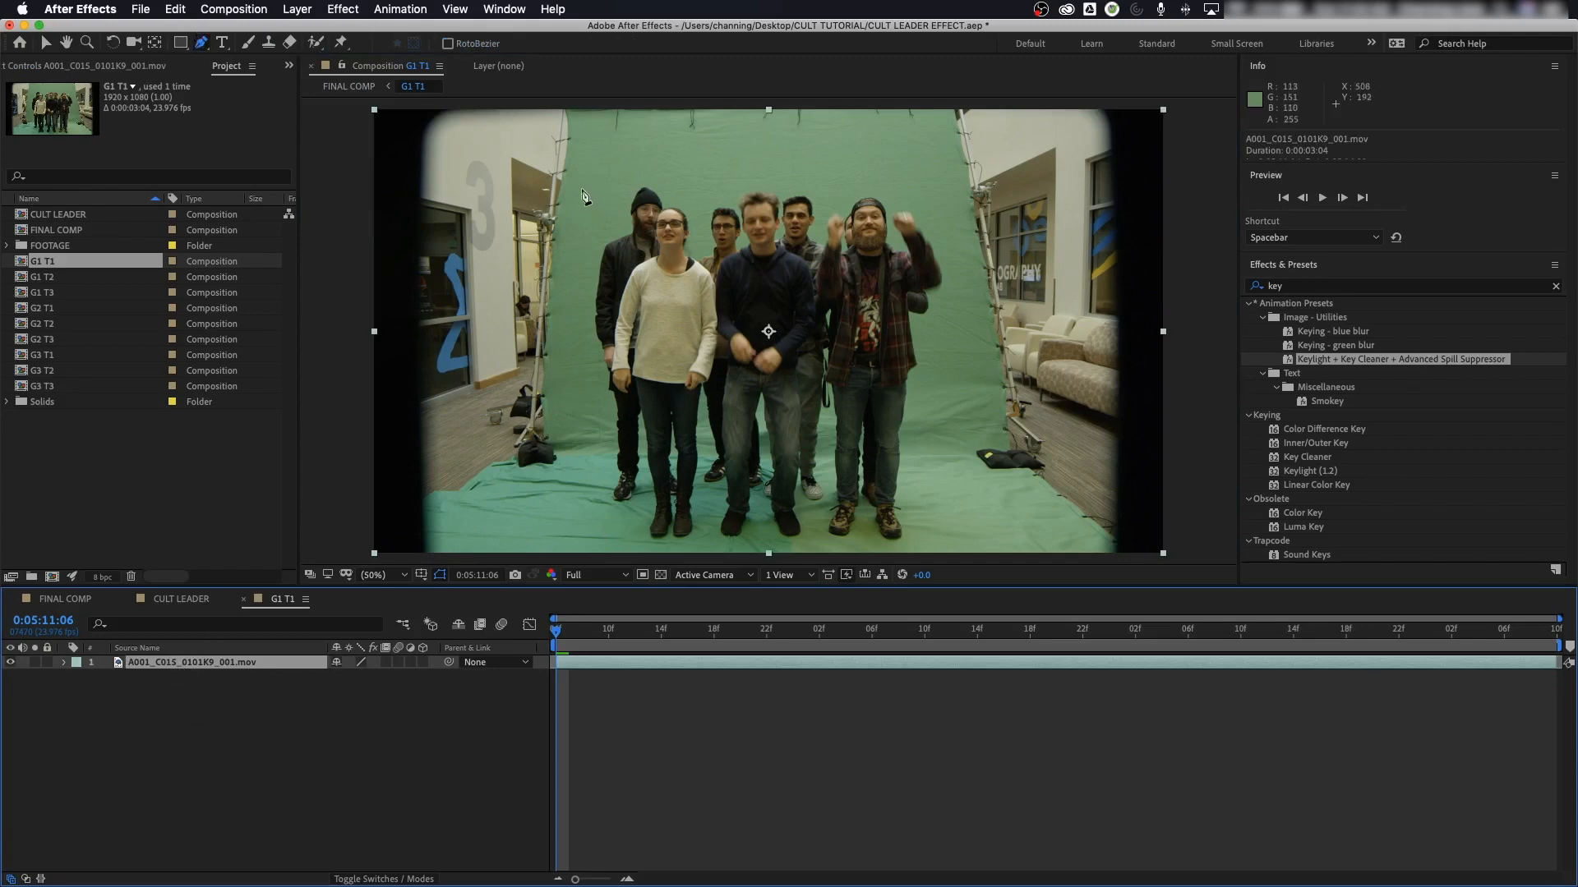
pyautogui.moveTo(581, 188); pyautogui.dragTo(578, 202)
pyautogui.moveTo(562, 375); pyautogui.dragTo(563, 408)
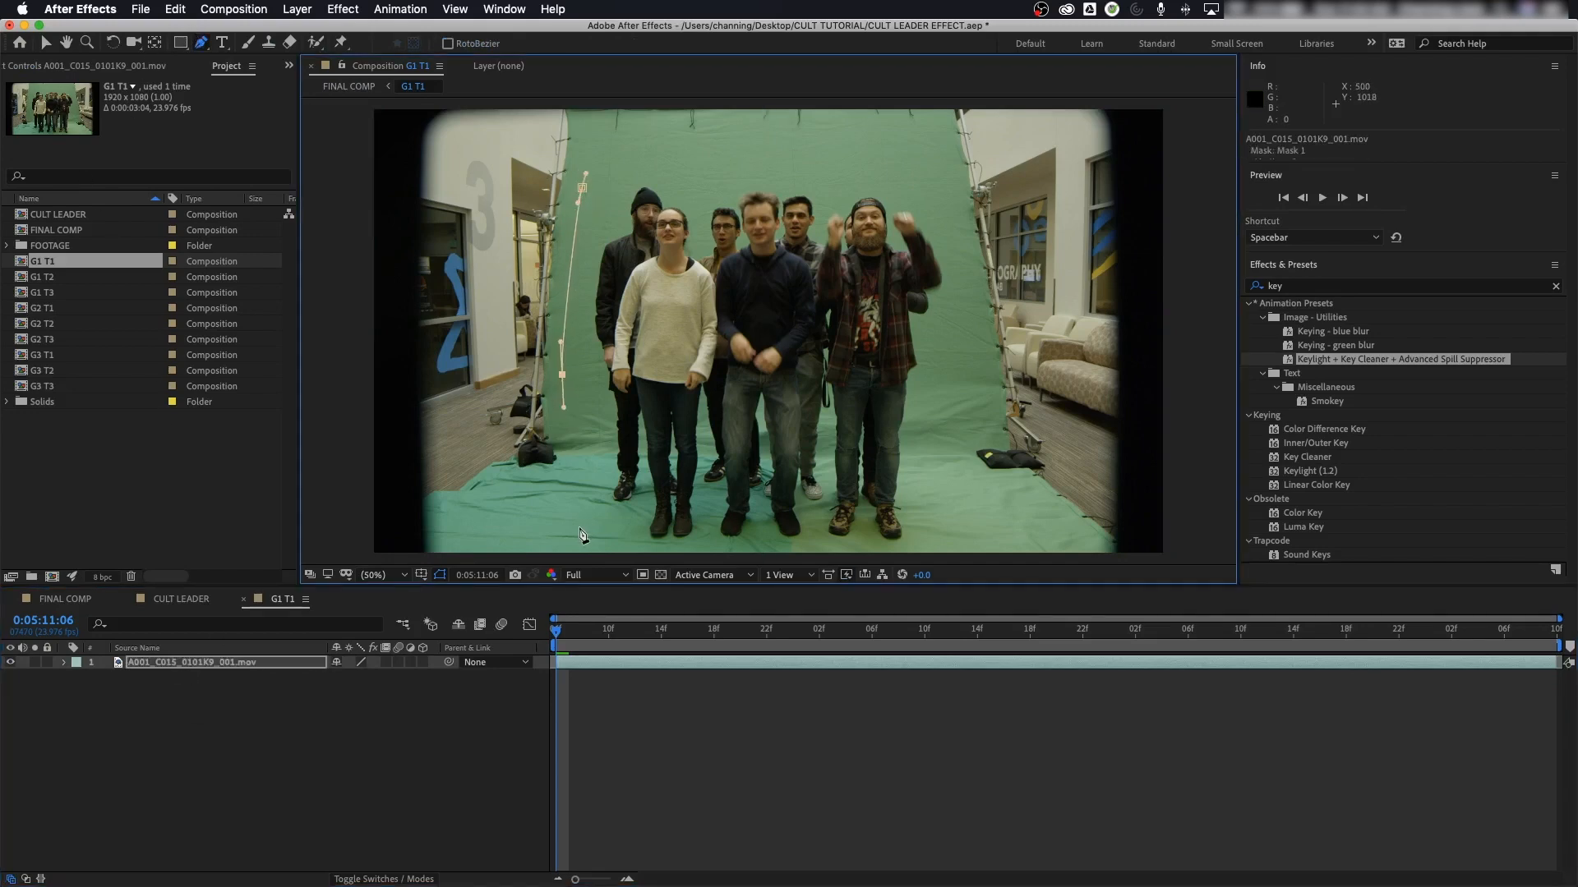
pyautogui.click(579, 535)
pyautogui.press('super+z')
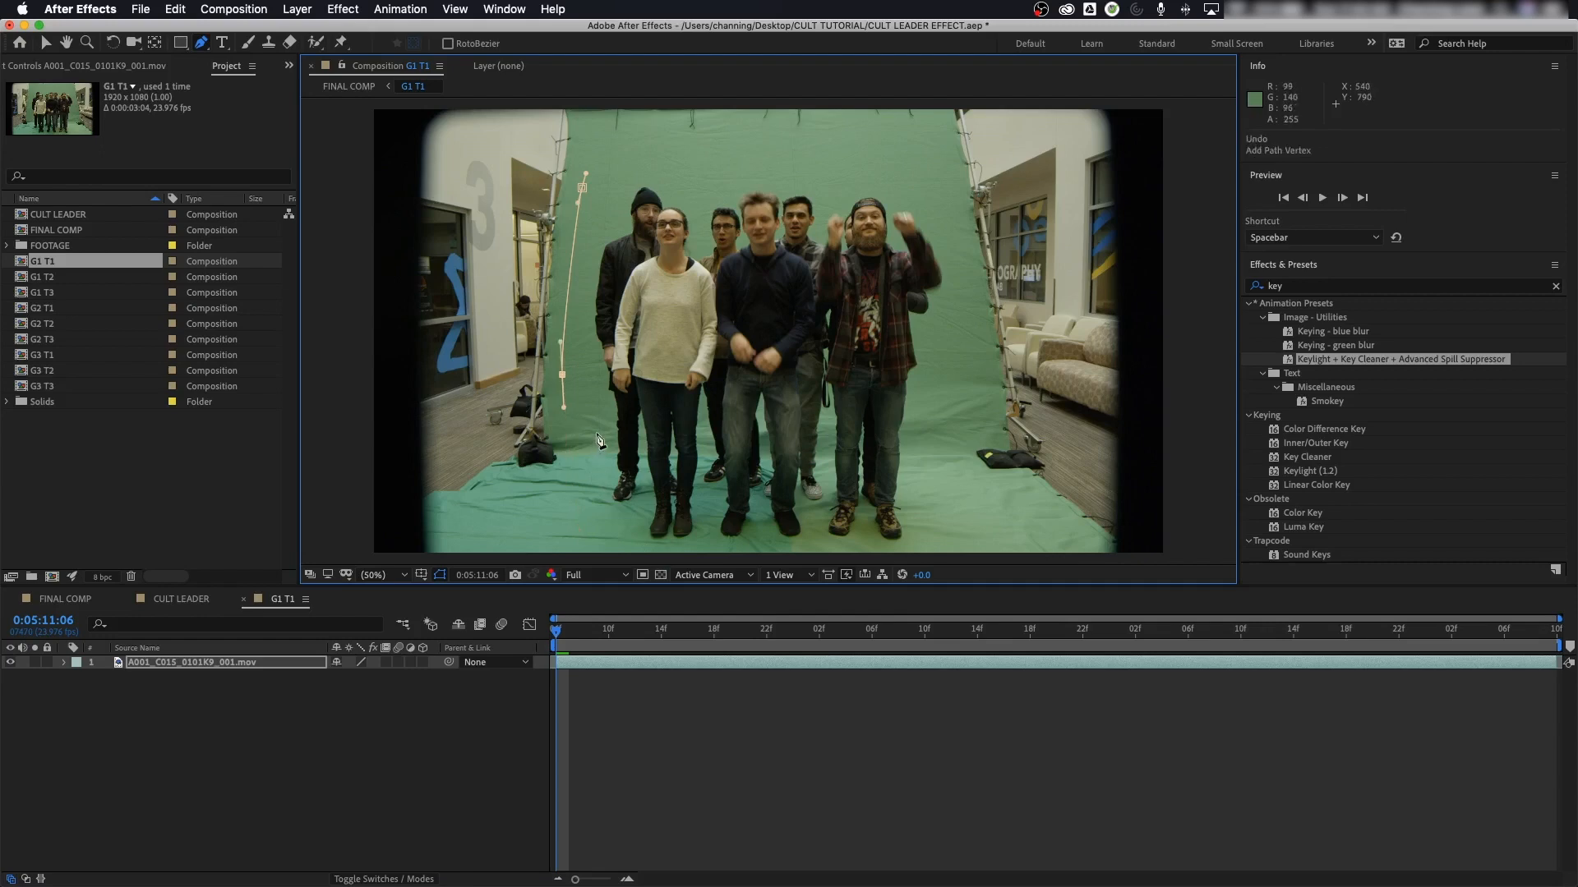
pyautogui.moveTo(597, 432)
pyautogui.mouseDown()
pyautogui.moveTo(616, 512)
pyautogui.moveTo(684, 543)
pyautogui.moveTo(860, 543)
pyautogui.mouseUp()
pyautogui.click(638, 519)
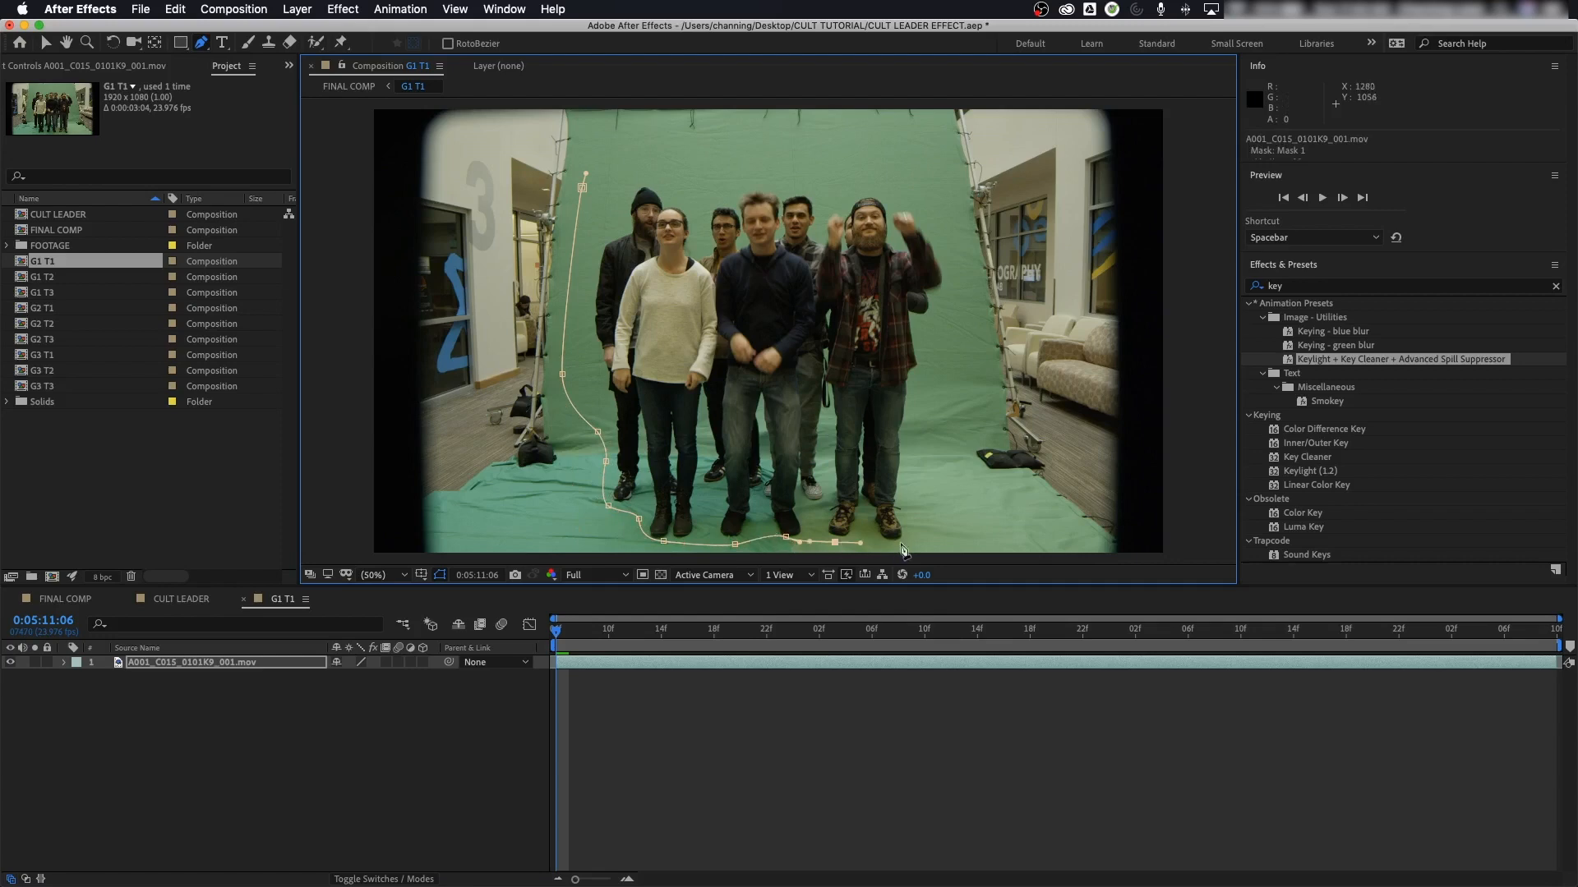
# Step: Continue the mask up the group's right side and across the green screen above their heads, and close the path
pyautogui.moveTo(940, 458)
pyautogui.mouseDown()
pyautogui.moveTo(941, 443)
pyautogui.moveTo(918, 450)
pyautogui.mouseUp()
pyautogui.moveTo(970, 358); pyautogui.dragTo(972, 341)
pyautogui.moveTo(965, 233); pyautogui.dragTo(967, 216)
pyautogui.moveTo(927, 120); pyautogui.dragTo(916, 117)
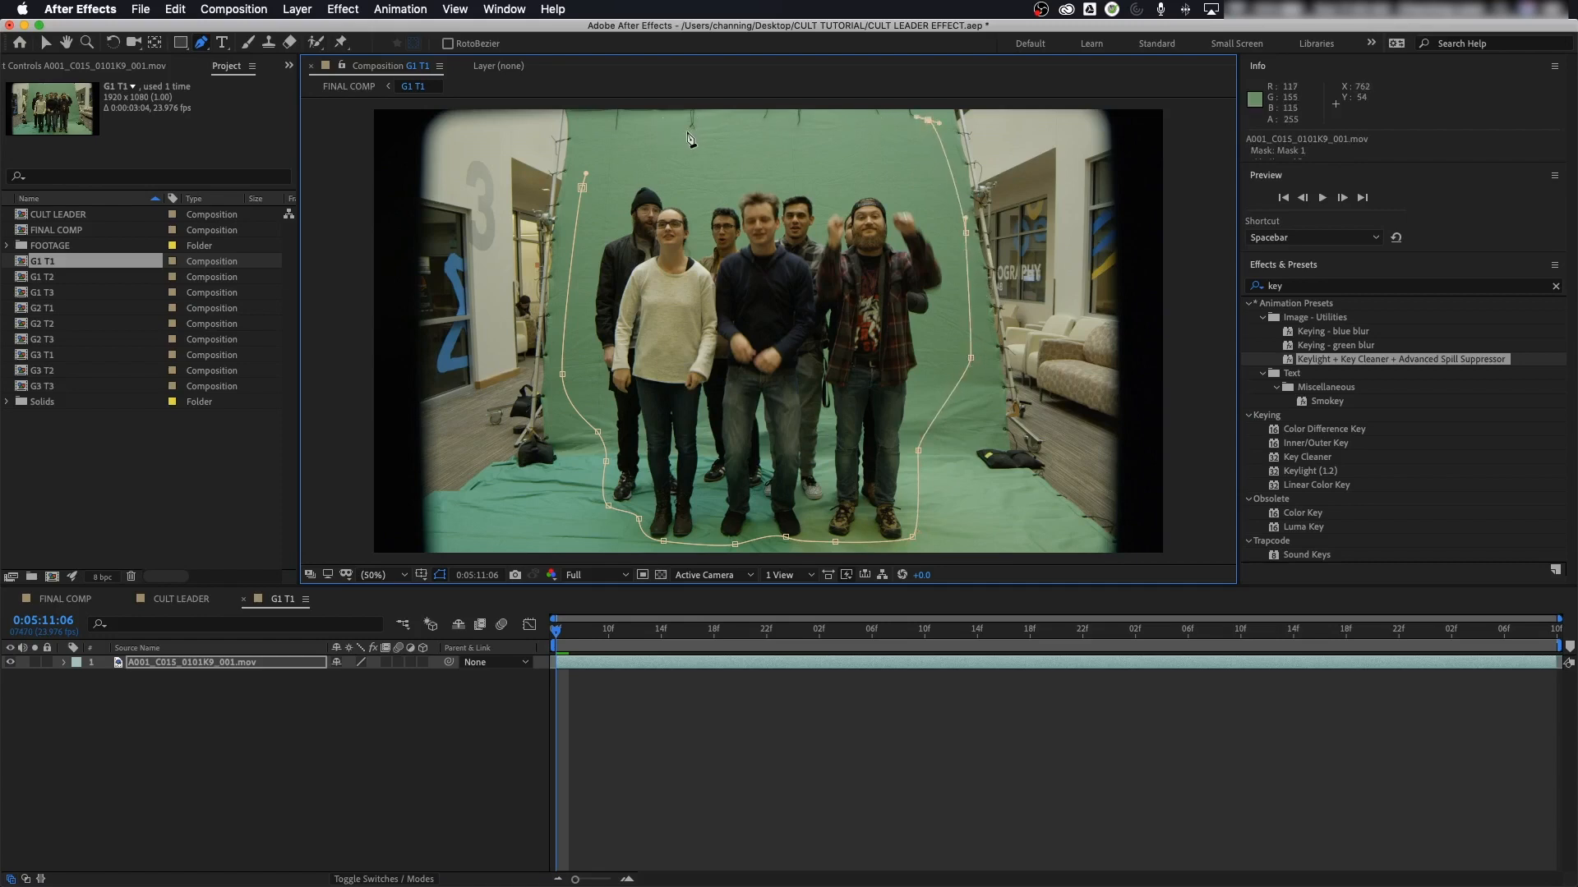
pyautogui.moveTo(684, 130); pyautogui.dragTo(672, 127)
pyautogui.click(597, 147)
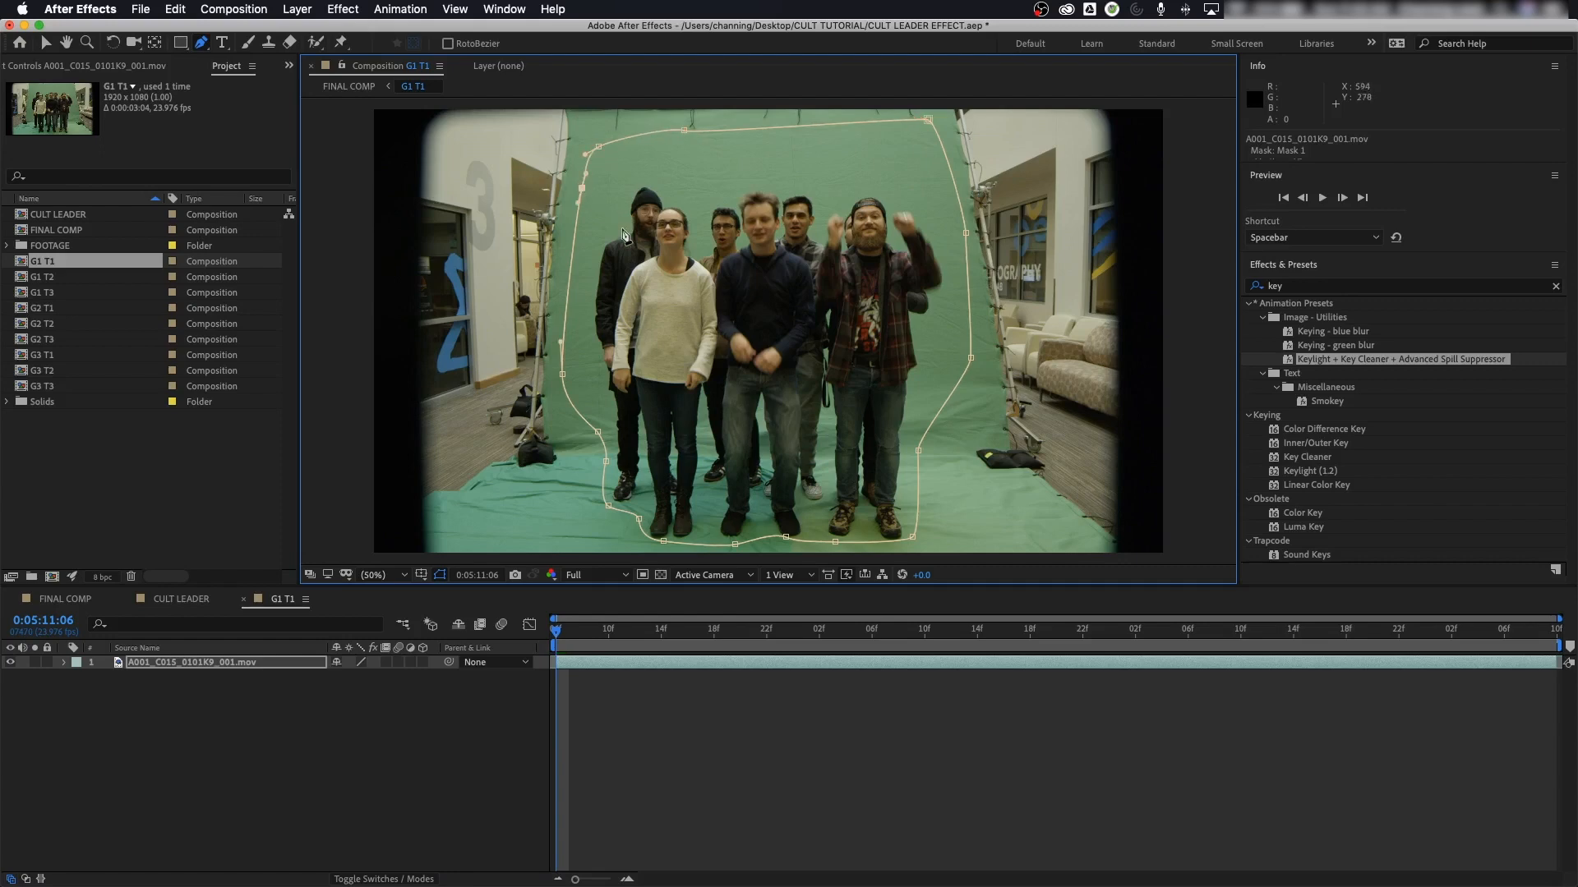
pyautogui.click(582, 188)
# Step: Go to frame 0:05:11:17 and reshape the mask's upper edge so it clears the group's raised hands
pyautogui.moveTo(564, 631); pyautogui.dragTo(709, 641)
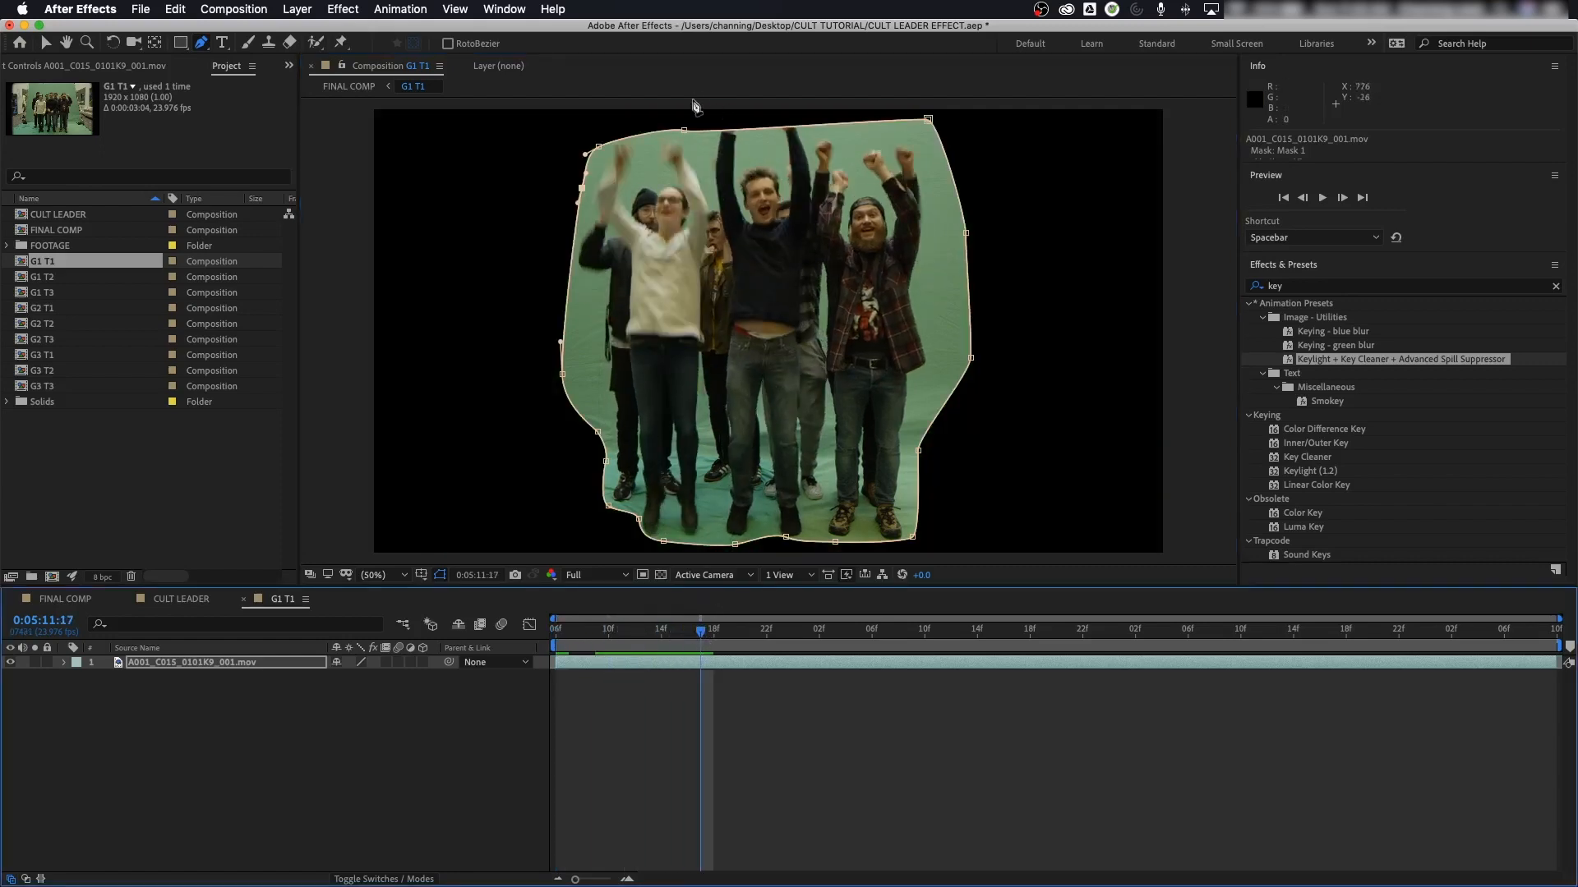
pyautogui.moveTo(686, 130); pyautogui.dragTo(683, 109)
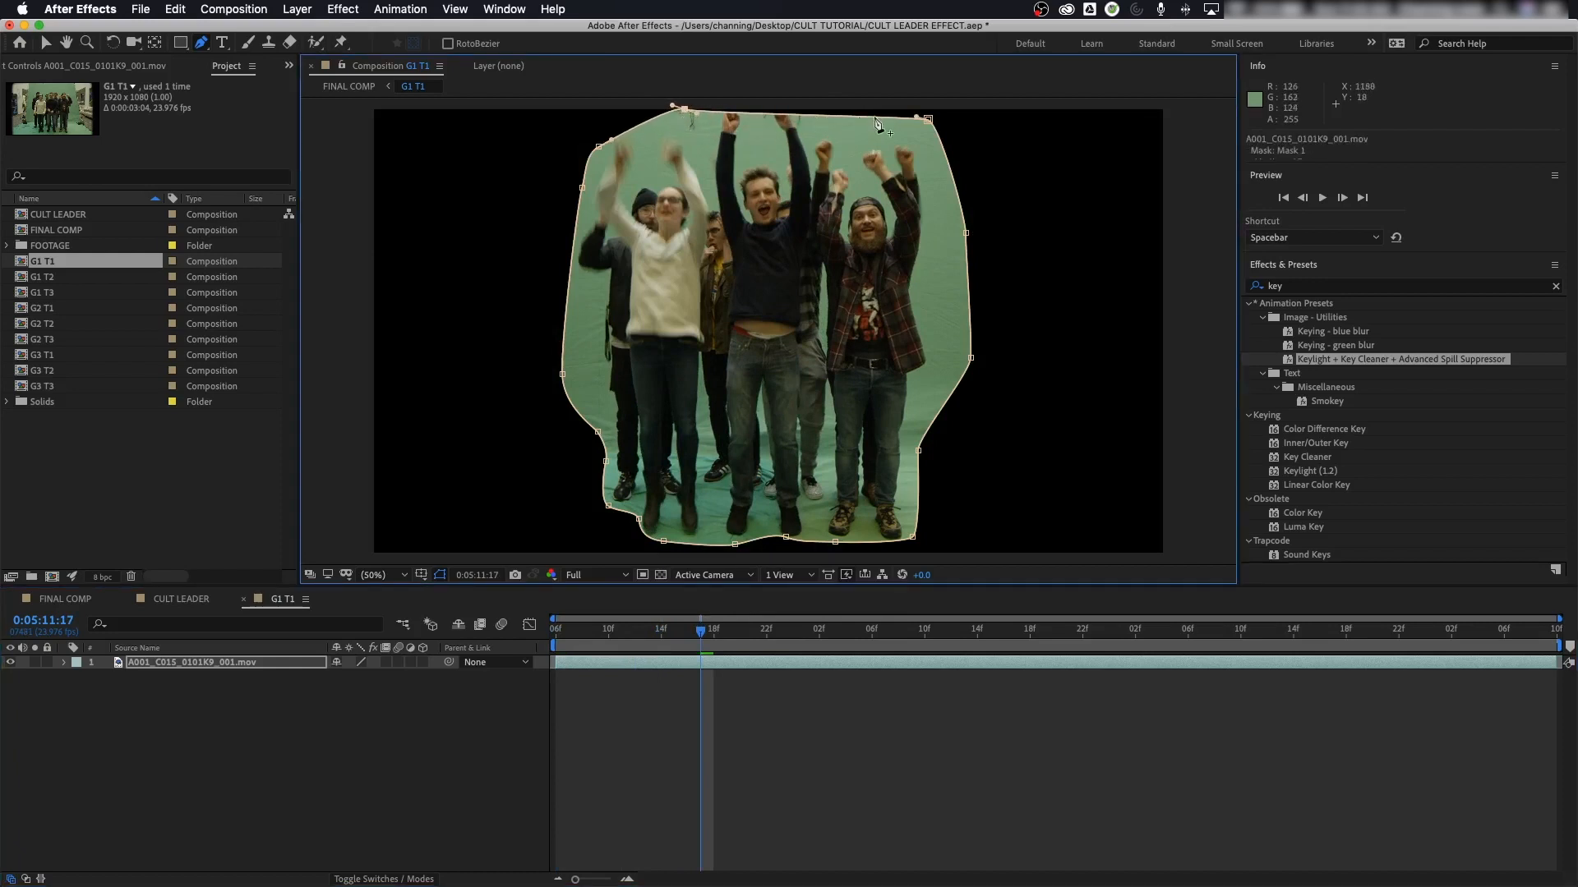
pyautogui.moveTo(928, 119); pyautogui.dragTo(921, 108)
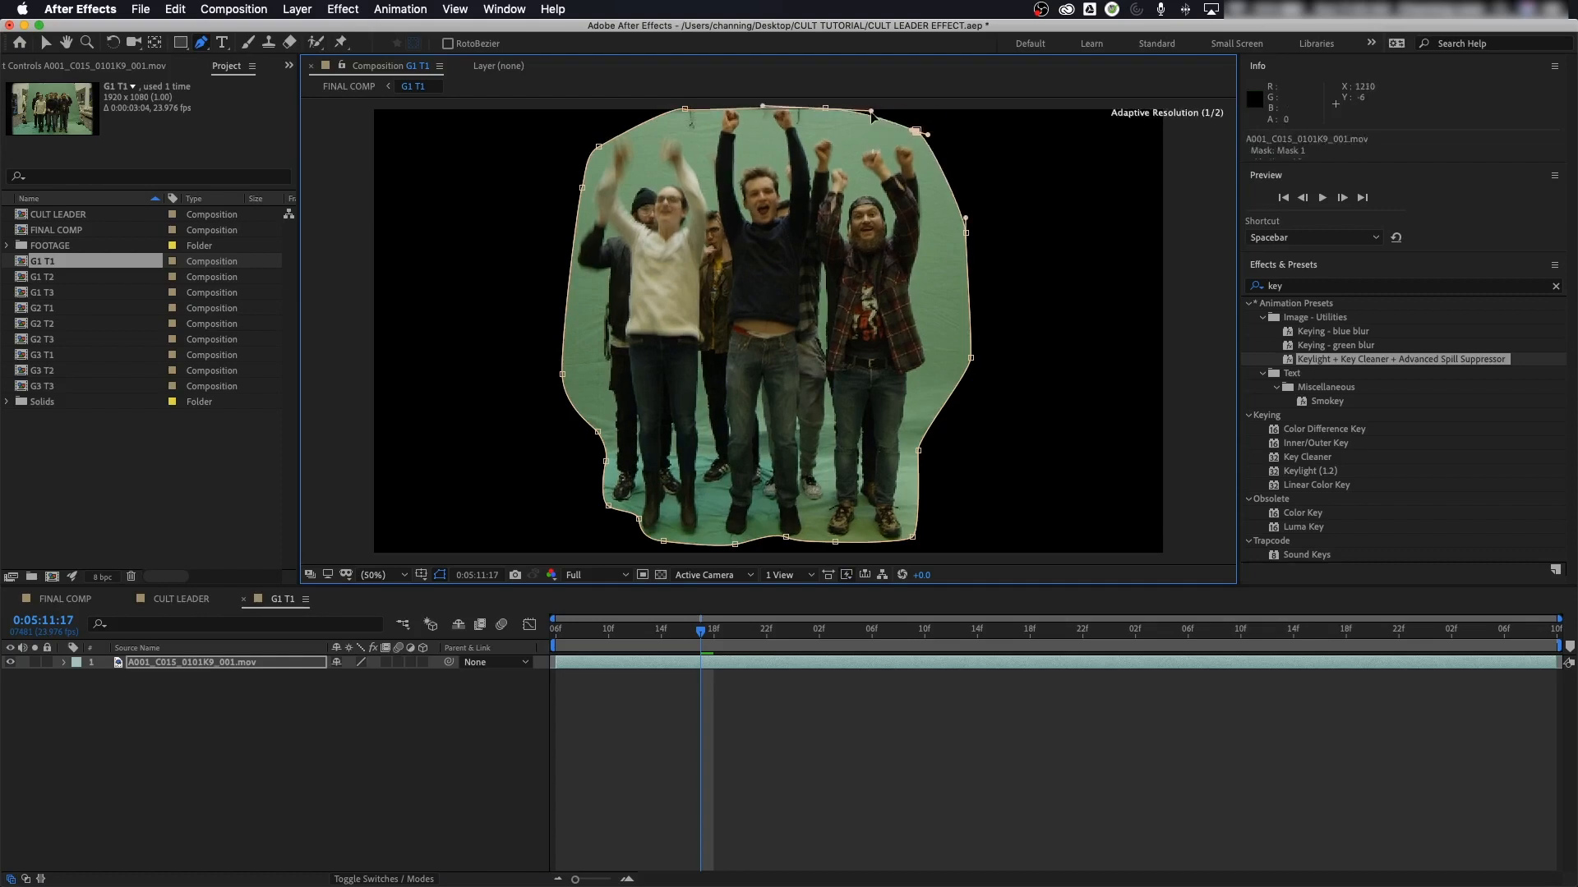
pyautogui.moveTo(871, 112); pyautogui.dragTo(825, 107)
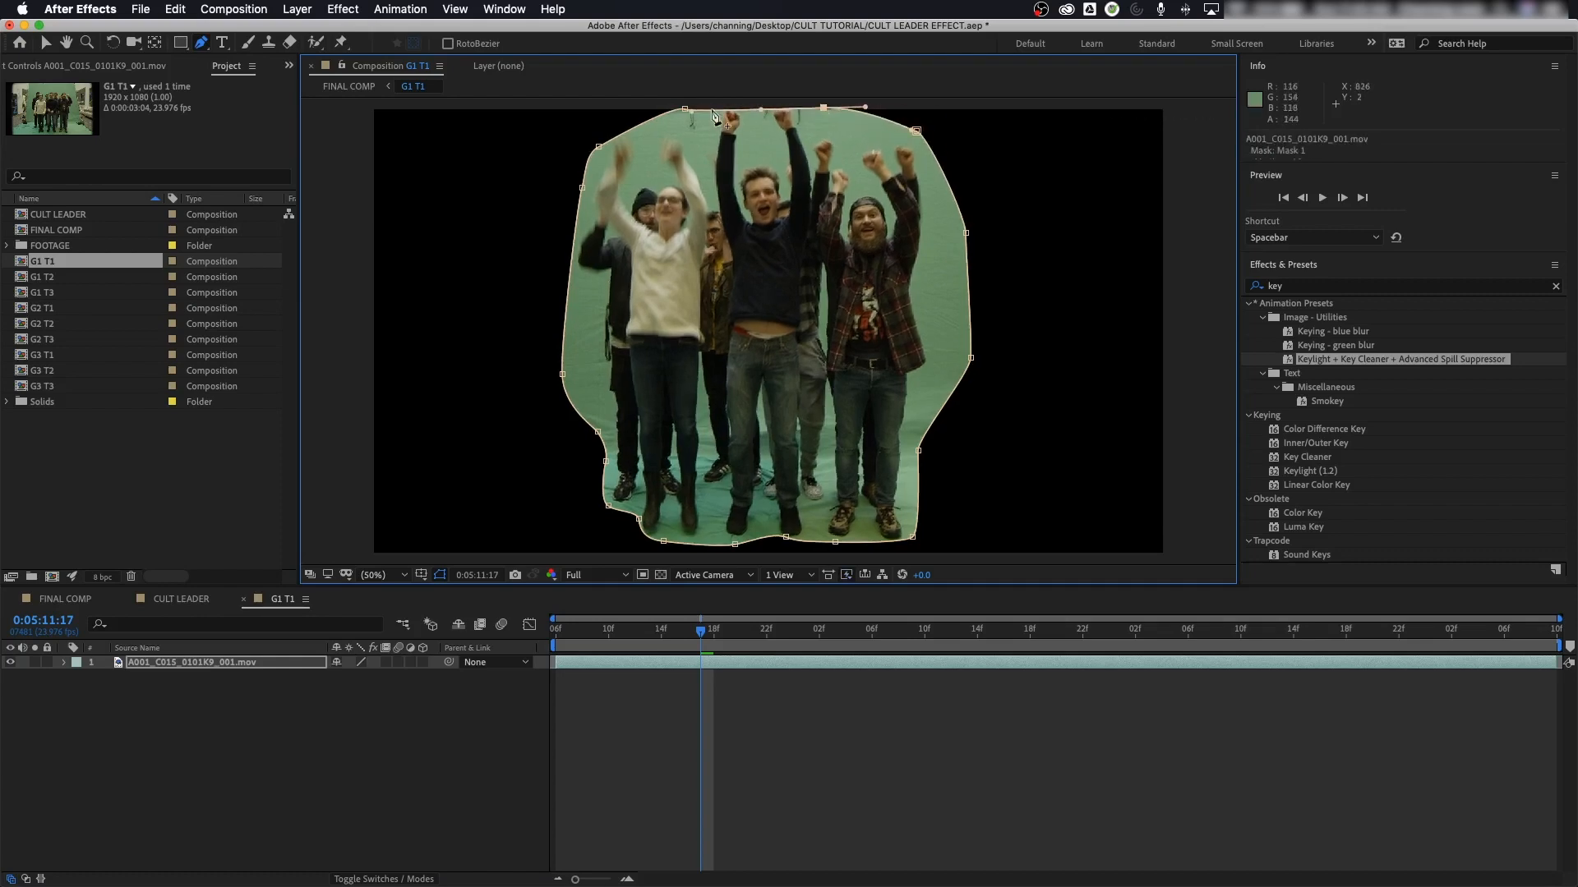
pyautogui.moveTo(685, 109); pyautogui.dragTo(684, 114)
pyautogui.moveTo(598, 147); pyautogui.dragTo(597, 138)
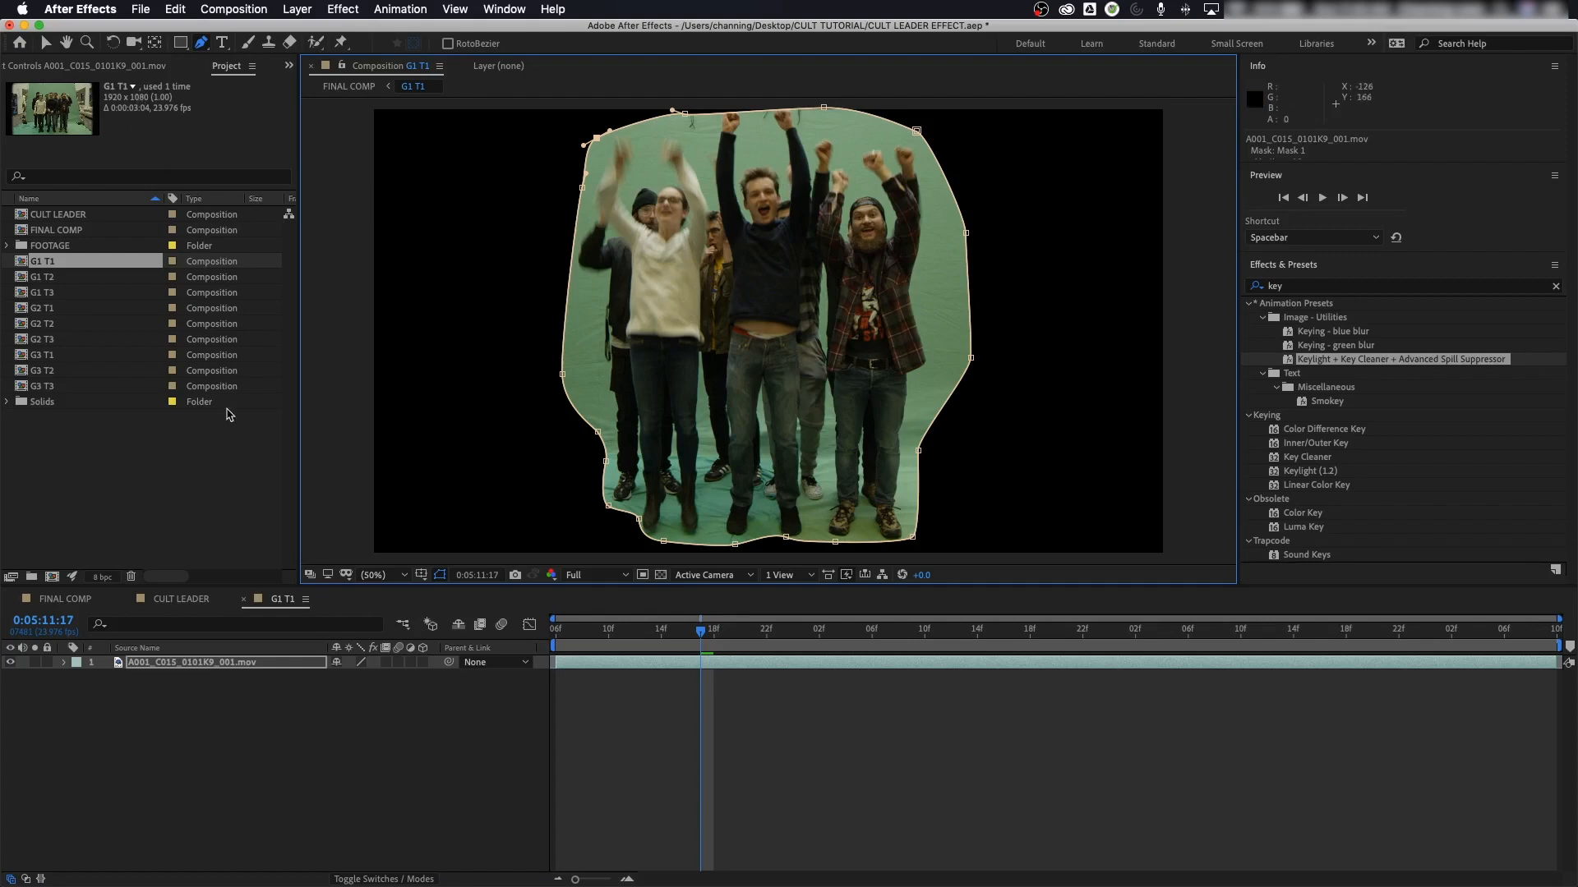
# Step: Examine the CULT LEADER footage's keying effects, comparing the result with and without Advanced Spill Suppressor, and return to FINAL COMP
pyautogui.press('F3')
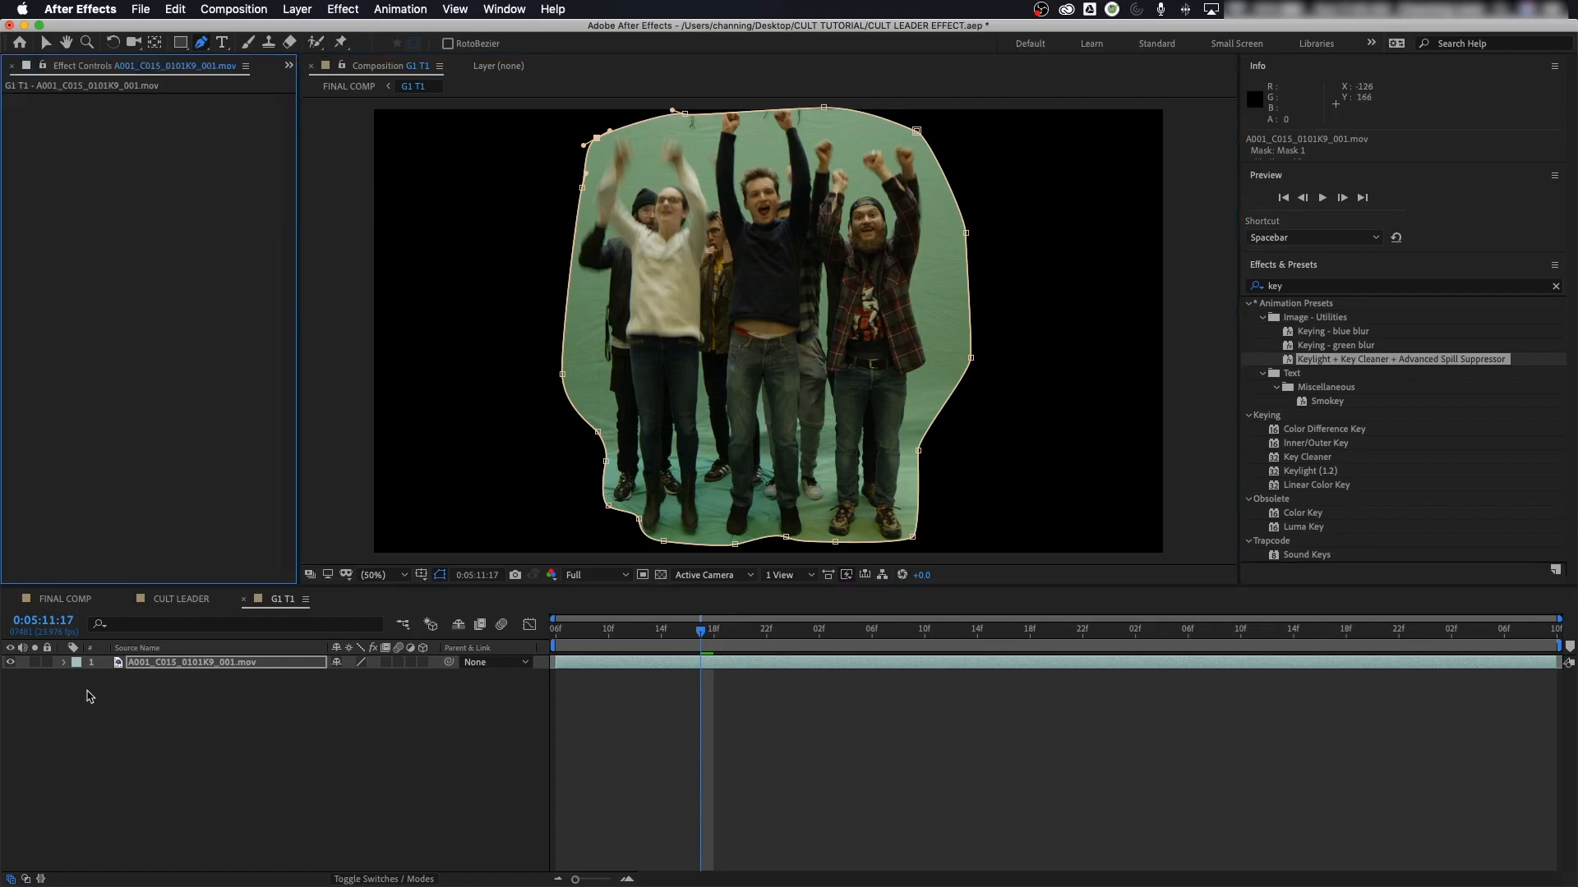
pyautogui.click(70, 599)
pyautogui.click(172, 599)
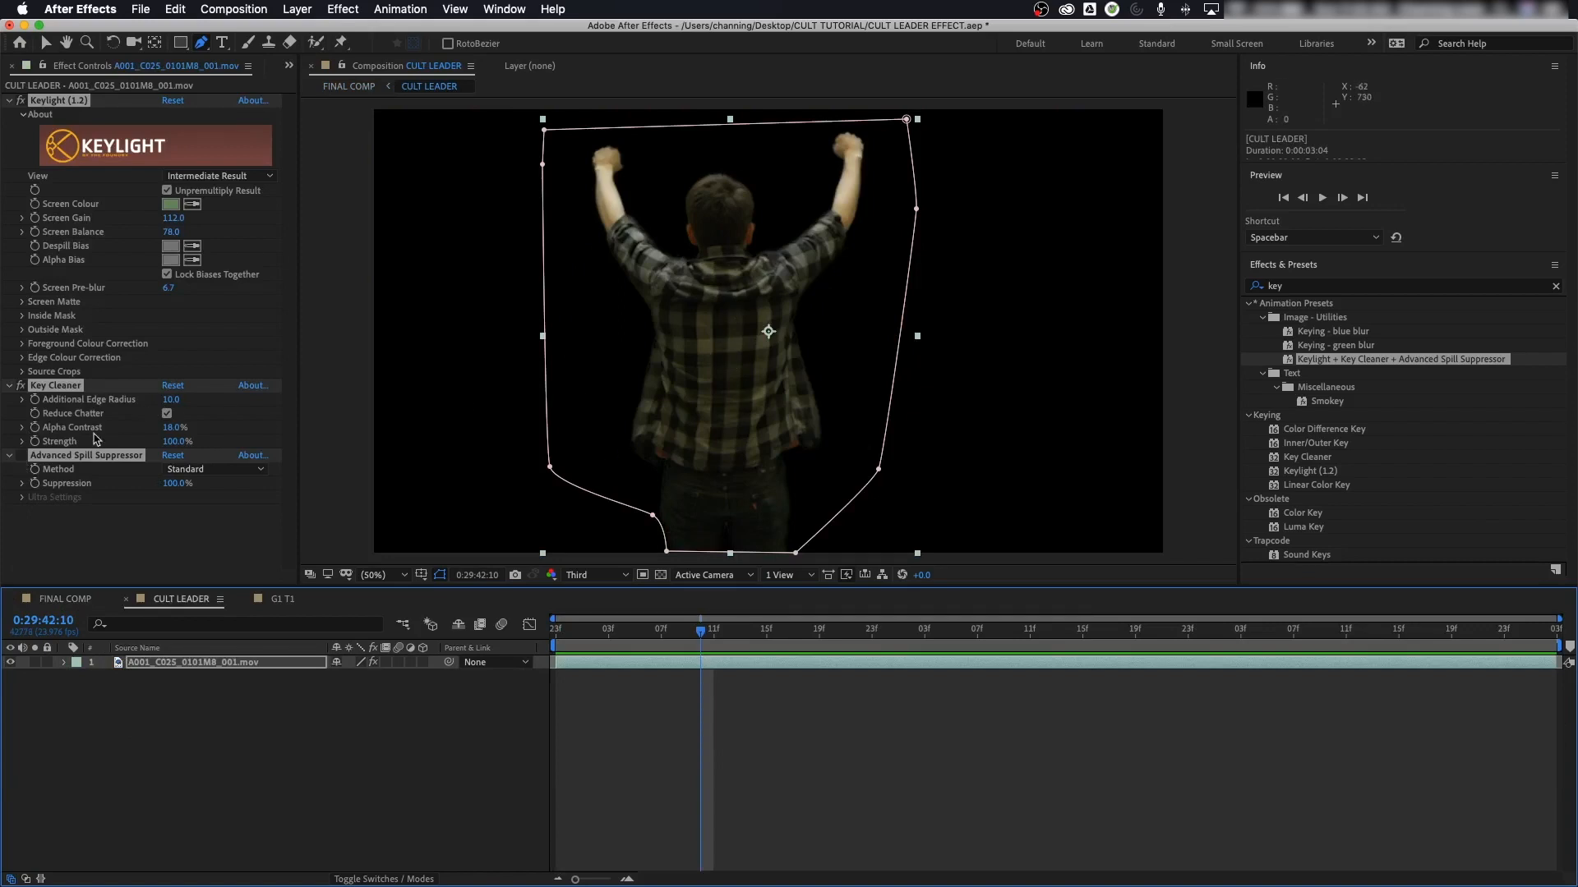
pyautogui.click(22, 461)
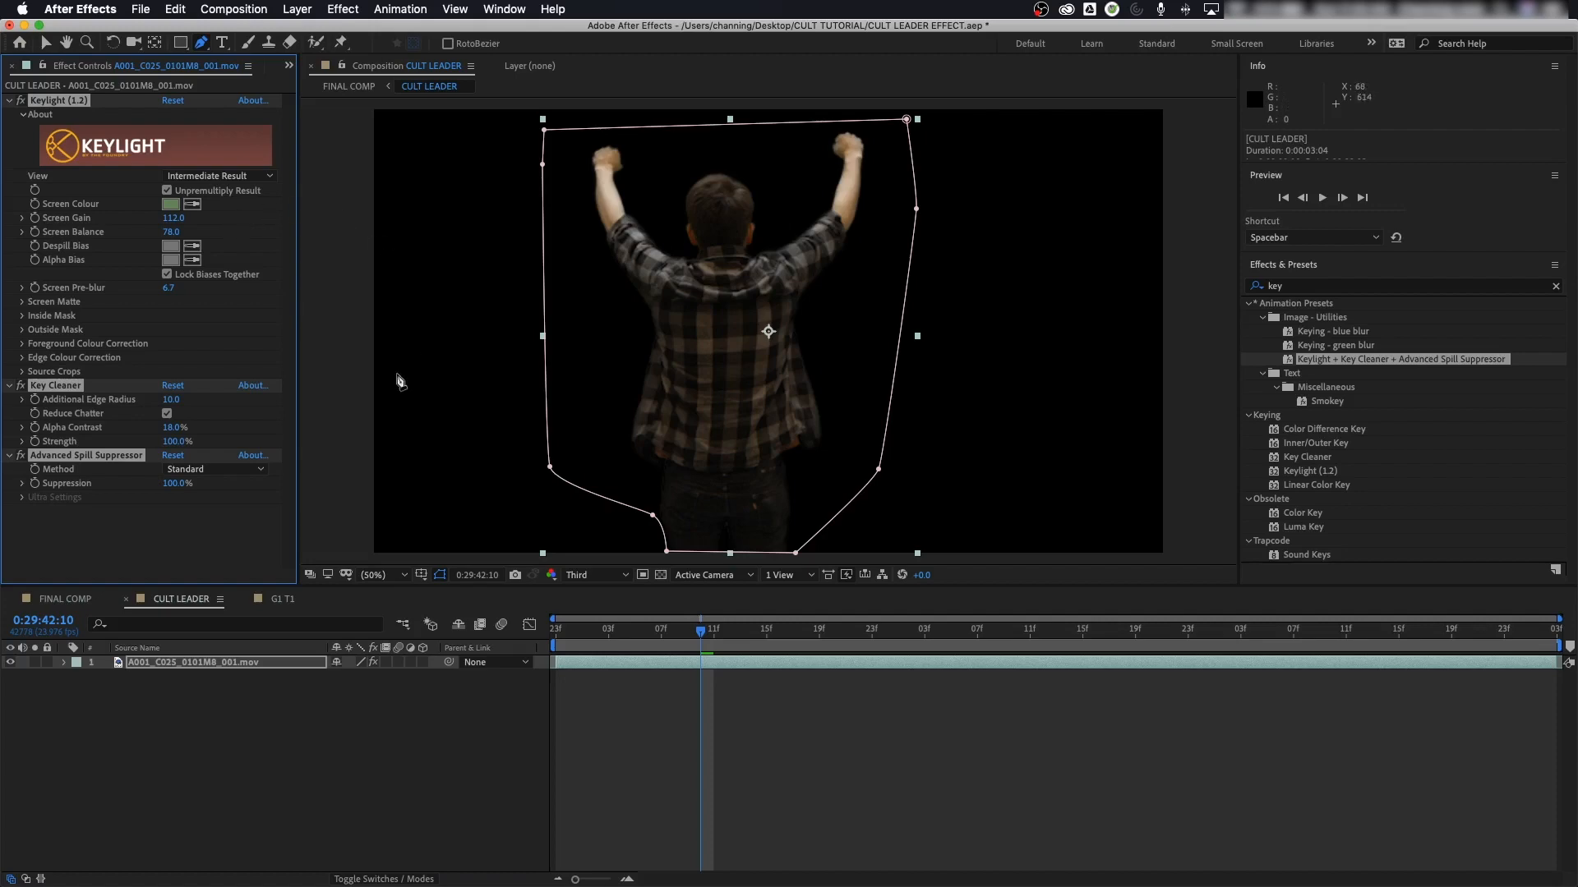
pyautogui.click(66, 599)
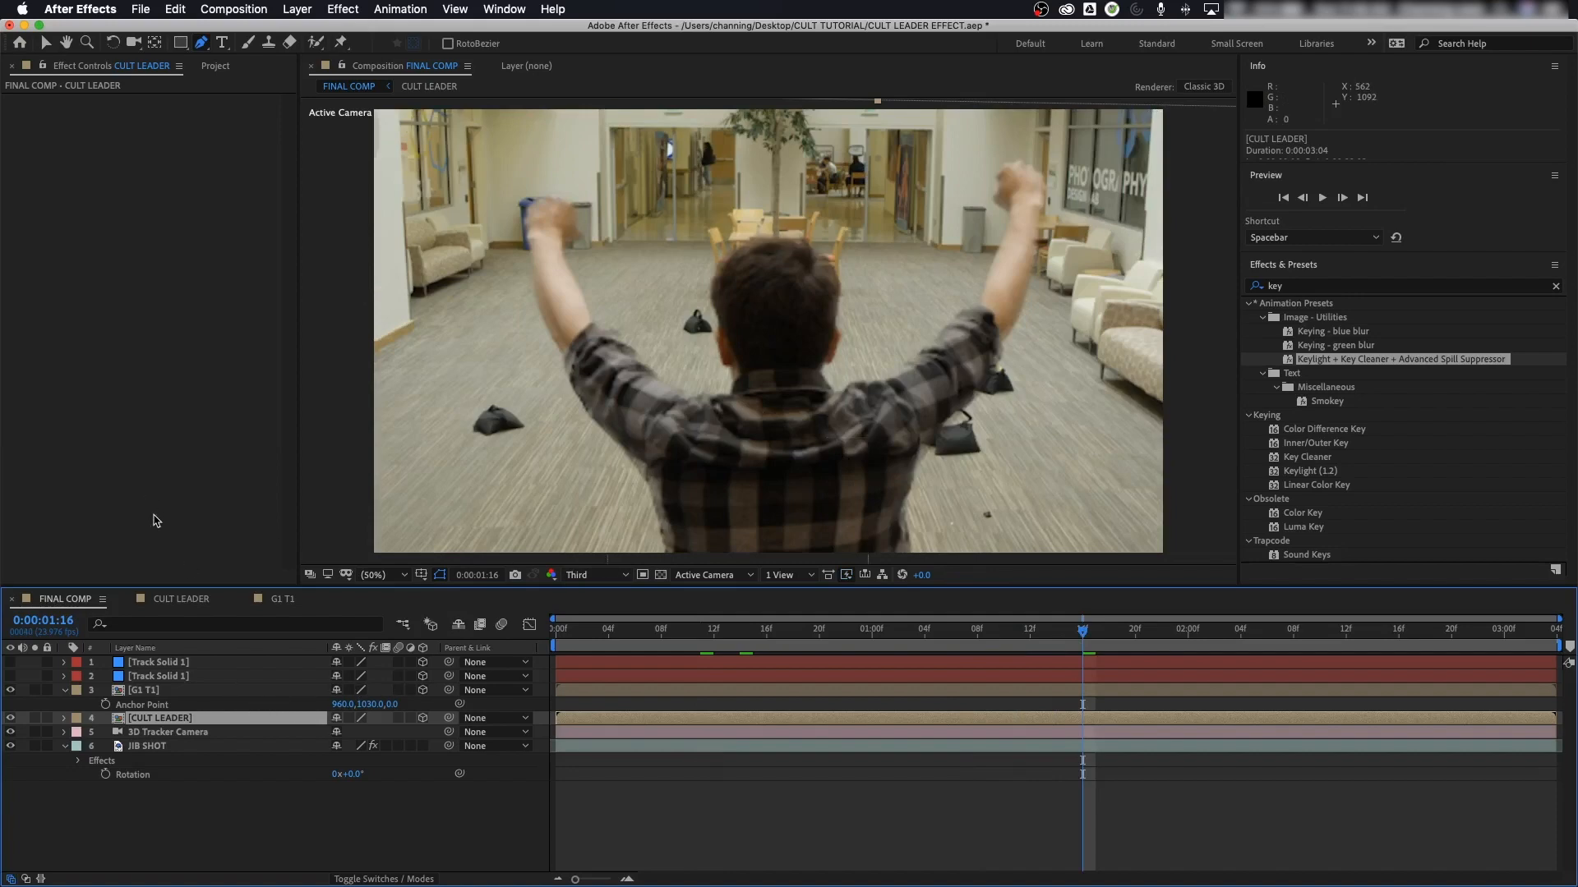
# Step: In the G1 T1 composition, enable Reduce Chatter in Key Cleaner and set Alpha Contrast to 10%
pyautogui.click(273, 604)
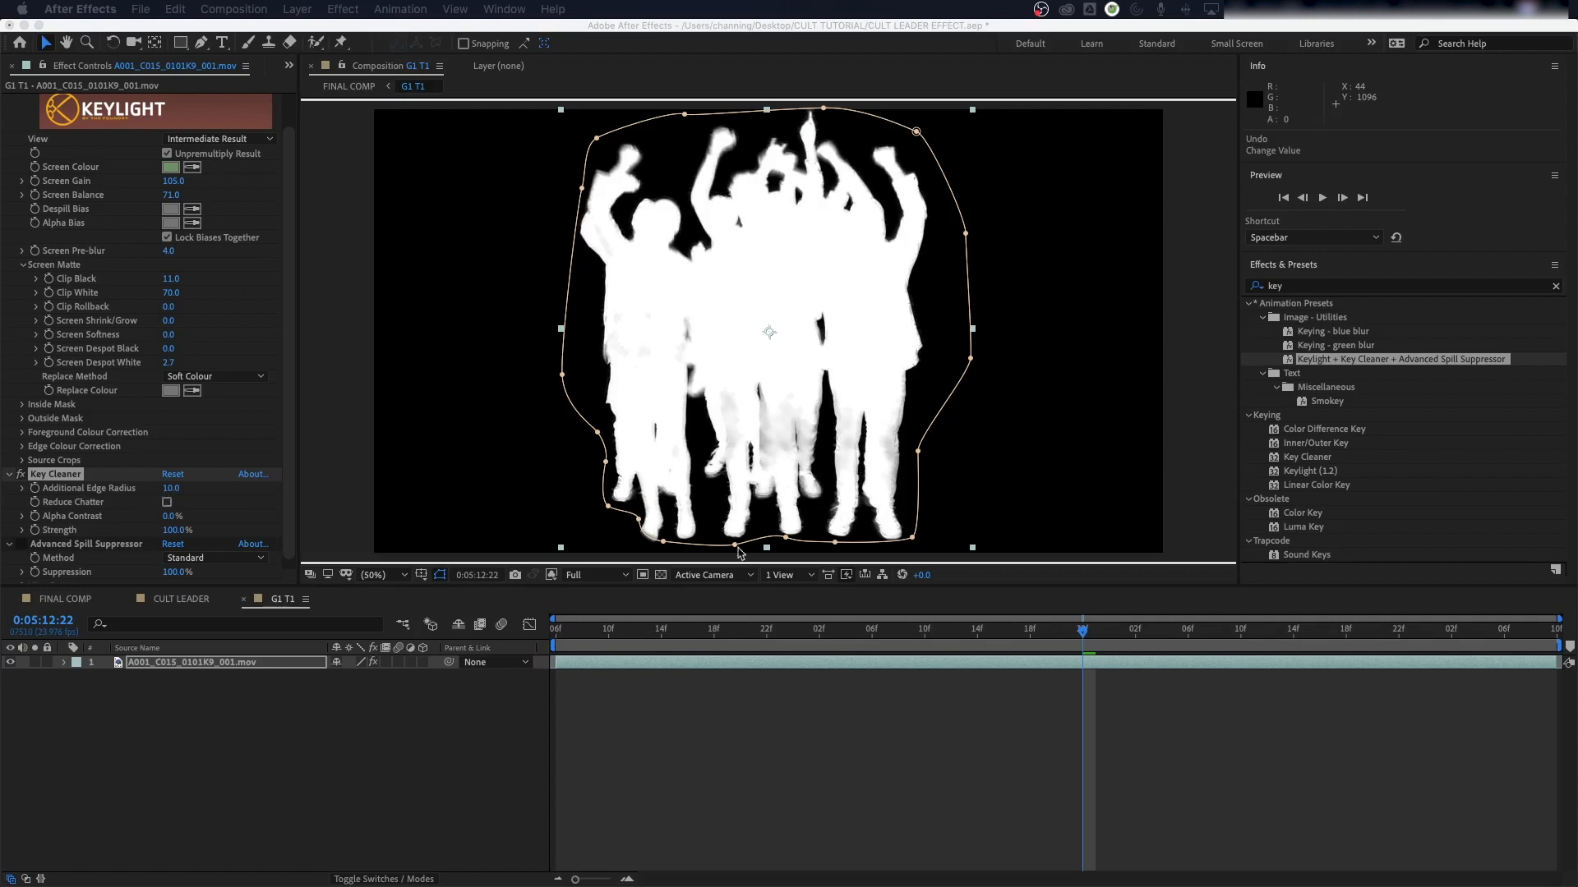
pyautogui.click(168, 504)
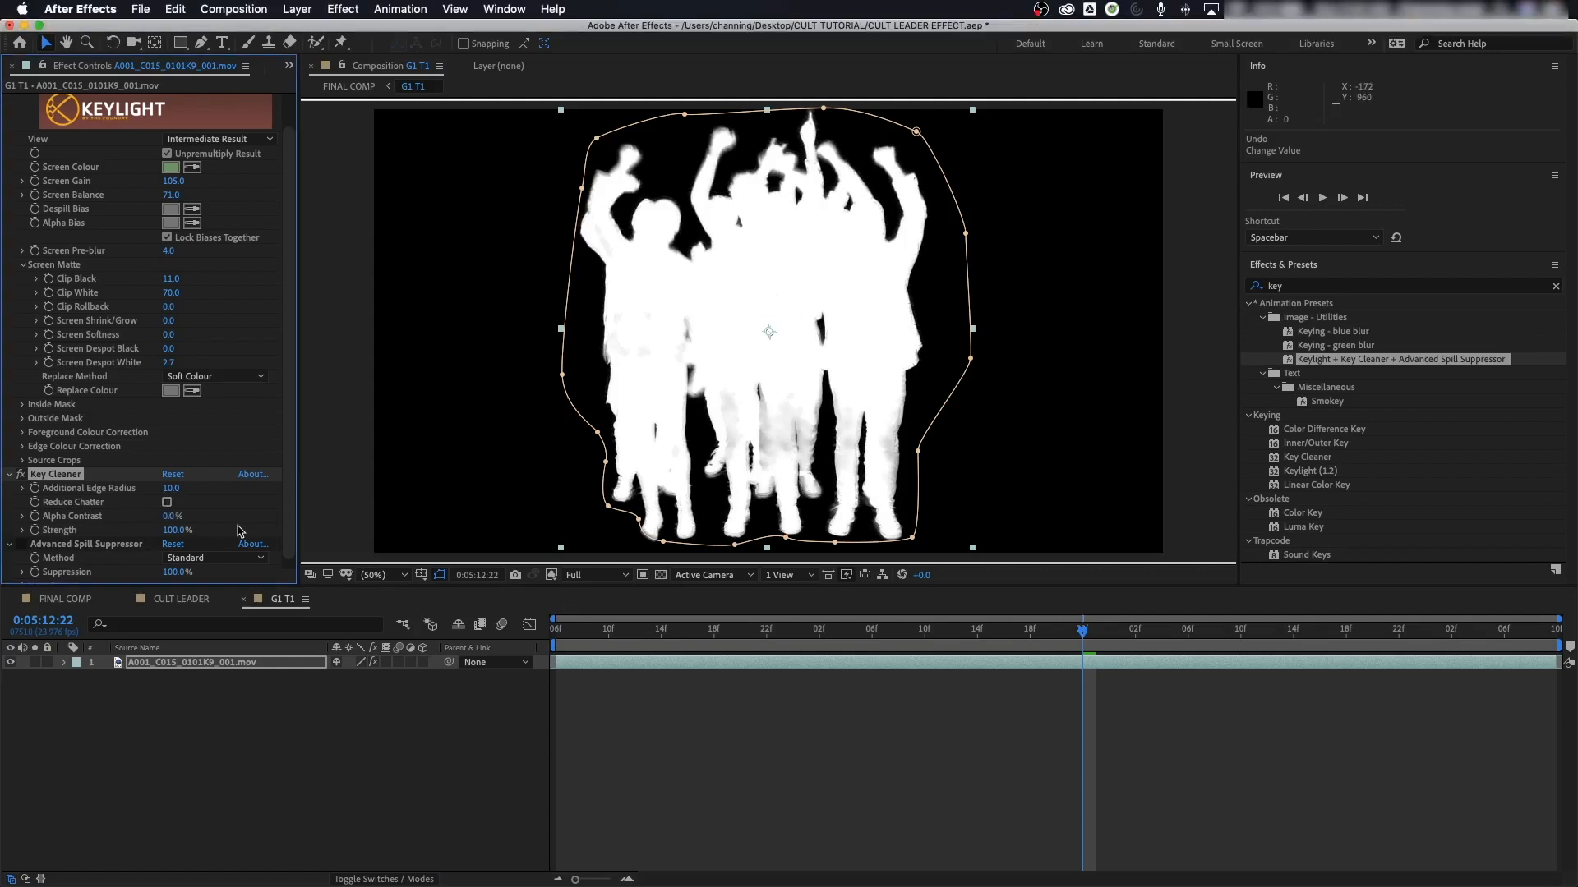
pyautogui.click(167, 502)
pyautogui.click(166, 516)
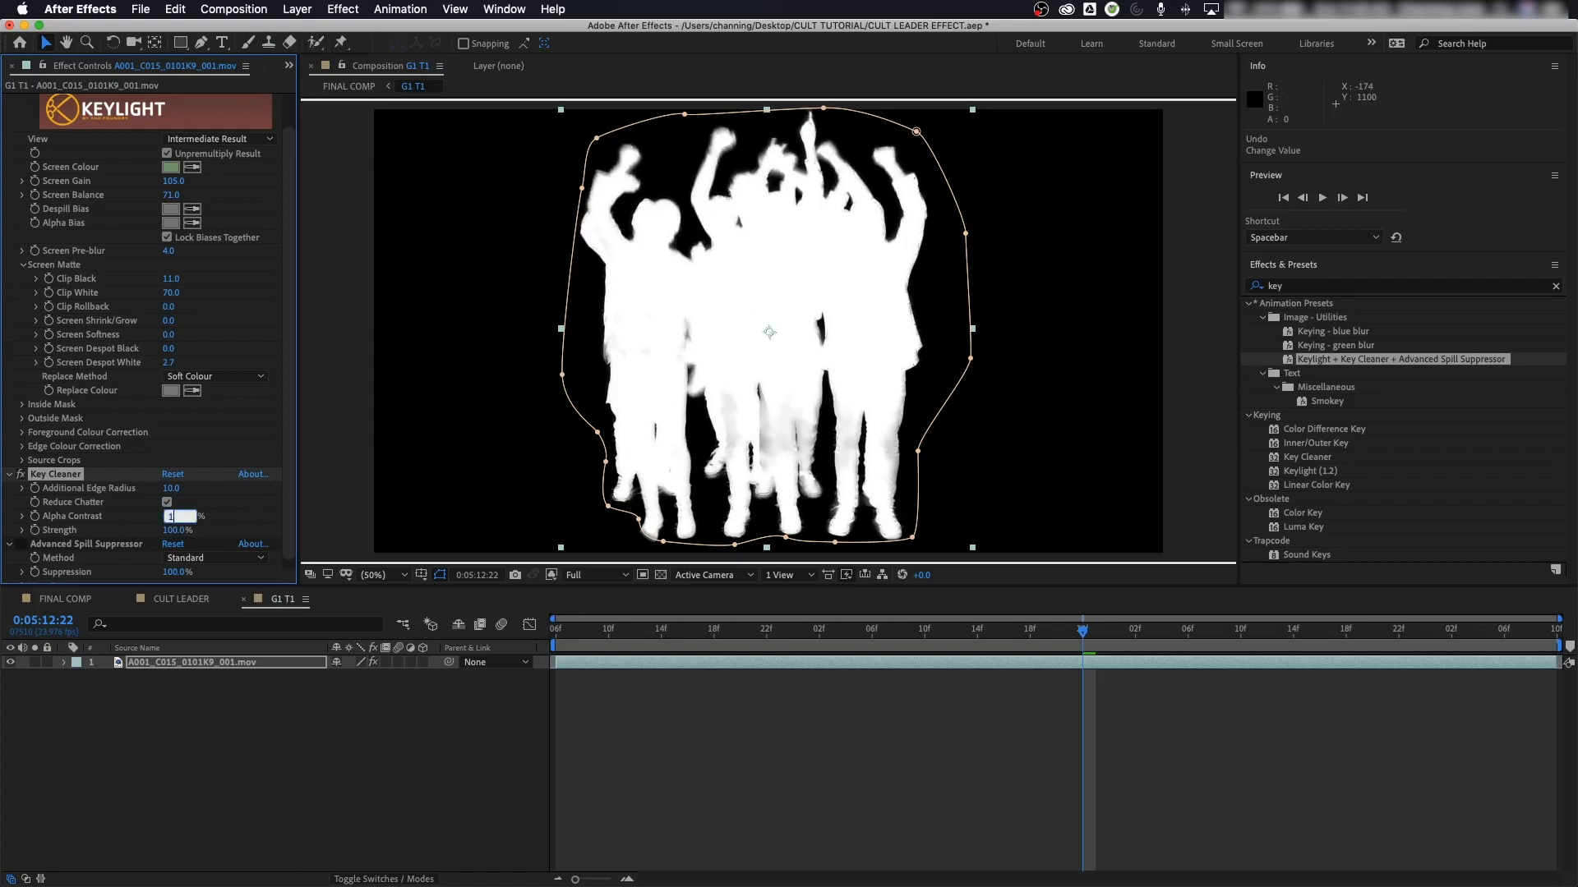
pyautogui.write('10')
pyautogui.press('Return')
# Step: Set Keylight's Screen Shrink/Grow to -2 and Screen Softness to 2 on the G1 T1 footage
pyautogui.click(172, 323)
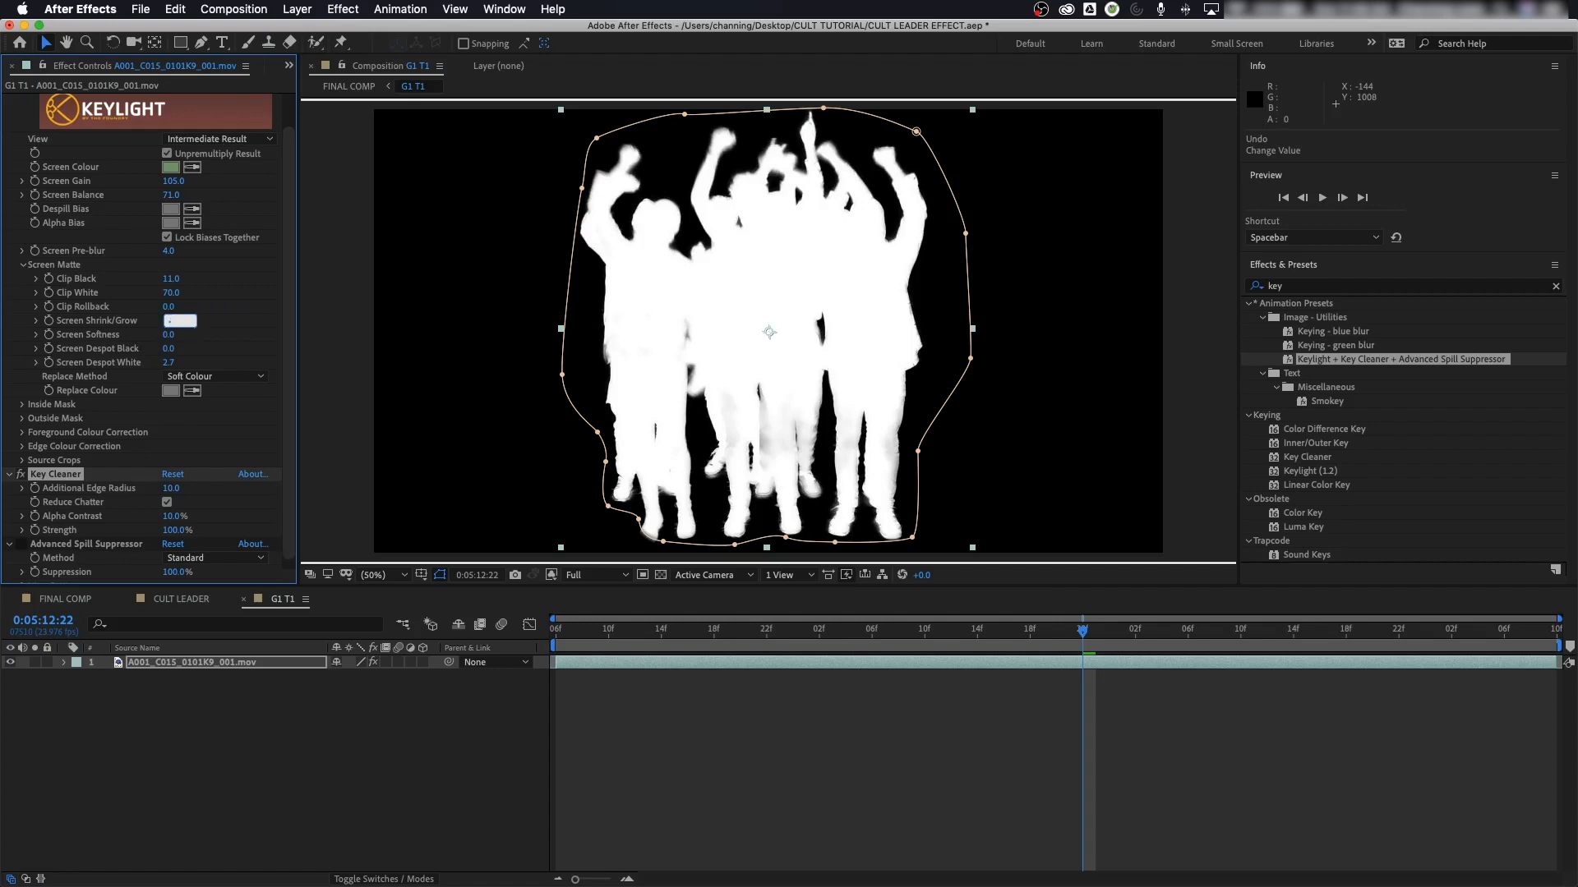
pyautogui.write('-2')
pyautogui.press('Return')
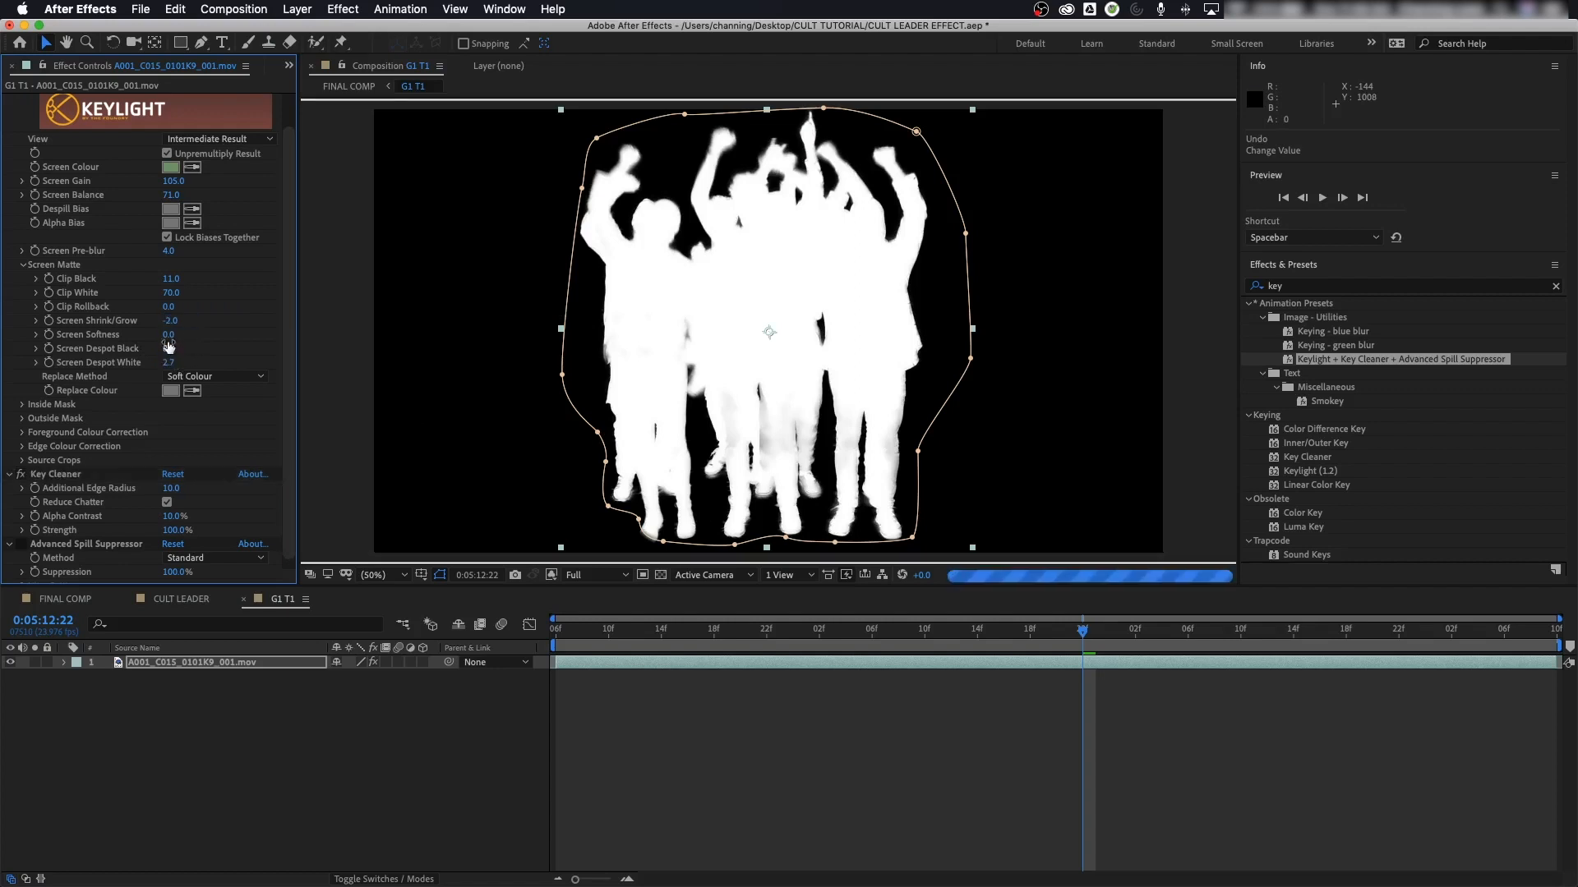
pyautogui.click(174, 335)
pyautogui.write('2')
pyautogui.press('Return')
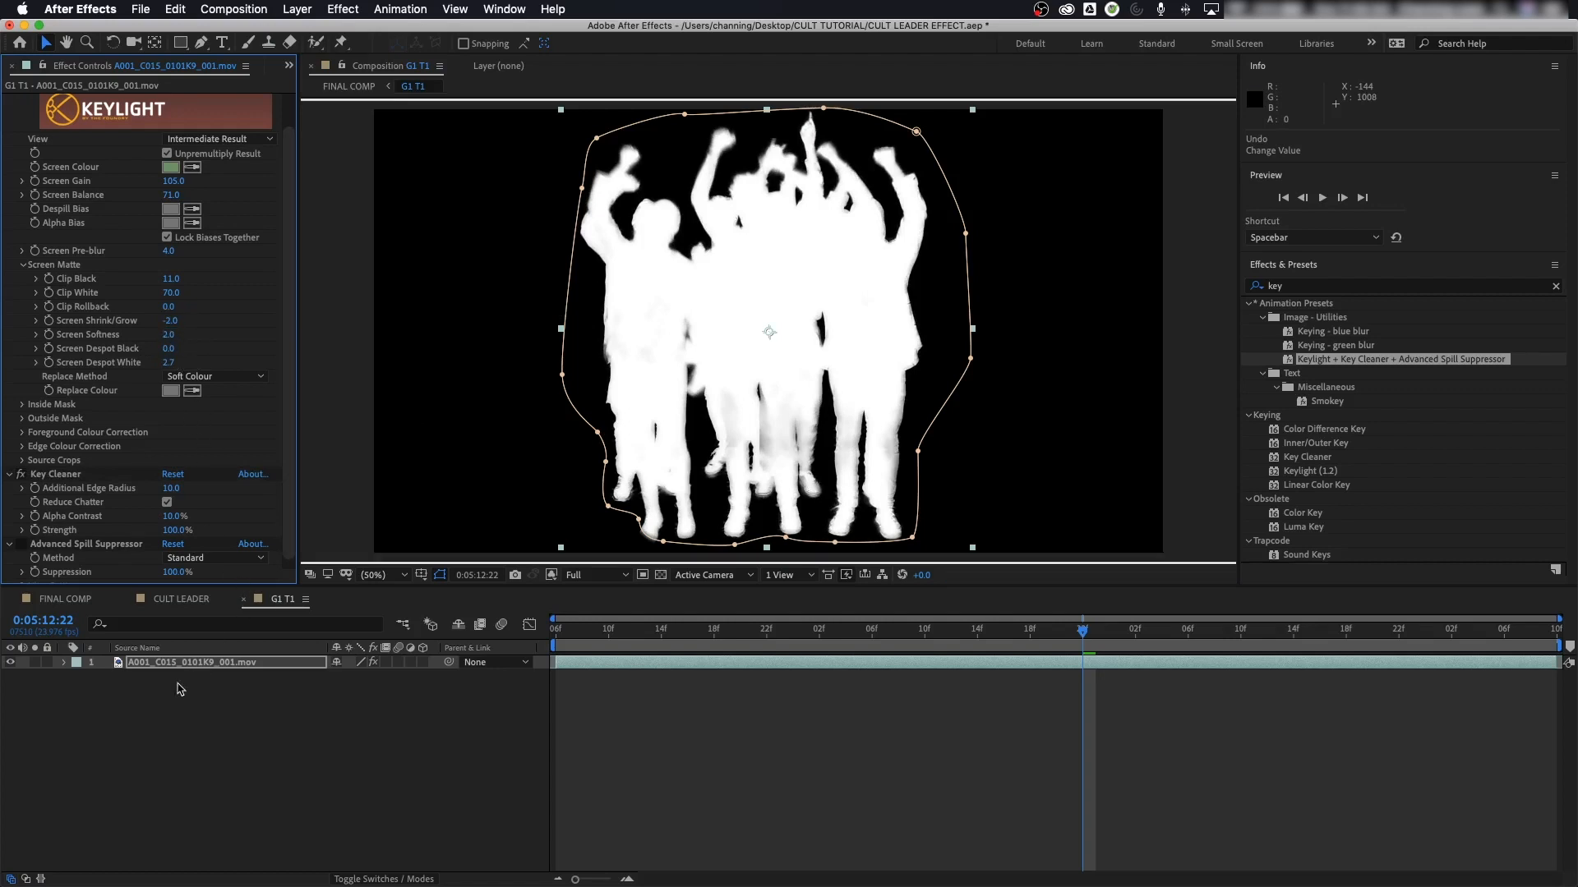
# Step: Hide the CULT LEADER layer in FINAL COMP and play the shot from the first frame to check the keyed group
pyautogui.click(74, 602)
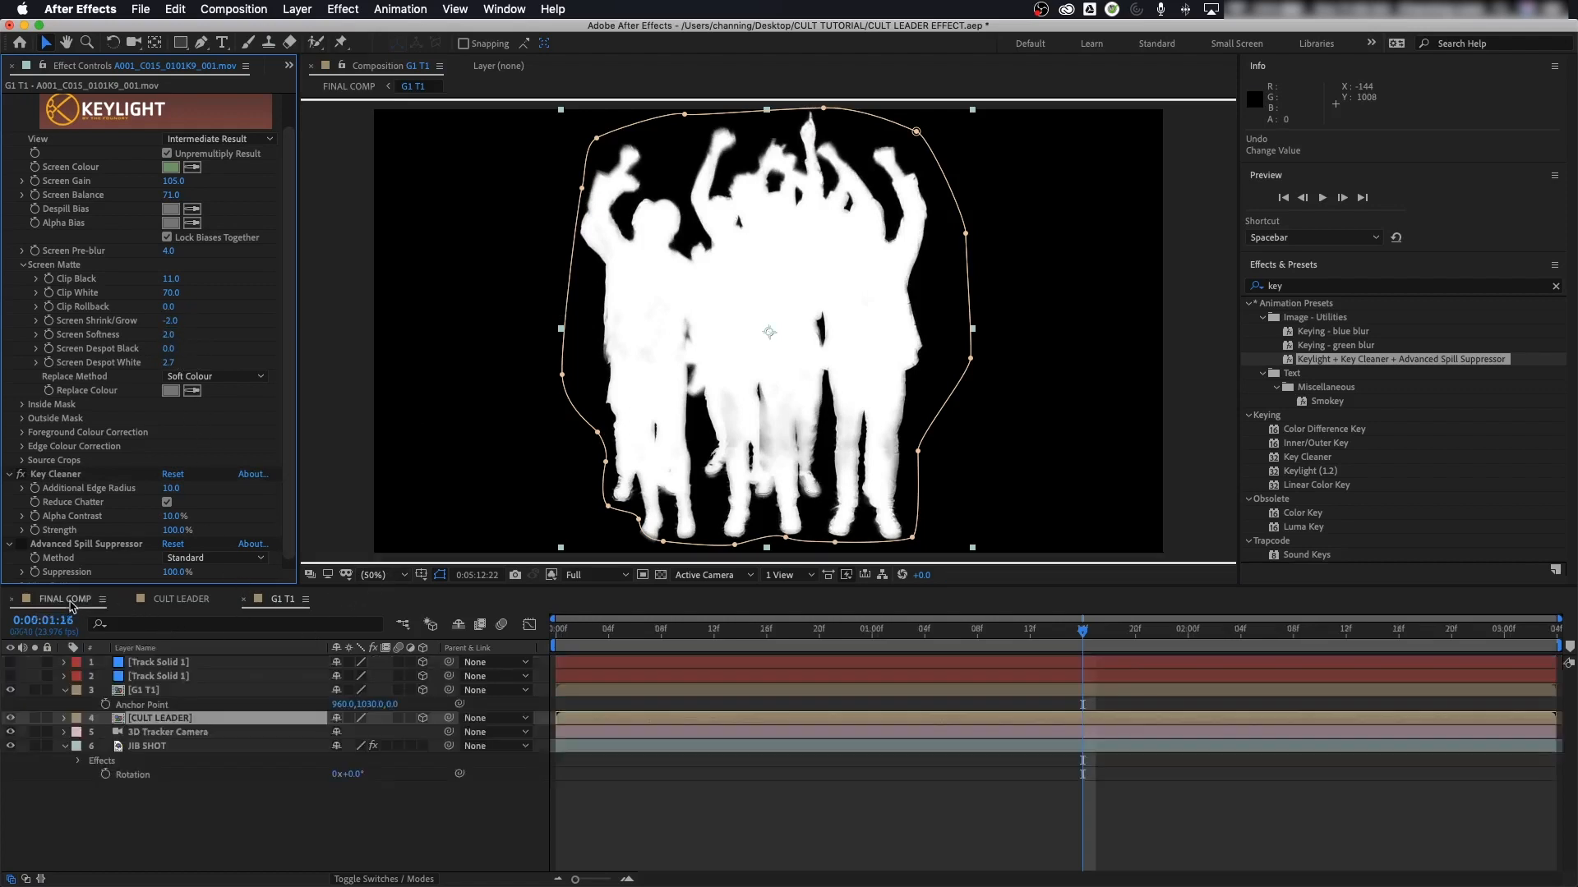
pyautogui.click(10, 720)
pyautogui.click(752, 633)
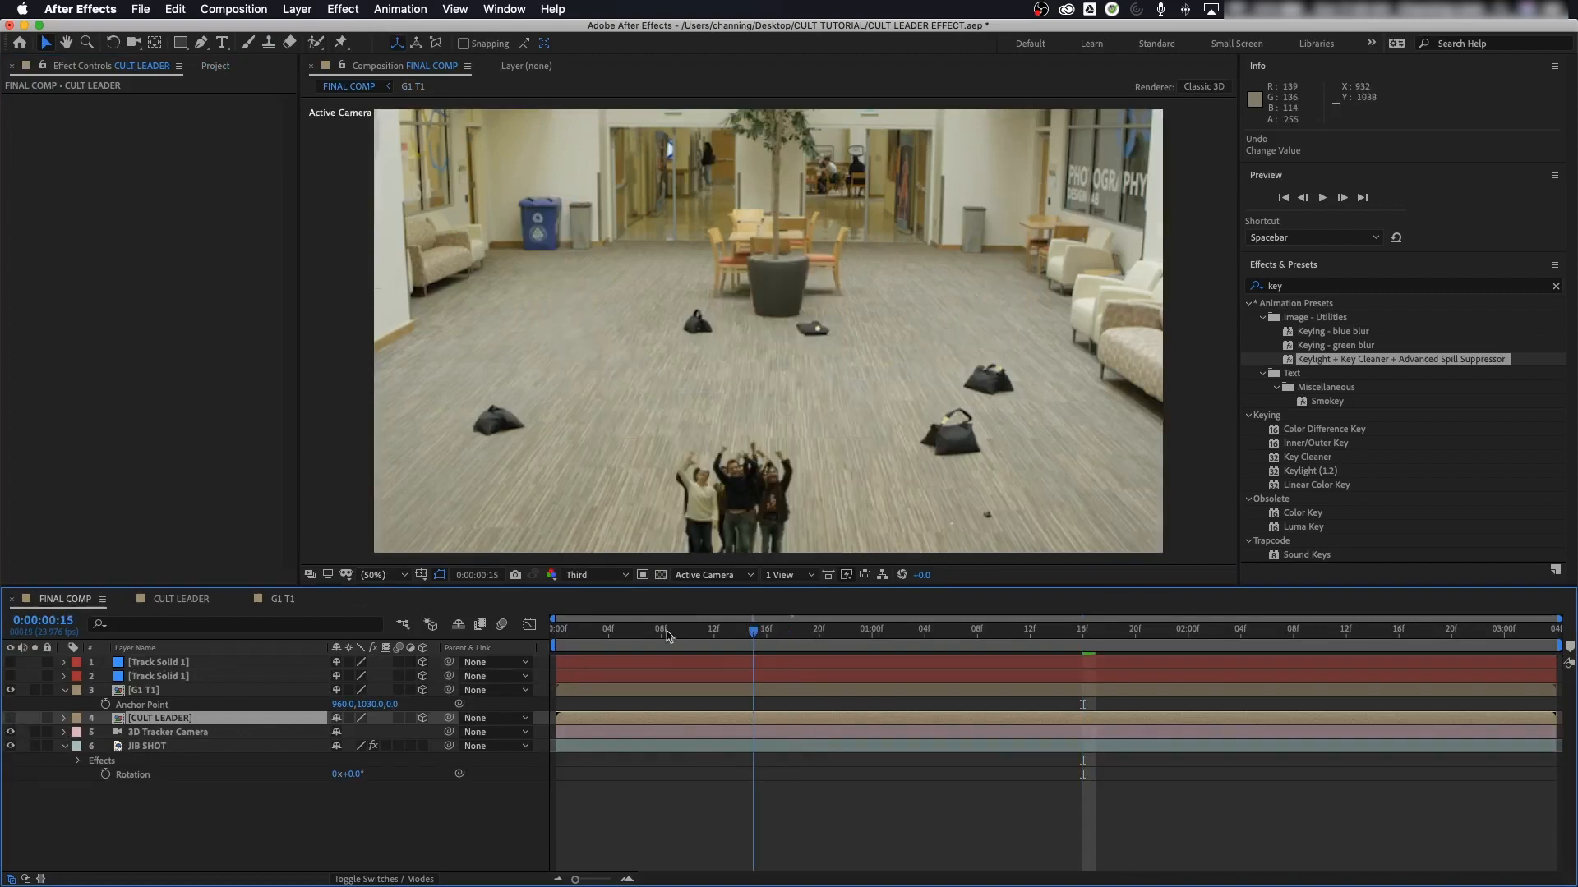
pyautogui.moveTo(667, 636); pyautogui.dragTo(528, 641)
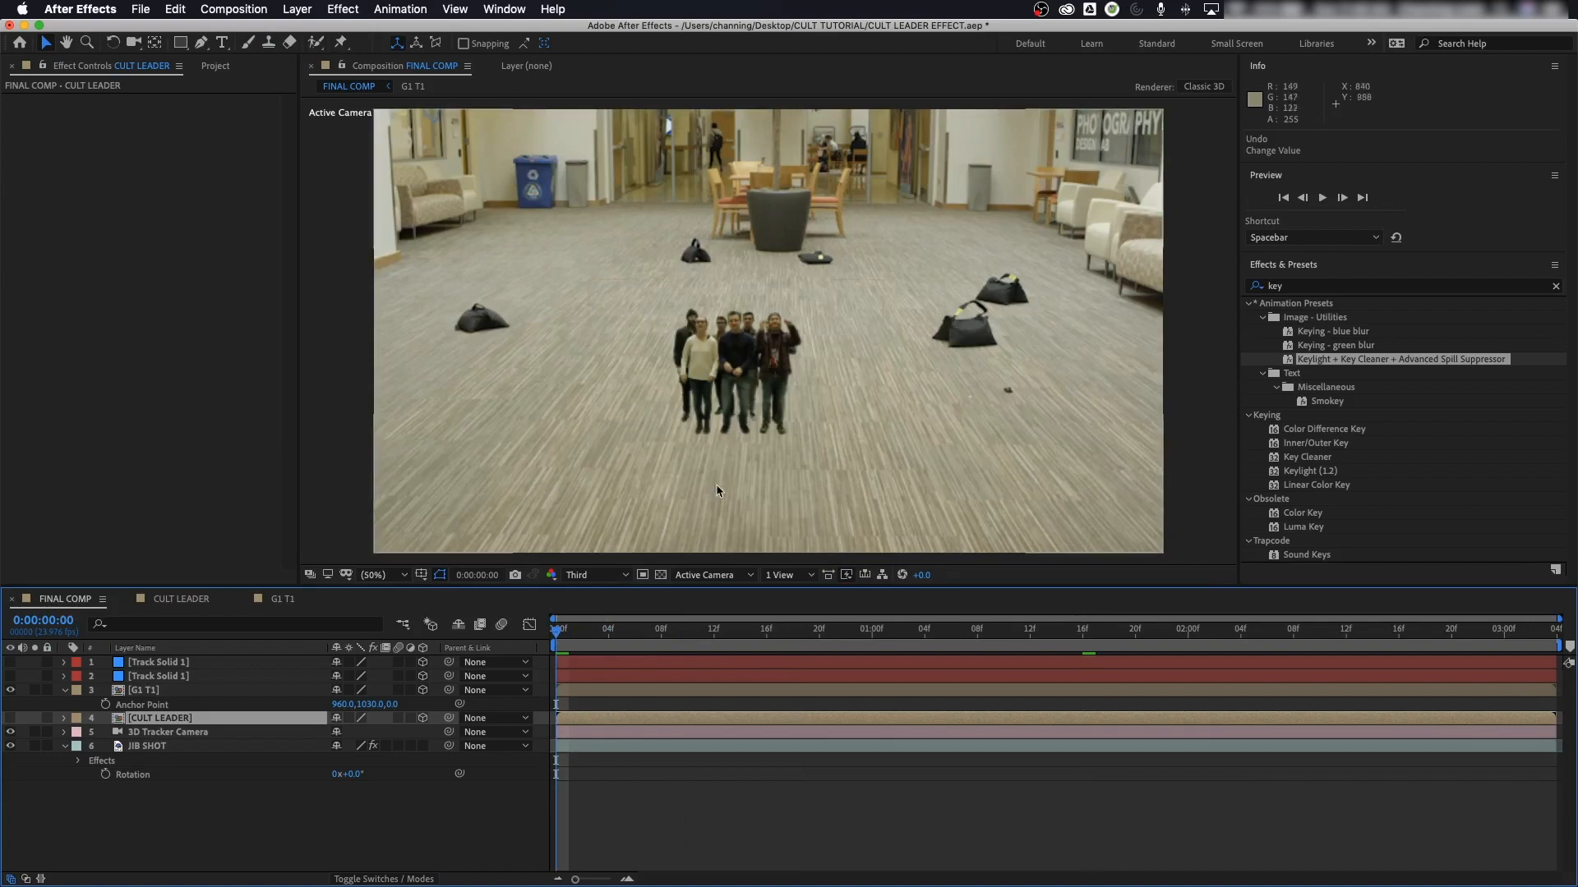
pyautogui.press('space')
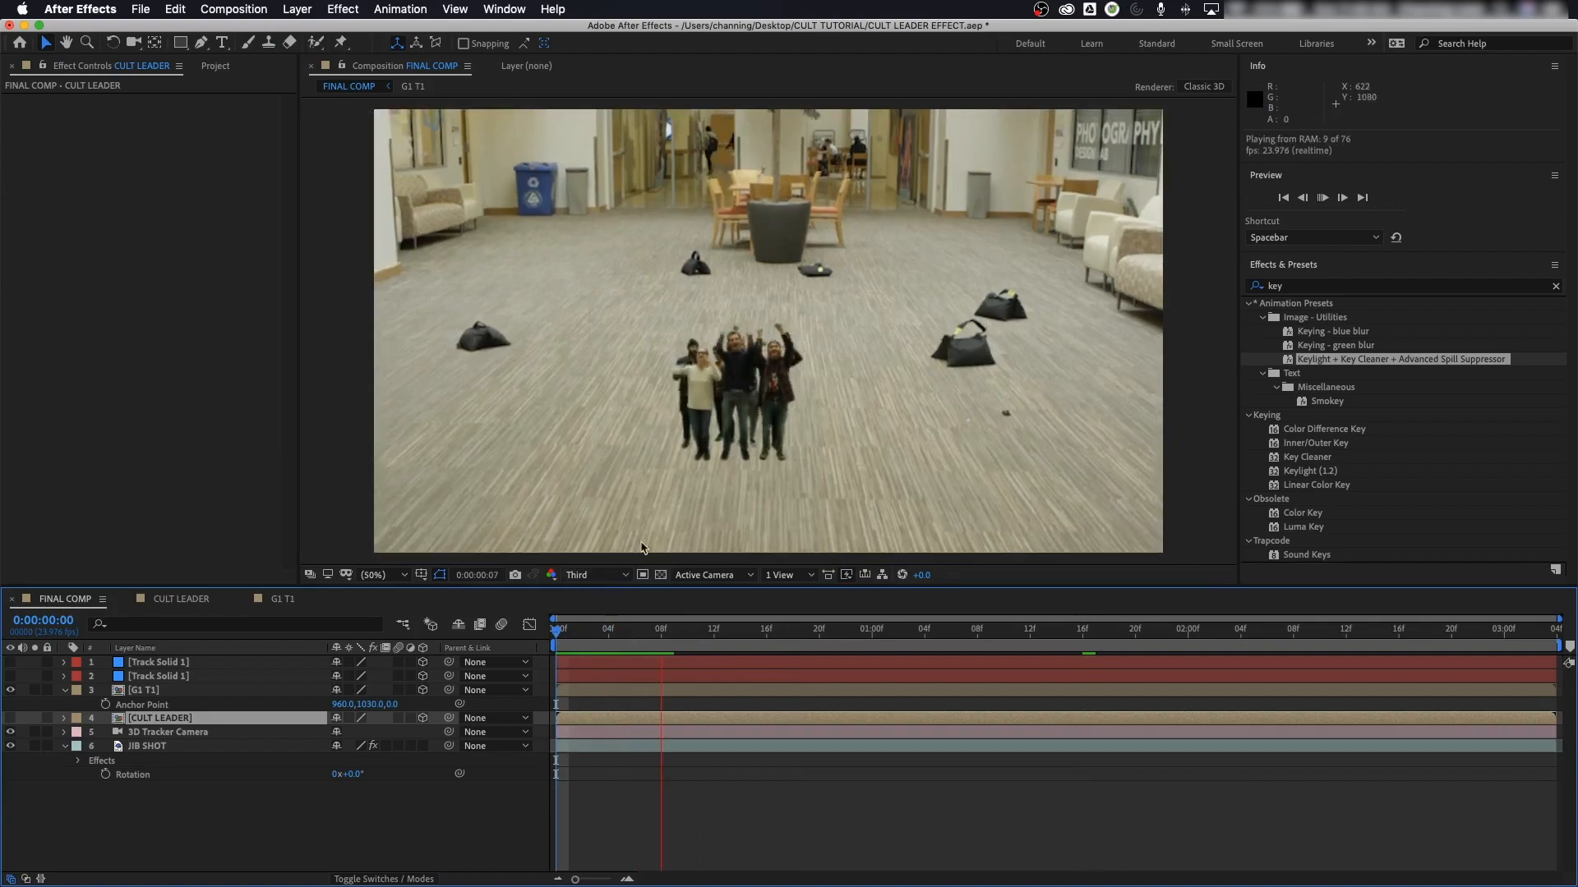
pyautogui.press('space')
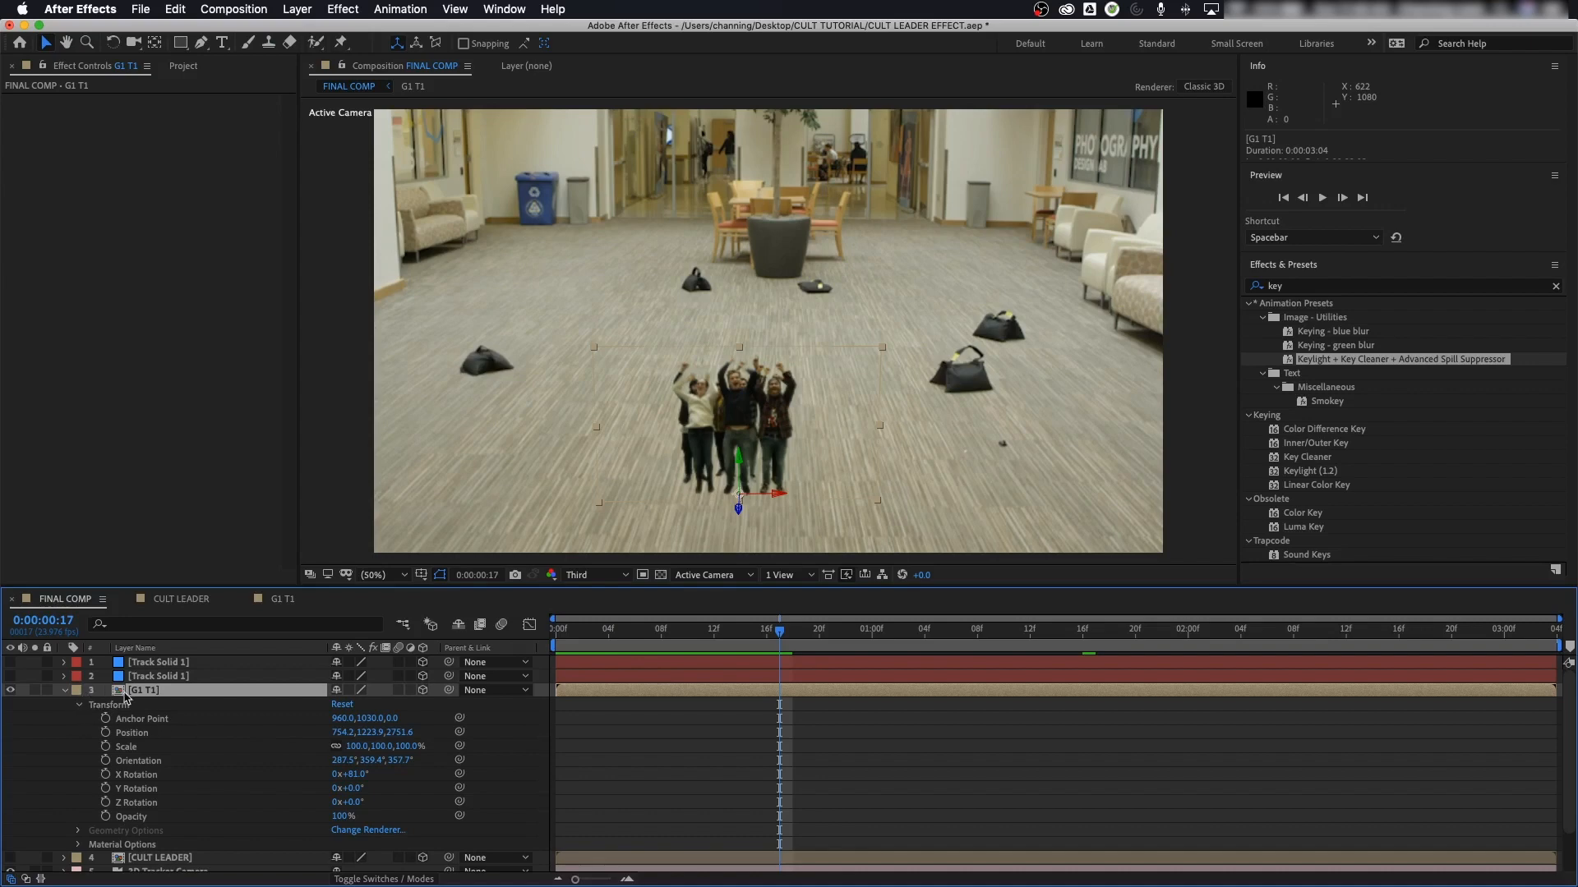
# Step: Scale the G1 T1 layer up to 300%, playing back the shot to judge the group's size
pyautogui.press('s')
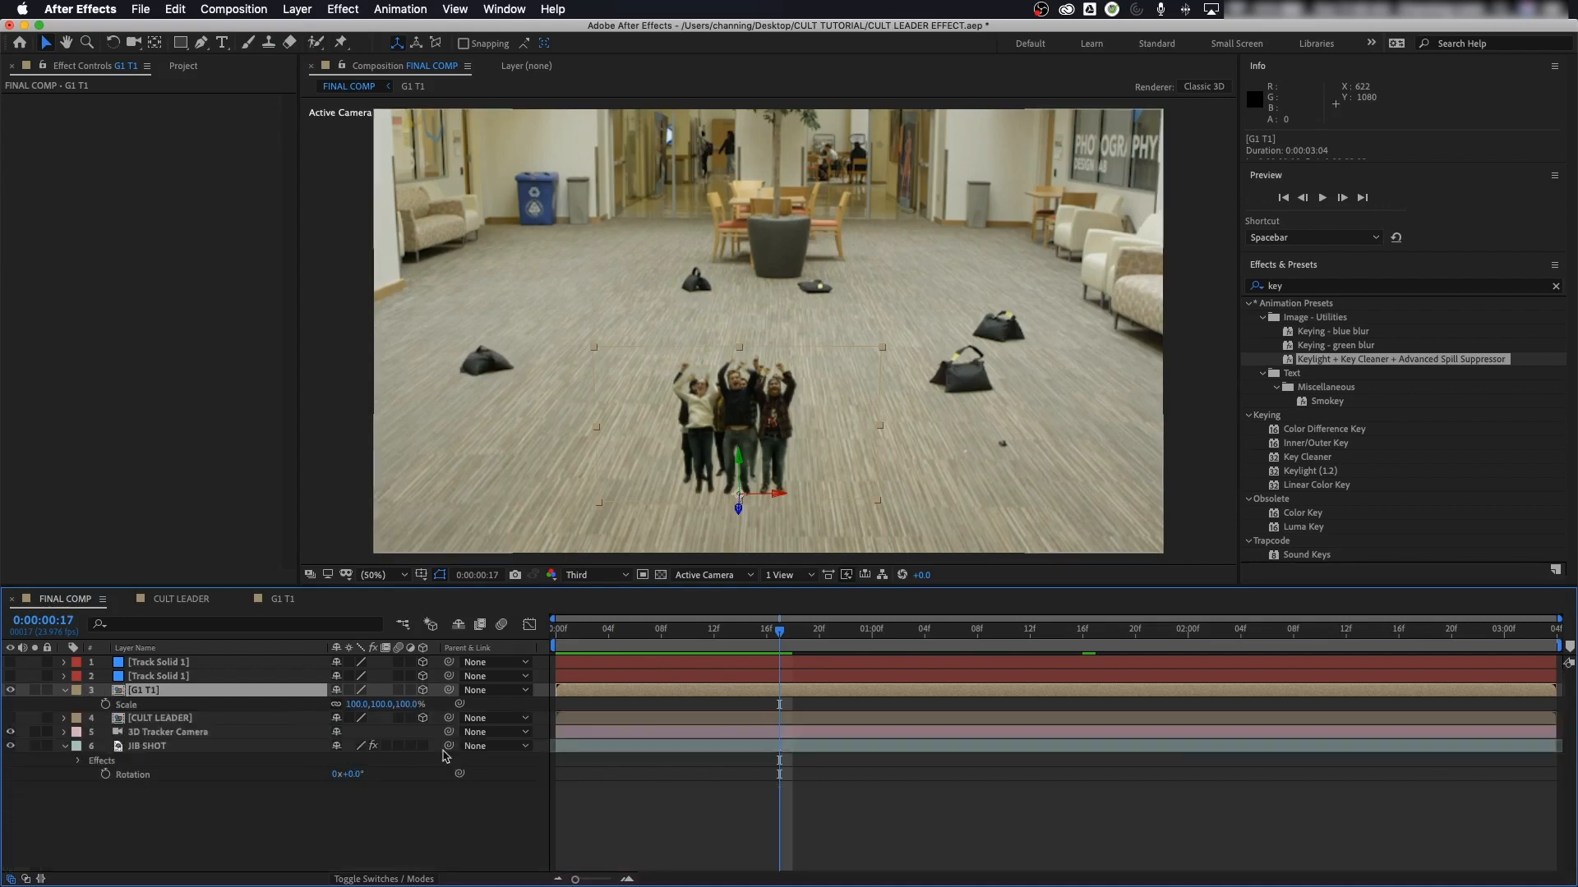
pyautogui.moveTo(348, 704); pyautogui.dragTo(493, 713)
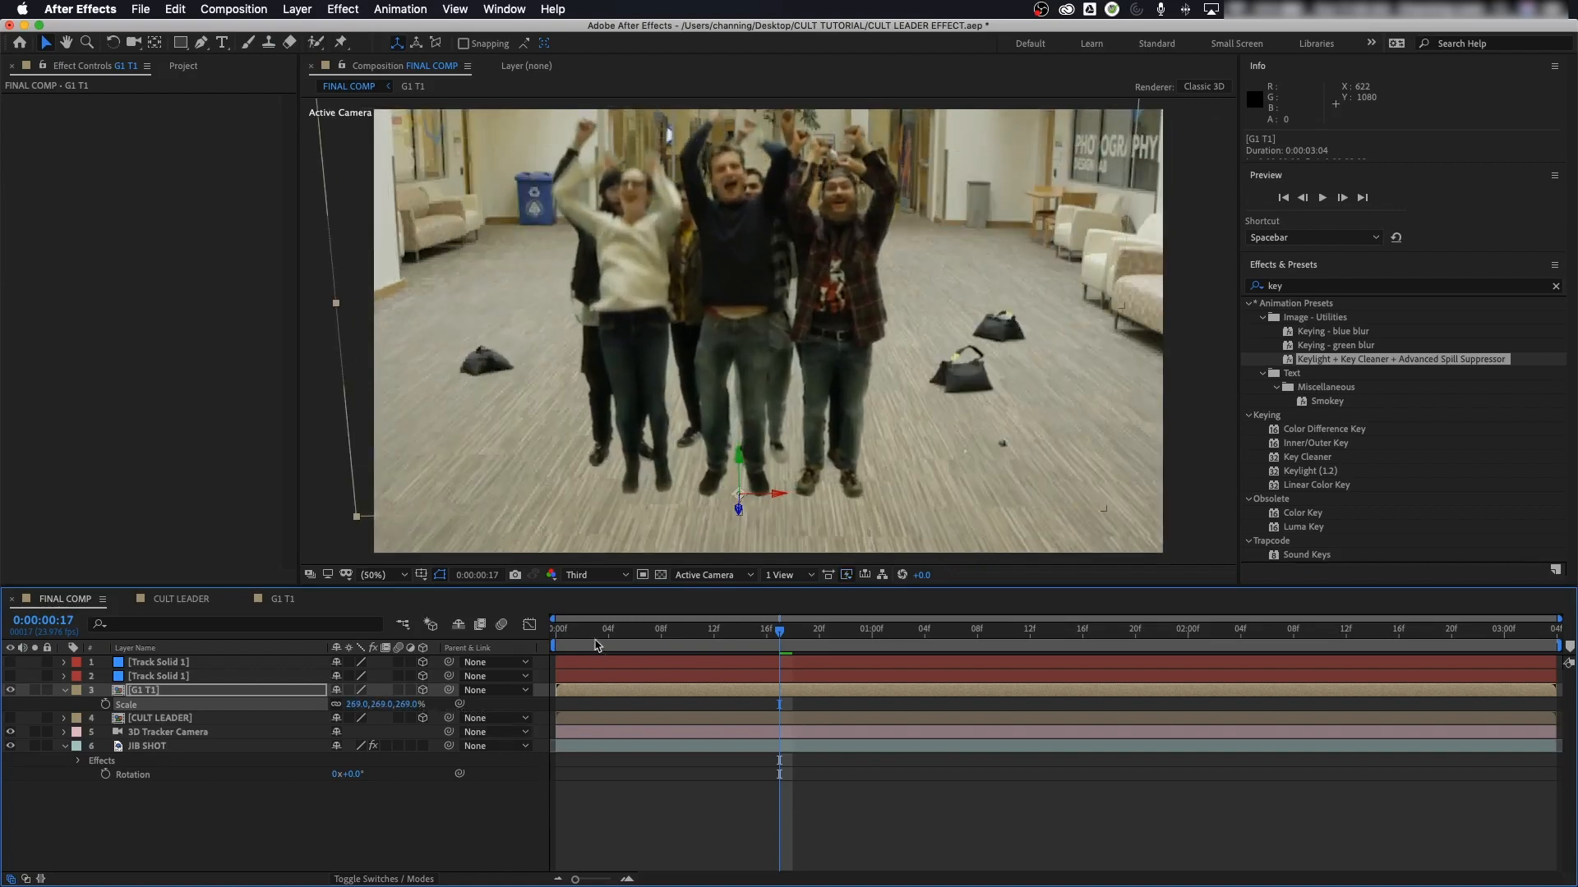
pyautogui.press('space')
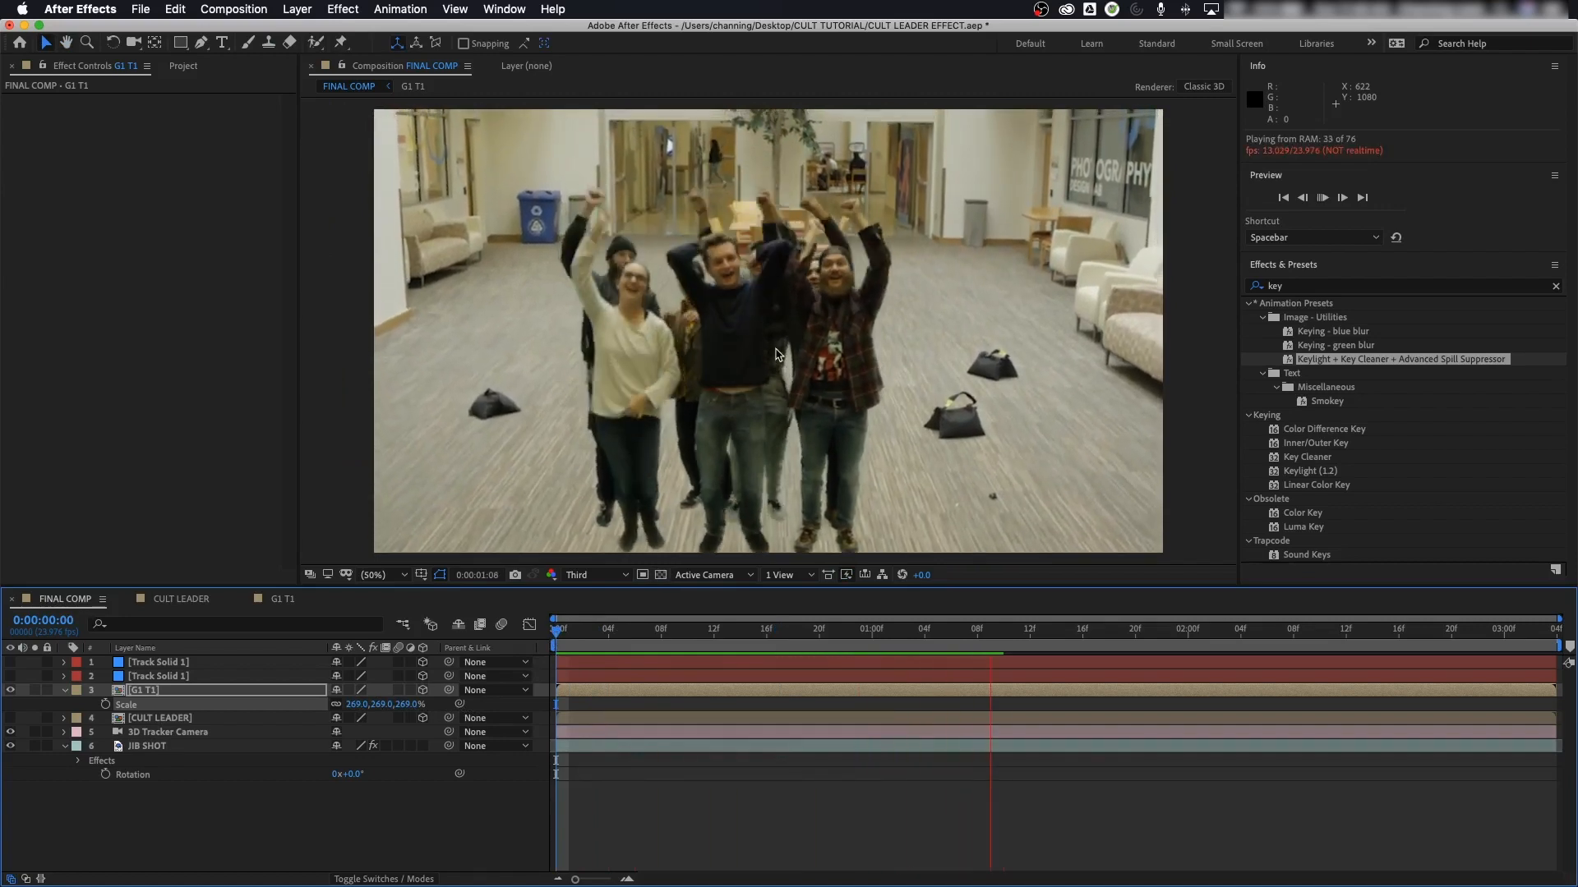
pyautogui.press('space')
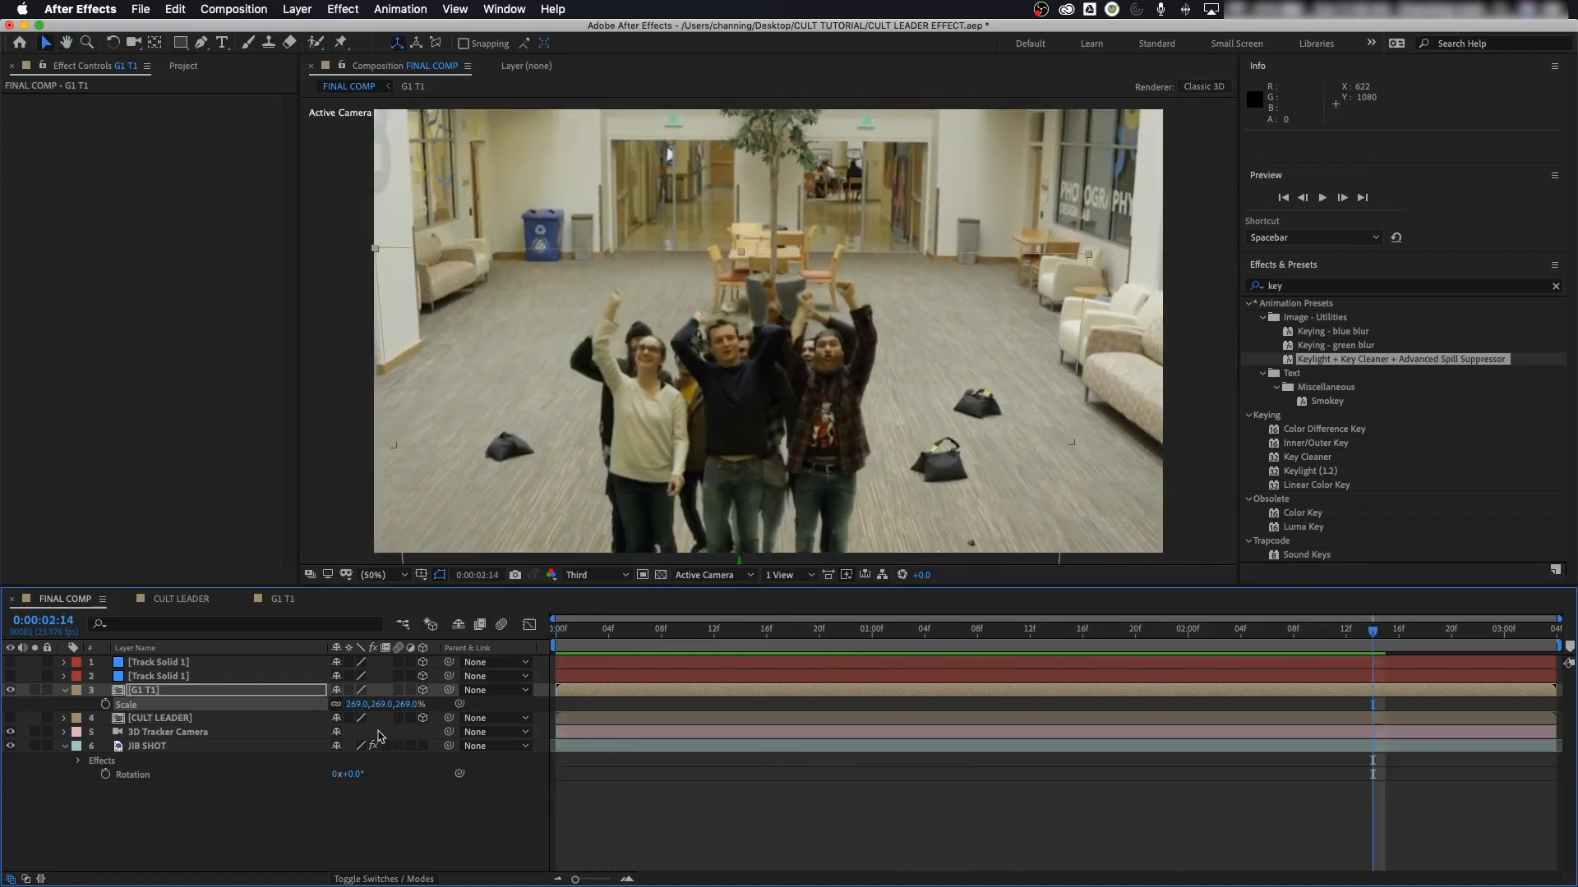
pyautogui.moveTo(362, 705); pyautogui.dragTo(385, 705)
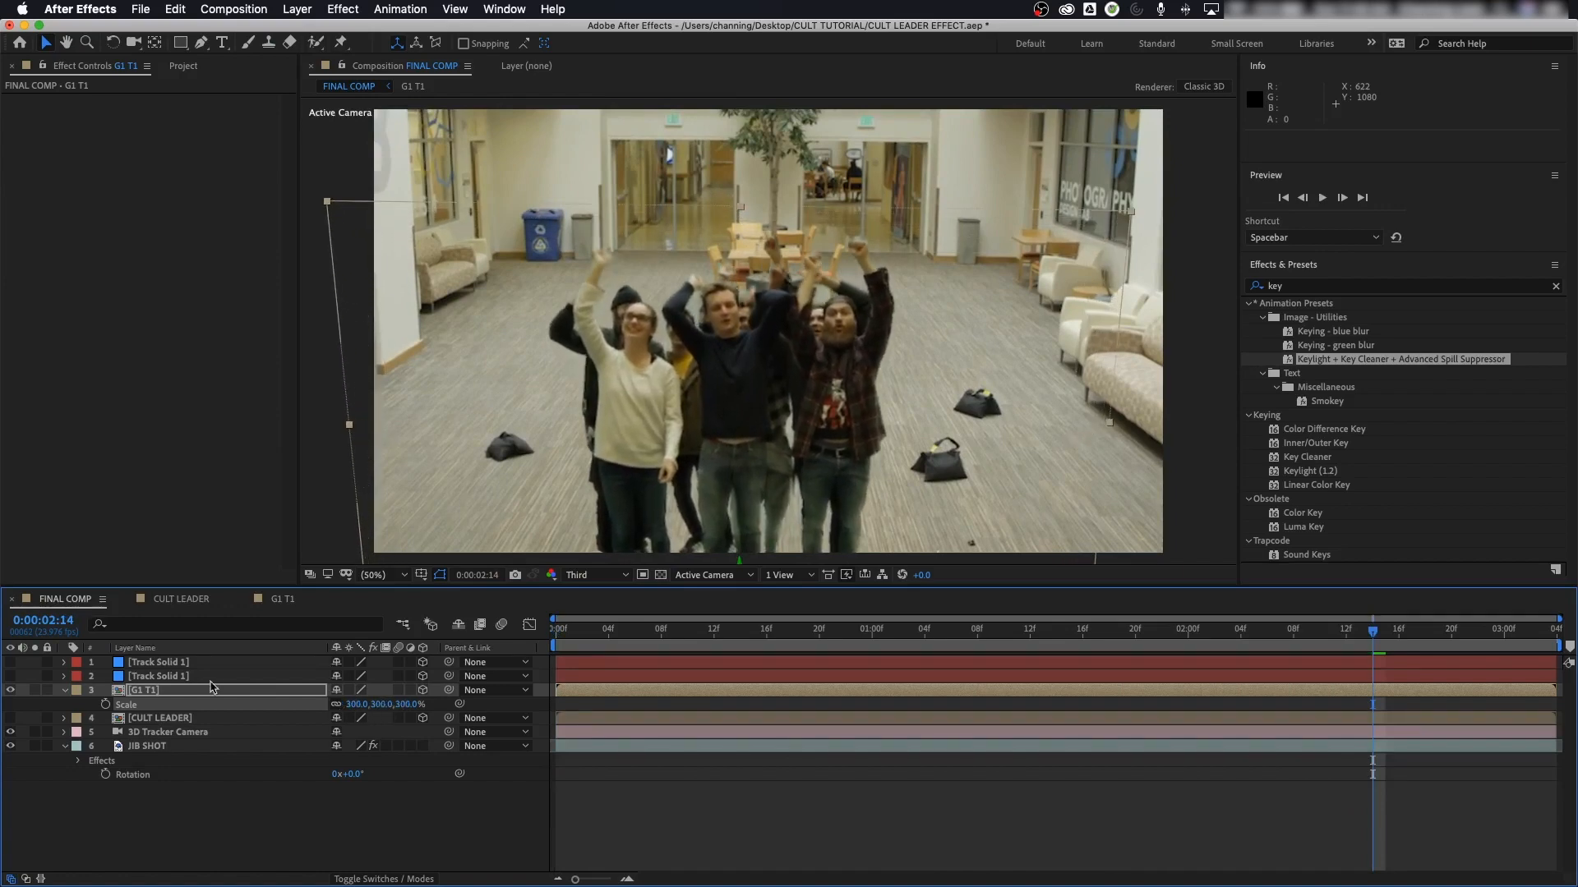
# Step: Set the G1 T1 layer's X Rotation to 75°
pyautogui.click(185, 692)
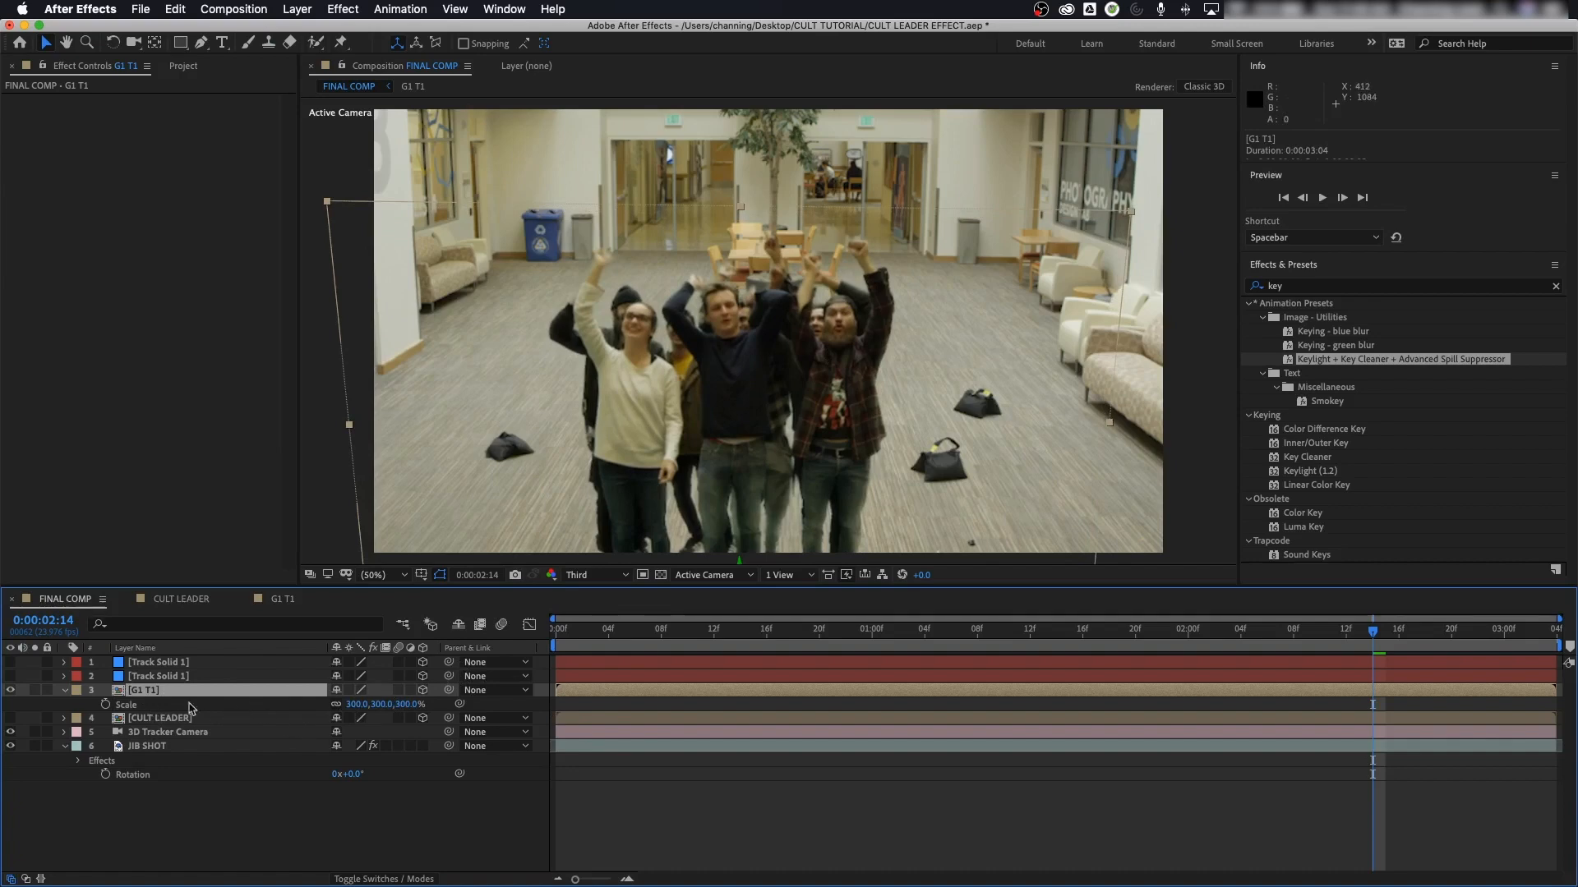
pyautogui.press('r')
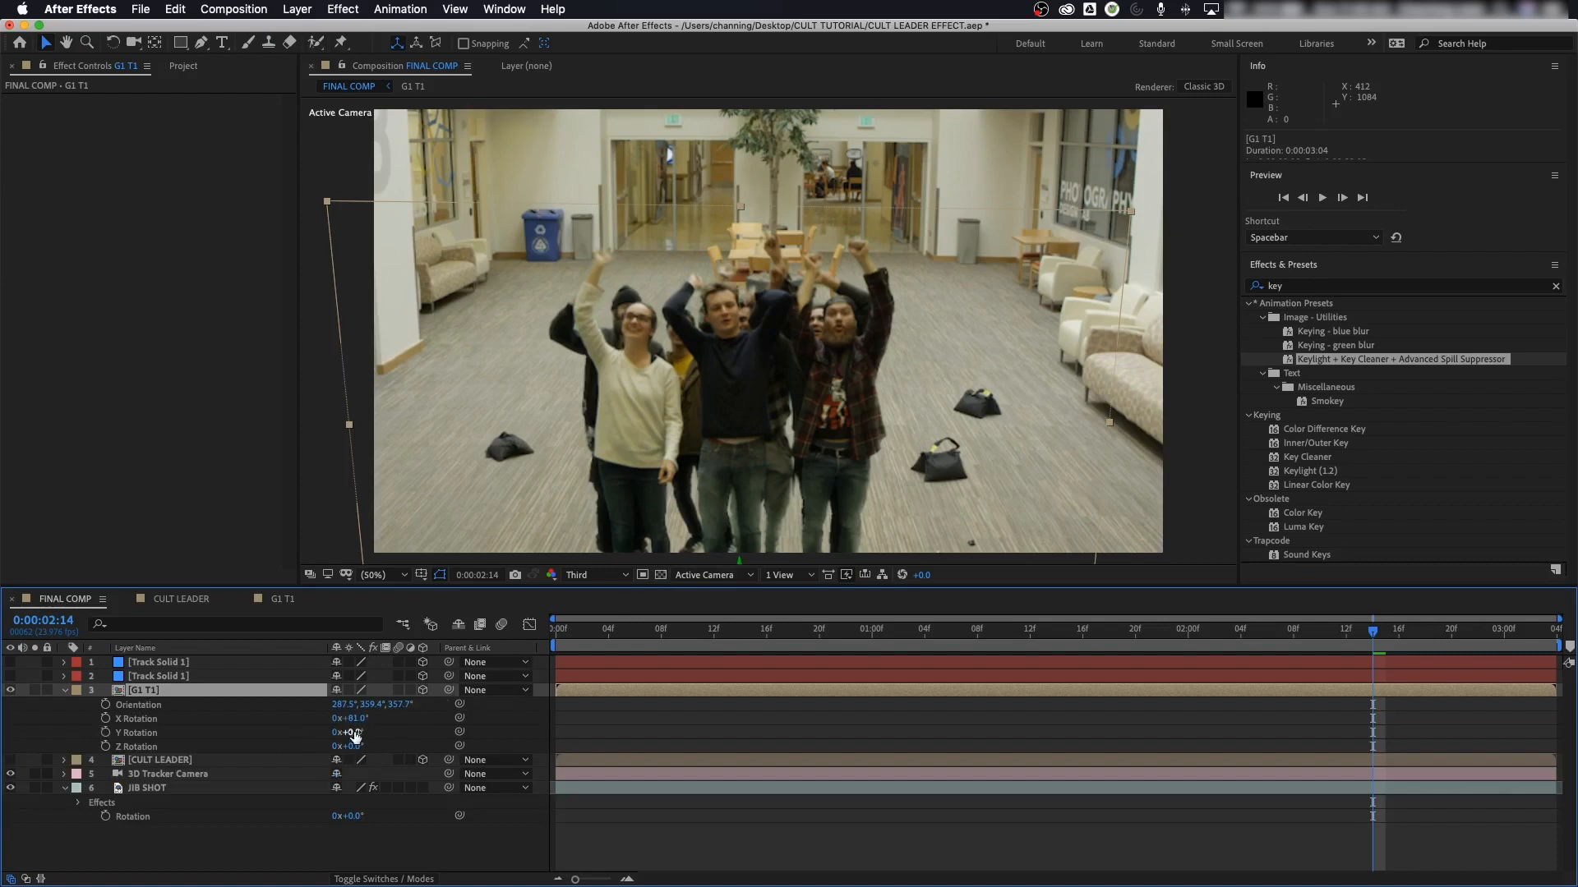
pyautogui.moveTo(355, 720); pyautogui.dragTo(358, 728)
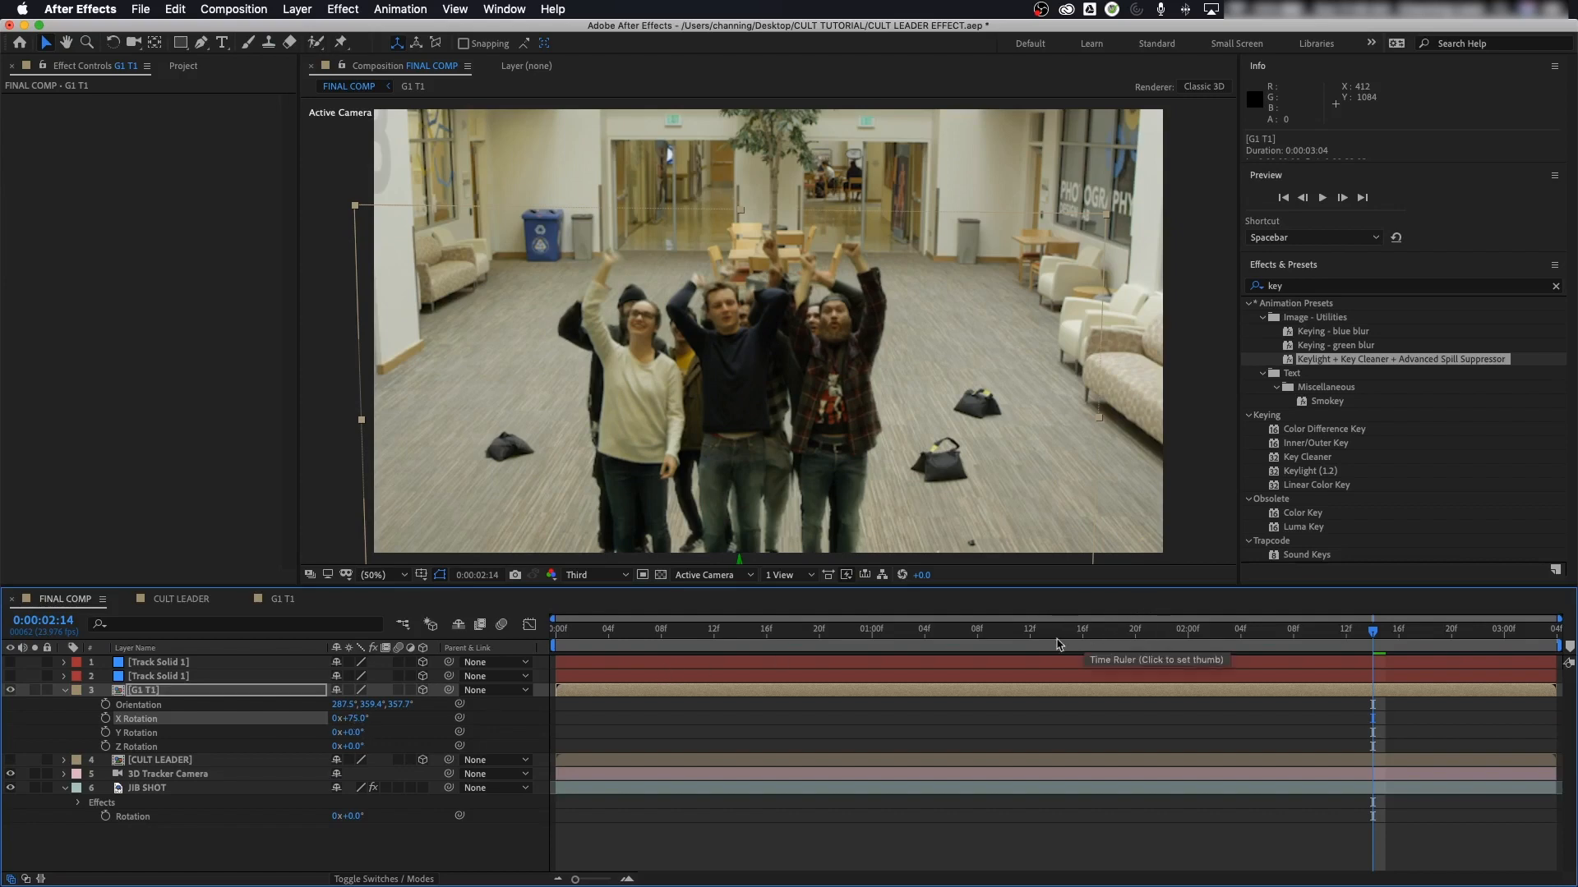
# Step: Show the CULT LEADER layer again and play the shot to judge the G1 T1 group behind him
pyautogui.press('space')
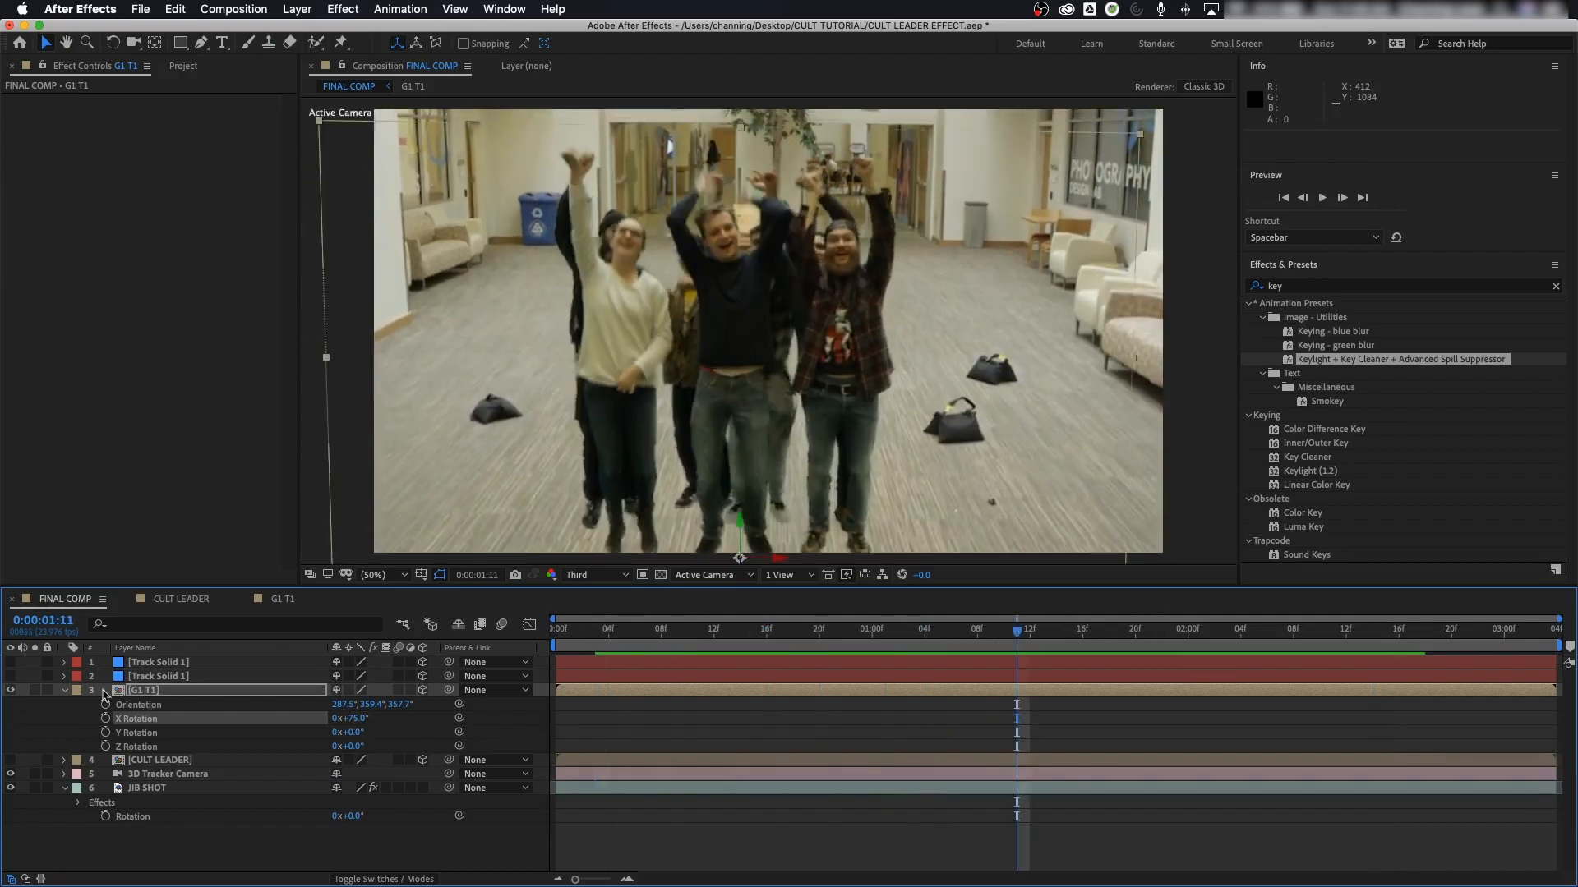
pyautogui.click(11, 760)
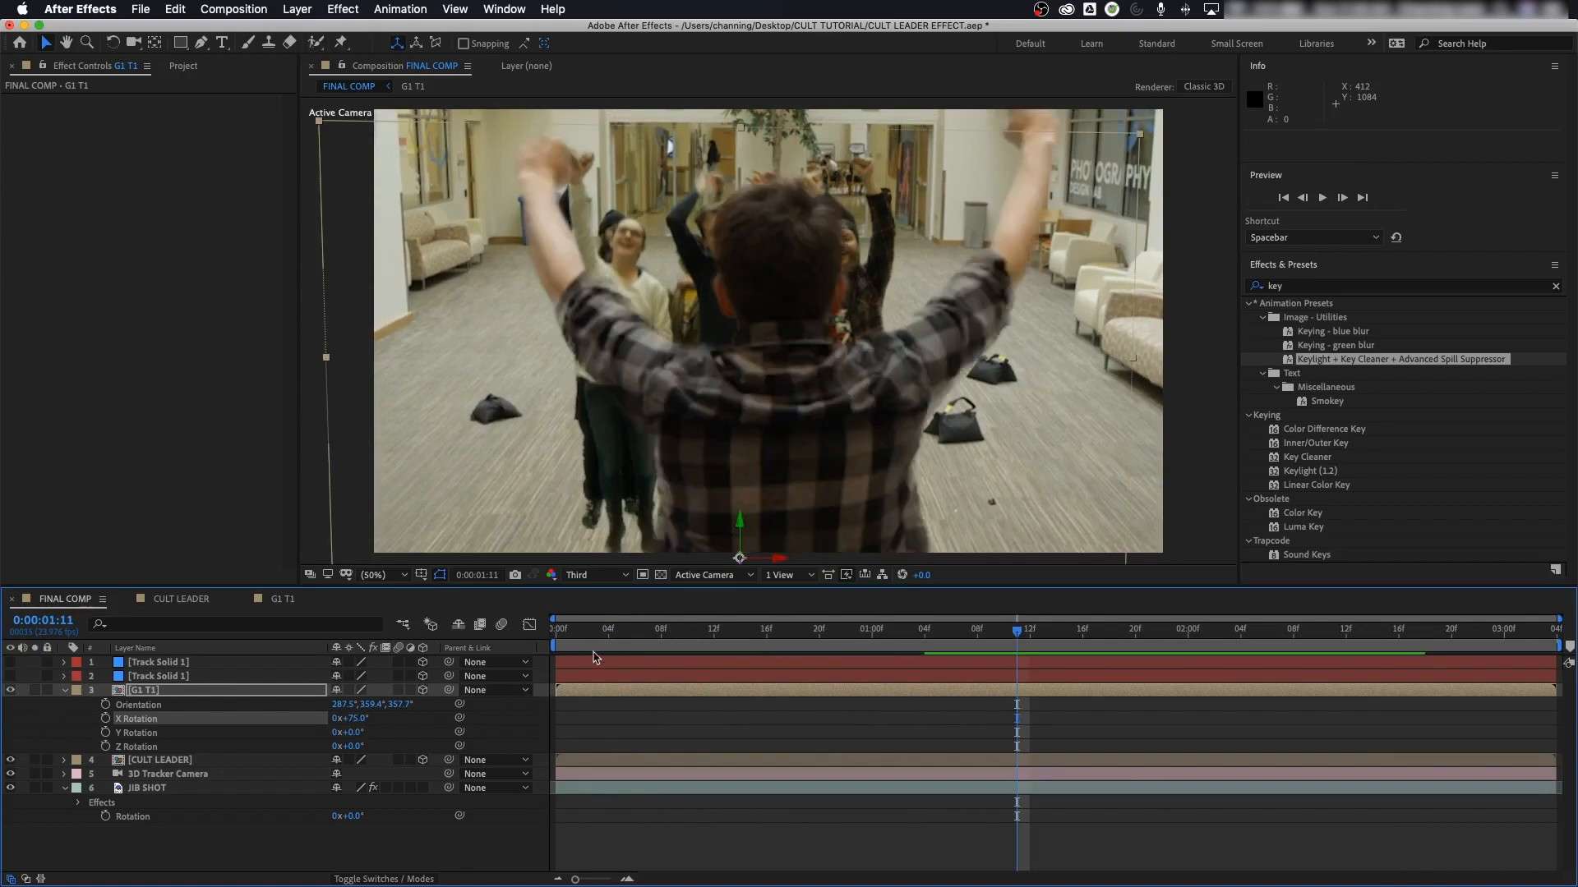
pyautogui.press('space')
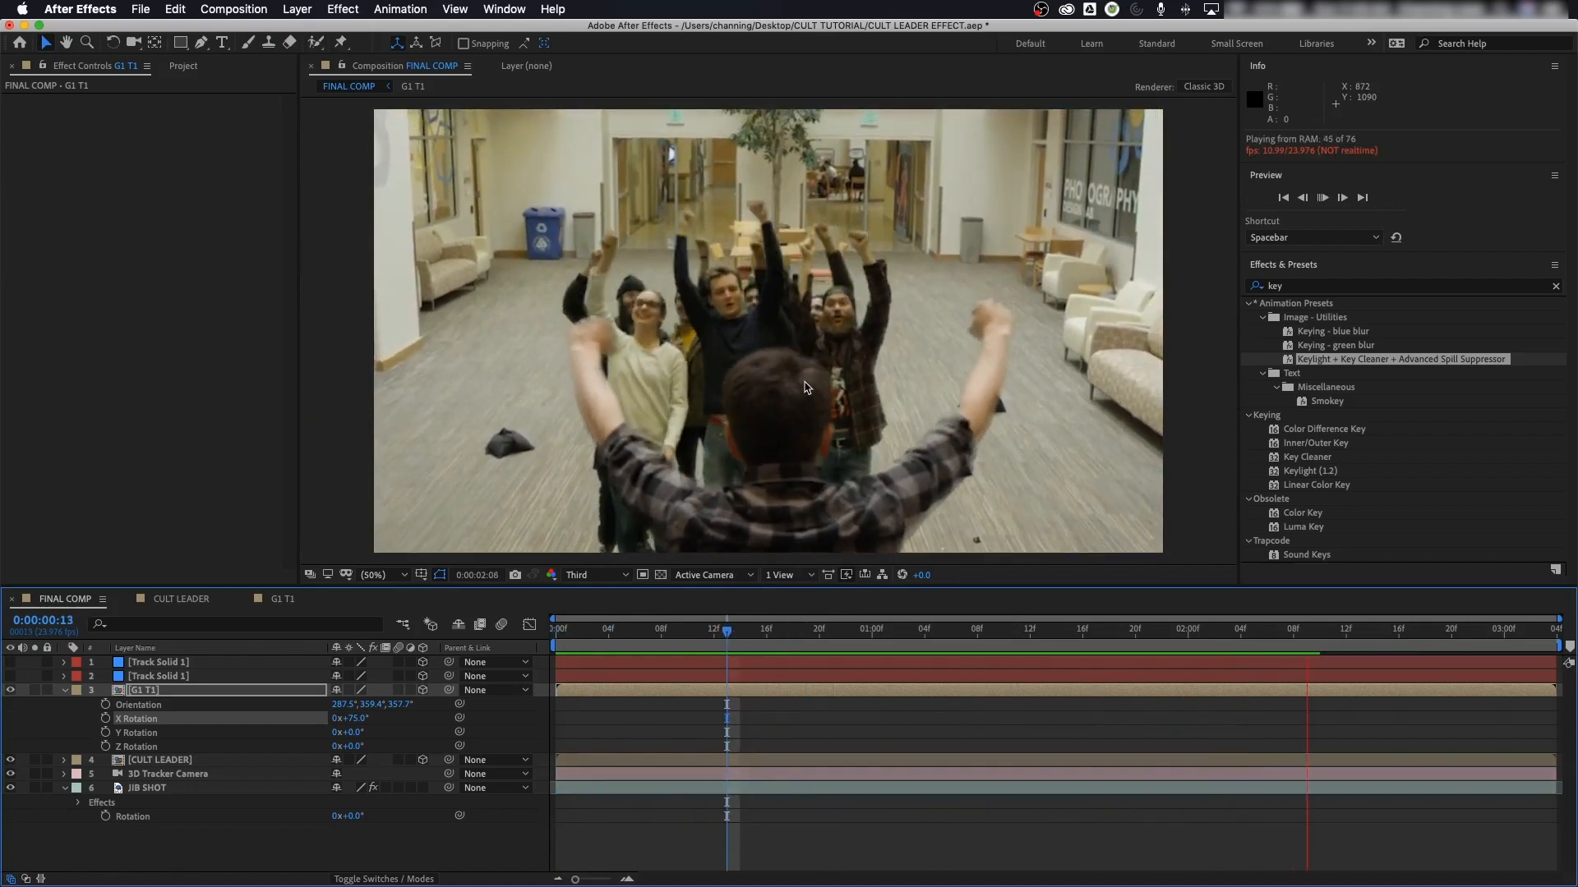
pyautogui.press('space')
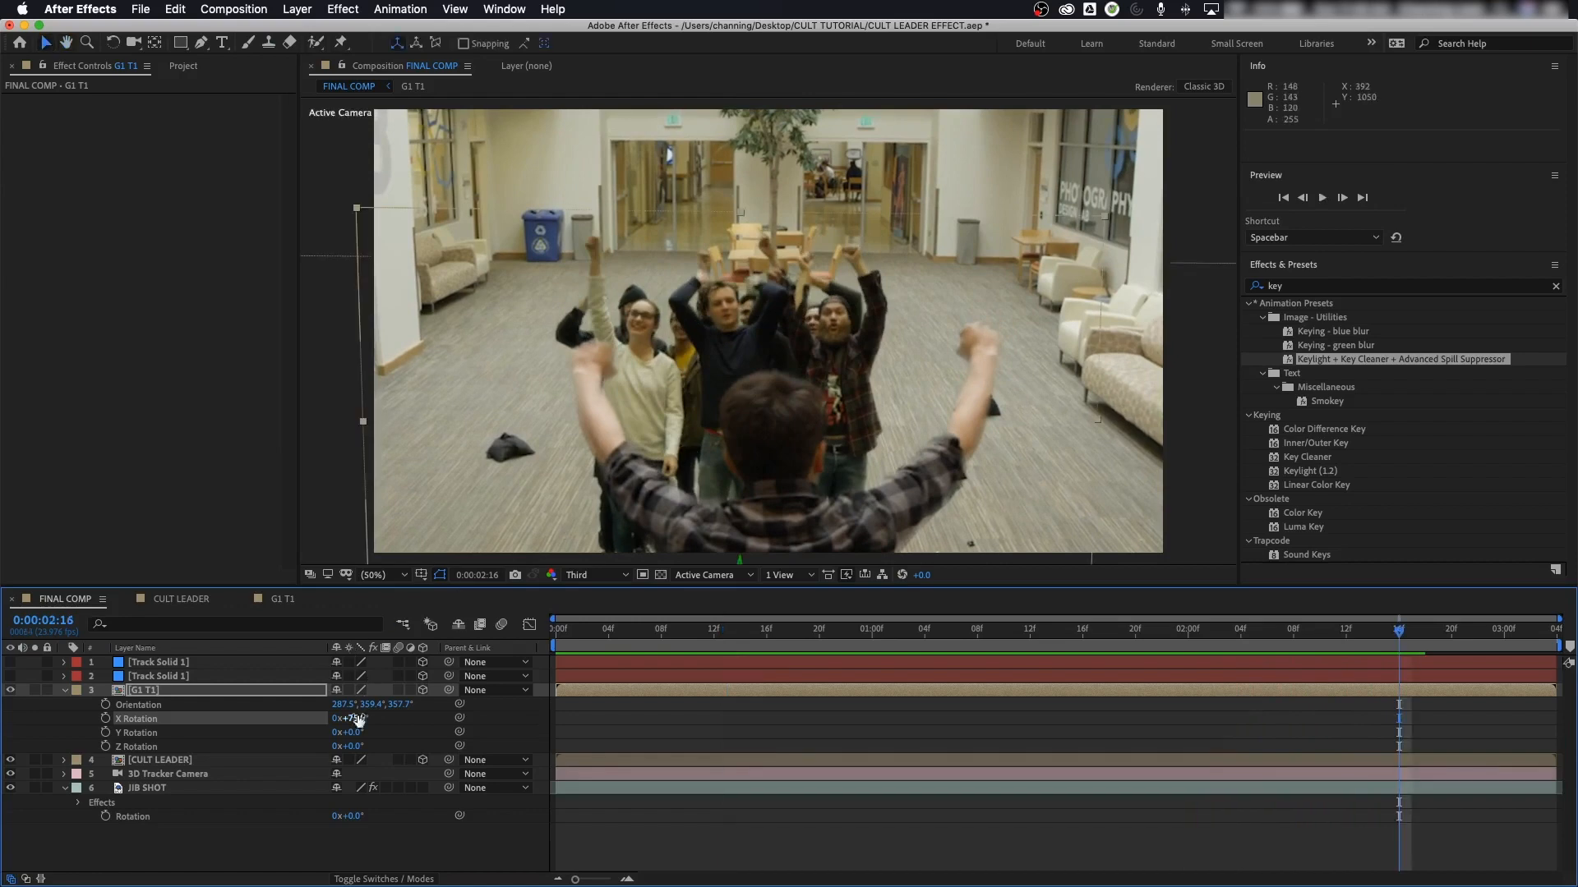
# Step: Scale the G1 T1 layer up to 332% and play the shot to check the group's size
pyautogui.press('s')
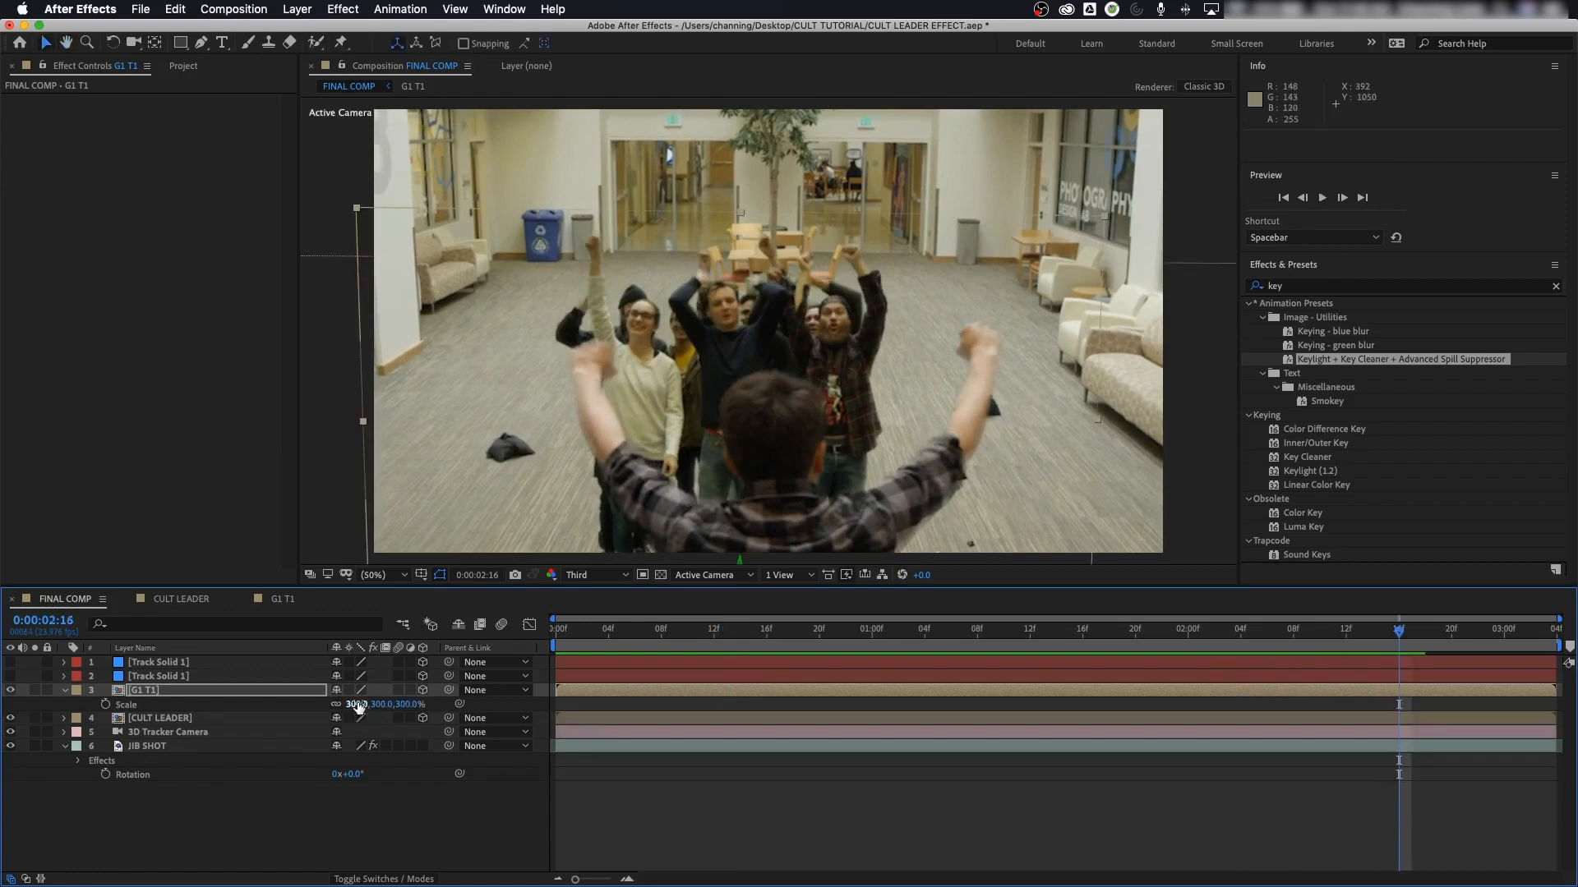
pyautogui.moveTo(359, 704); pyautogui.dragTo(388, 707)
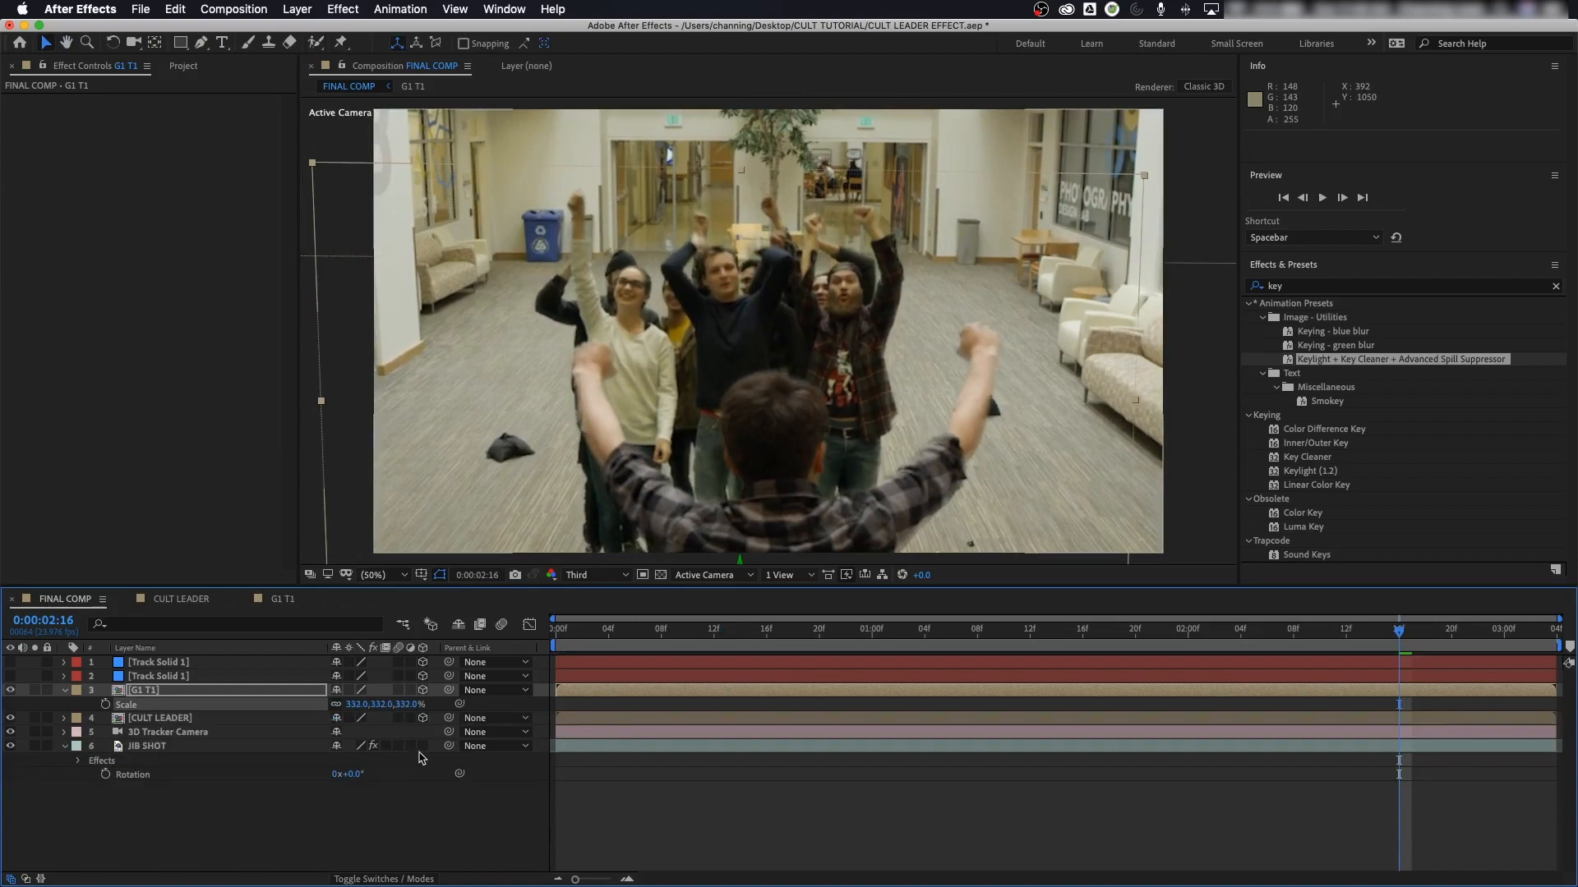
pyautogui.press('space')
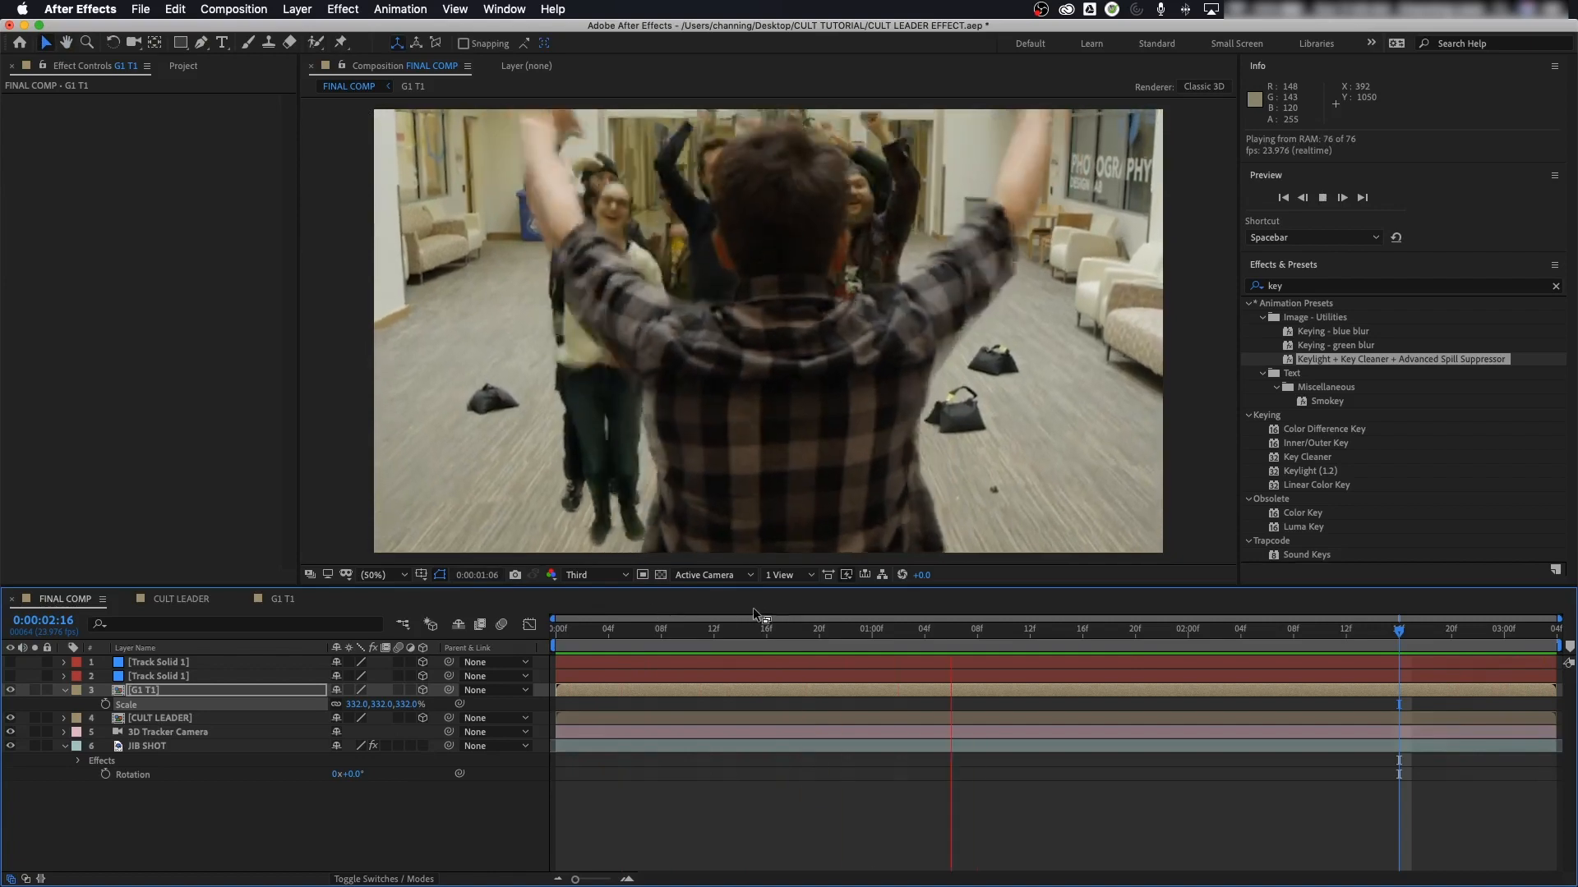
pyautogui.press('space')
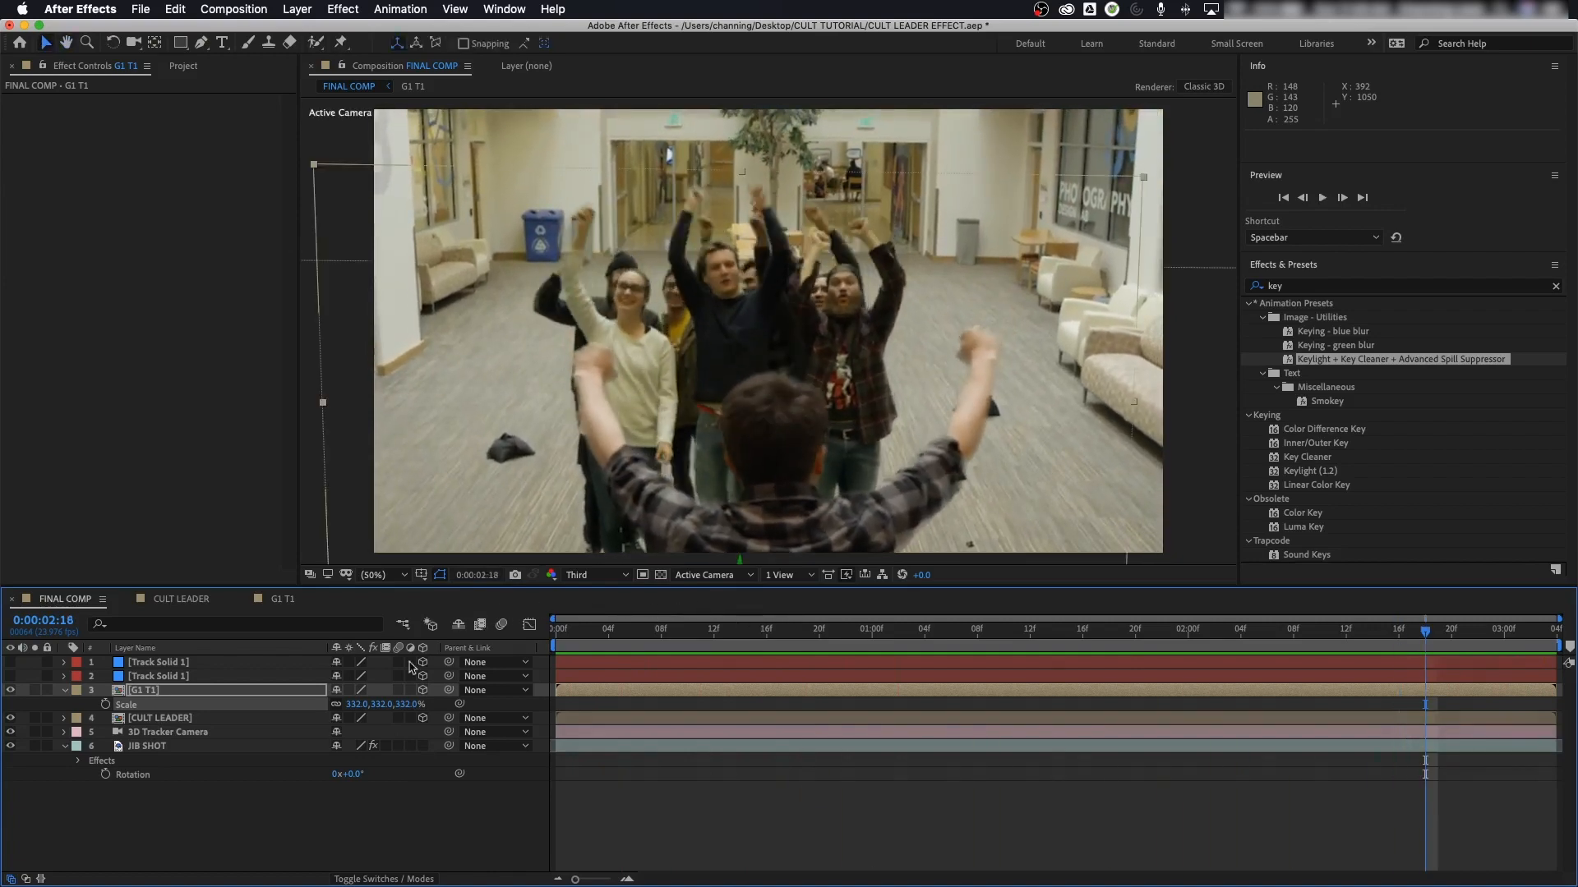
# Step: Delete both Track Solid 1 layers from FINAL COMP
pyautogui.click(121, 692)
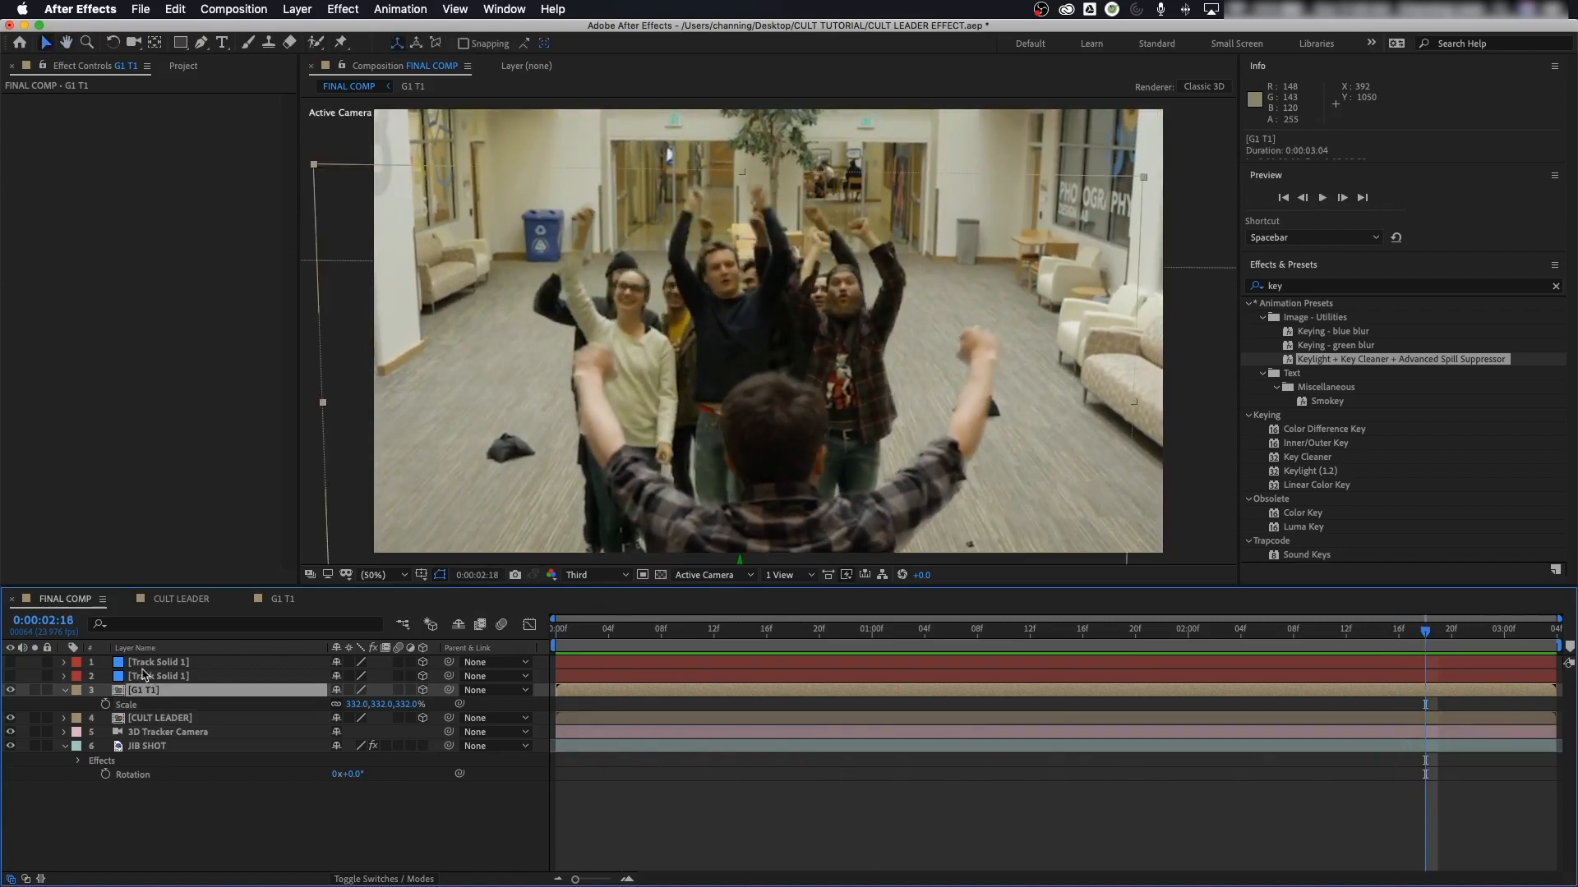
pyautogui.click(156, 675)
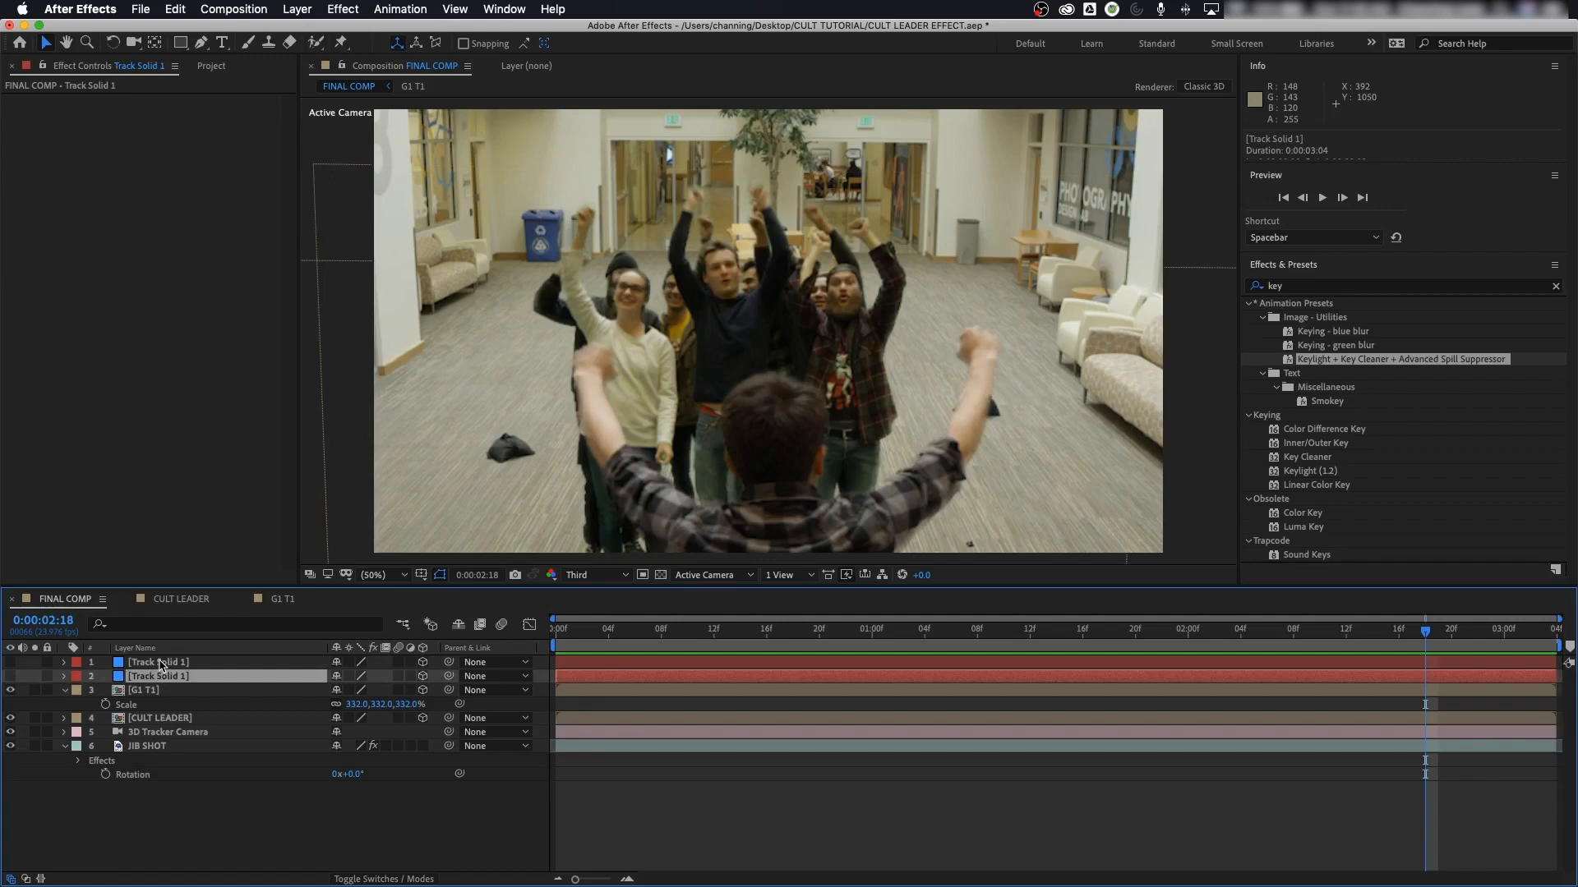
pyautogui.keyDown('shift'); pyautogui.click(161, 664); pyautogui.keyUp('shift')
pyautogui.press('Delete')
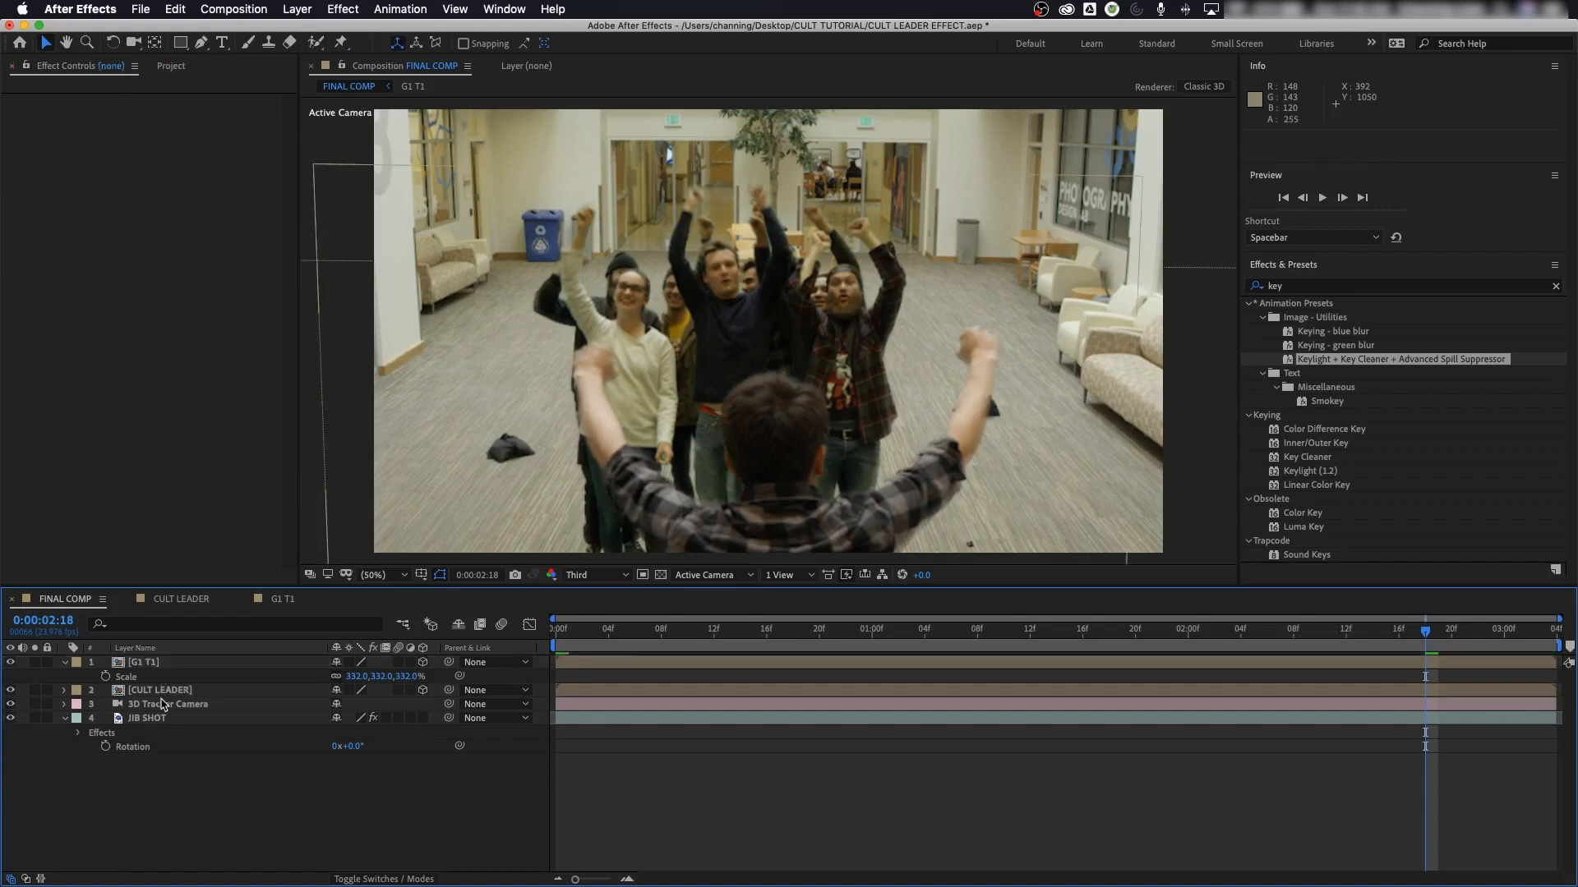
# Step: Duplicate the G1 T1 layer in FINAL COMP and replace the copy's source with the G2 T1 composition
pyautogui.click(135, 664)
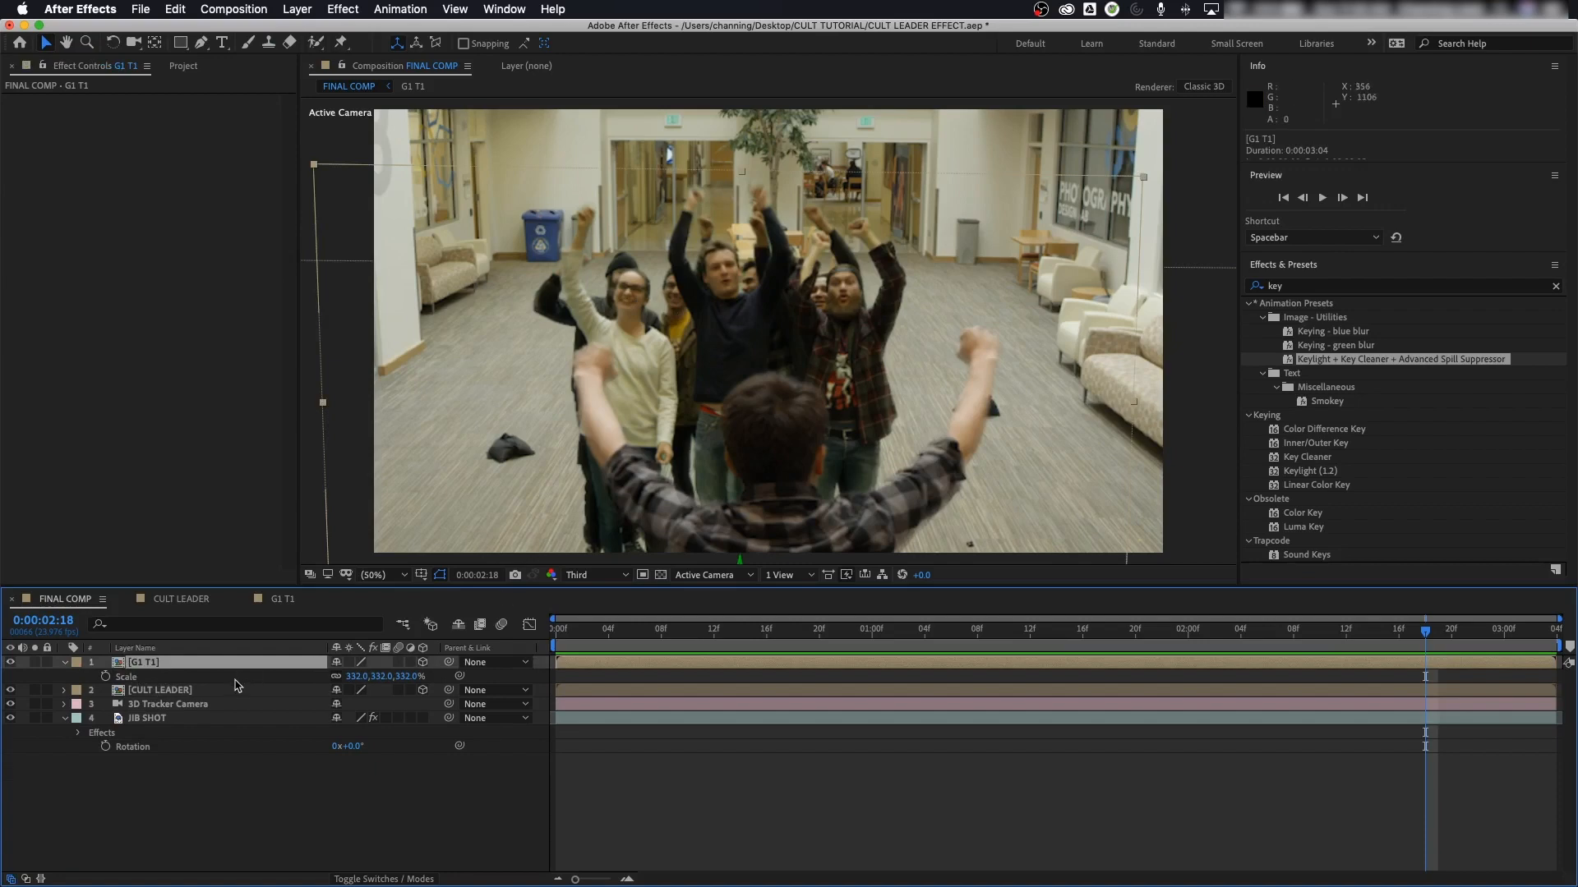
pyautogui.press('super+d')
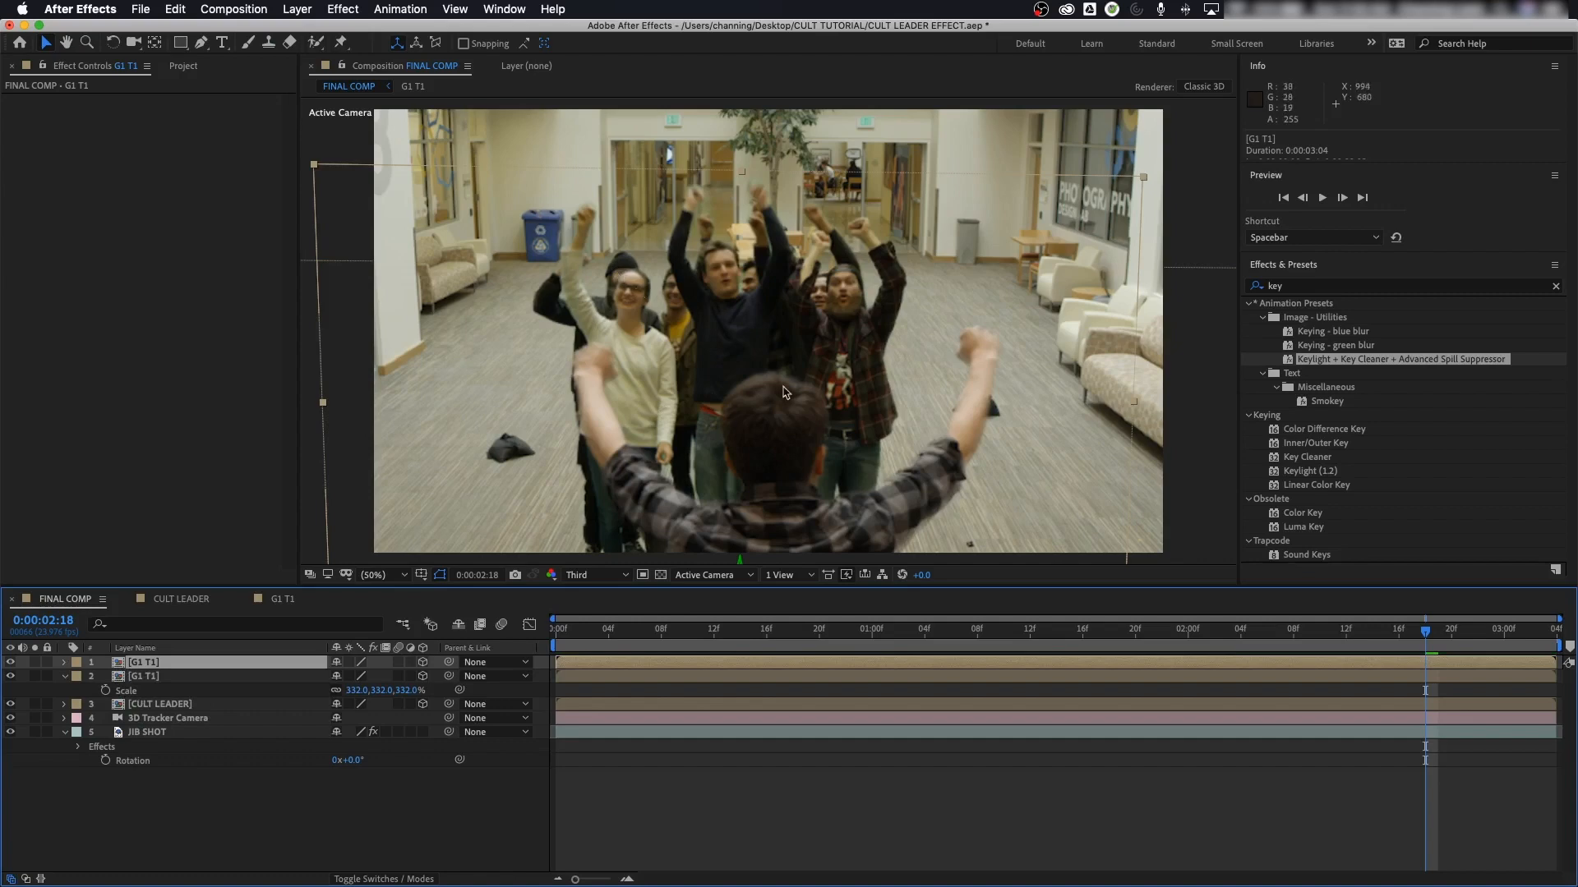
pyautogui.click(177, 66)
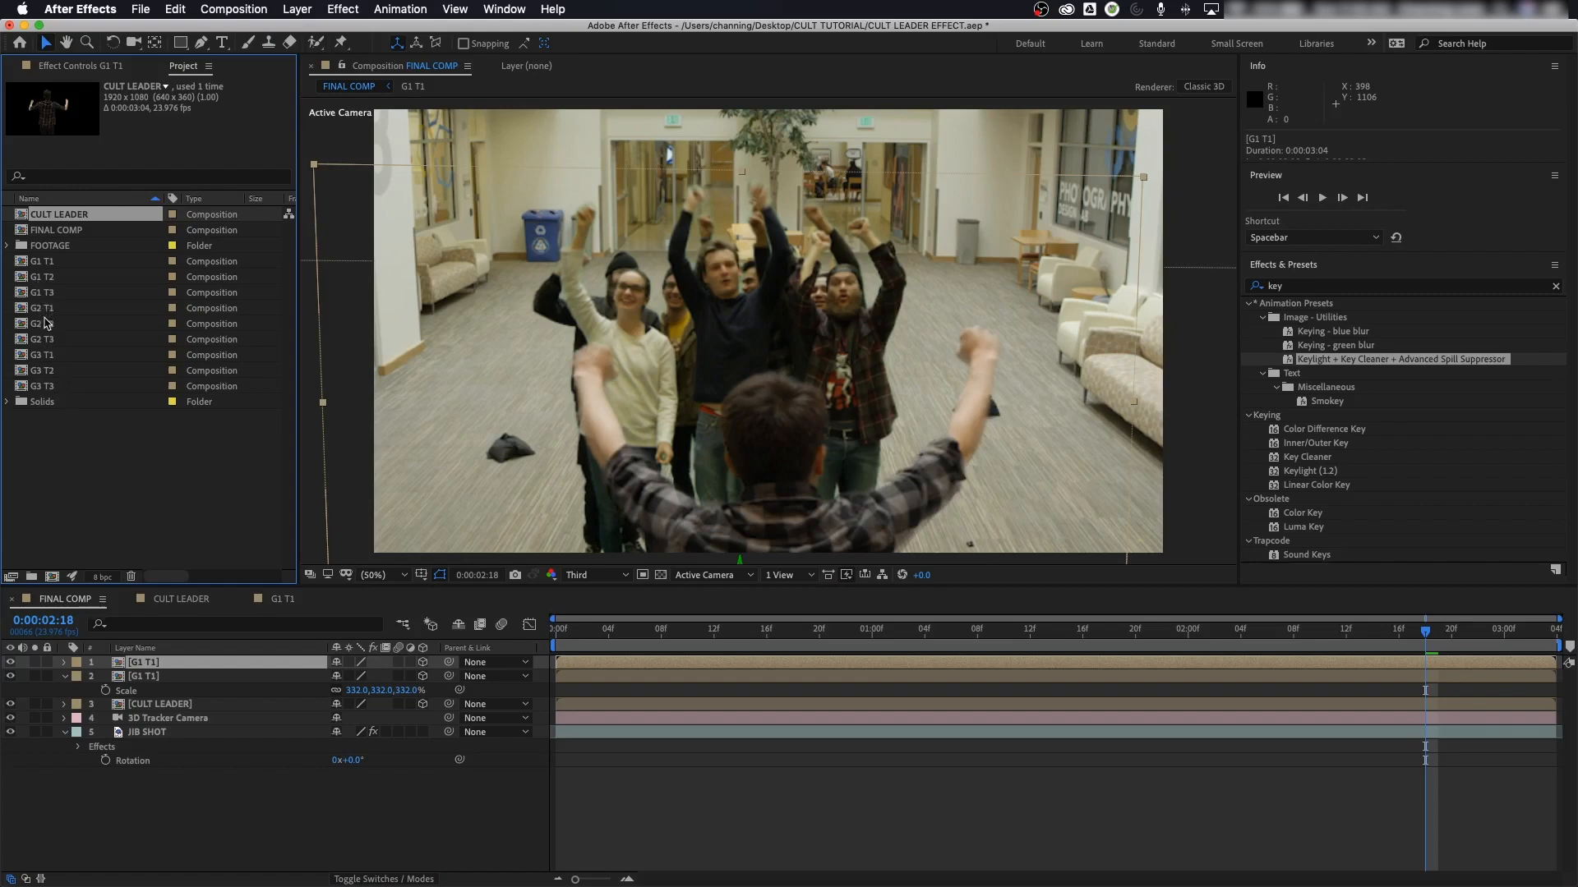
pyautogui.click(33, 310)
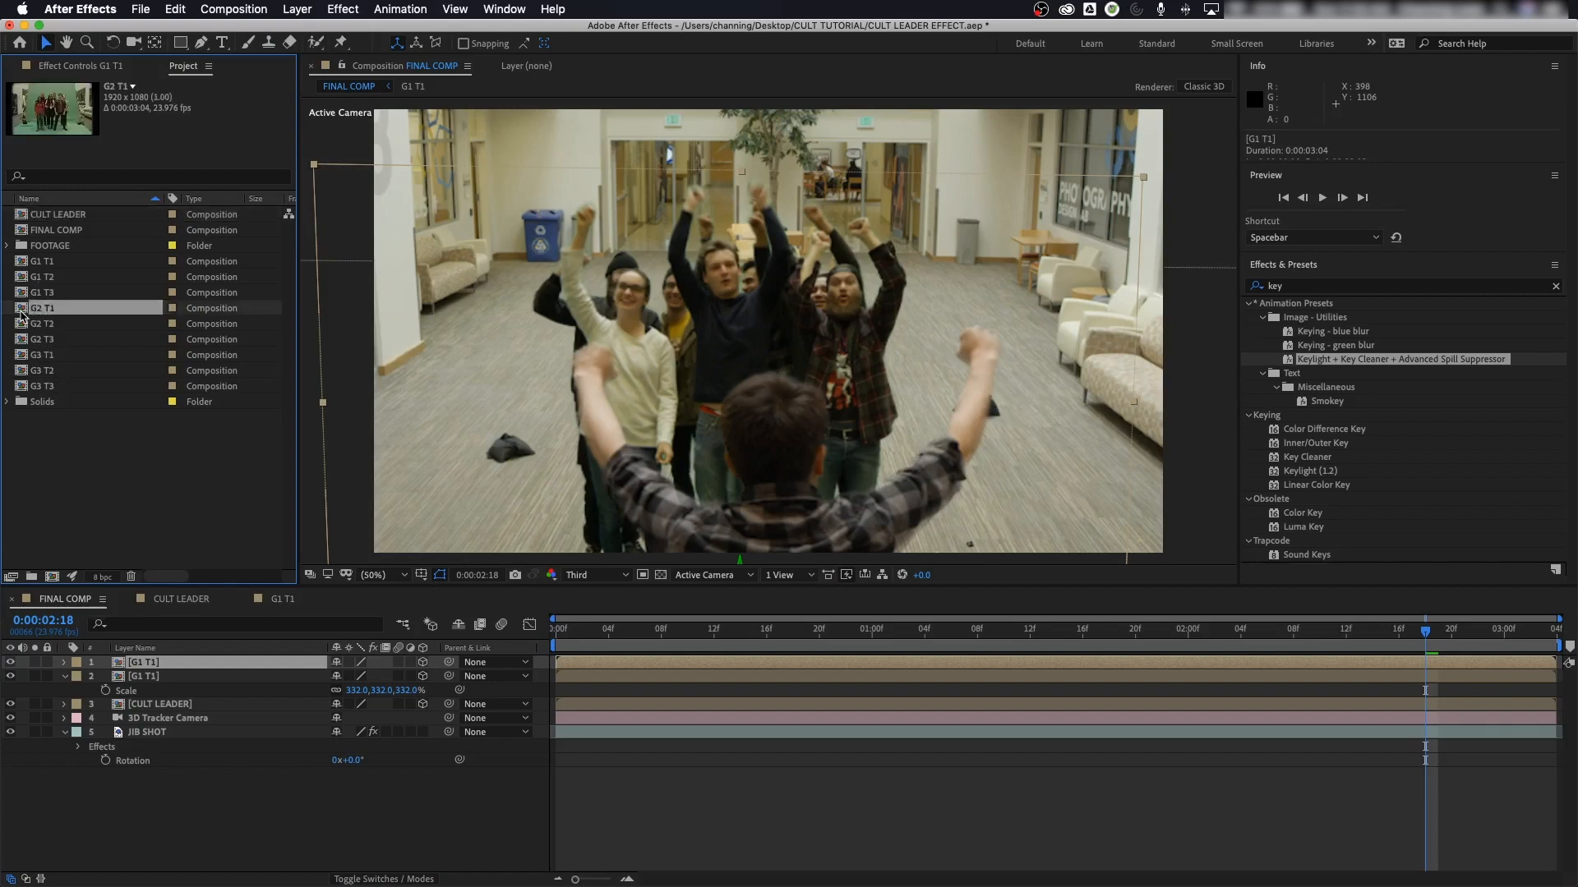
pyautogui.moveTo(22, 312); pyautogui.dragTo(151, 672)
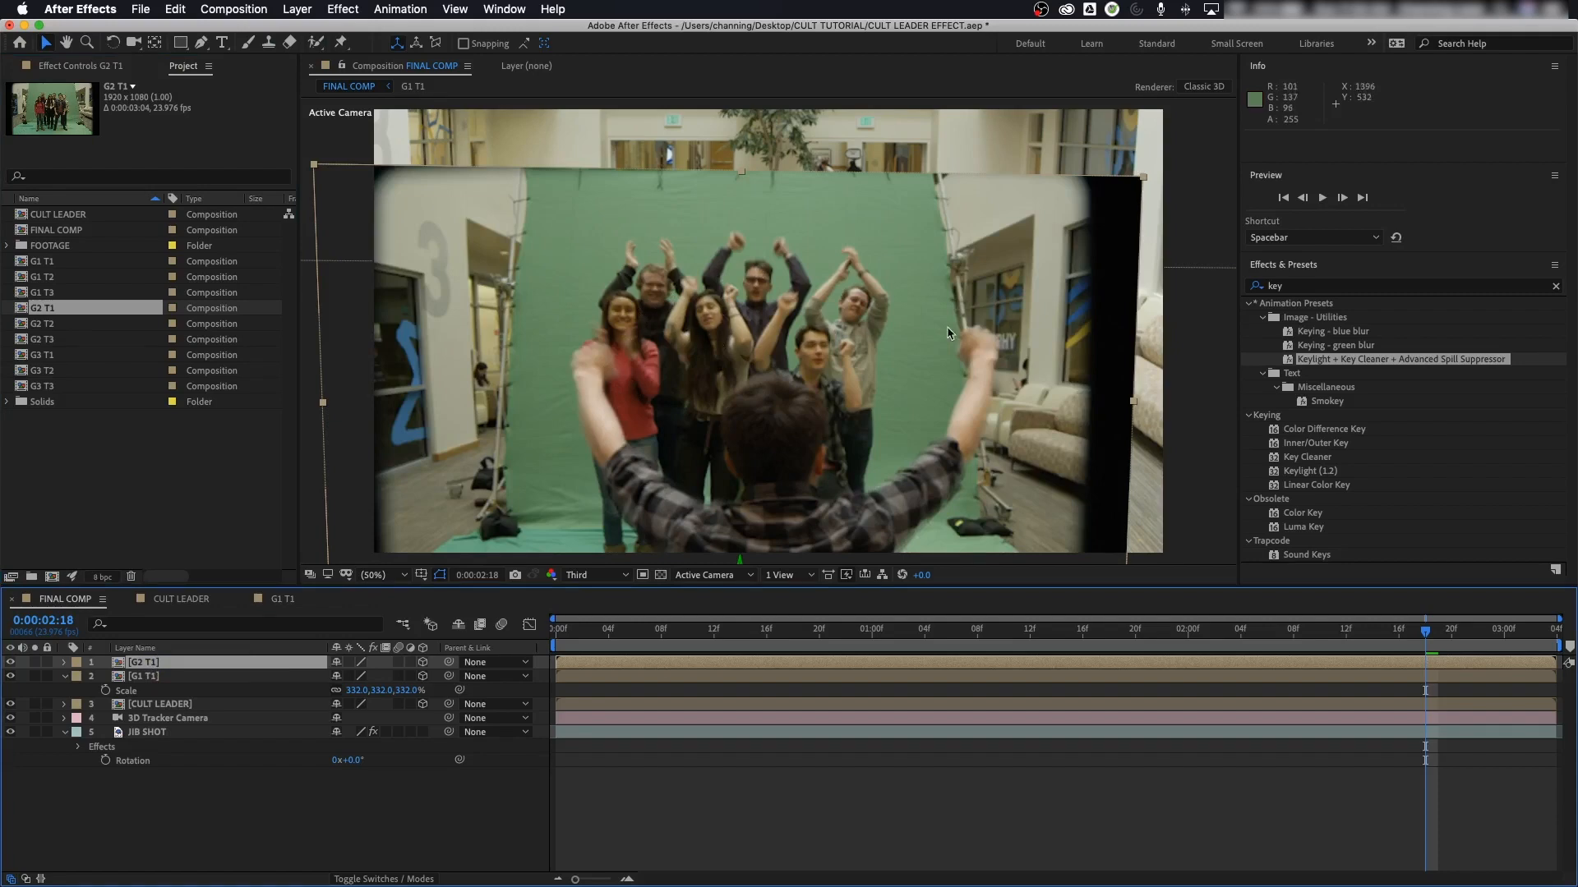
# Step: Open the G1 T1 composition, review its keying effects and switch the viewer from the alpha channel back to RGB
pyautogui.doubleClick(121, 677)
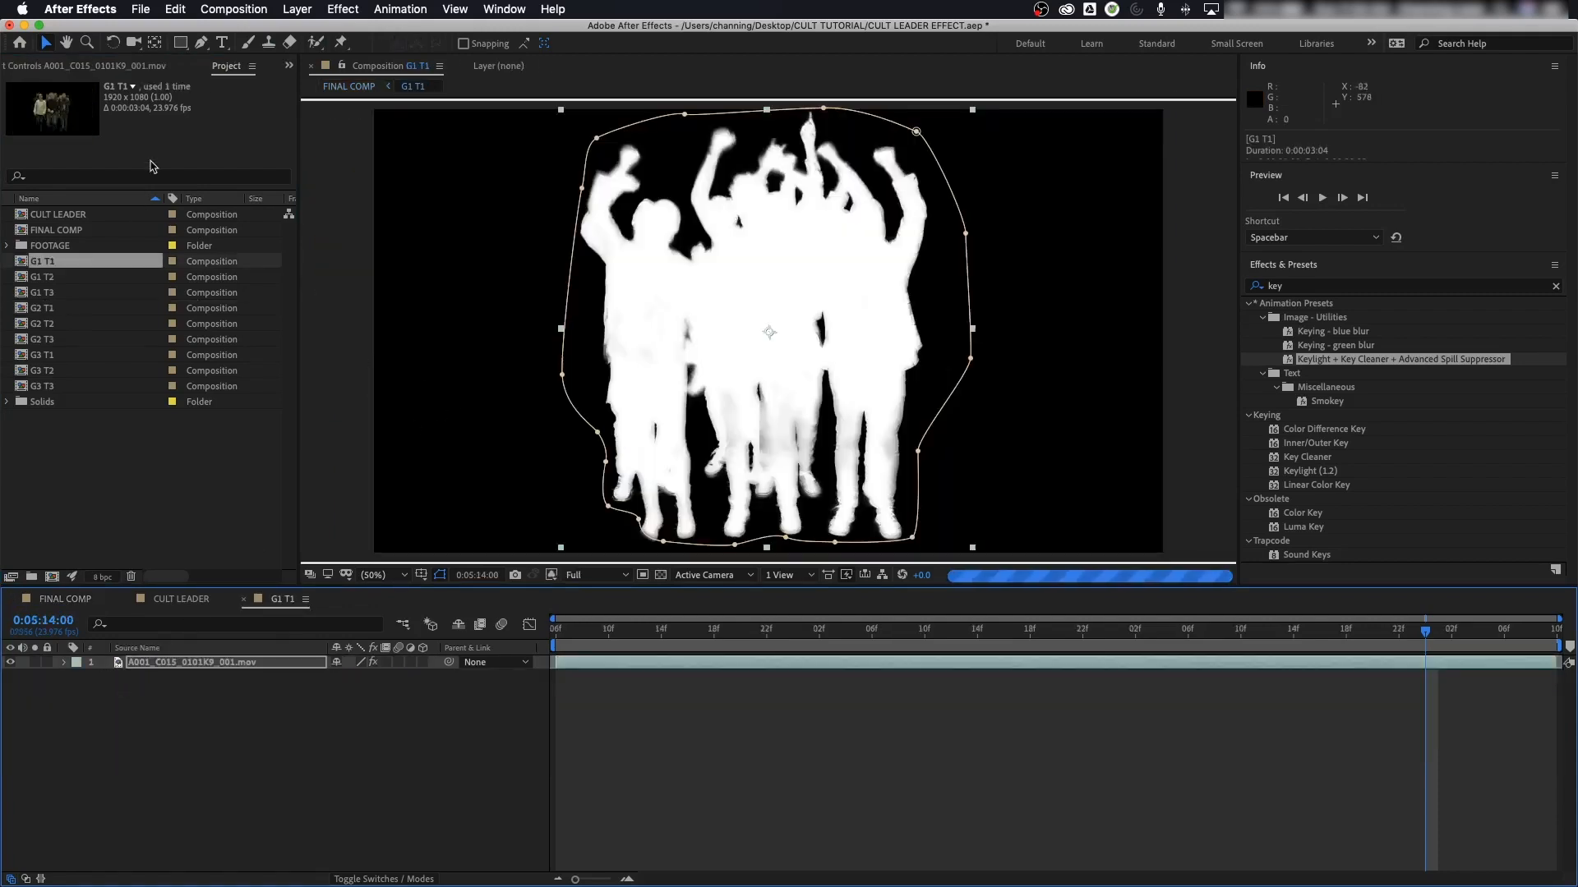
pyautogui.click(115, 68)
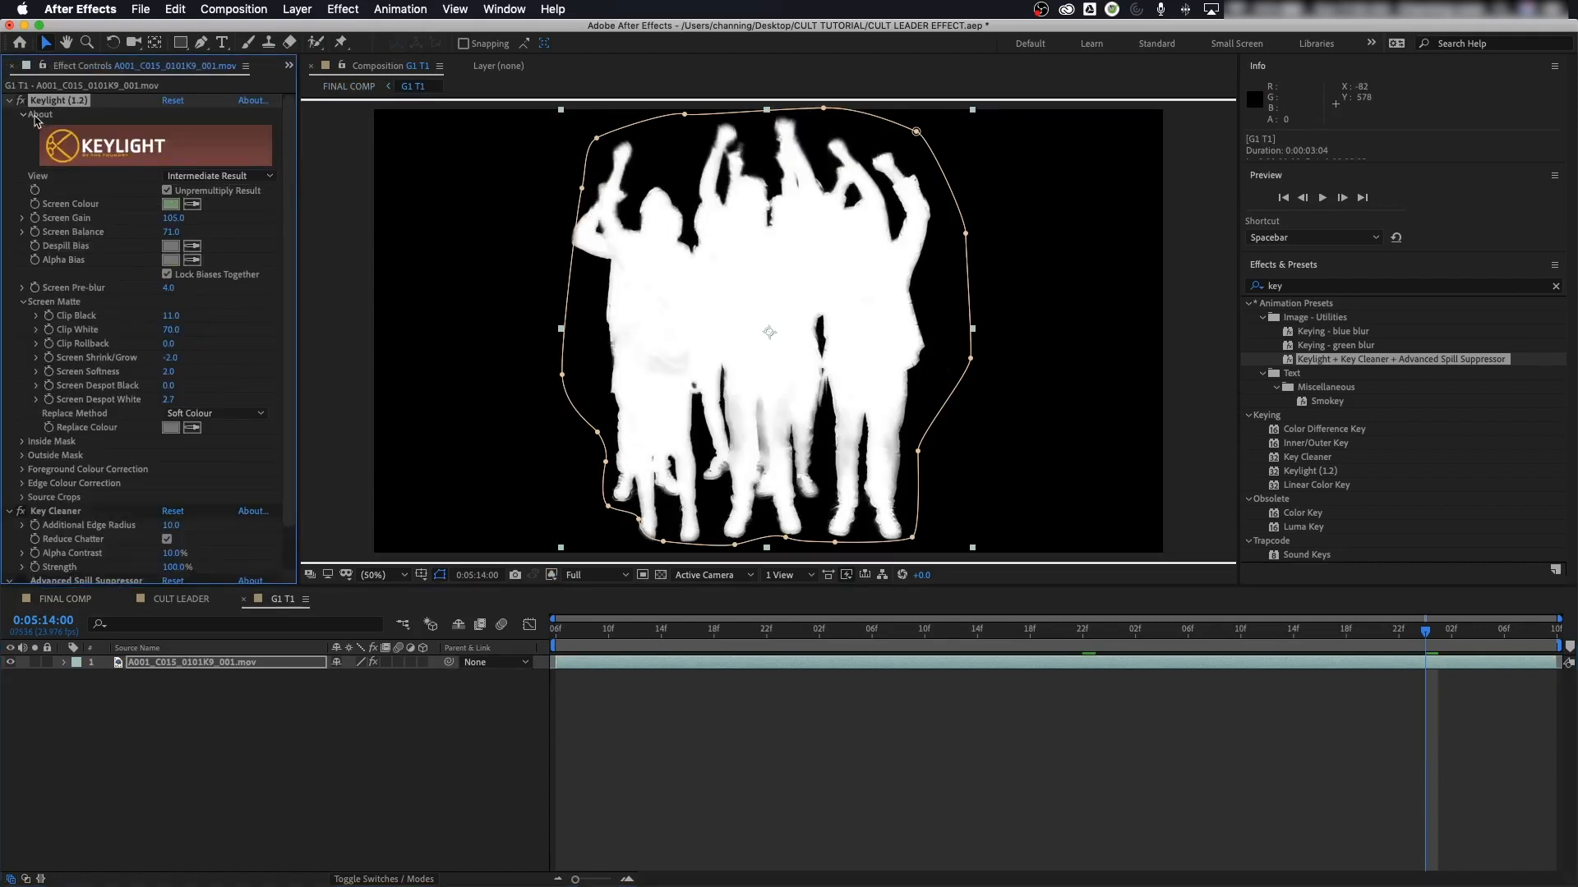
pyautogui.scroll(-2, 130, 402)
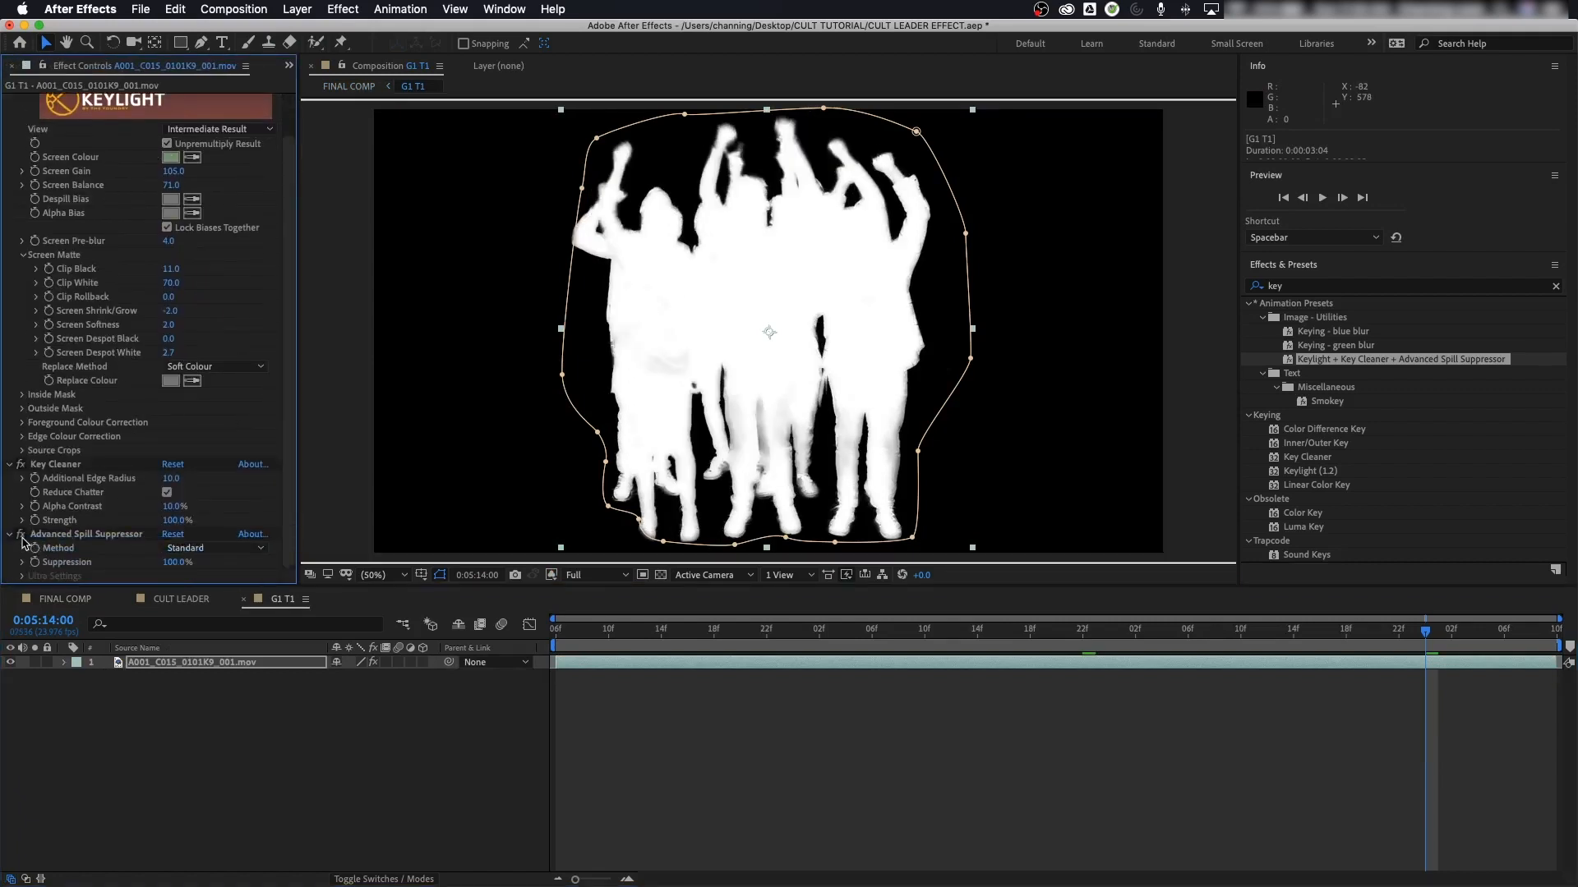
pyautogui.scroll(2, 296, 319)
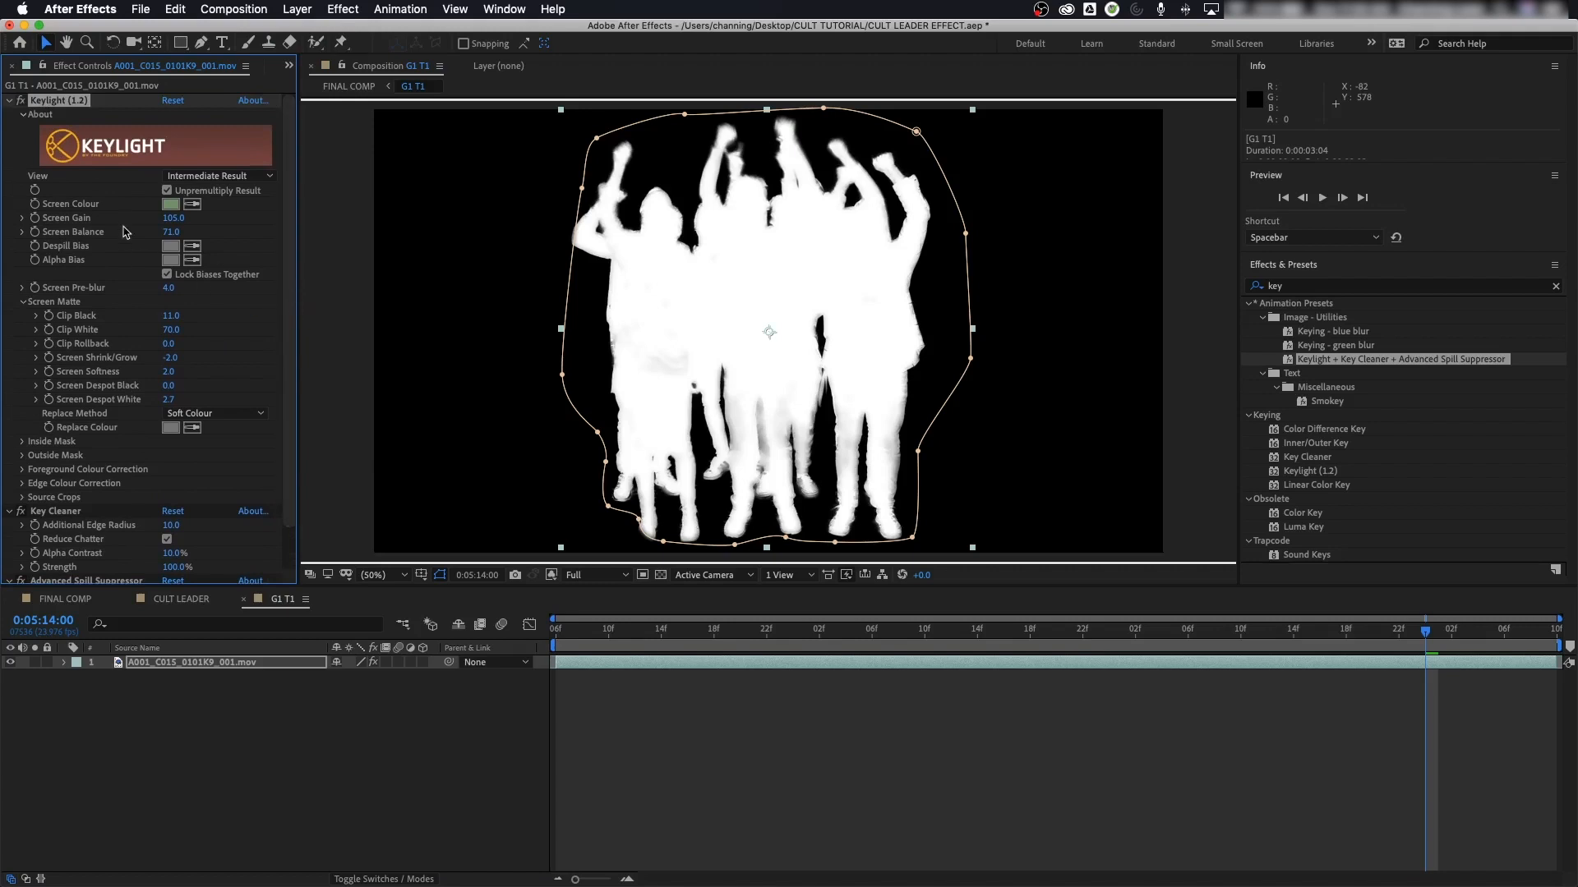
pyautogui.scroll(-2, 124, 232)
pyautogui.click(552, 575)
pyautogui.click(565, 590)
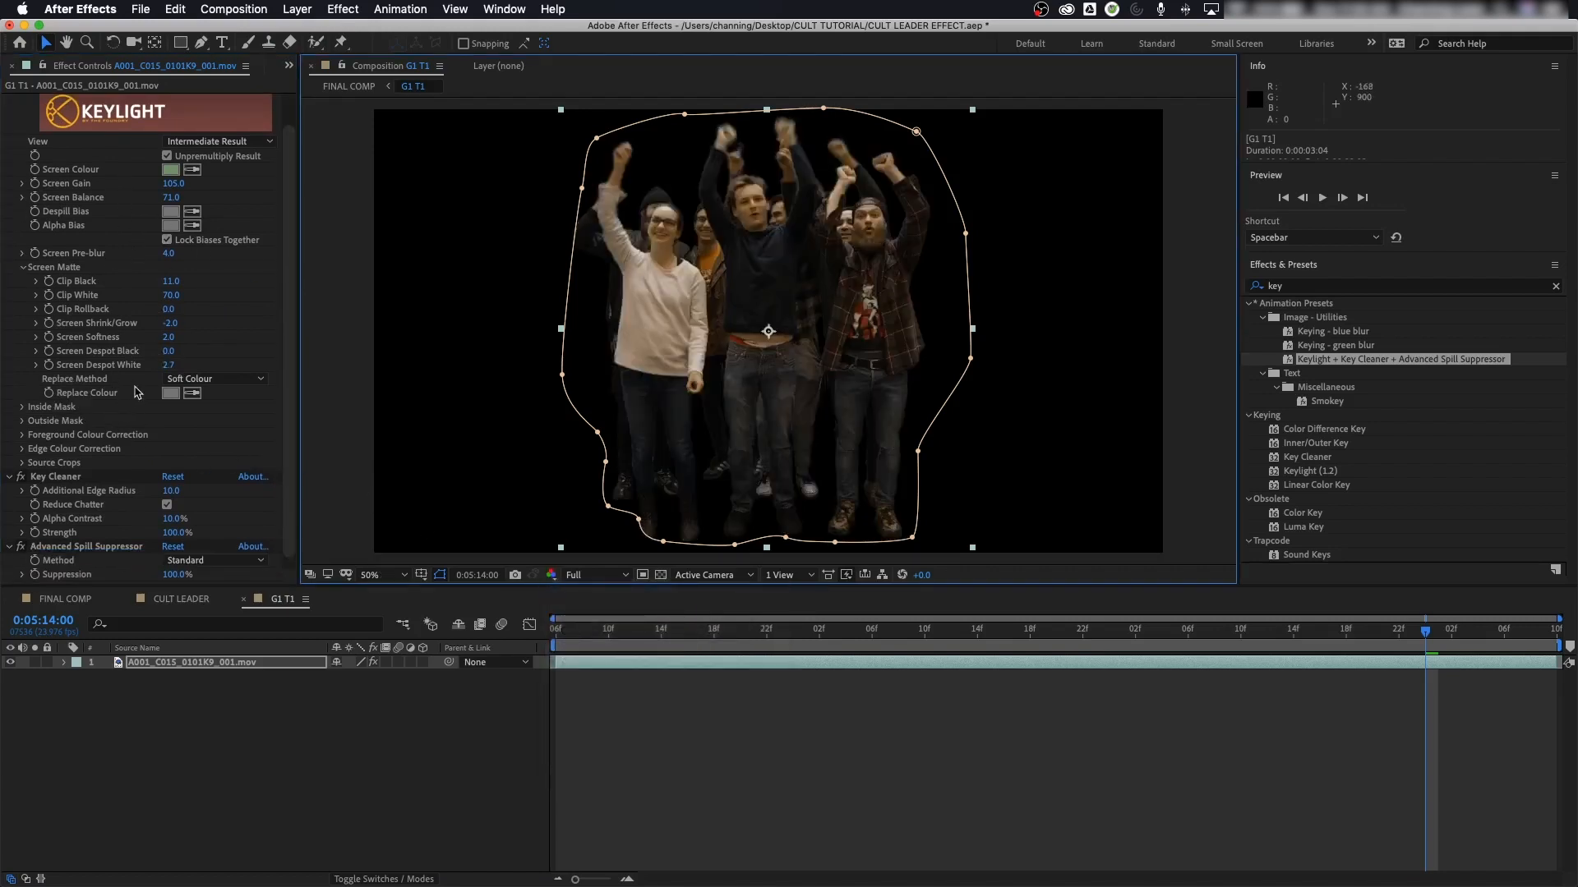
# Step: Copy Keylight, Key Cleaner and Advanced Spill Suppressor from the G1 T1 footage onto the footage in the G2 T1 composition
pyautogui.scroll(2, 99, 164)
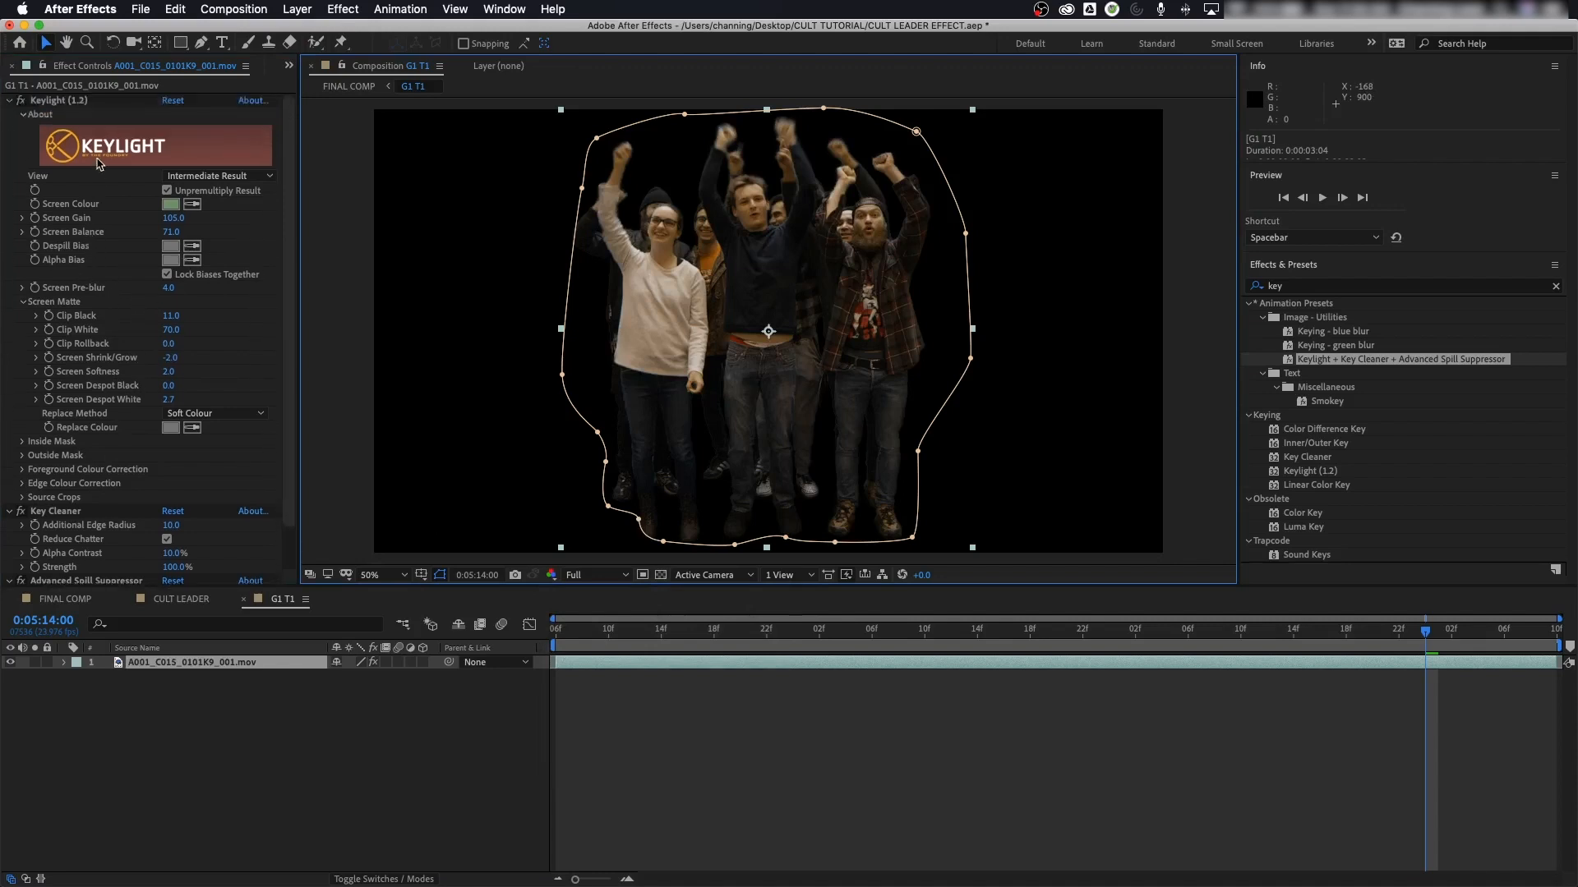
pyautogui.click(64, 102)
pyautogui.press('super+a')
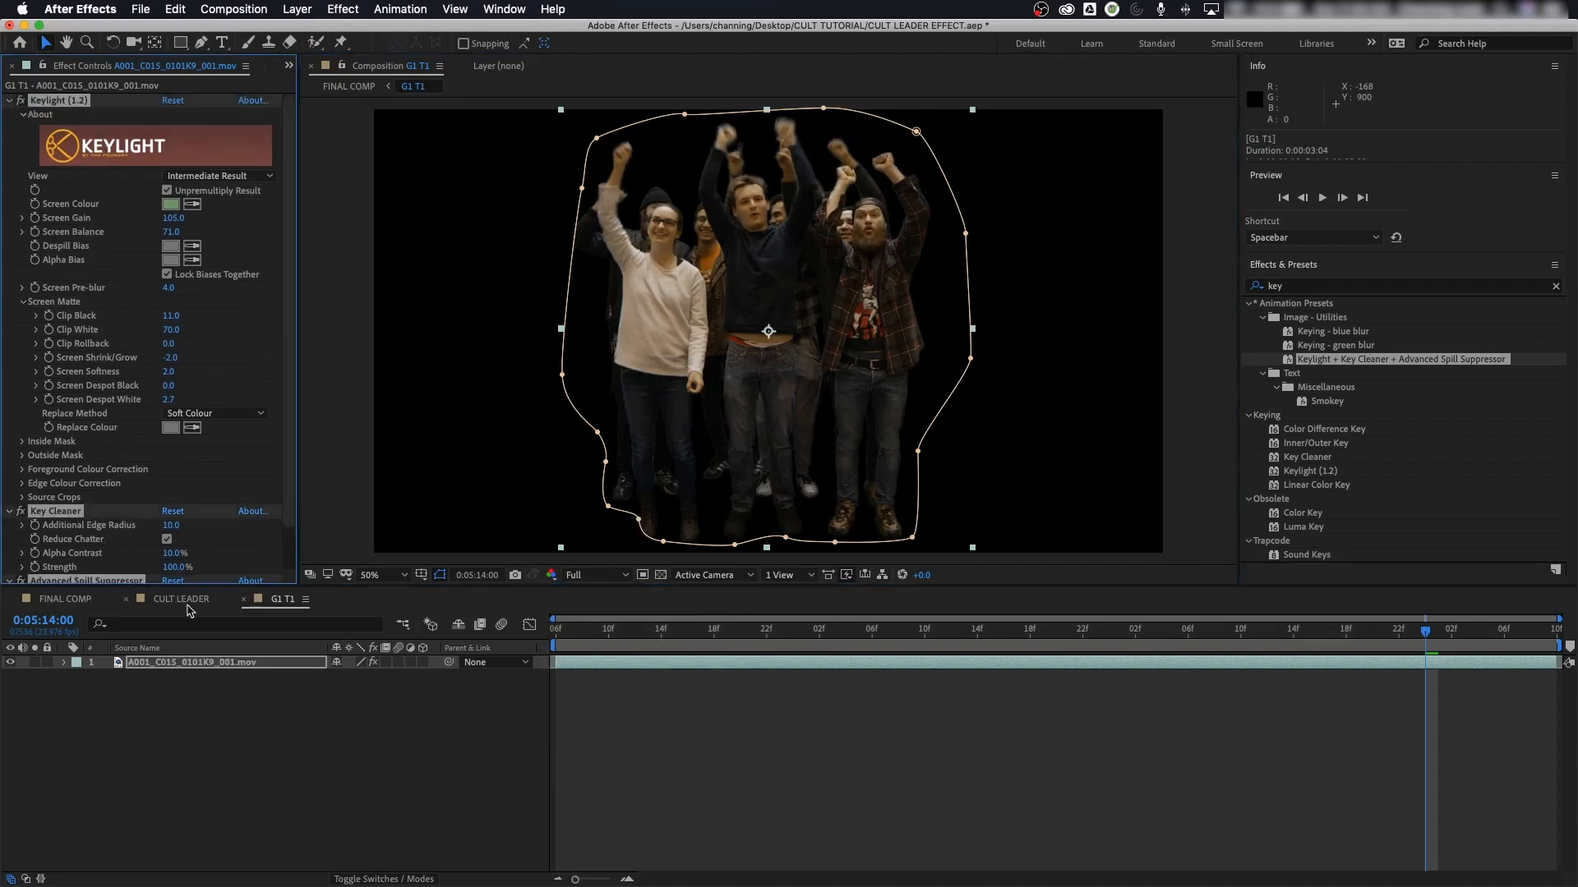
pyautogui.click(62, 600)
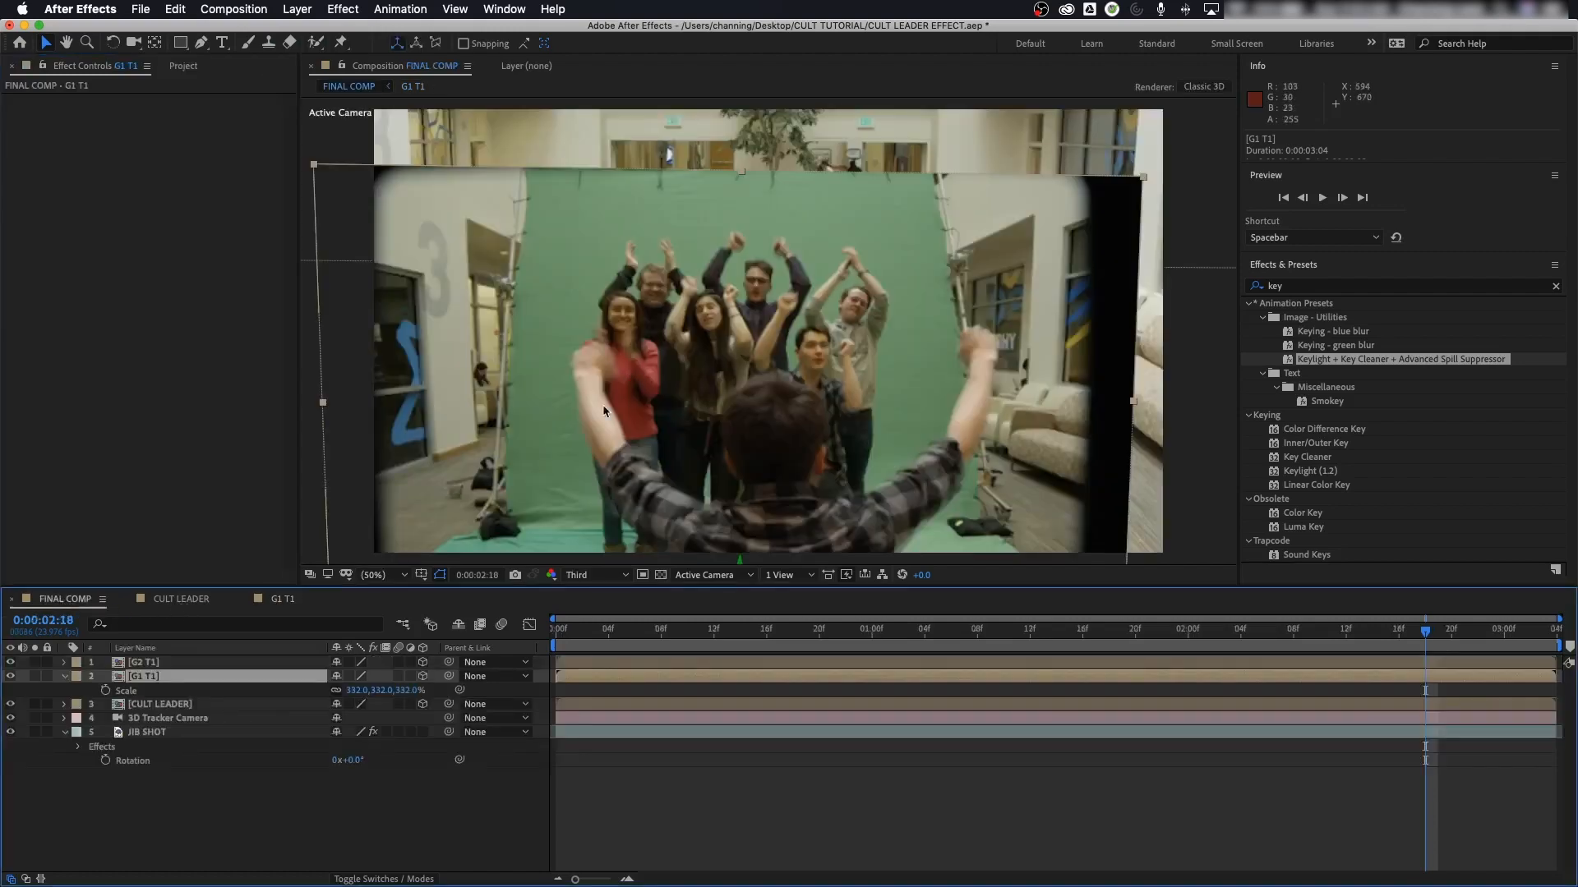
pyautogui.click(137, 663)
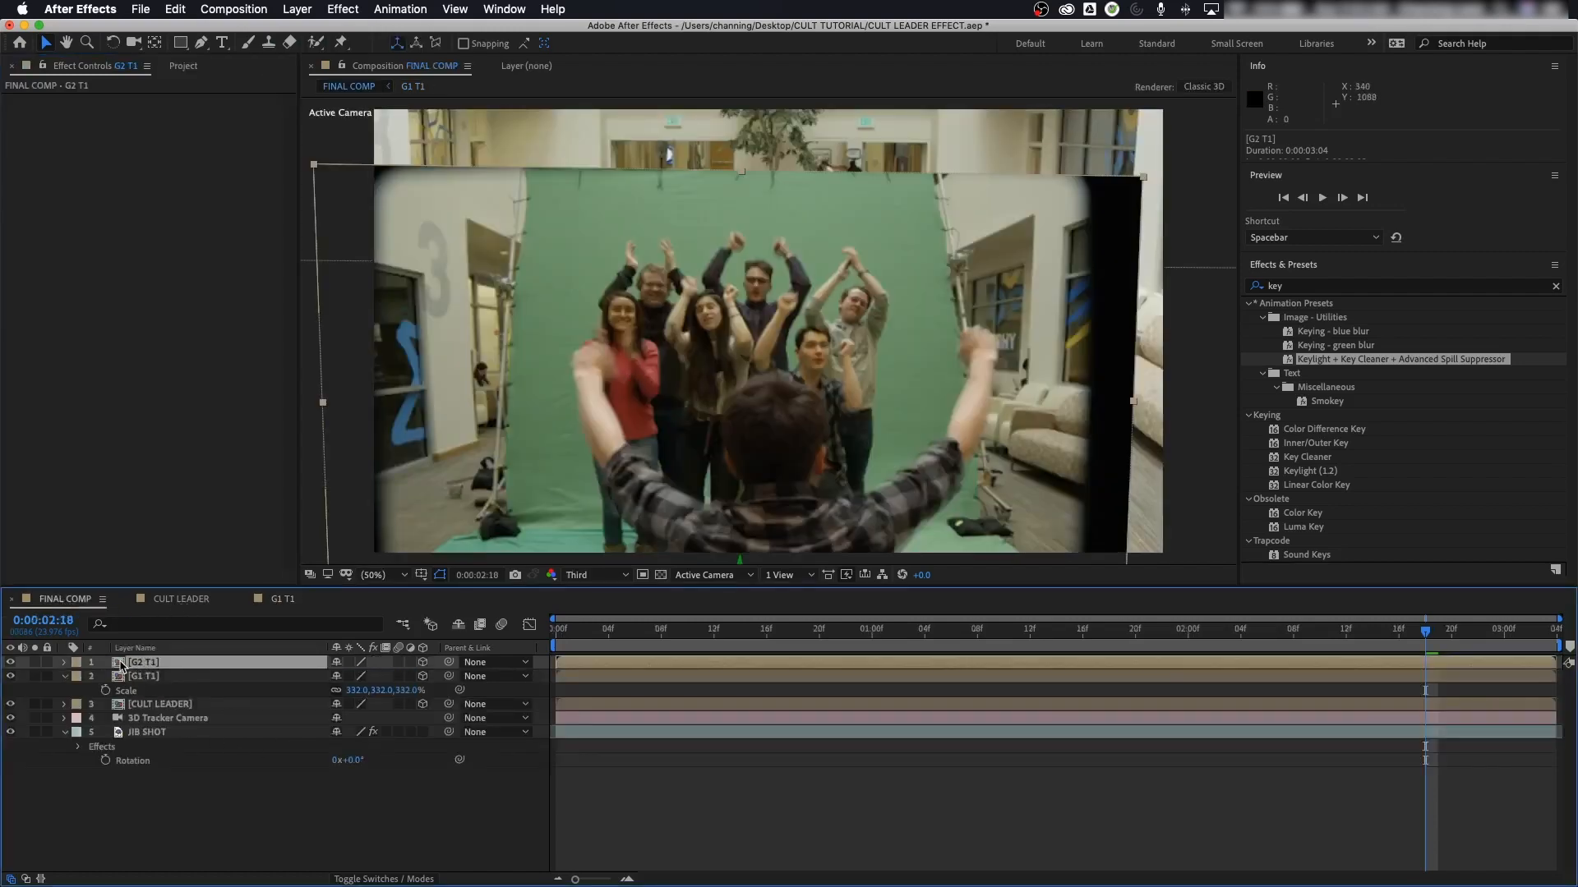
pyautogui.doubleClick(121, 664)
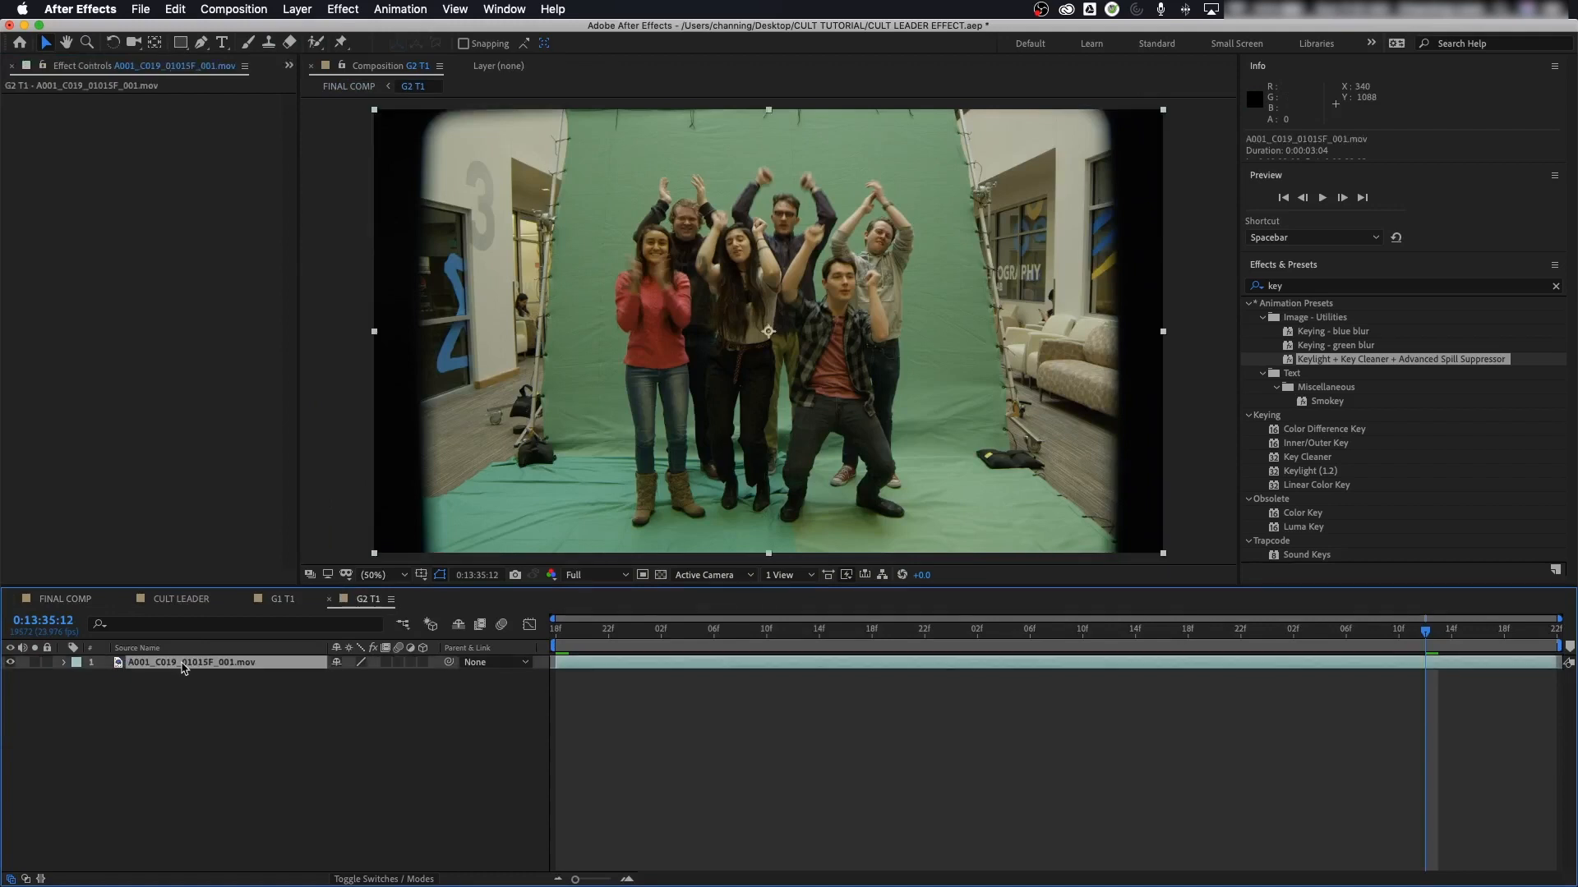
pyautogui.moveTo(135, 355); pyautogui.dragTo(136, 355)
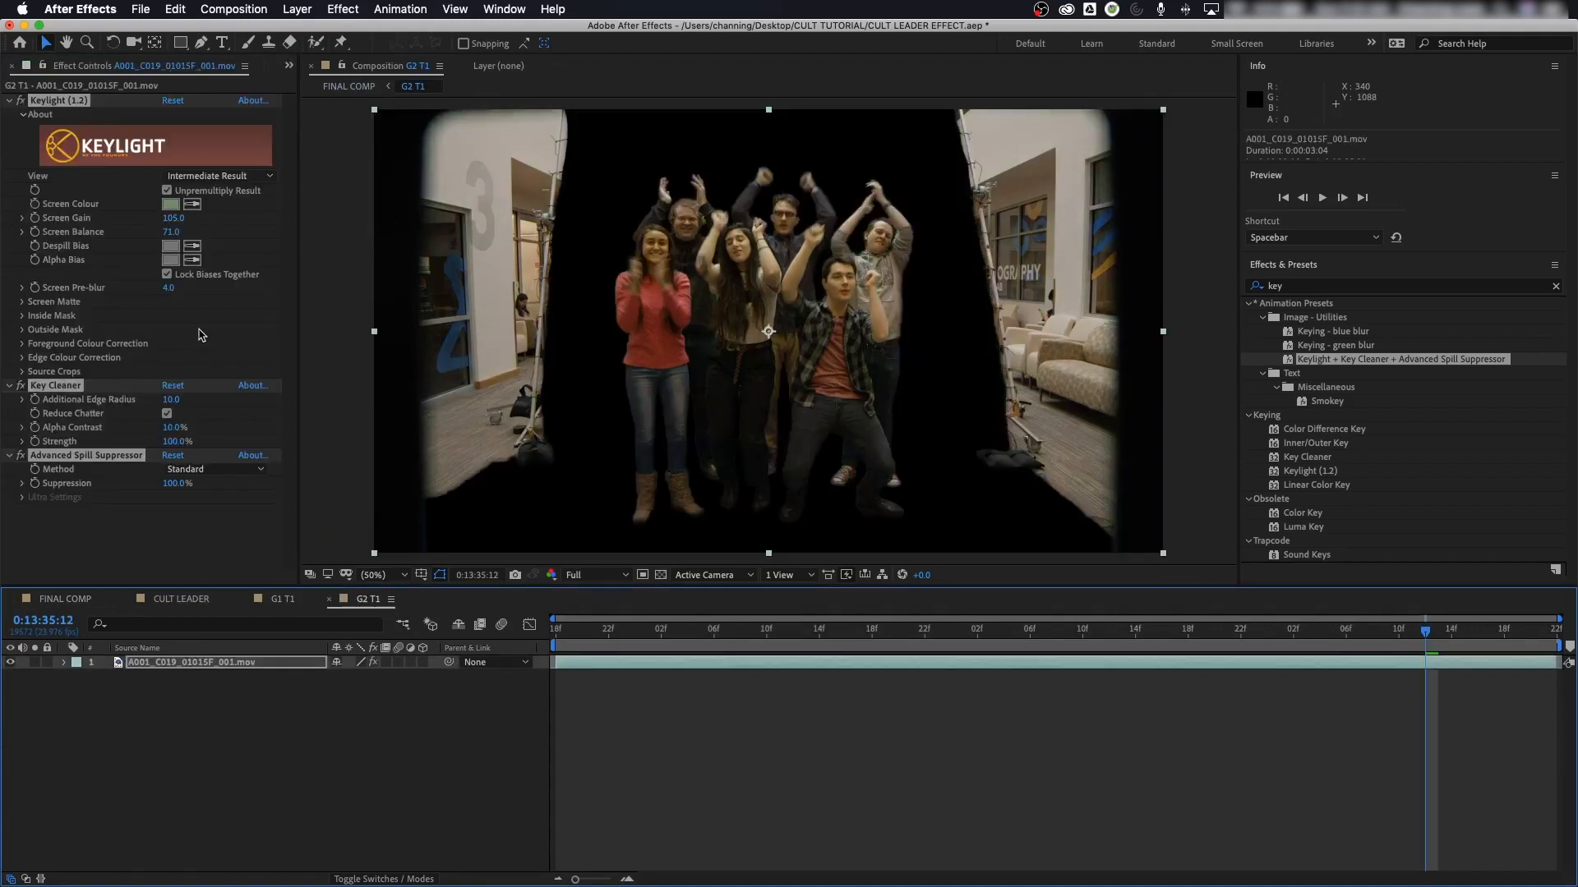
# Step: Draw a closed Pen mask around the group in the G2 T1 footage, excluding the stands and room beside the green screen
pyautogui.click(201, 43)
pyautogui.click(593, 146)
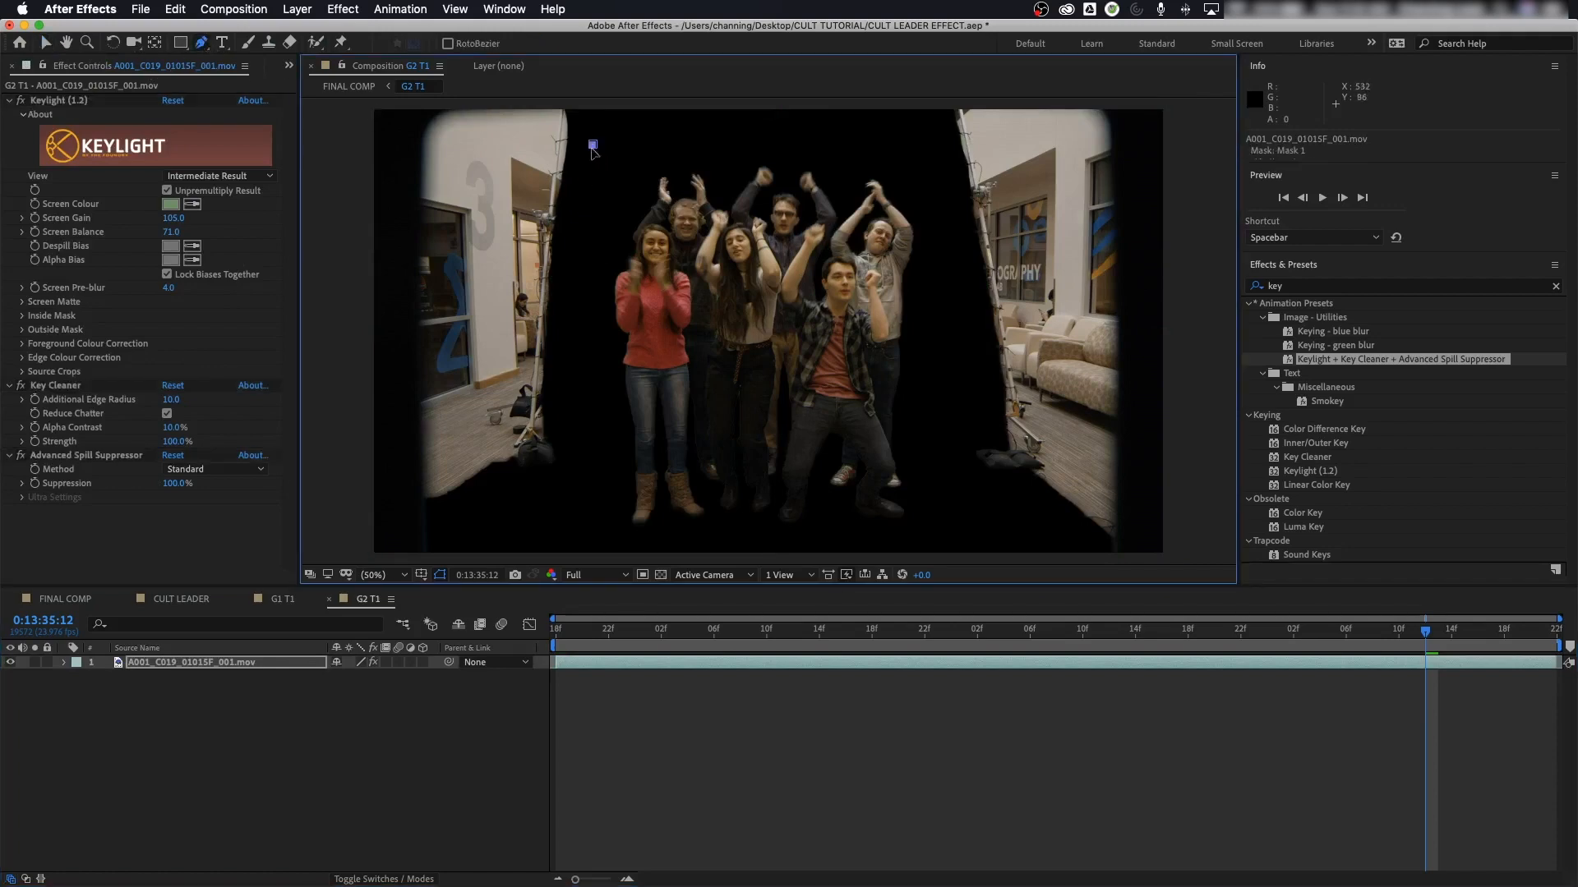
pyautogui.click(588, 445)
pyautogui.click(615, 482)
pyautogui.click(614, 524)
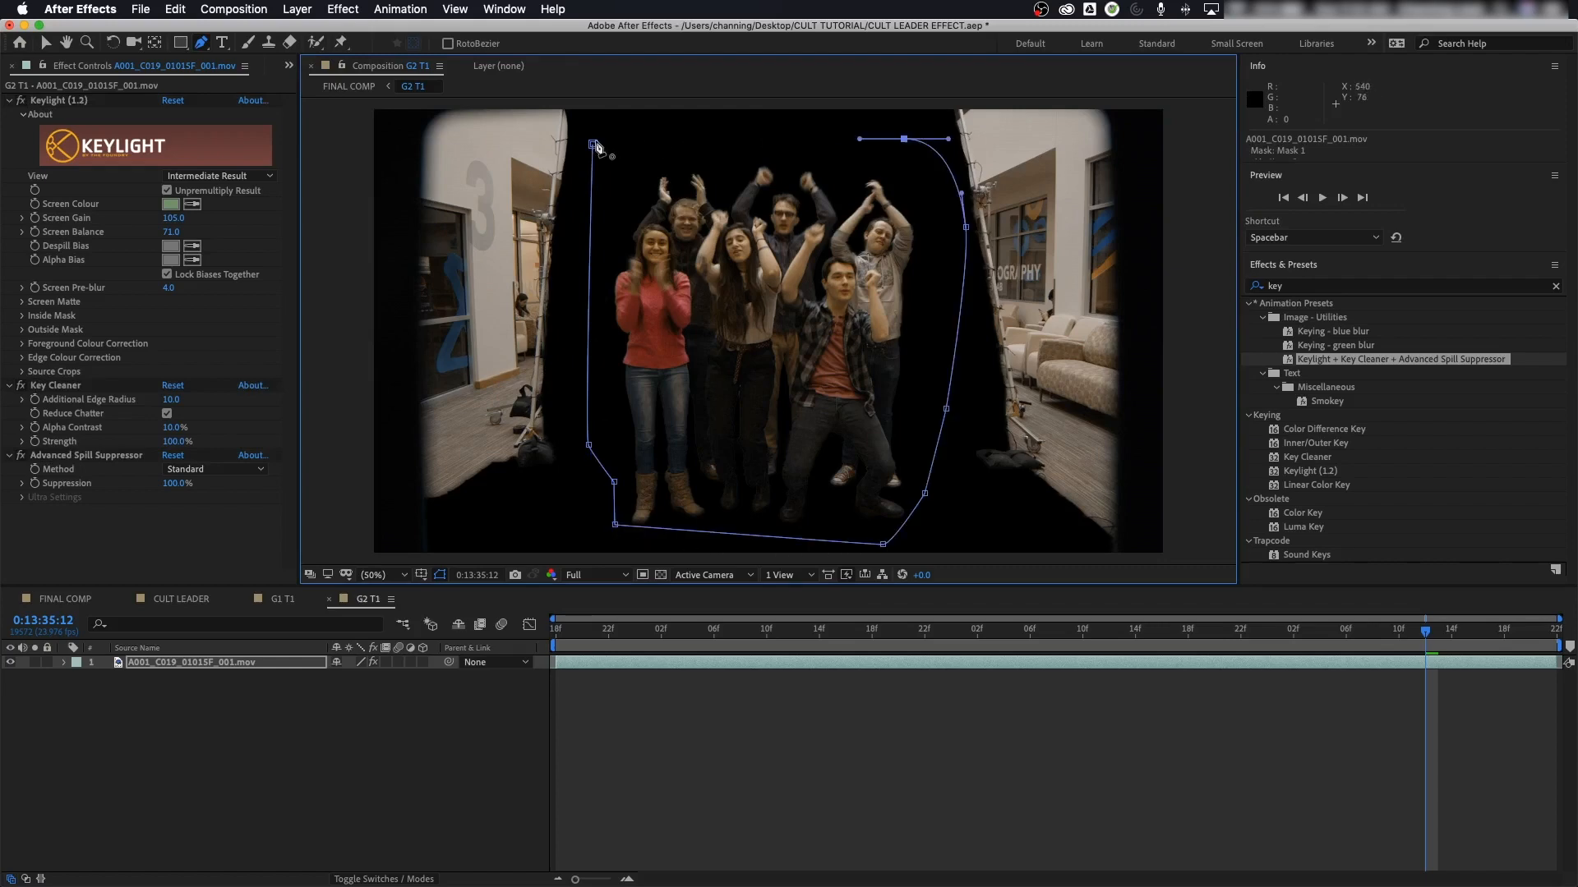
pyautogui.click(592, 144)
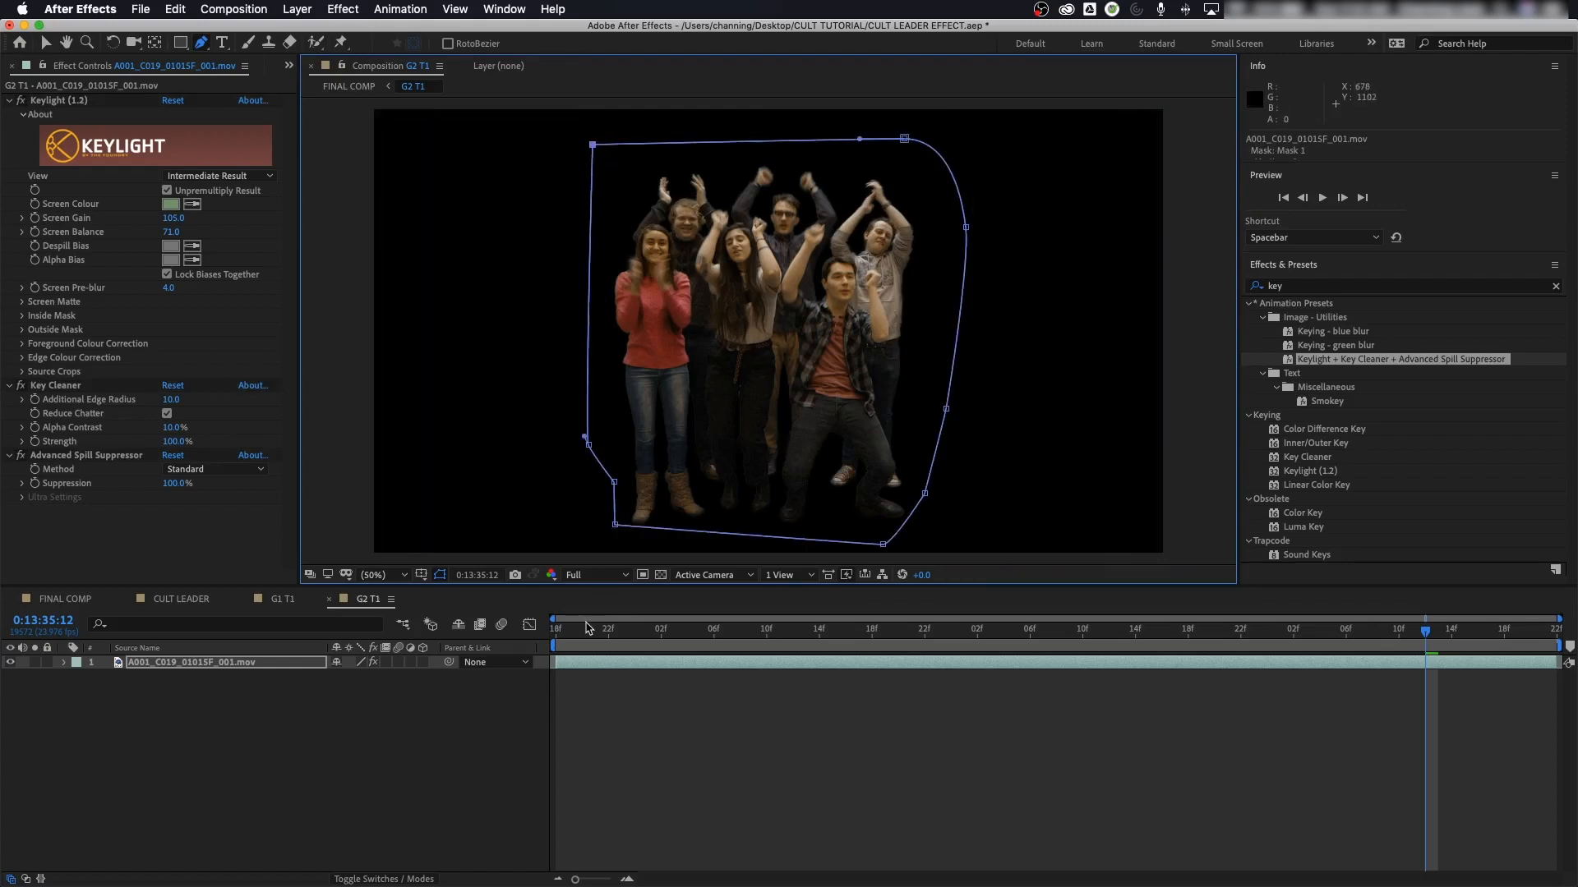
# Step: In FINAL COMP, hide CULT LEADER and, at 0:00:00:13, move G2 T1 to the right of G1 T1, at about 2715, 1221, 2833
pyautogui.click(68, 599)
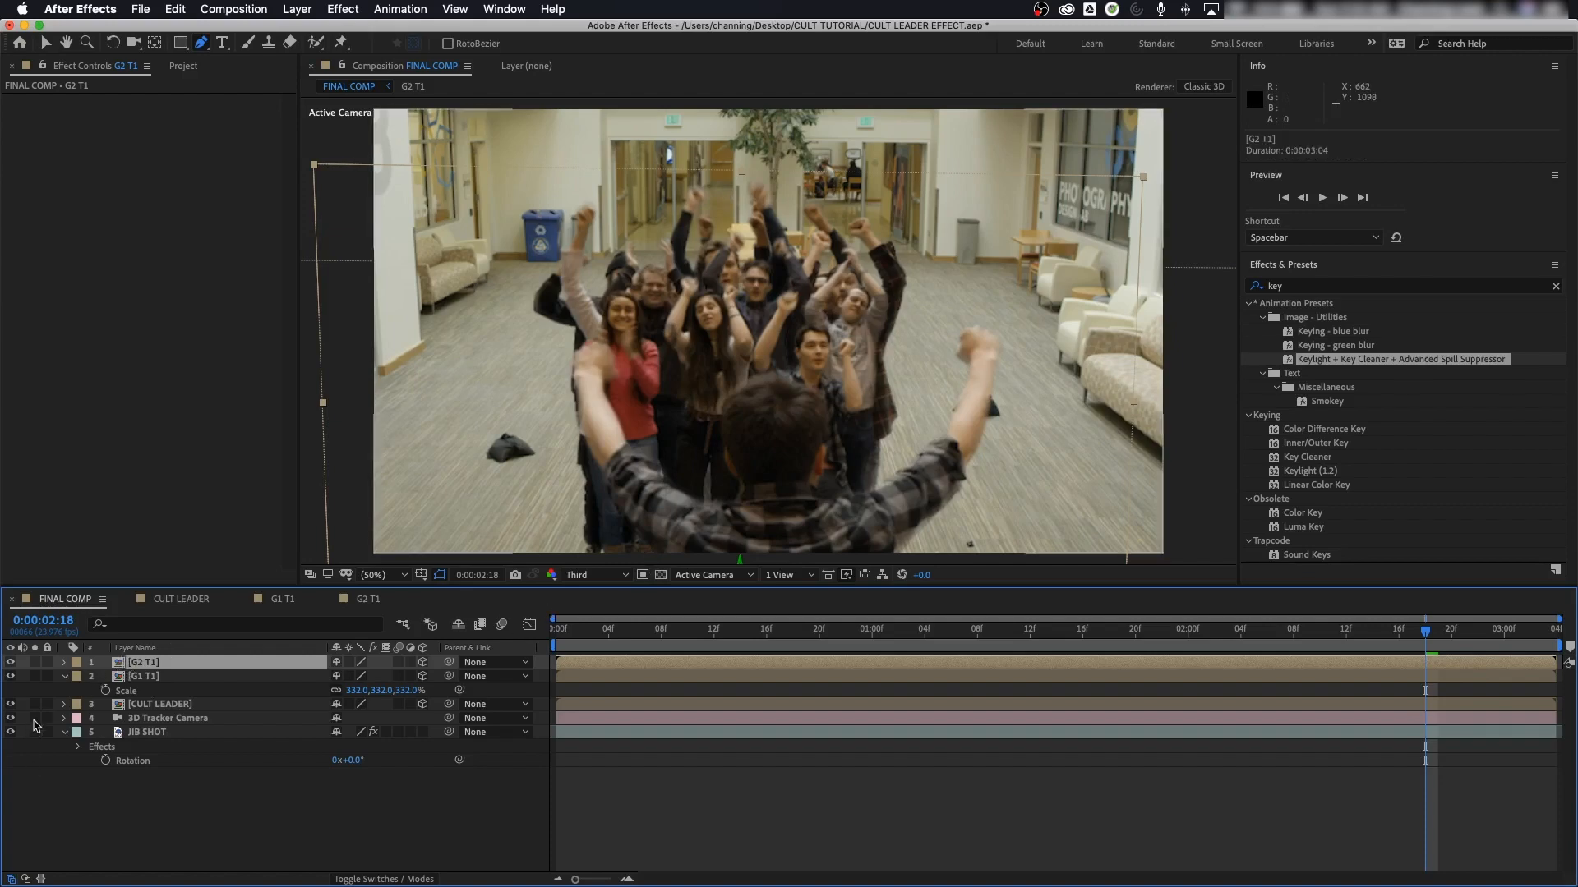
pyautogui.click(10, 704)
pyautogui.click(726, 648)
pyautogui.moveTo(661, 645); pyautogui.dragTo(553, 628)
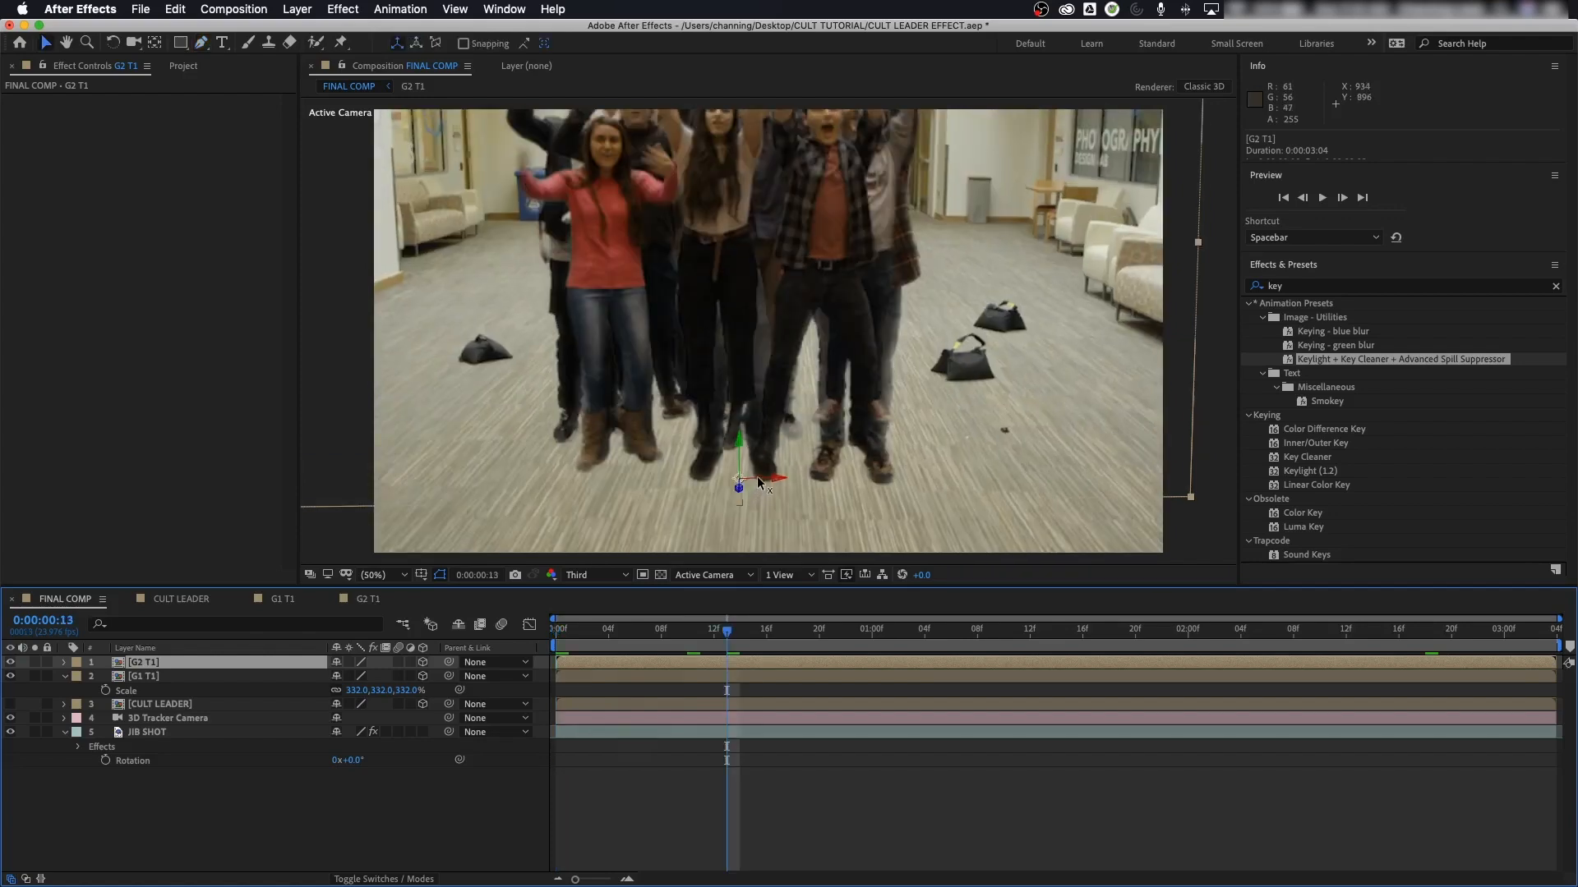
pyautogui.moveTo(758, 481); pyautogui.dragTo(1104, 470)
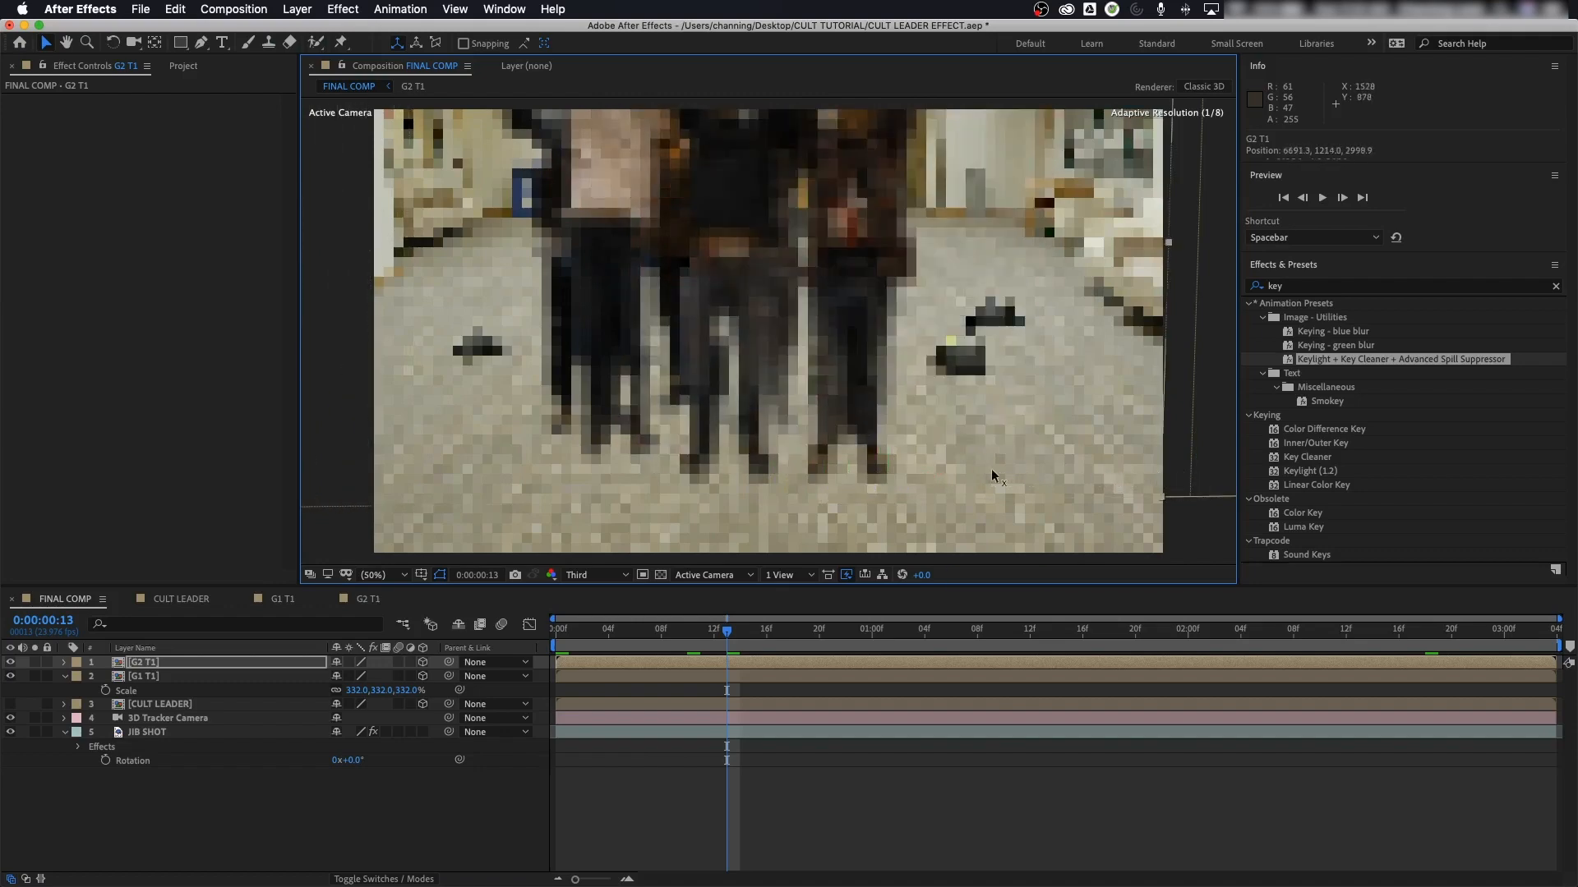
pyautogui.moveTo(992, 471); pyautogui.dragTo(837, 470)
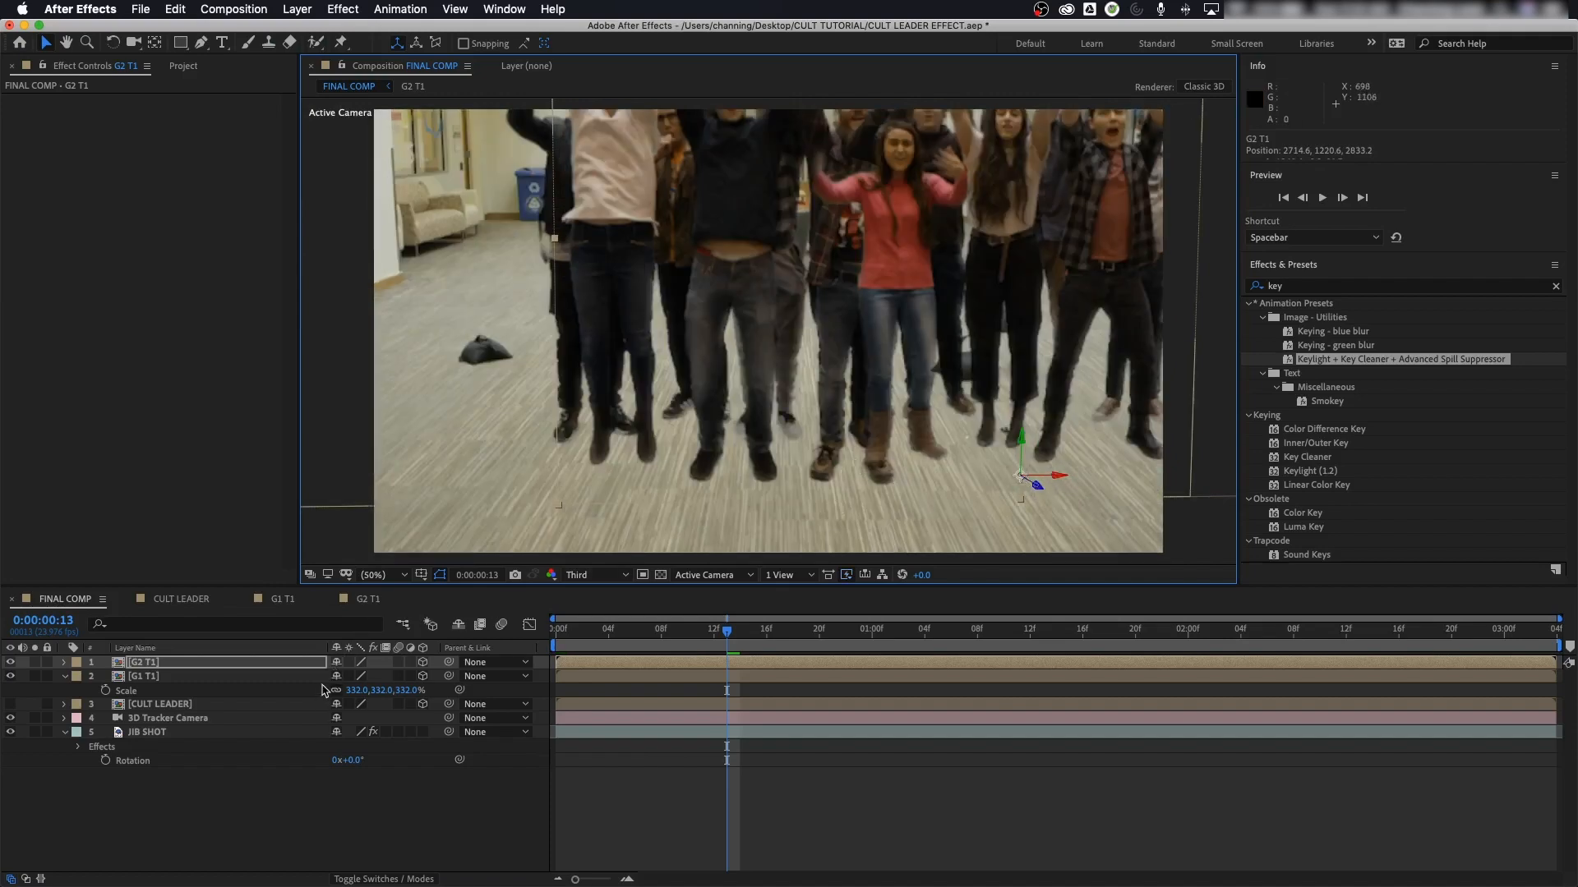
# Step: Scale the G2 T1 layer up to 365% and try moving it along its Z axis
pyautogui.press('s')
pyautogui.moveTo(354, 677); pyautogui.dragTo(380, 678)
pyautogui.moveTo(1038, 487); pyautogui.dragTo(1124, 567)
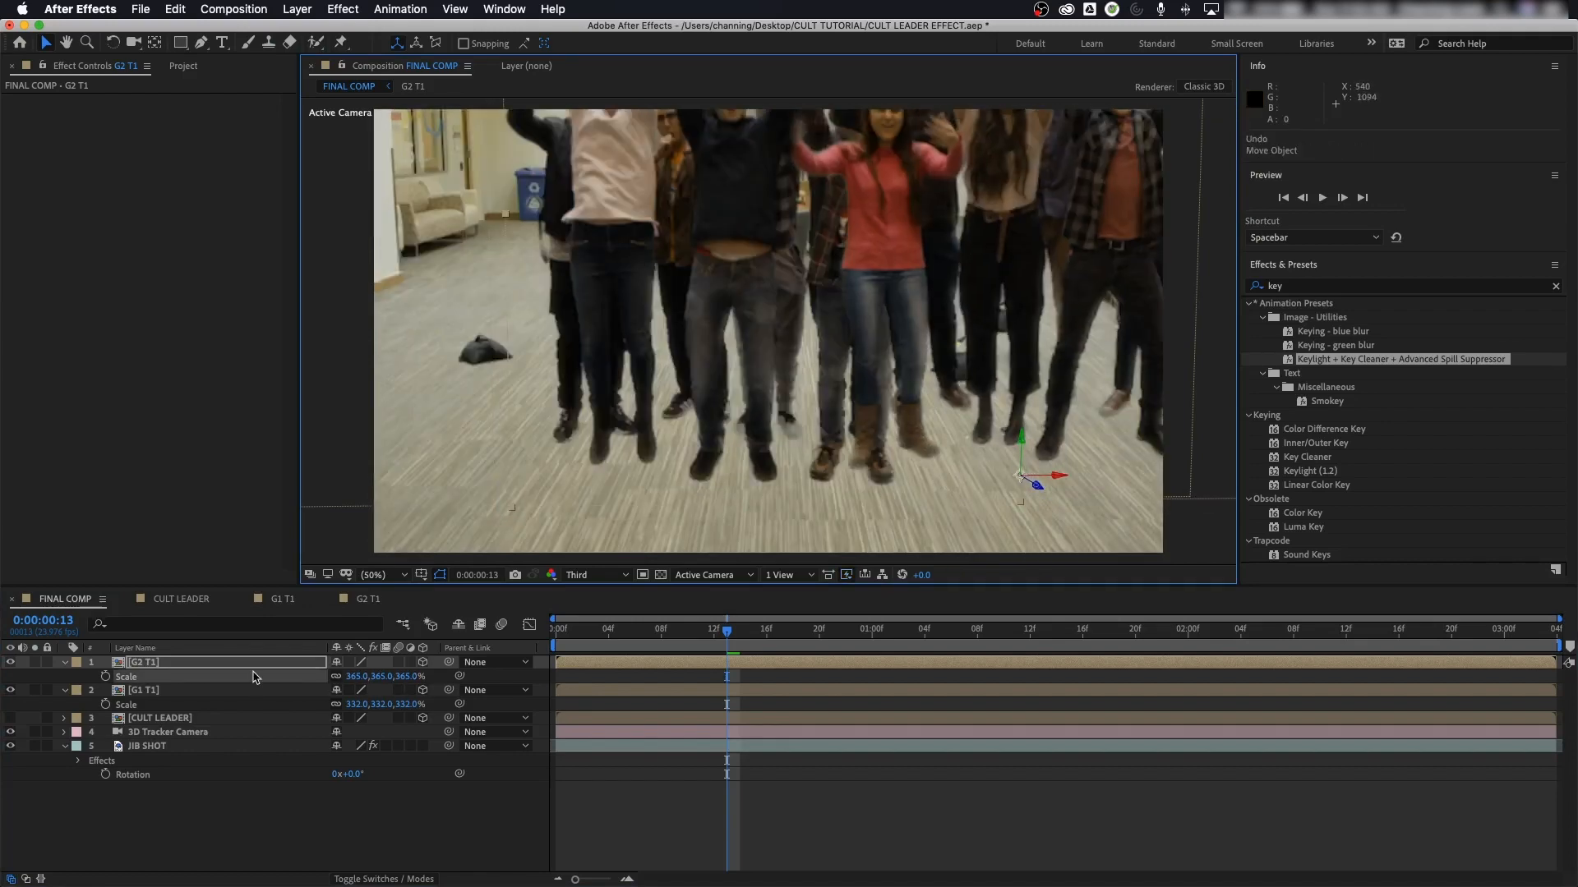
# Step: Set G2 T1's anchor point Y to 994 and move the layer to about 2720, 1227, 2698
pyautogui.press('a')
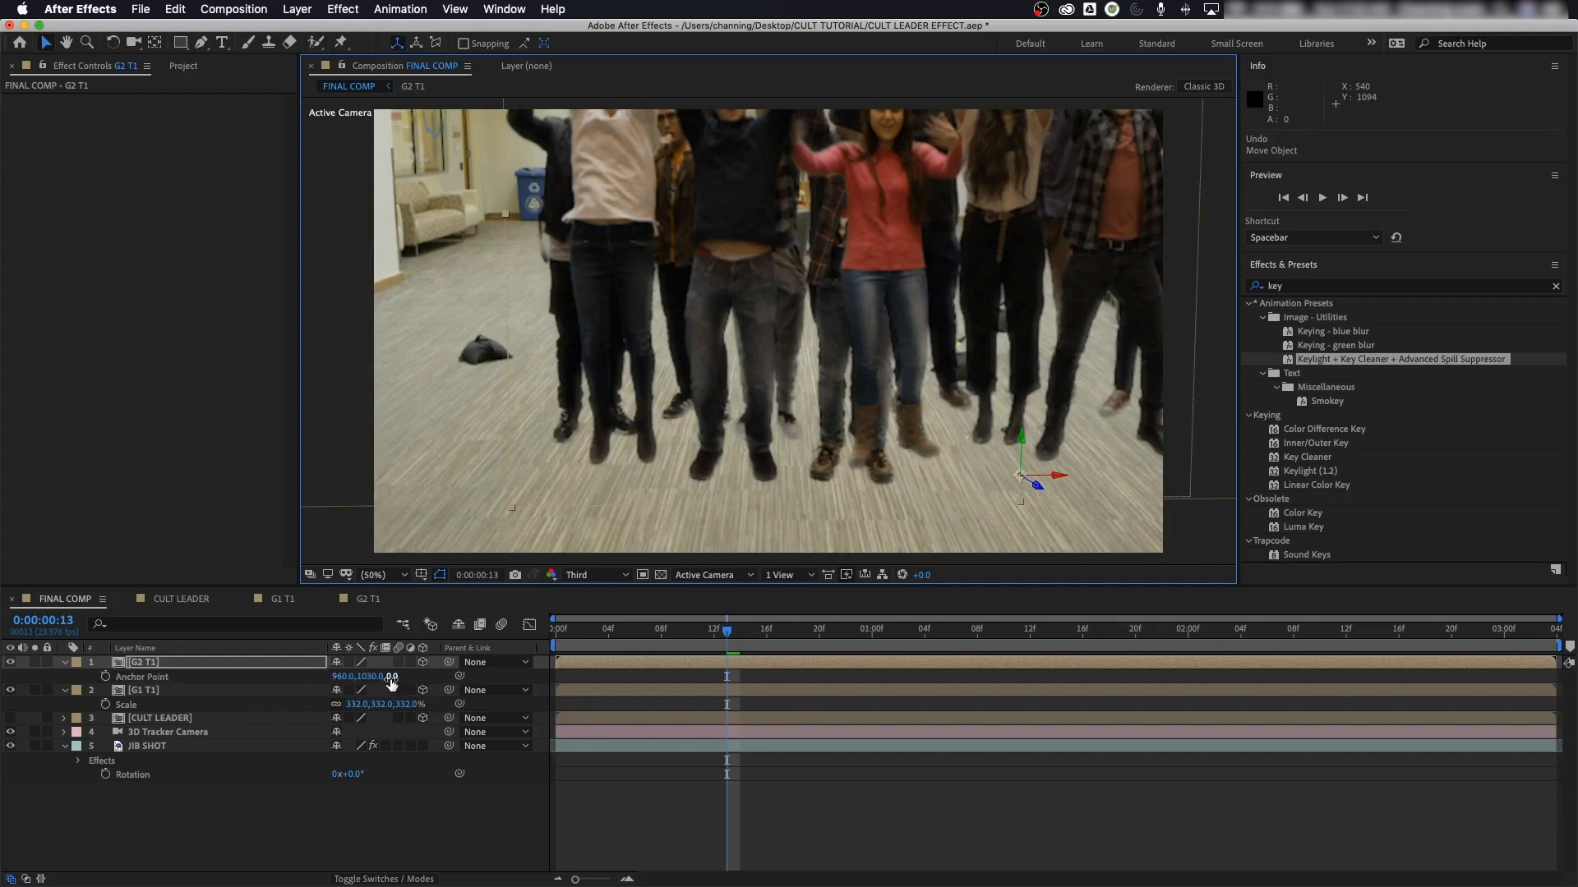
pyautogui.moveTo(369, 682); pyautogui.dragTo(331, 689)
pyautogui.moveTo(1037, 485); pyautogui.dragTo(1067, 520)
# Step: Make CULT LEADER visible again and preview FINAL COMP to check how the G2 T1 group sits on the floor
pyautogui.click(818, 644)
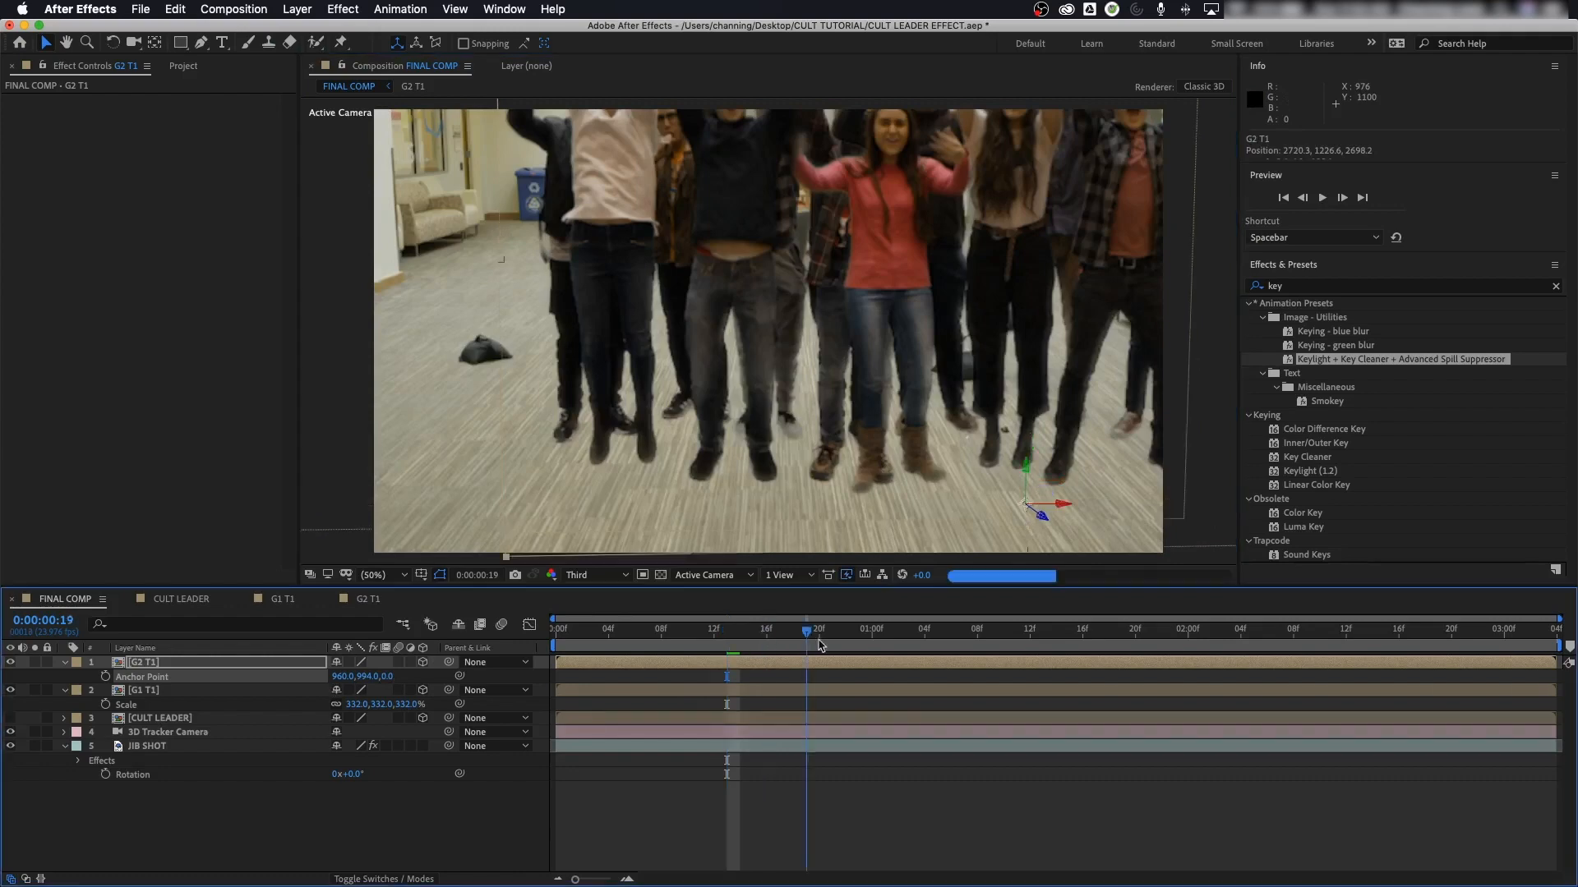
pyautogui.press('space')
pyautogui.click(10, 720)
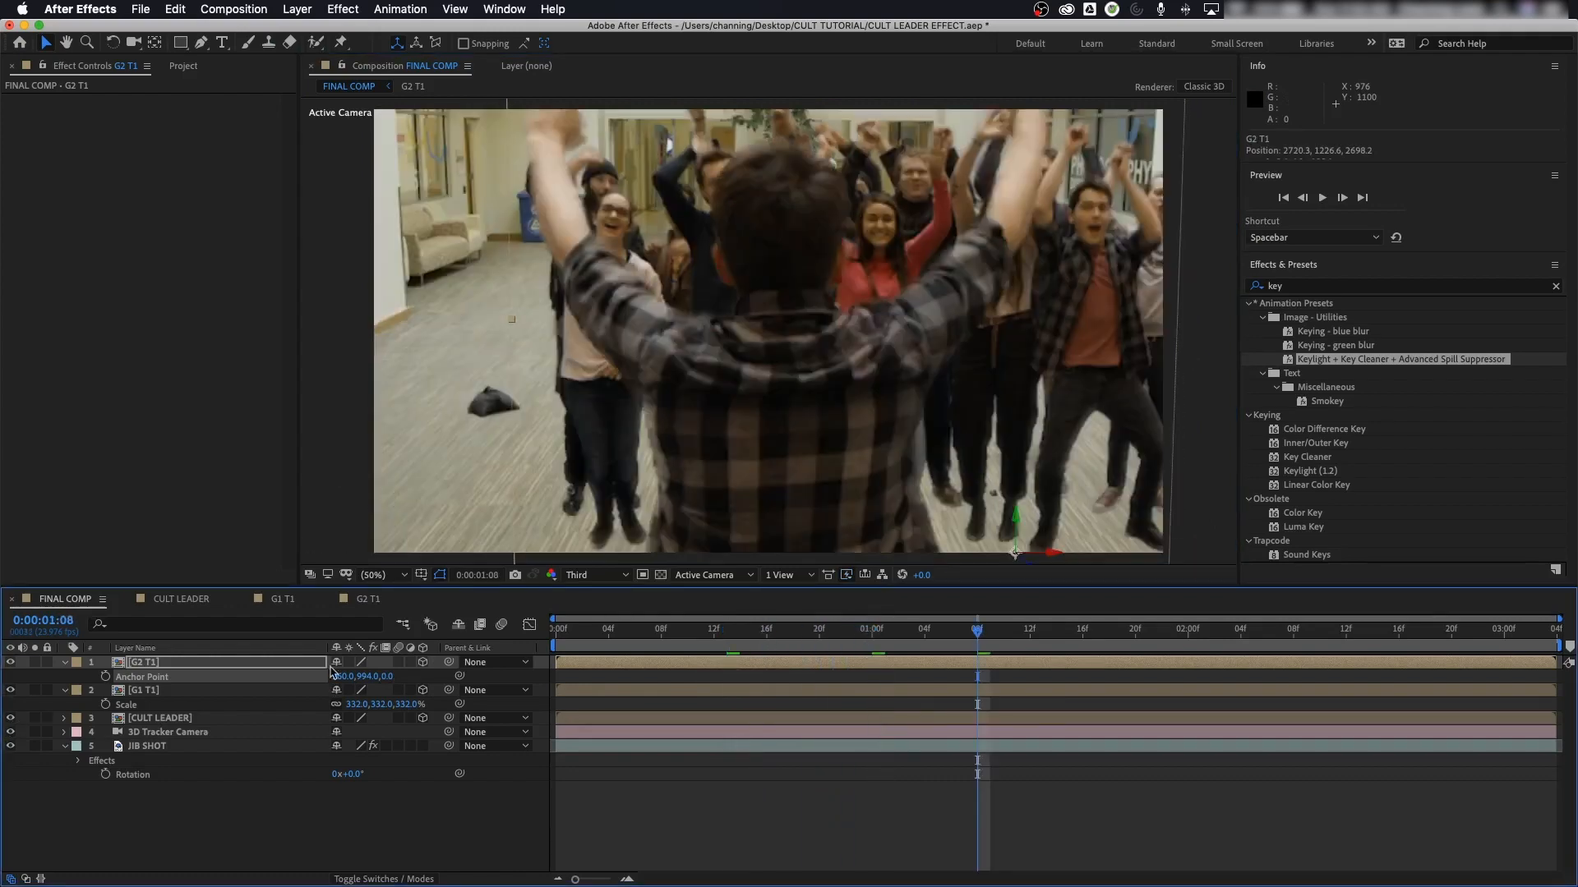
pyautogui.press('space')
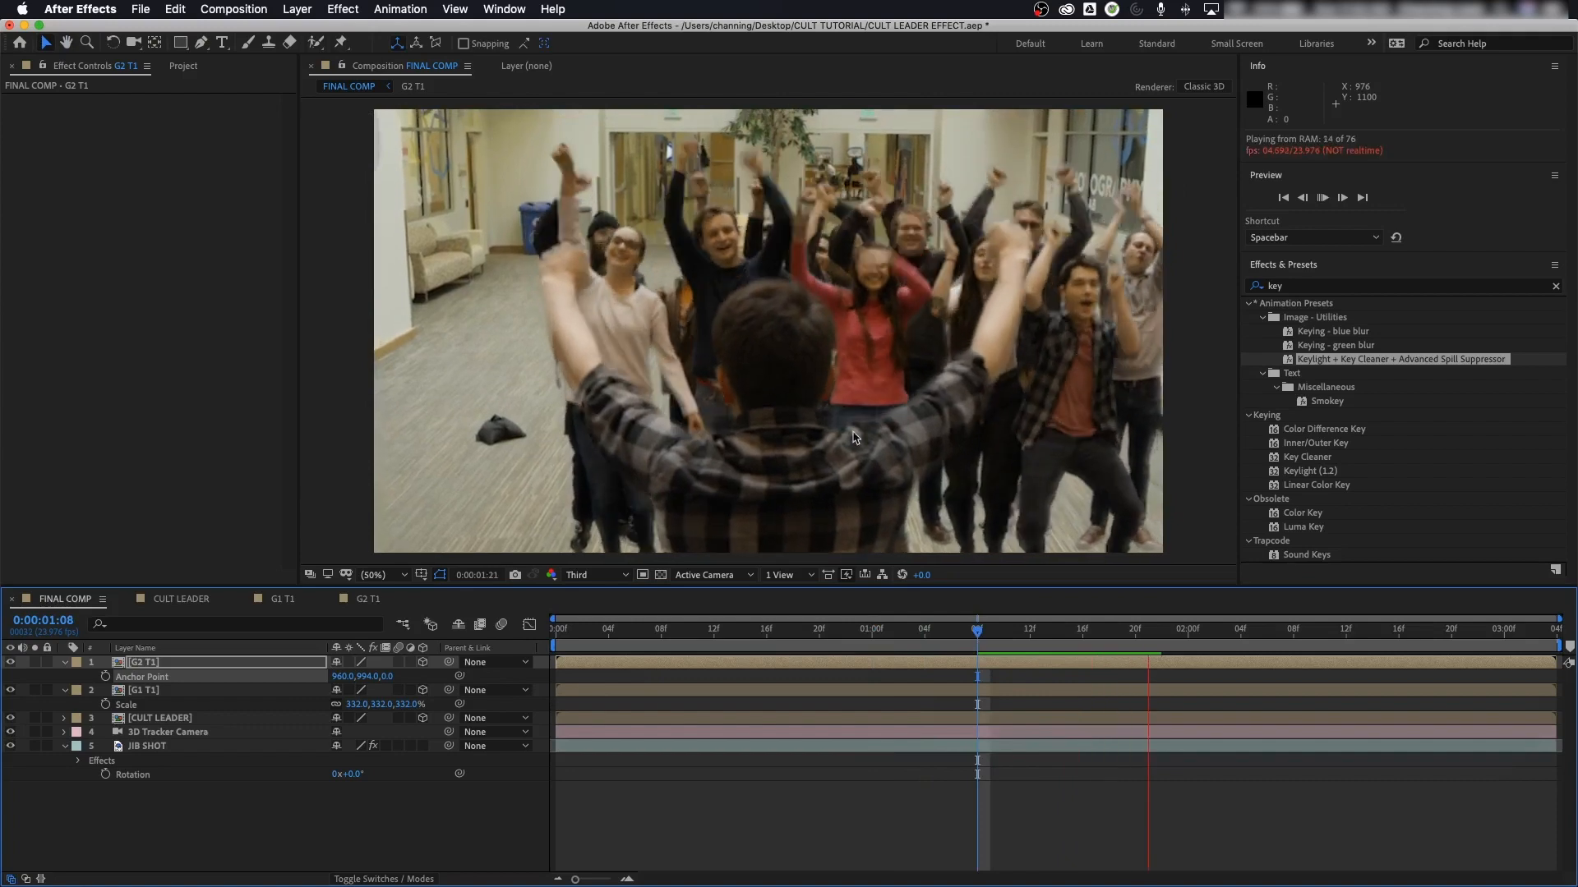
pyautogui.moveTo(700, 631); pyautogui.dragTo(1017, 636)
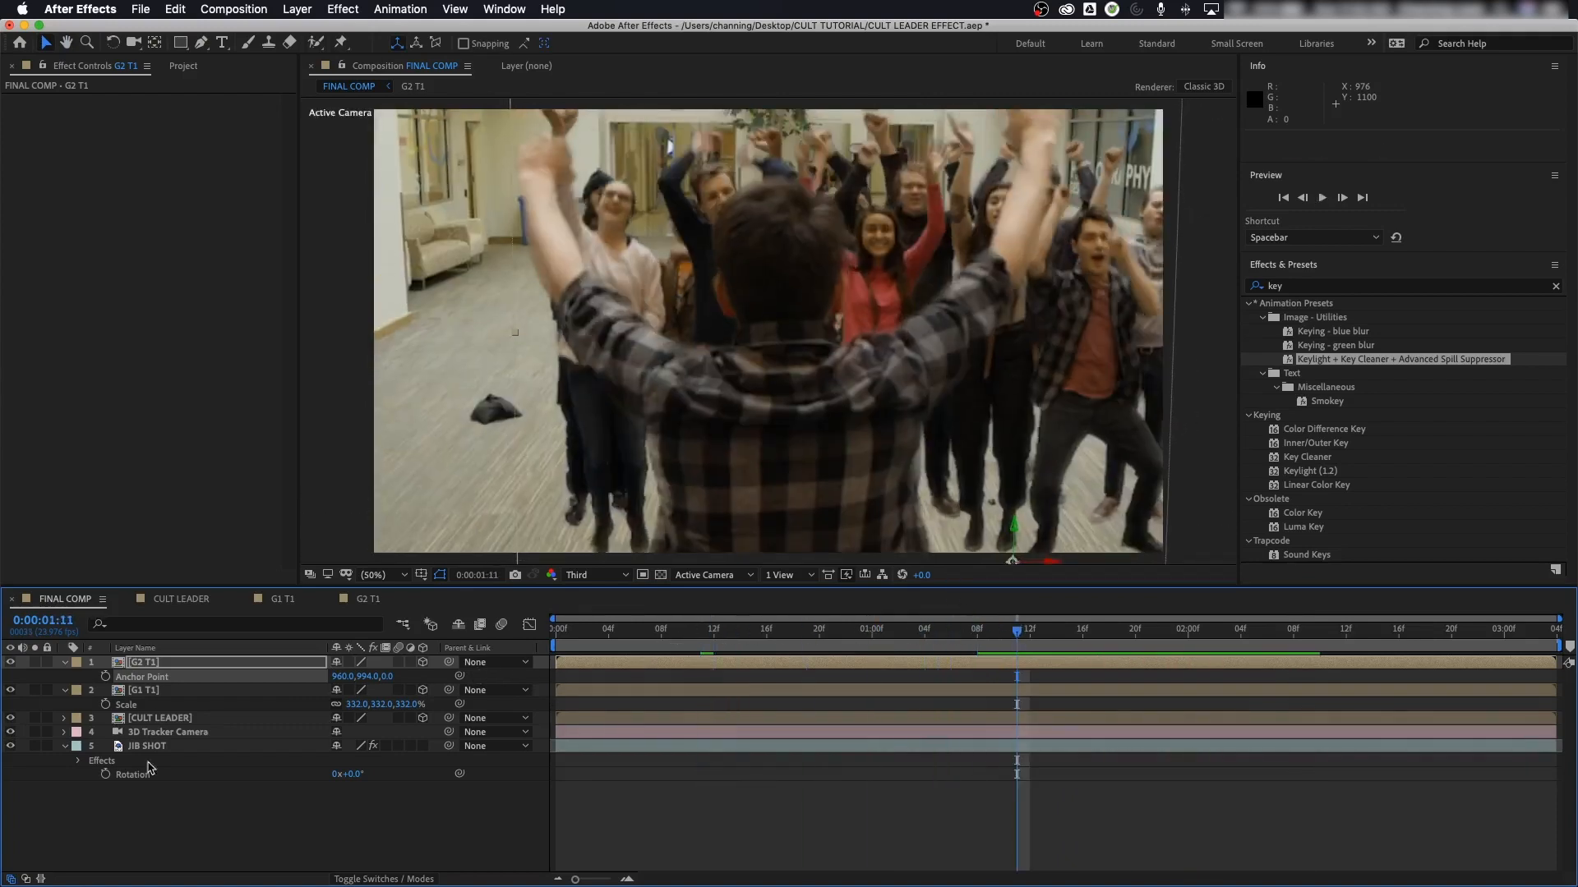
# Step: At 0:00:01:11, duplicate the G1 T1 layer and replace the upper copy with the G3 T1 composition
pyautogui.click(198, 824)
pyautogui.click(111, 695)
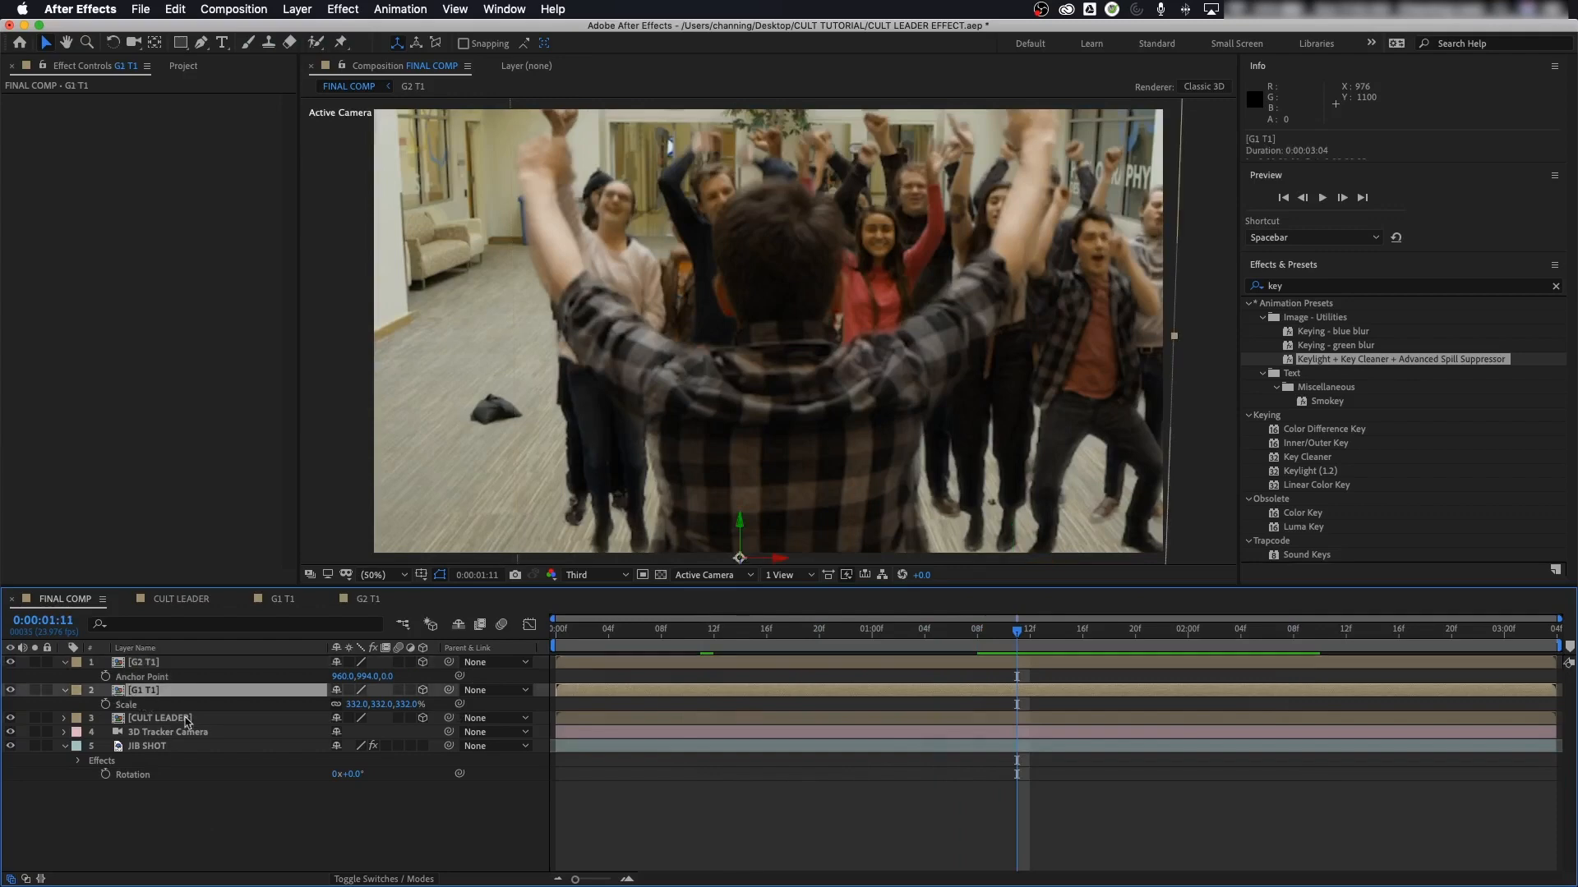
pyautogui.hotkey('ctrl', 'd')
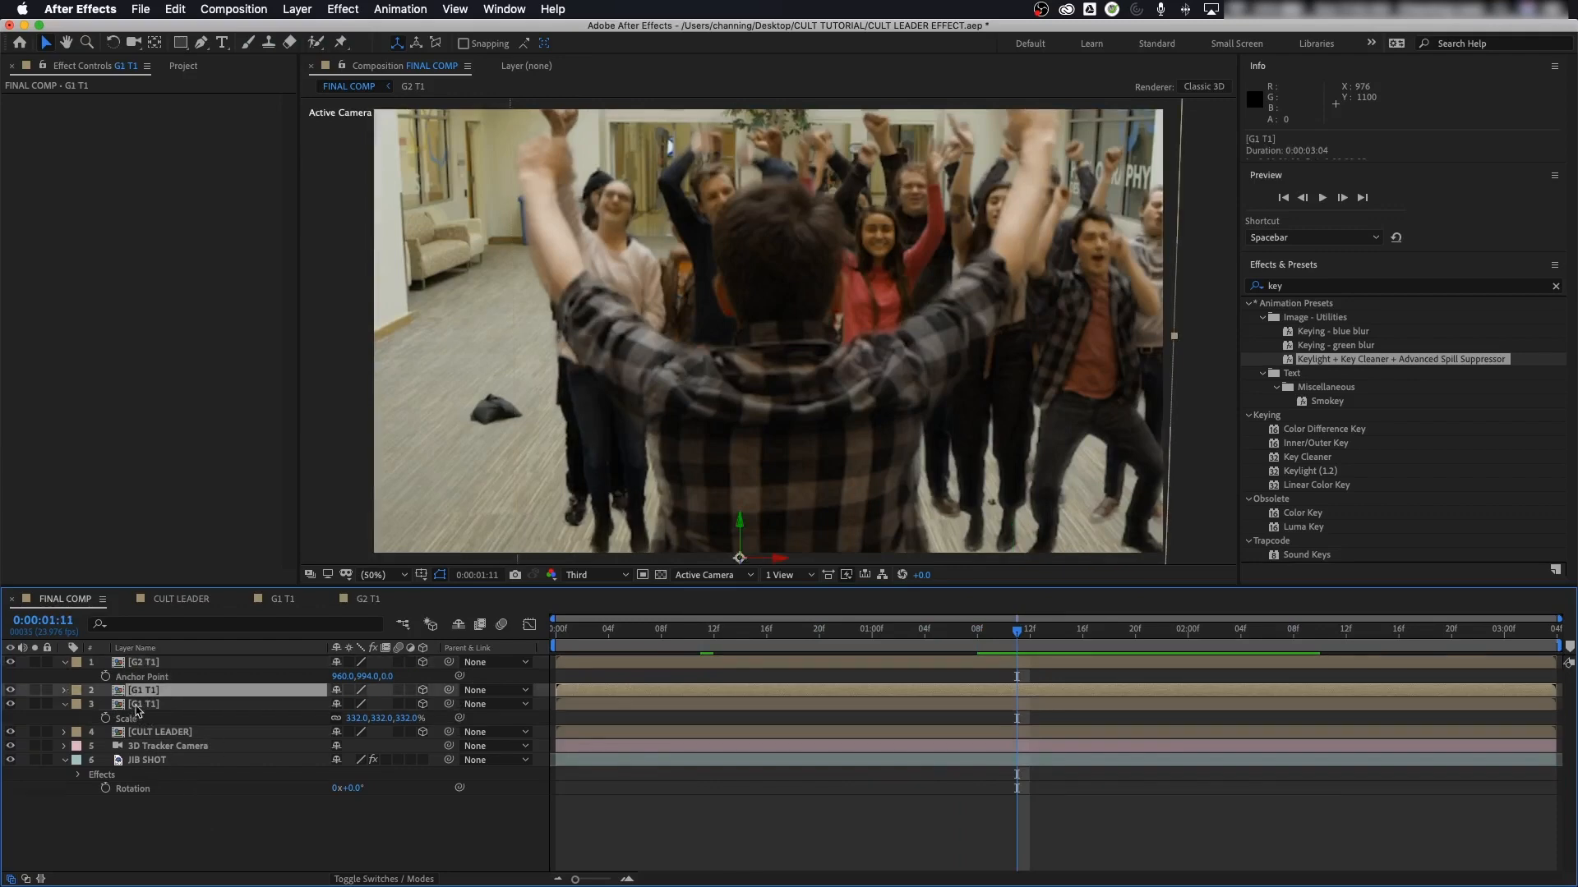
pyautogui.click(184, 63)
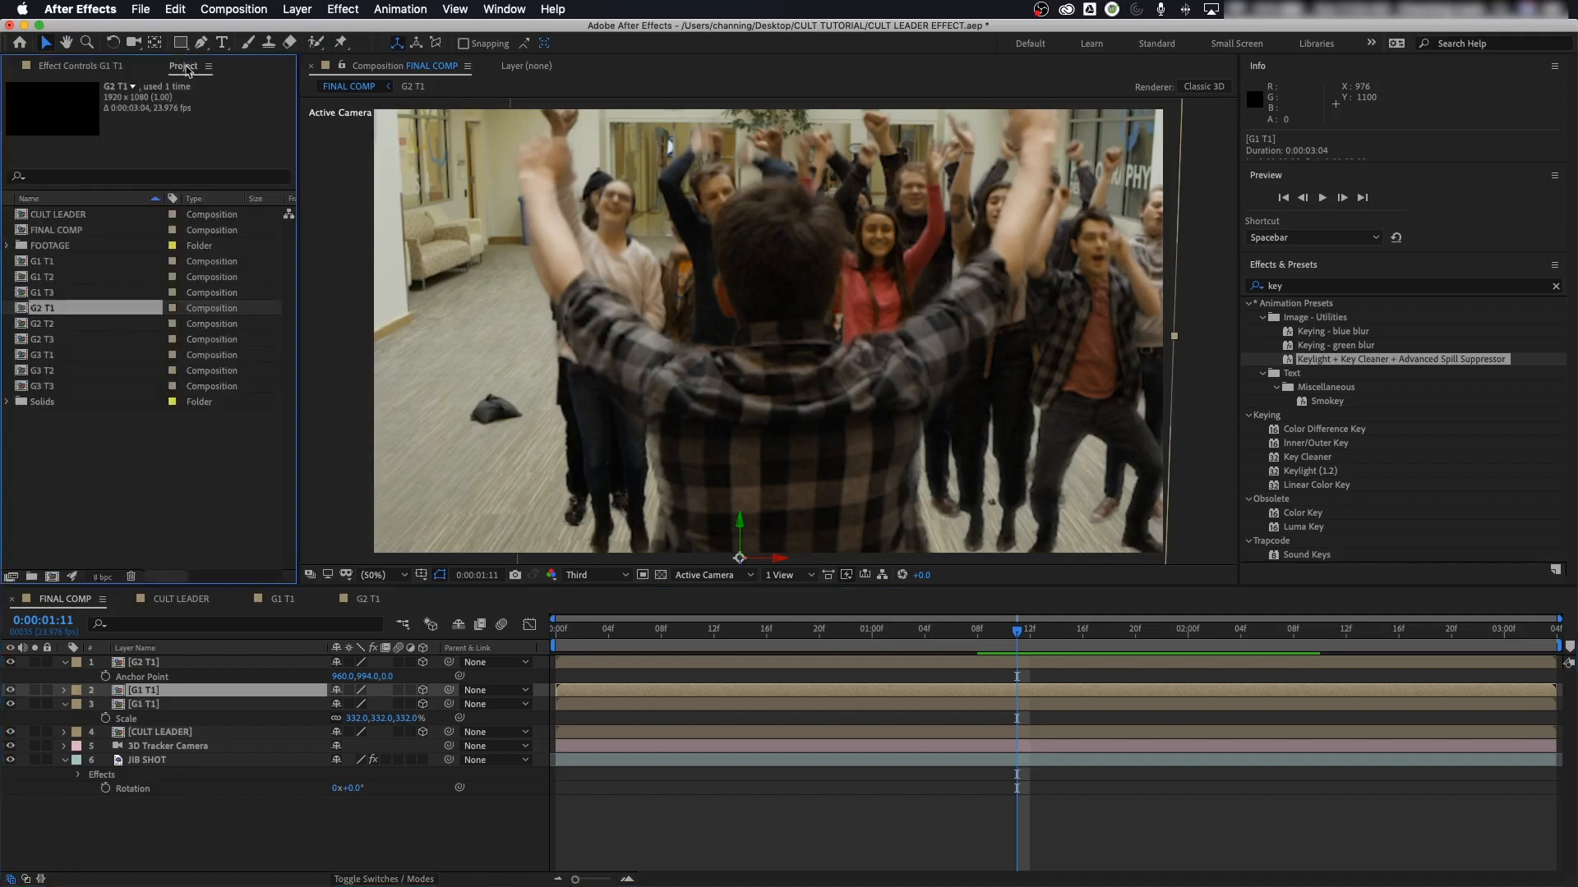
pyautogui.click(37, 355)
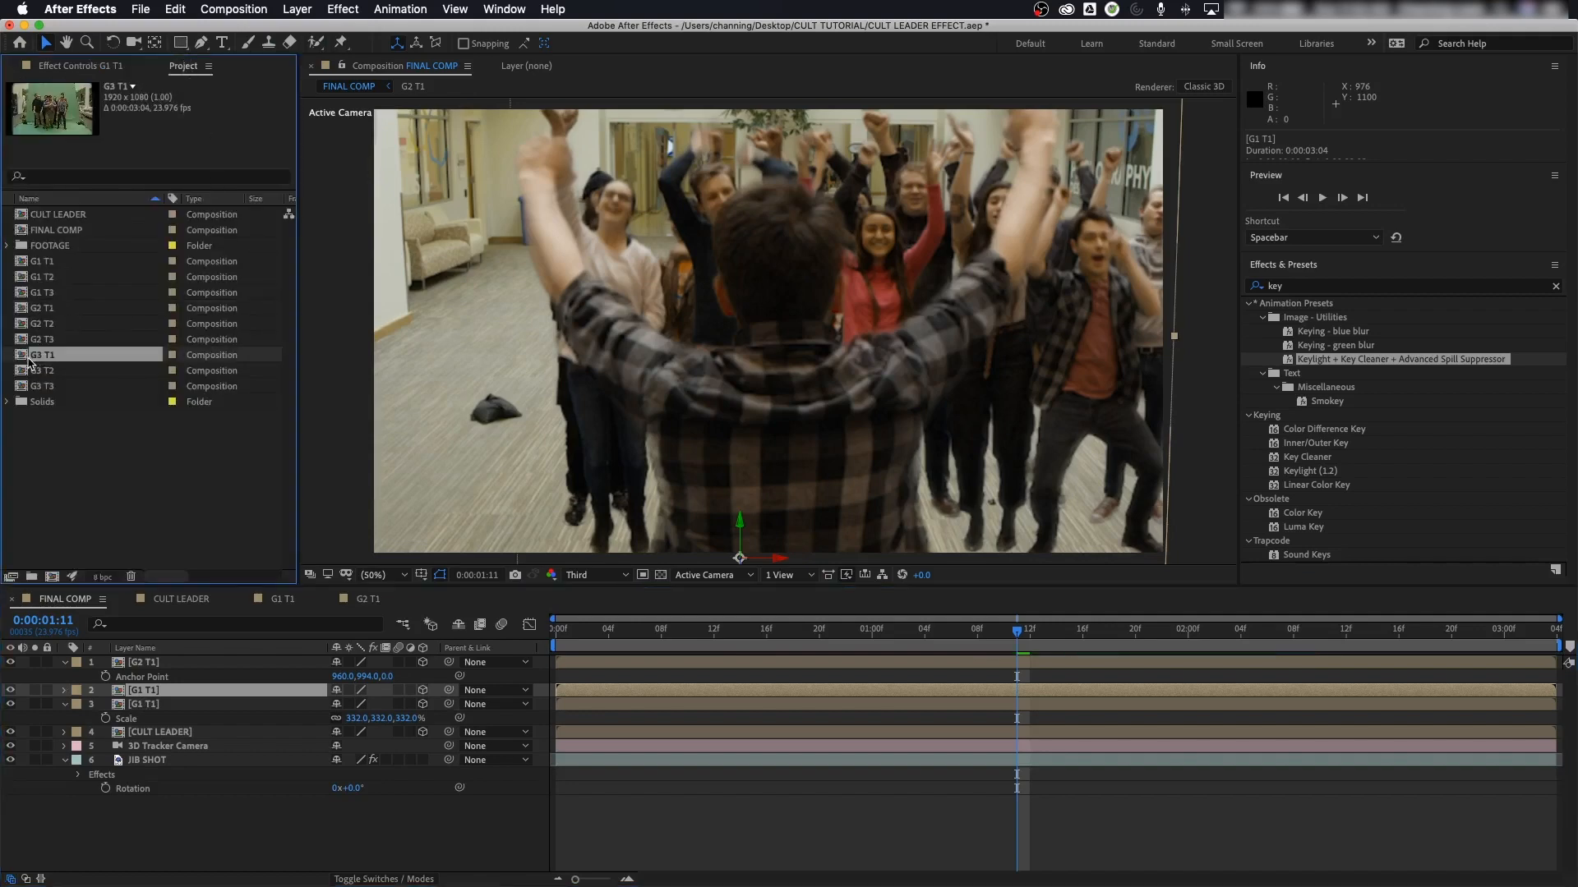
pyautogui.moveTo(28, 358); pyautogui.dragTo(138, 694)
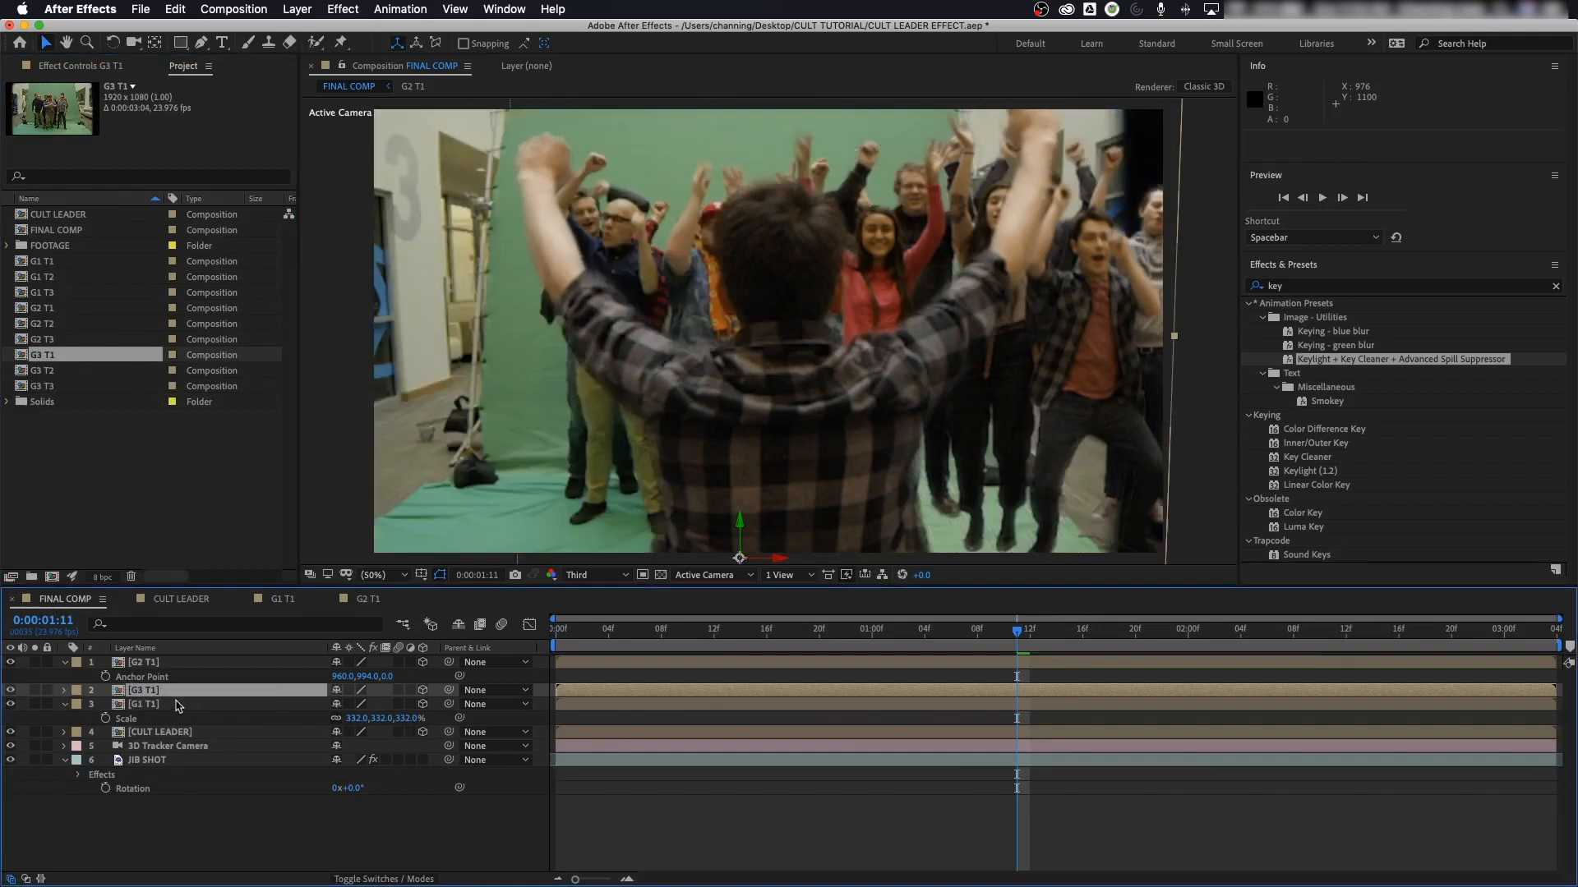
# Step: In the G3 T1 composition, add the copied Keylight, Key Cleaner and Advanced Spill Suppressor to the footage and mask around the group
pyautogui.doubleClick(119, 694)
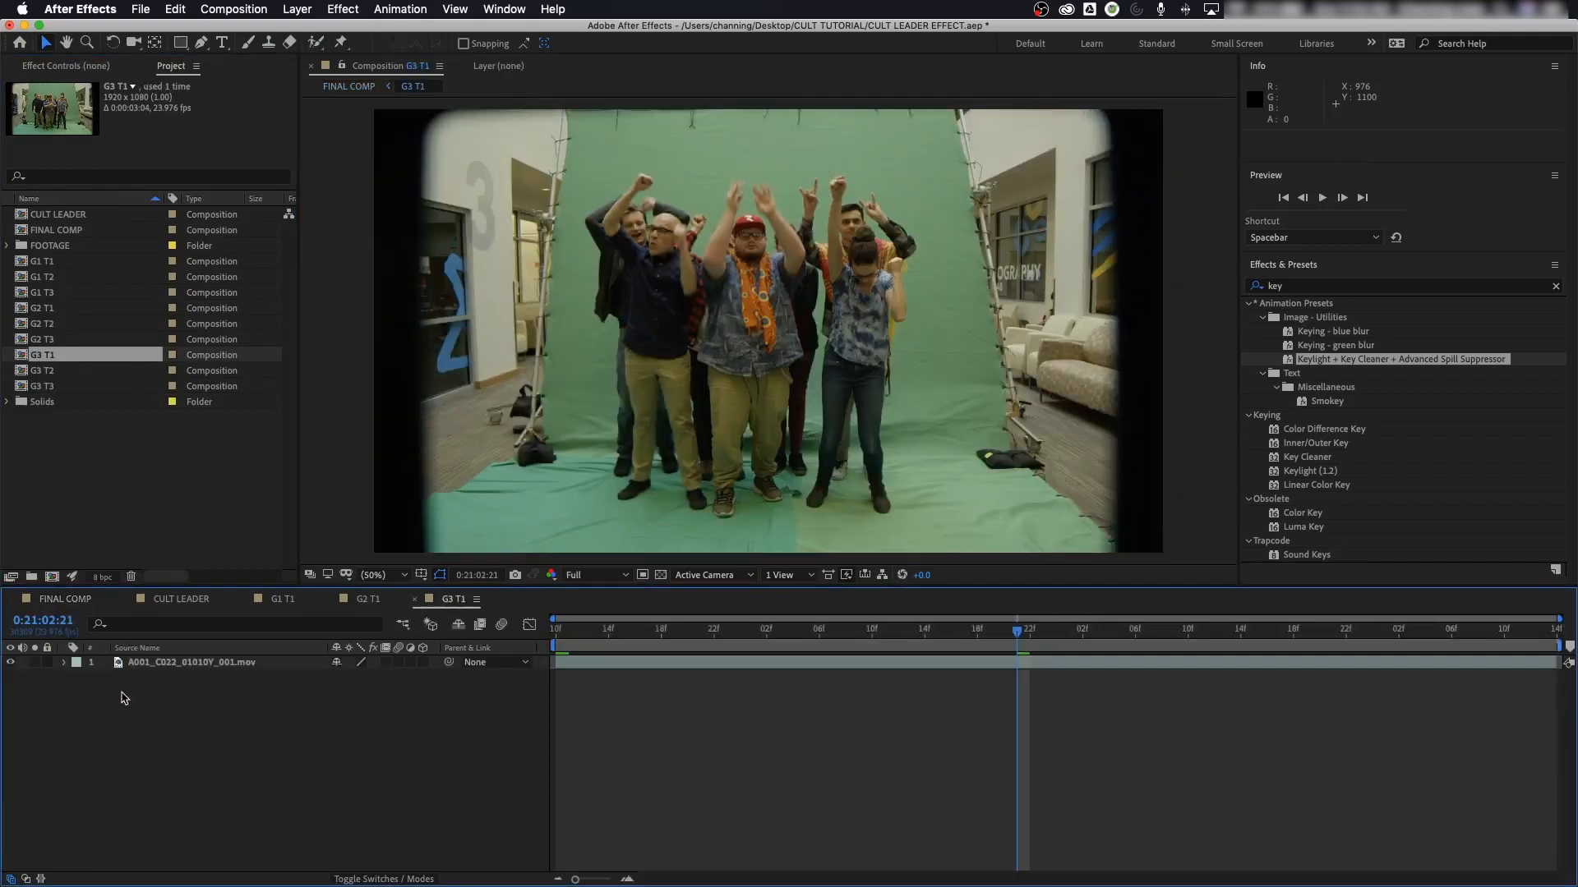
pyautogui.click(106, 69)
pyautogui.moveTo(117, 234); pyautogui.dragTo(119, 235)
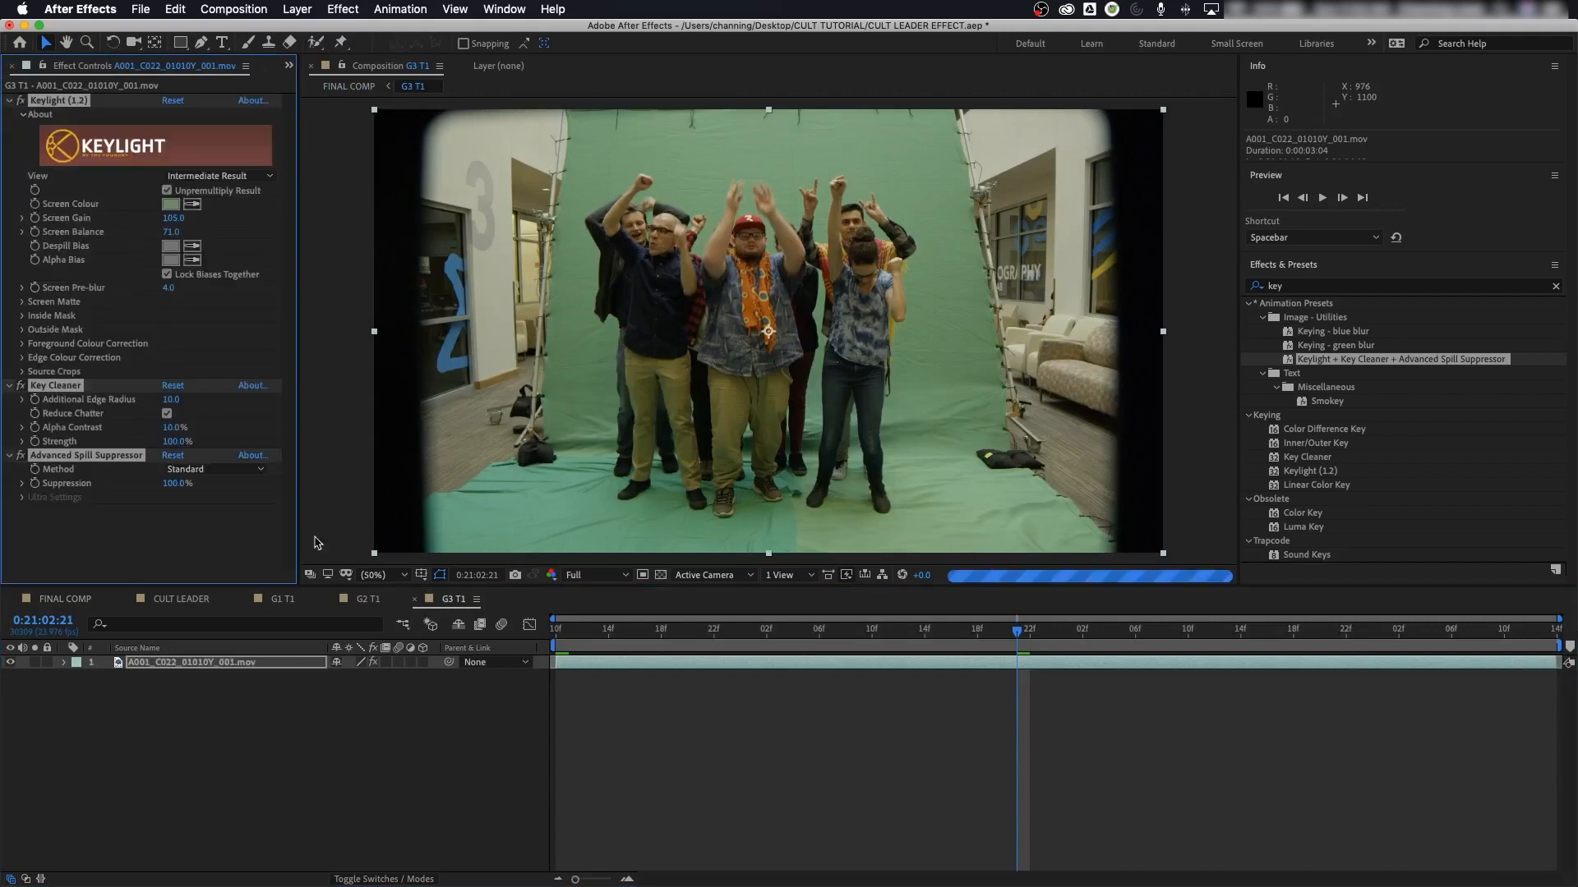
pyautogui.click(201, 43)
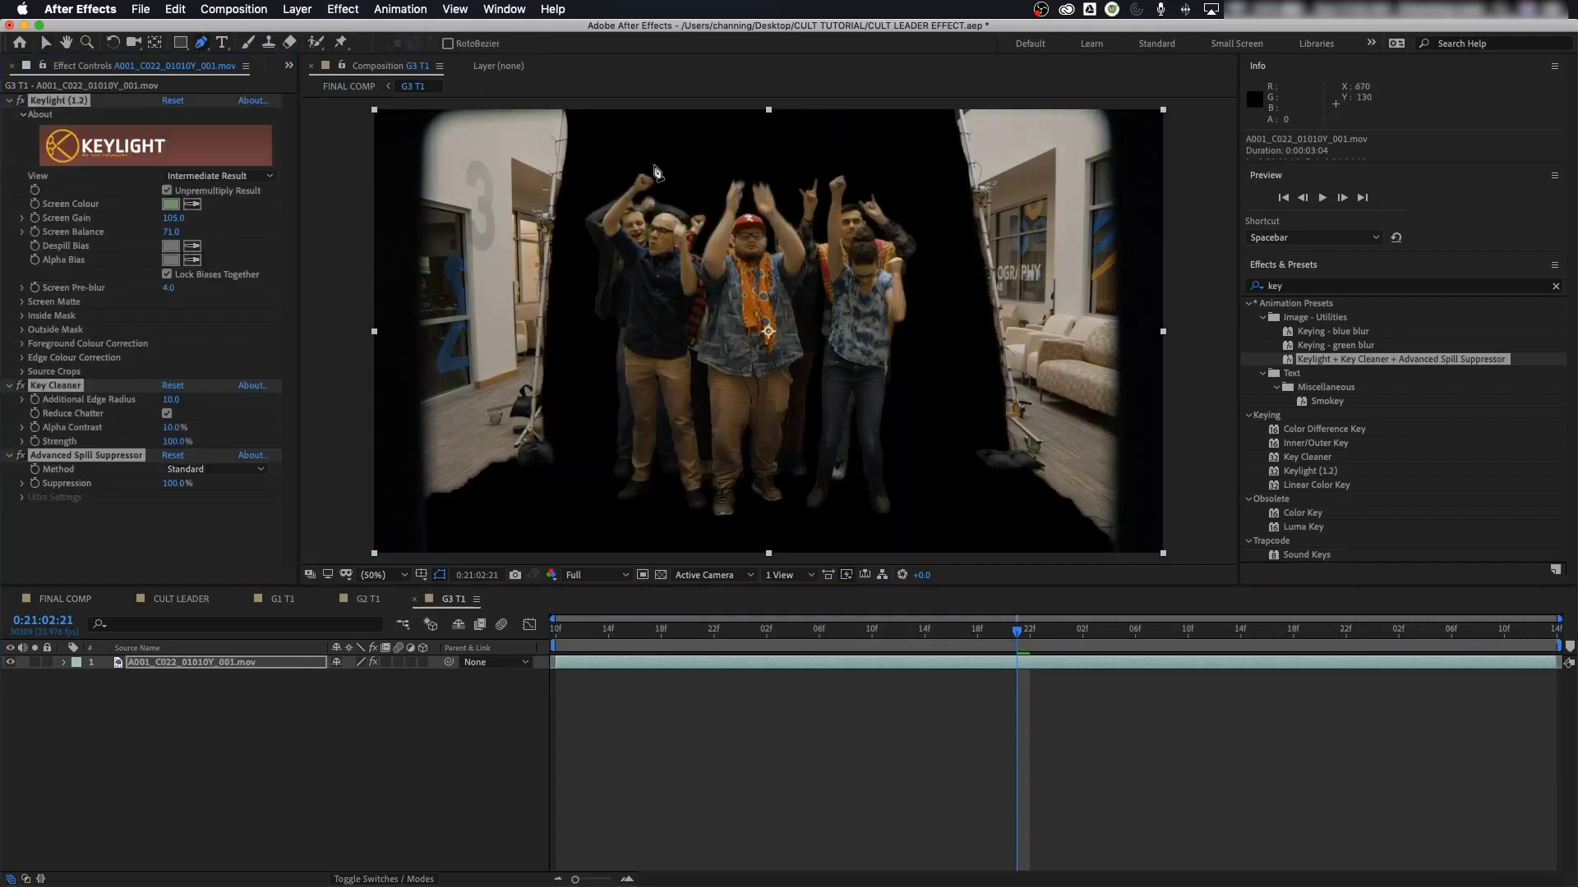
pyautogui.click(587, 132)
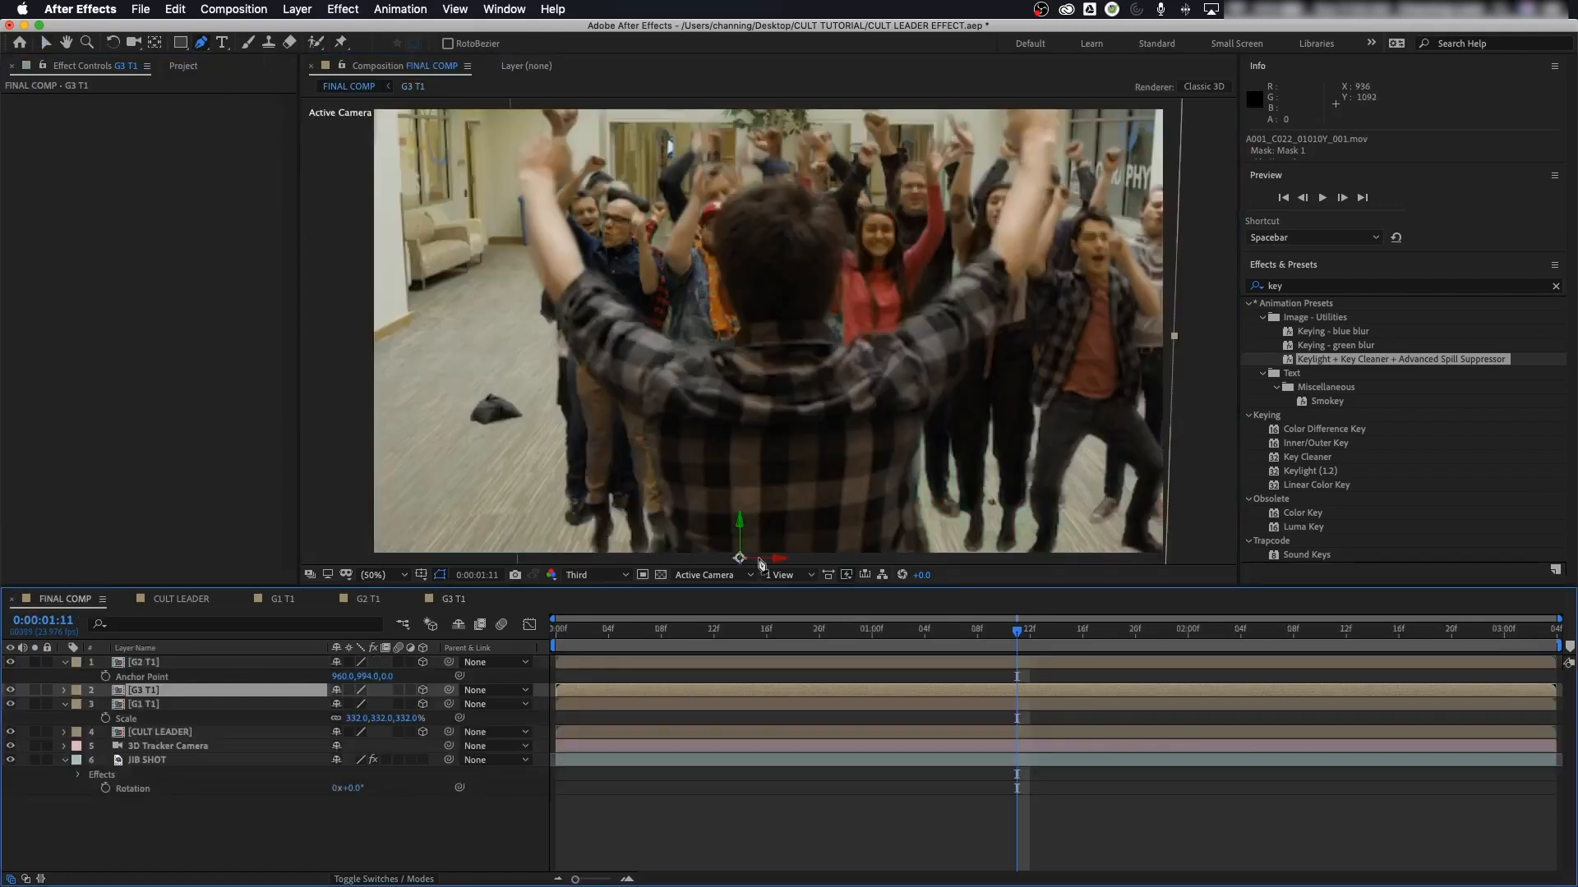
# Step: In FINAL COMP, move G3 T1 to the left of G1 T1, at about -1120, 1227, 2673, and scale it to 370%
pyautogui.press('v')
pyautogui.moveTo(764, 564); pyautogui.dragTo(440, 542)
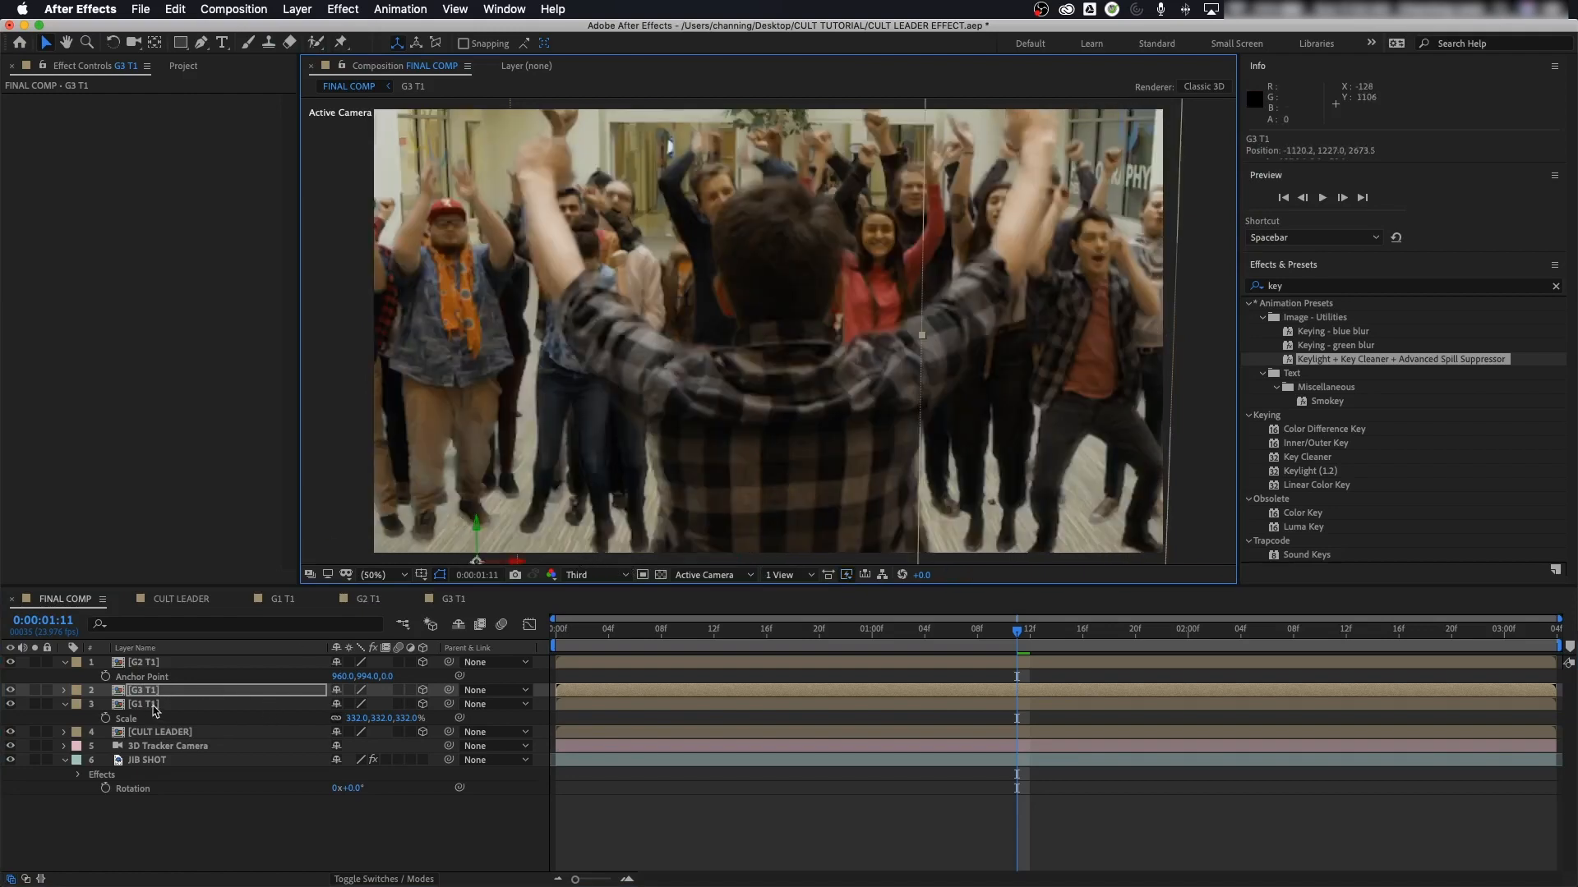
pyautogui.moveTo(143, 691); pyautogui.dragTo(181, 669)
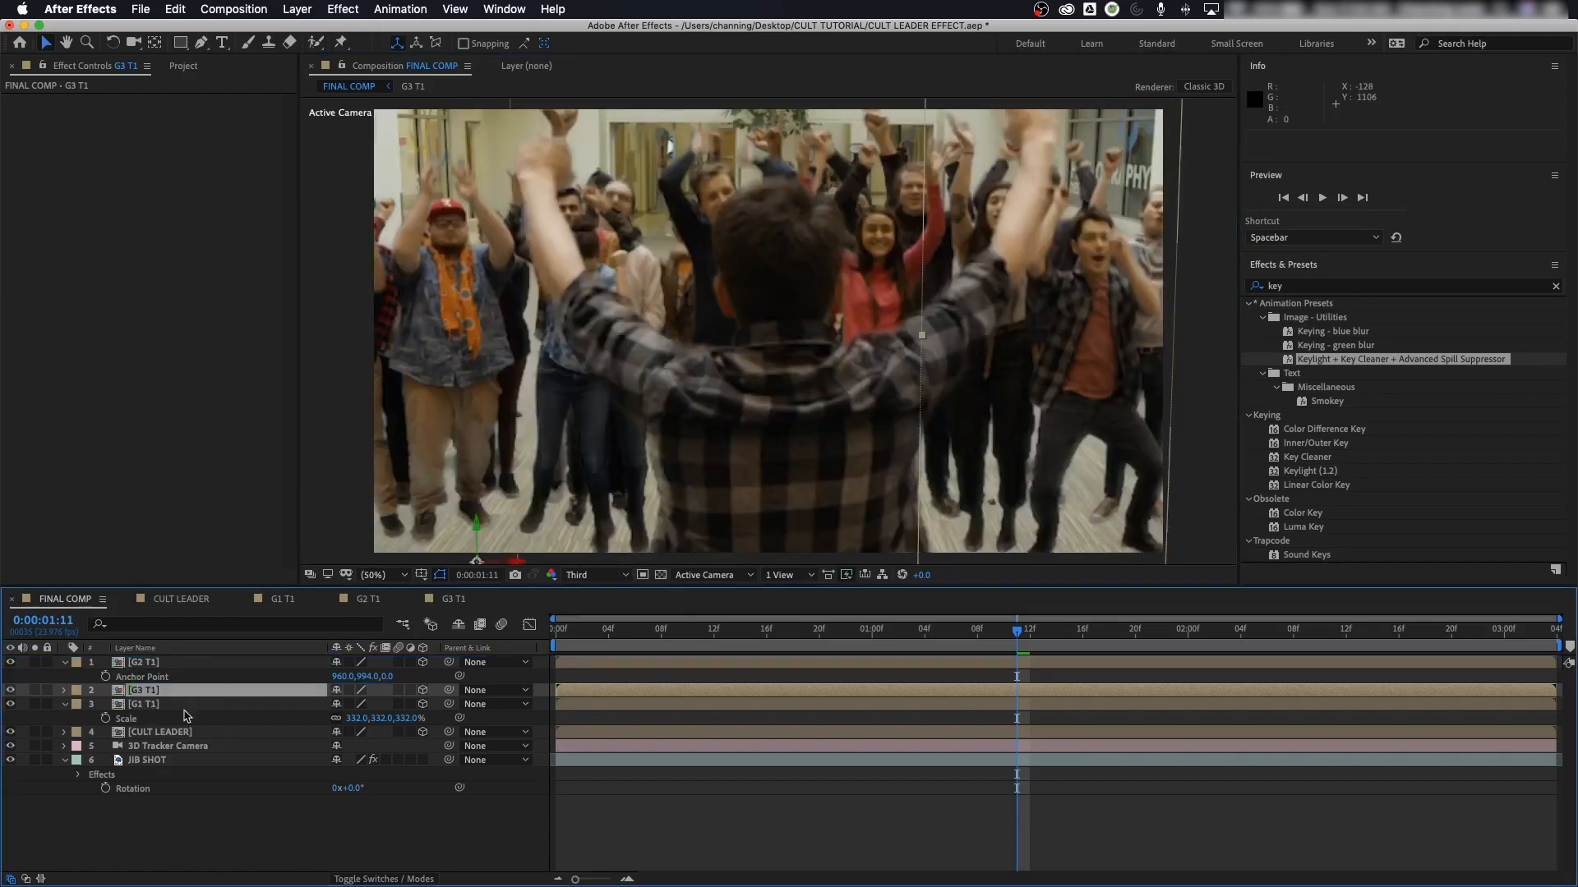
pyautogui.press('s')
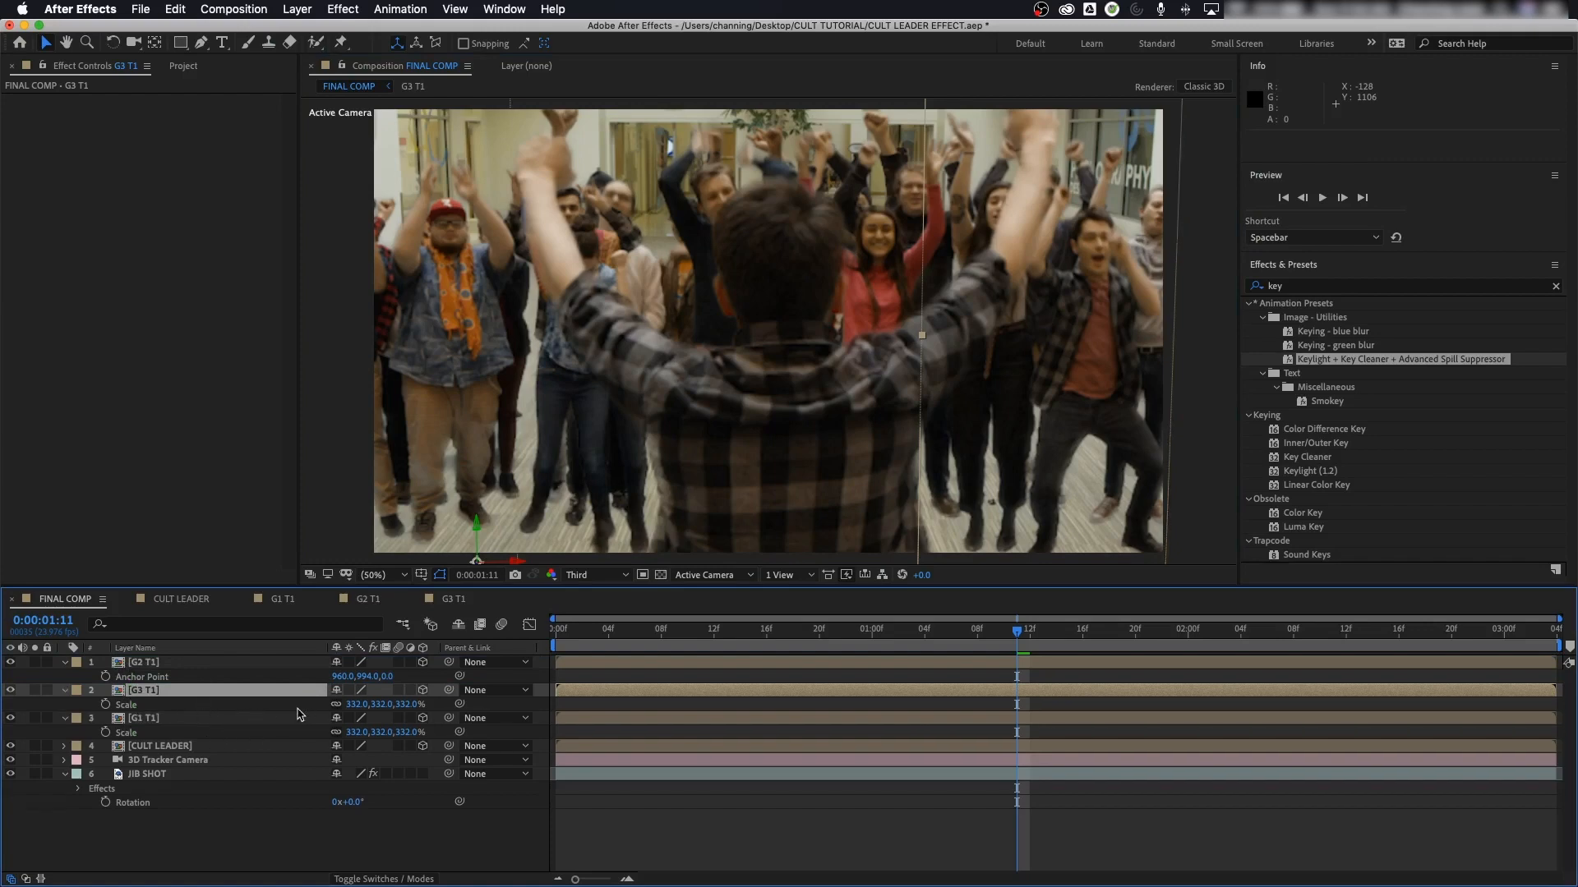
pyautogui.moveTo(357, 704); pyautogui.dragTo(388, 705)
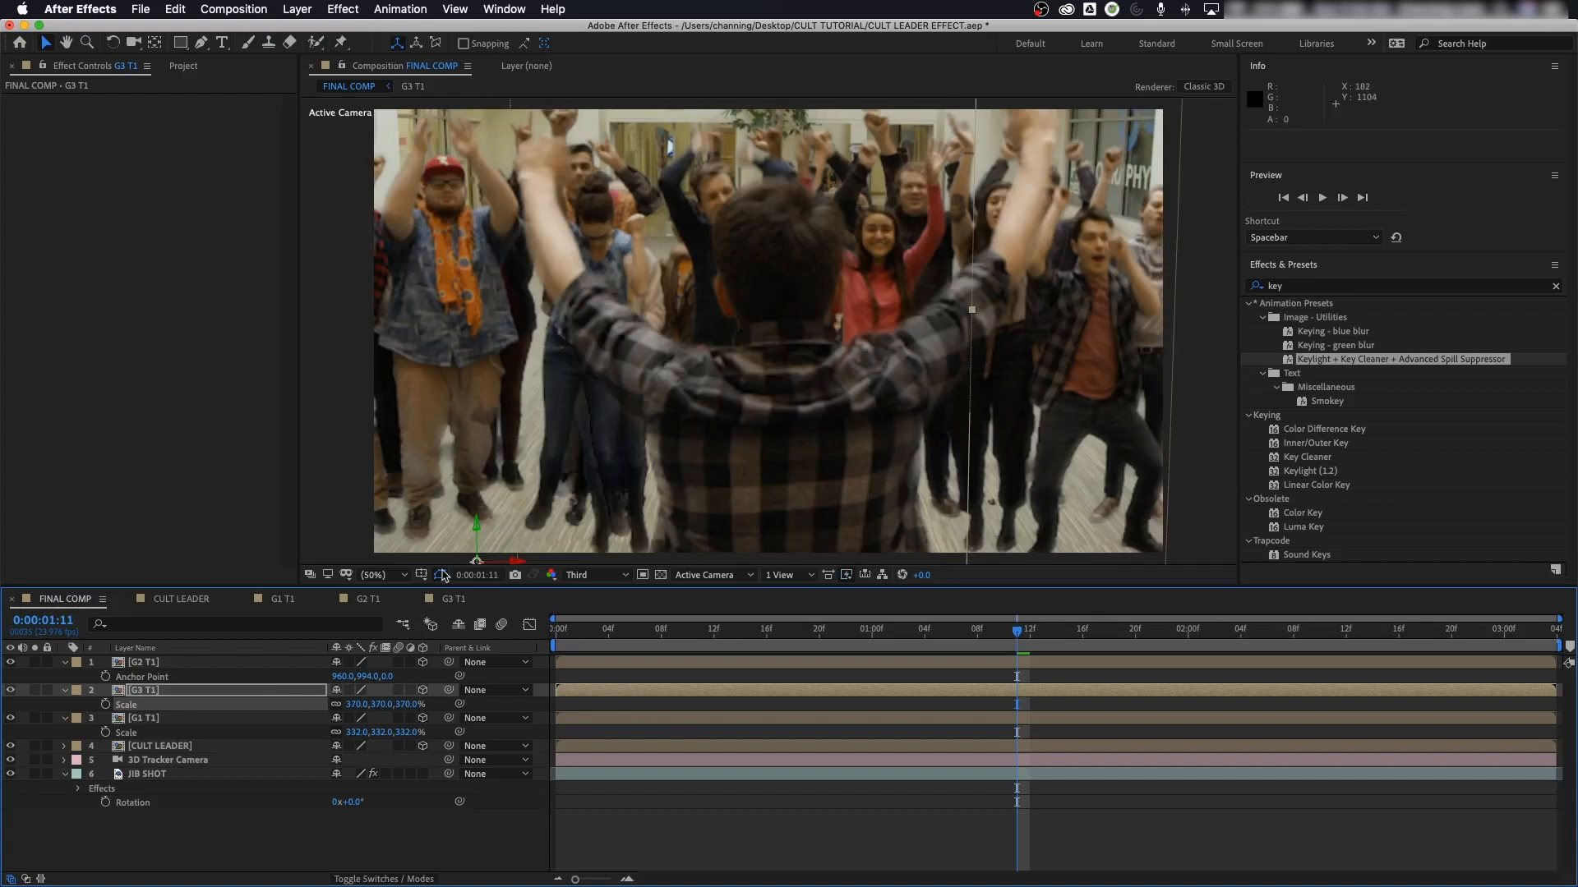
# Step: Set G3 T1's anchor point to 960, 999, 12 and preview the composite
pyautogui.press('a')
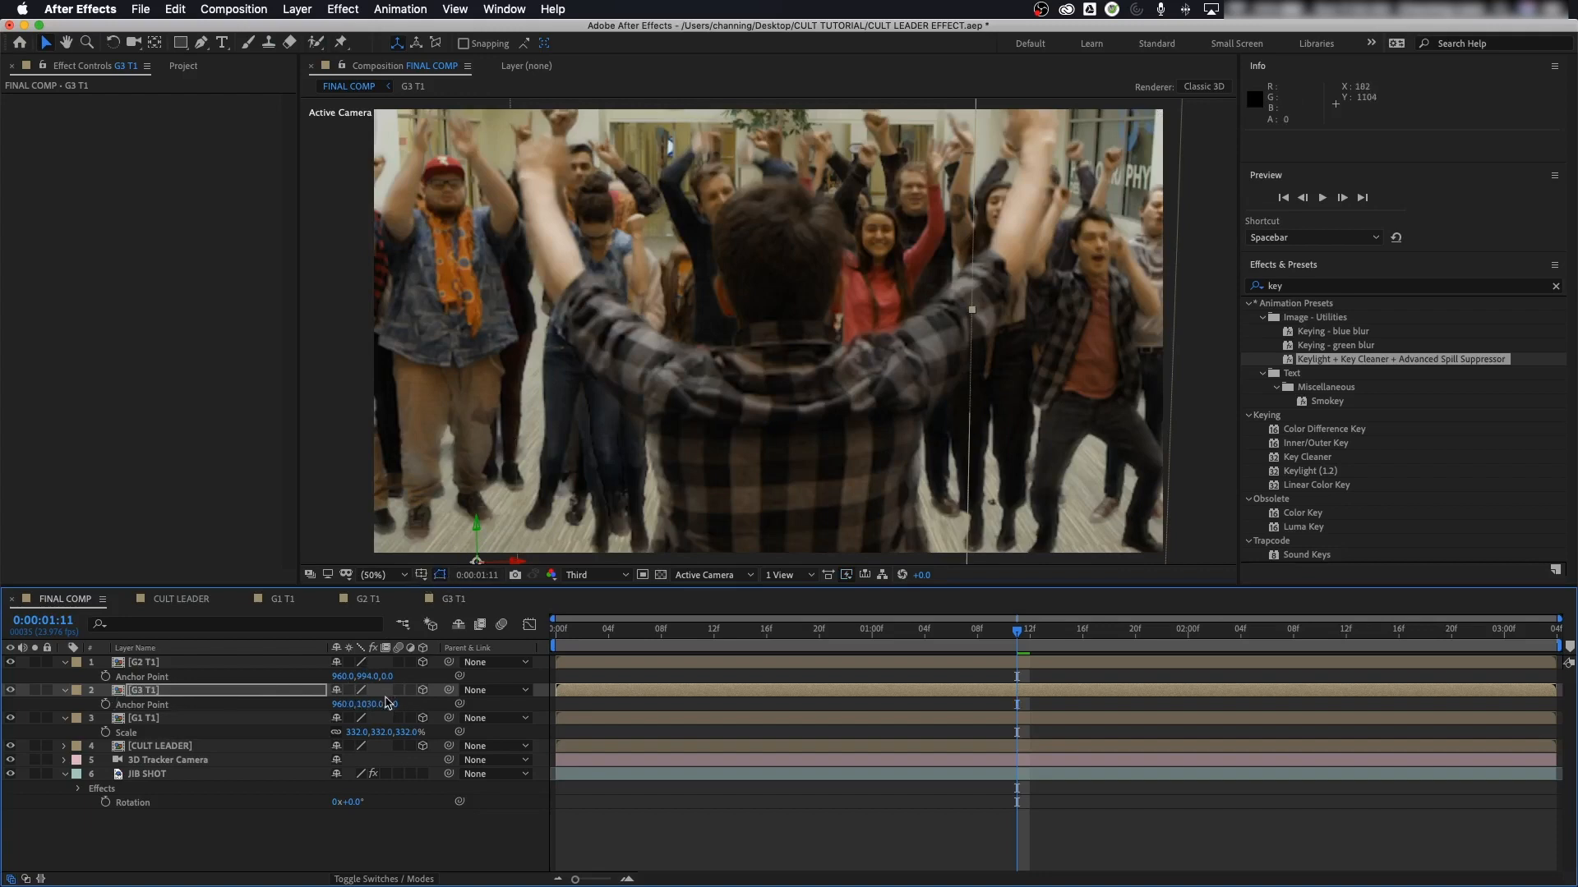
pyautogui.moveTo(393, 705); pyautogui.dragTo(383, 704)
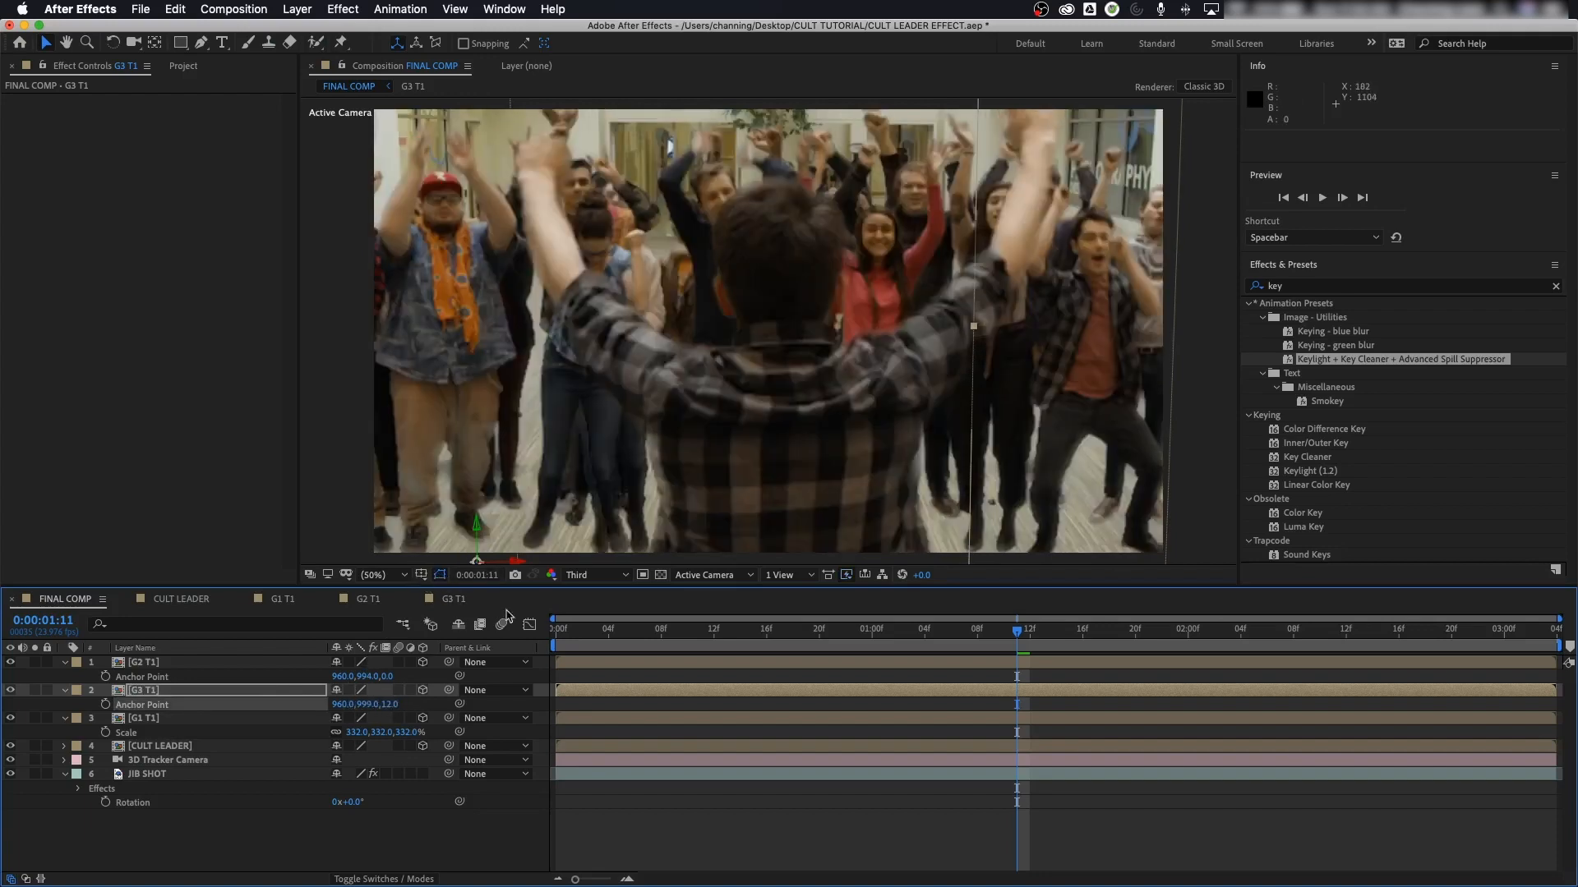
pyautogui.press('space')
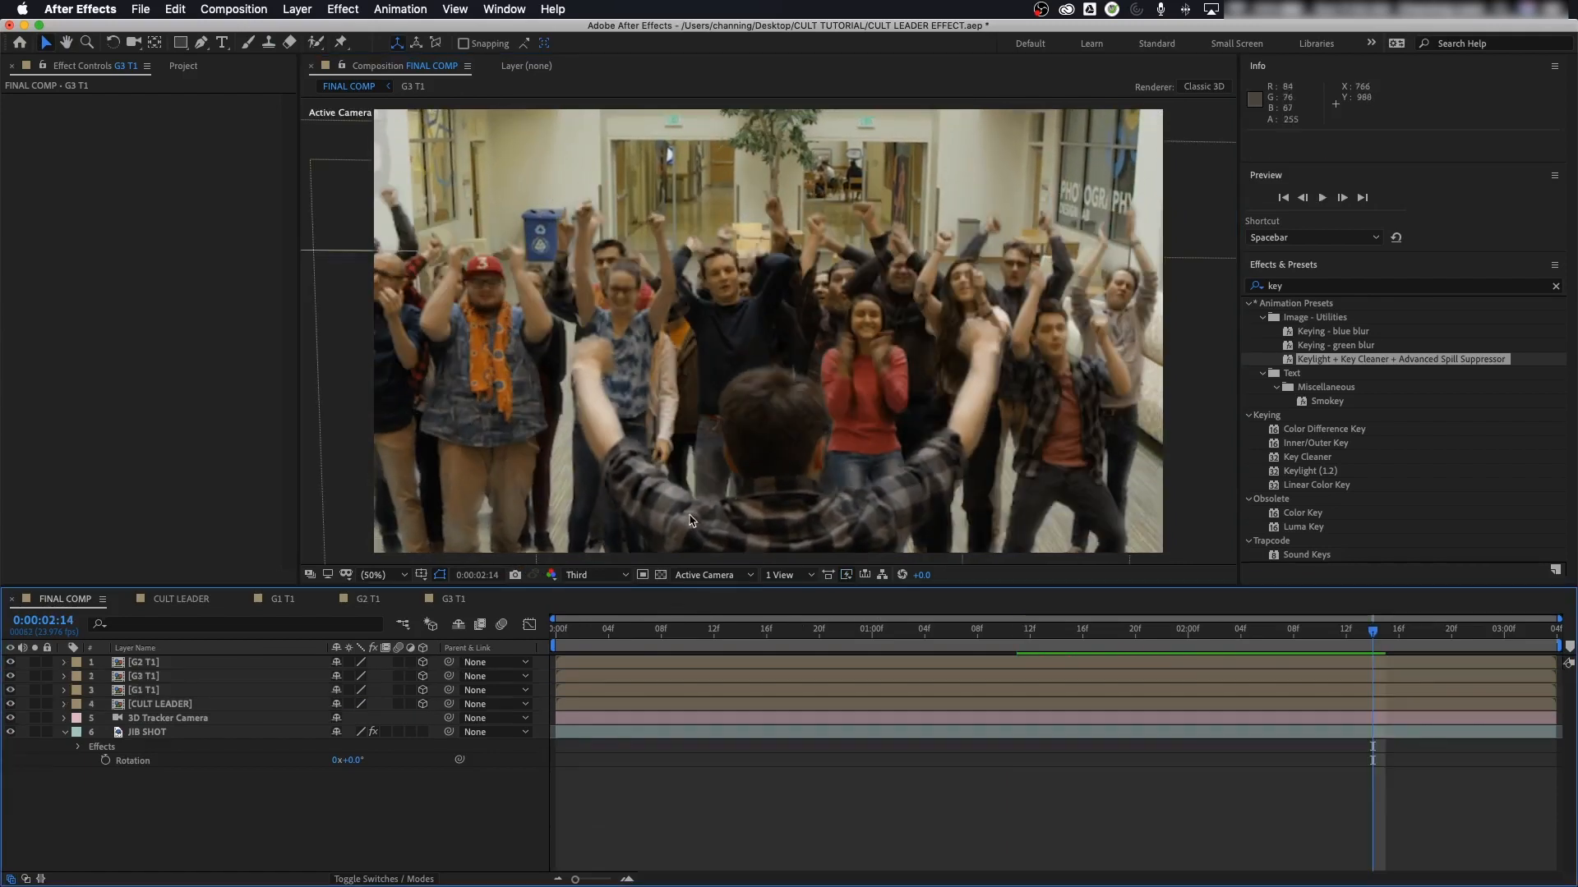
# Step: Compare the thumbnails of the G1 T2, G2 T2, G3 T1 and G3 T2 compositions to choose the next crowd group
pyautogui.click(183, 66)
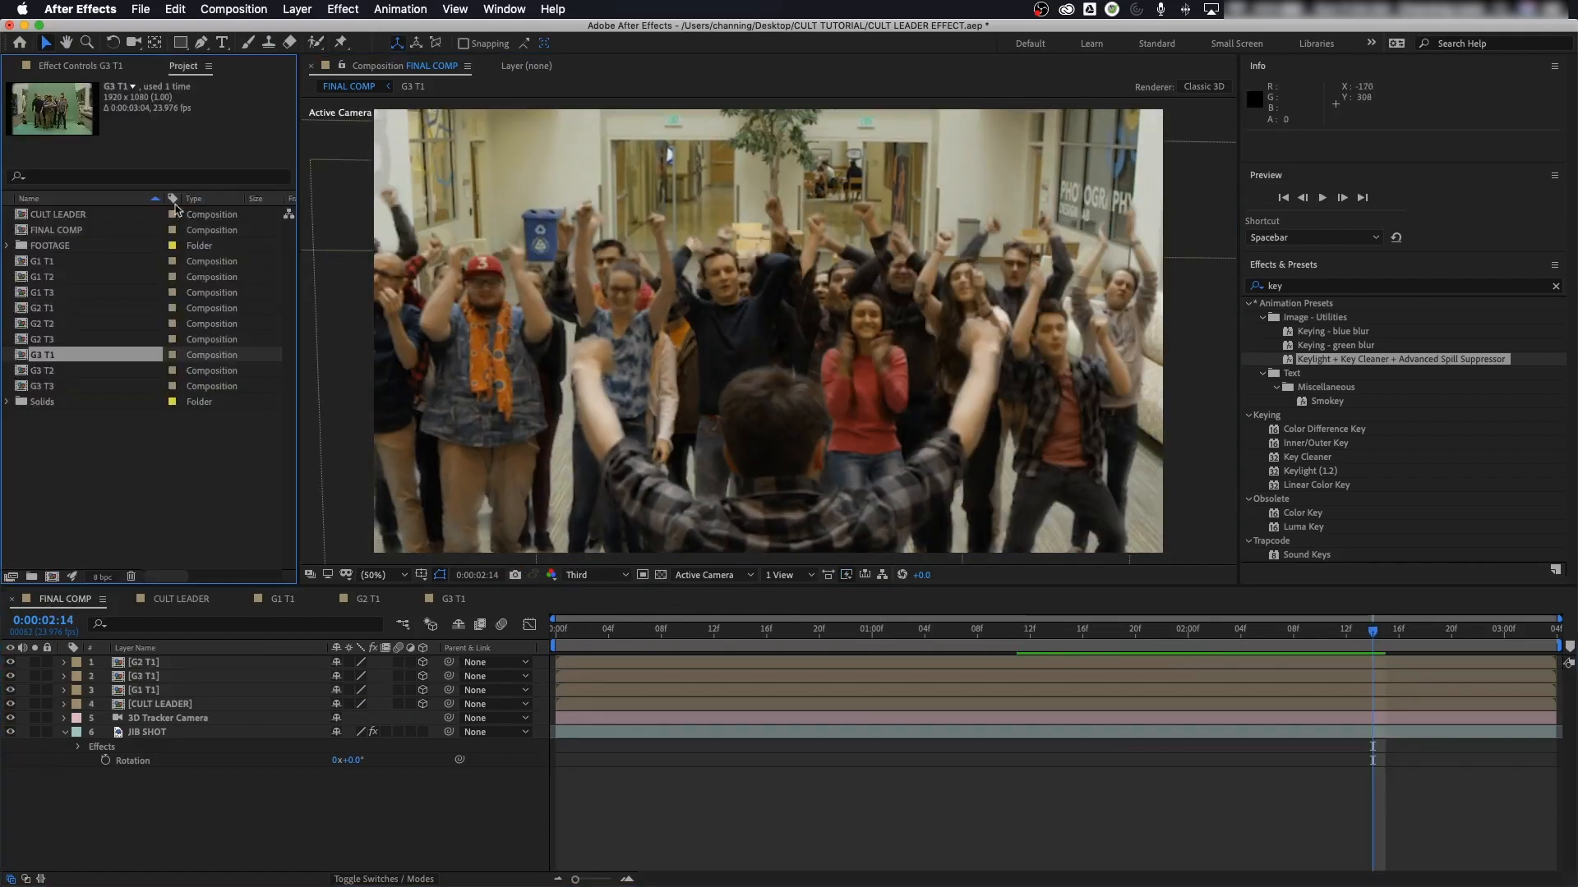
pyautogui.click(45, 278)
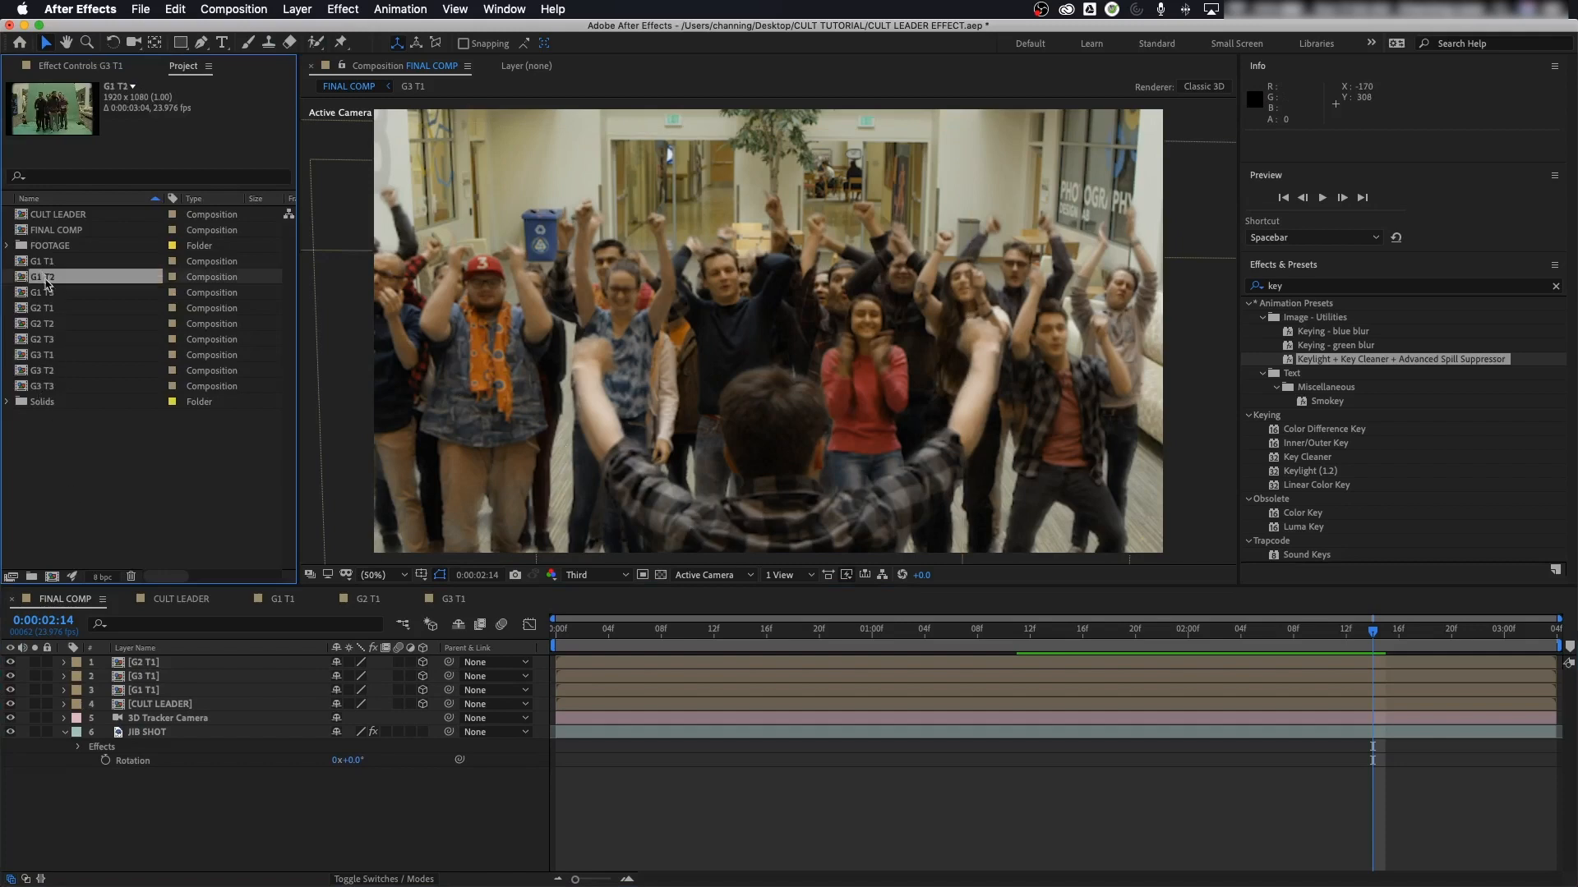
pyautogui.click(47, 323)
pyautogui.click(46, 283)
pyautogui.click(53, 325)
pyautogui.click(51, 355)
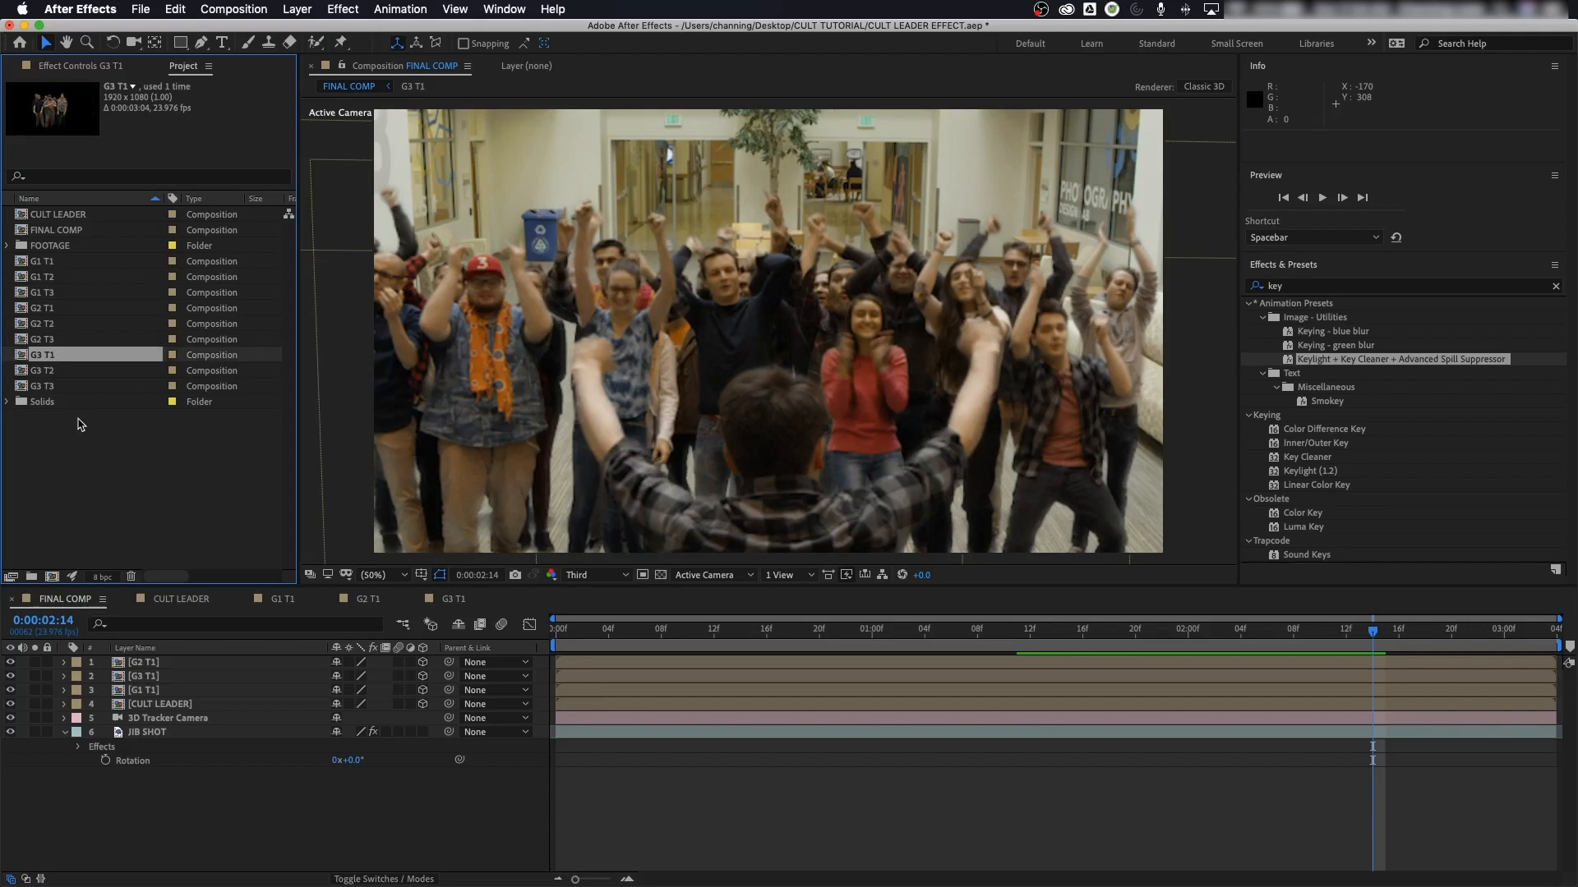
pyautogui.click(50, 372)
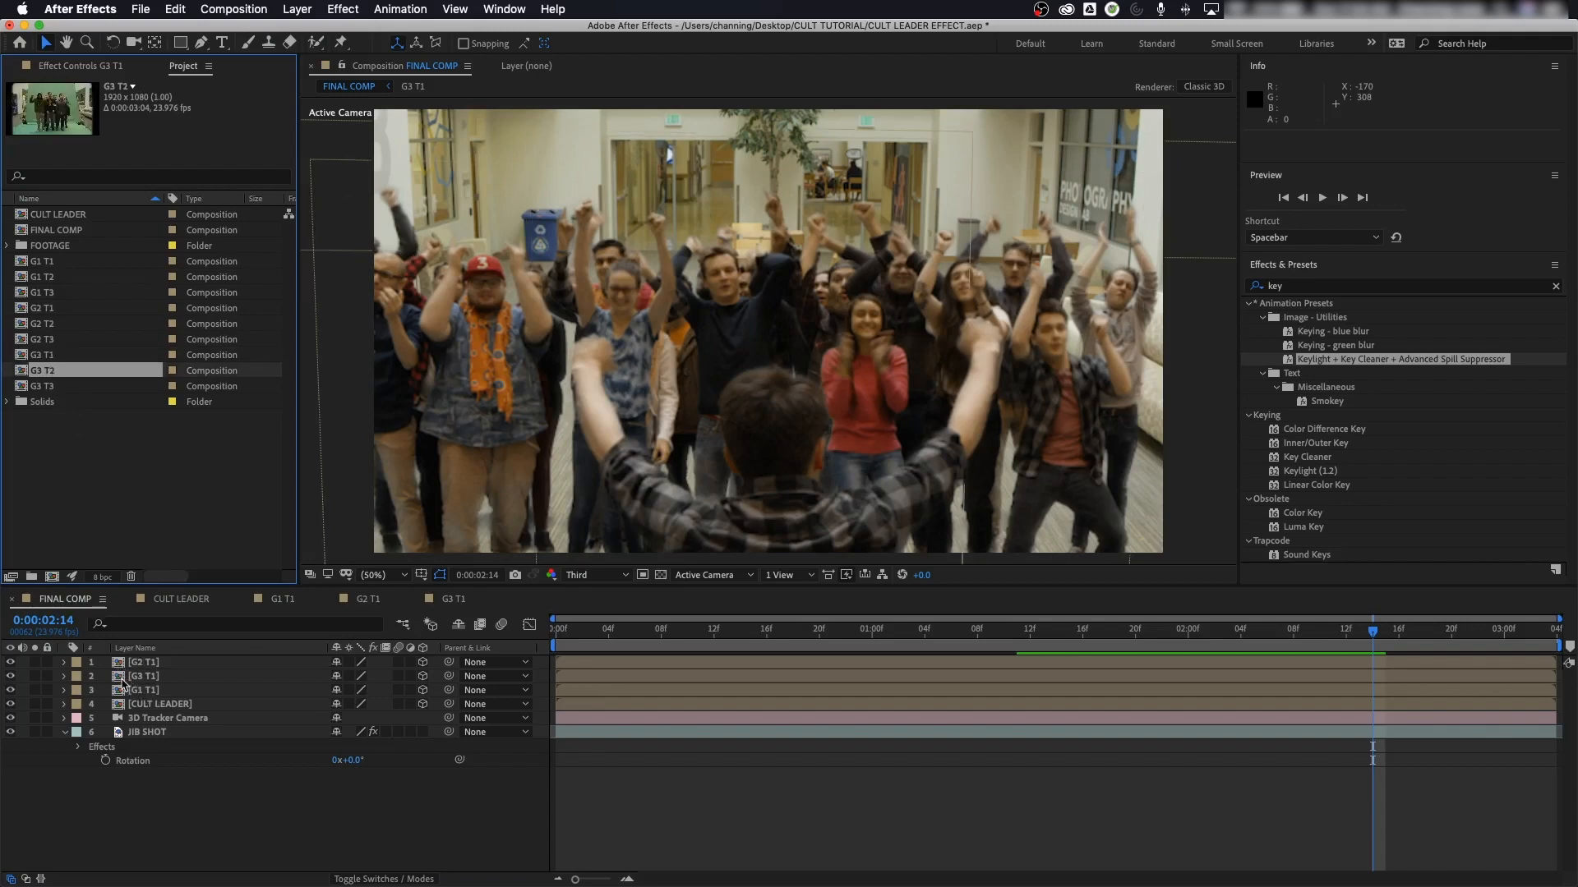
# Step: Move G3 T1 above G2 T1 in the layer stack, duplicate it and replace the upper copy with the G1 T2 composition
pyautogui.moveTo(123, 677); pyautogui.dragTo(122, 659)
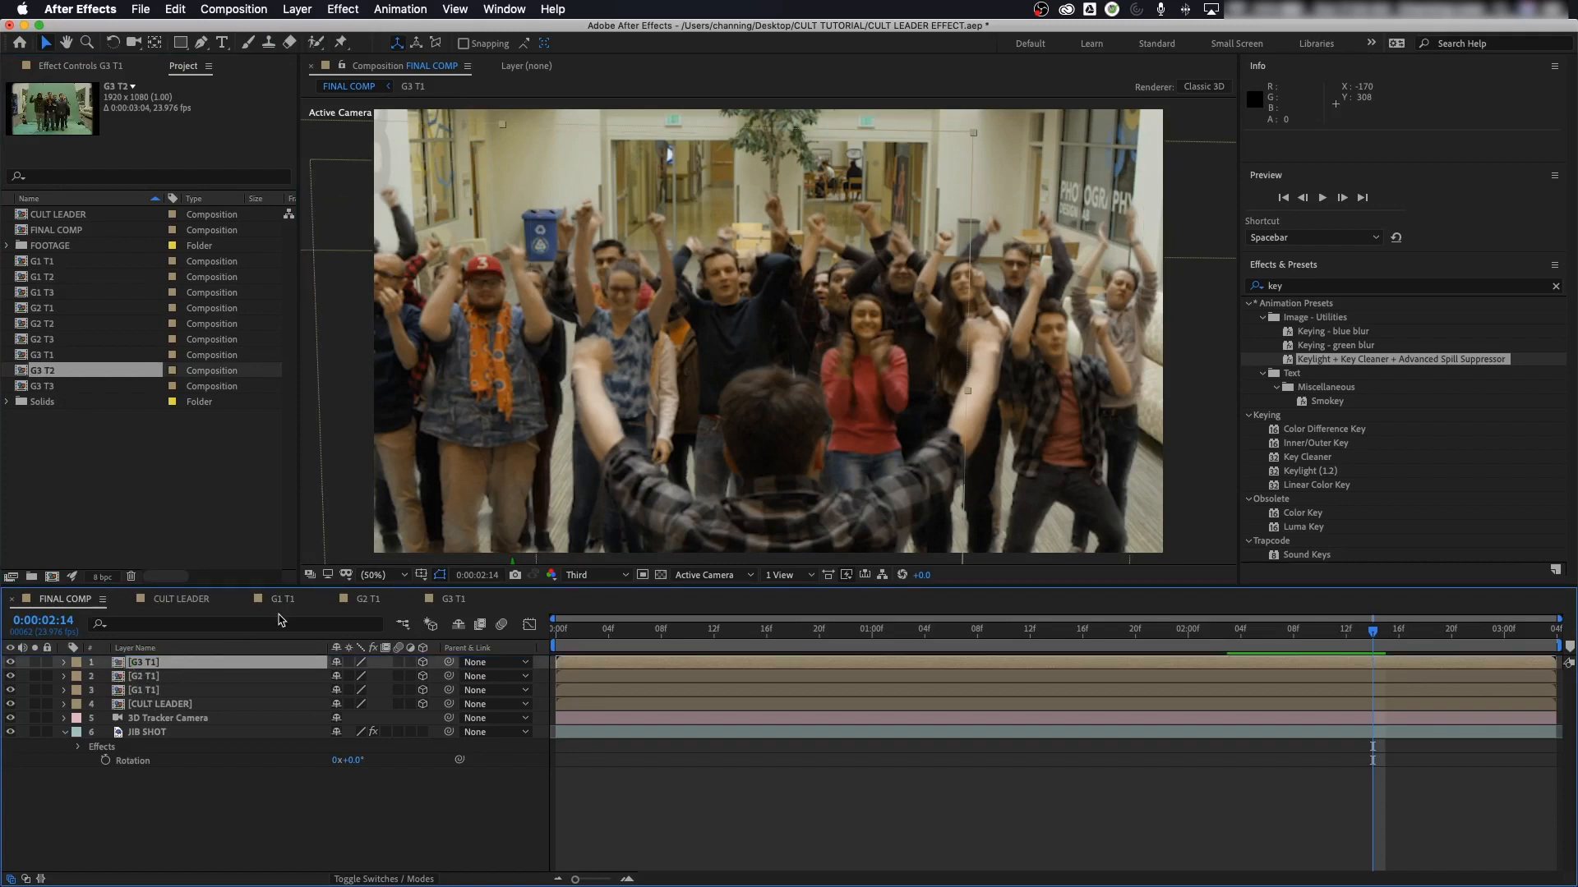
pyautogui.click(120, 667)
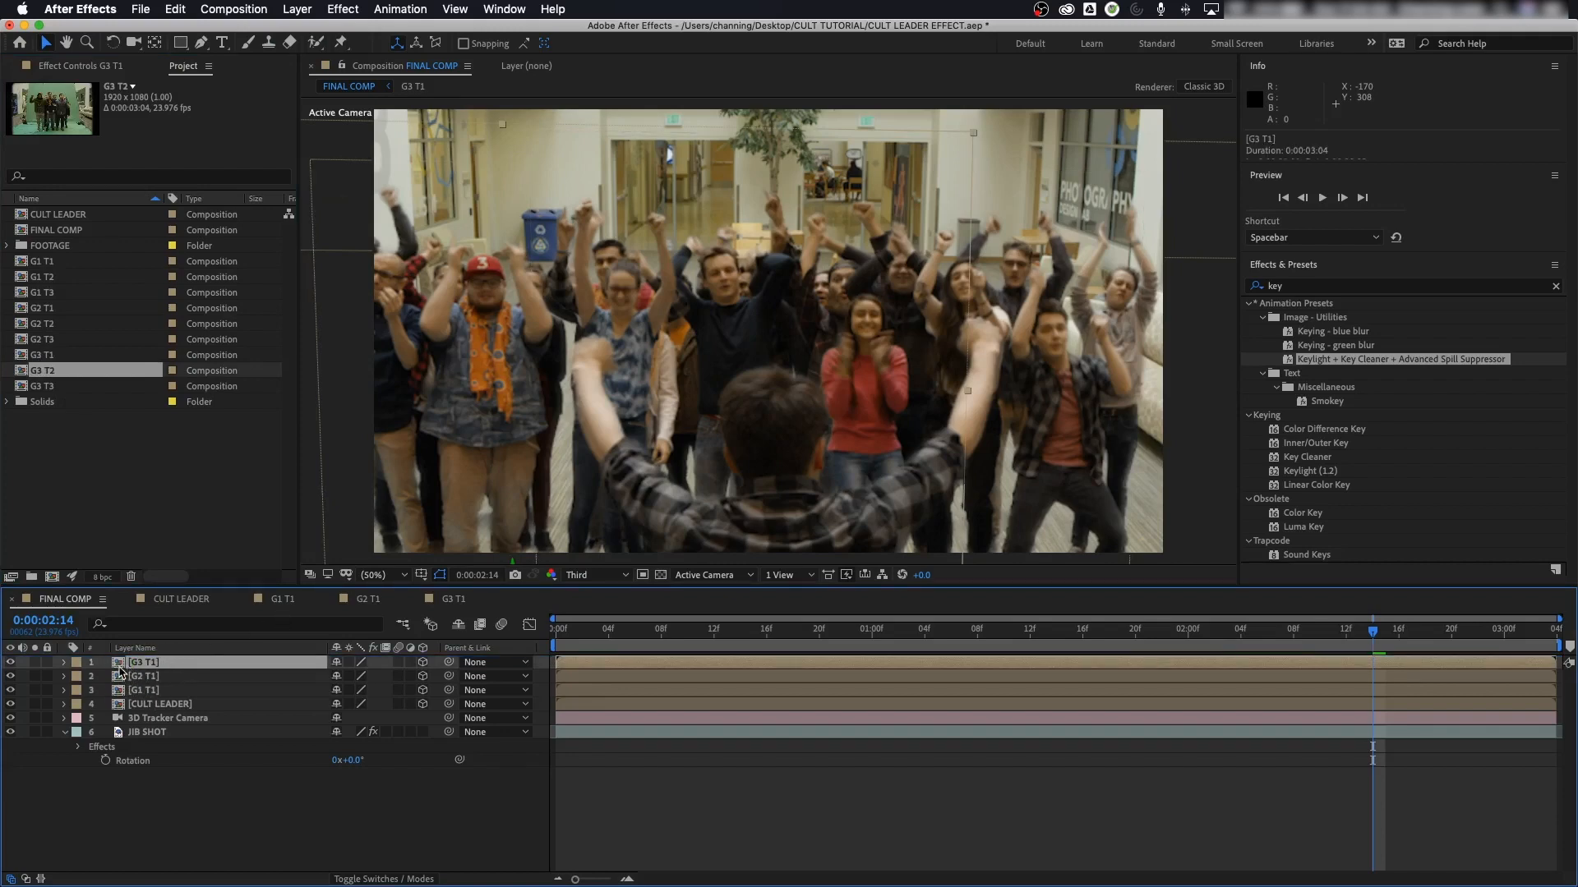
pyautogui.press('super+d')
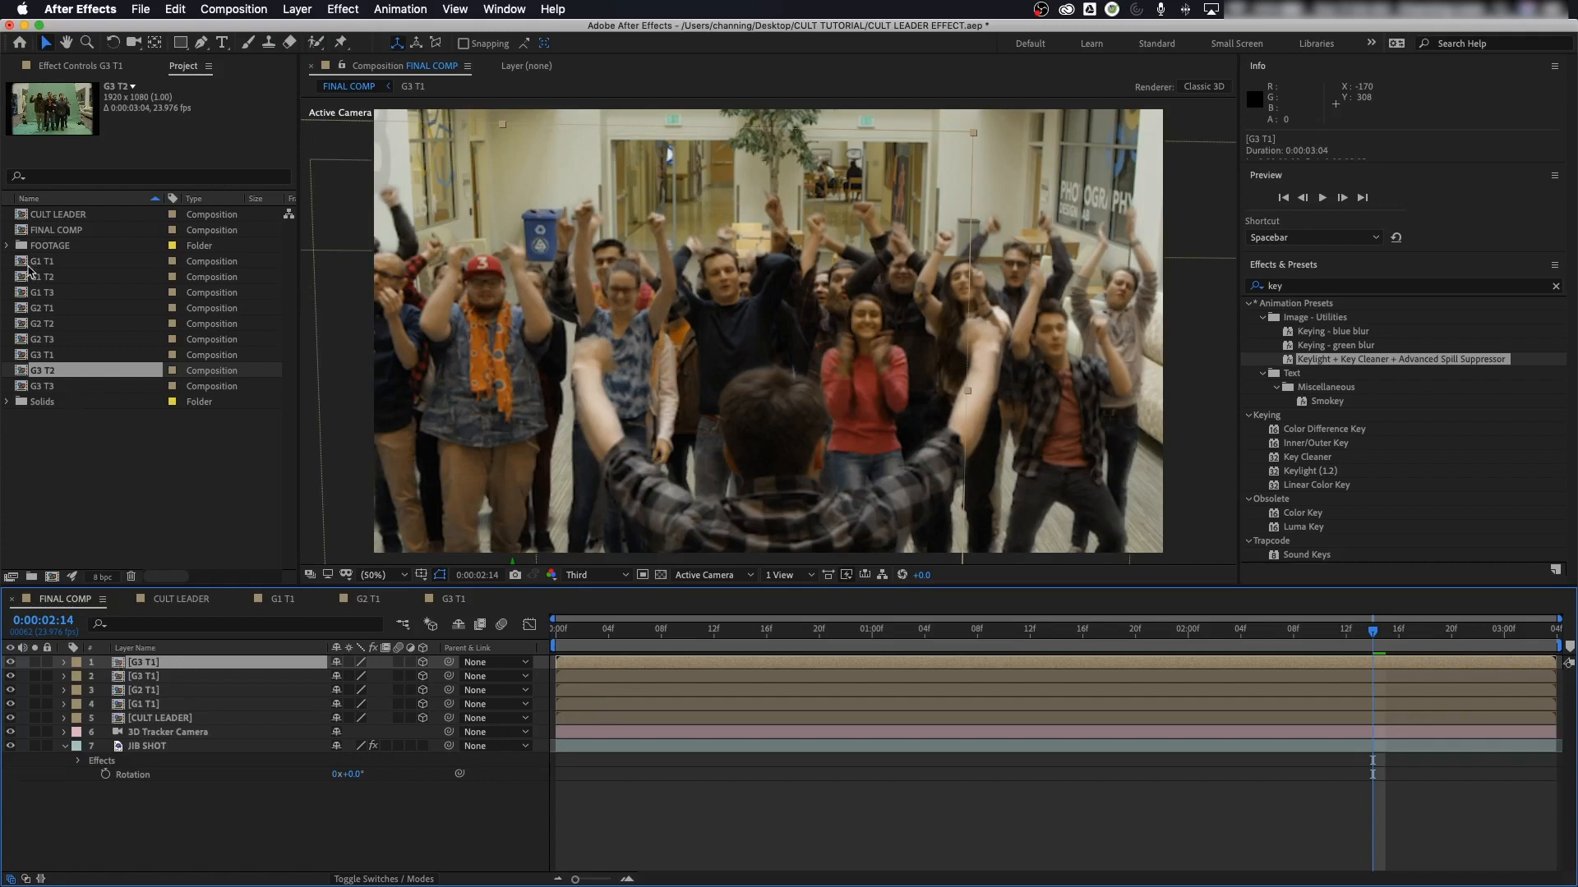
pyautogui.click(41, 277)
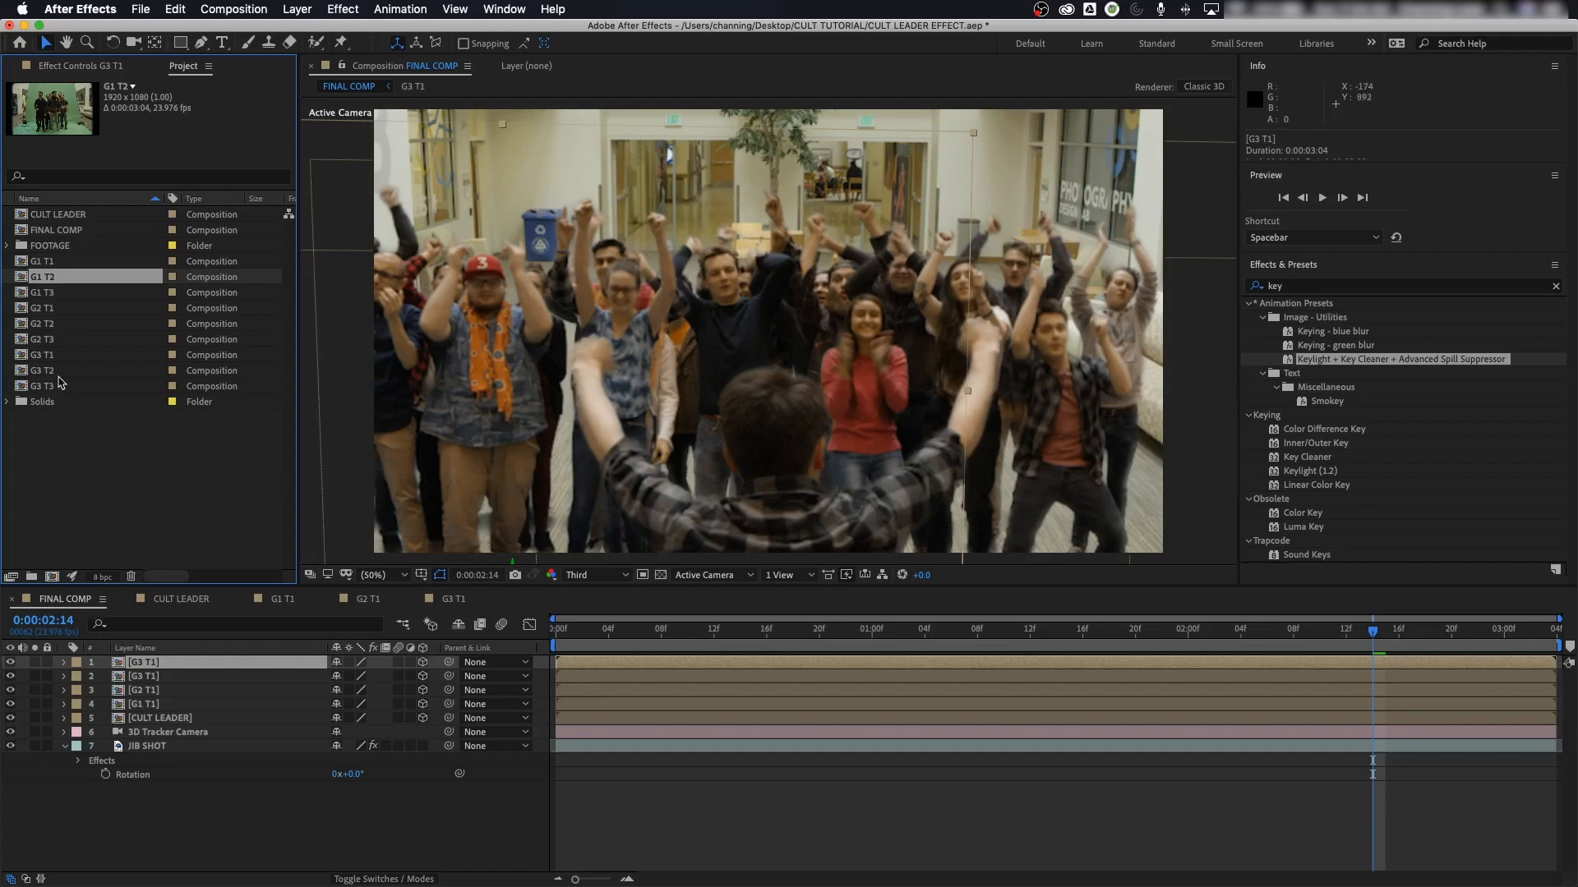
pyautogui.click(118, 668)
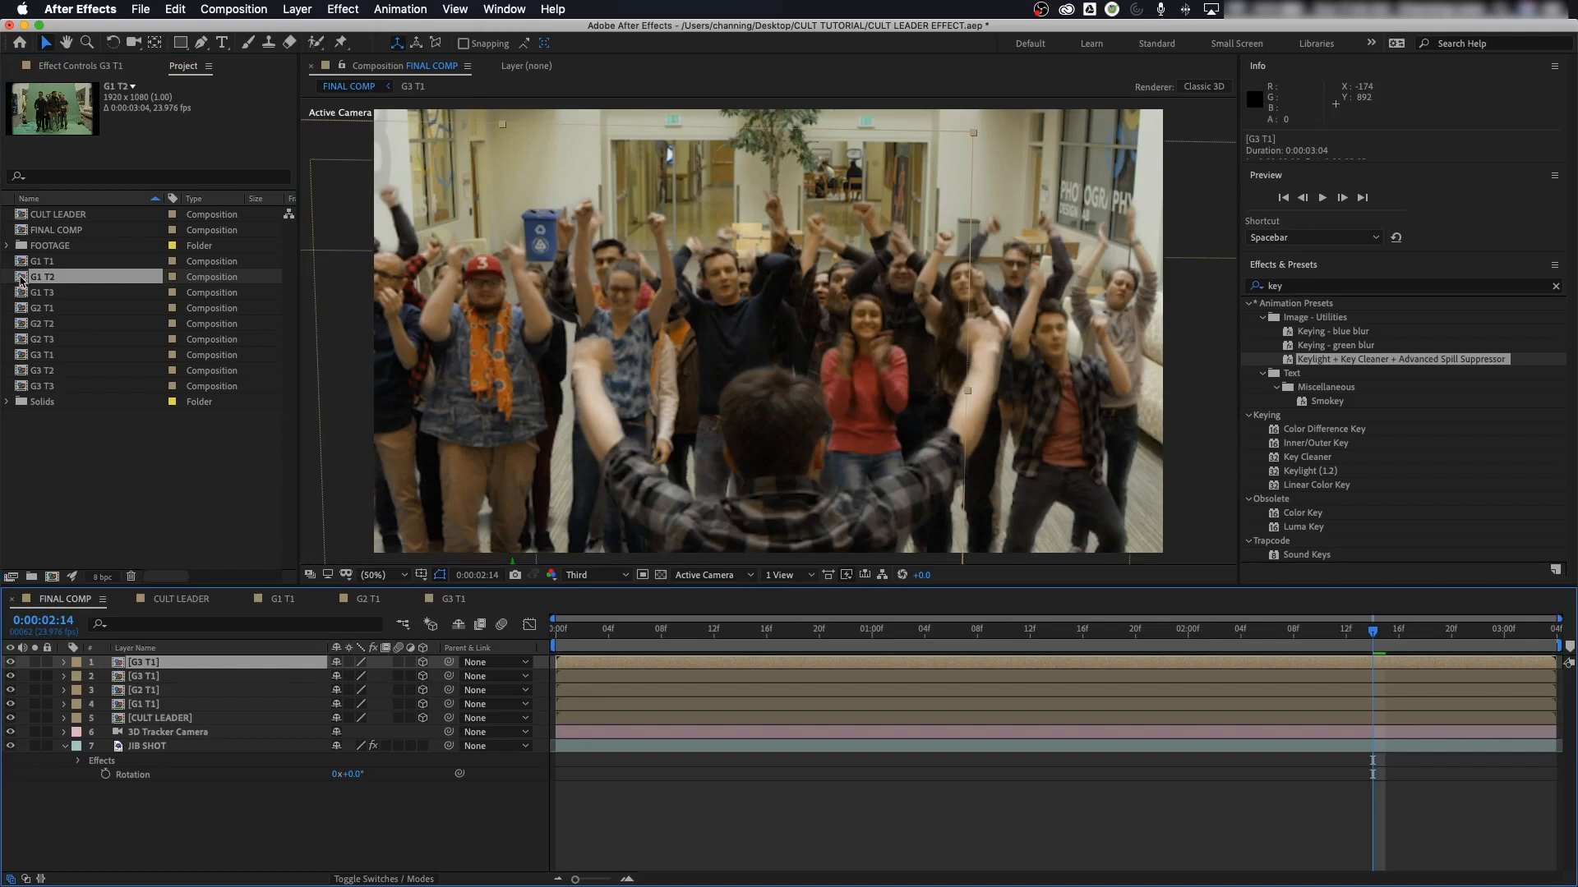
pyautogui.moveTo(22, 282); pyautogui.dragTo(154, 665)
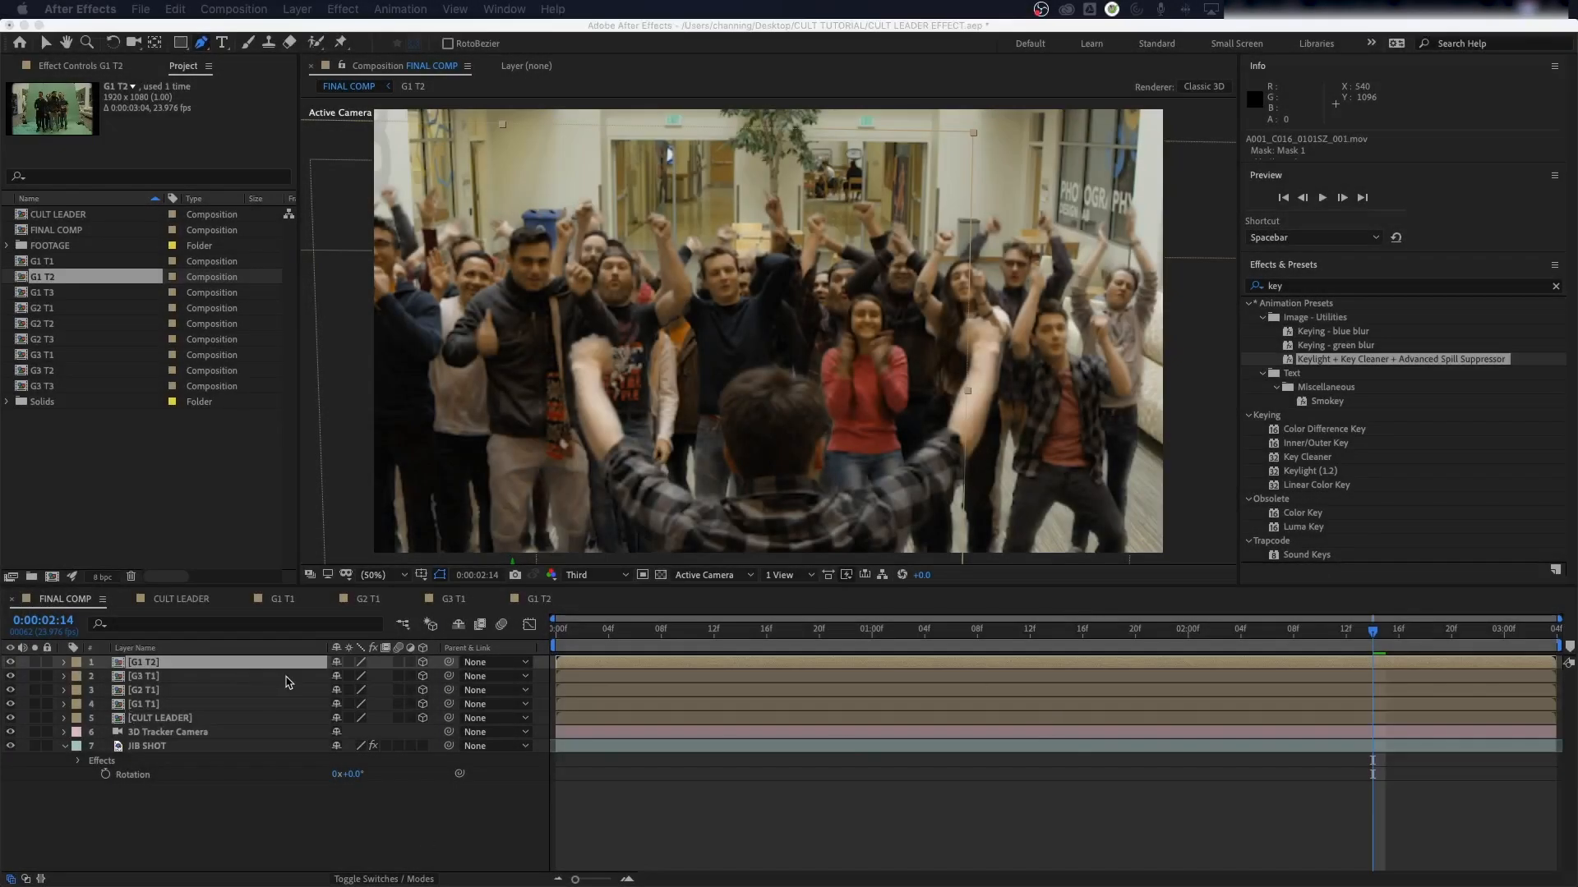
# Step: Hide the CULT LEADER layer and move G1 T2 back behind the front crowd, to about -1067, 1168, 3996
pyautogui.click(641, 631)
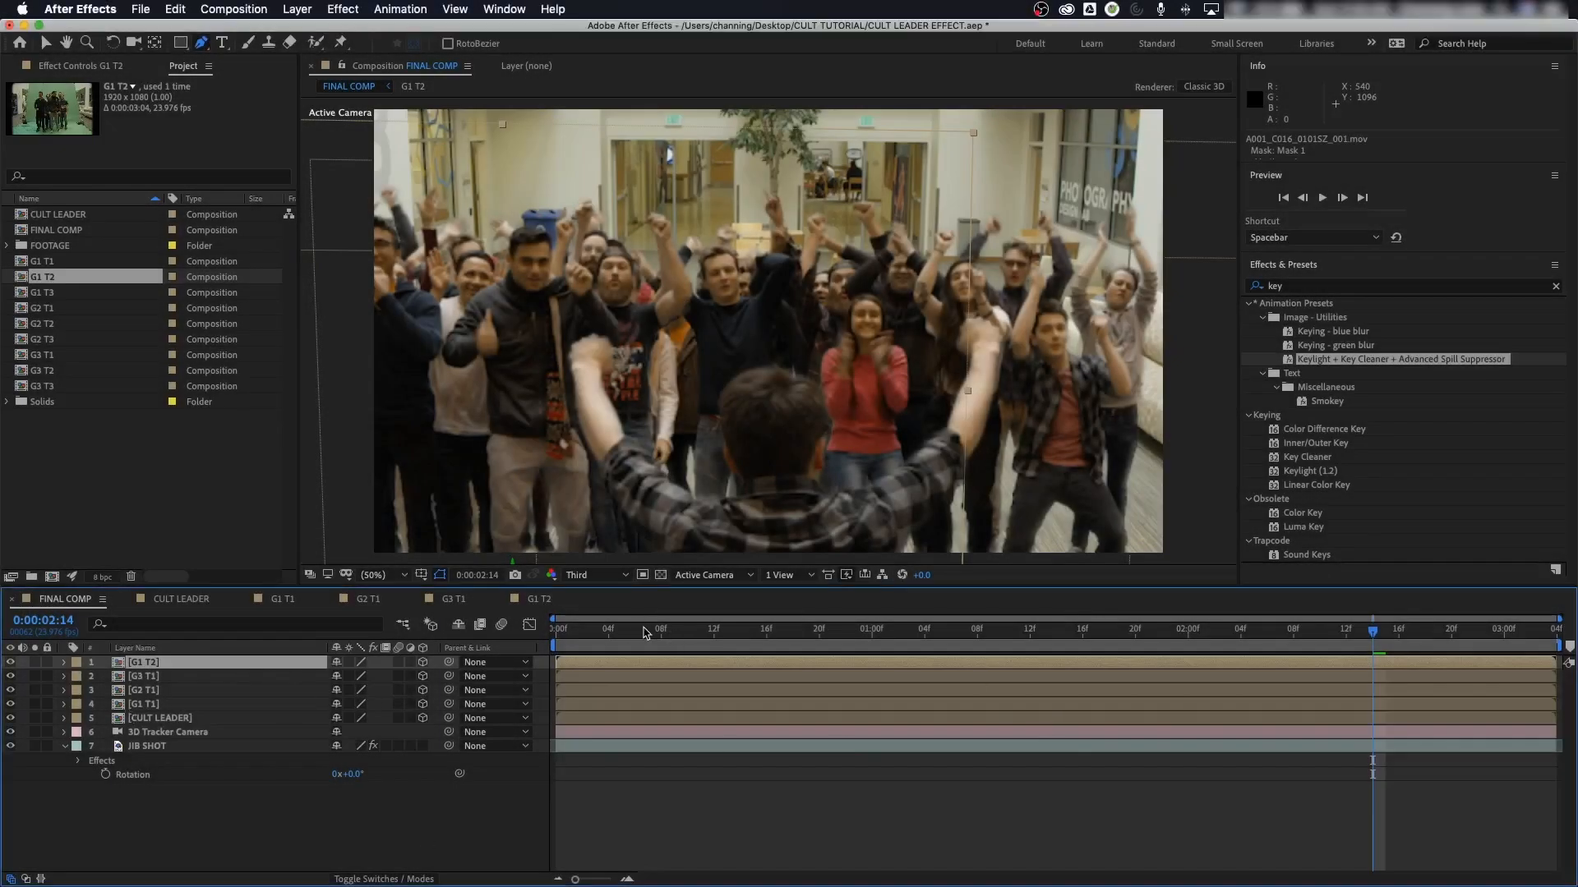
pyautogui.click(846, 631)
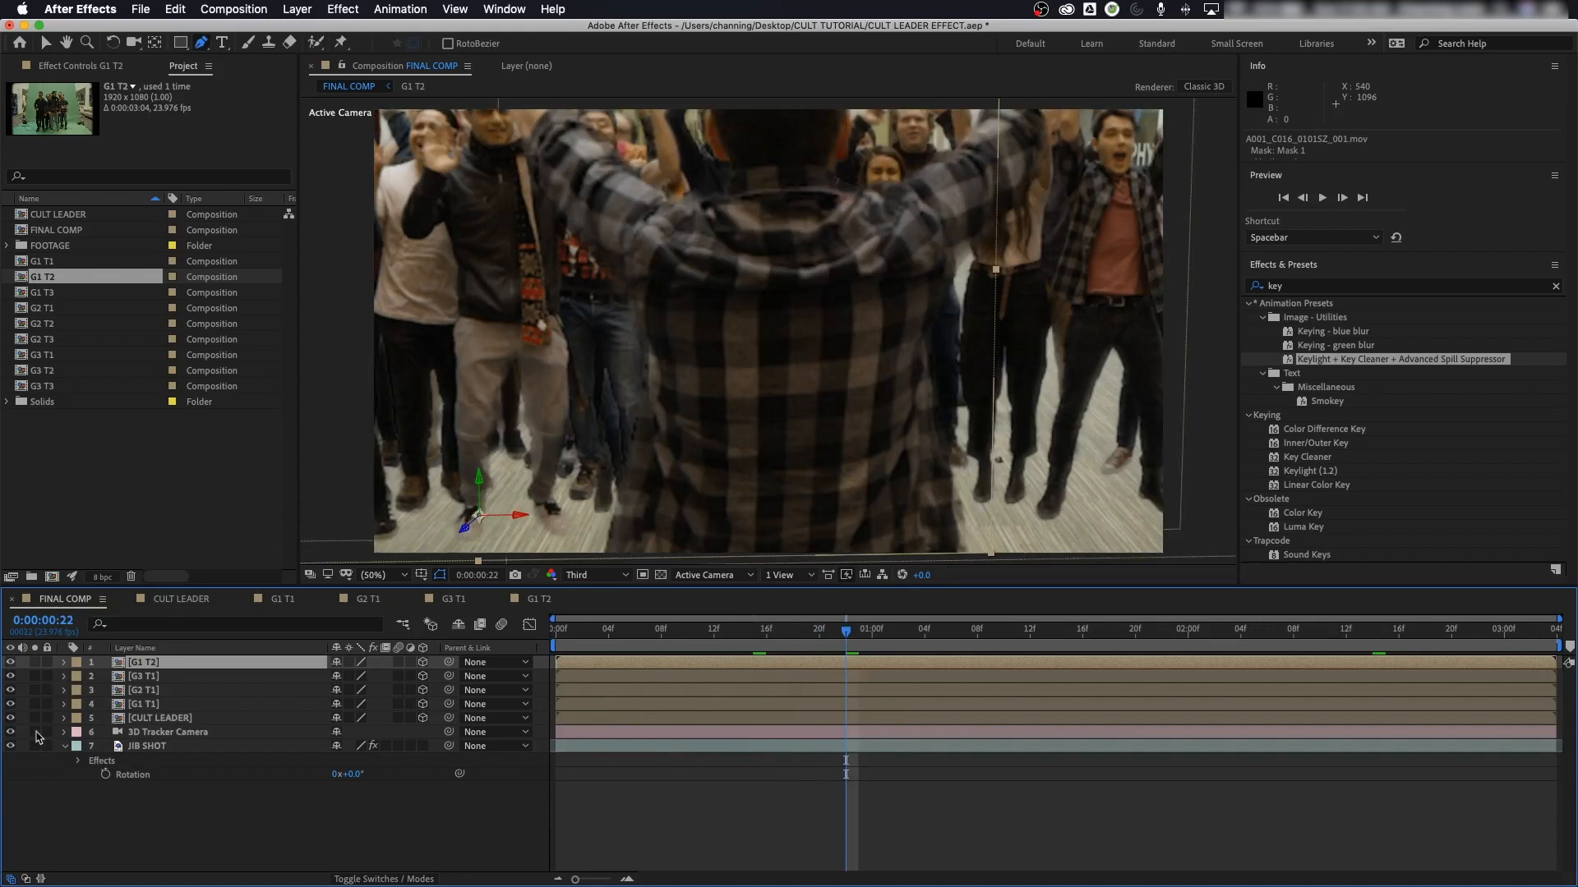
pyautogui.click(10, 718)
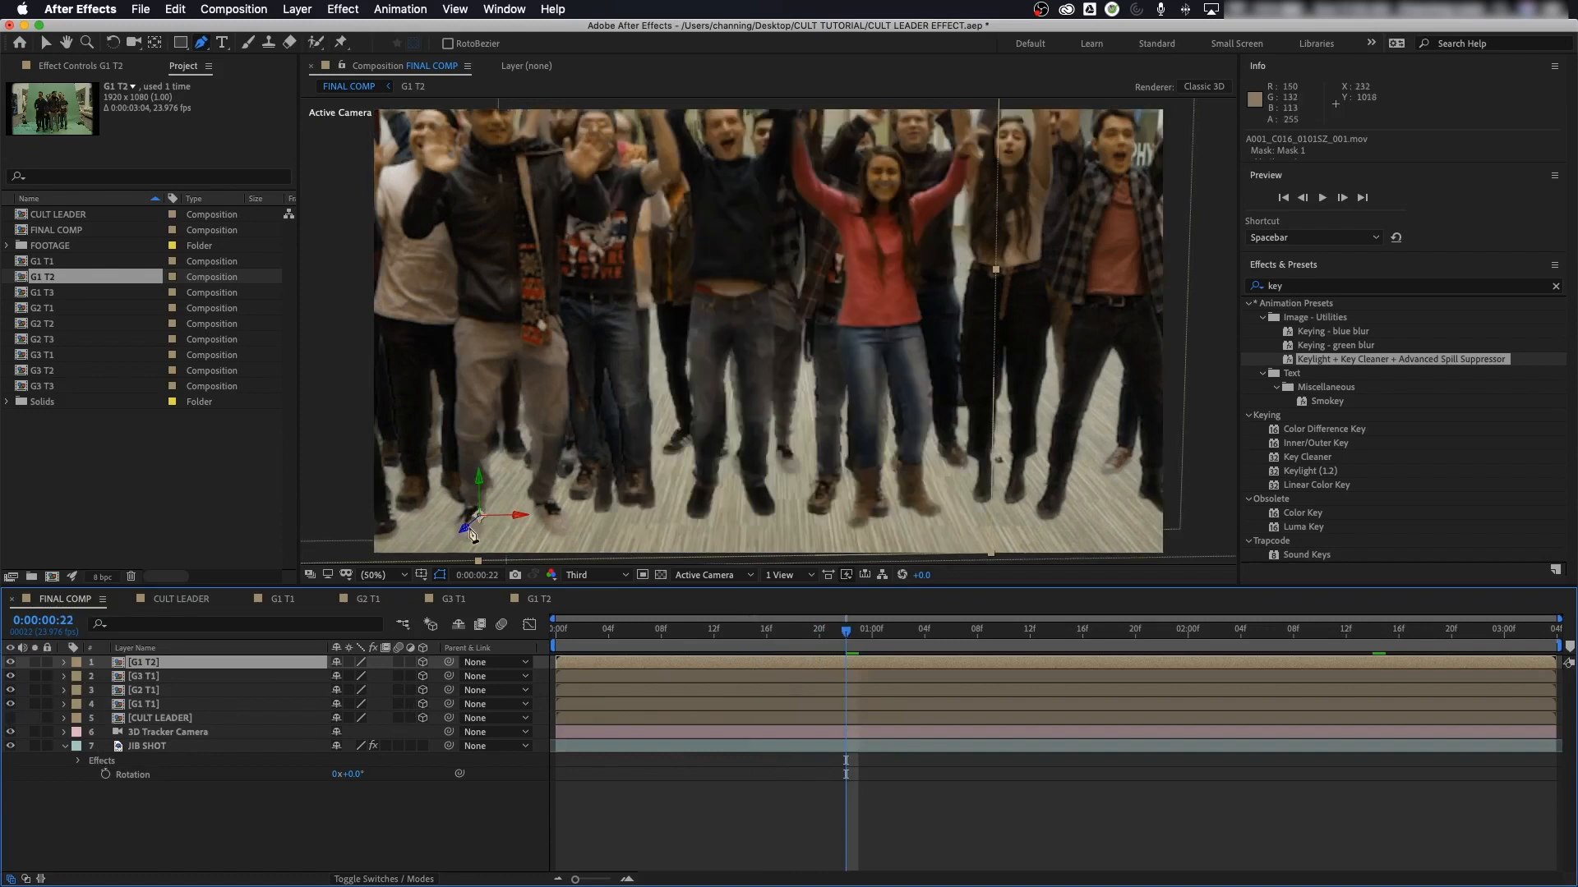
pyautogui.press('v')
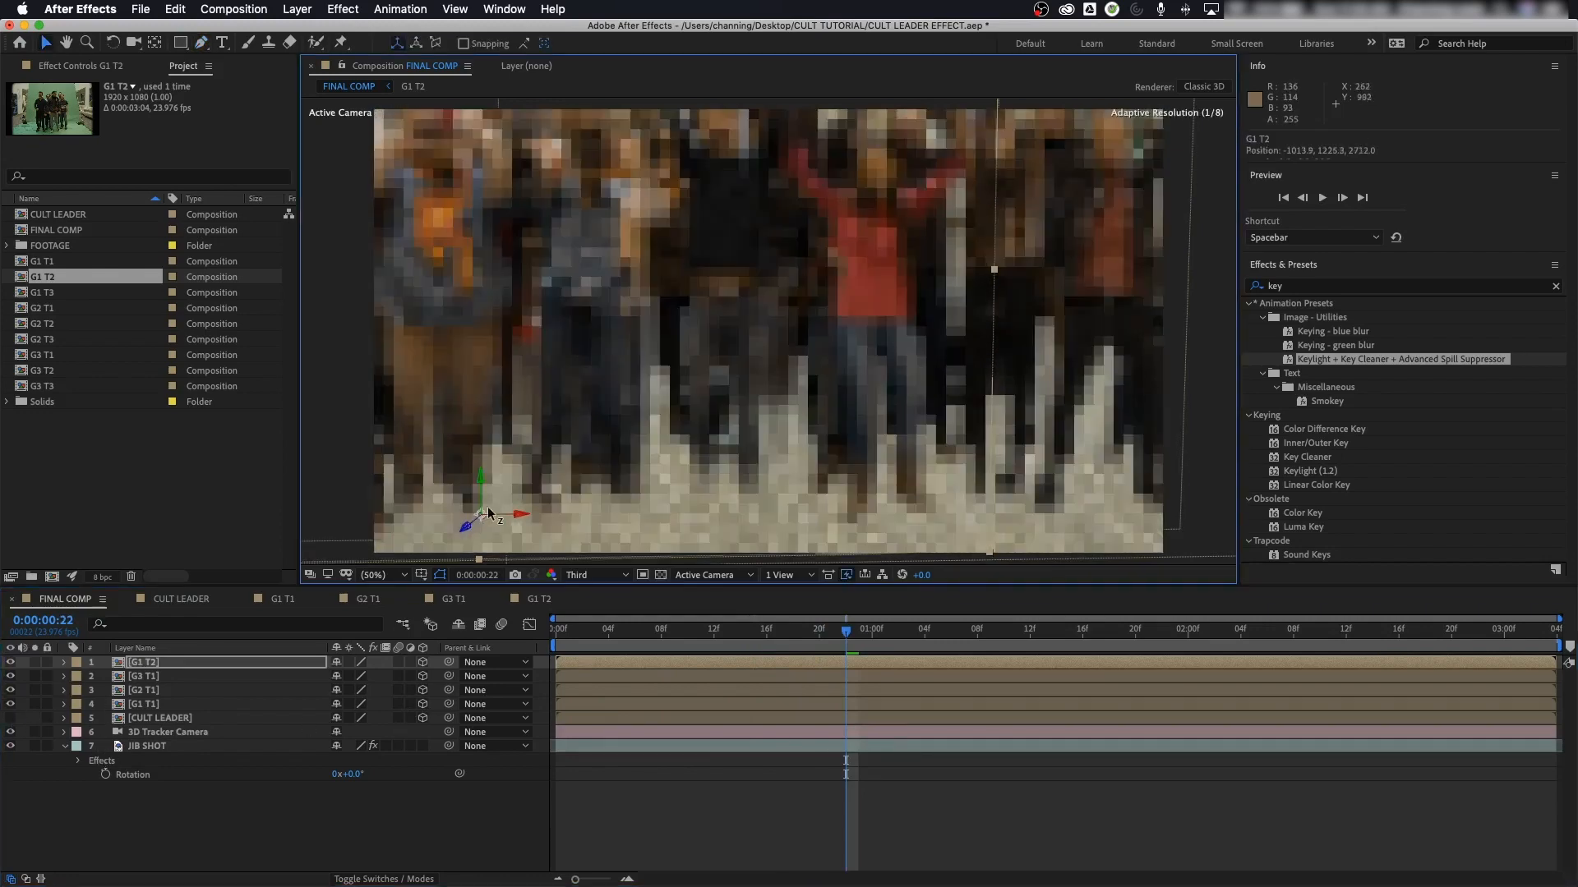
pyautogui.moveTo(472, 532); pyautogui.dragTo(864, 146)
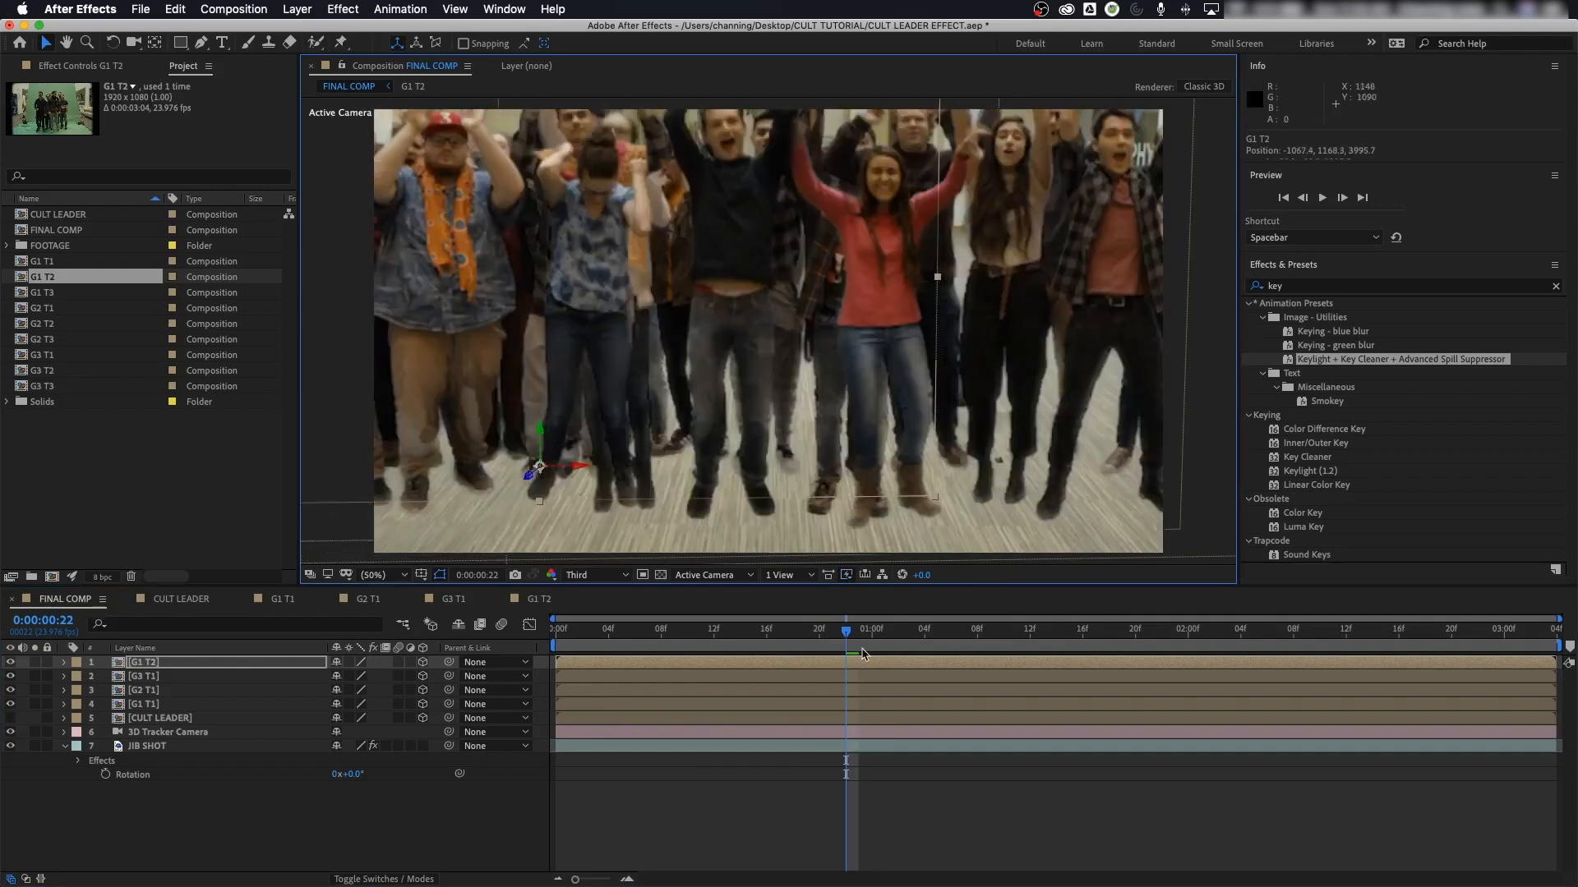
# Step: Check G1 T2 near 0:00:02:21 and raise it by setting its Y position to about 945
pyautogui.click(873, 653)
pyautogui.moveTo(876, 655); pyautogui.dragTo(1465, 630)
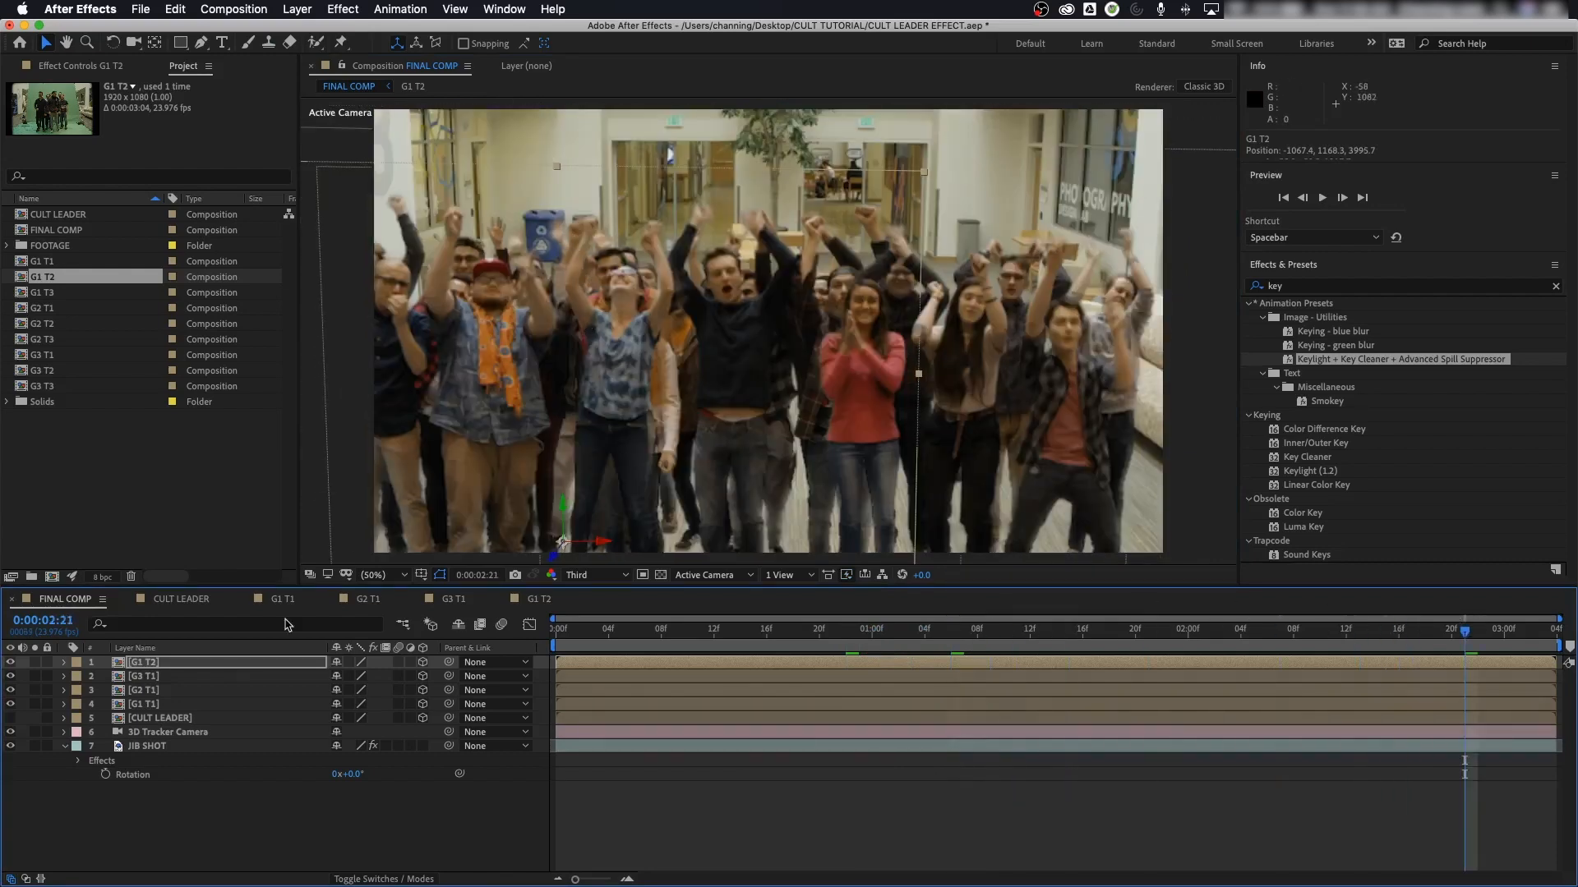
pyautogui.click(117, 674)
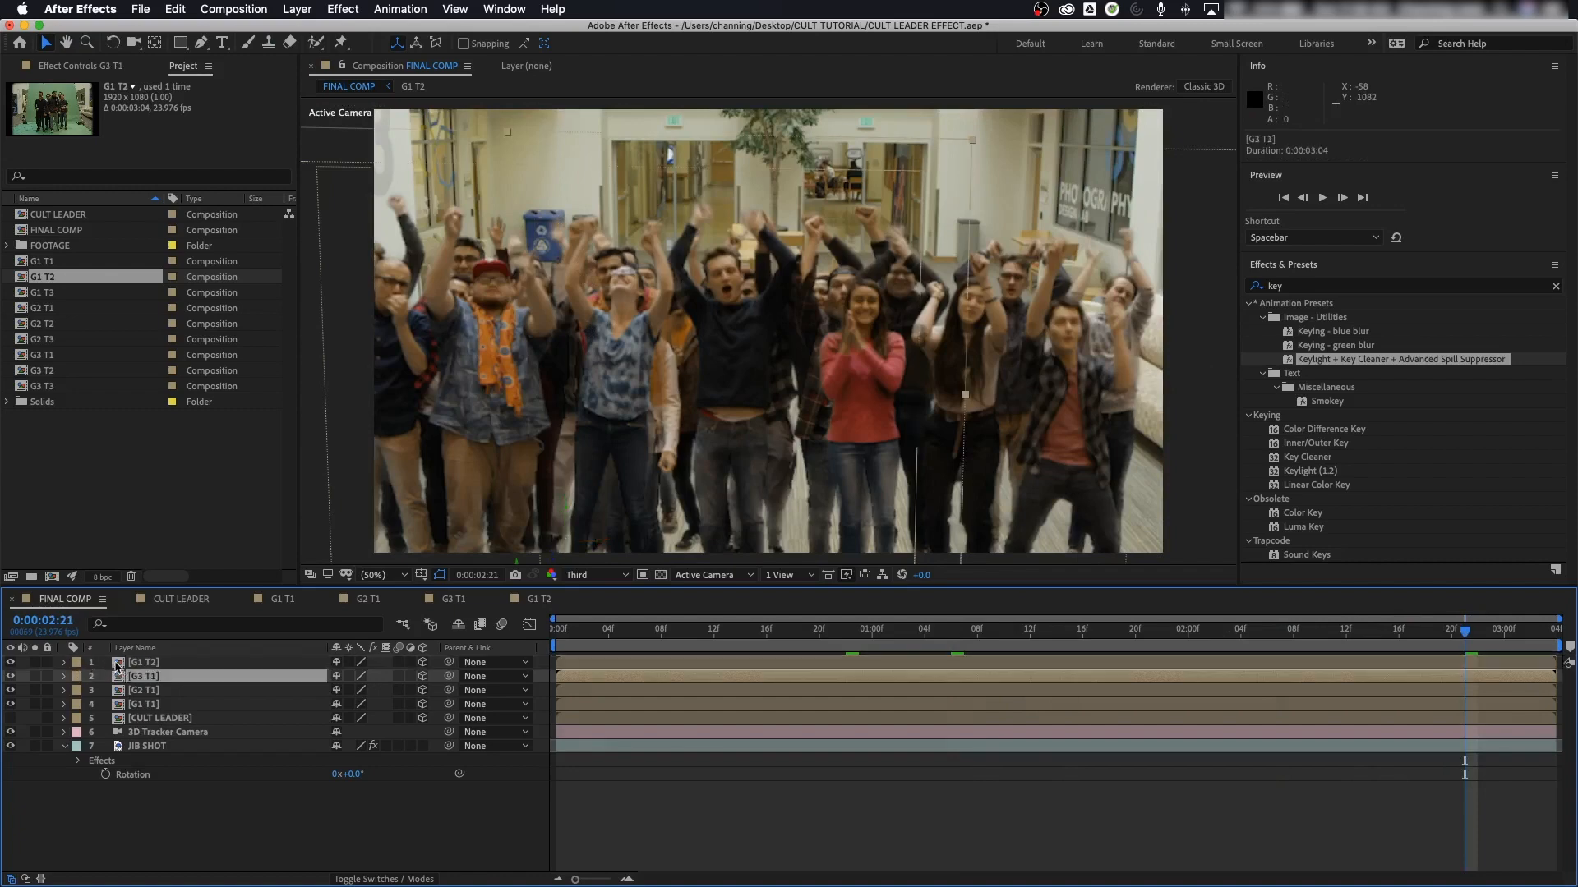
pyautogui.click(114, 664)
pyautogui.press('p')
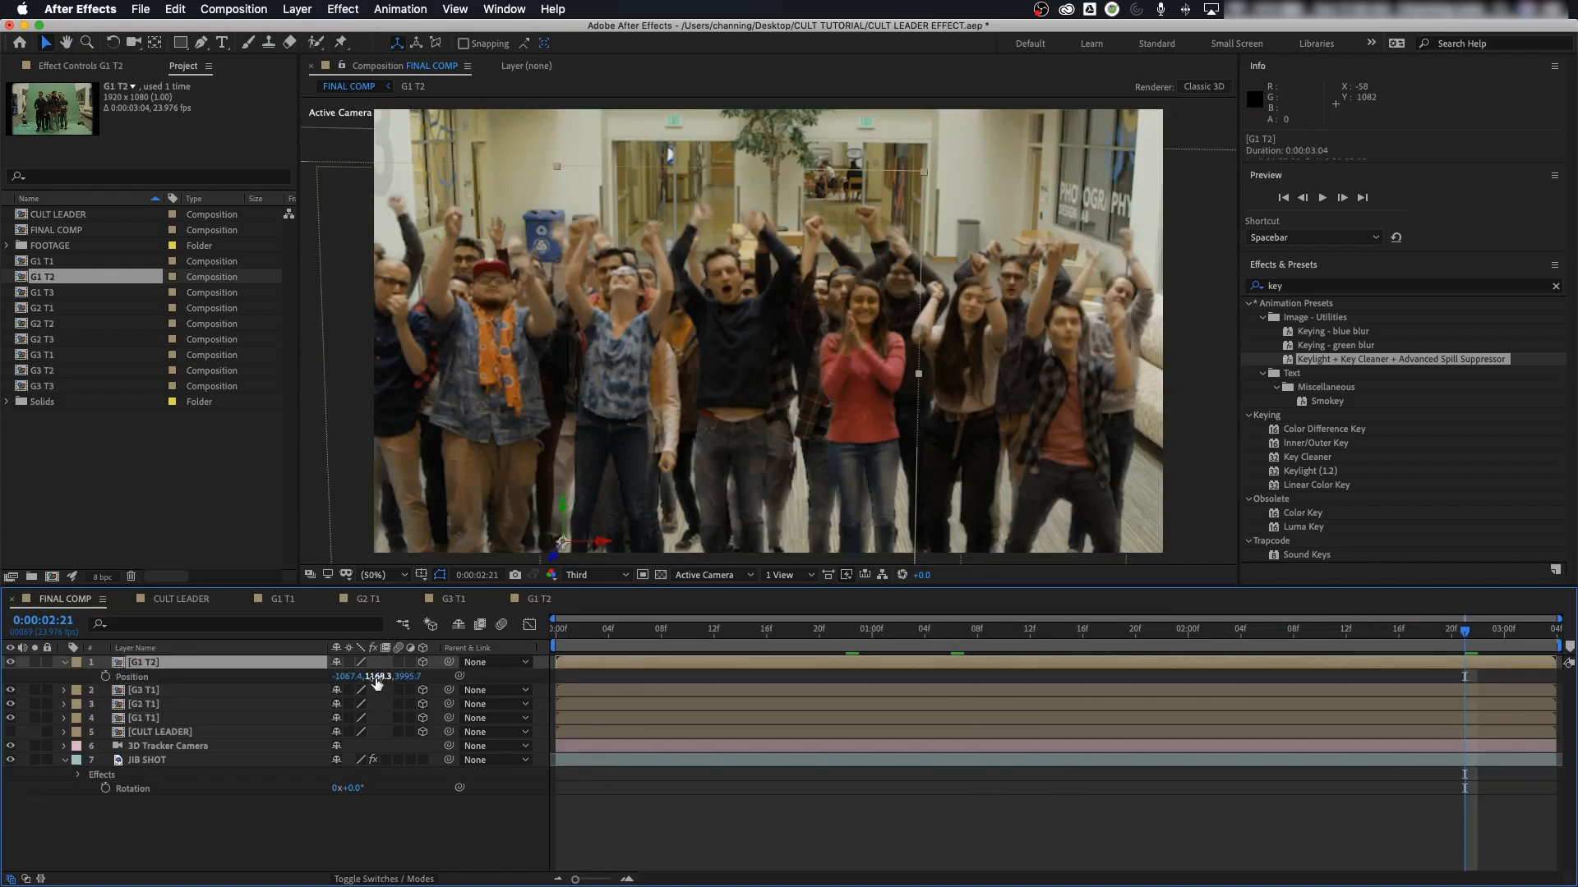
pyautogui.moveTo(376, 682); pyautogui.dragTo(284, 690)
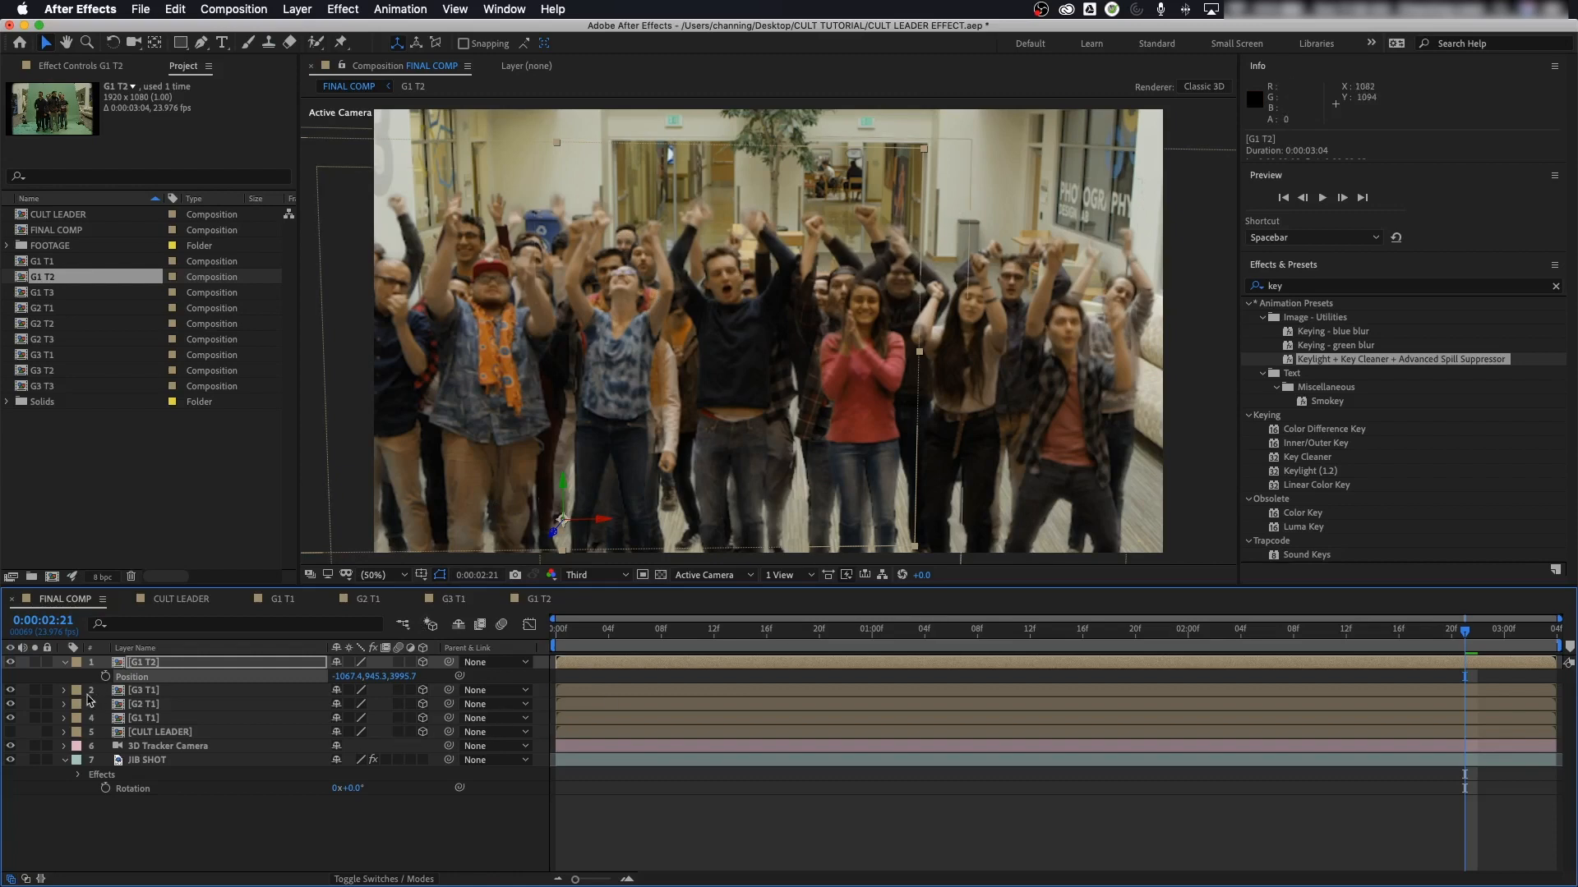
pyautogui.click(64, 664)
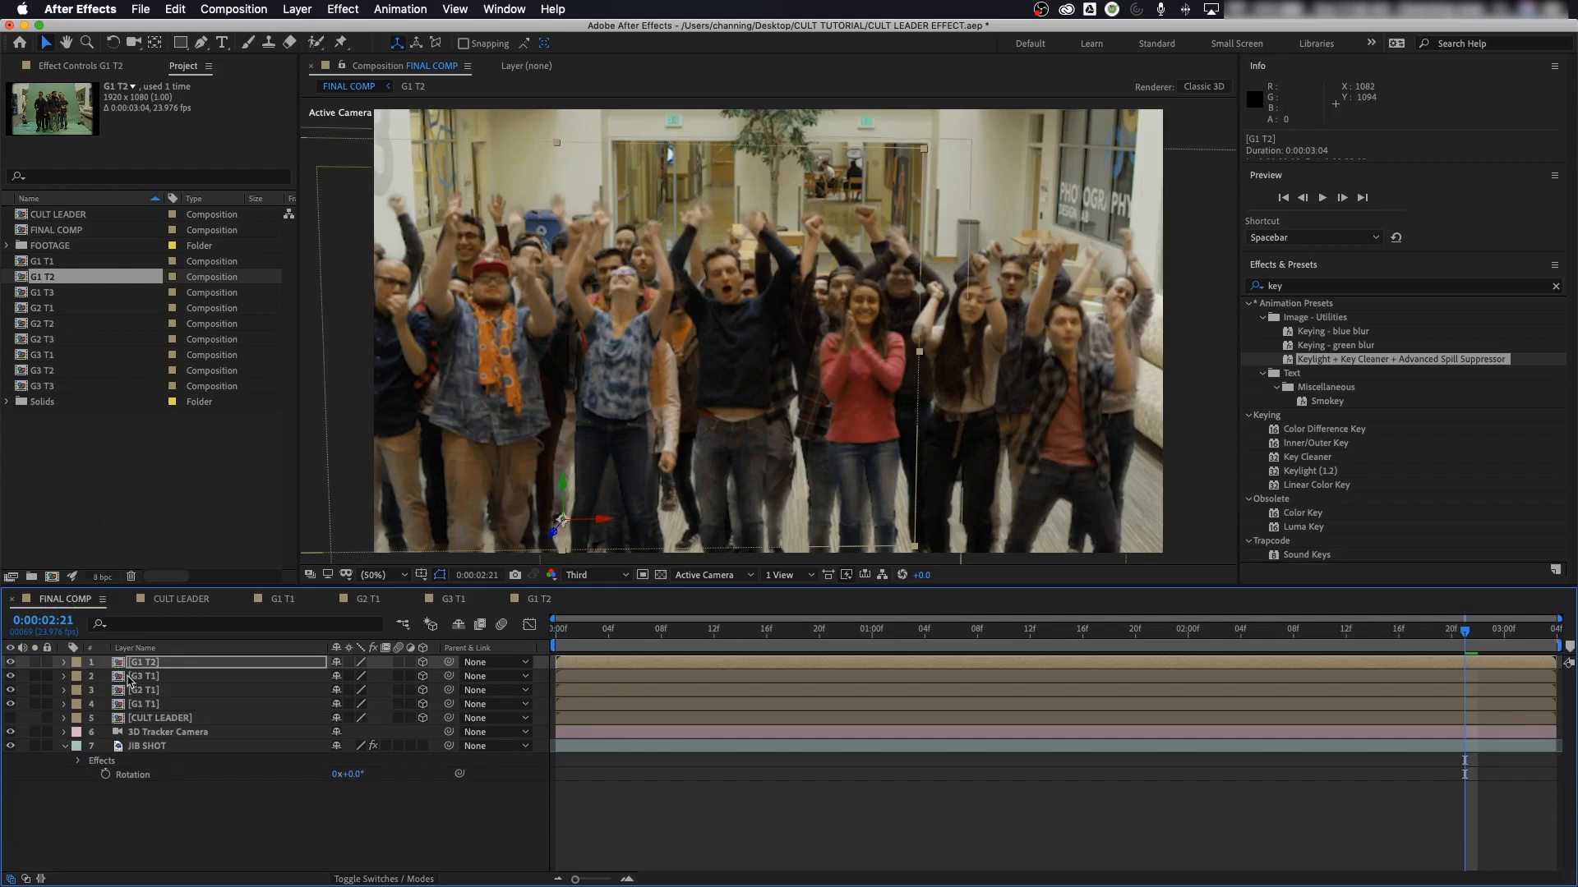
# Step: Duplicate the G1 T1 composition in the project and open the copy with its footage layer selected
pyautogui.click(24, 388)
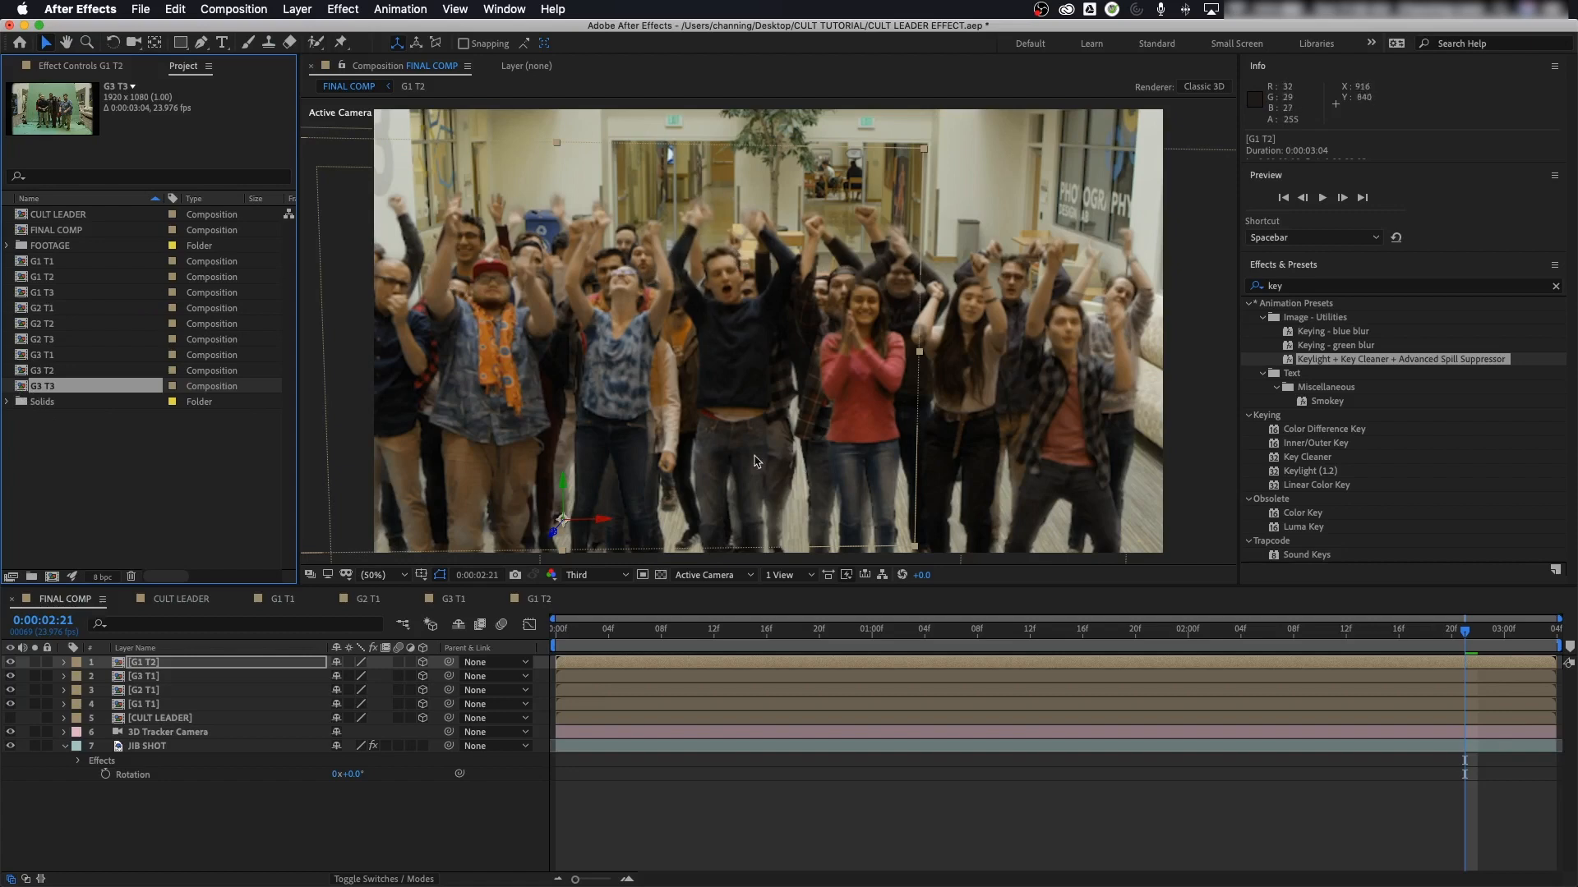
pyautogui.click(755, 369)
pyautogui.click(127, 706)
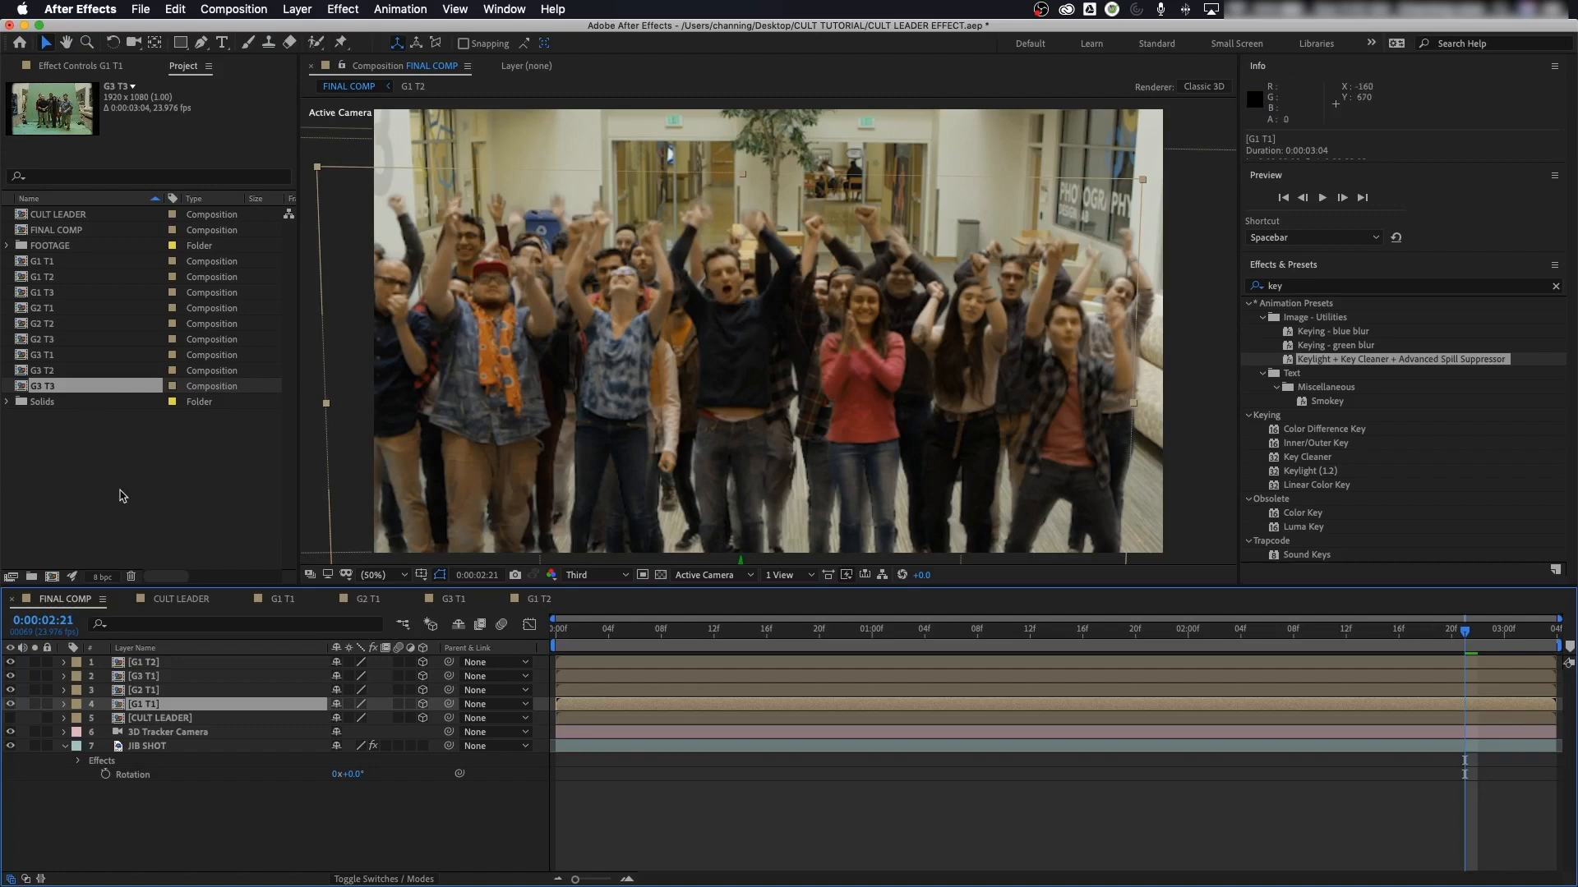
pyautogui.click(32, 261)
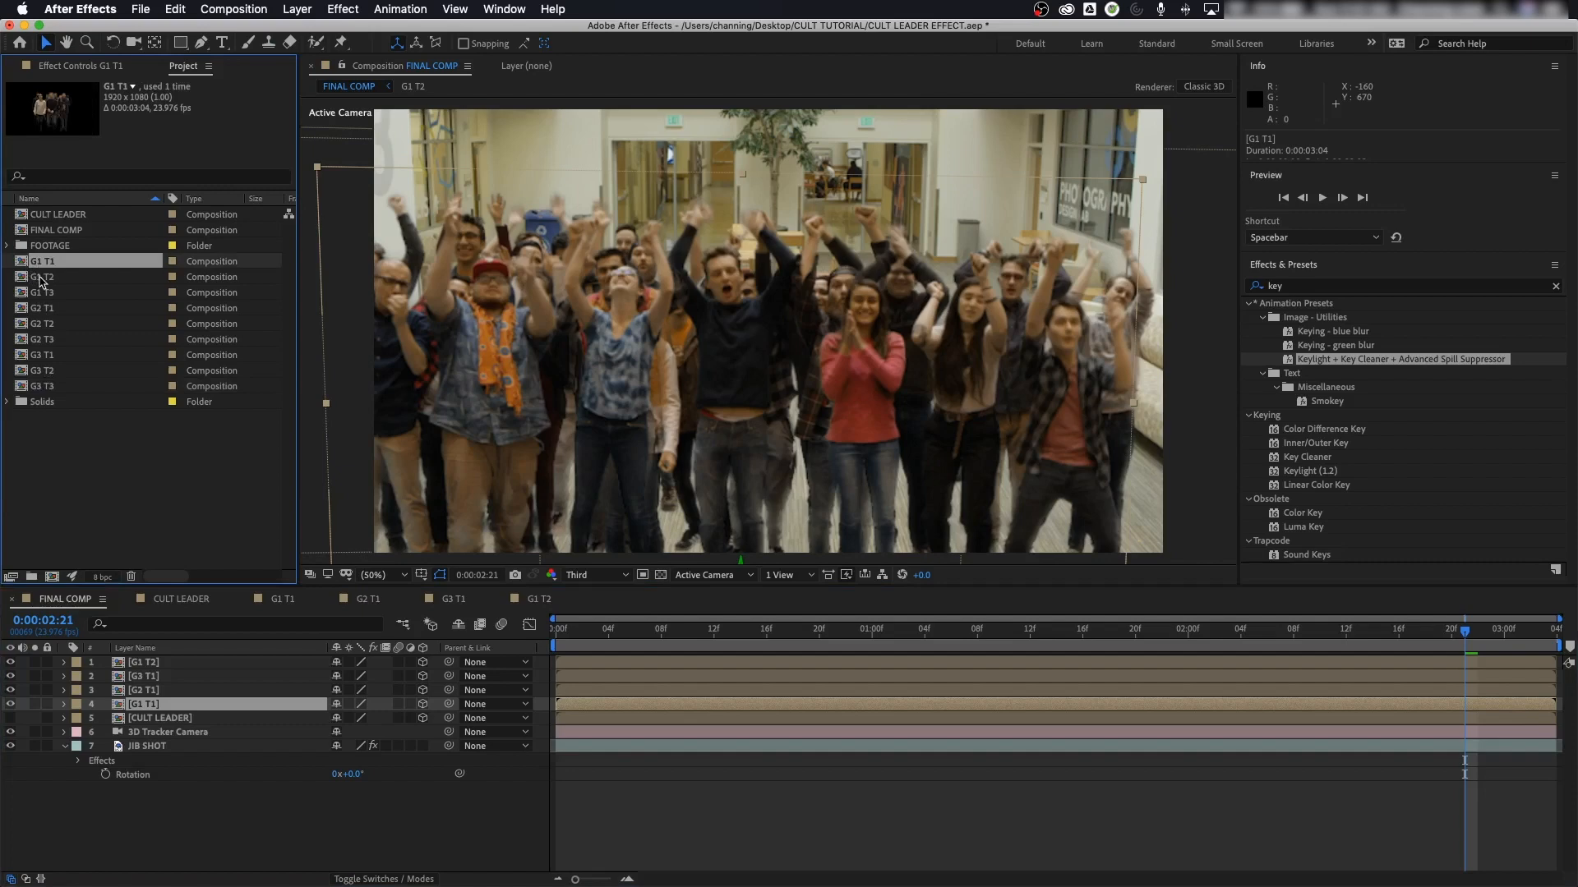
pyautogui.press('super+d')
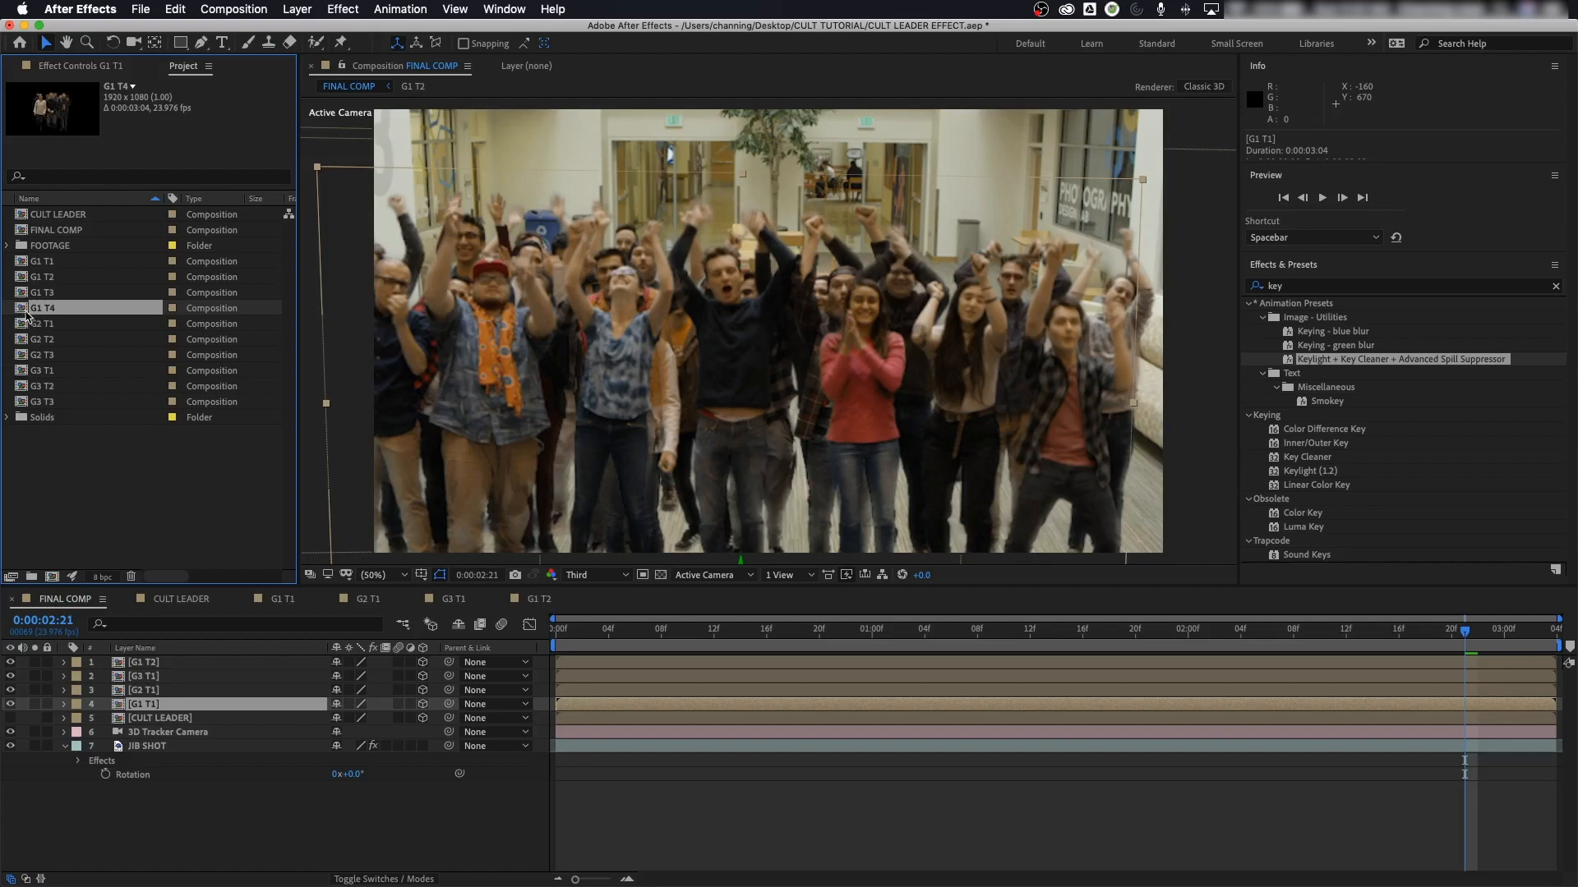
pyautogui.doubleClick(23, 310)
pyautogui.click(152, 662)
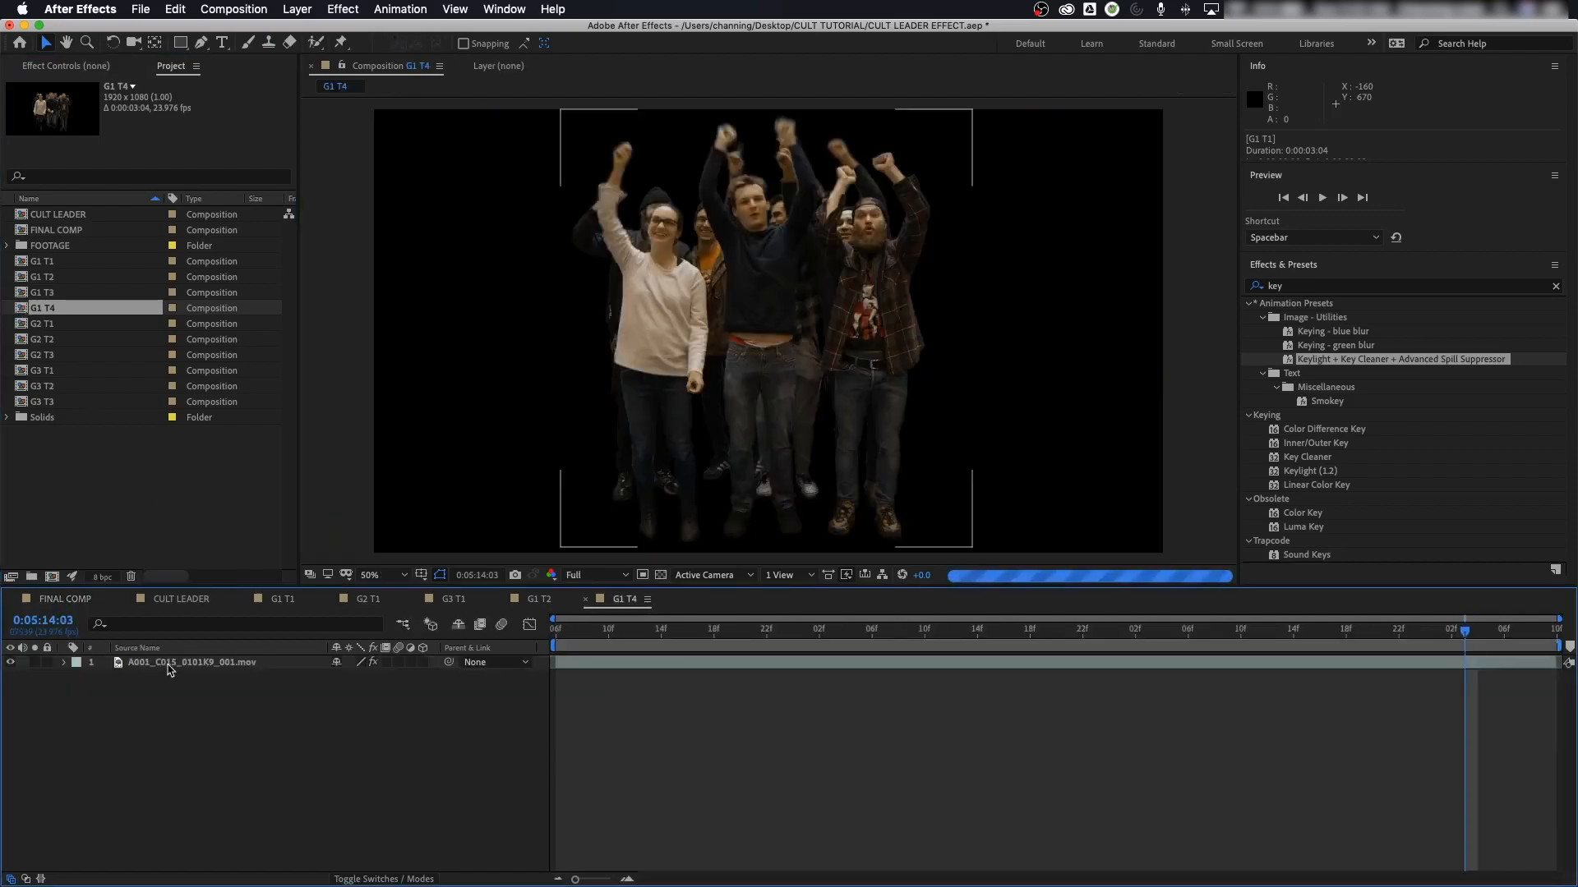
# Step: Slide the footage in G1 T4 earlier to use a different part of the take, extend it to the composition's end and preview it
pyautogui.moveTo(629, 629); pyautogui.dragTo(557, 629)
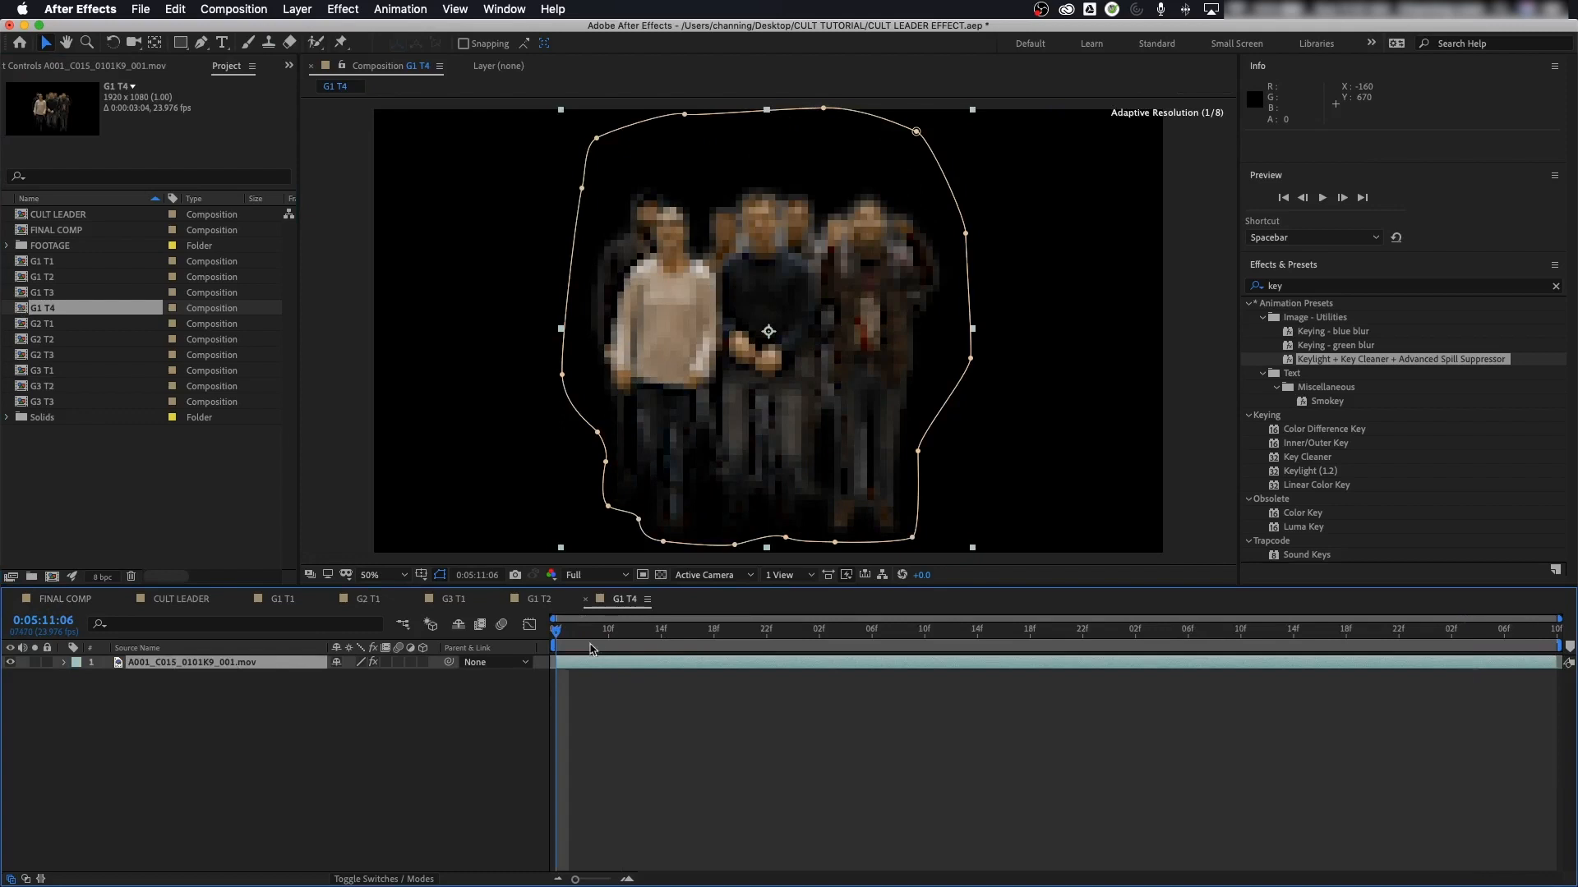
pyautogui.press('space')
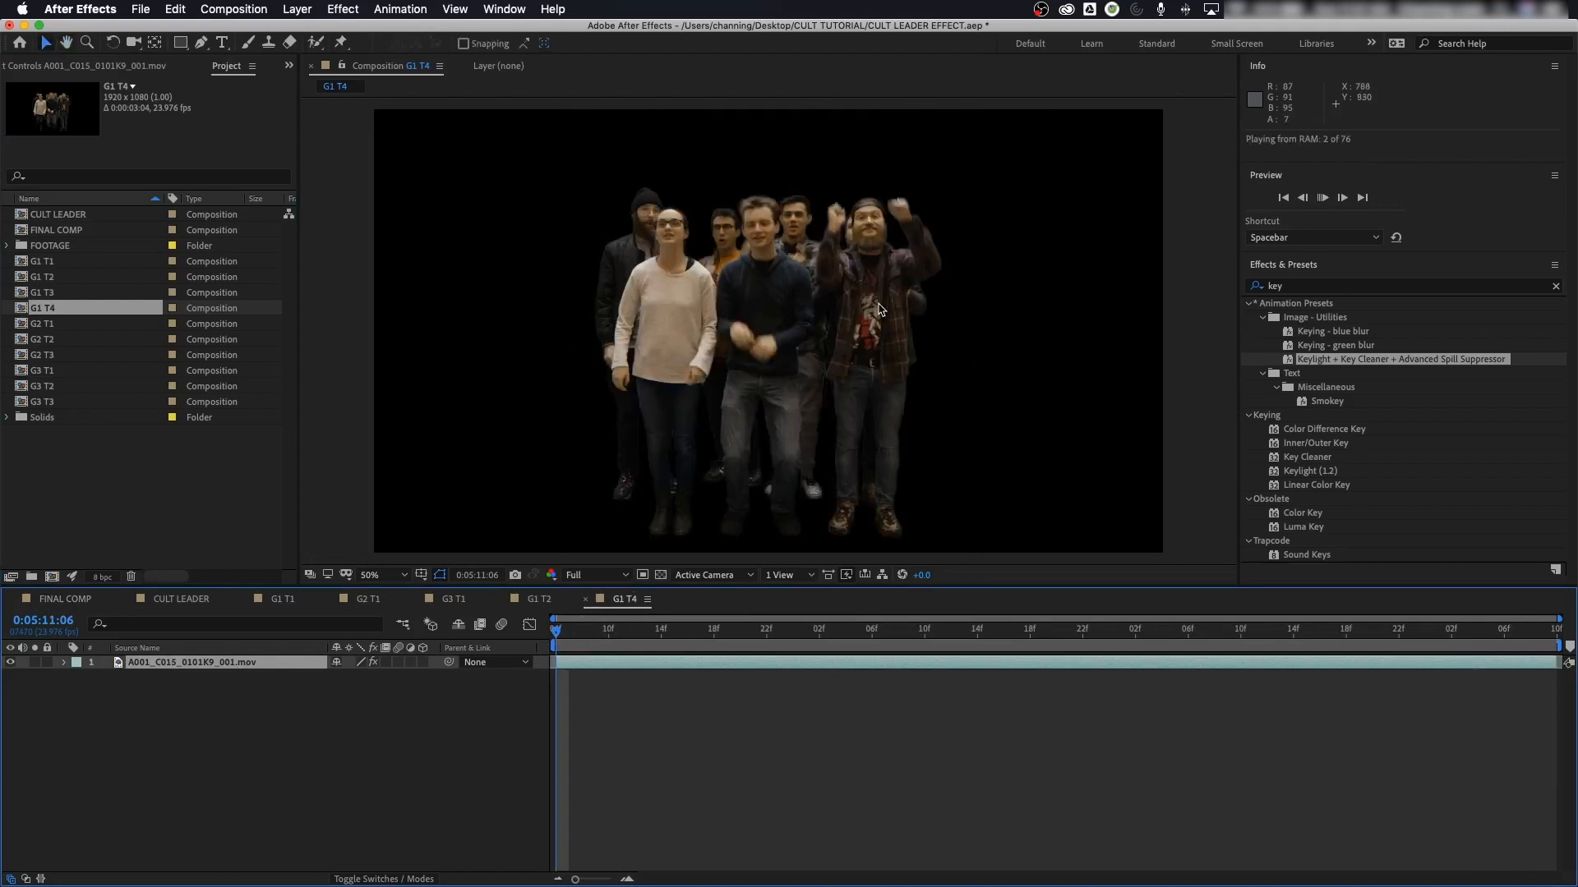
pyautogui.scroll(1, 878, 320)
pyautogui.press('space')
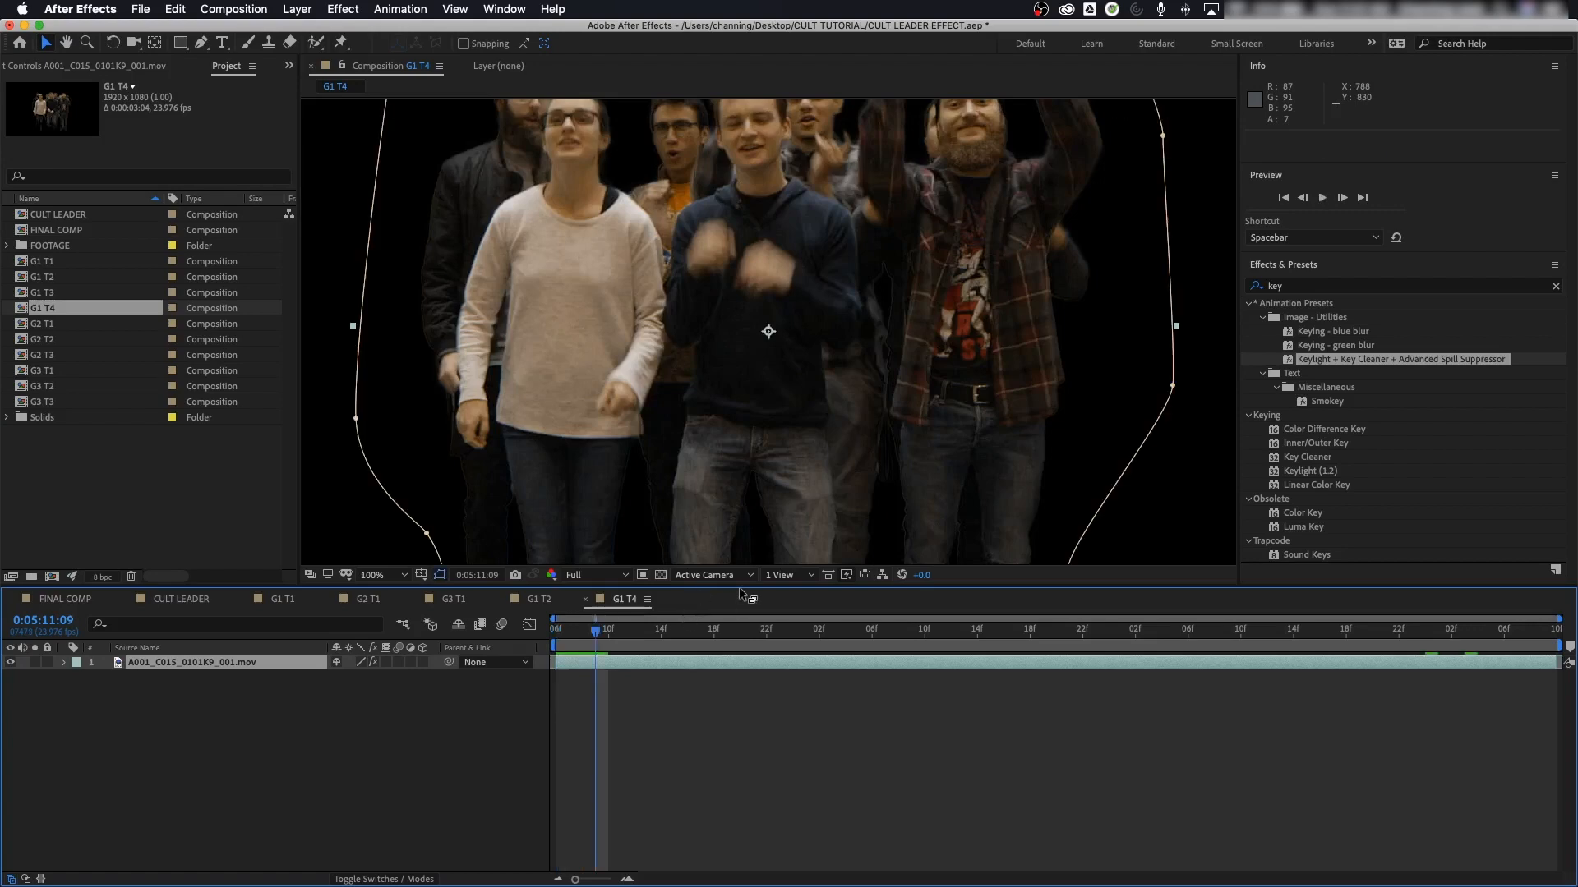
pyautogui.hotkey('shift', '/')
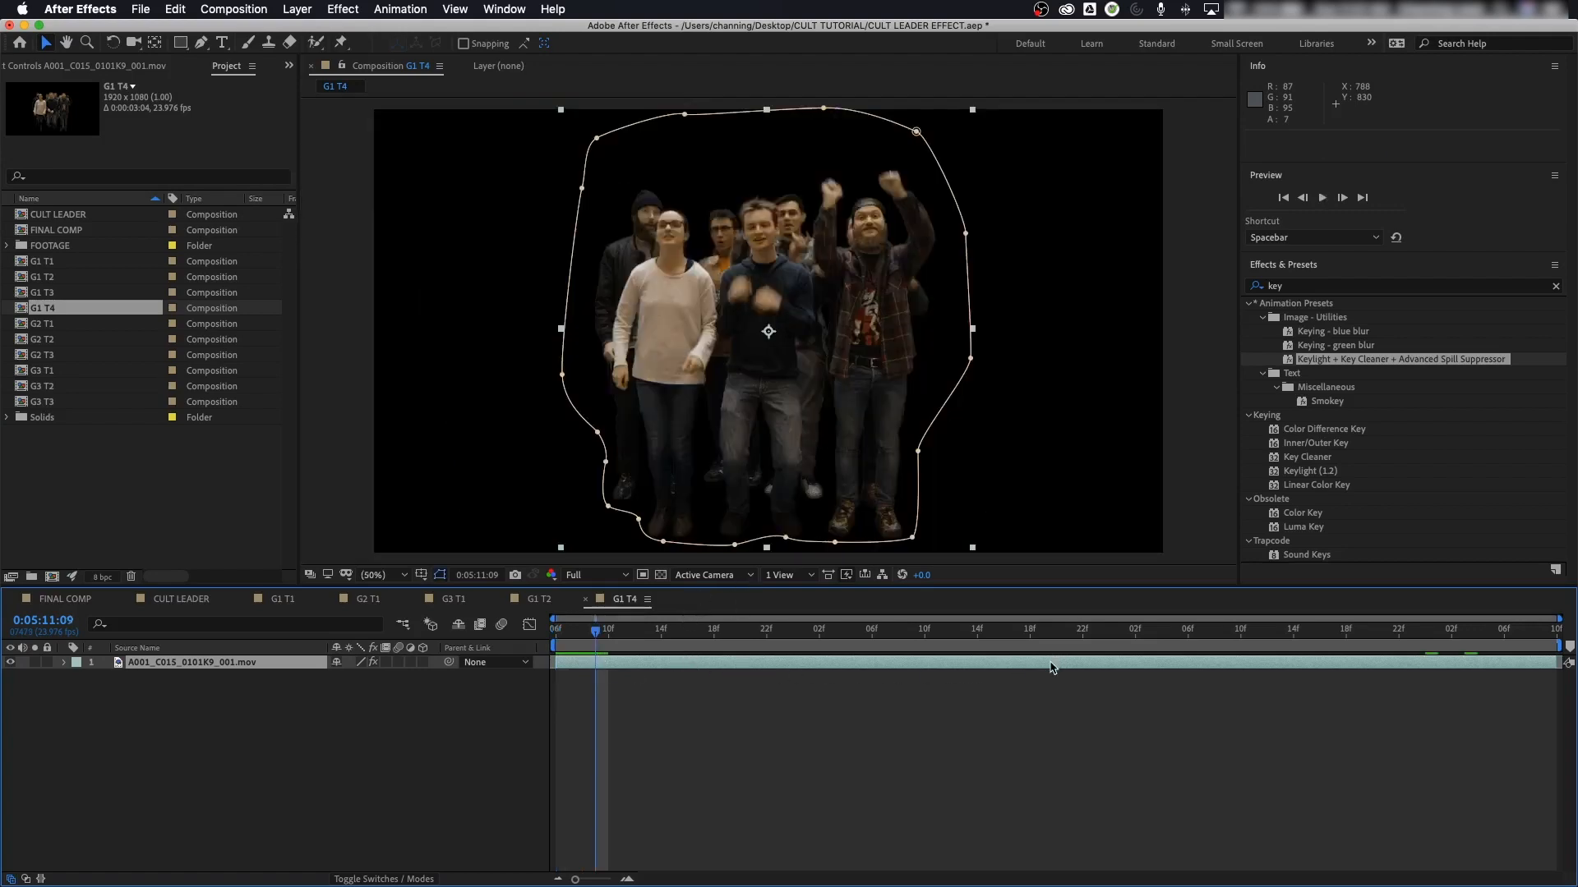
pyautogui.moveTo(1052, 668); pyautogui.dragTo(543, 637)
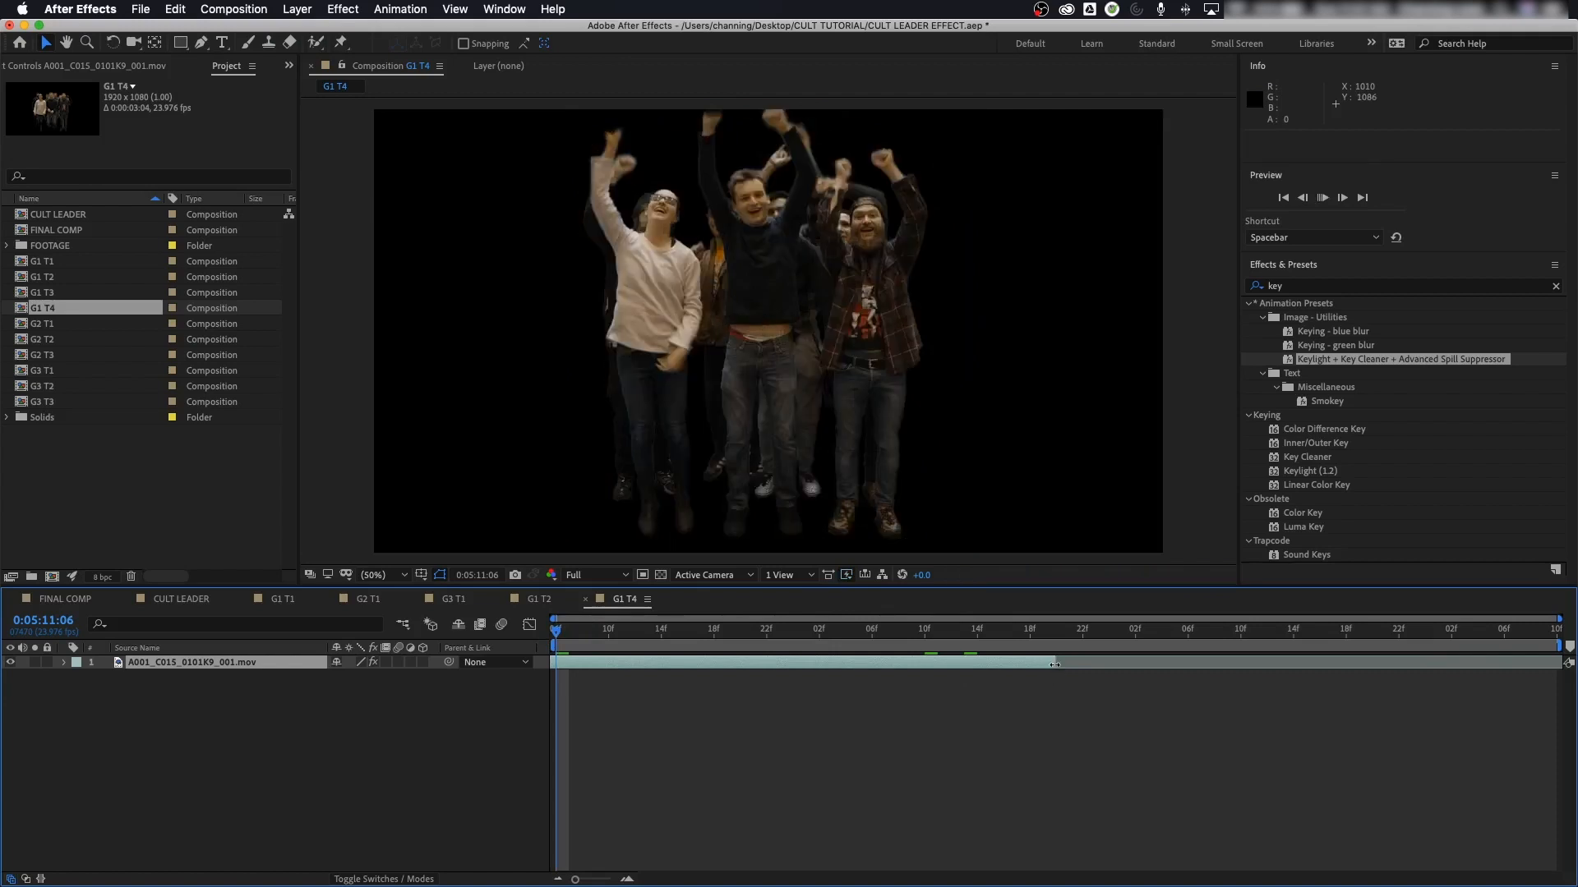
pyautogui.moveTo(1054, 663); pyautogui.dragTo(1547, 678)
pyautogui.press('space')
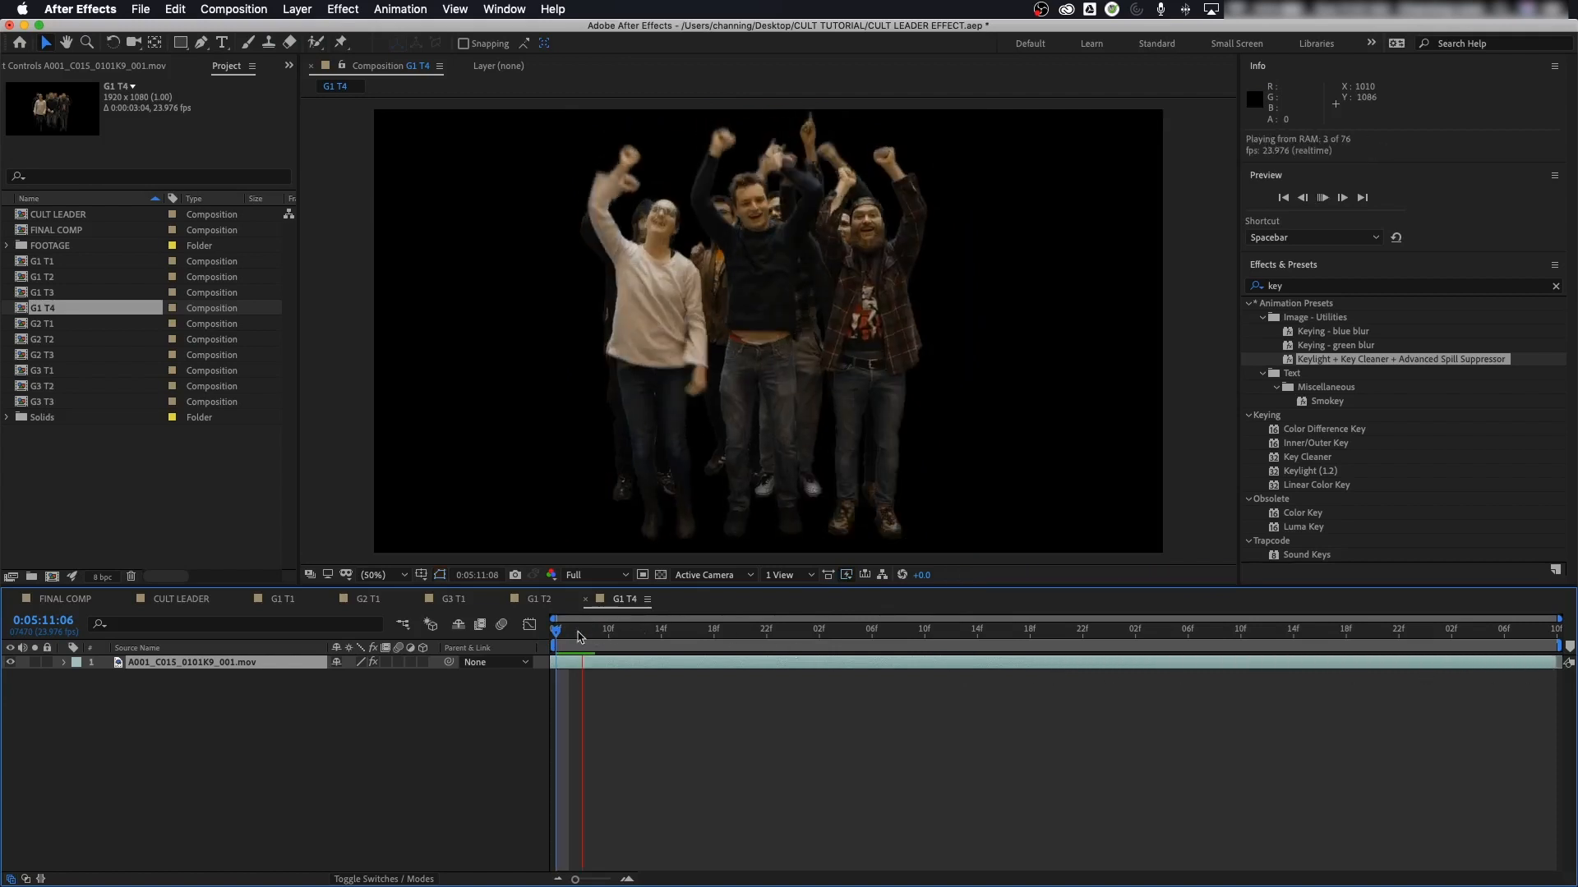
pyautogui.press('space')
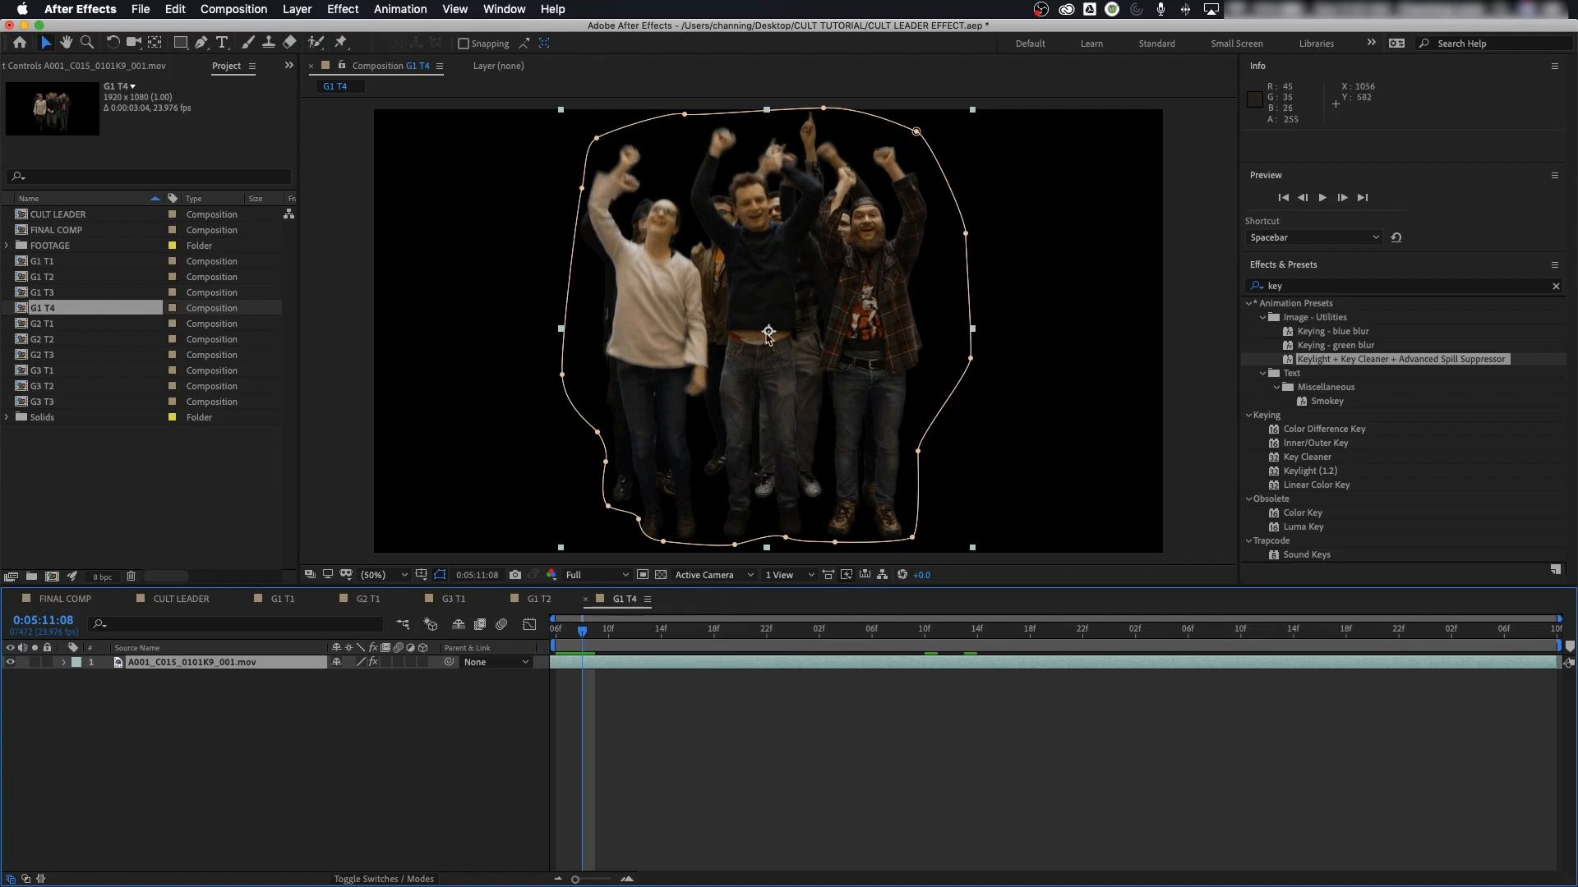
pyautogui.press('space')
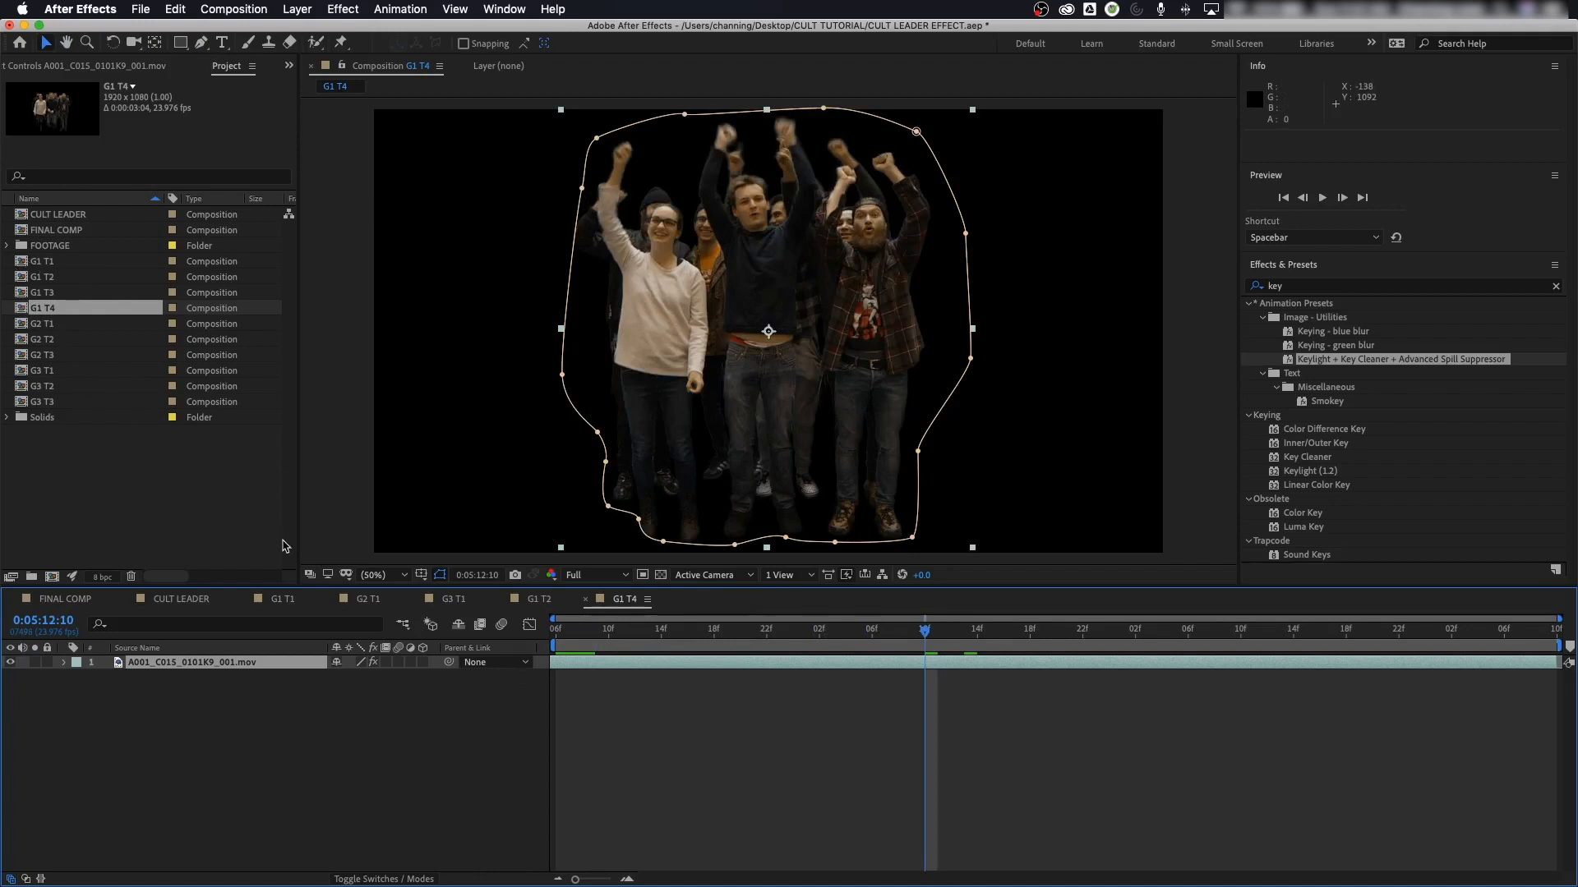
# Step: In FINAL COMP, duplicate the G1 T2 layer and replace the upper copy with the G1 T4 composition
pyautogui.click(70, 604)
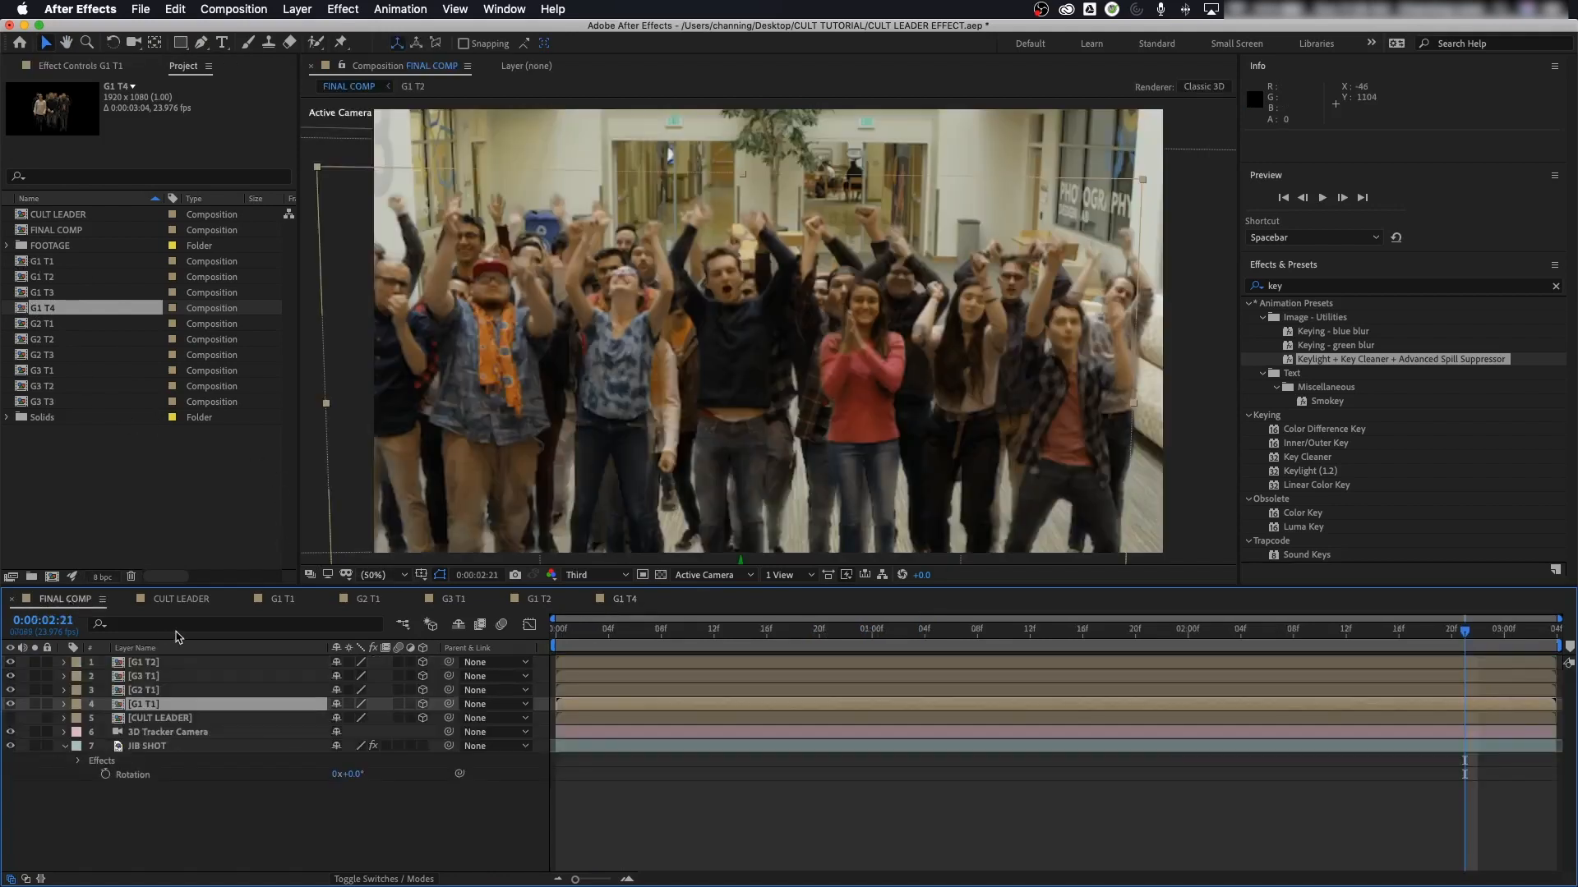
pyautogui.click(117, 708)
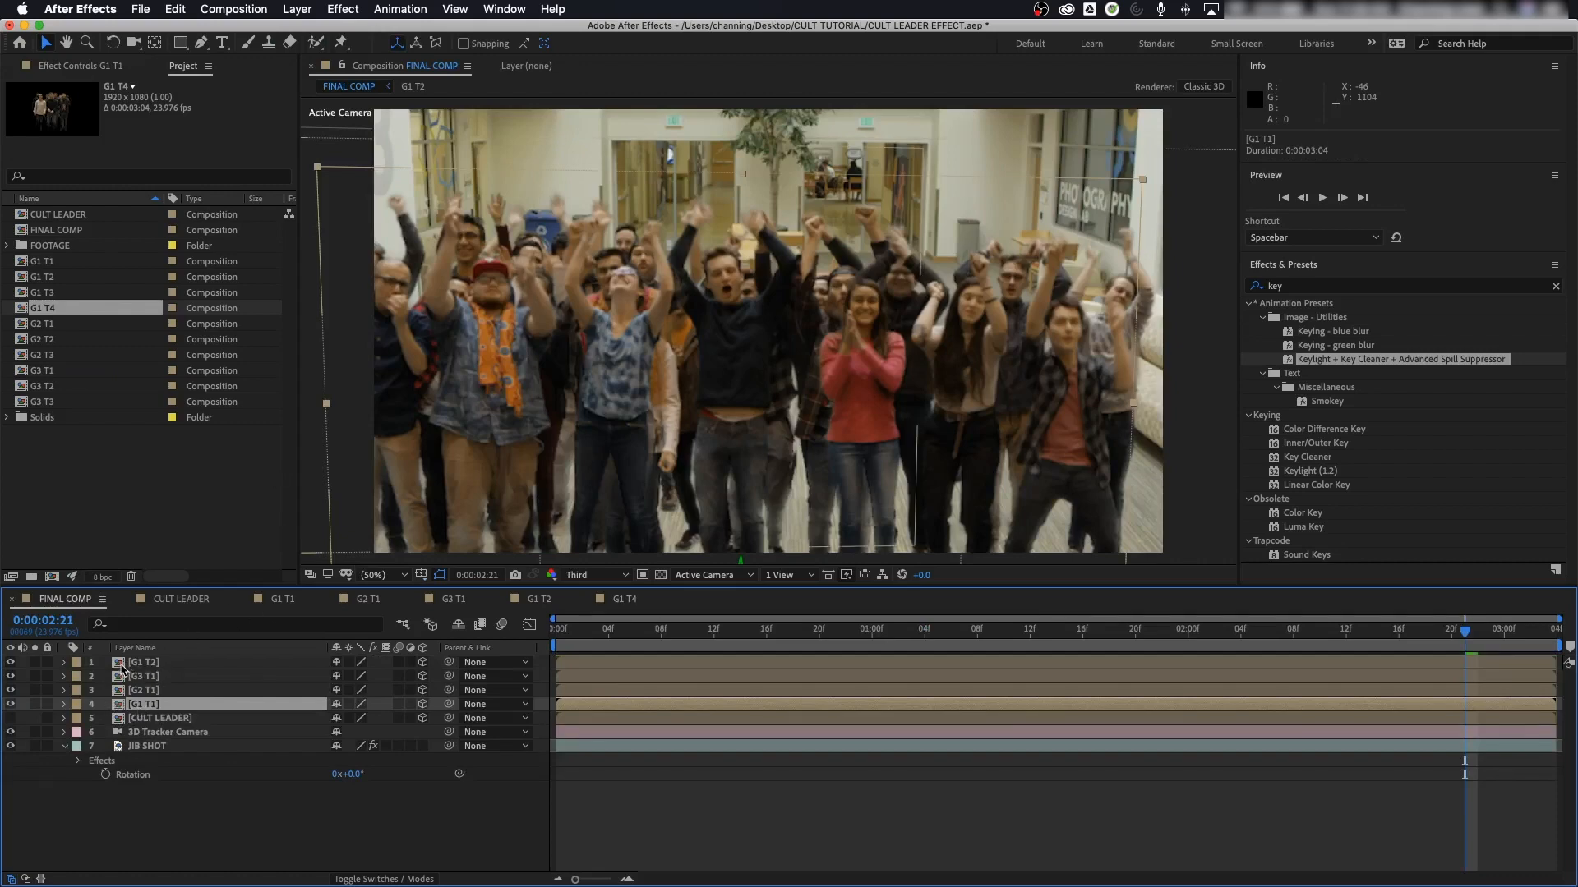
pyautogui.click(119, 669)
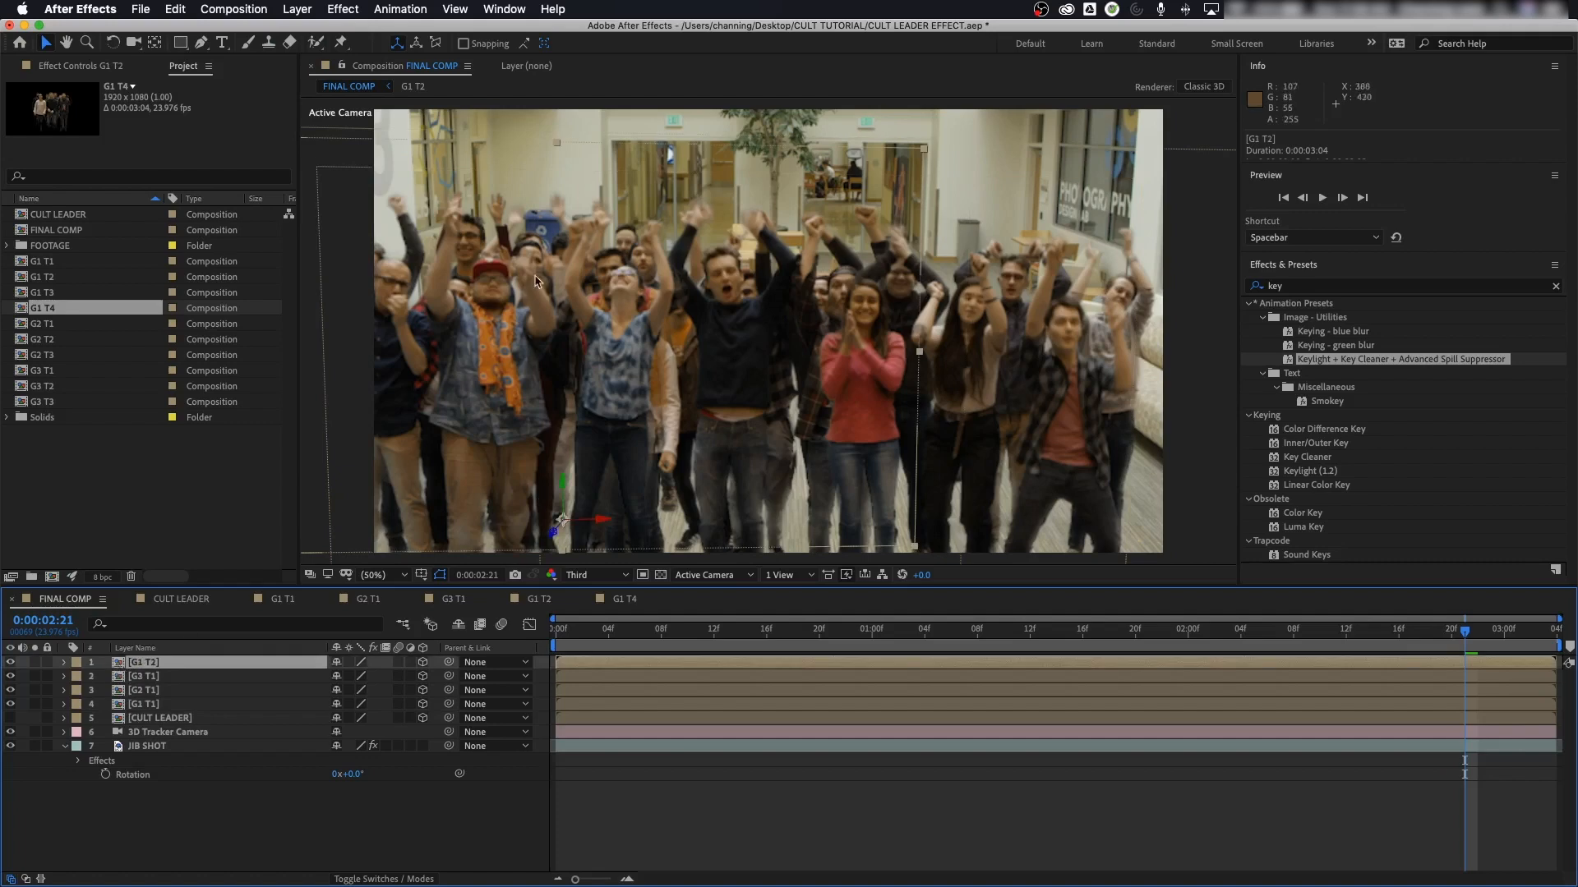
pyautogui.press('super+d')
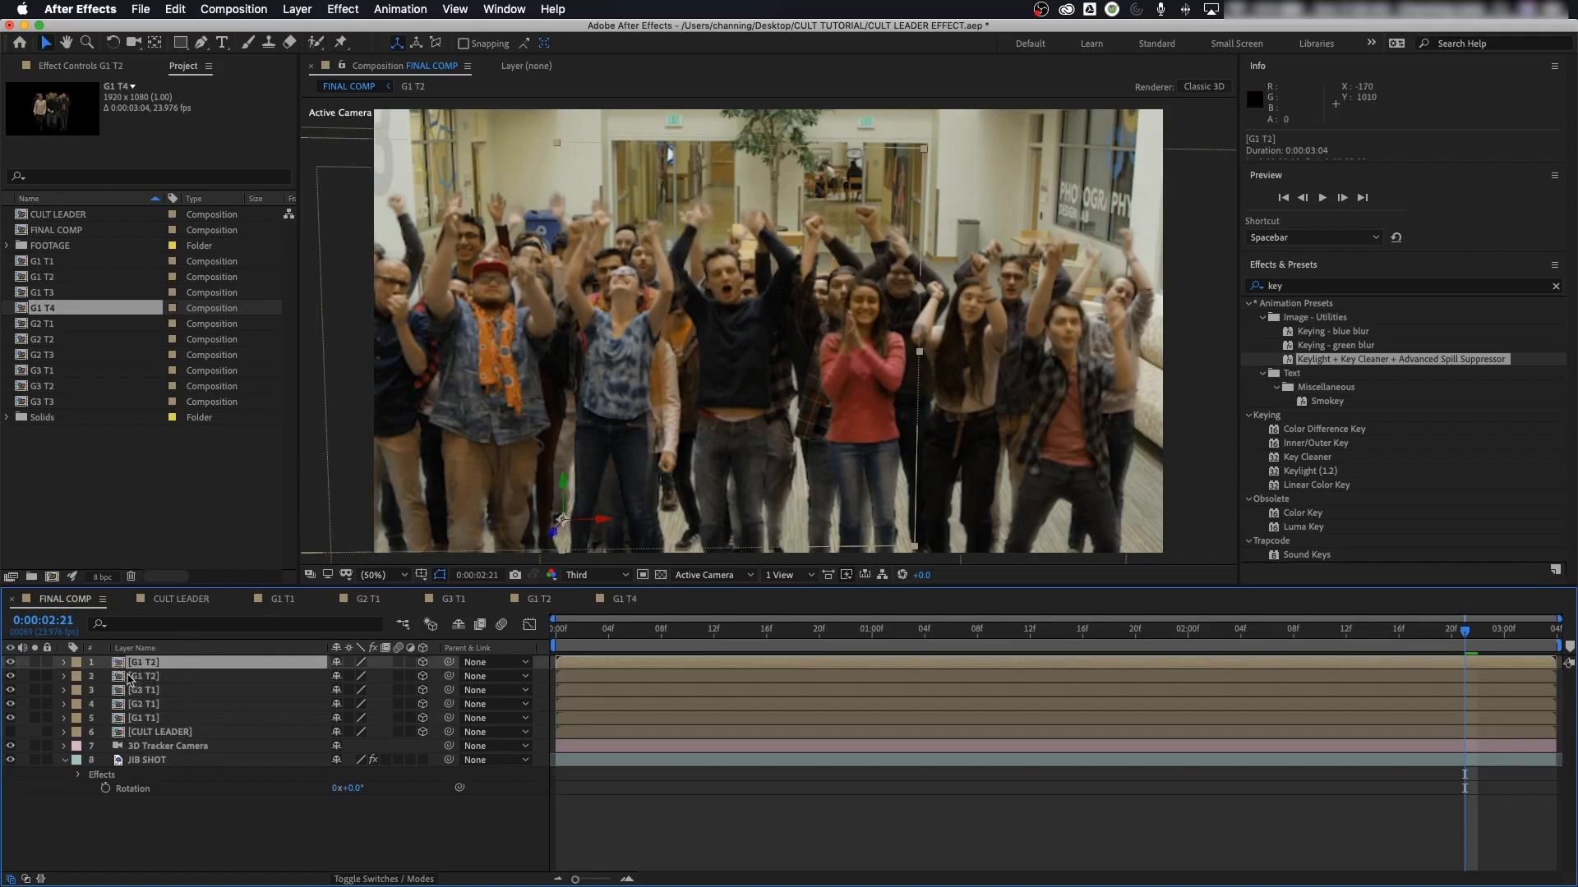
pyautogui.moveTo(22, 310); pyautogui.dragTo(155, 664)
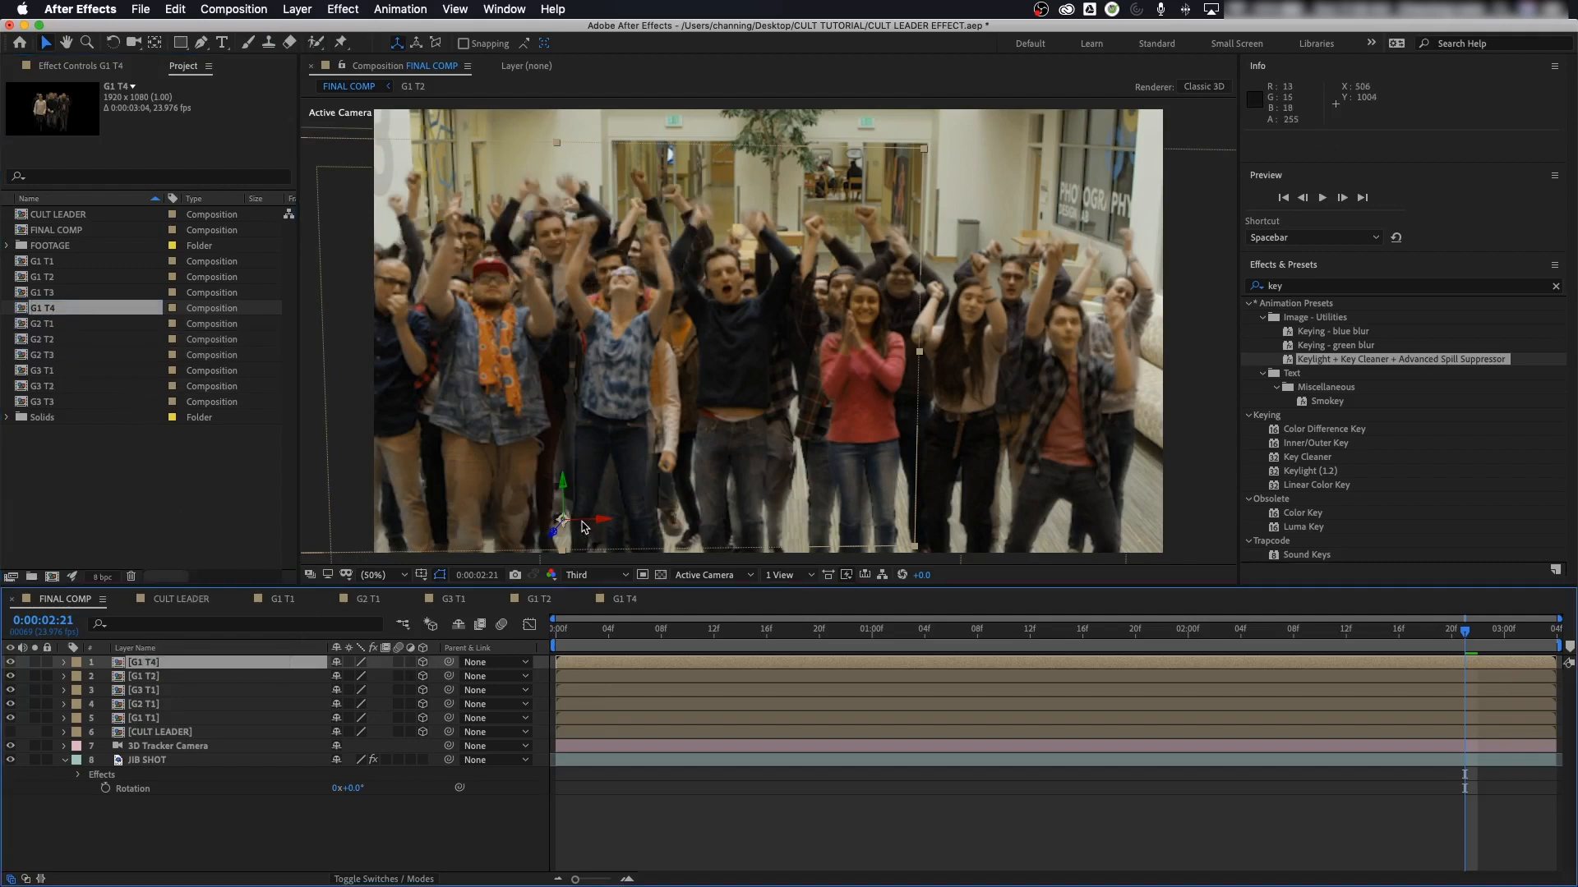
# Step: Move G1 T4 to the right and farther back, to about 3187, 728, 6162, and preview the composite
pyautogui.moveTo(582, 526); pyautogui.dragTo(757, 515)
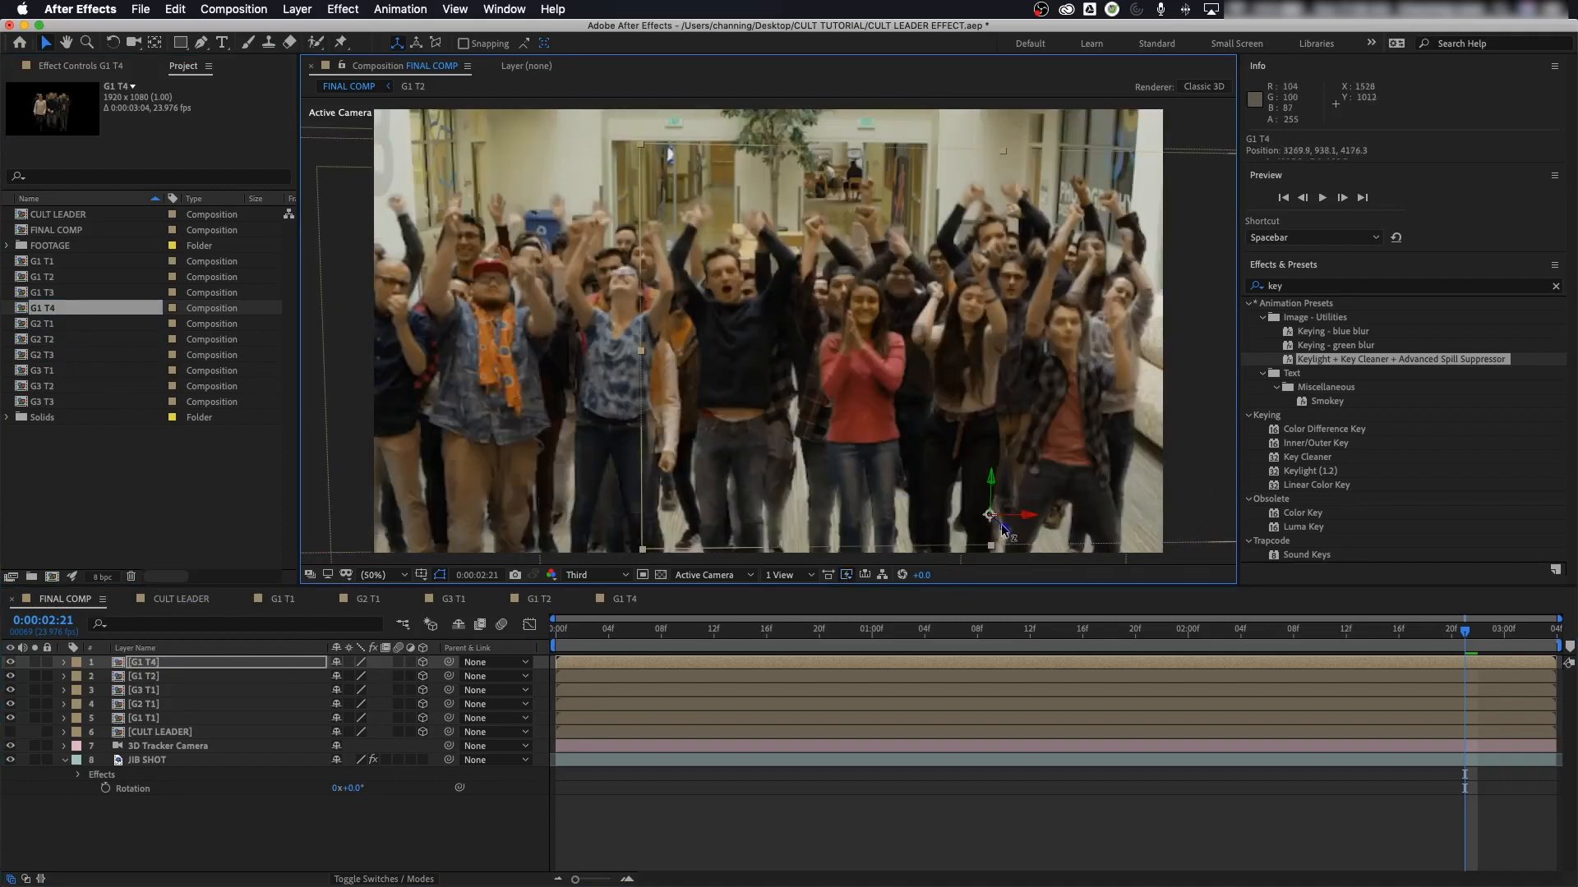
pyautogui.moveTo(1001, 528); pyautogui.dragTo(935, 437)
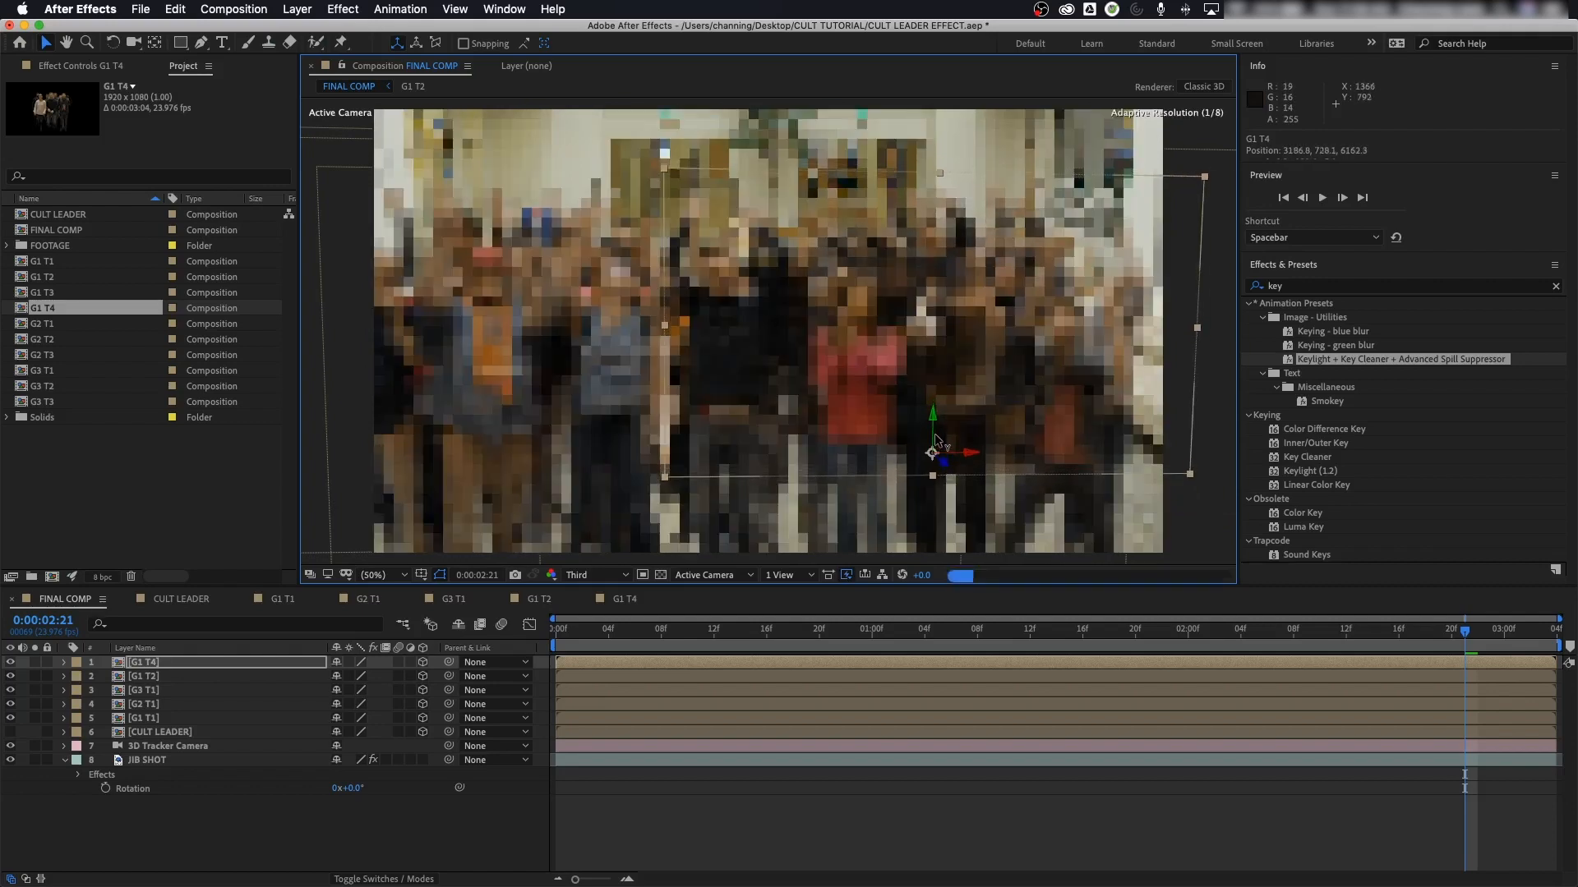
pyautogui.press('space')
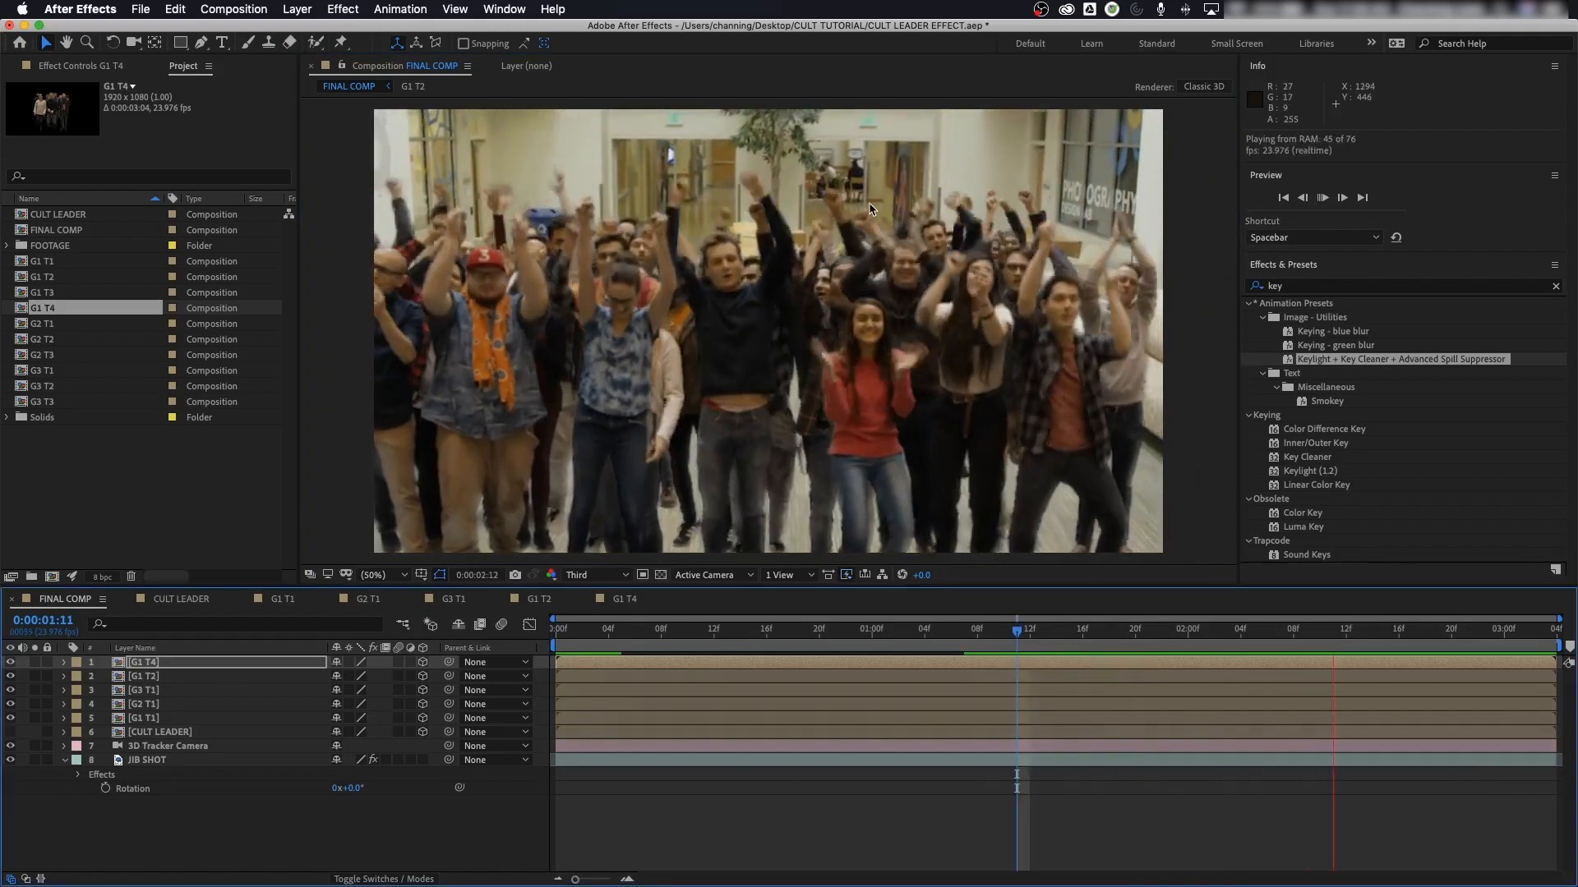
pyautogui.press('space')
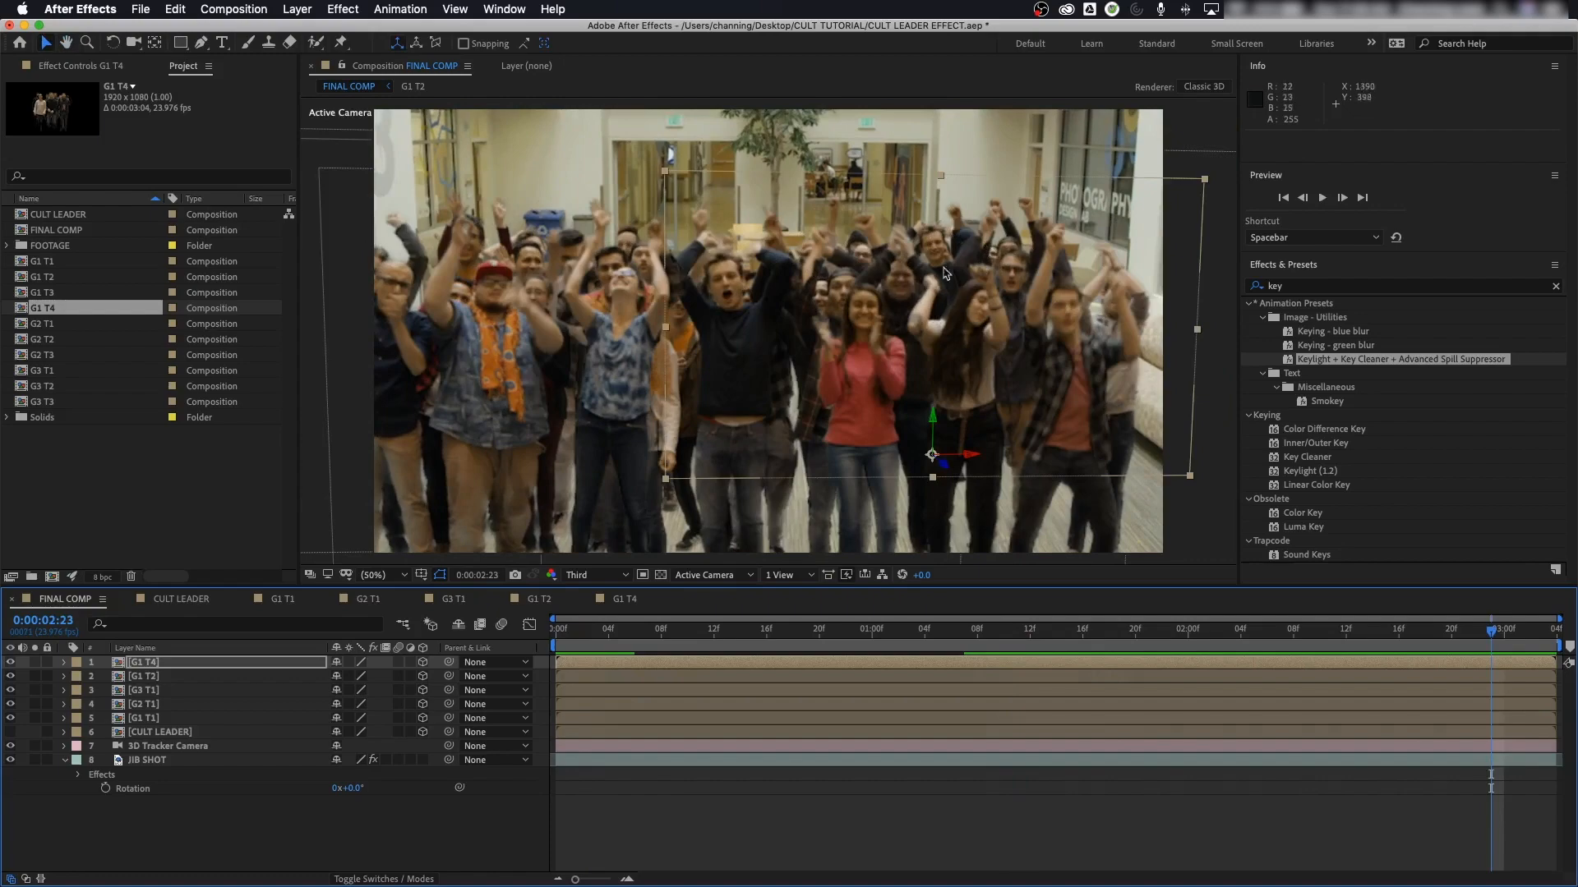
pyautogui.moveTo(1108, 639); pyautogui.dragTo(1333, 637)
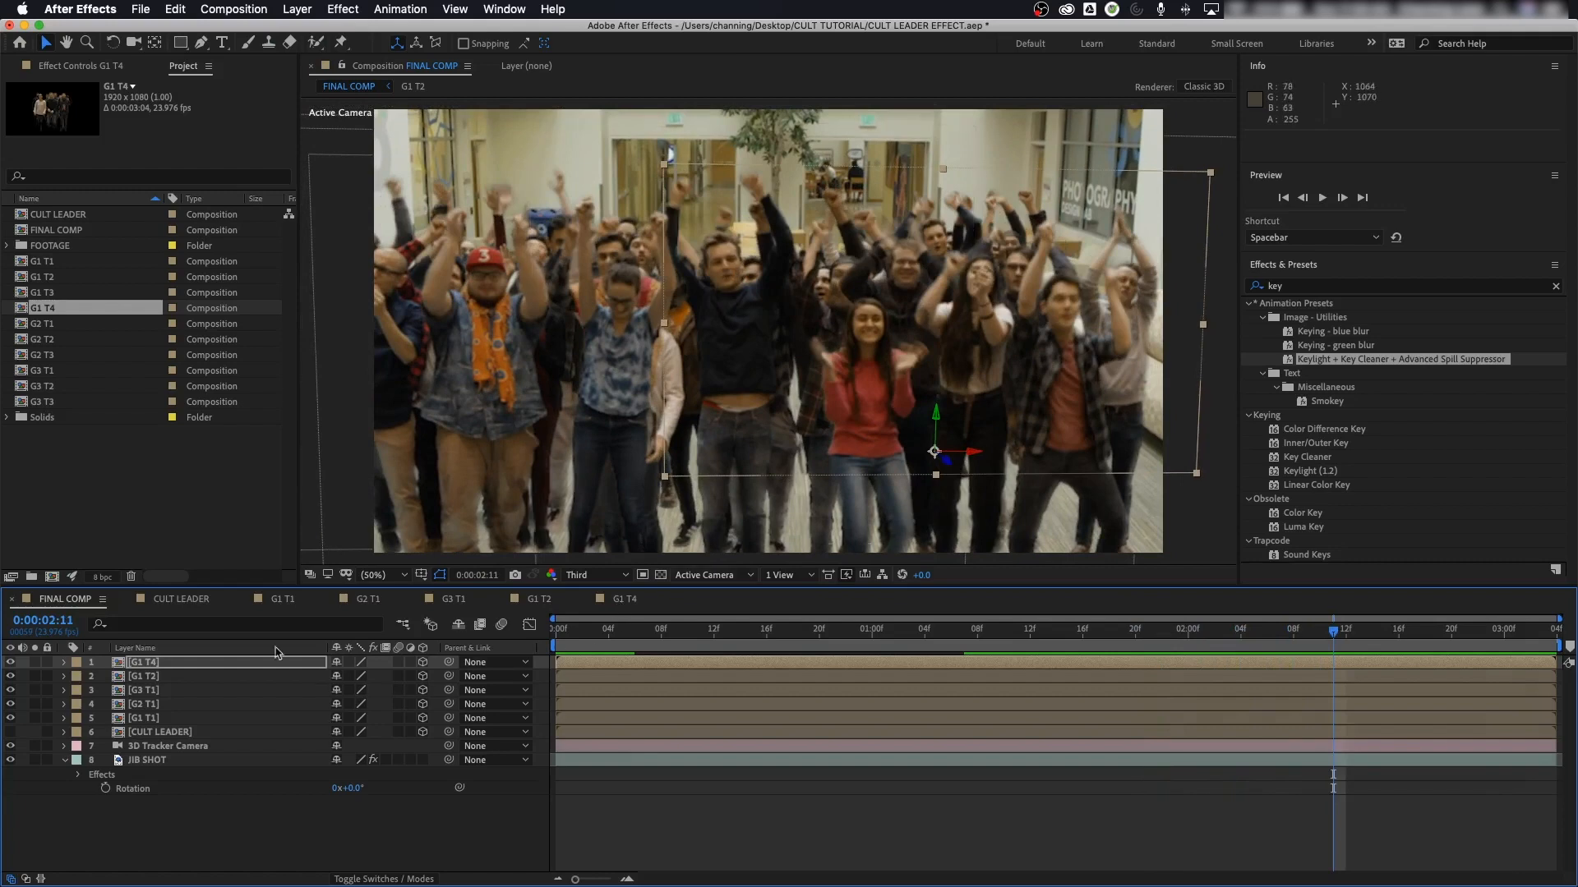
# Step: In G1 T4, slide the footage earlier again, extend it to the composition's end, and return to FINAL COMP
pyautogui.doubleClick(142, 663)
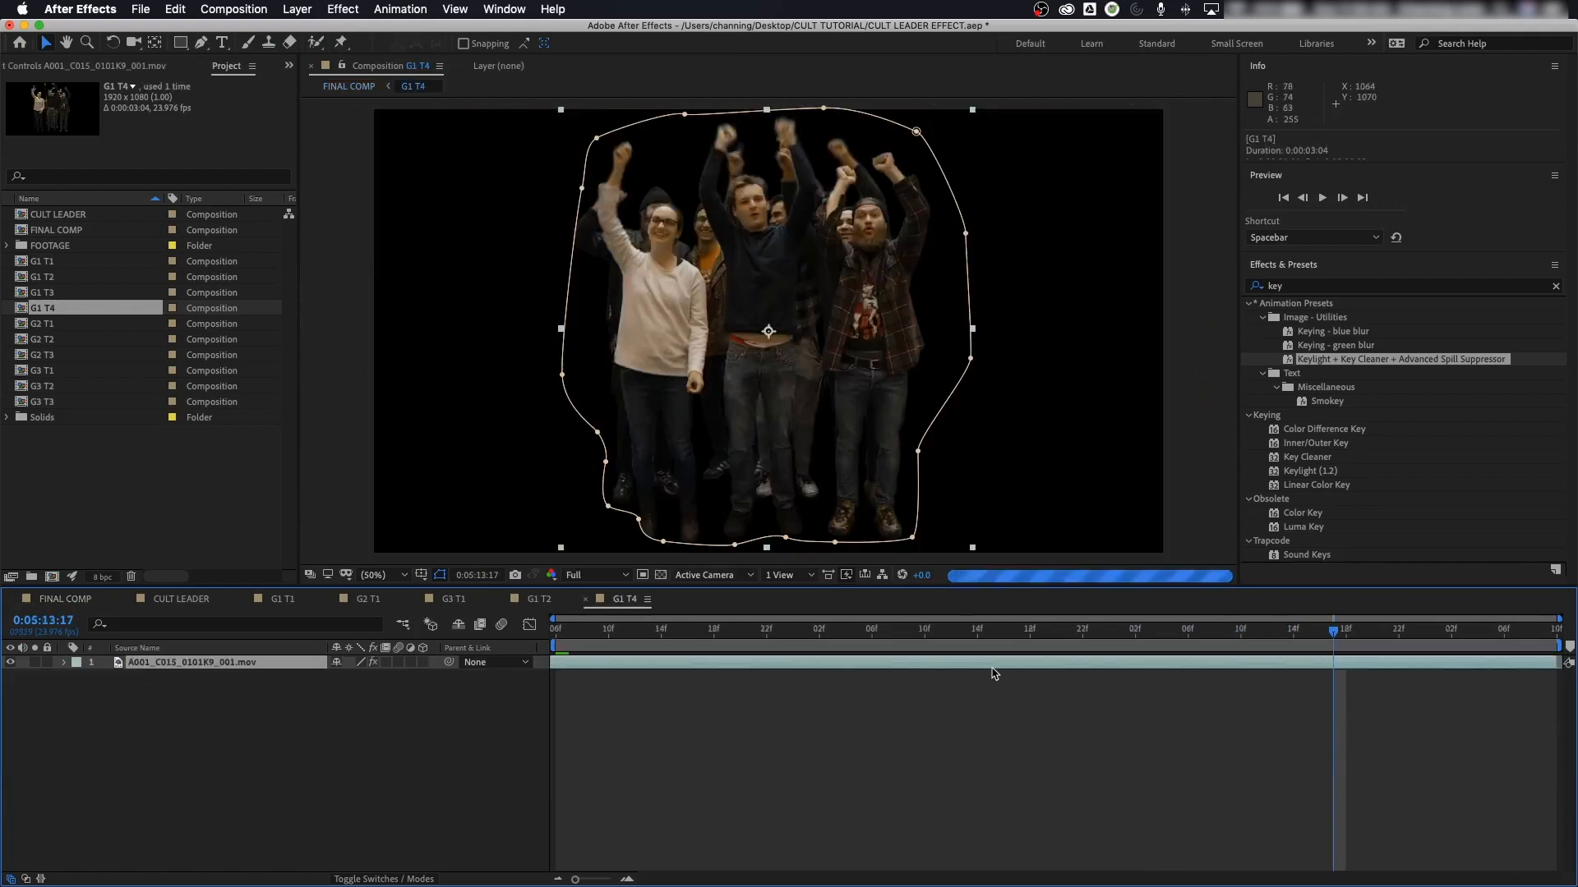
pyautogui.moveTo(949, 668); pyautogui.dragTo(781, 665)
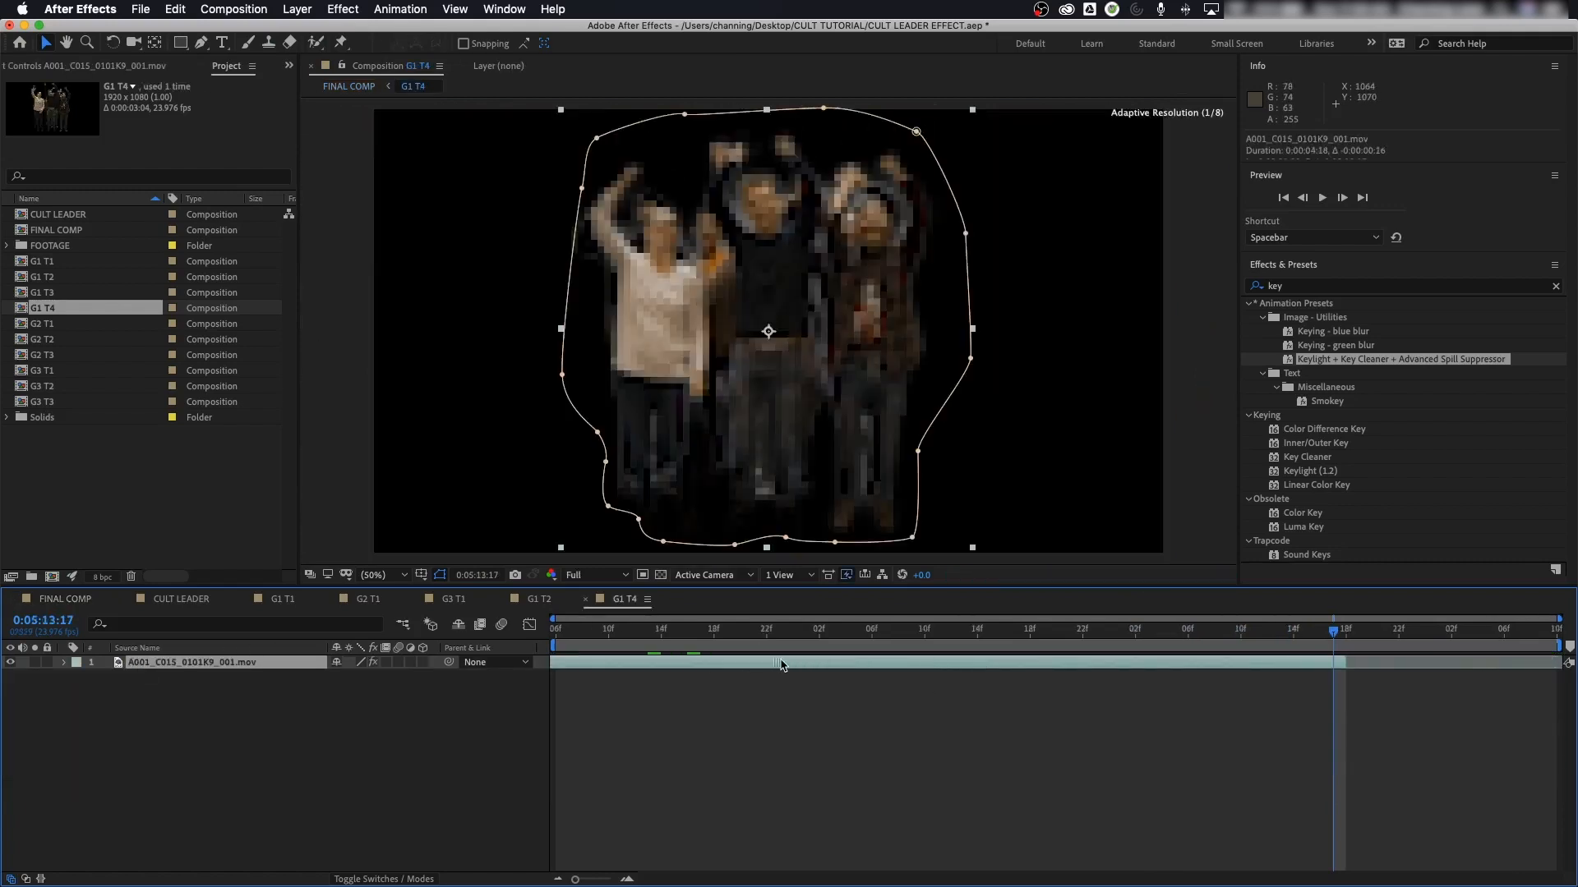
pyautogui.moveTo(1345, 662); pyautogui.dragTo(1550, 682)
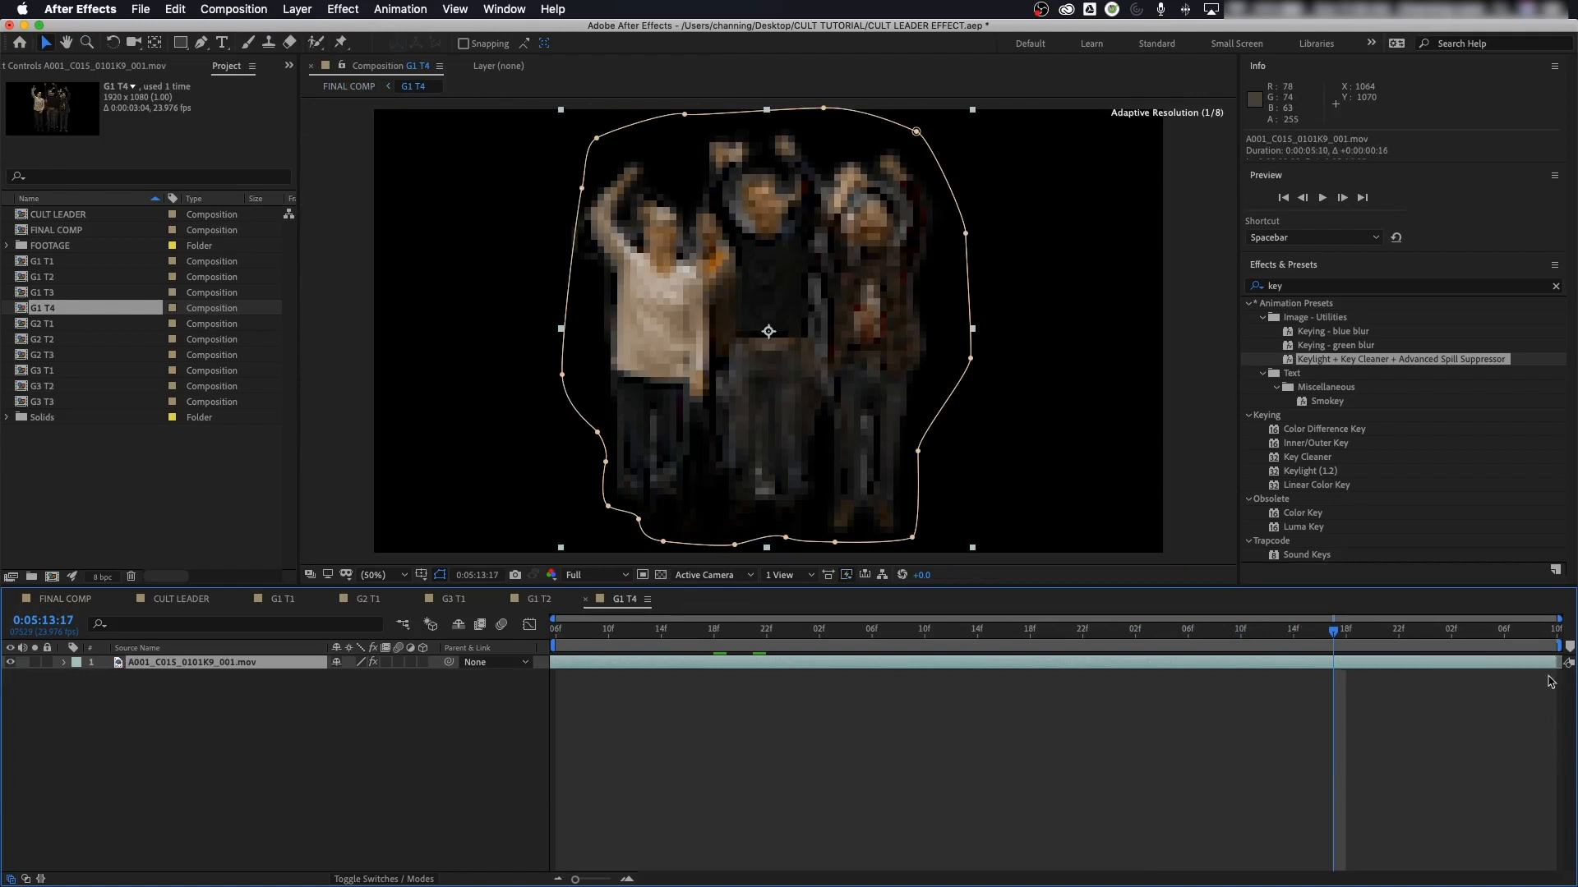
pyautogui.click(65, 599)
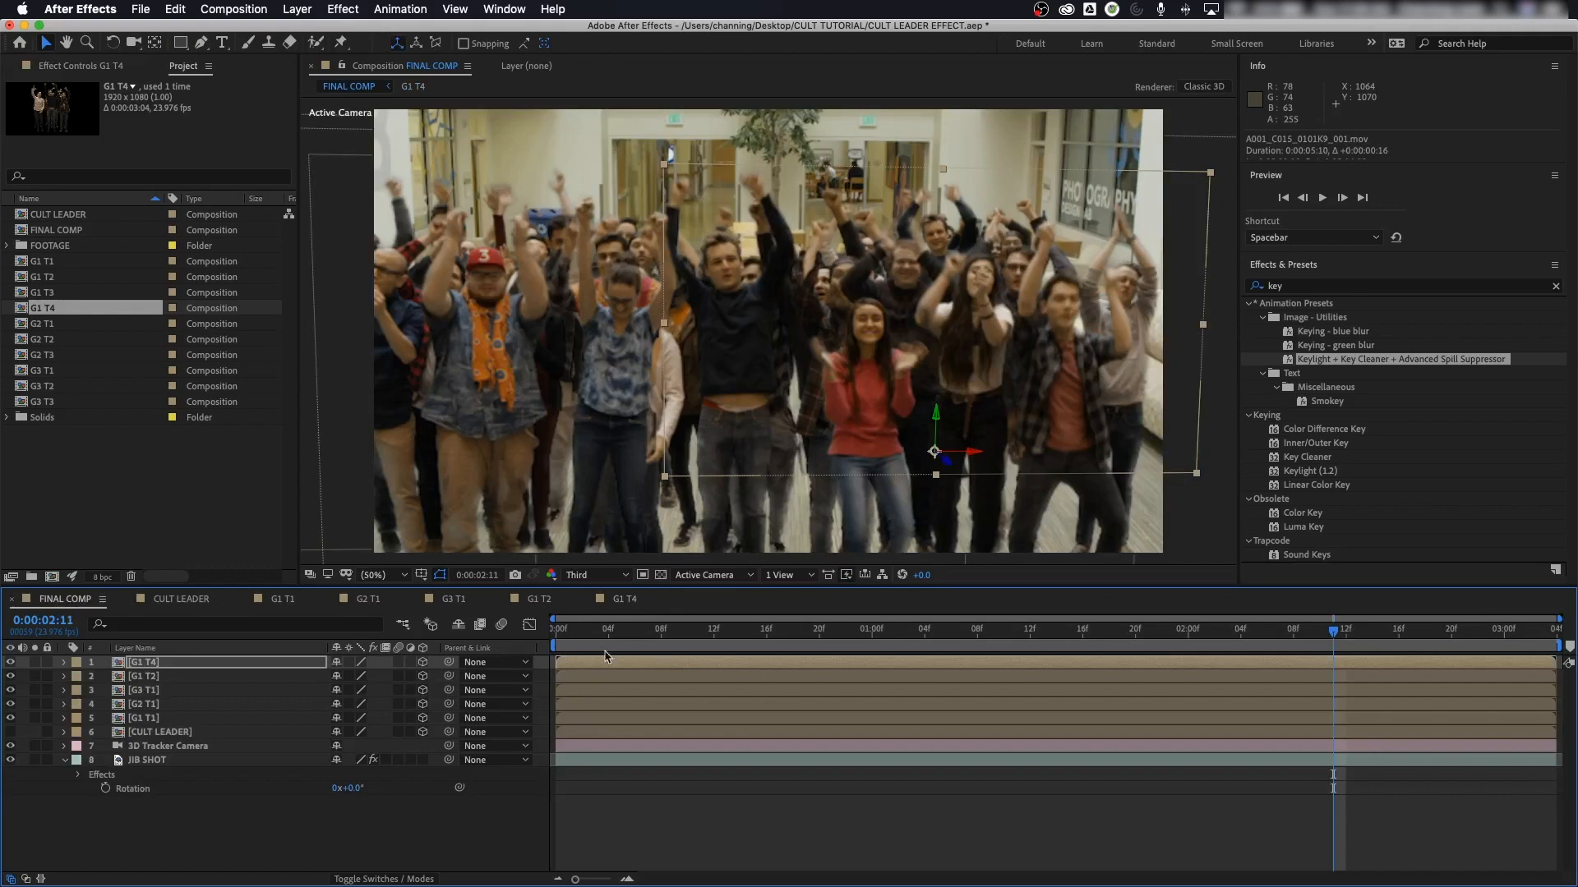
# Step: Preview the crowd composite in FINAL COMP and go to 0:00:00:13
pyautogui.press('space')
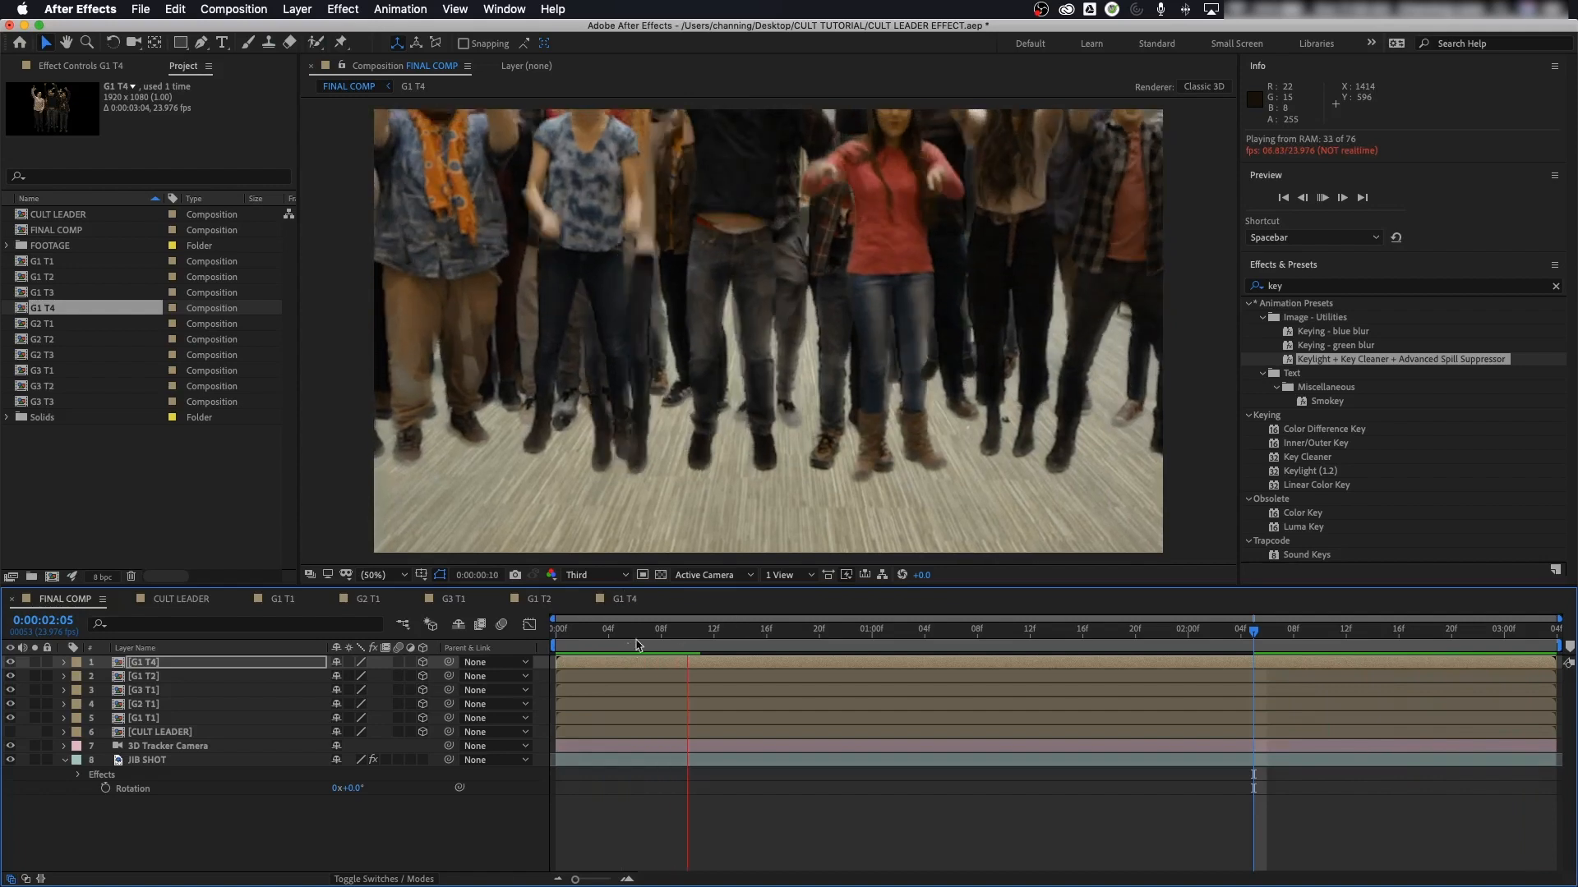
pyautogui.press('space')
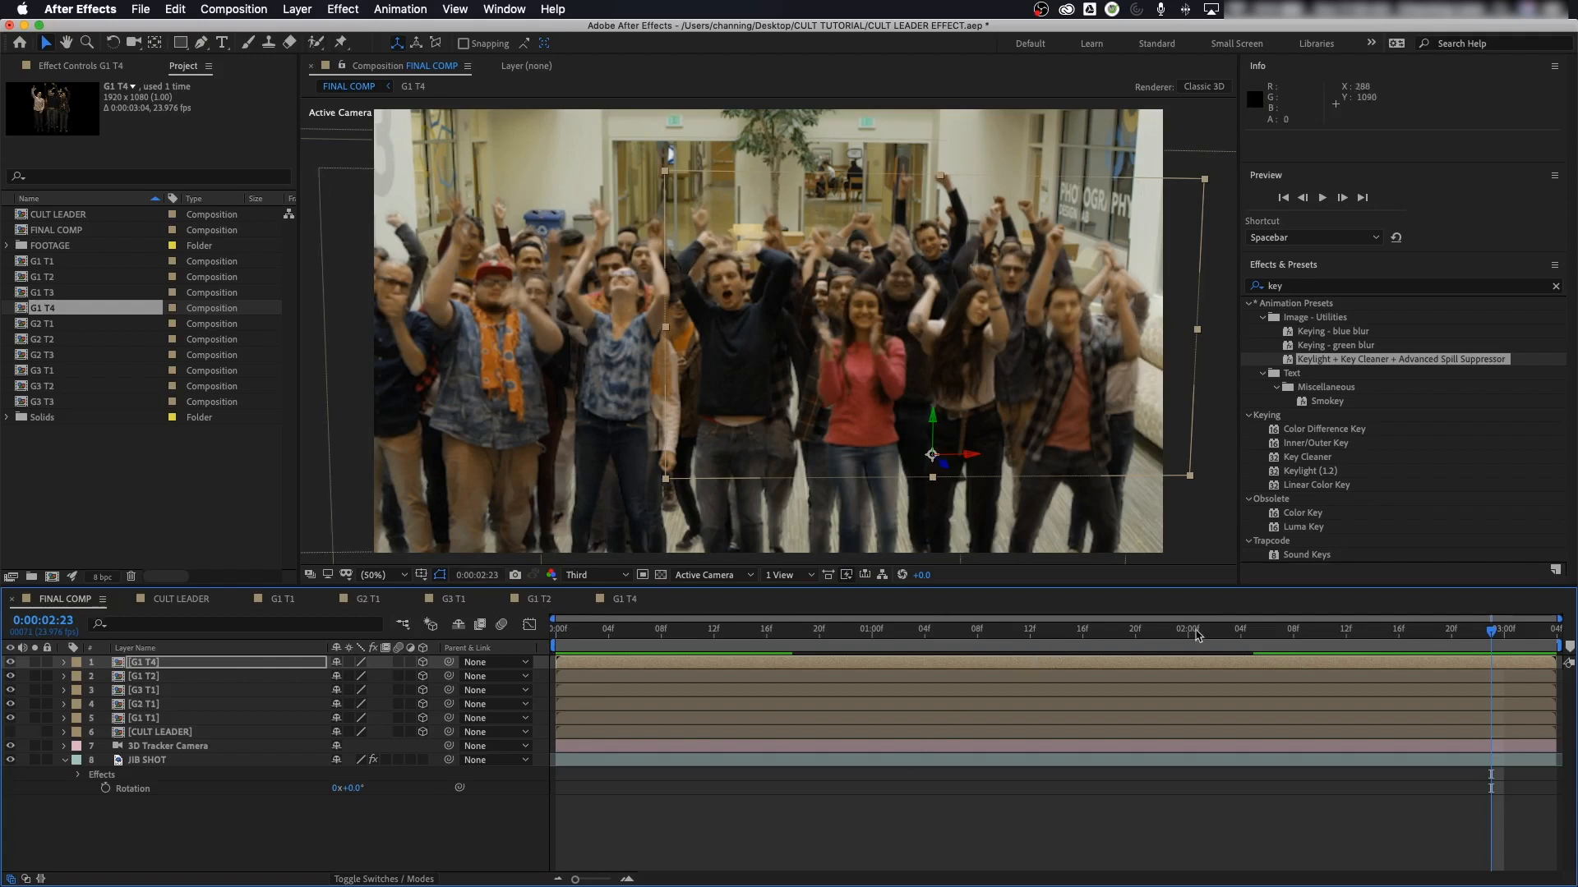
pyautogui.moveTo(1188, 634); pyautogui.dragTo(726, 641)
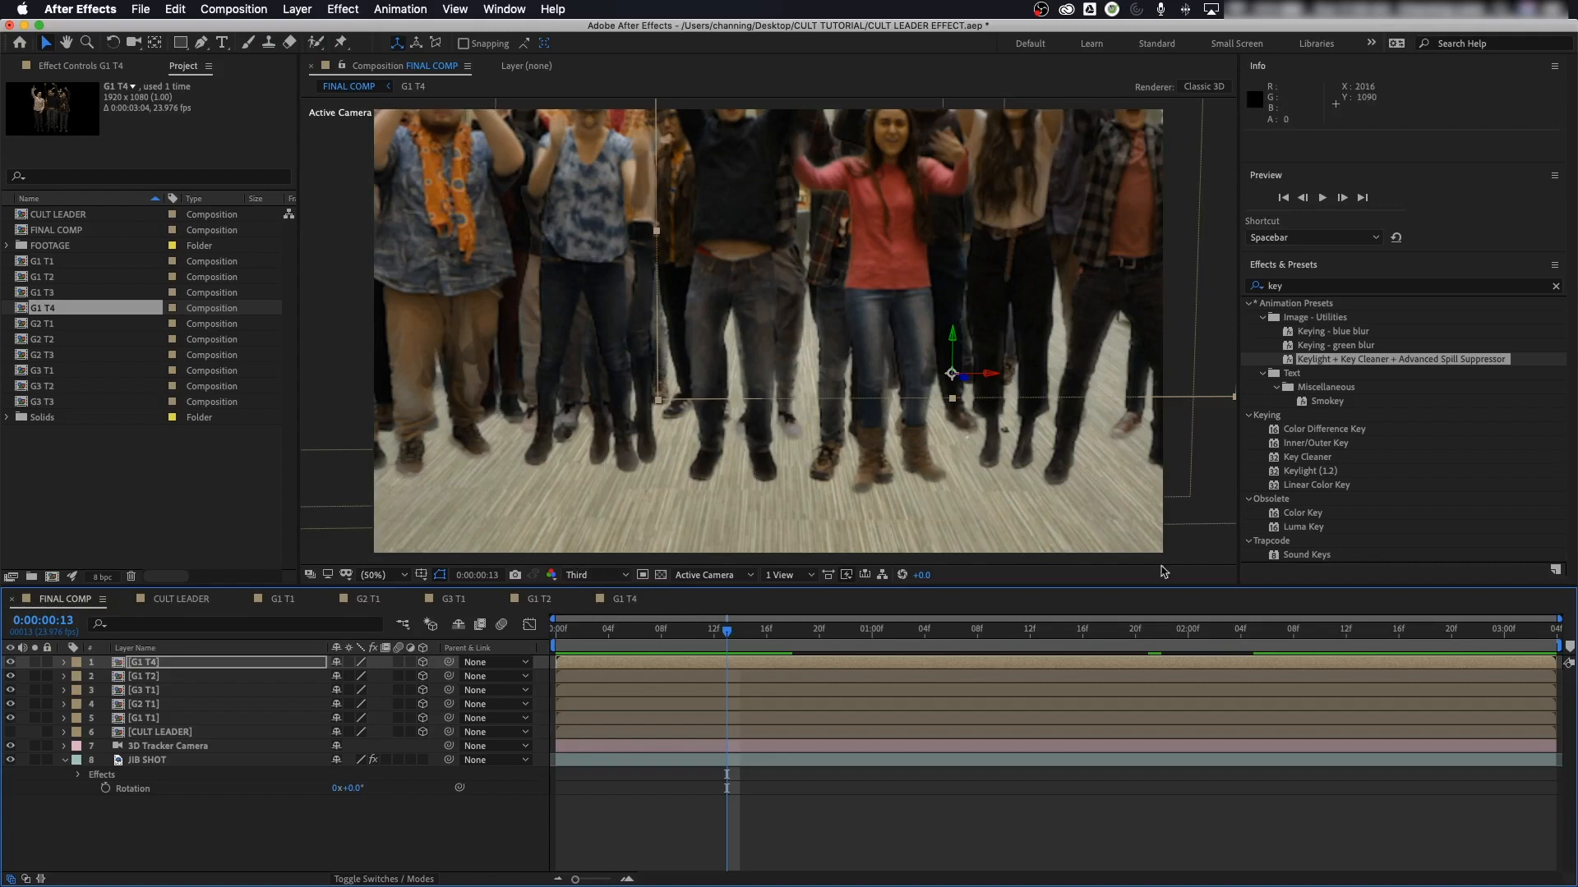
pyautogui.click(592, 575)
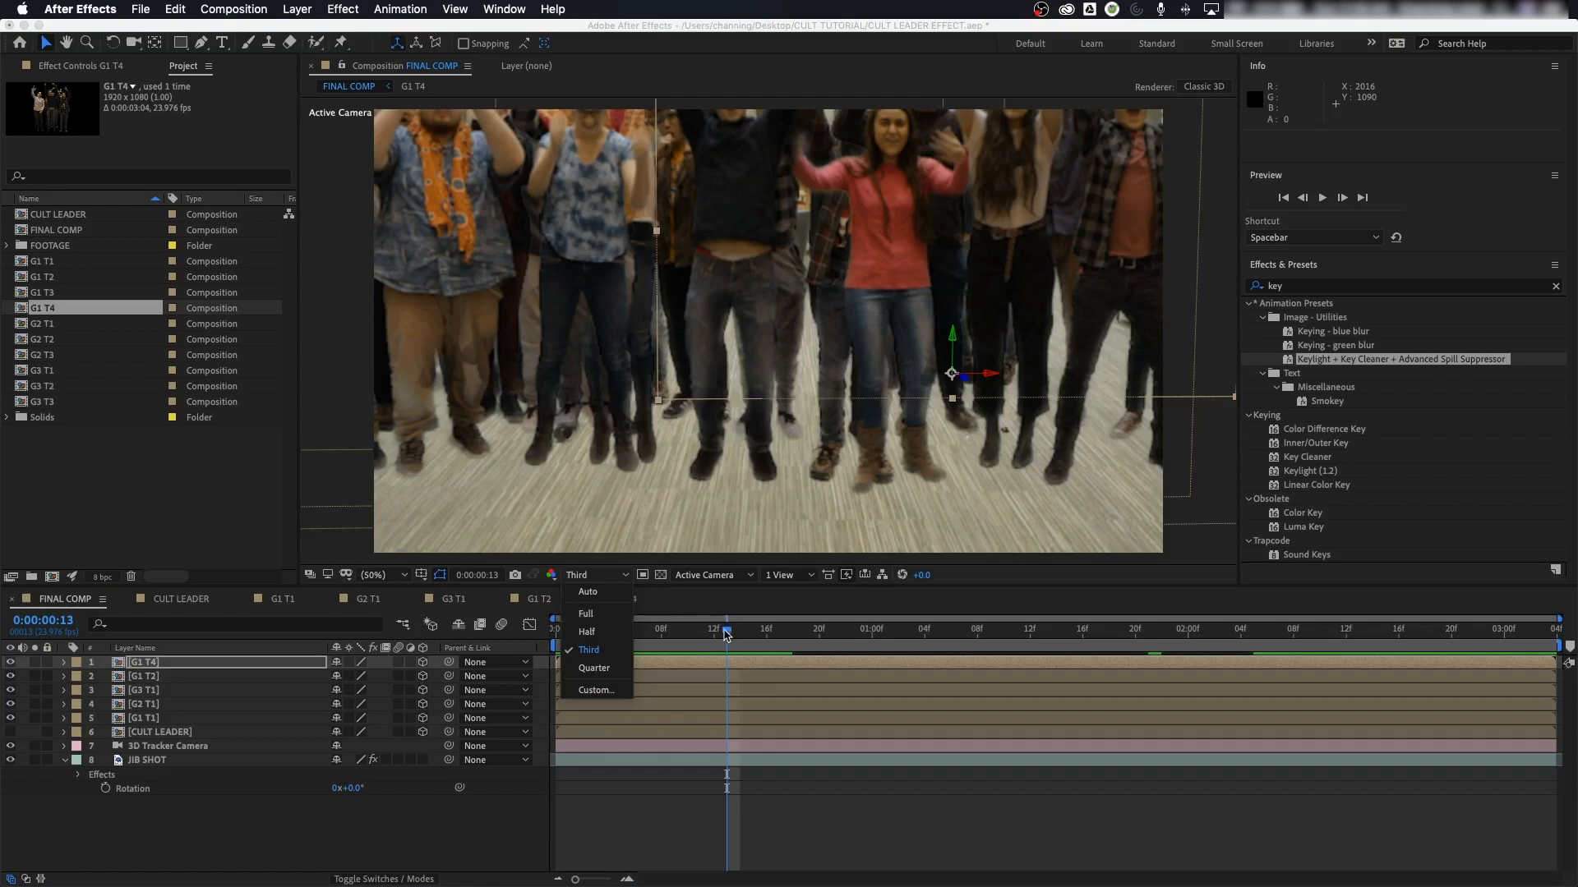
pyautogui.click(604, 683)
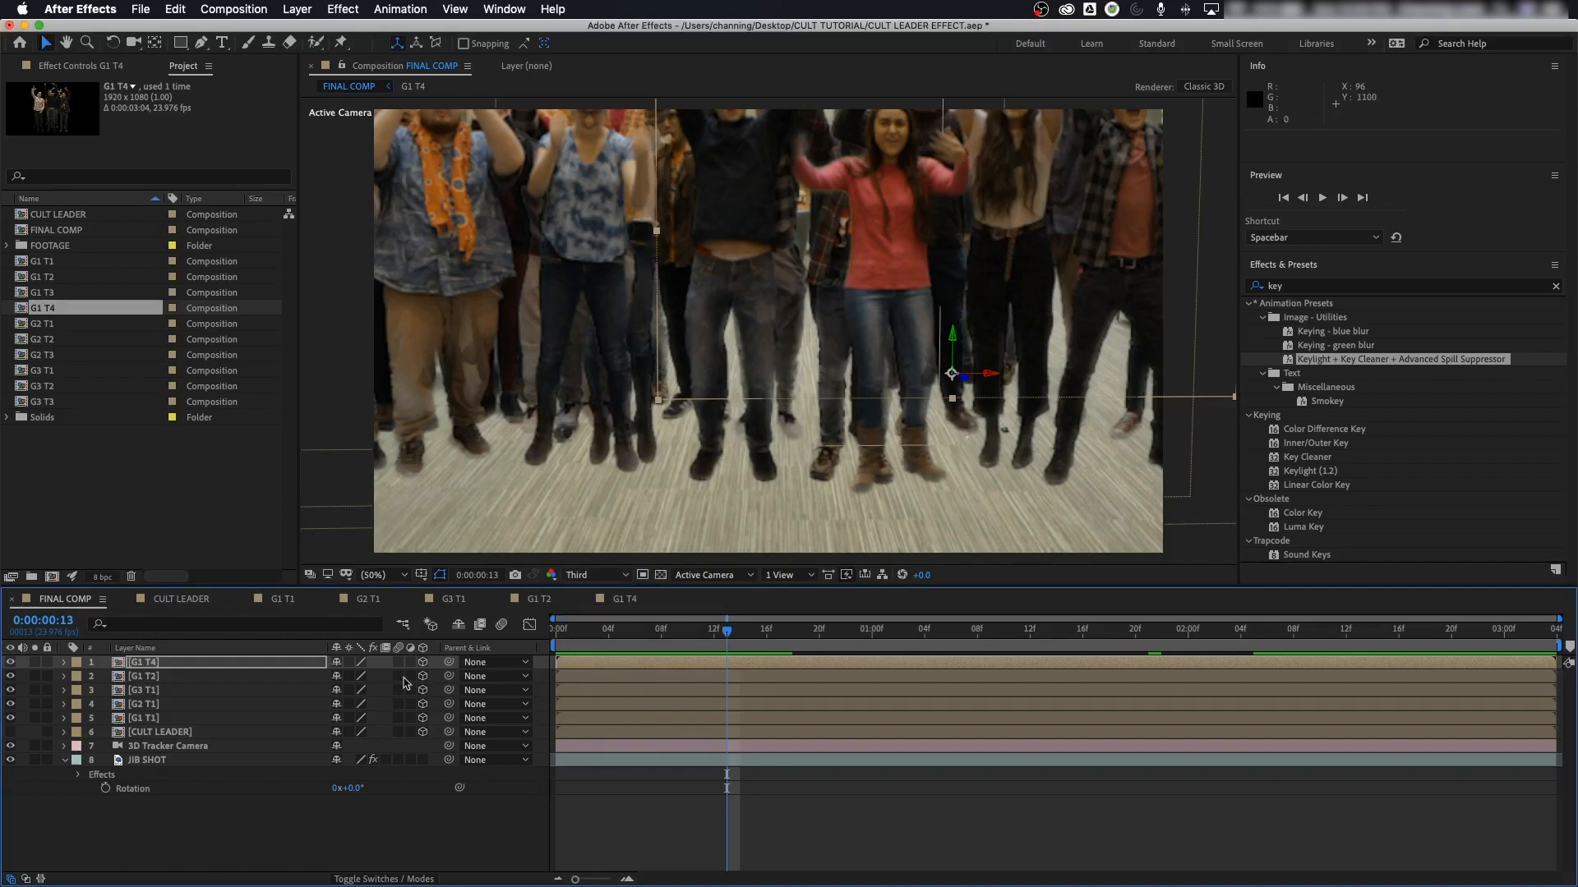
# Step: Duplicate the G1 T1 layer and rename the lower copy as G1 T1 SHADOW
pyautogui.click(132, 720)
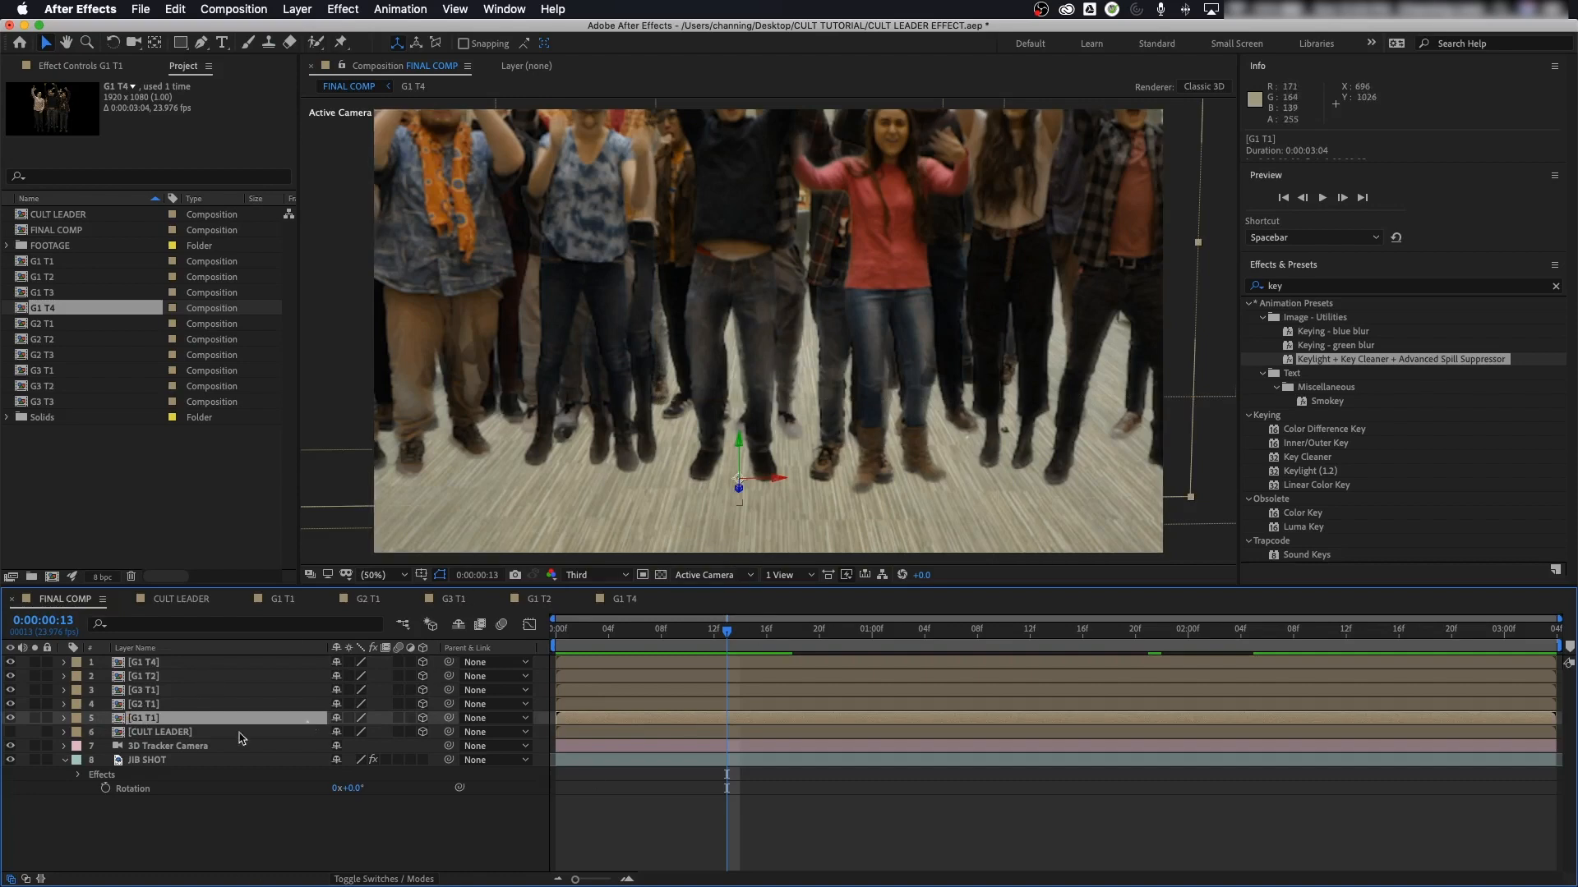
pyautogui.press('super+d')
pyautogui.click(117, 734)
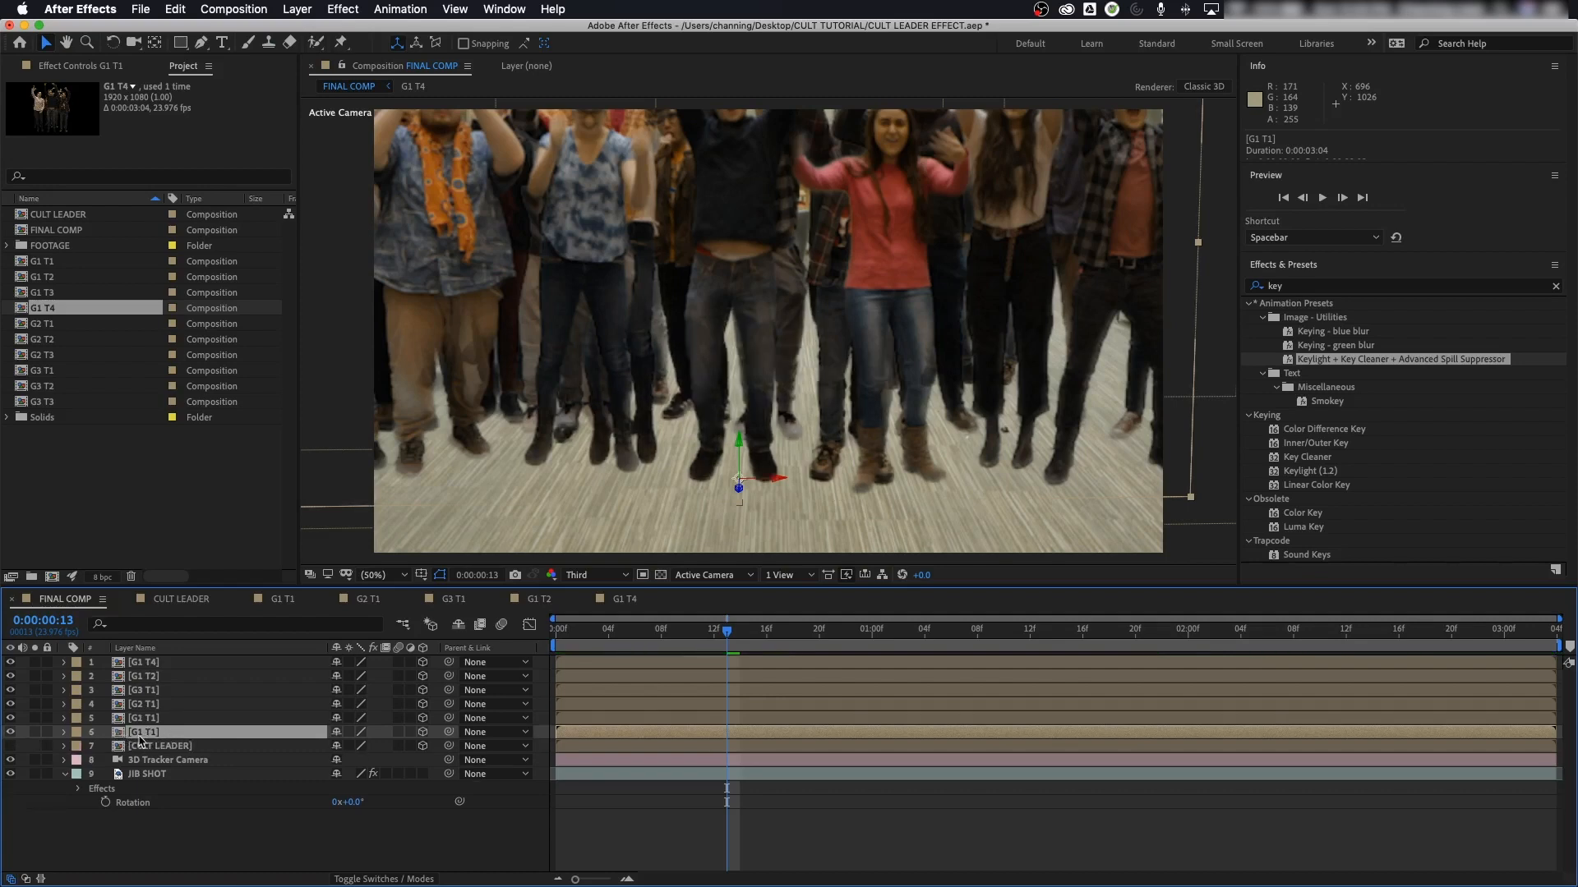
pyautogui.press('Return')
pyautogui.press('Right')
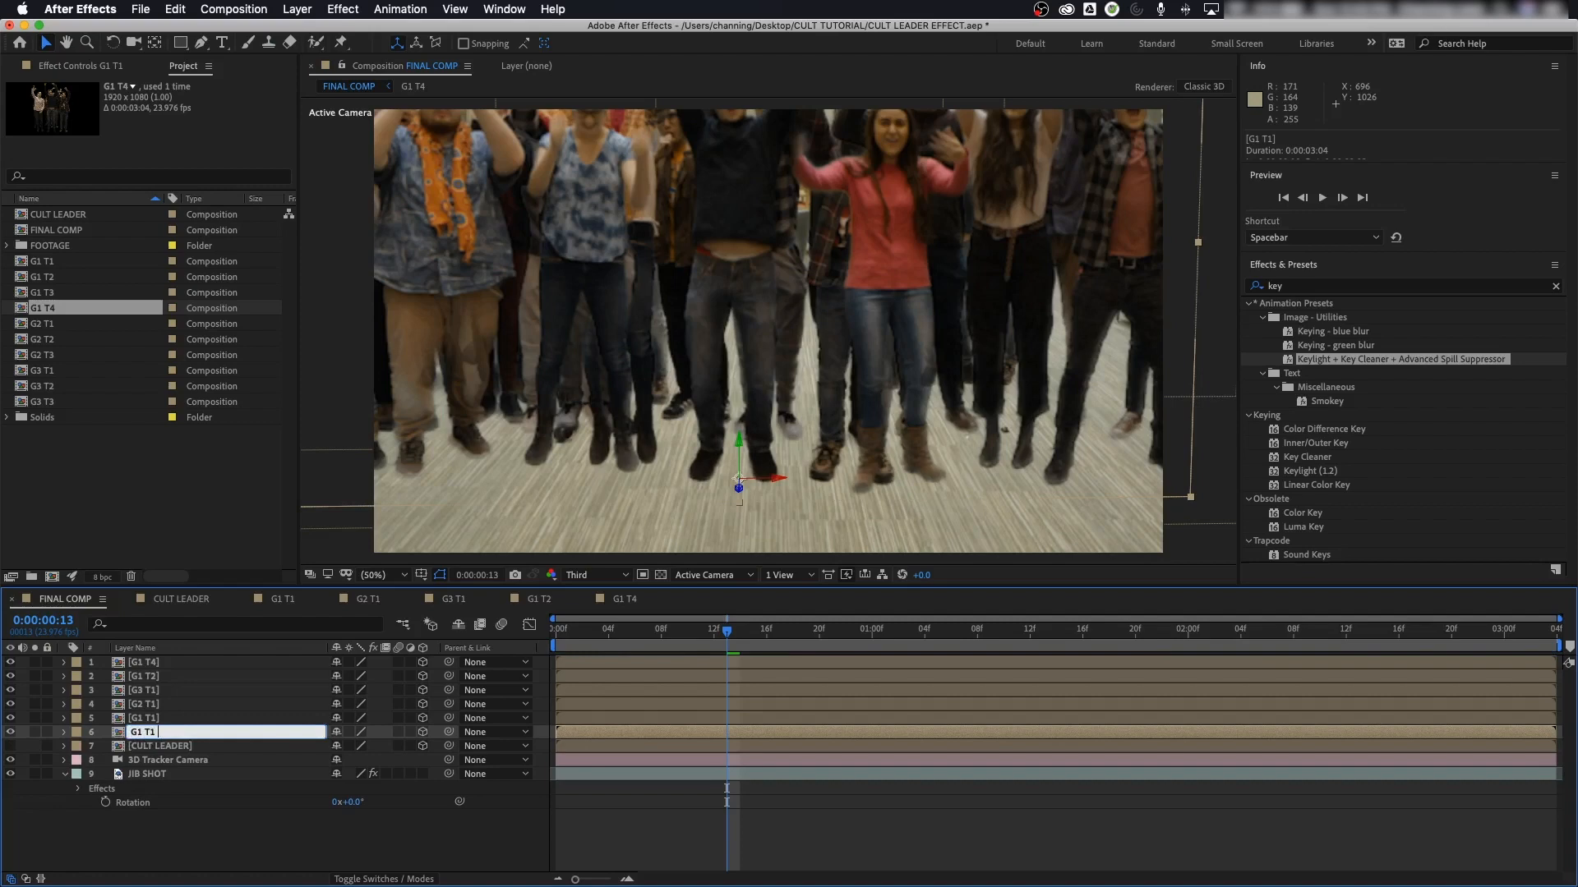
pyautogui.press('Return')
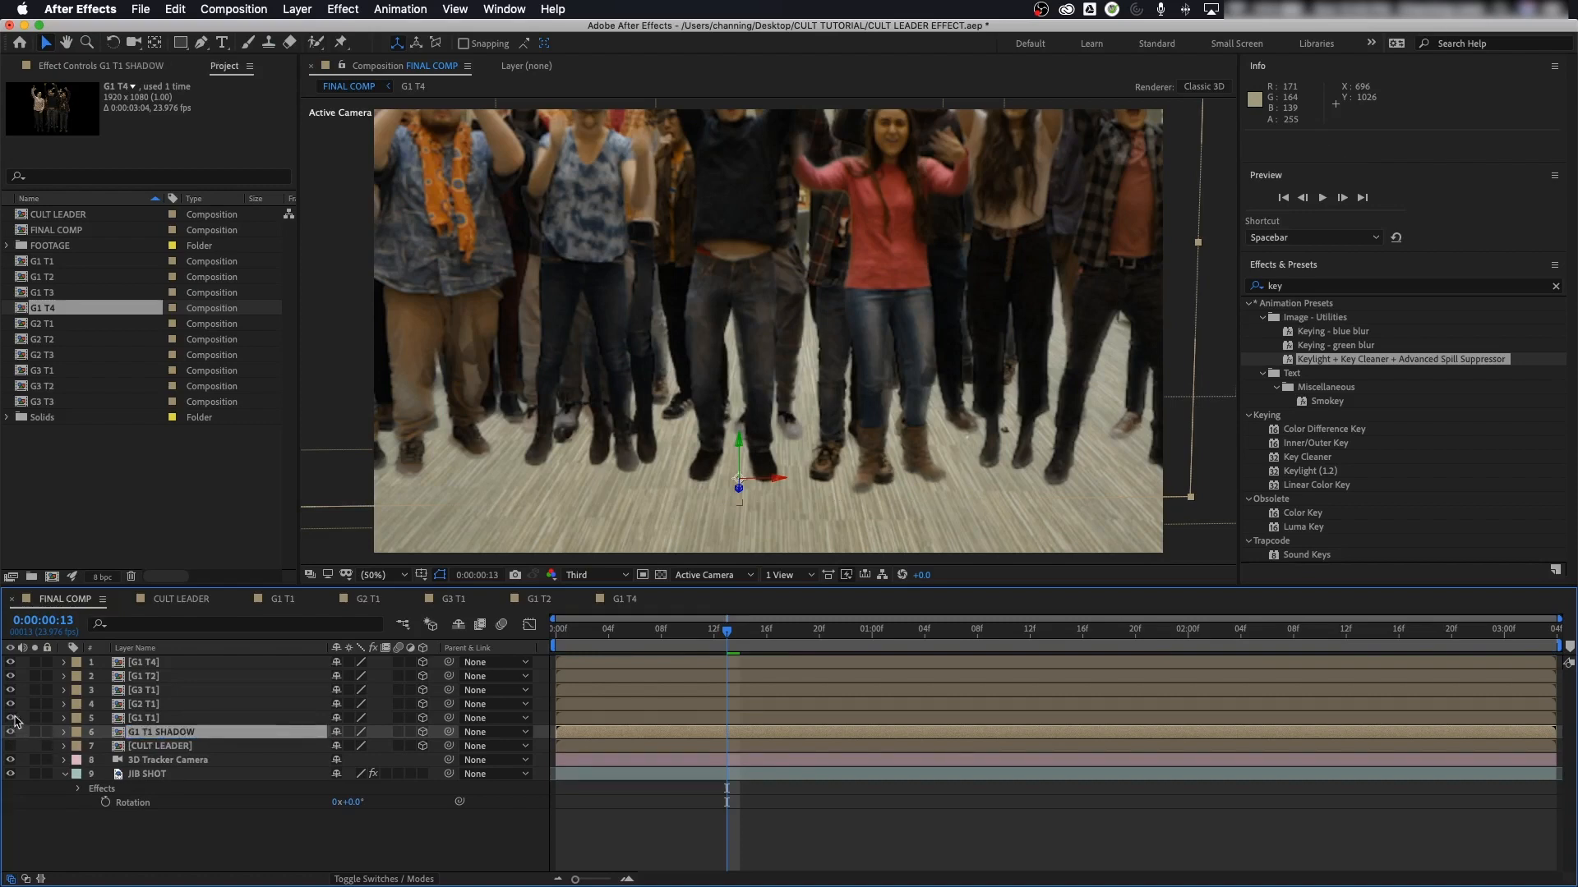
# Step: Hide the G1 T4, G1 T2, G3 T1, G2 T1 and G1 T1 layers to isolate G1 T1 SHADOW
pyautogui.click(144, 705)
pyautogui.keyDown('shift'); pyautogui.click(121, 664); pyautogui.keyUp('shift')
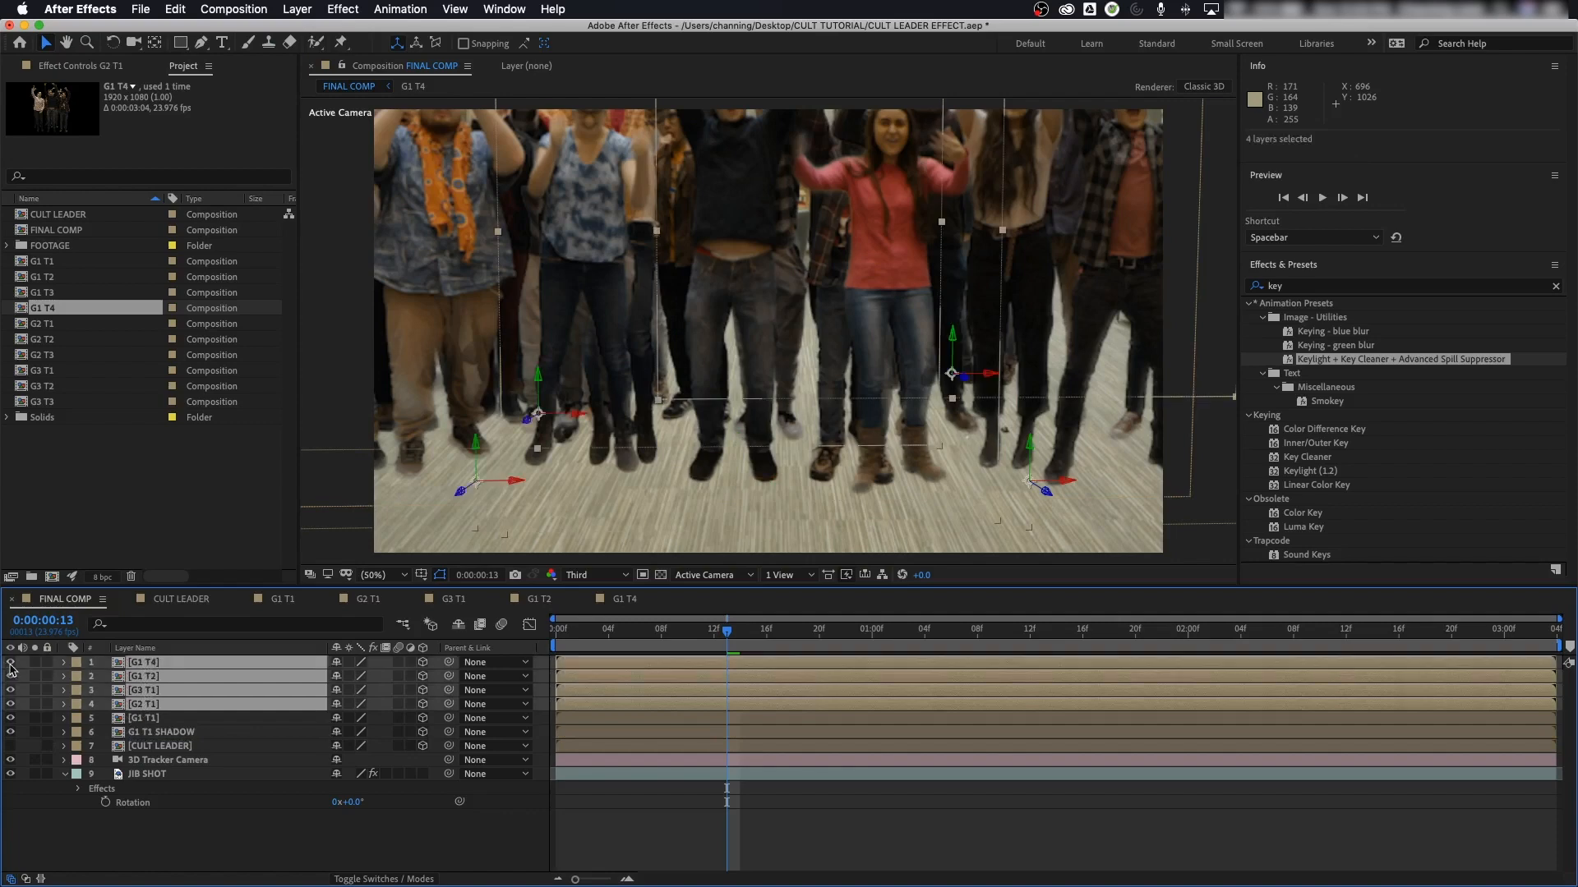
pyautogui.moveTo(9, 662); pyautogui.dragTo(10, 704)
pyautogui.click(135, 720)
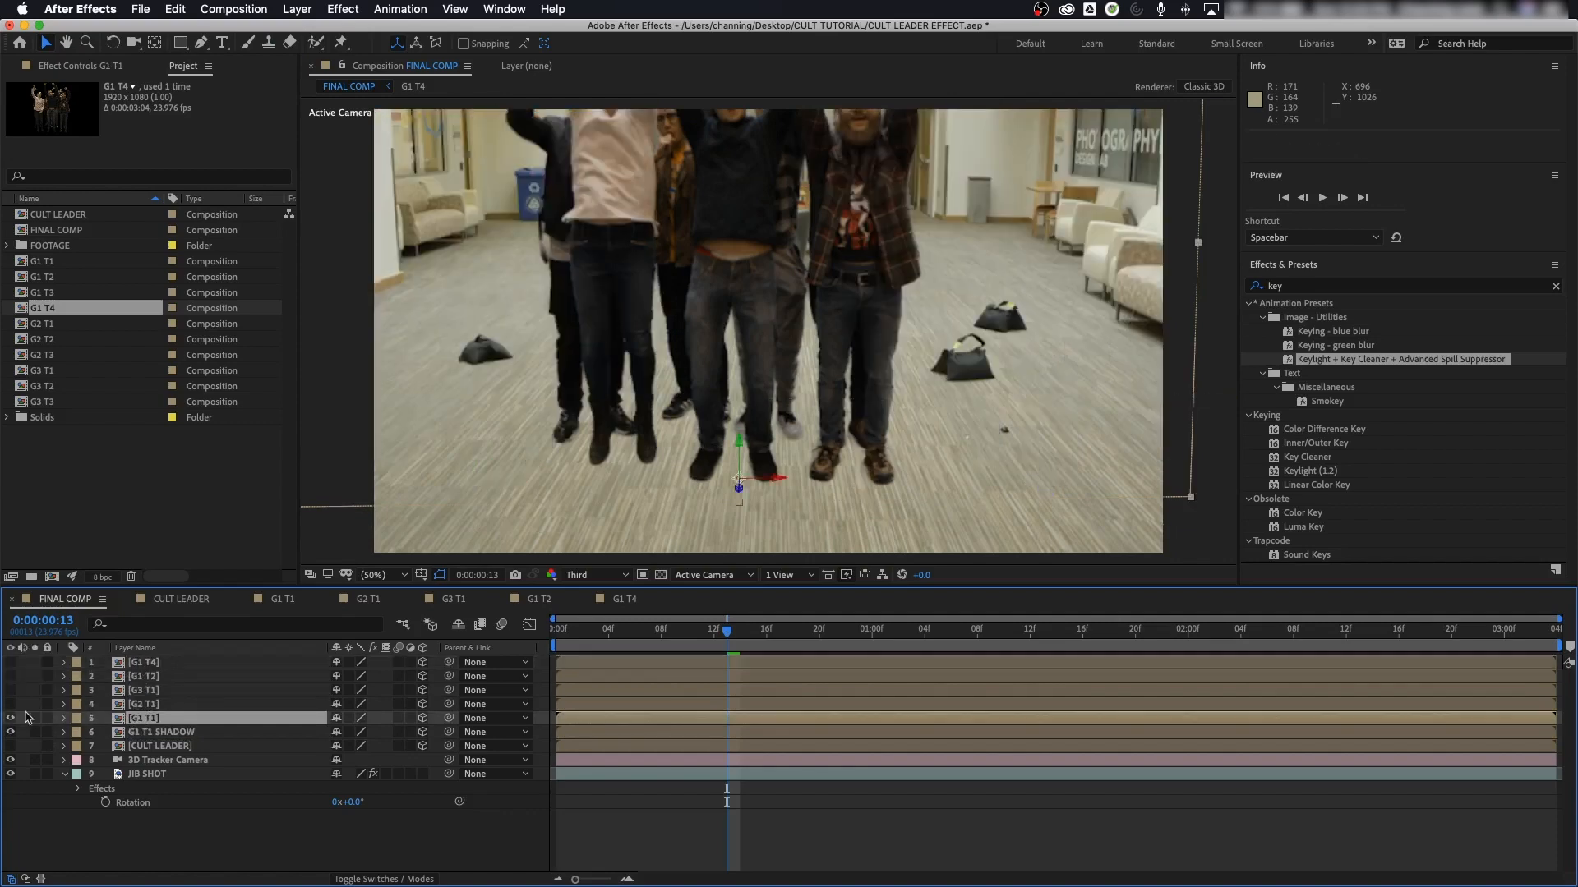
pyautogui.click(9, 719)
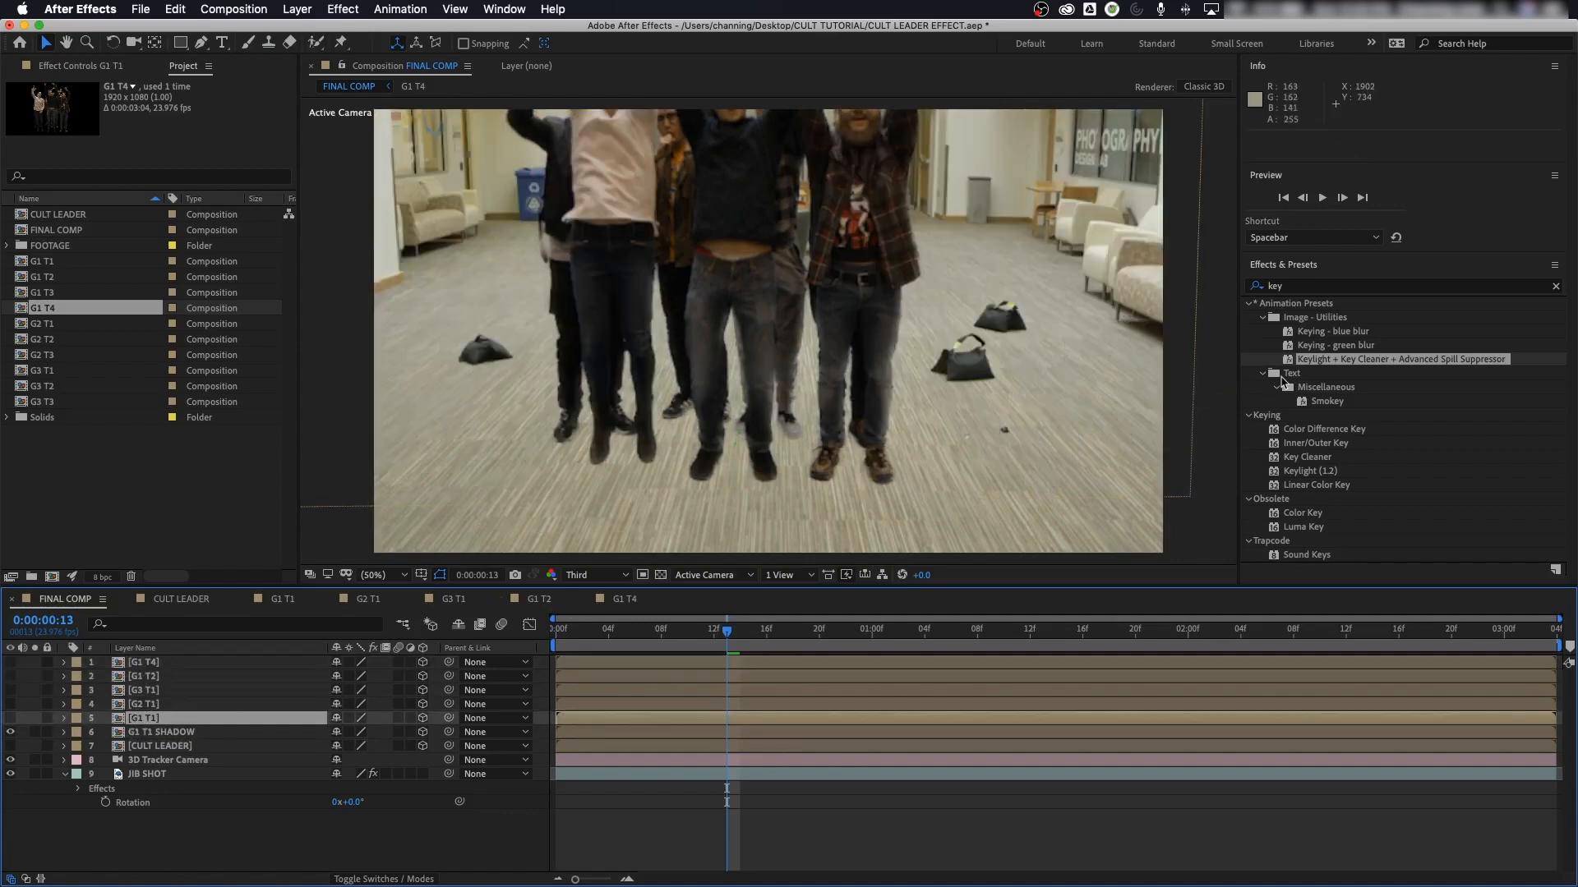
# Step: Apply Lumetri Color to G1 T1 SHADOW and lower its Exposure to -7.0 to blacken the figures
pyautogui.click(1378, 365)
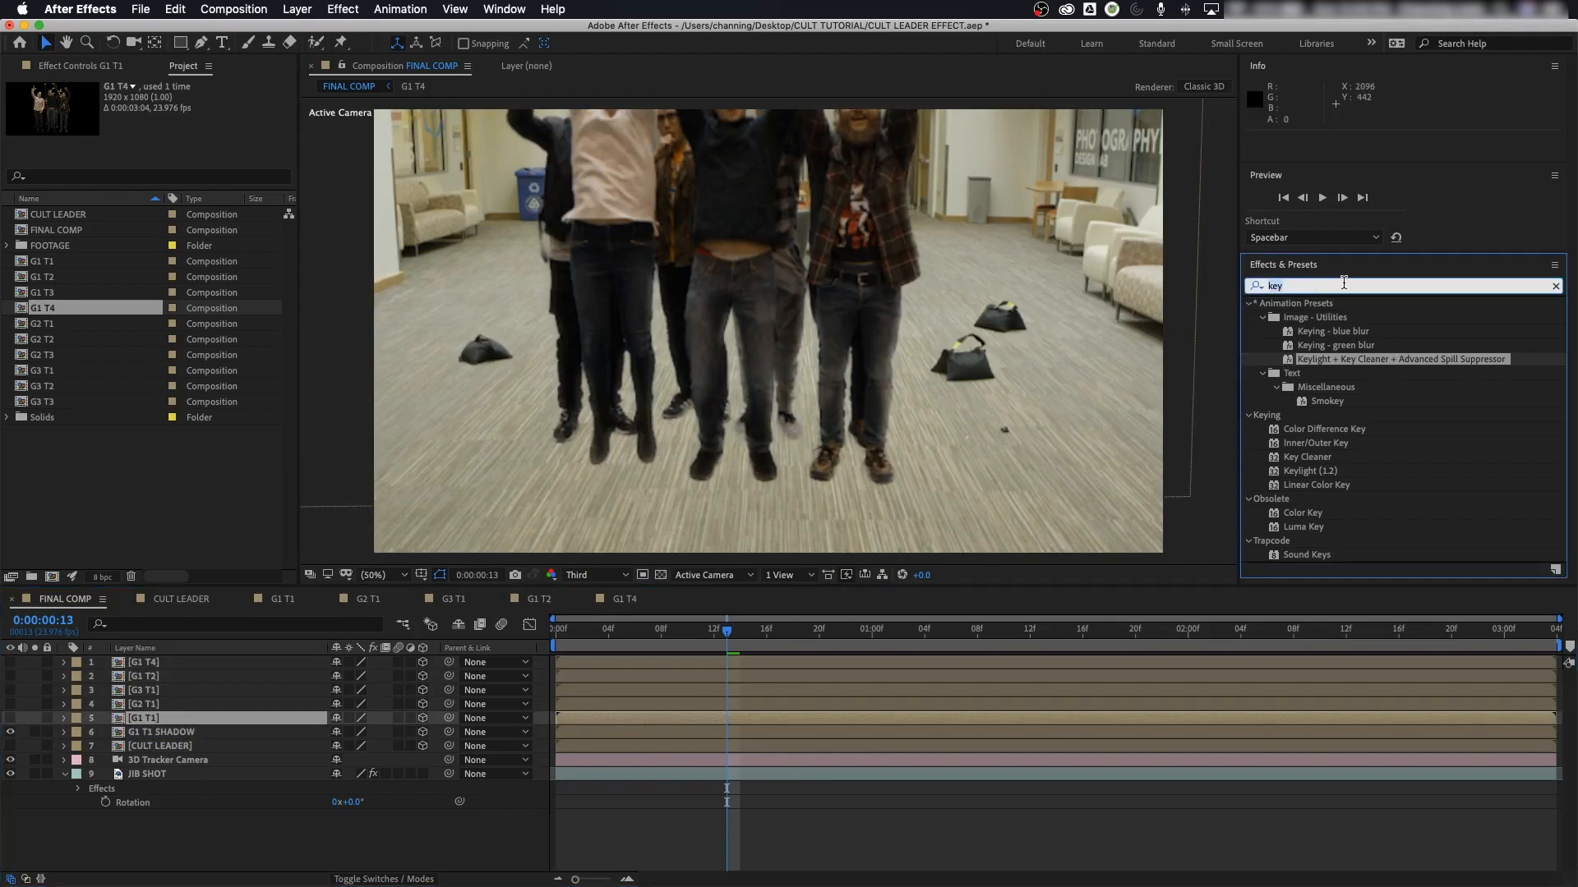
pyautogui.write('lumetri')
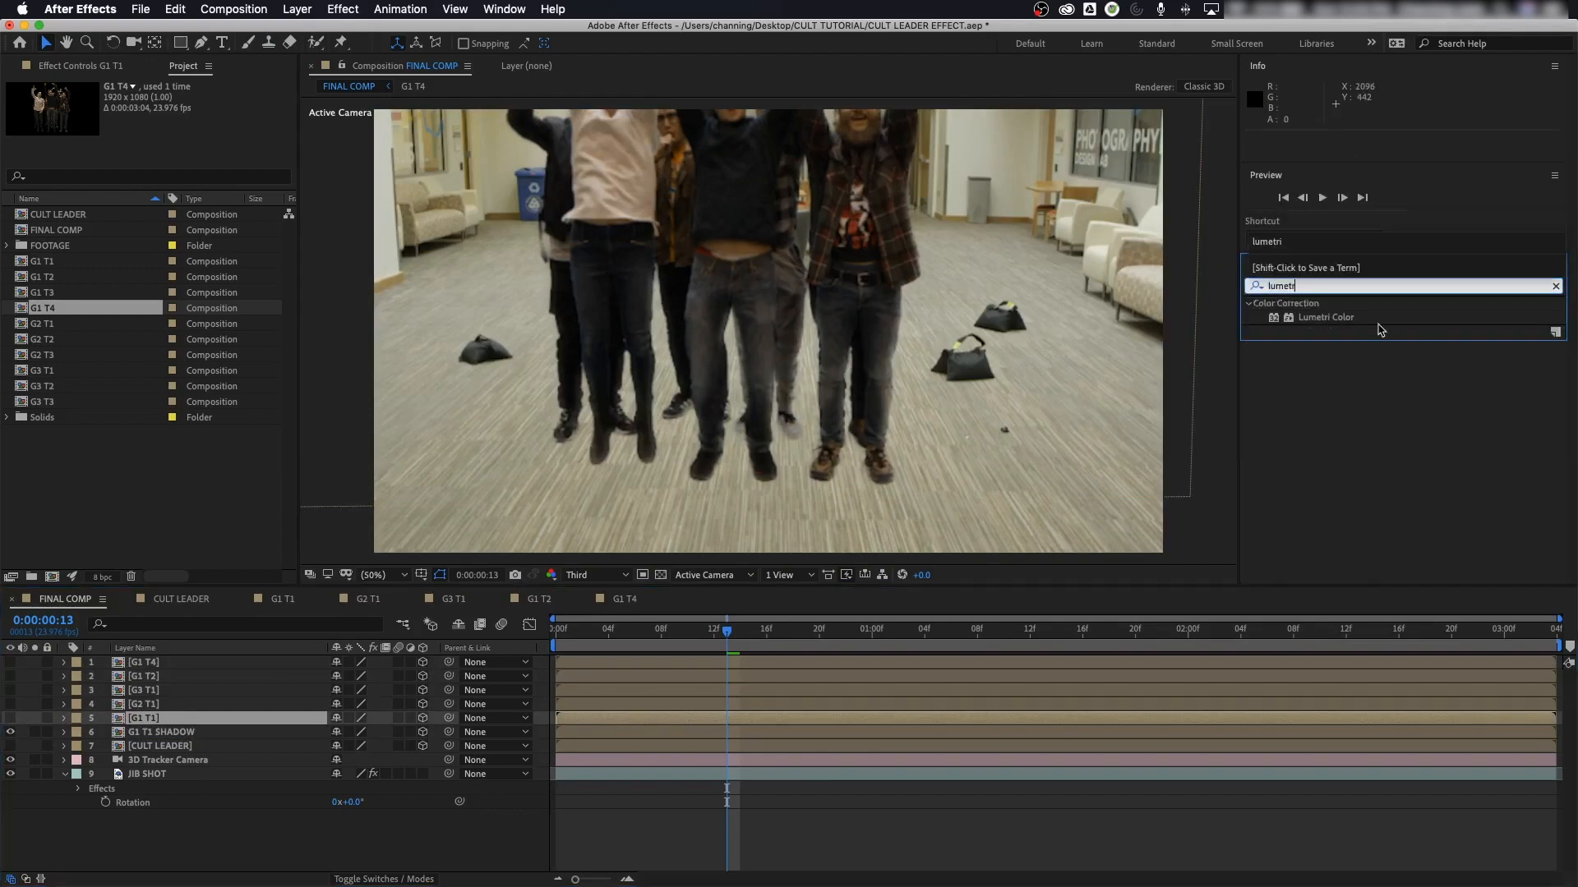
pyautogui.moveTo(1349, 322); pyautogui.dragTo(849, 334)
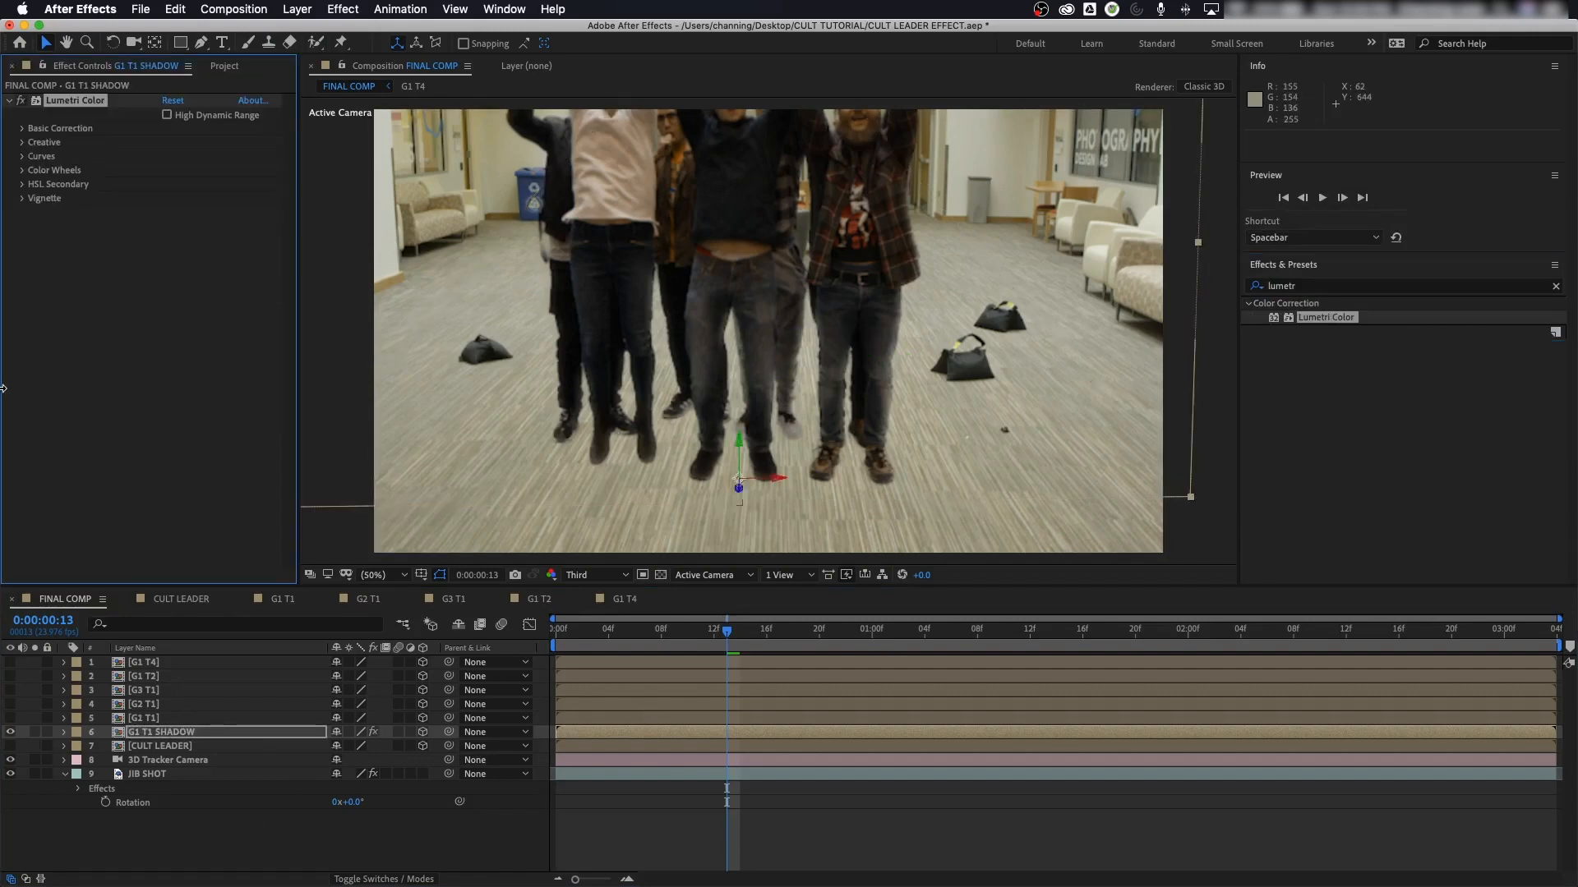
pyautogui.click(22, 129)
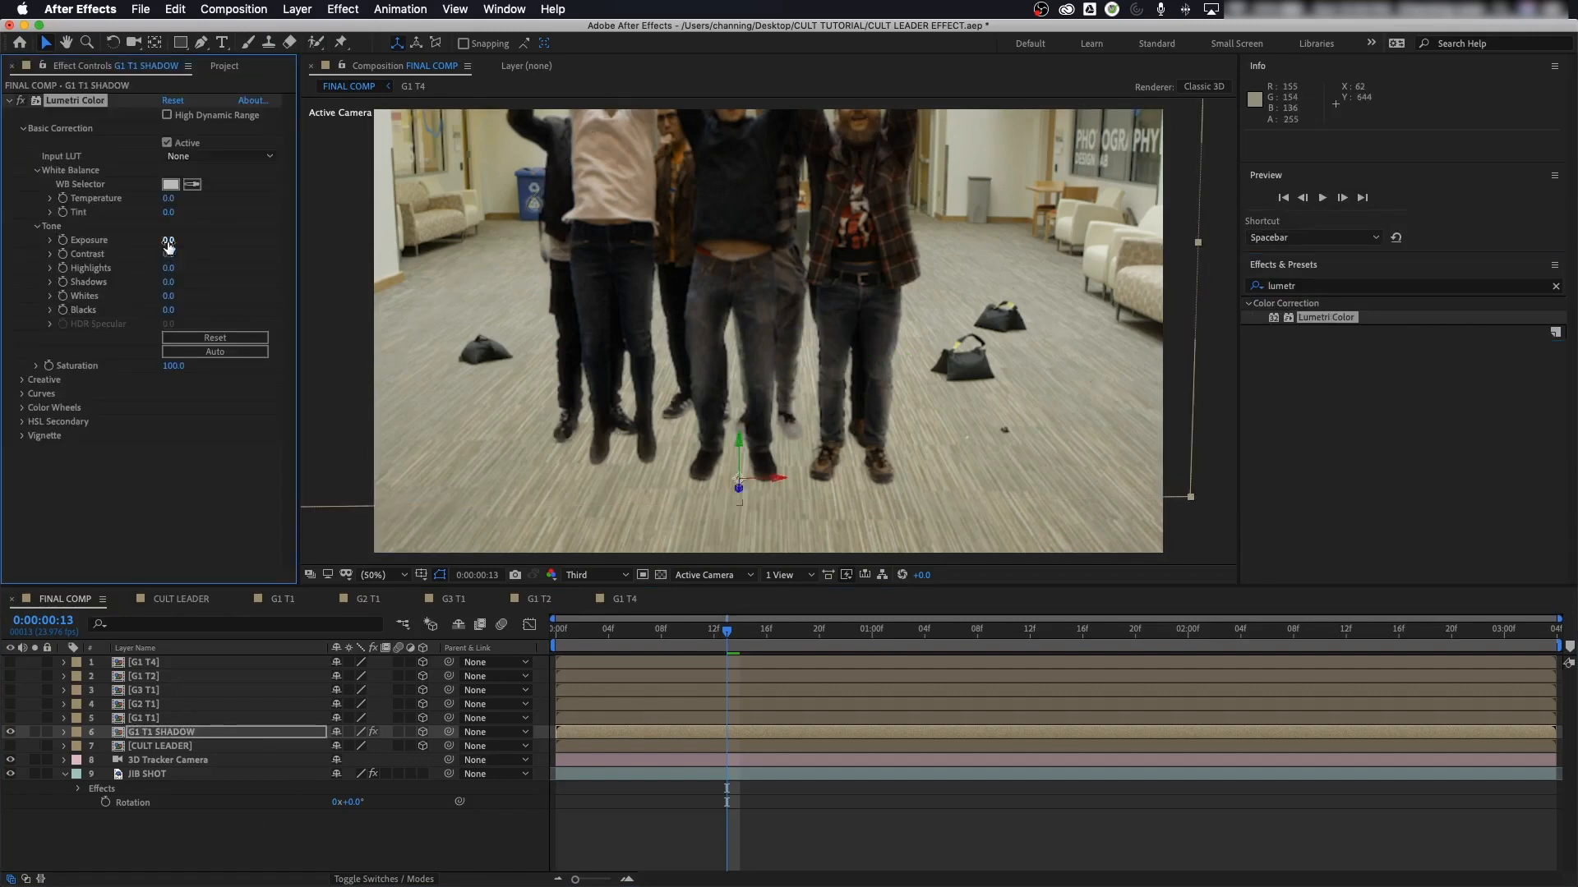
pyautogui.moveTo(169, 240); pyautogui.dragTo(49, 242)
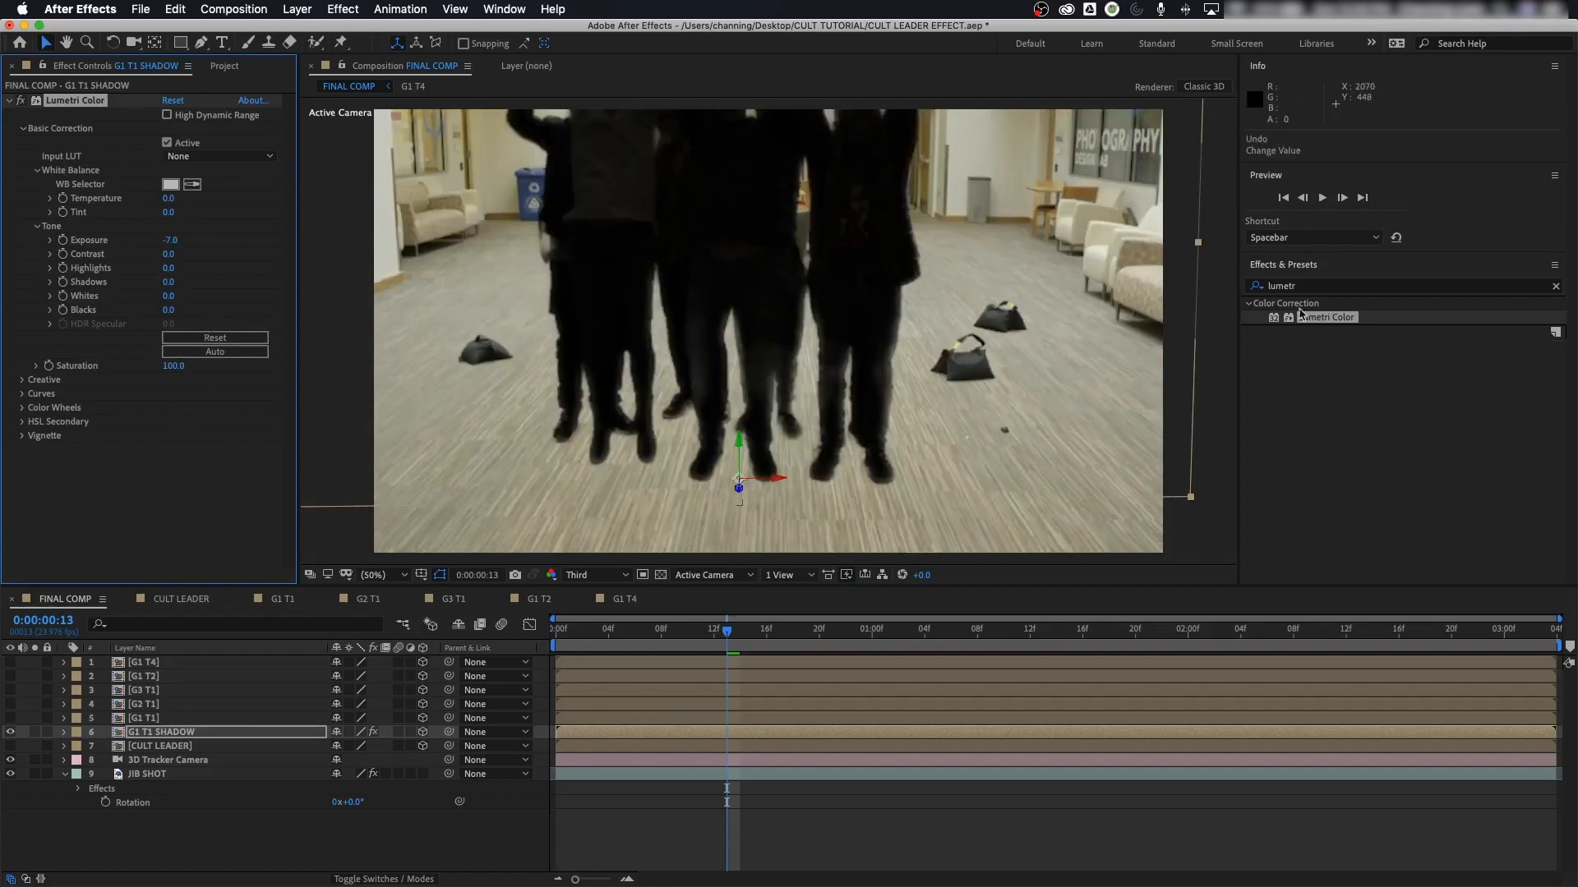
# Step: Add Camera Lens Blur to G1 T1 SHADOW and set its Blur Radius to 47
pyautogui.click(1315, 286)
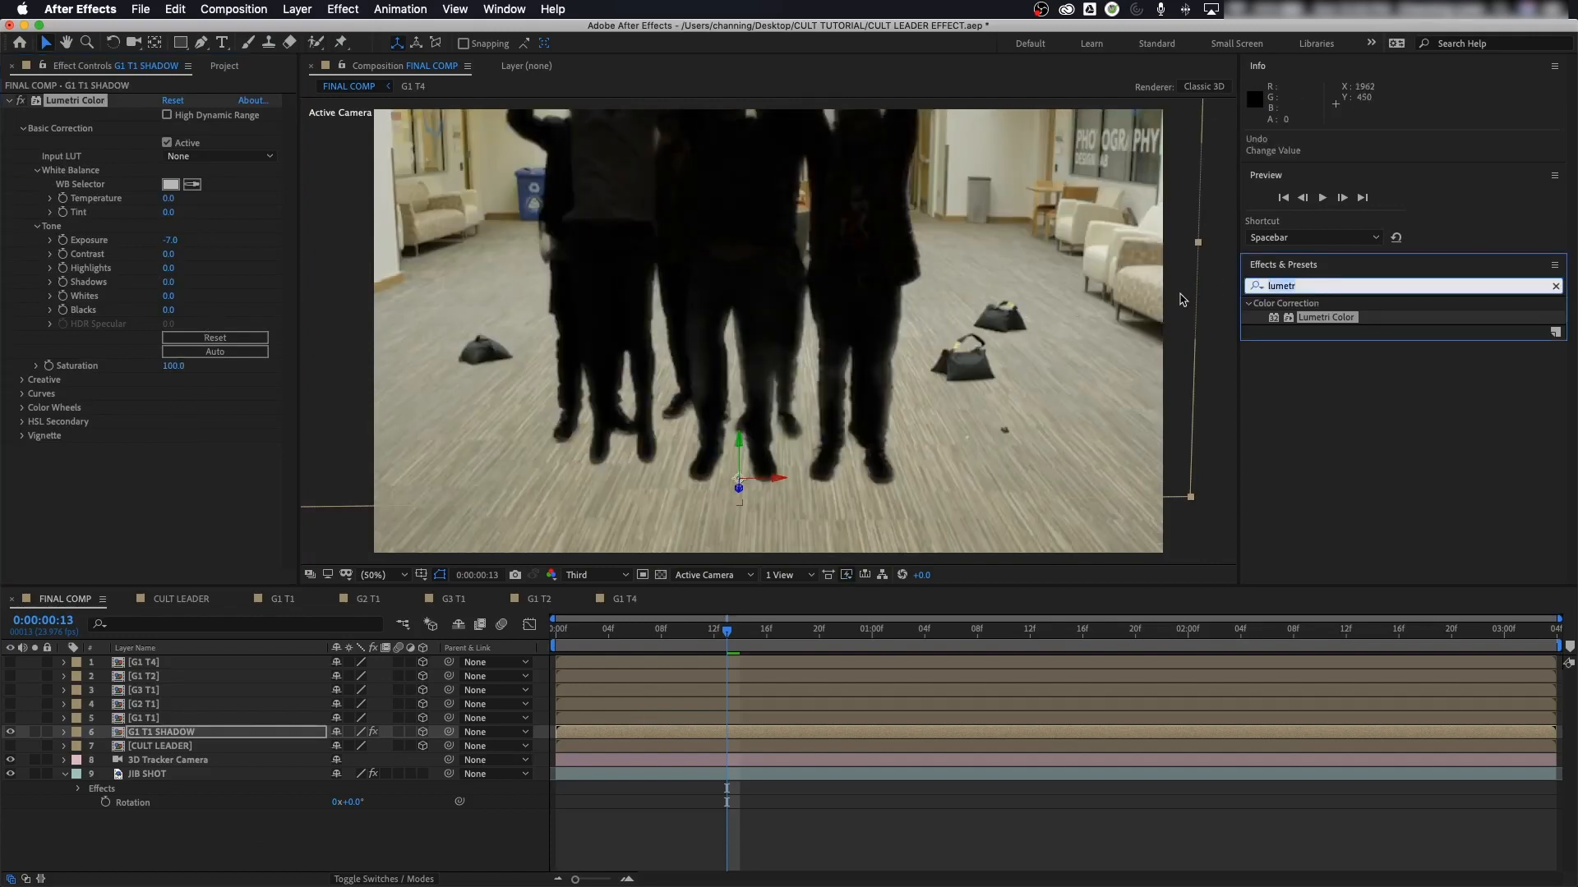
pyautogui.write('camer')
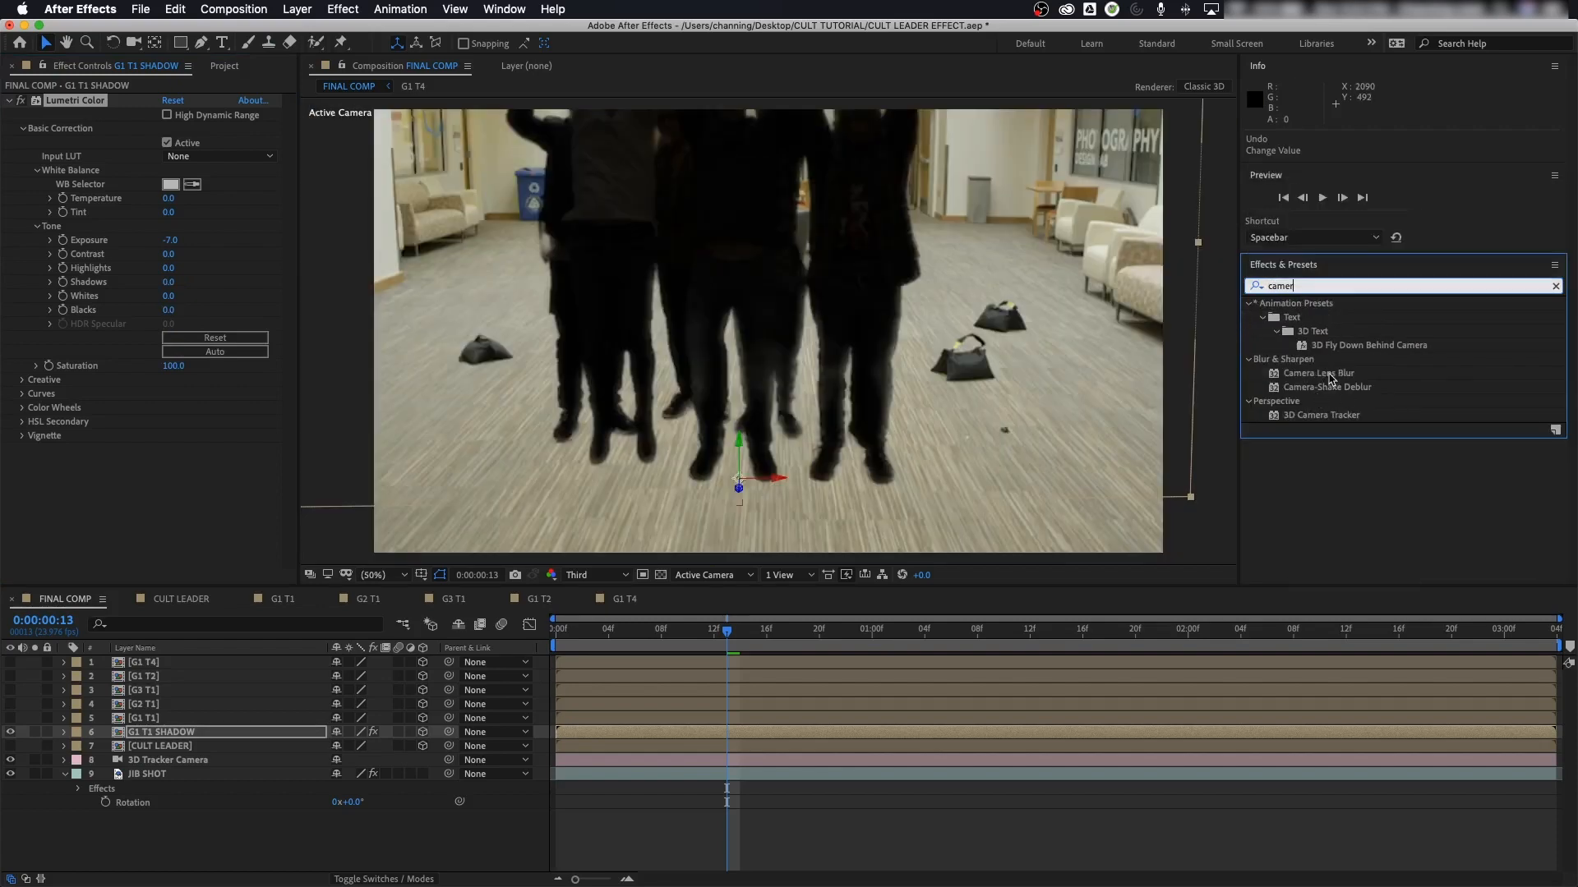
pyautogui.doubleClick(1319, 373)
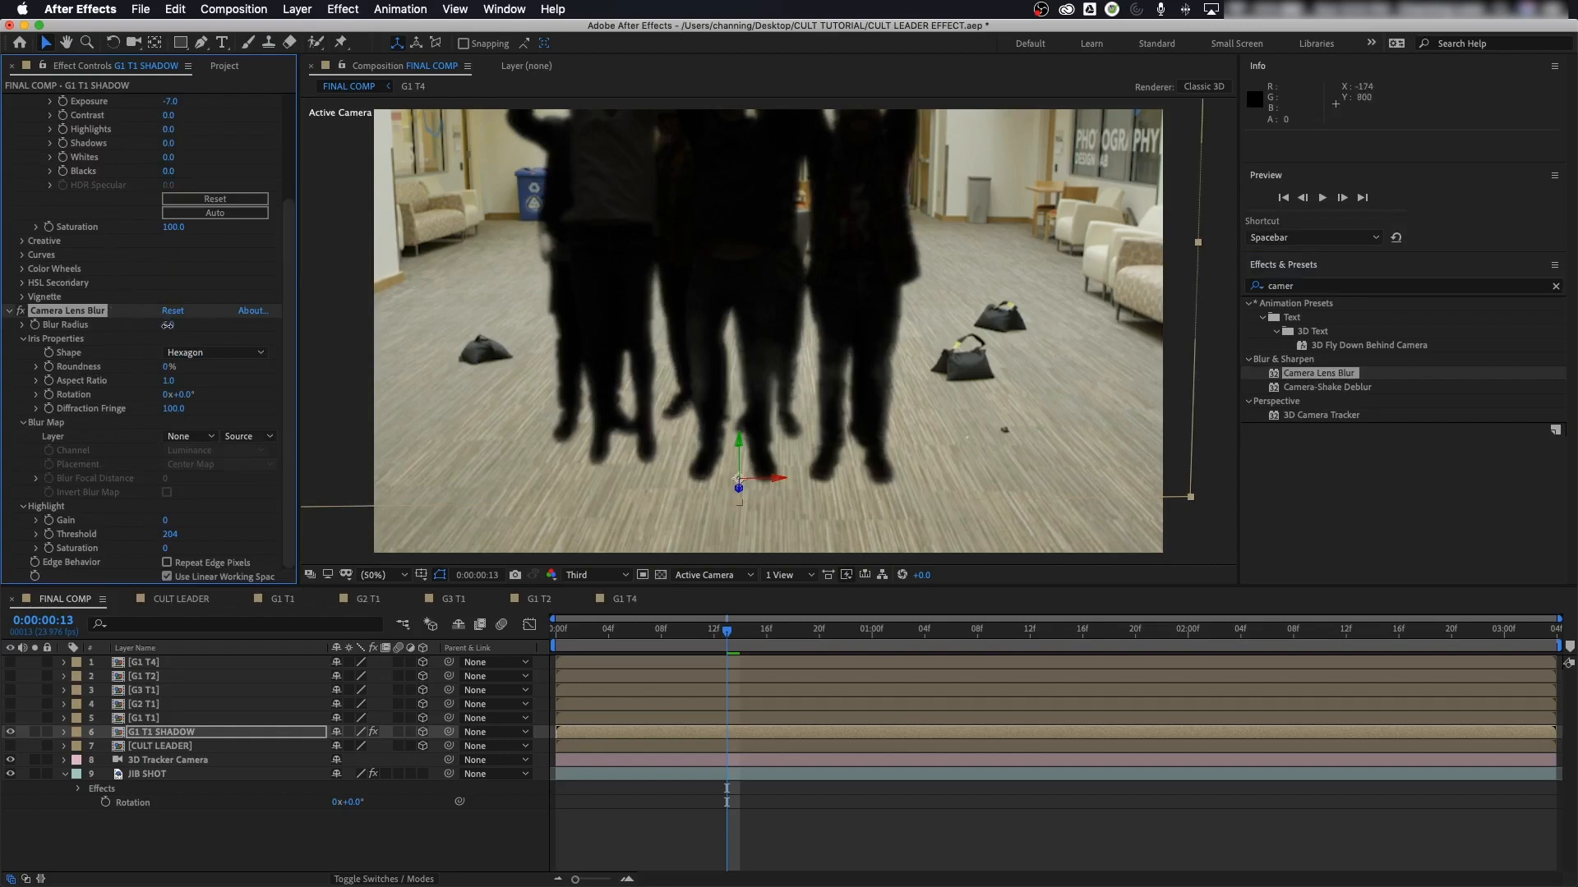
pyautogui.moveTo(168, 326); pyautogui.dragTo(188, 332)
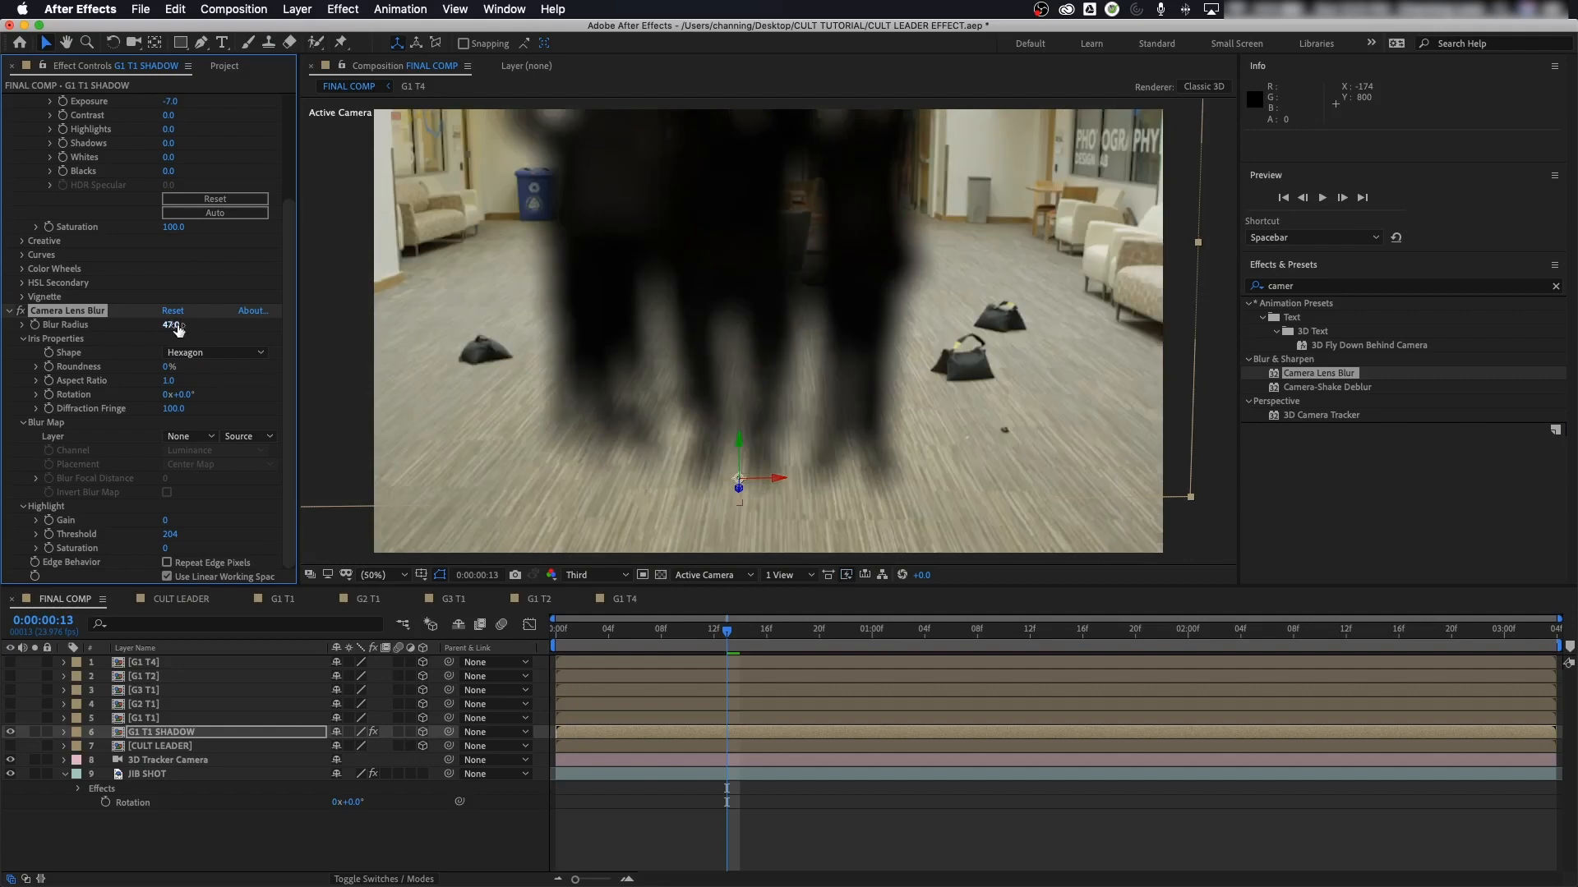
pyautogui.click(171, 325)
# Step: Lay G1 T1 SHADOW flat on the floor by setting its X Rotation to 0°
pyautogui.click(64, 733)
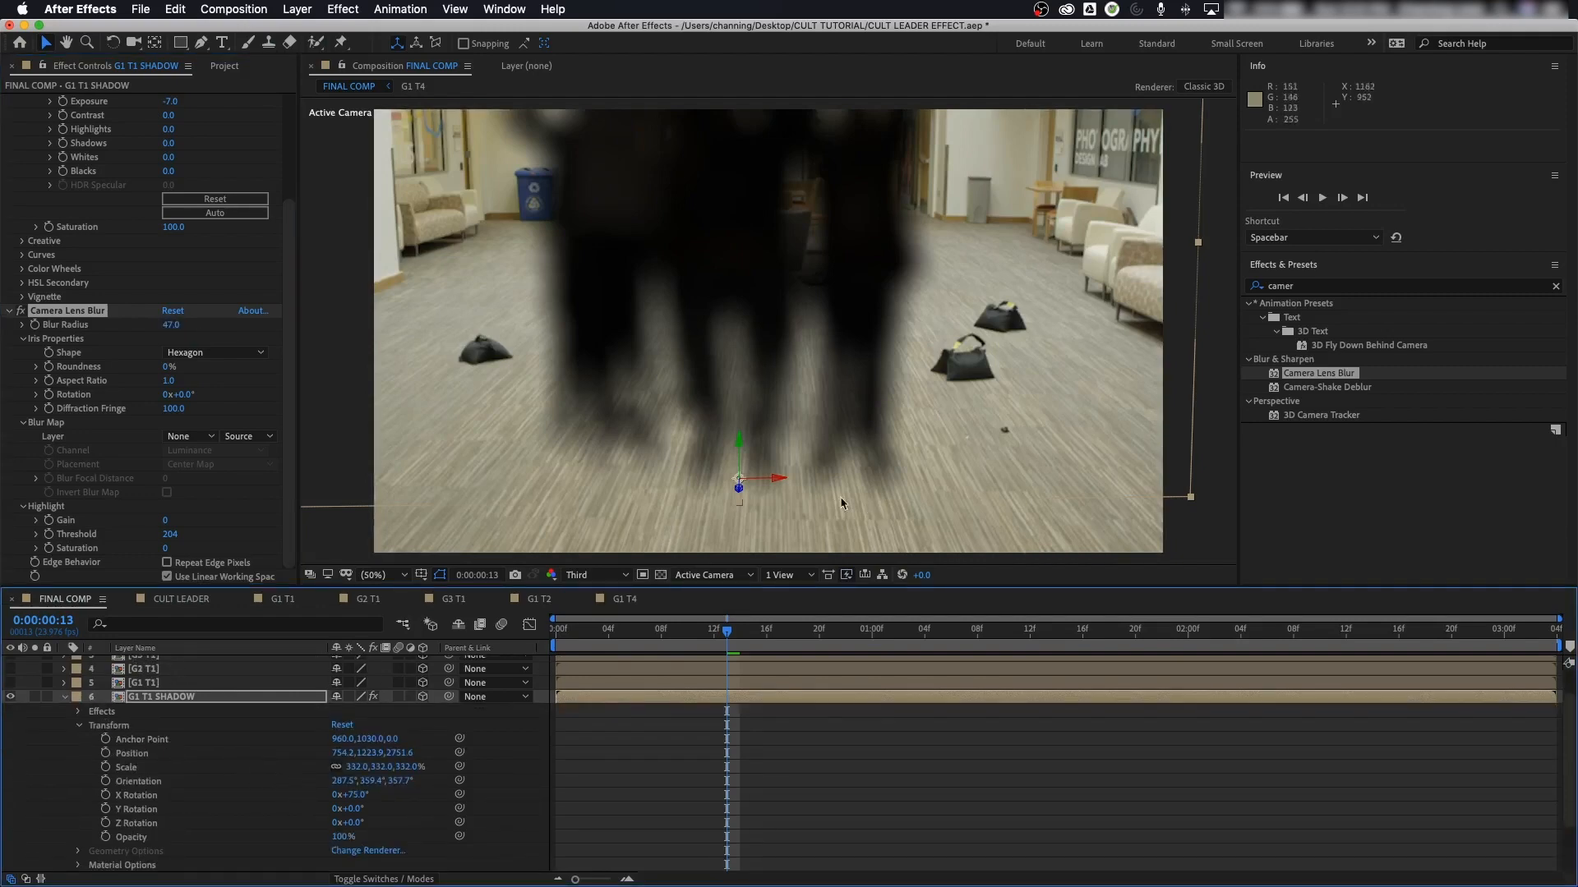
pyautogui.moveTo(362, 795); pyautogui.dragTo(329, 806)
pyautogui.click(359, 796)
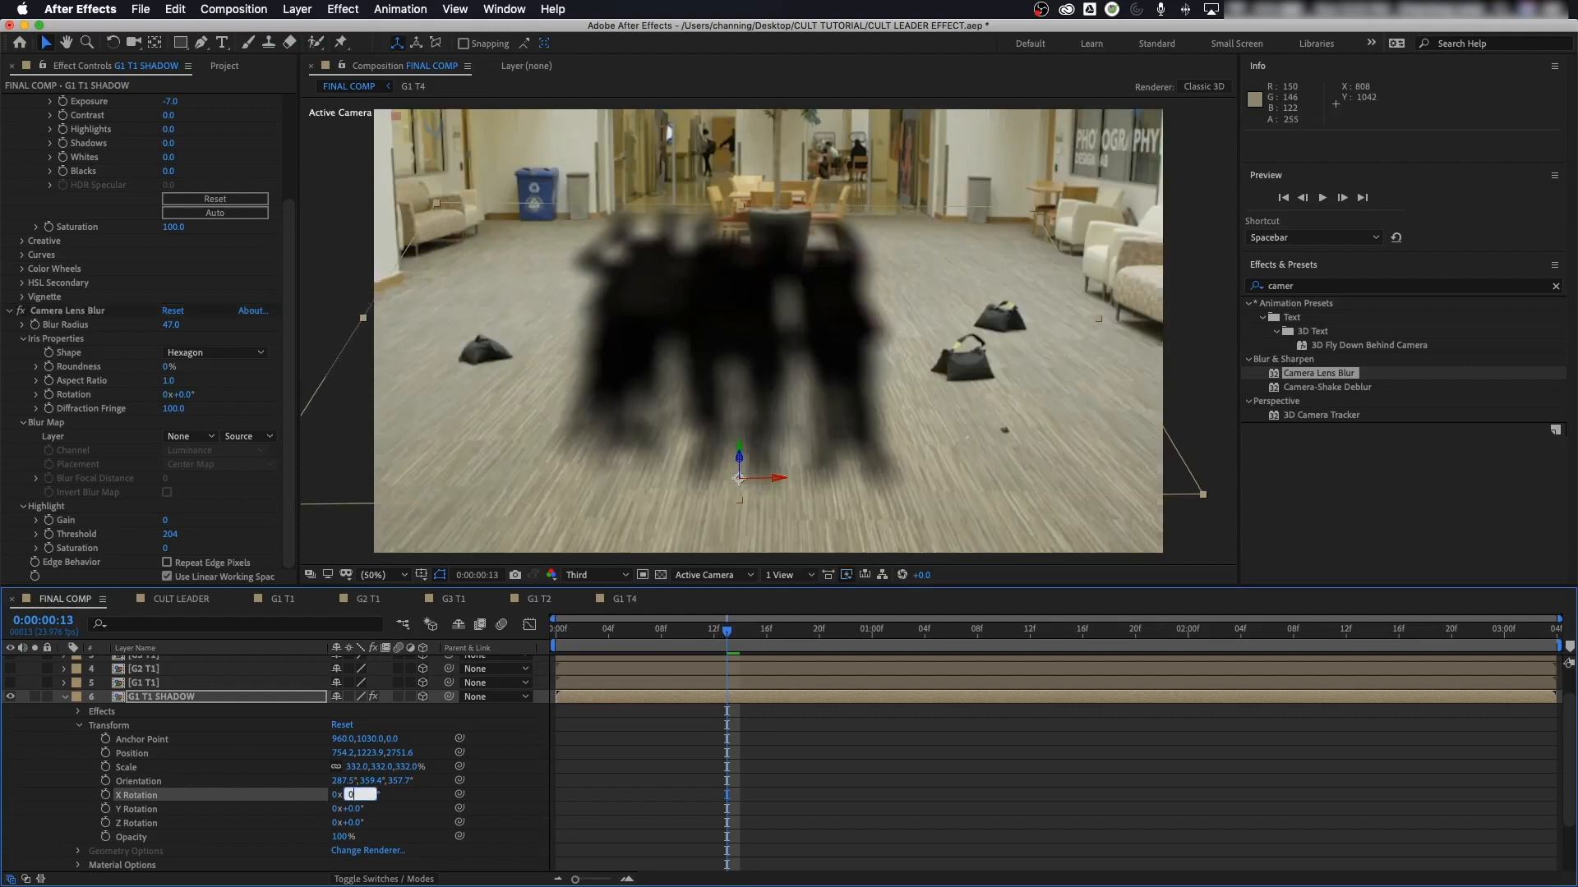
pyautogui.write('0')
pyautogui.press('Return')
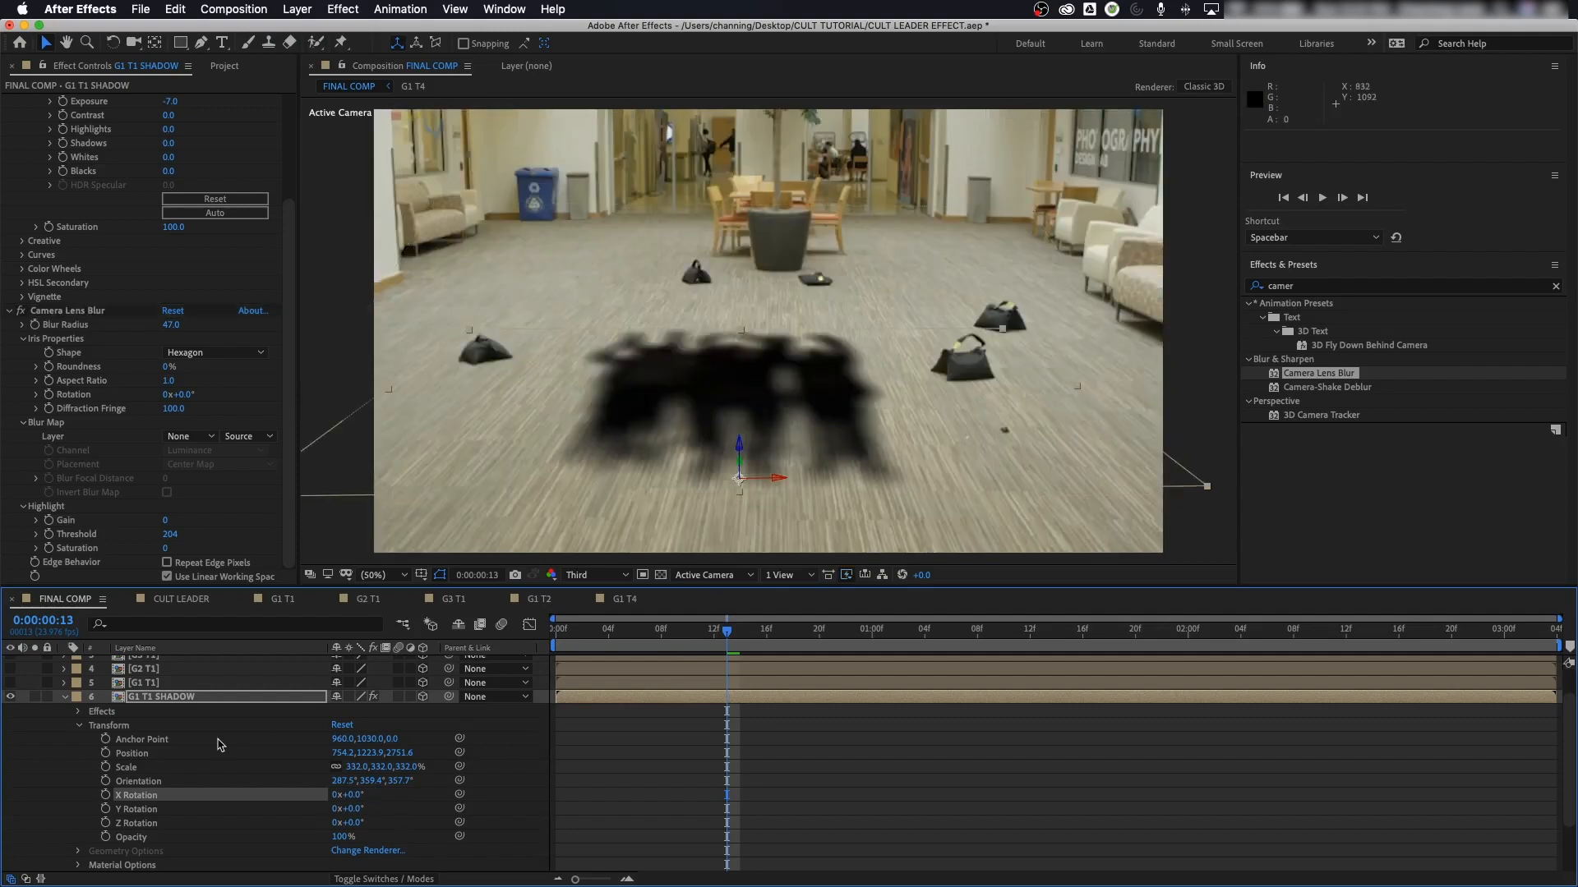
# Step: Collapse the G1 T1 SHADOW properties and make all the crowd layers and CULT LEADER visible again
pyautogui.click(10, 682)
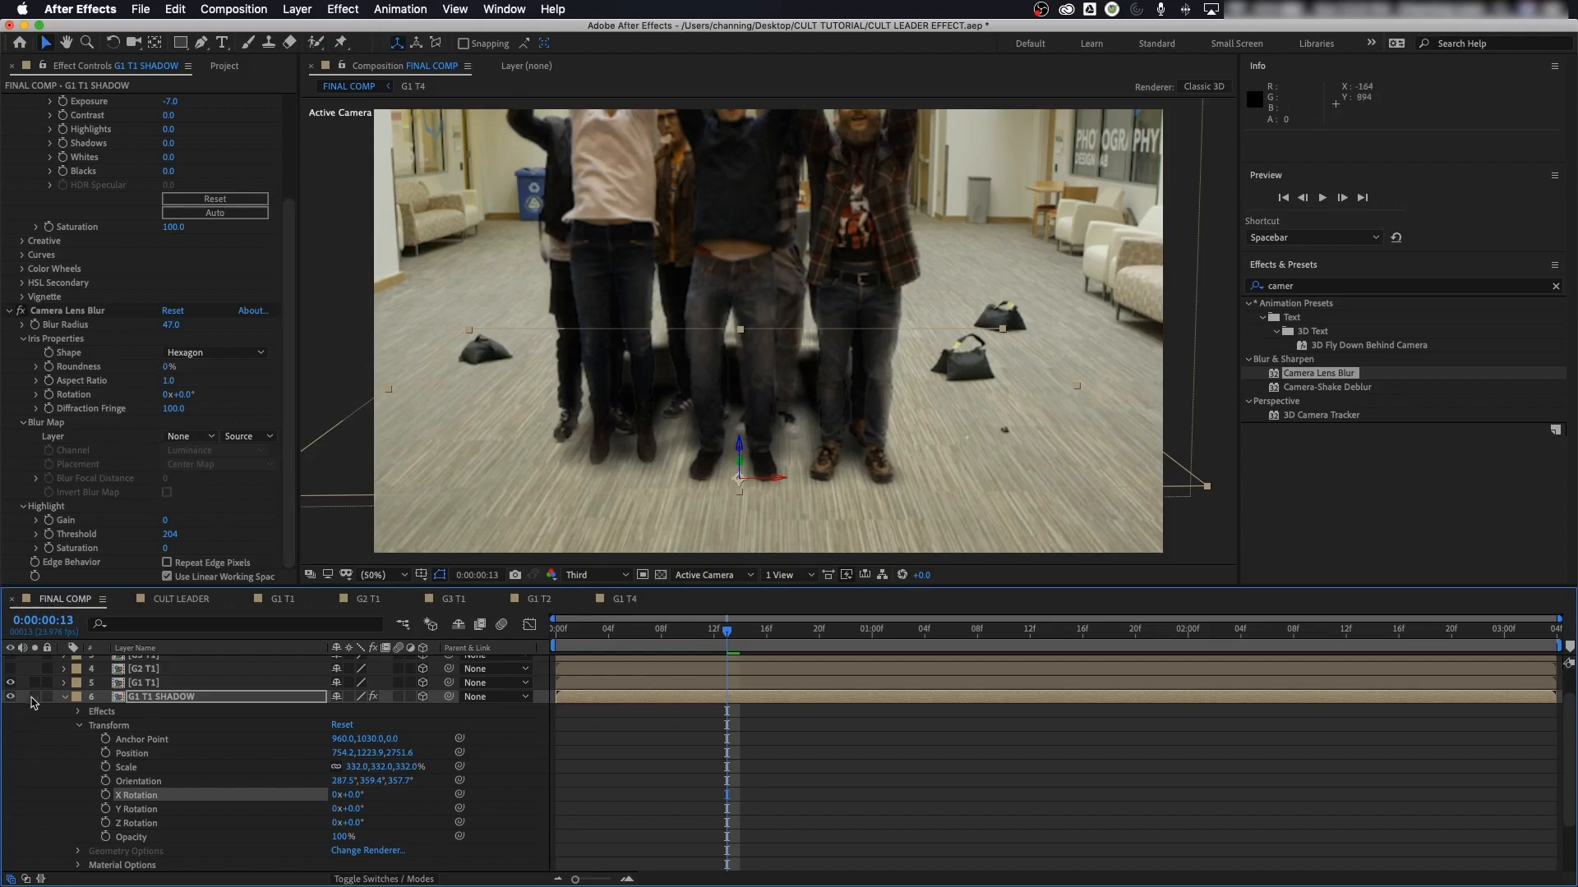
pyautogui.click(63, 698)
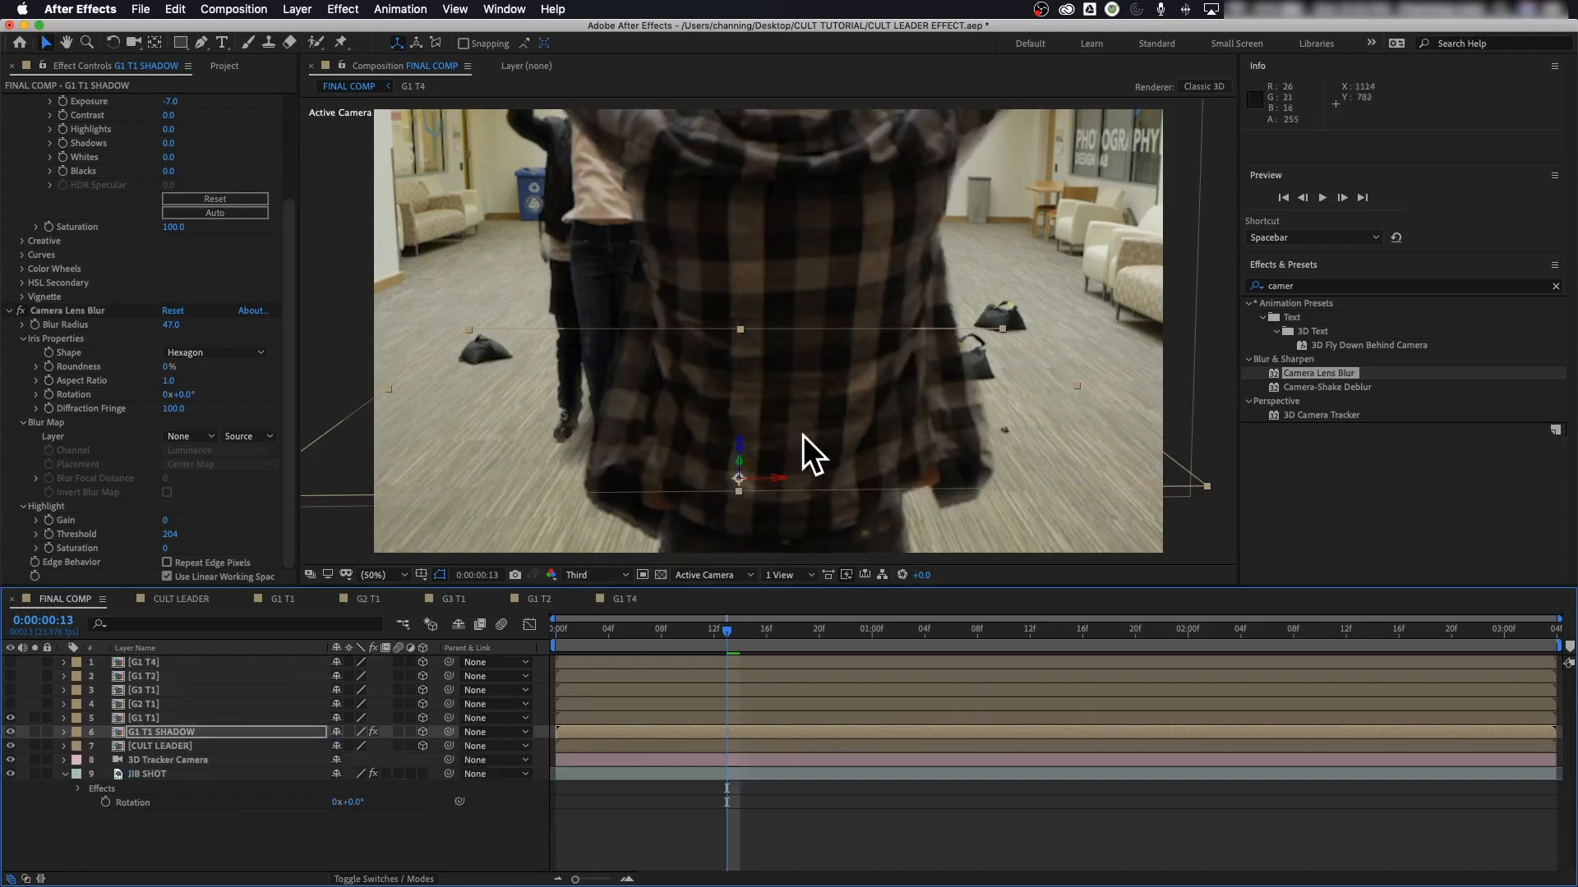
pyautogui.click(10, 705)
pyautogui.click(10, 690)
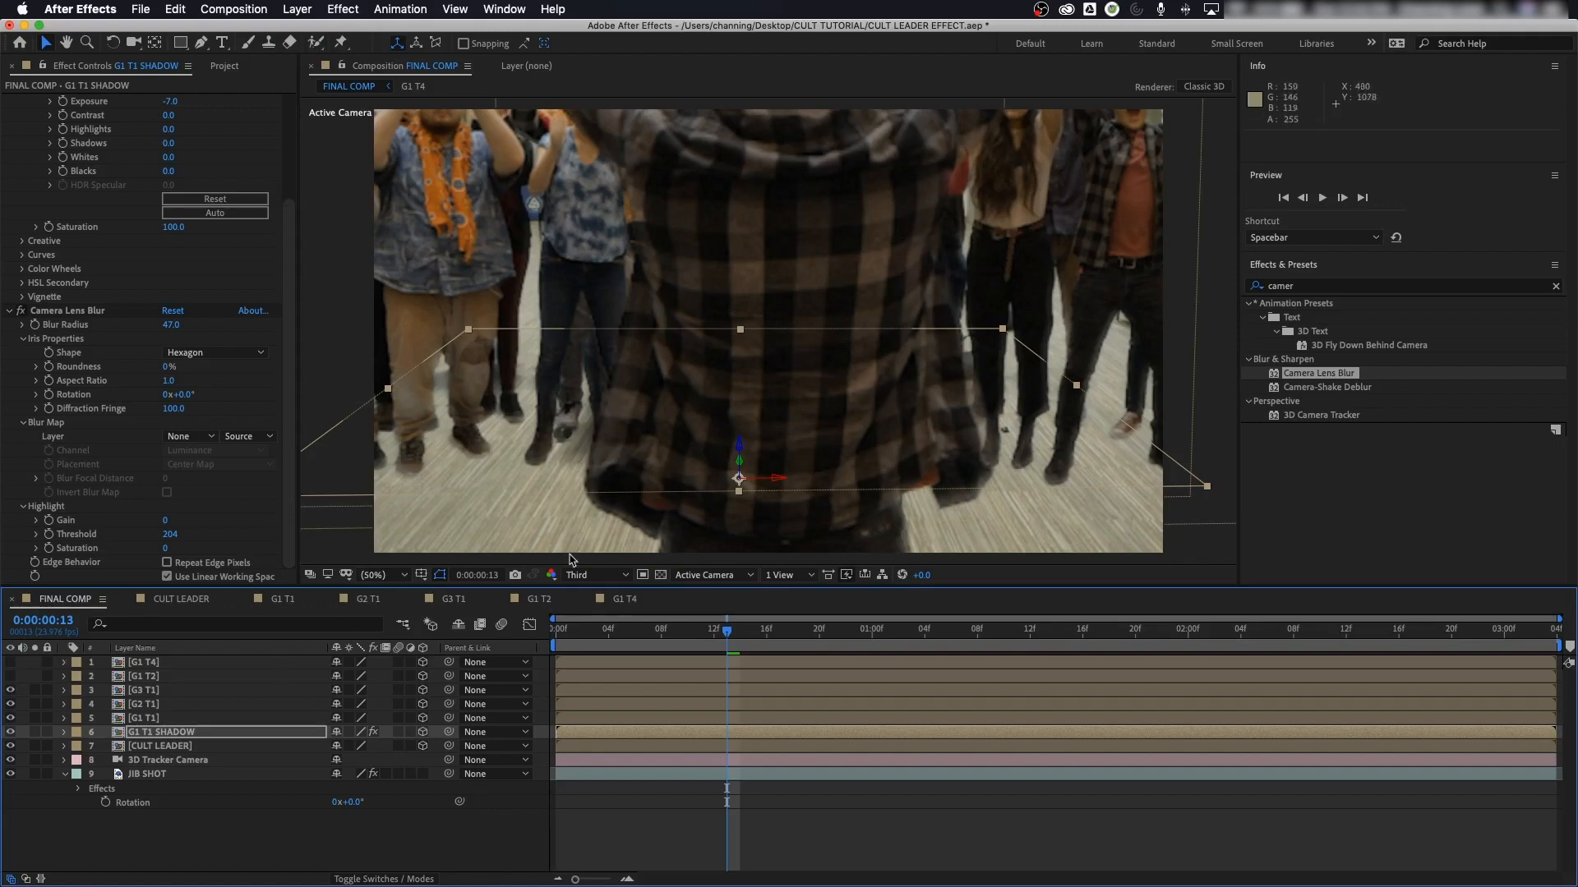
pyautogui.click(11, 732)
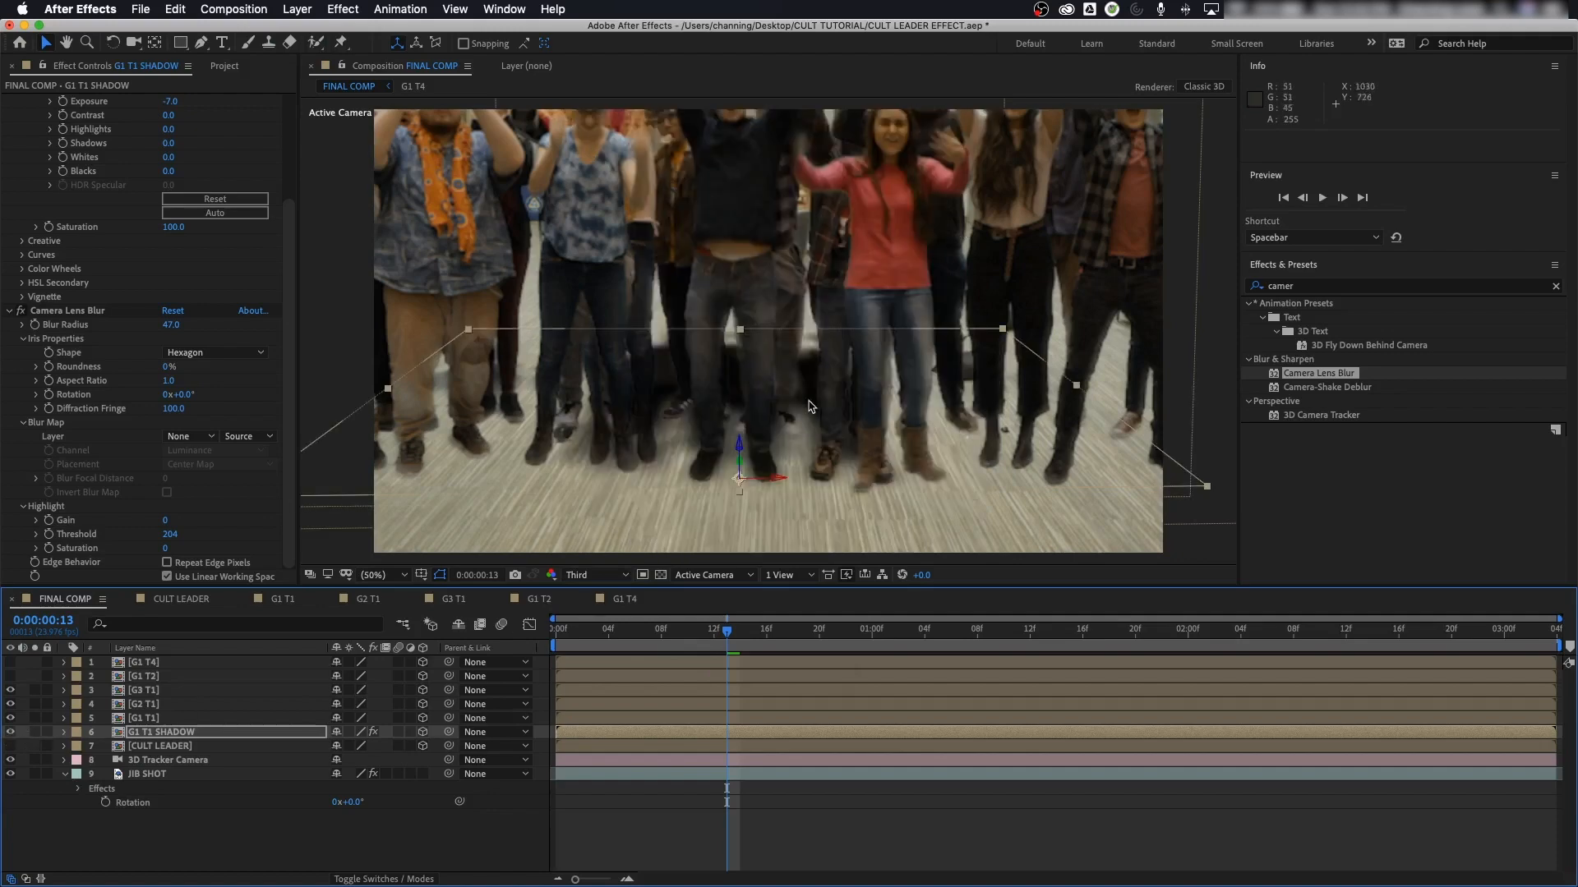
pyautogui.click(10, 677)
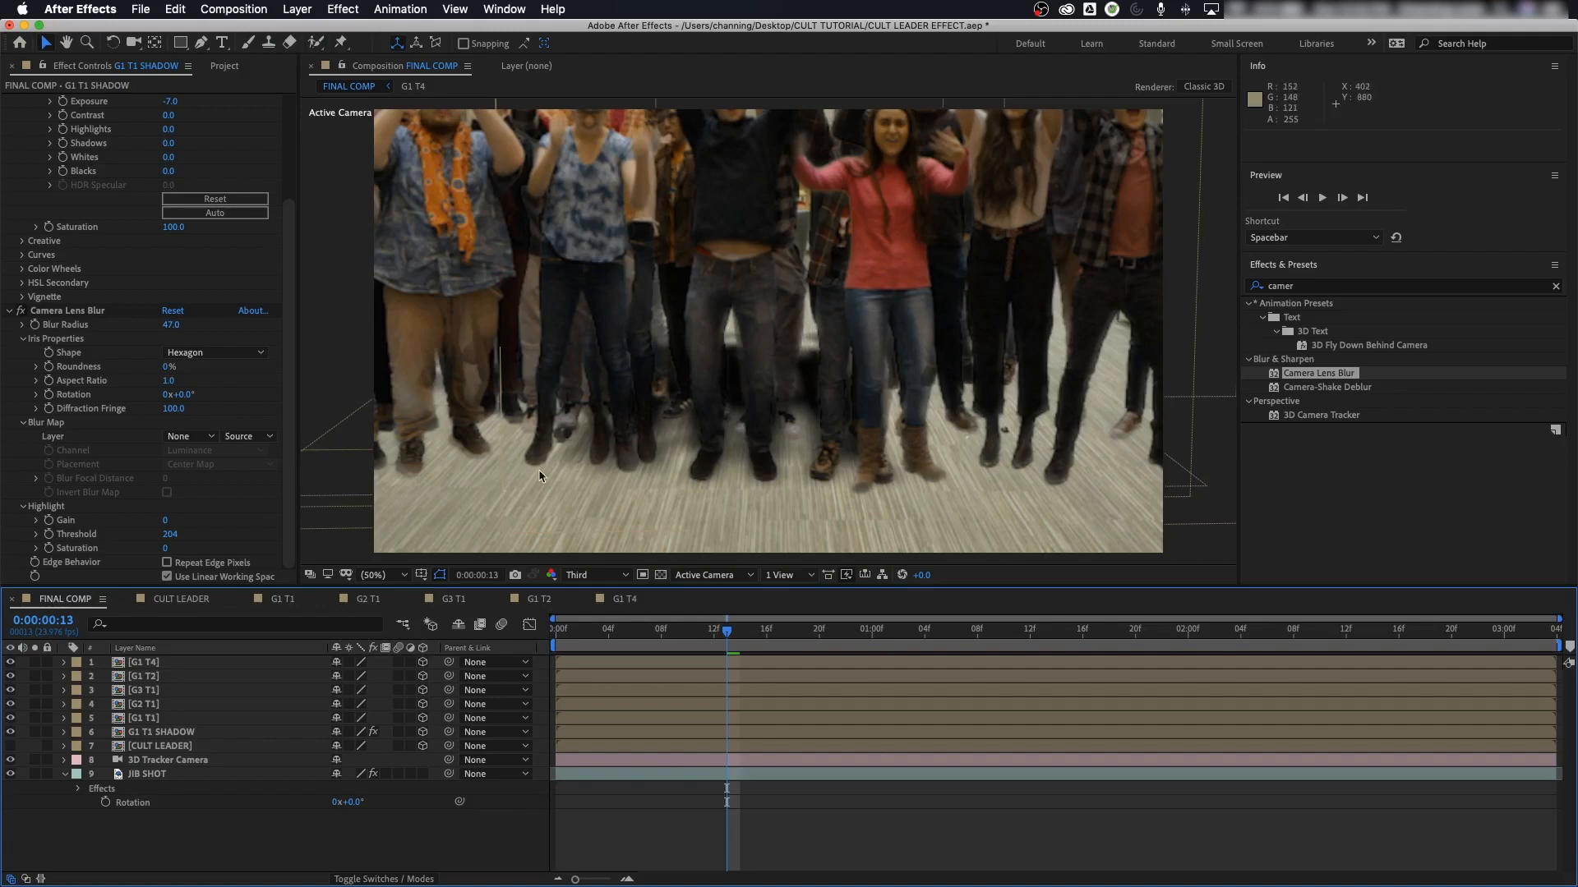
pyautogui.click(11, 746)
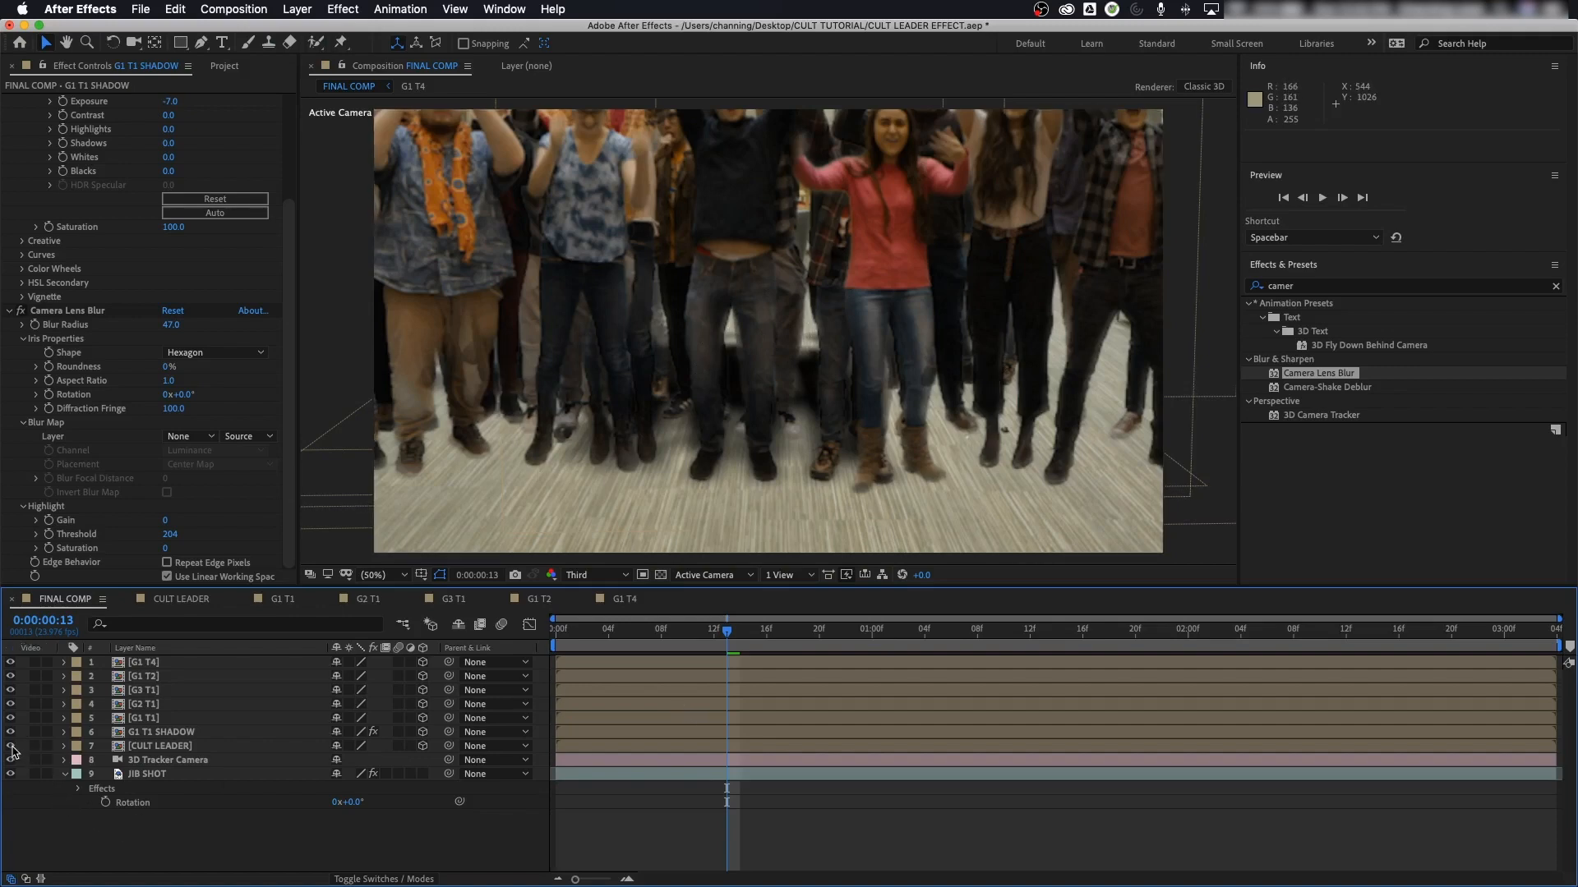